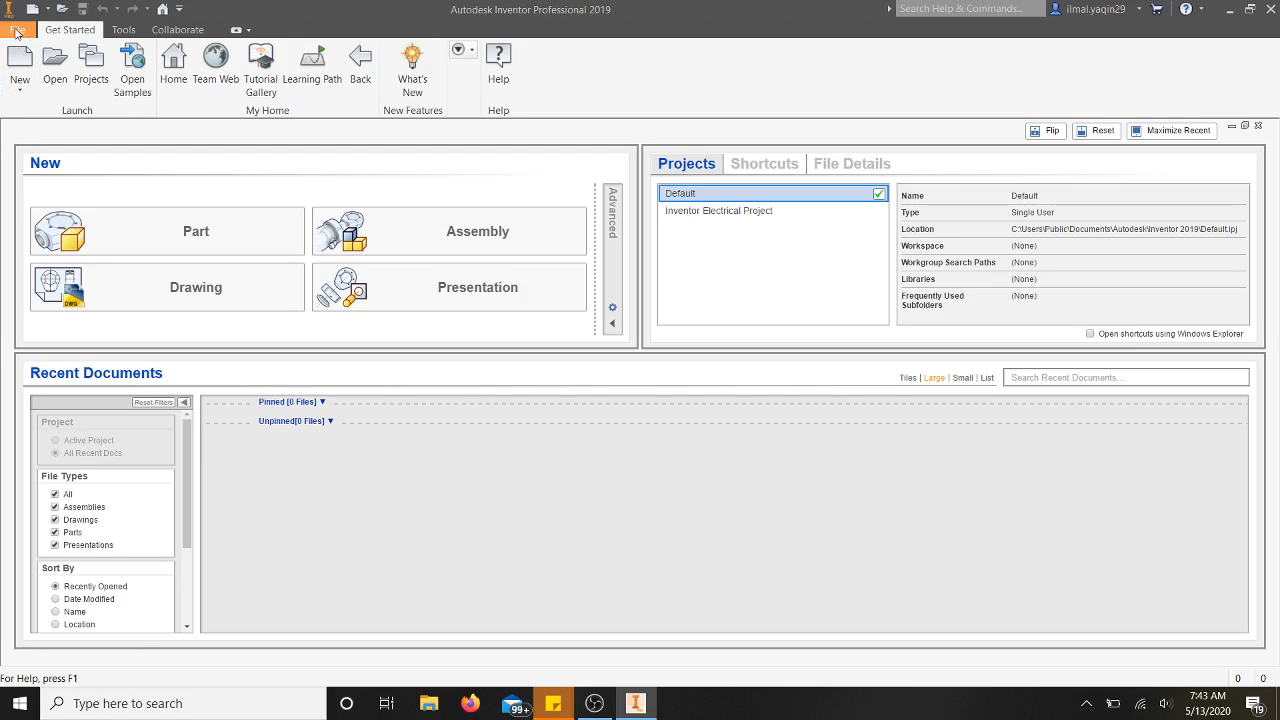
Create a new drawing file from the metric ISO.idw template.
{"action": "left_click", "coordinate": [16, 30]}
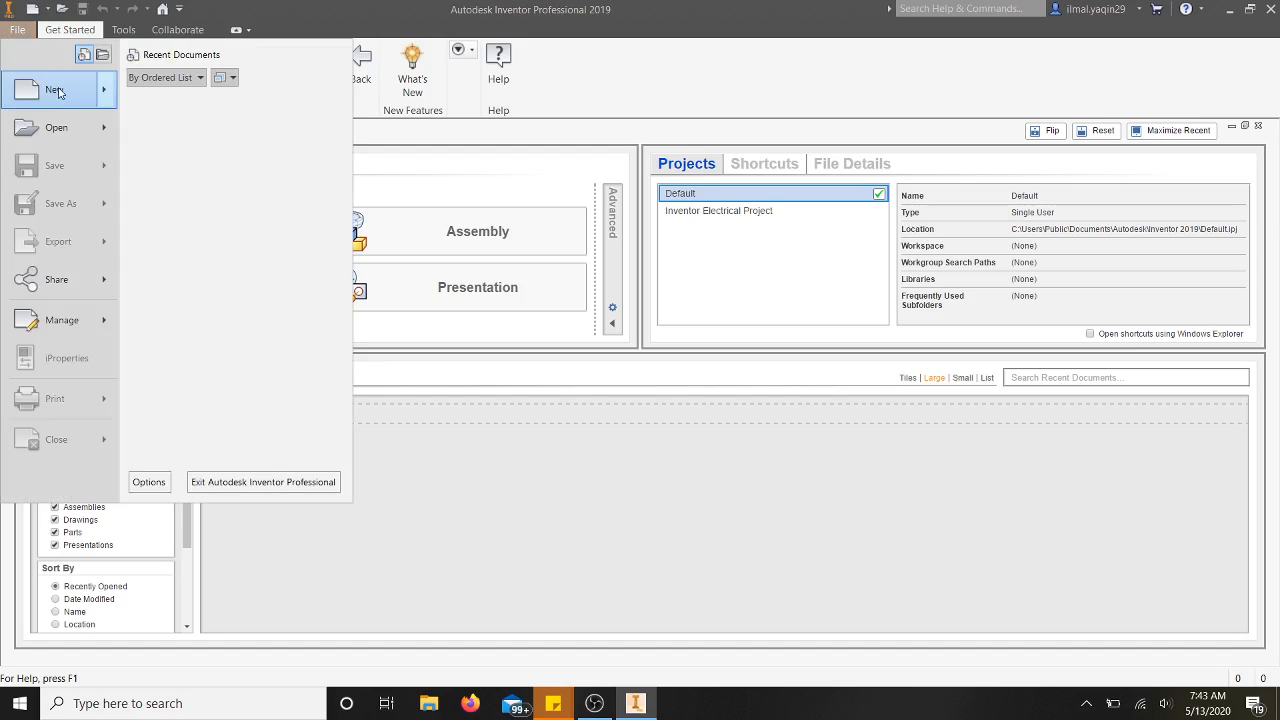
{"action": "mouse_move", "coordinate": [57, 92]}
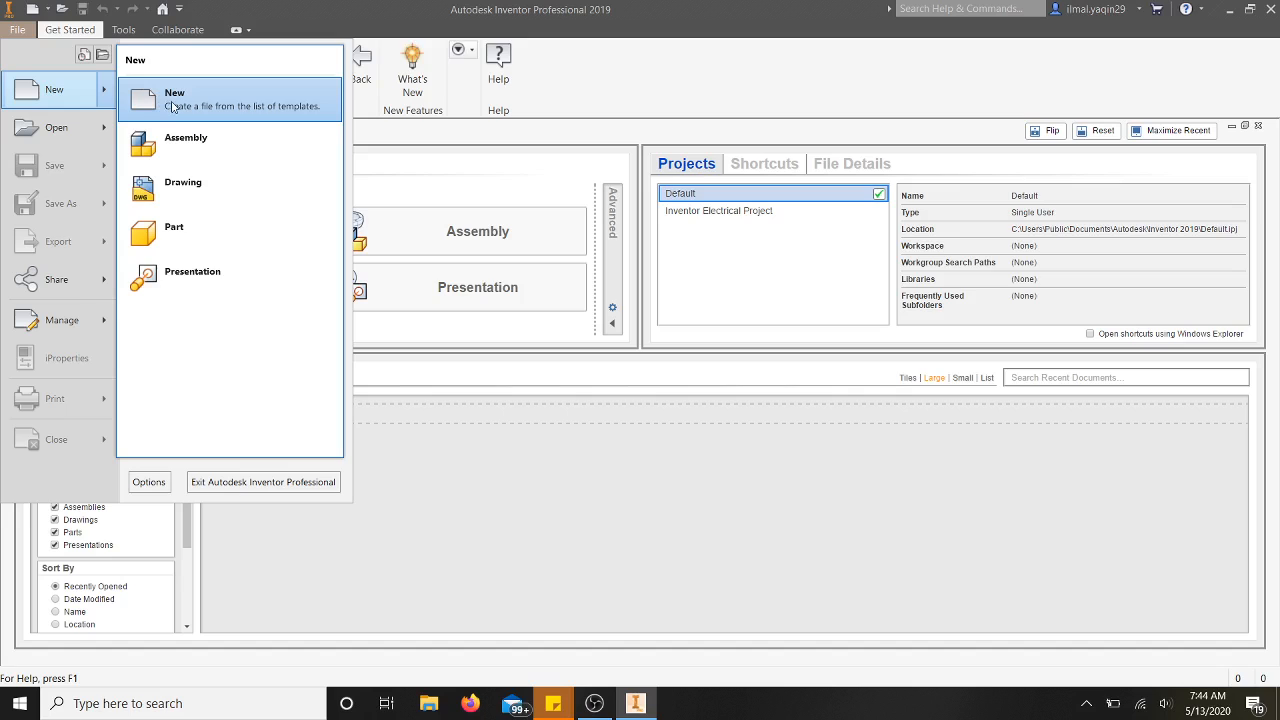
{"action": "left_click", "coordinate": [172, 106]}
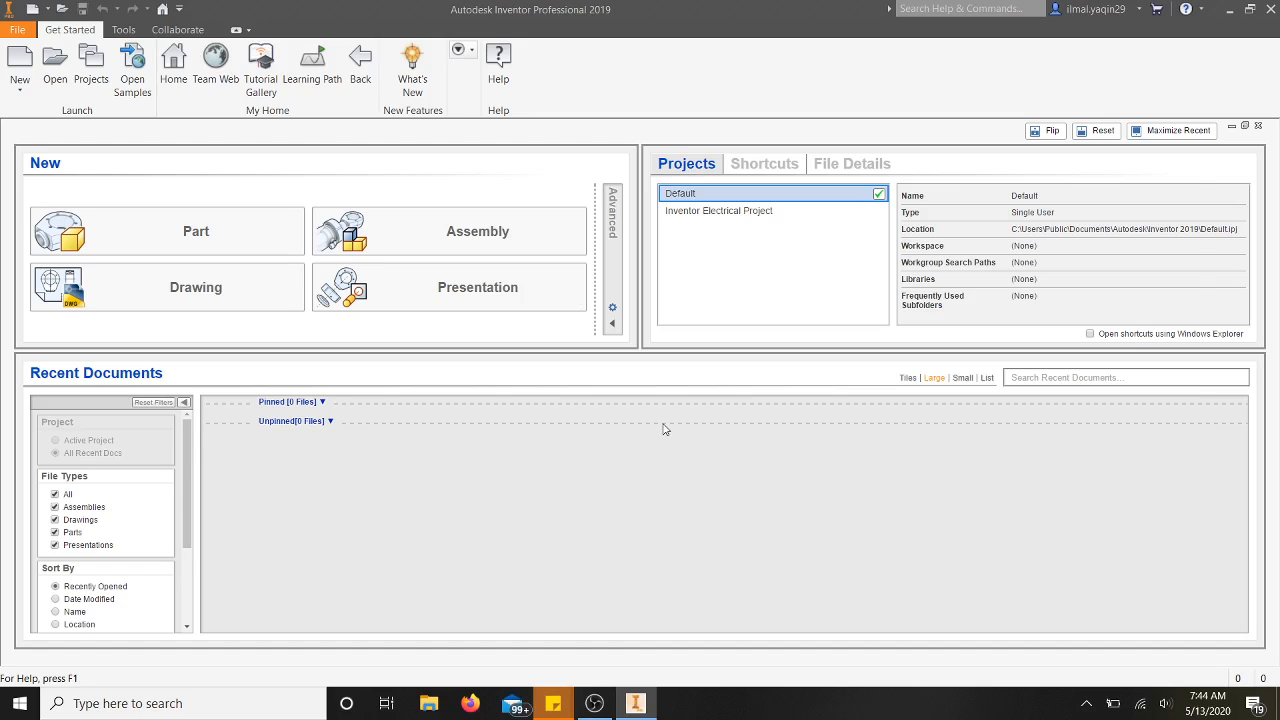
{"action": "left_click_drag", "start_coordinate": [713, 183], "coordinate": [478, 184]}
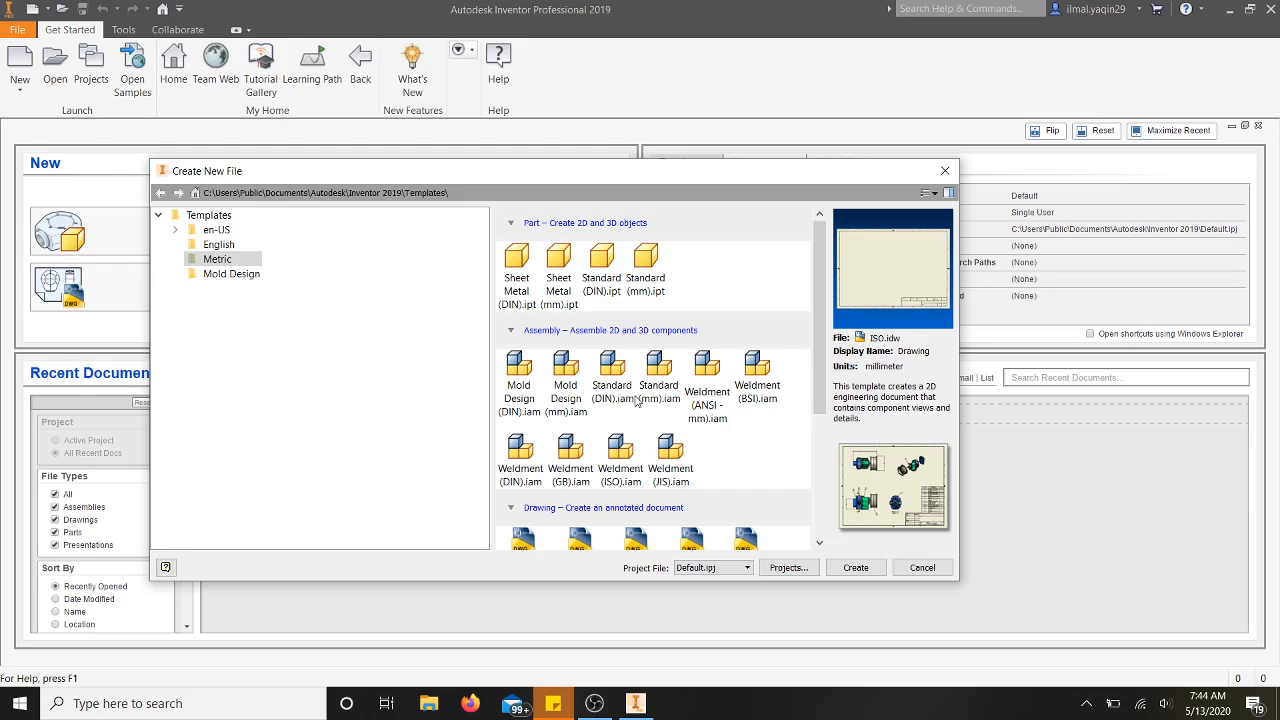
{"action": "scroll", "coordinate": [636, 400], "scroll_direction": "down", "scroll_amount": 3}
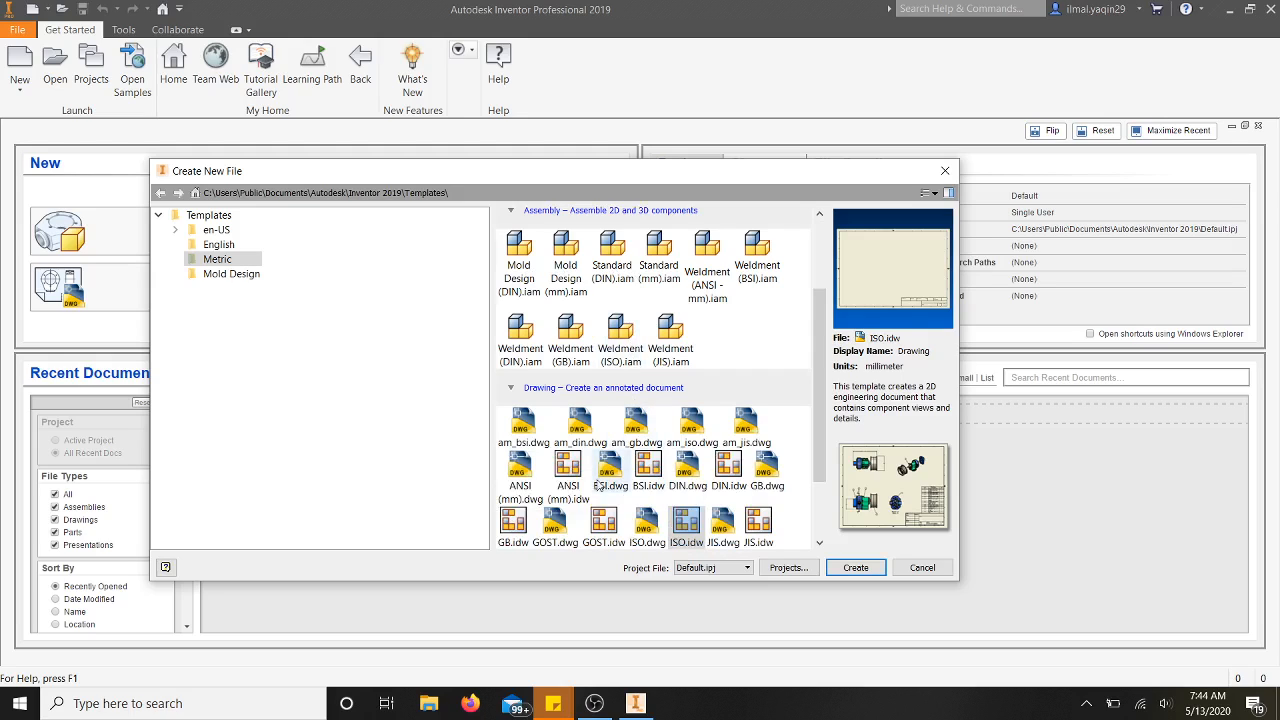
{"action": "scroll", "coordinate": [590, 459], "scroll_direction": "down", "scroll_amount": 1}
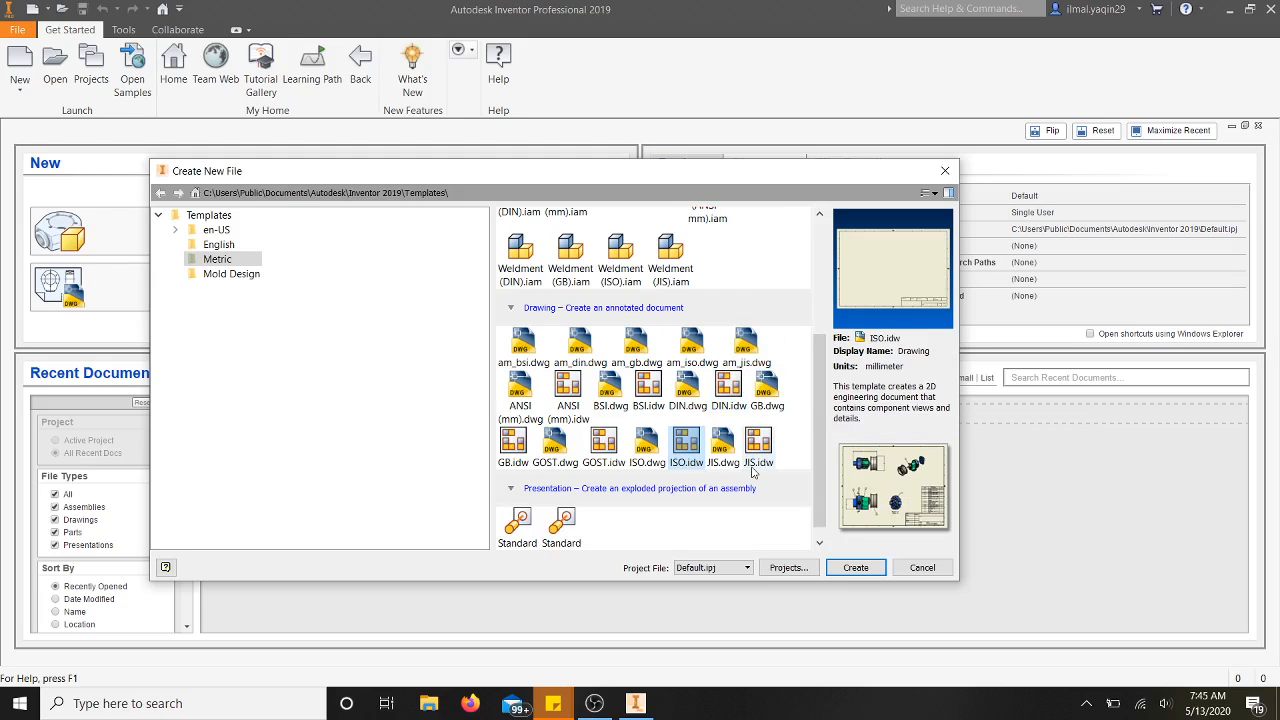
{"action": "scroll", "coordinate": [755, 473], "scroll_direction": "down", "scroll_amount": 2}
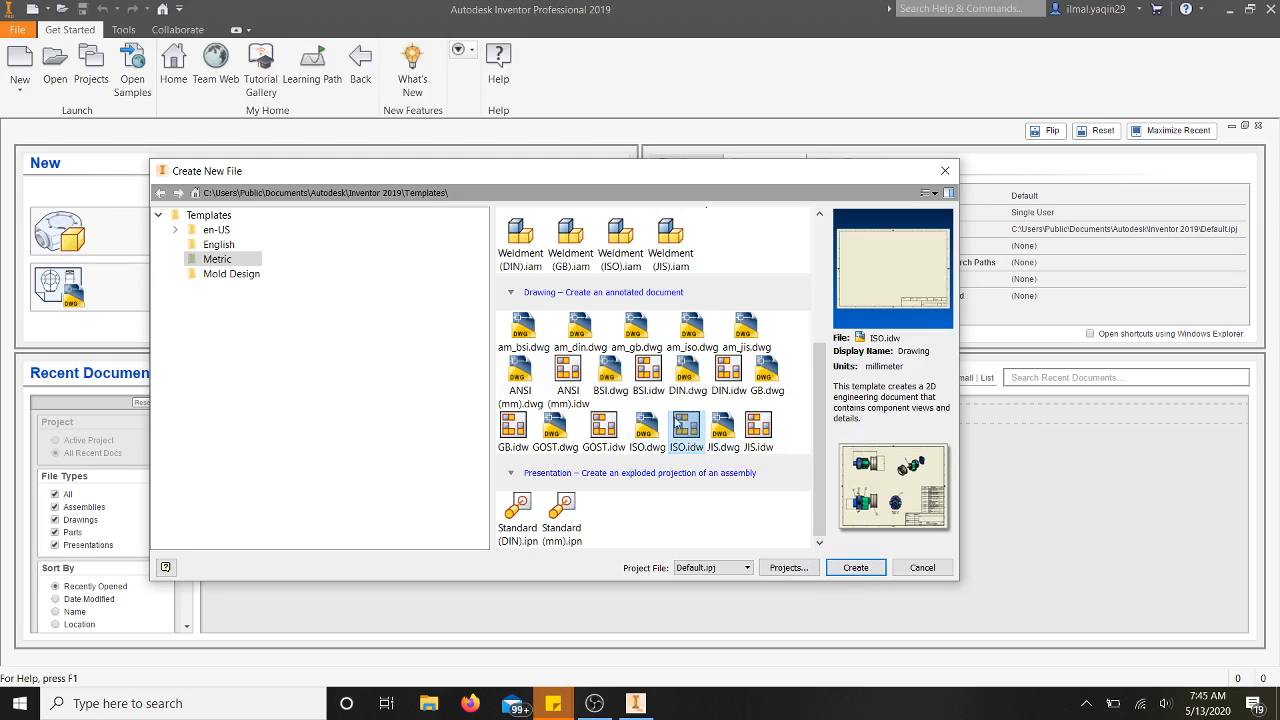
{"action": "left_click", "coordinate": [856, 567]}
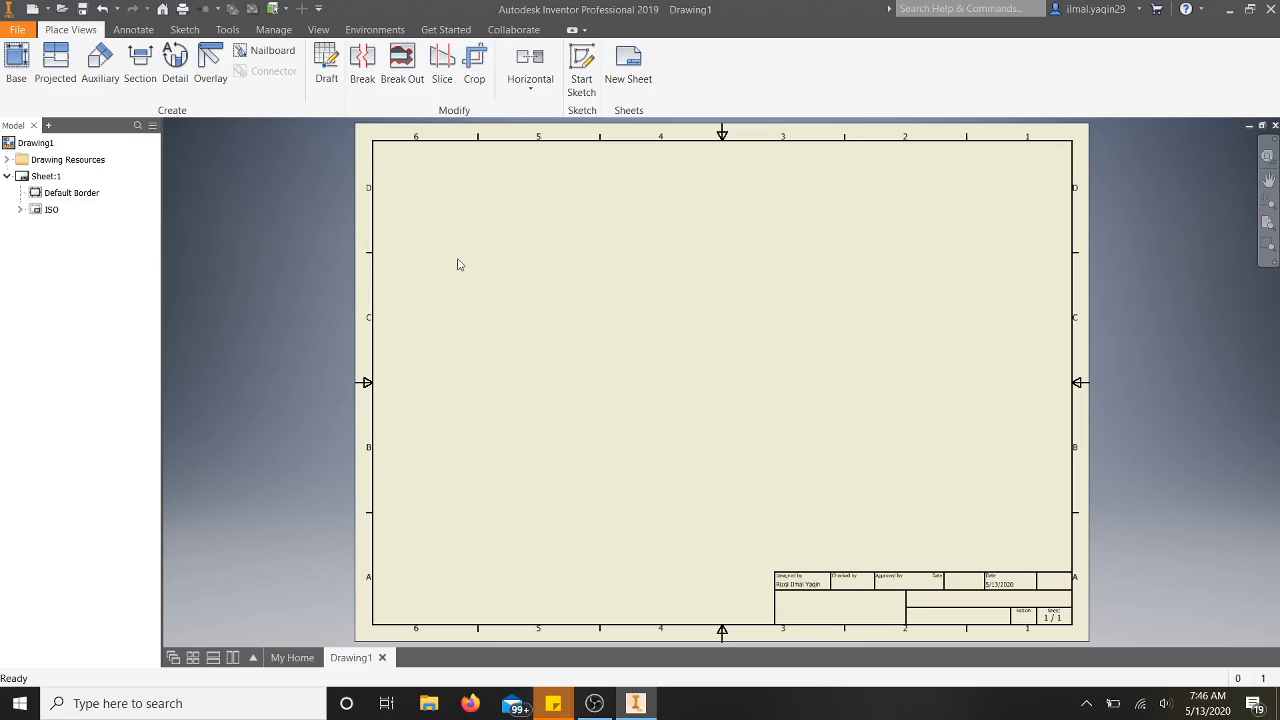
Edit the properties of Sheet:1 and set its revision to 0.
{"action": "right_click", "coordinate": [46, 180]}
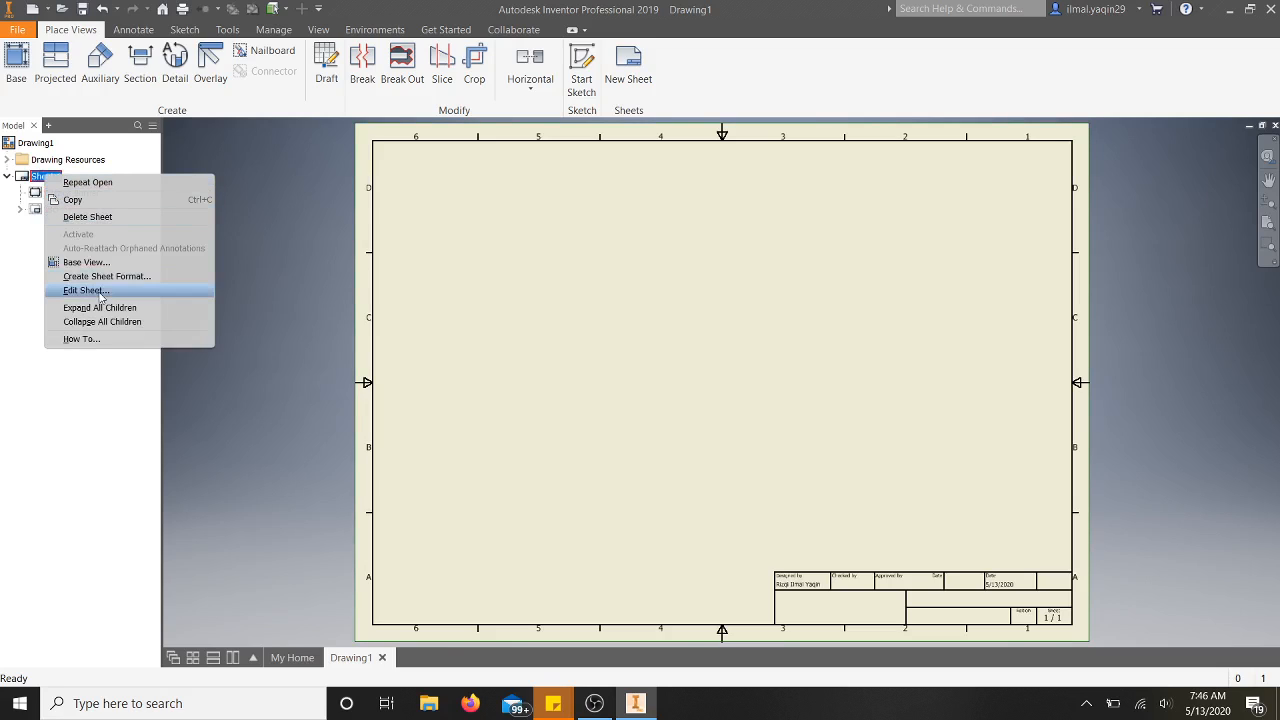
{"action": "left_click", "coordinate": [97, 291]}
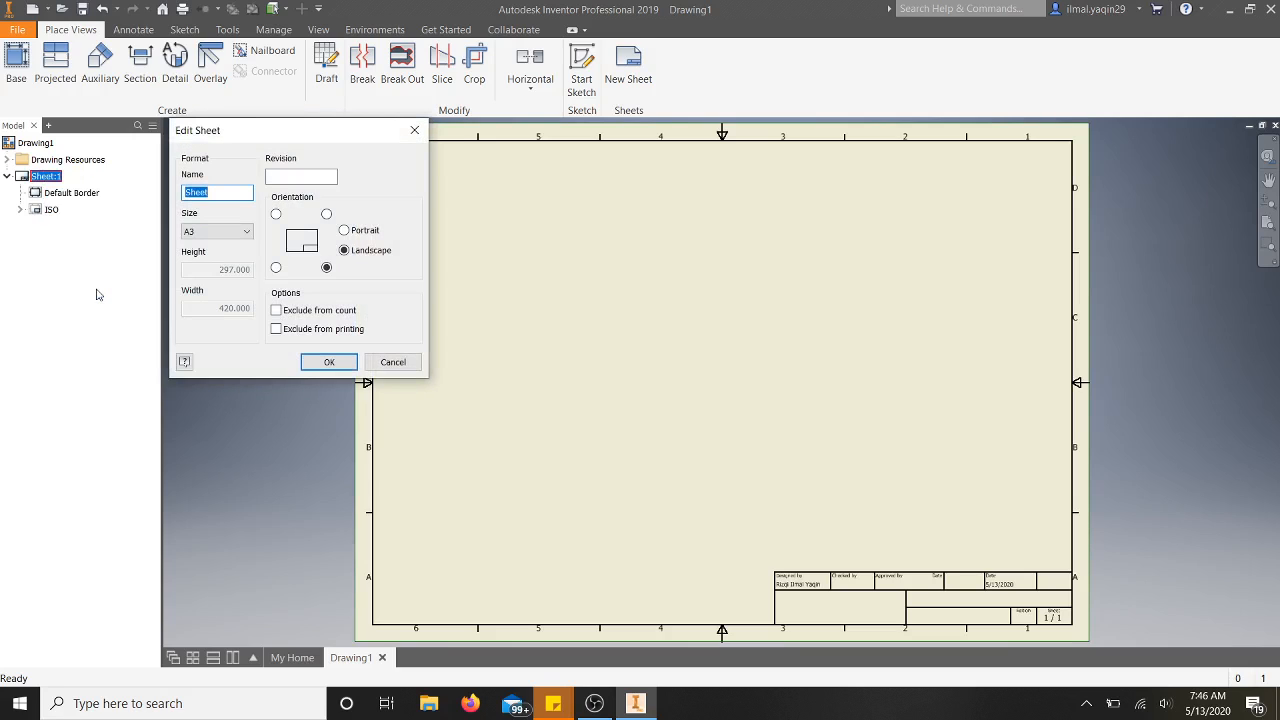
{"action": "left_click", "coordinate": [202, 234]}
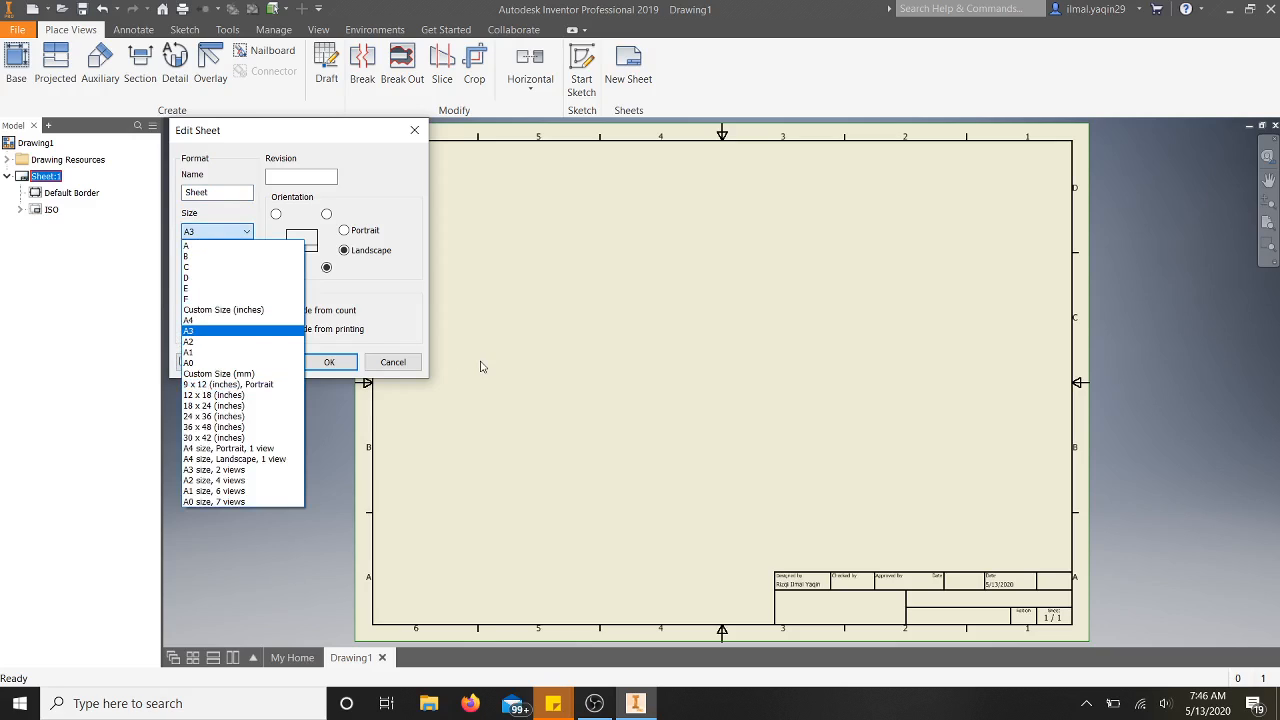
{"action": "left_click", "coordinate": [416, 323]}
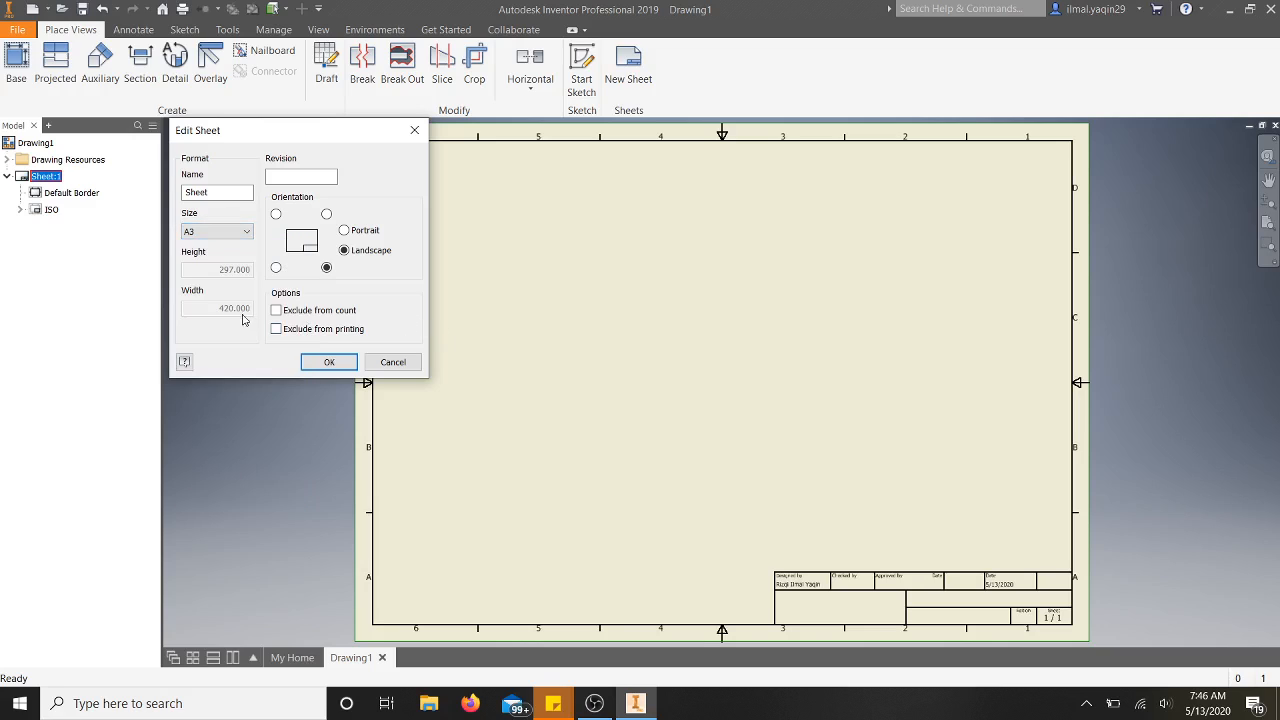
{"action": "left_click", "coordinate": [283, 176]}
{"action": "type", "text": "0"}
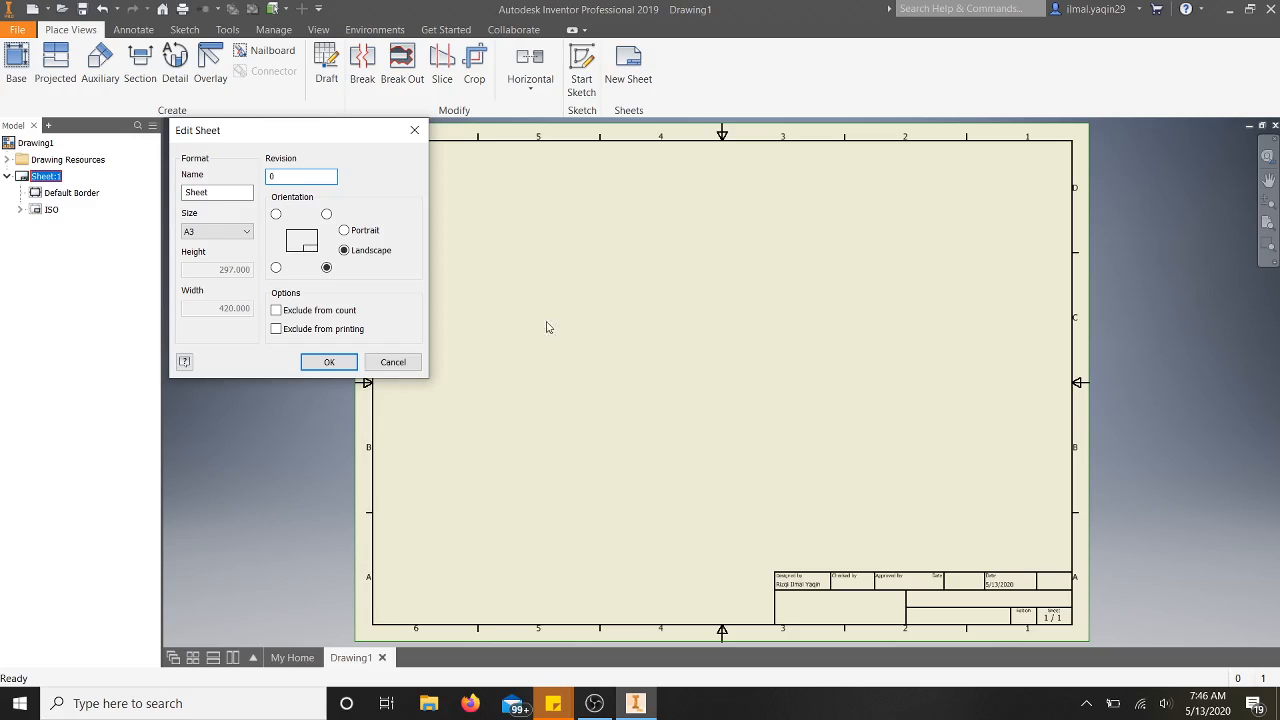
{"action": "left_click", "coordinate": [322, 363]}
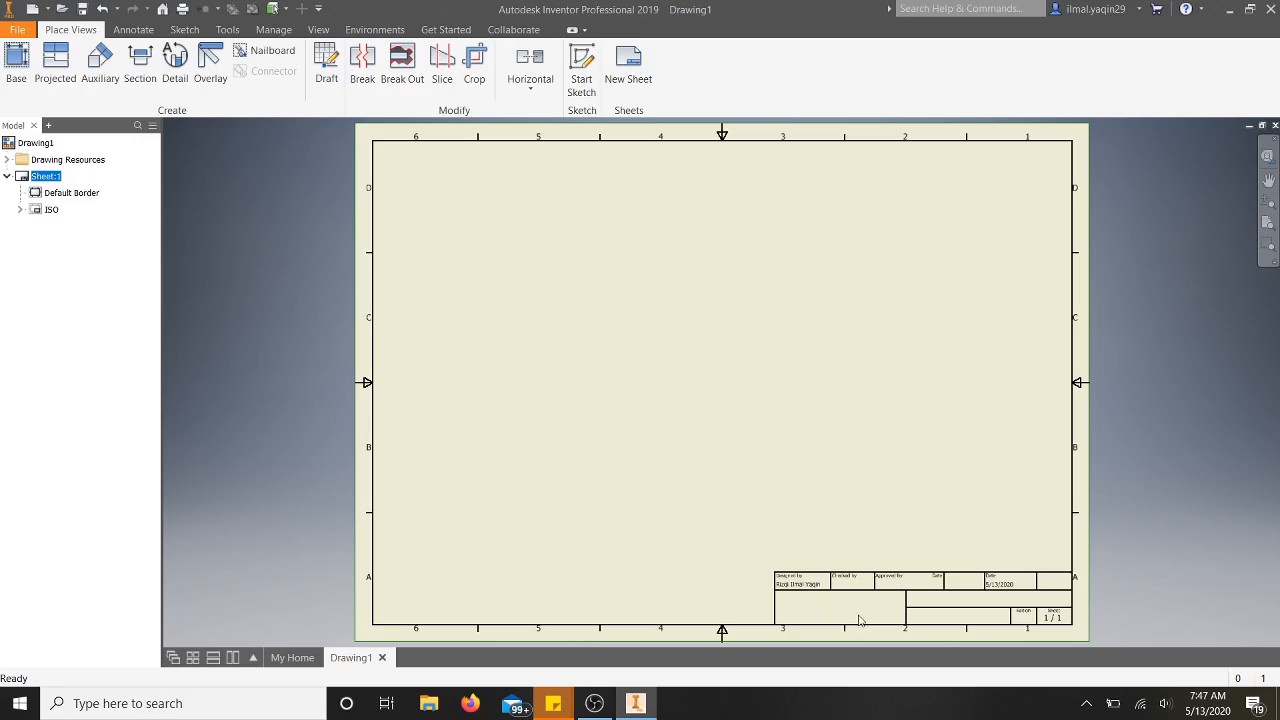
Open the definition of the sheet's ISO title block for editing.
{"action": "right_click", "coordinate": [52, 210]}
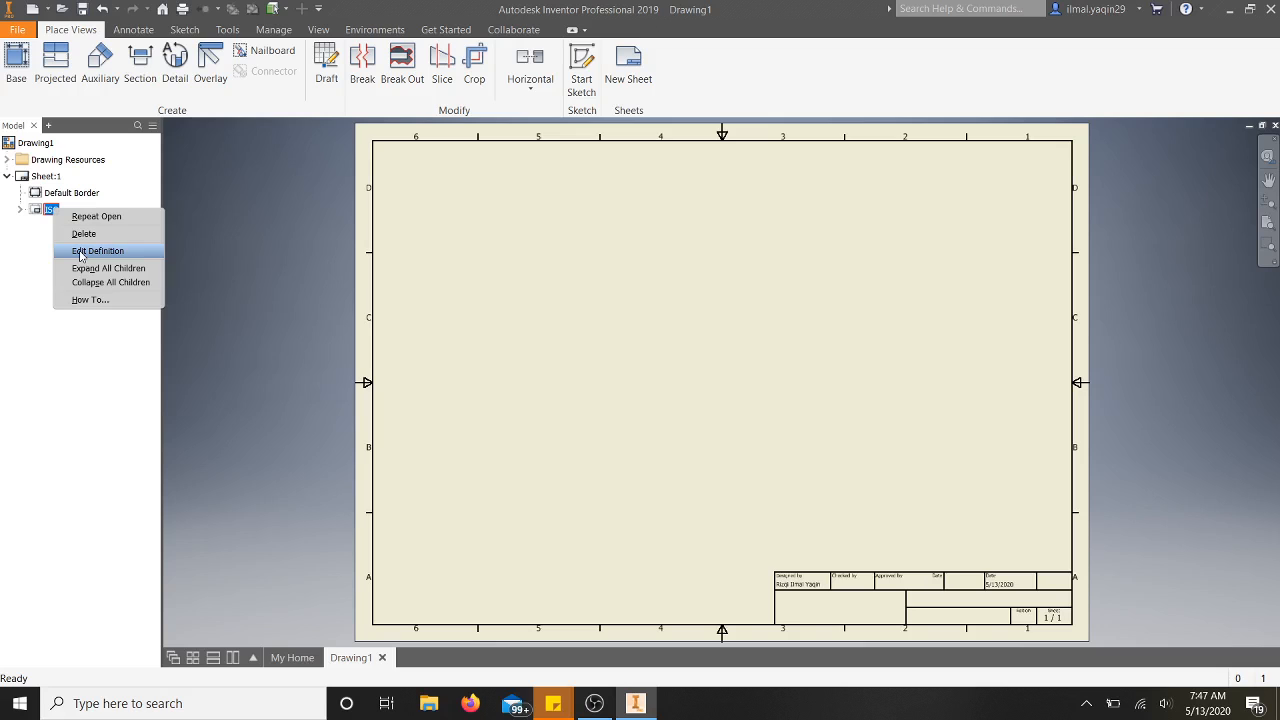
{"action": "left_click", "coordinate": [97, 251]}
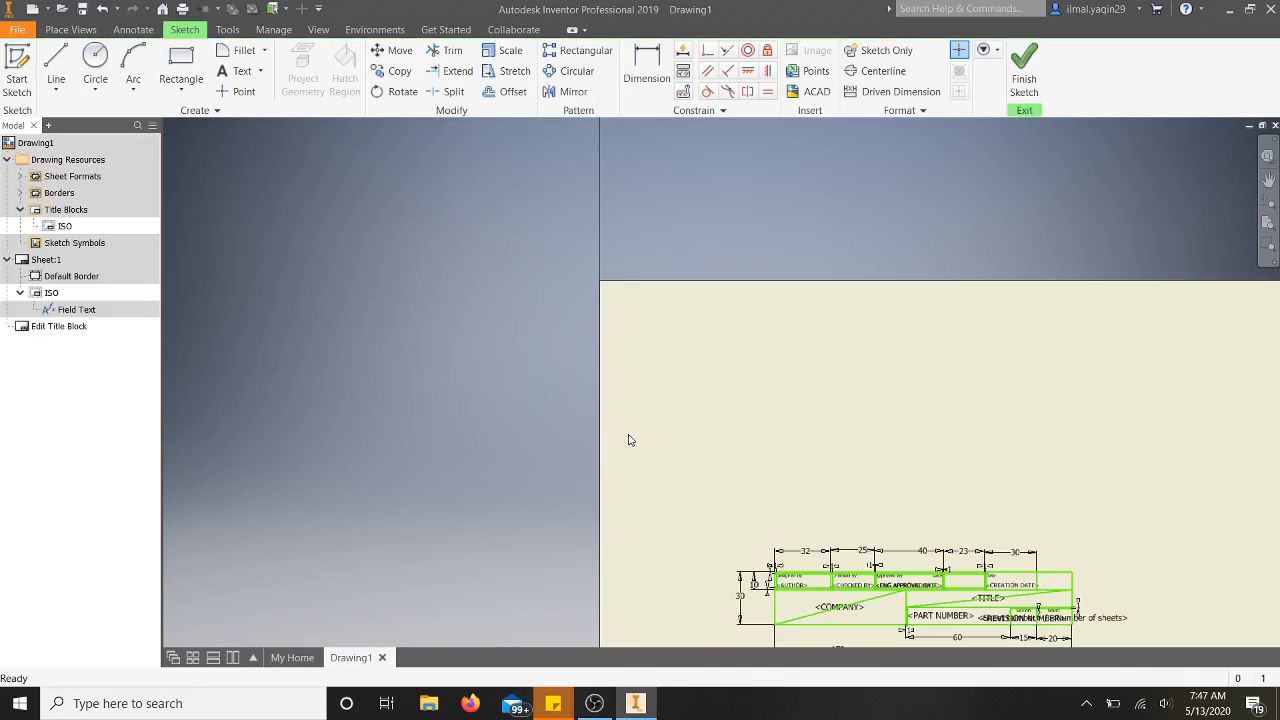
{"action": "scroll", "coordinate": [1071, 486], "scroll_direction": "down", "scroll_amount": 1}
{"action": "scroll", "coordinate": [1118, 550], "scroll_direction": "up", "scroll_amount": 3}
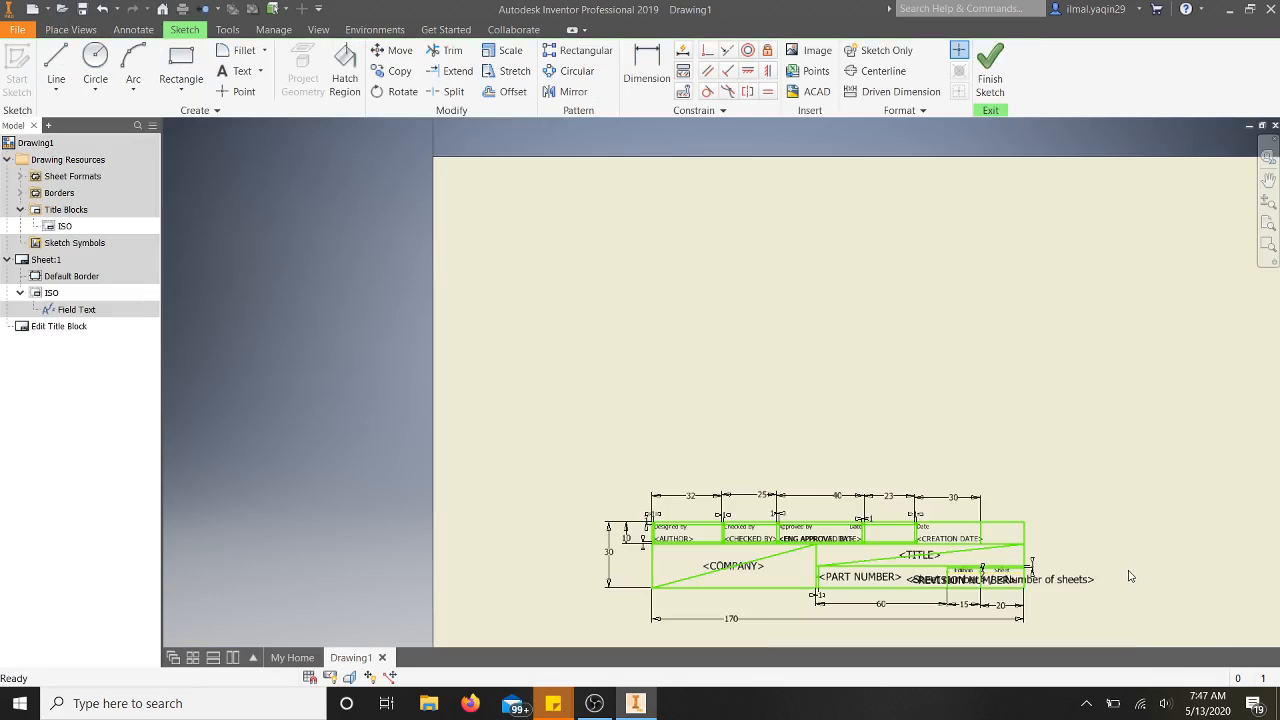
{"action": "scroll", "coordinate": [1100, 615], "scroll_direction": "down", "scroll_amount": 3}
{"action": "scroll", "coordinate": [1073, 644], "scroll_direction": "up", "scroll_amount": 3}
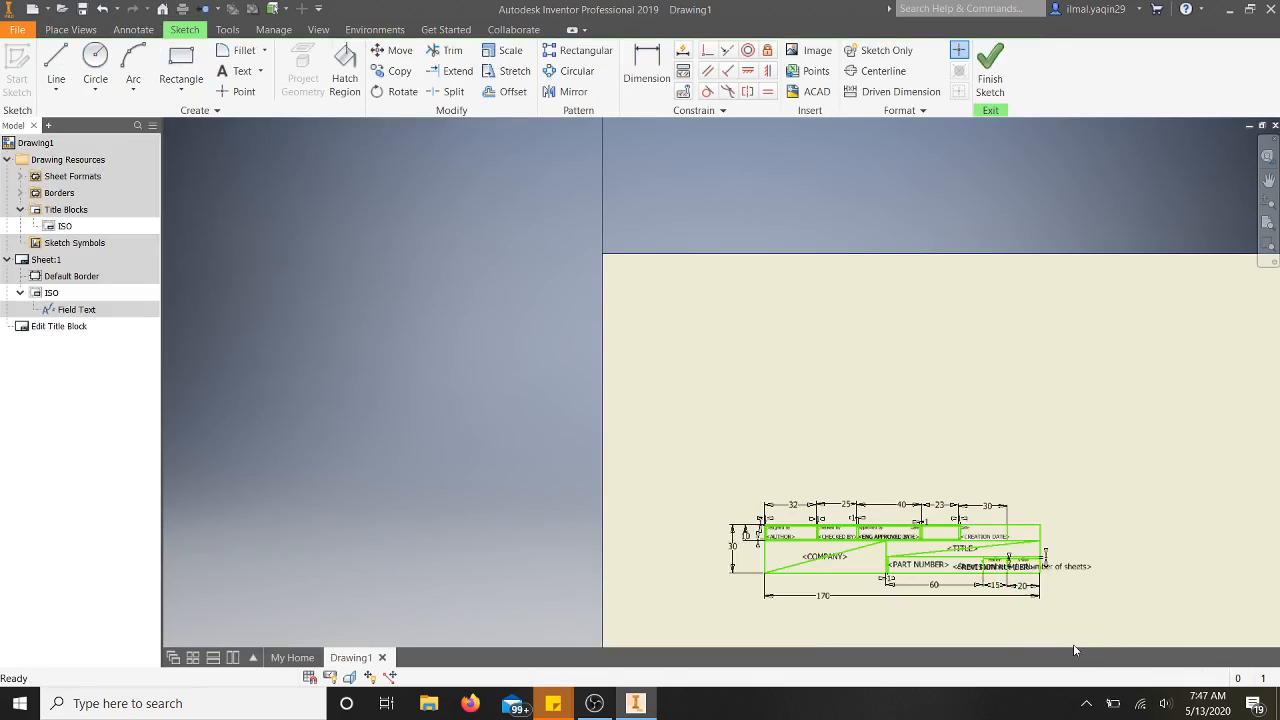
{"action": "scroll", "coordinate": [994, 628], "scroll_direction": "up", "scroll_amount": 2}
{"action": "scroll", "coordinate": [986, 614], "scroll_direction": "down", "scroll_amount": 1}
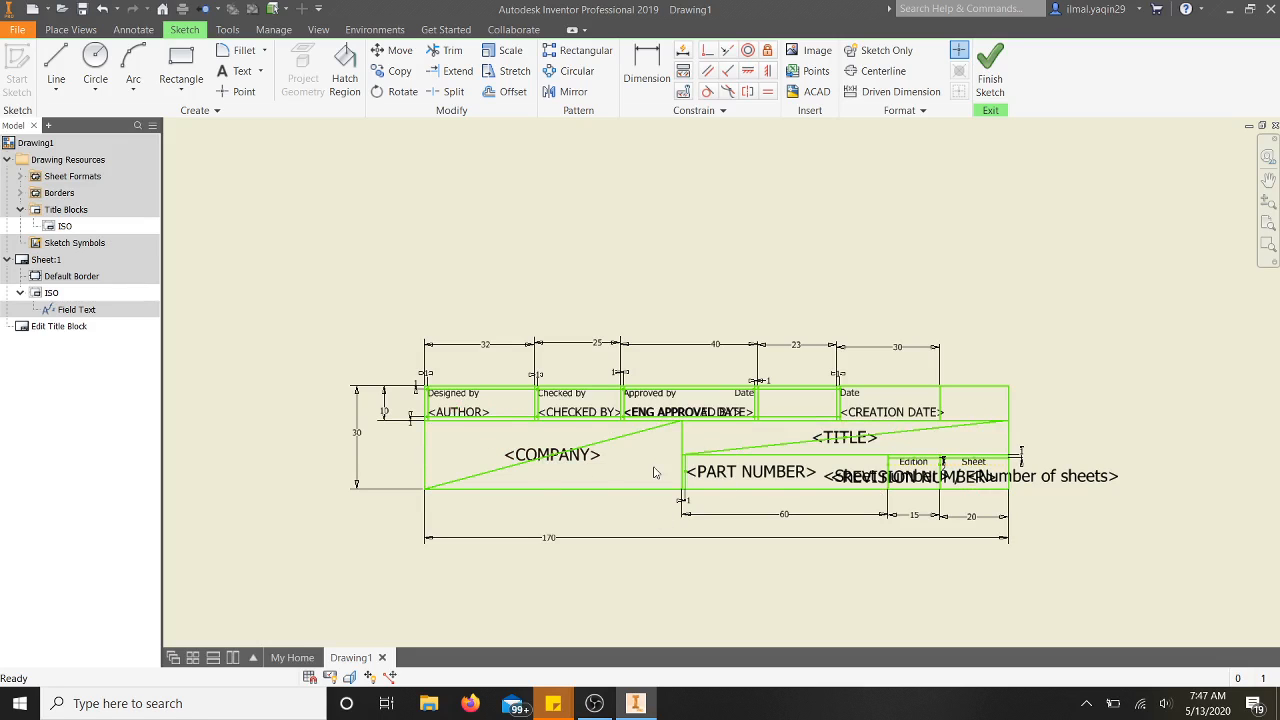
Replace the AUTHOR property text under "Designed by" with the designer's full name.
{"action": "double_click", "coordinate": [464, 414]}
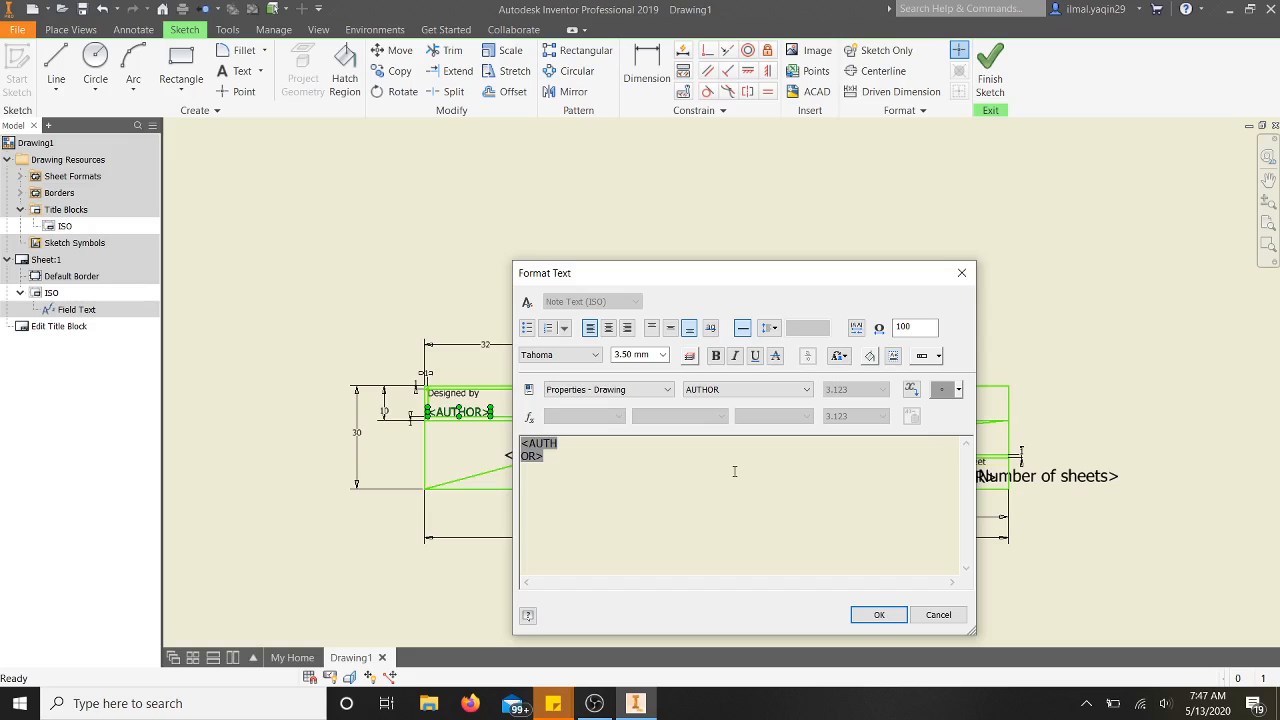
{"action": "double_click", "coordinate": [547, 457]}
{"action": "type", "text": "Rizqi Ilmal Yaqin"}
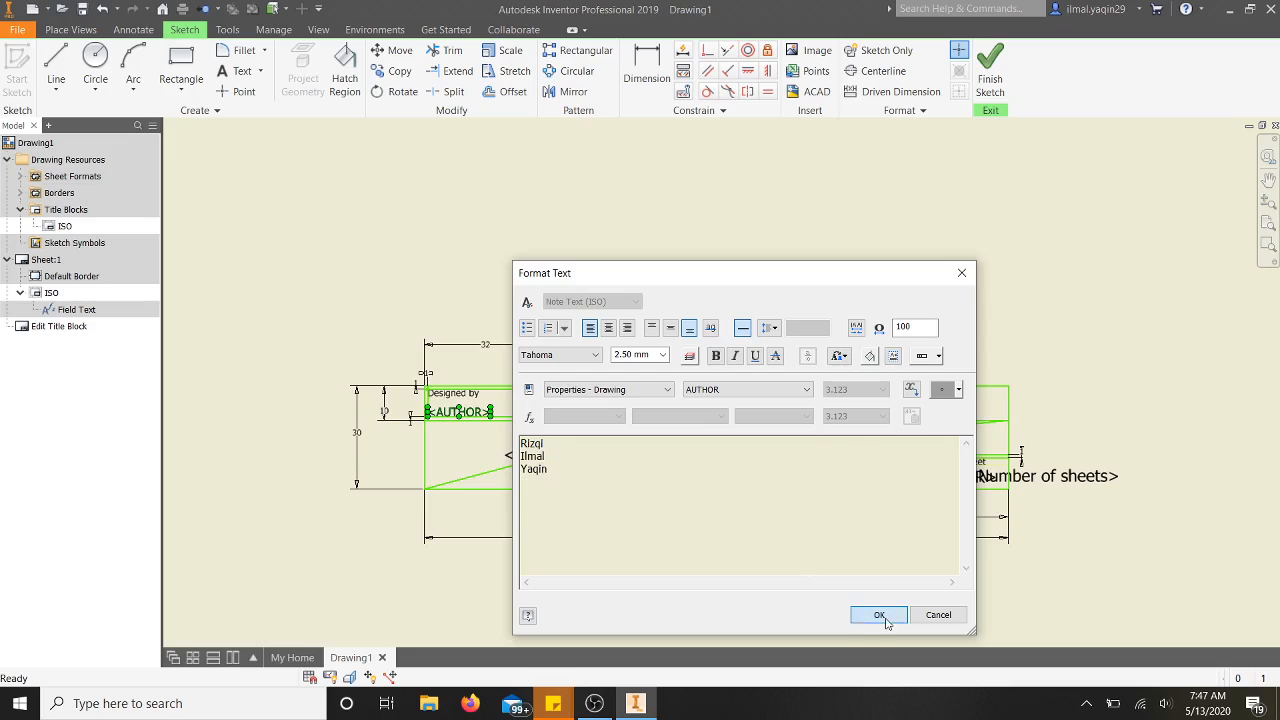
{"action": "left_click", "coordinate": [855, 615]}
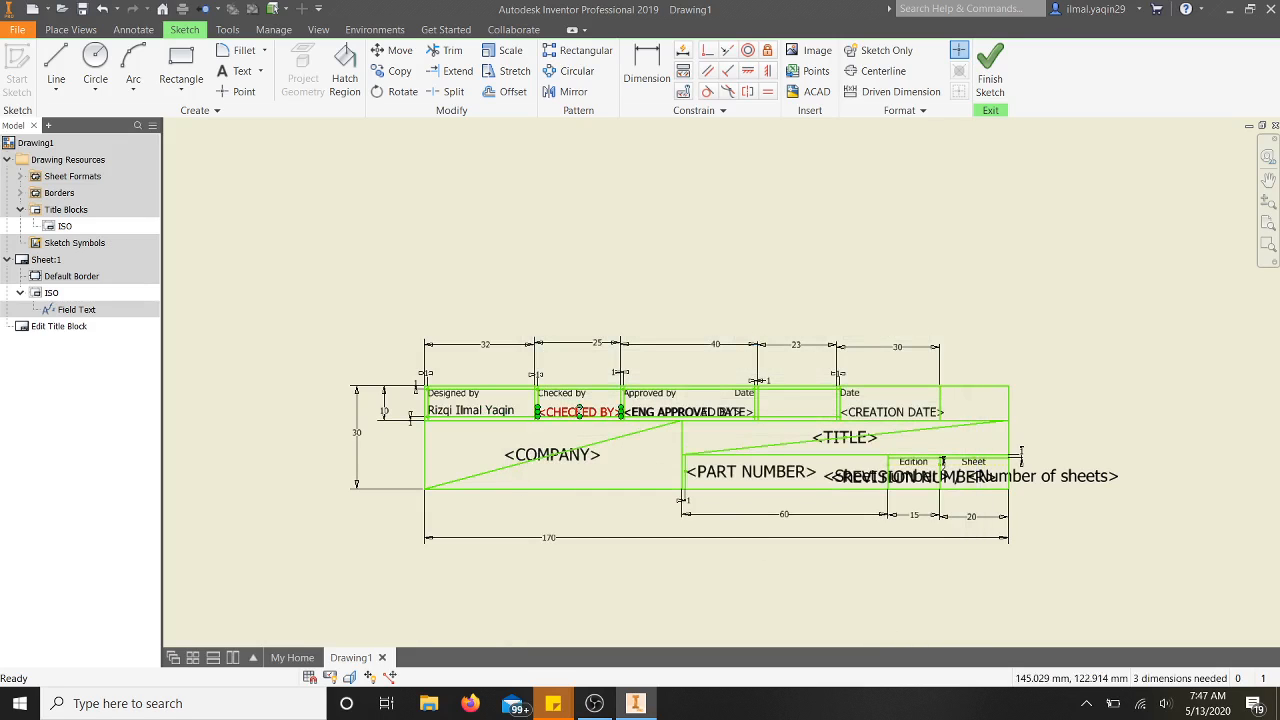
Replace the CHECKED BY property text in the title block with the checker's name.
{"action": "left_click", "coordinate": [577, 412]}
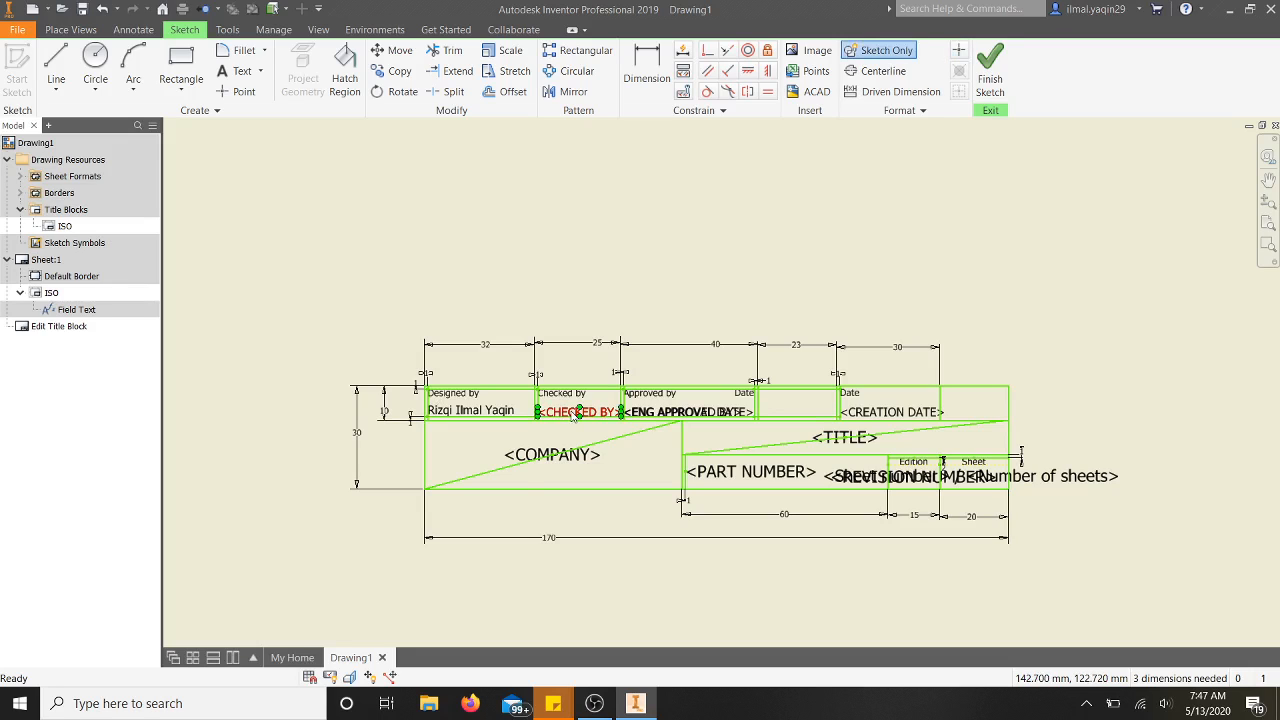
{"action": "double_click", "coordinate": [577, 413]}
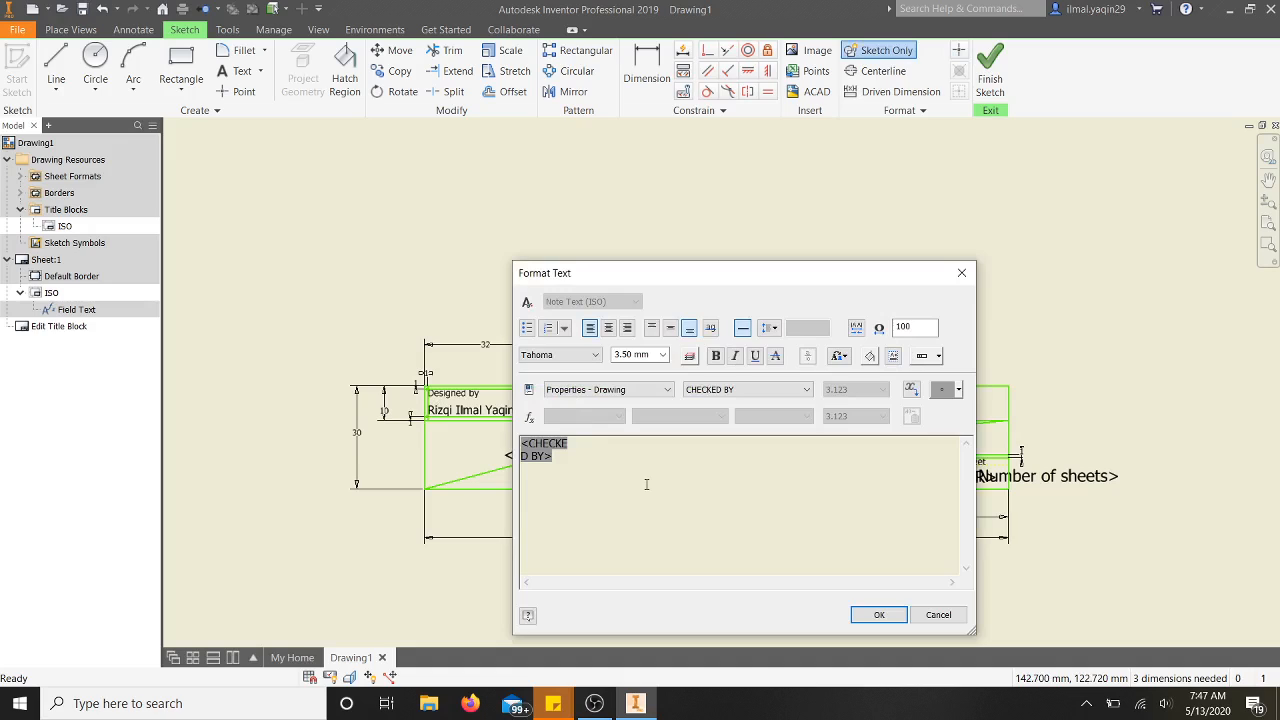
{"action": "key", "text": "End"}
{"action": "key", "text": "Return"}
{"action": "type", "text": "Rizqi"}
{"action": "mouse_move", "coordinate": [577, 476]}
{"action": "left_mouse_down"}
{"action": "mouse_move", "coordinate": [518, 475]}
{"action": "mouse_move", "coordinate": [509, 437]}
{"action": "left_mouse_up"}
{"action": "key", "text": "BackSpace"}
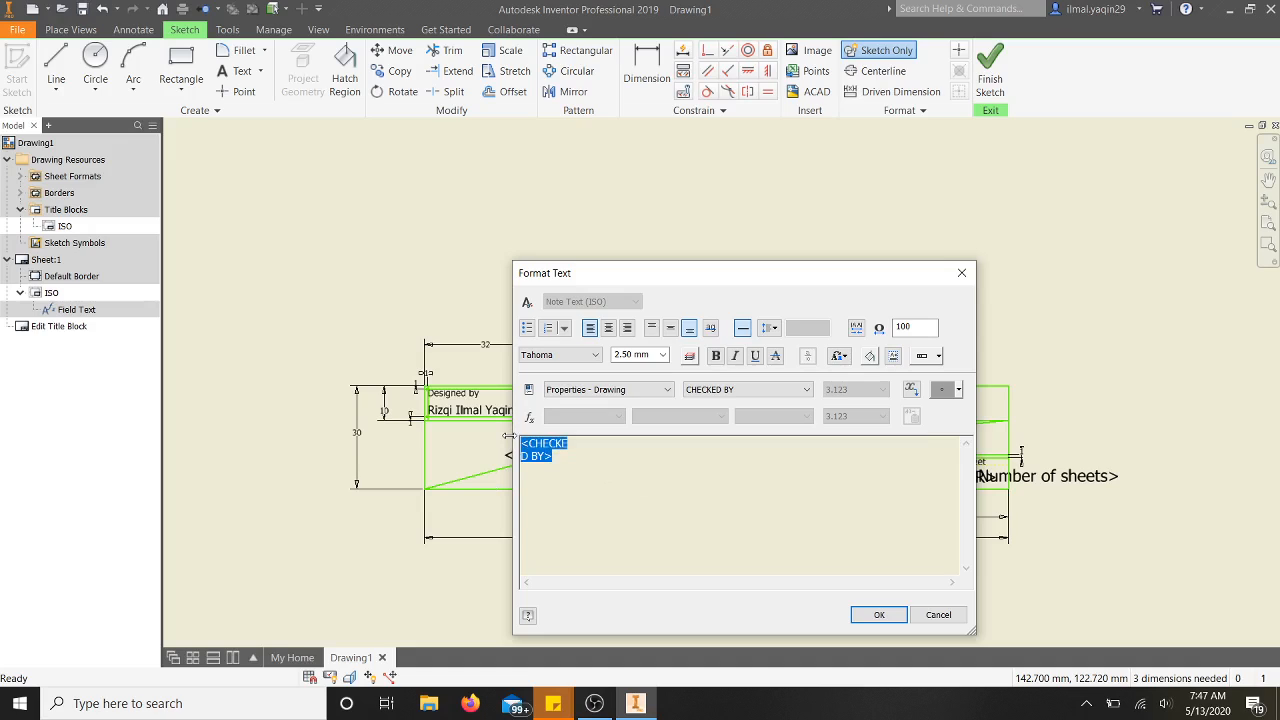
{"action": "type", "text": "Rizqi"}
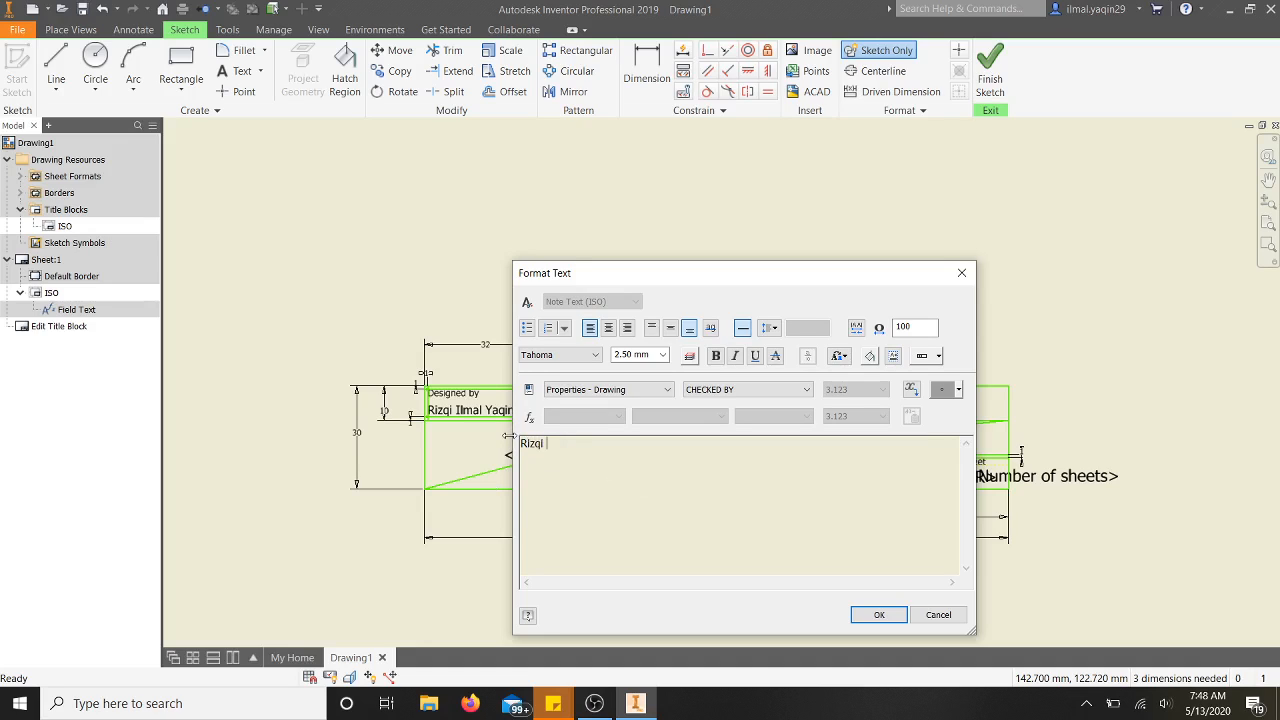
{"action": "type", "text": " Ilmal"}
{"action": "left_click", "coordinate": [873, 616]}
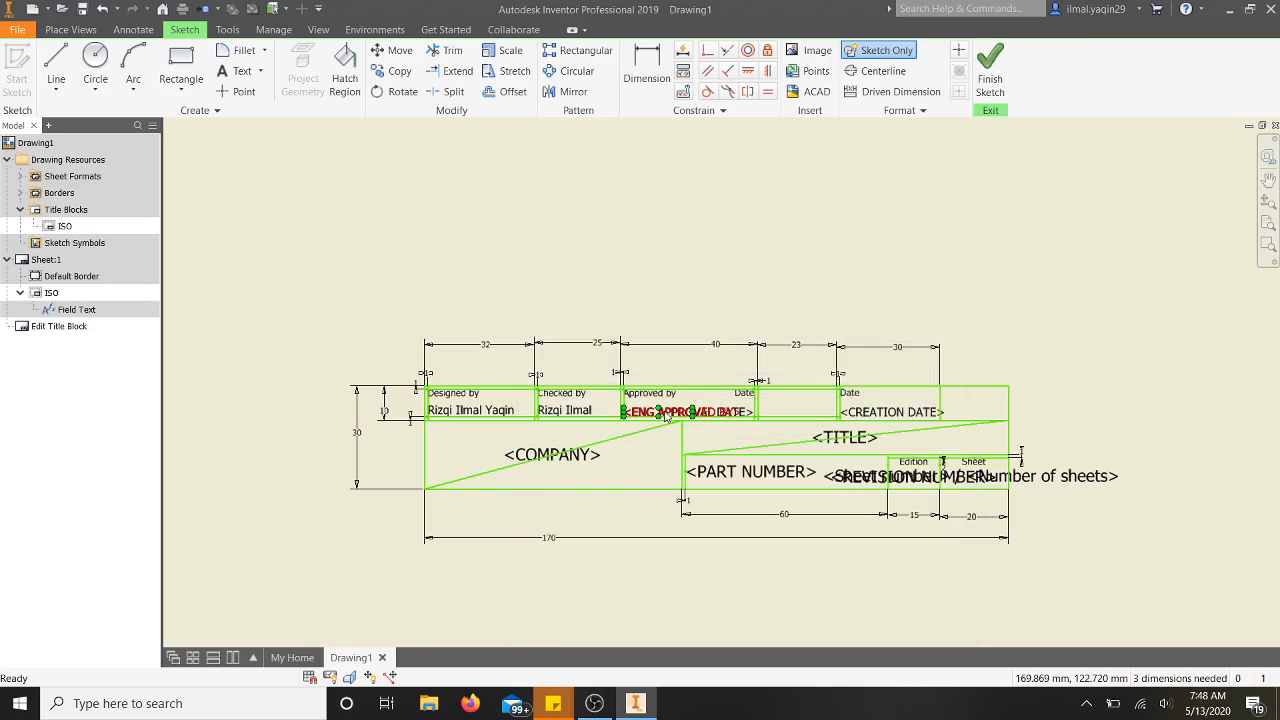
Replace the ENG APPROVED BY property text under "Approved by" with the approver's full name.
{"action": "double_click", "coordinate": [665, 415]}
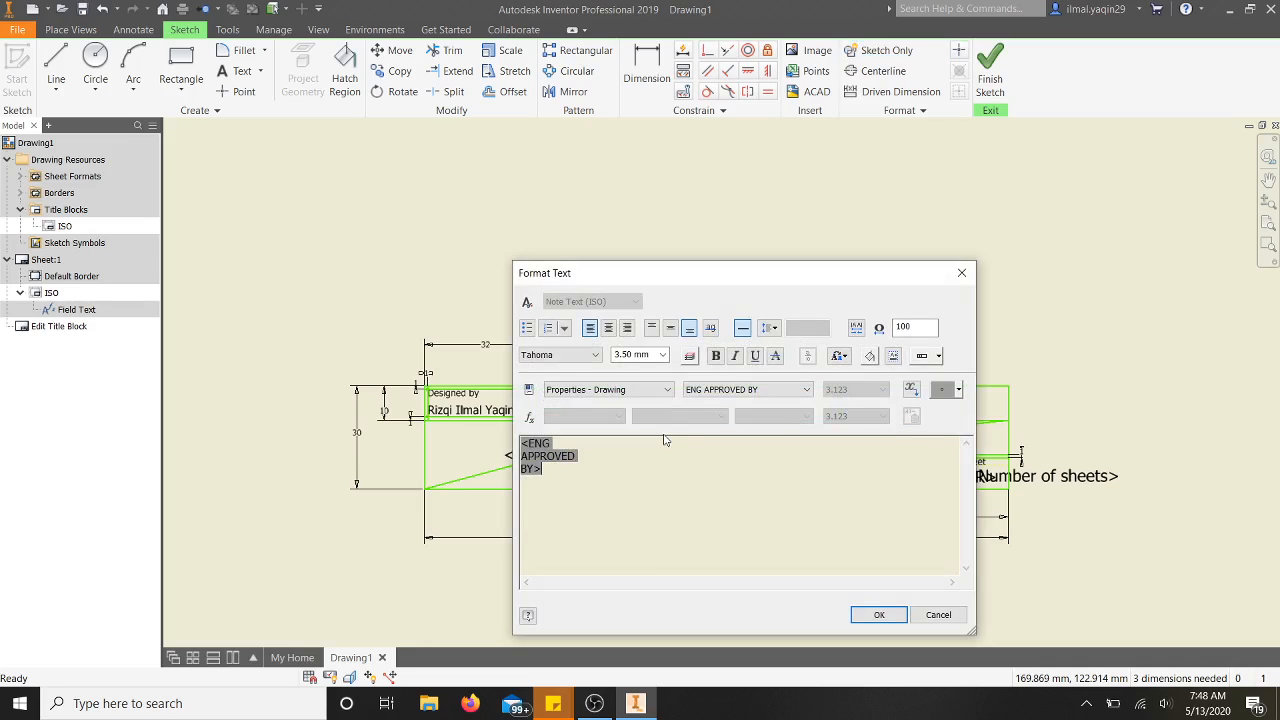
{"action": "type", "text": "Rizq"}
{"action": "left_click_drag", "start_coordinate": [584, 486], "coordinate": [511, 436]}
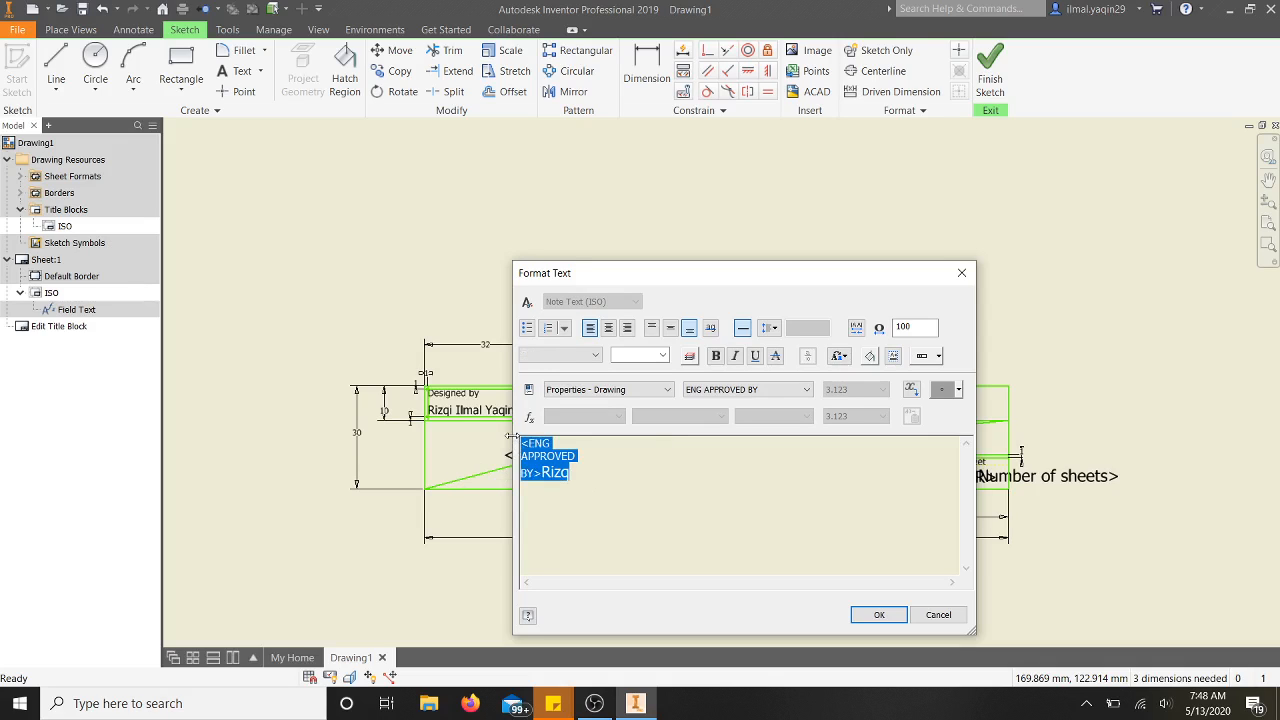
{"action": "type", "text": "Rizqi"}
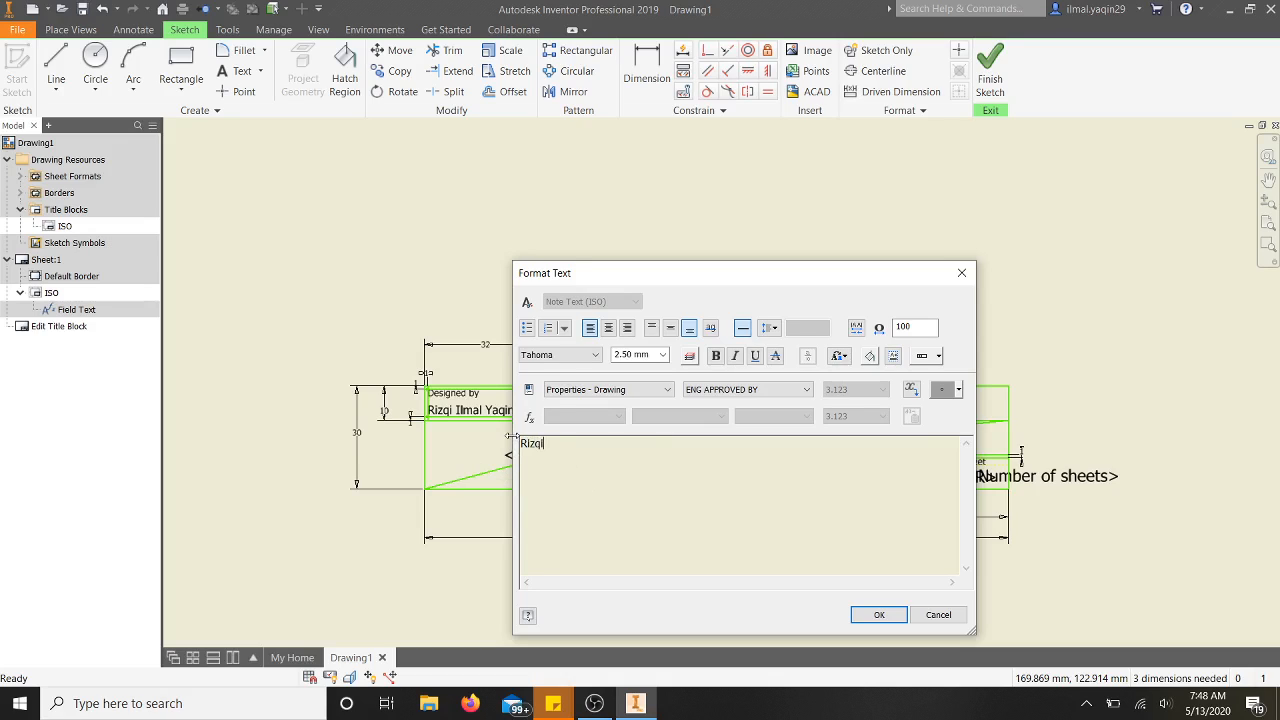
{"action": "type", "text": " Ilmal Yaqin"}
{"action": "left_click", "coordinate": [877, 615]}
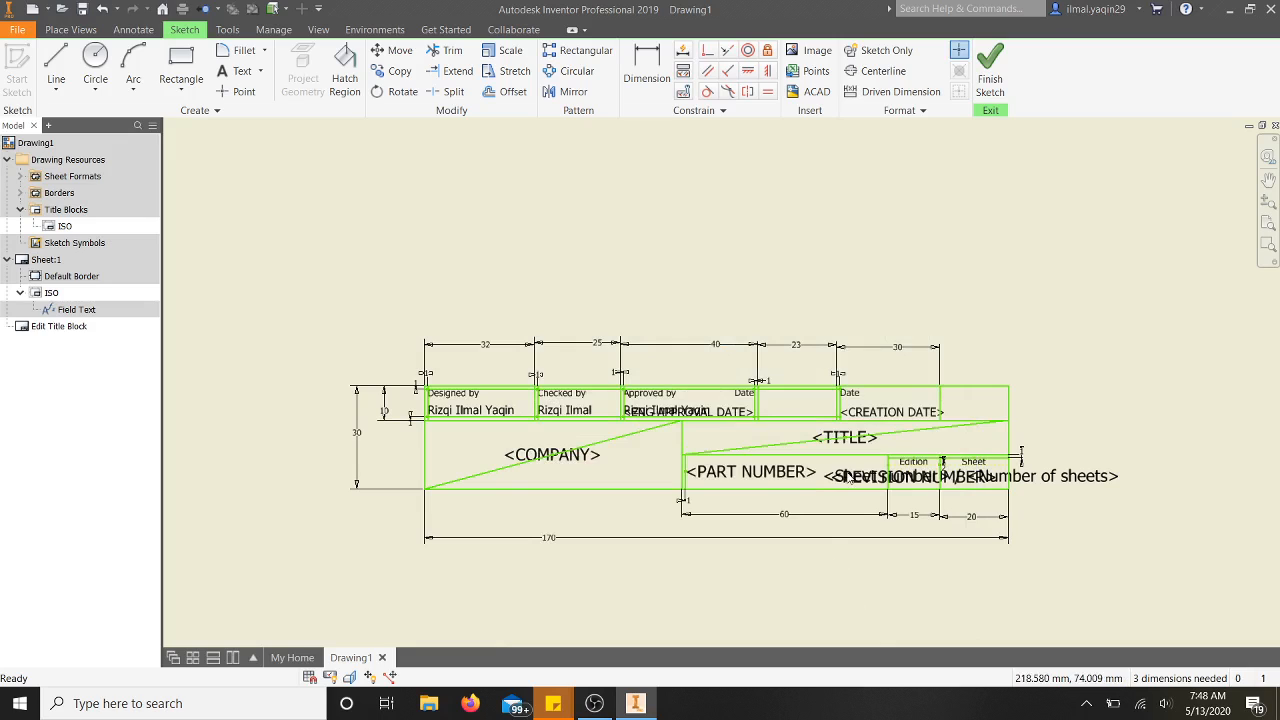
Replace the ENG APPROVAL DATE property text with 13/05/20, declining automatic fraction stacking.
{"action": "double_click", "coordinate": [740, 416]}
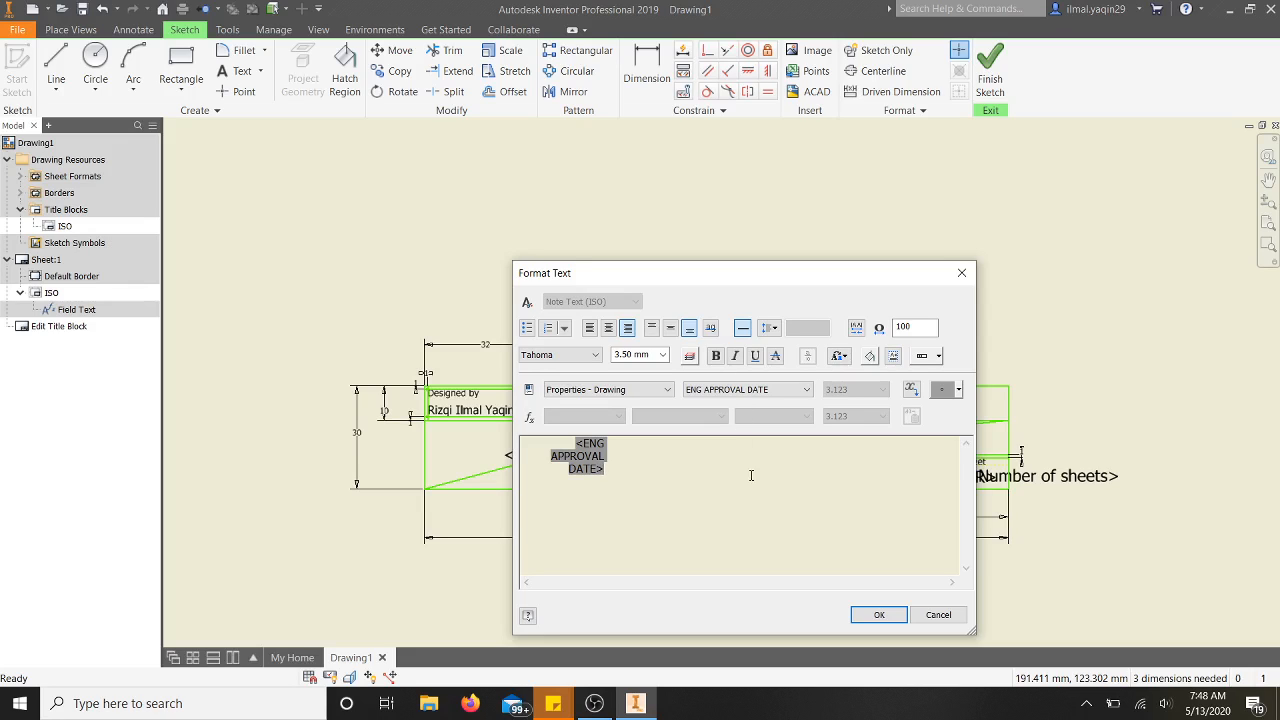
{"action": "left_click_drag", "start_coordinate": [605, 469], "coordinate": [568, 447]}
{"action": "type", "text": "13"}
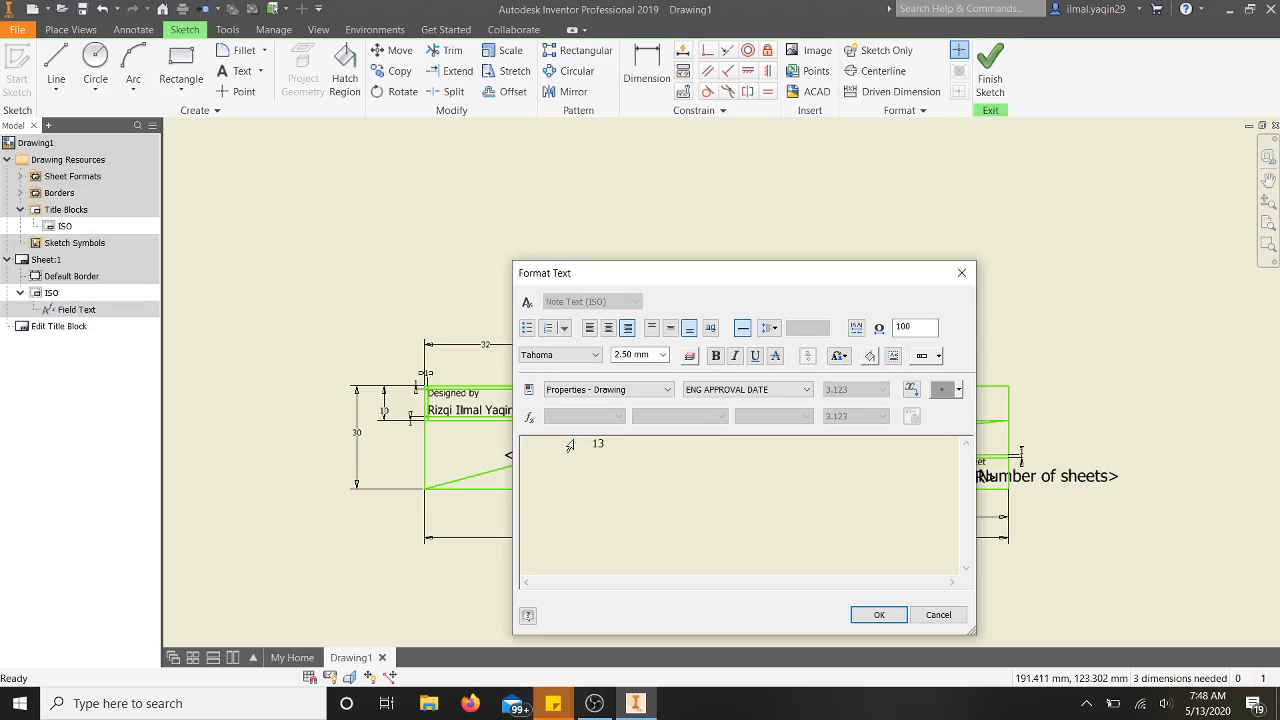
{"action": "type", "text": "/05/"}
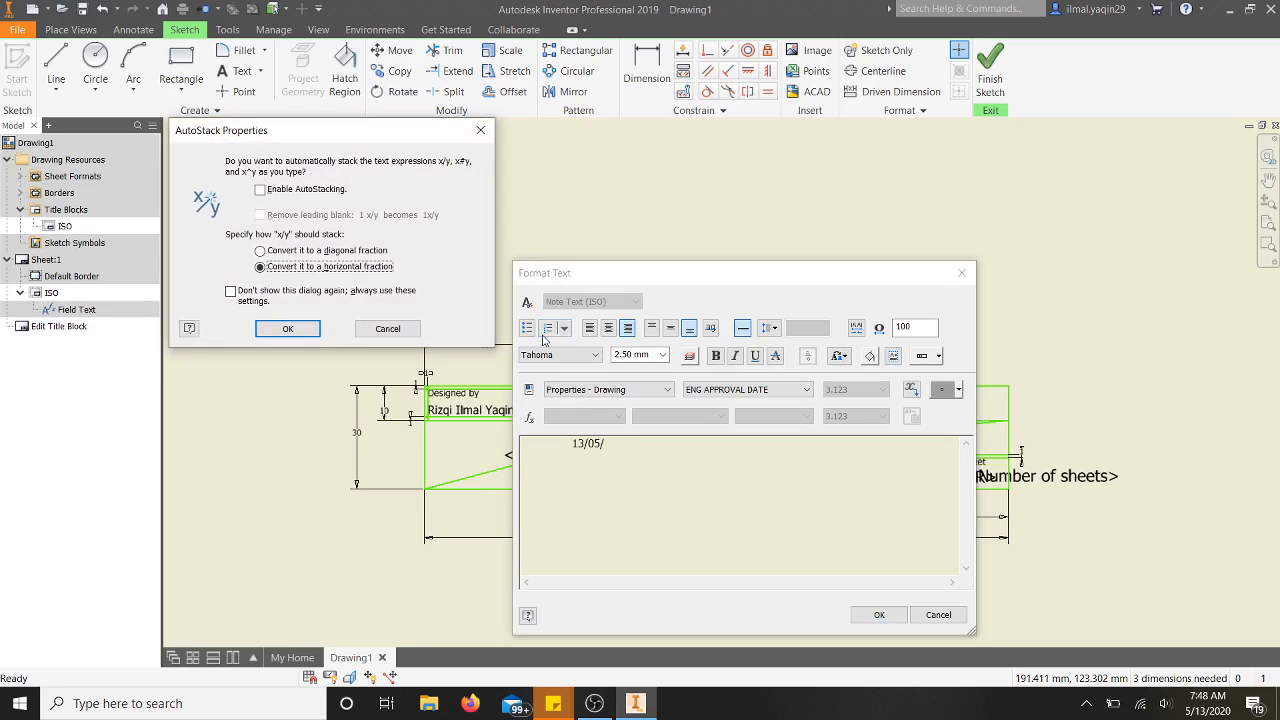
{"action": "left_click", "coordinate": [390, 330]}
{"action": "type", "text": "20"}
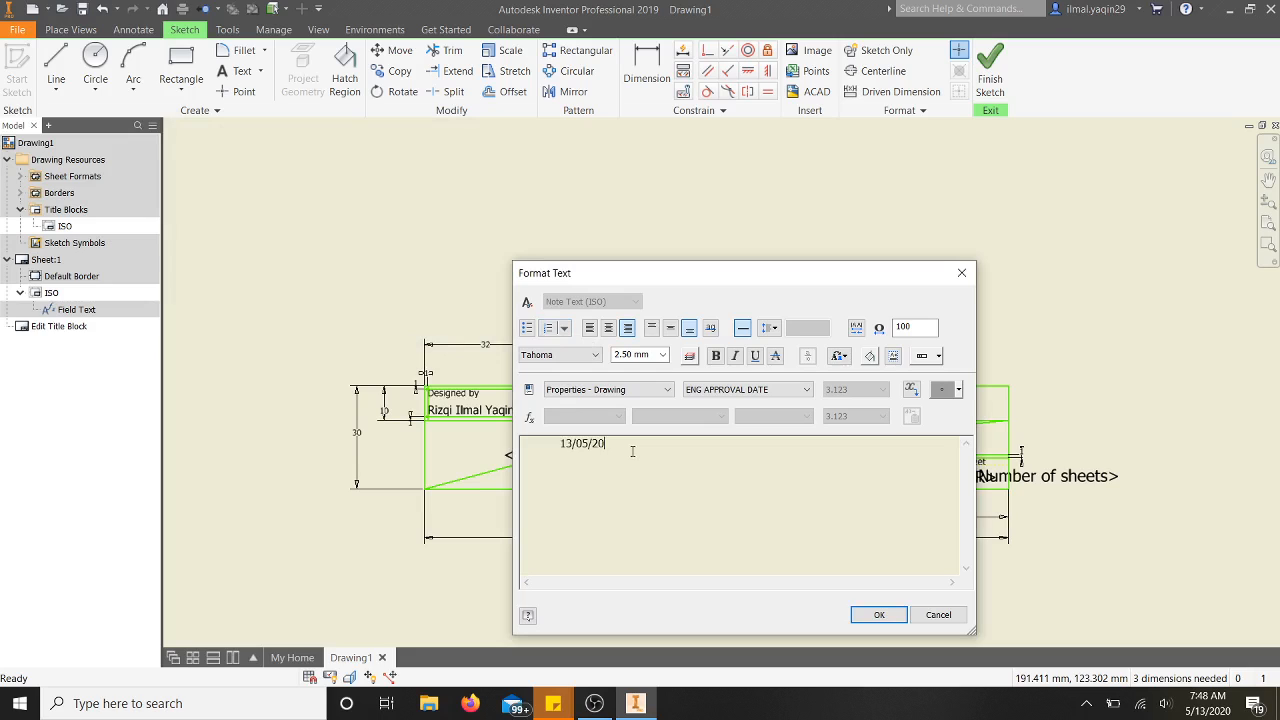
{"action": "left_click", "coordinate": [879, 614]}
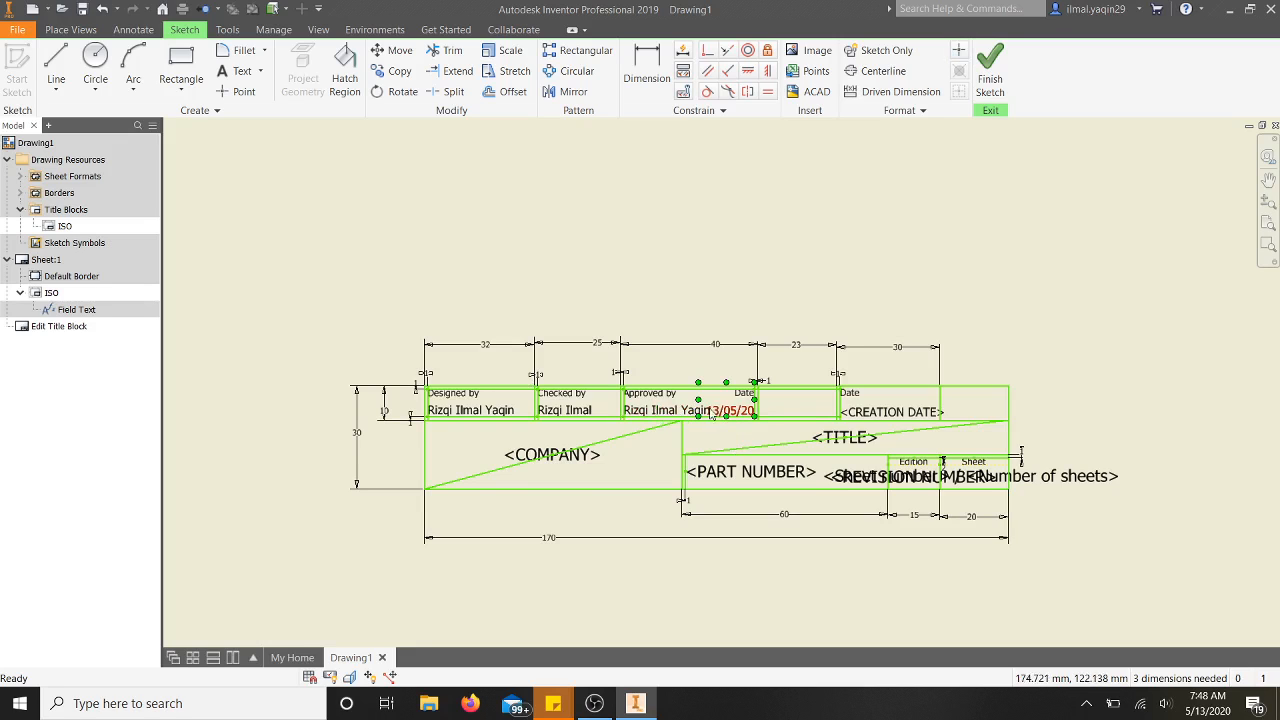
Reduce the text height of the whole approval date so it fits beside the approver's name.
{"action": "double_click", "coordinate": [725, 412]}
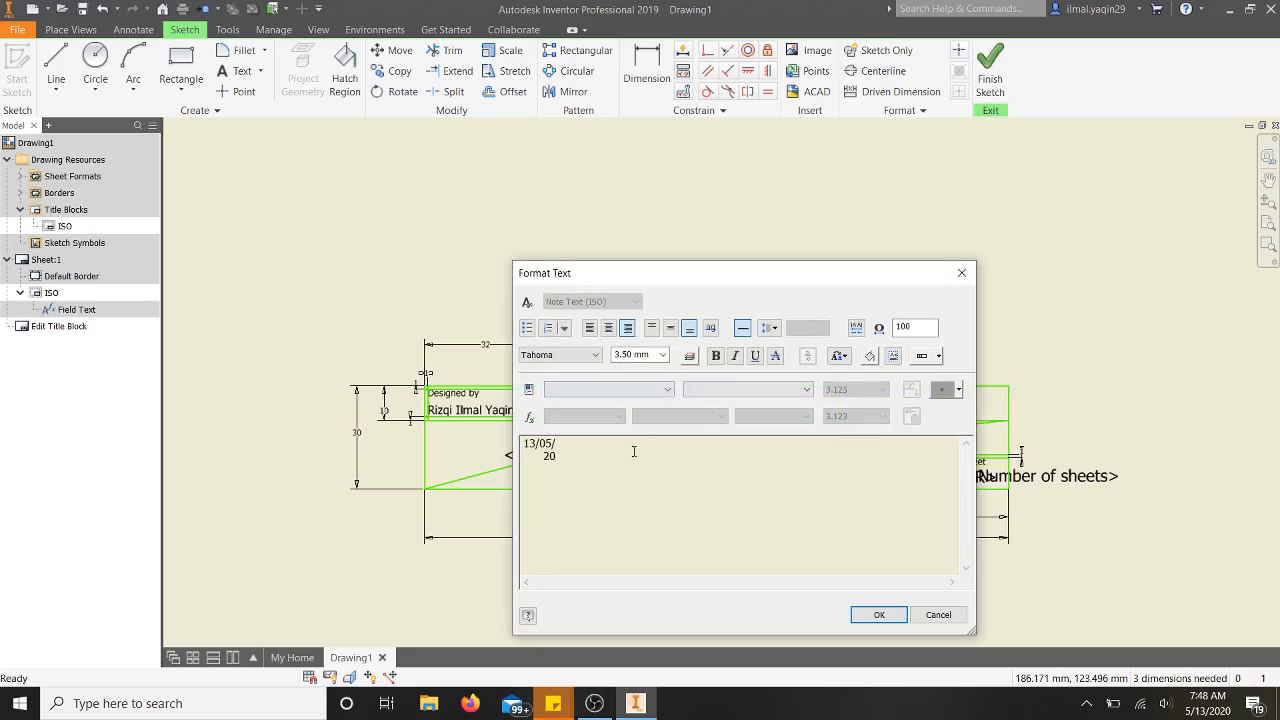
{"action": "key", "text": "ctrl+a"}
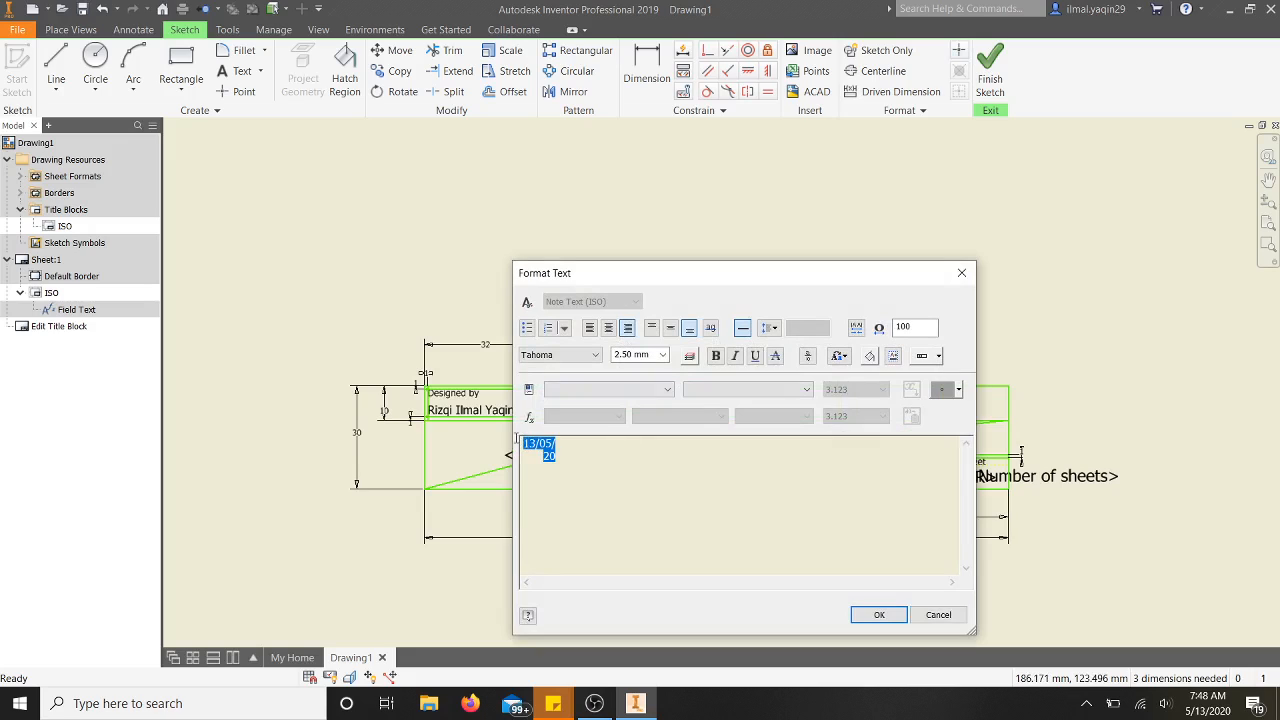
{"action": "left_click", "coordinate": [635, 355]}
{"action": "type", "text": "2."}
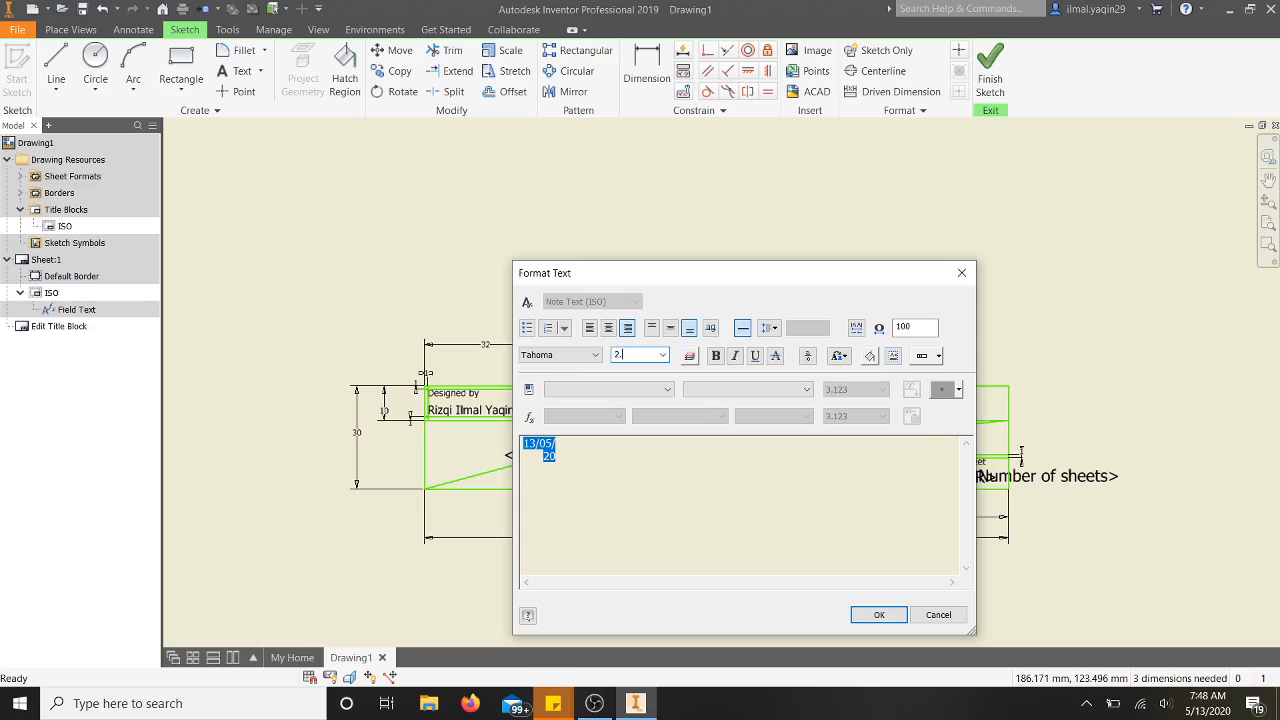
{"action": "left_click", "coordinate": [878, 614]}
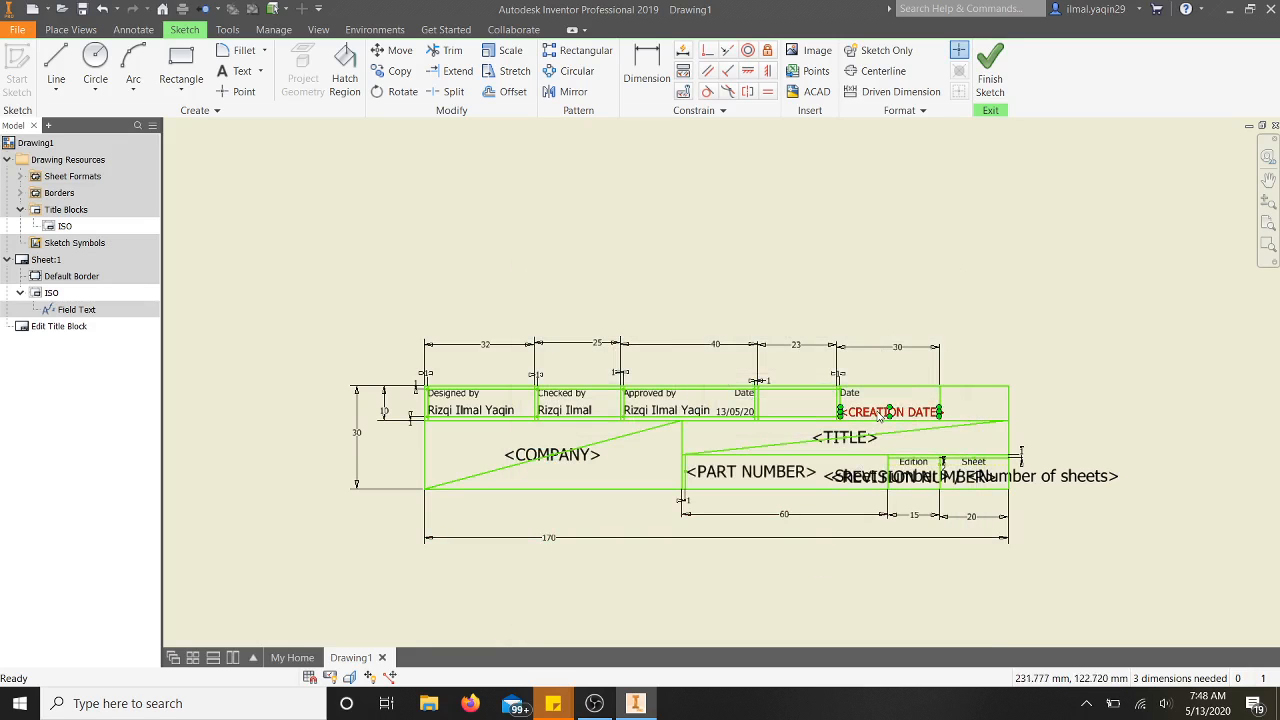
Replace the CREATION DATE property text in the title block's Date cell with "13 Mei 2020".
{"action": "double_click", "coordinate": [880, 416]}
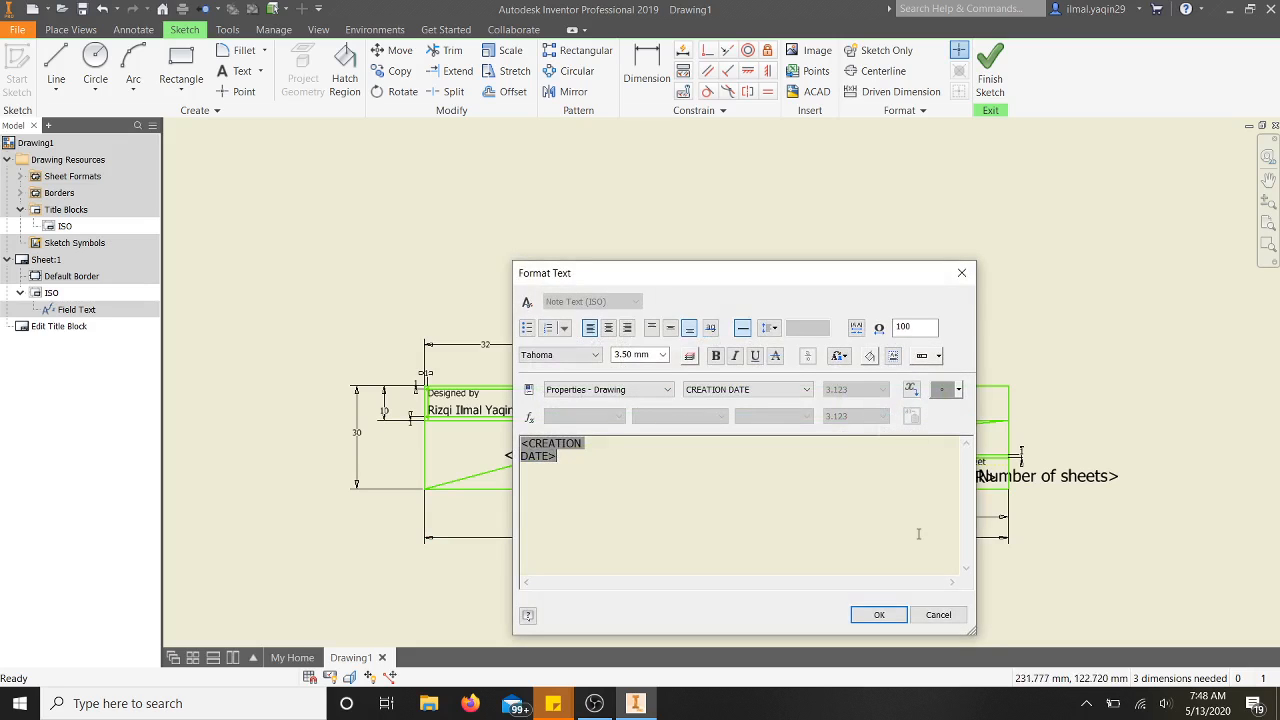
{"action": "type", "text": "13"}
{"action": "key", "text": "shift+Left"}
{"action": "key", "text": "shift+Left"}
{"action": "key", "text": "shift+Left"}
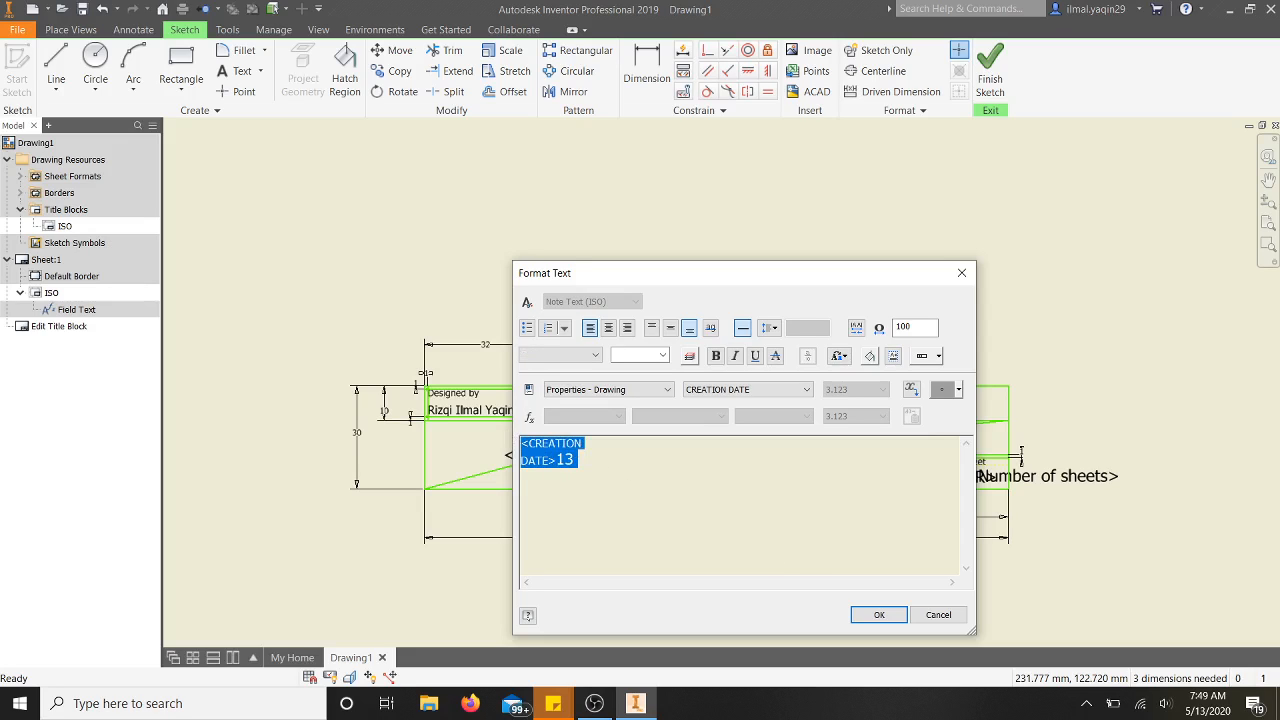
{"action": "type", "text": "13 Mei 2020"}
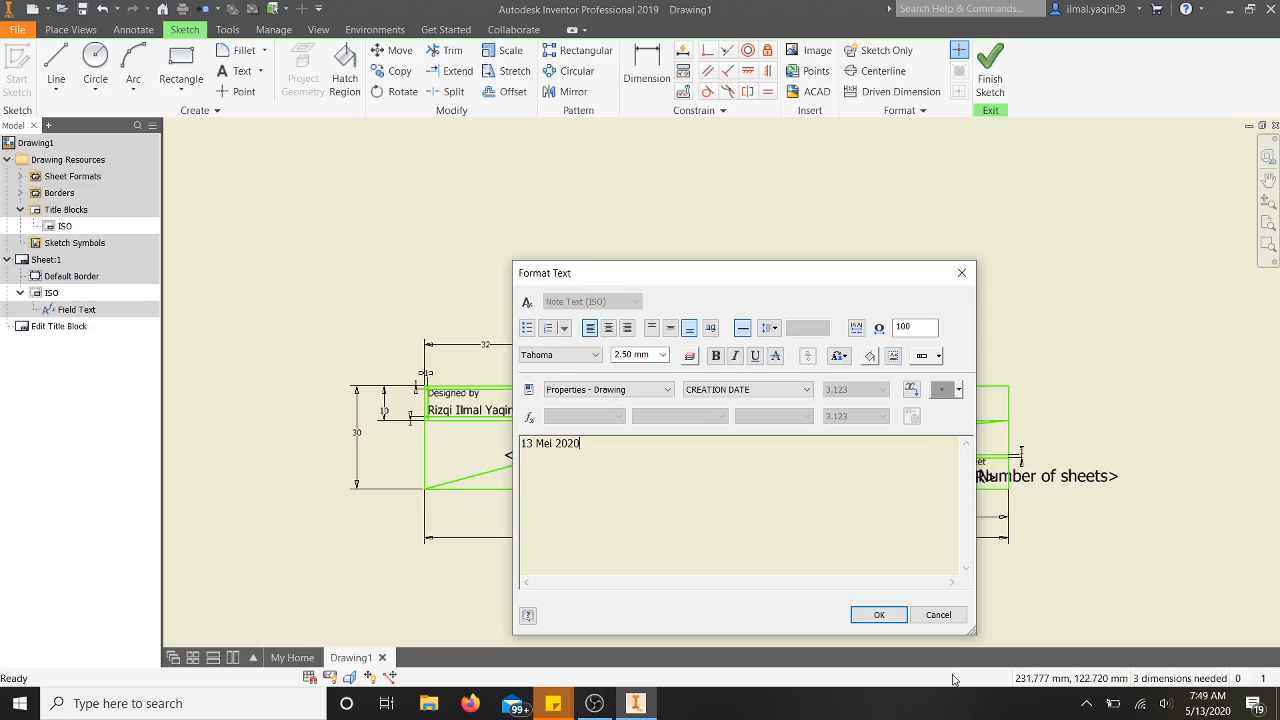
{"action": "left_click", "coordinate": [882, 615]}
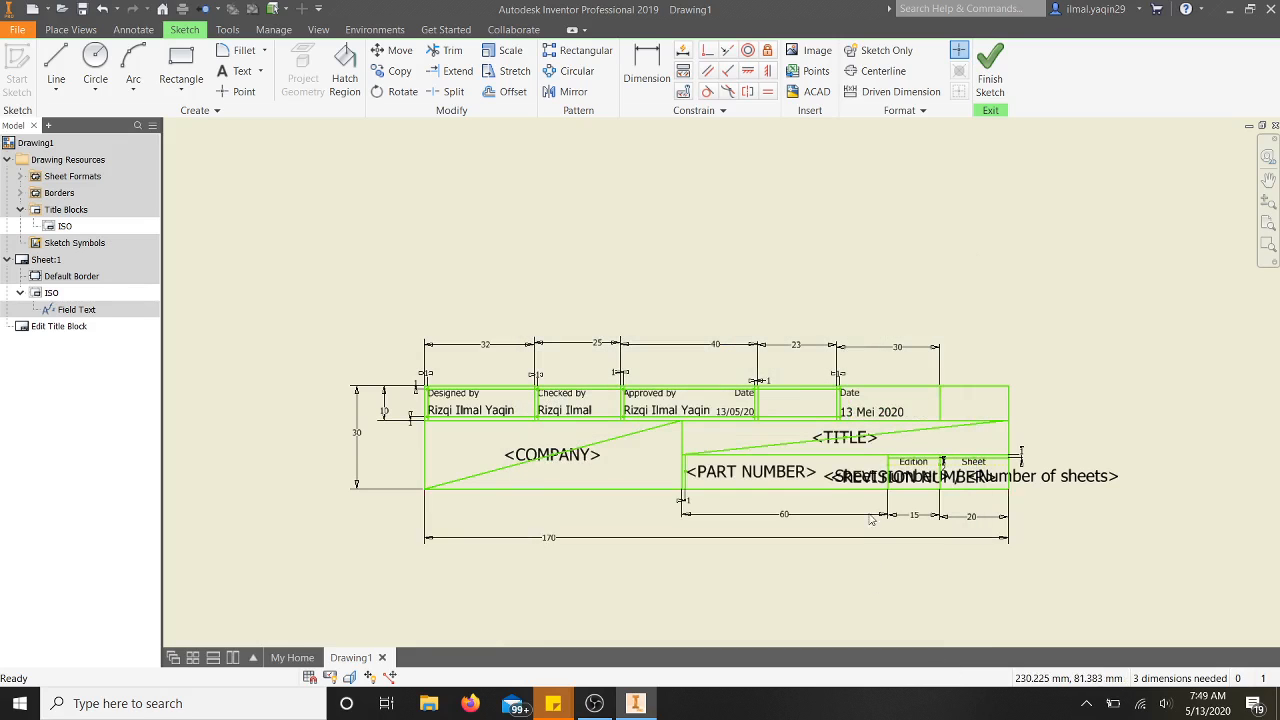
Replace the TITLE property text in the title block with "CONECTING ROD".
{"action": "left_click", "coordinate": [856, 446]}
{"action": "double_click", "coordinate": [859, 445]}
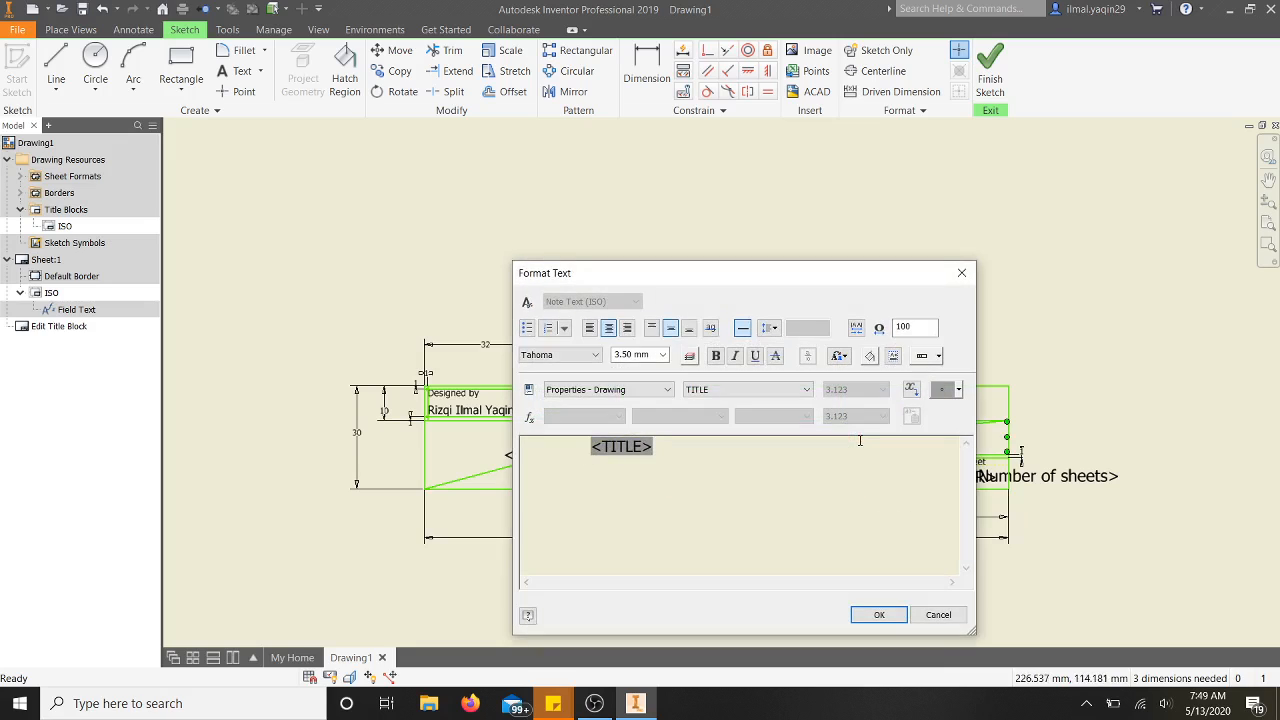
{"action": "type", "text": "CONE"}
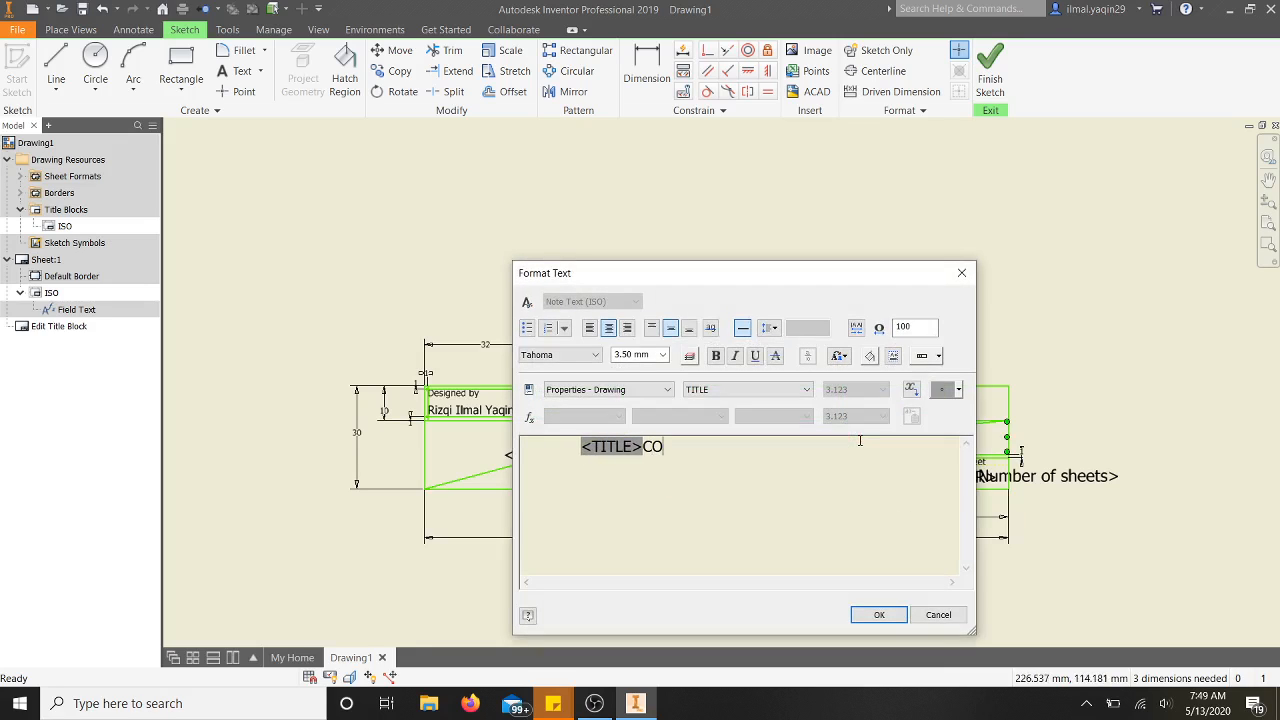
{"action": "key", "text": "BackSpace"}
{"action": "key", "text": "BackSpace"}
{"action": "key", "text": "BackSpace"}
{"action": "key", "text": "BackSpace"}
{"action": "key", "text": "BackSpace"}
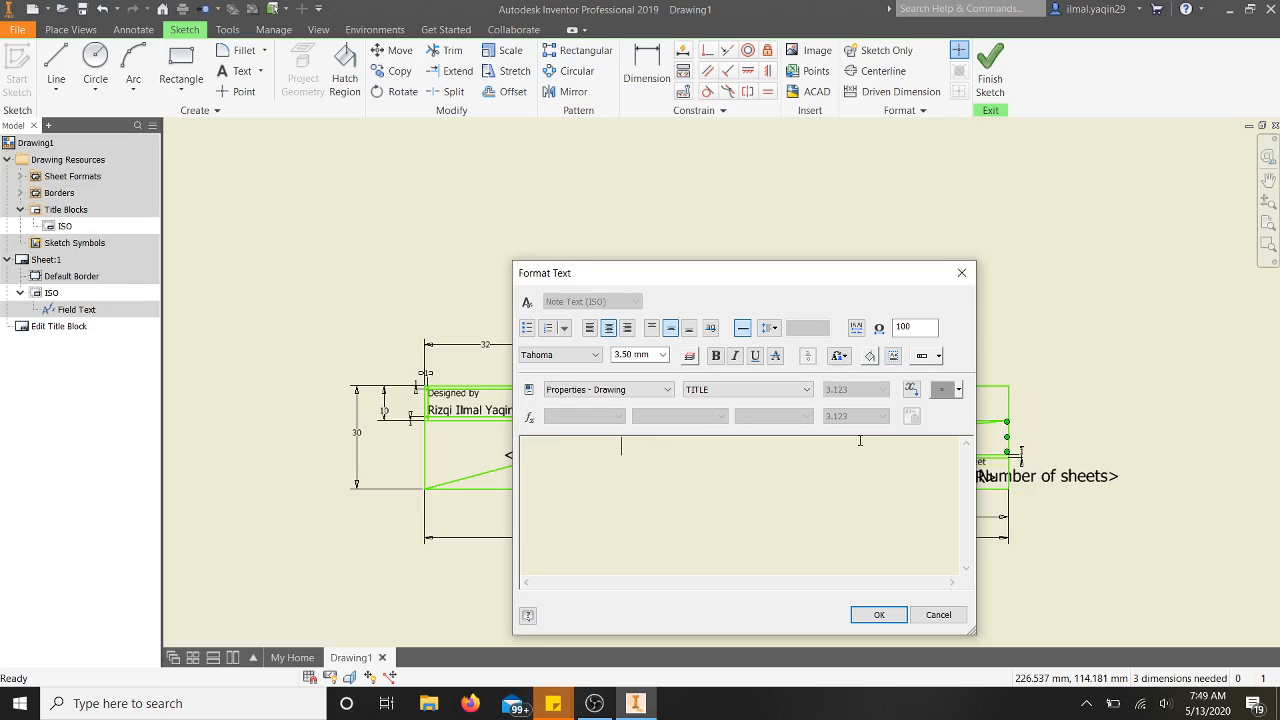
{"action": "type", "text": "CONECTING ROD"}
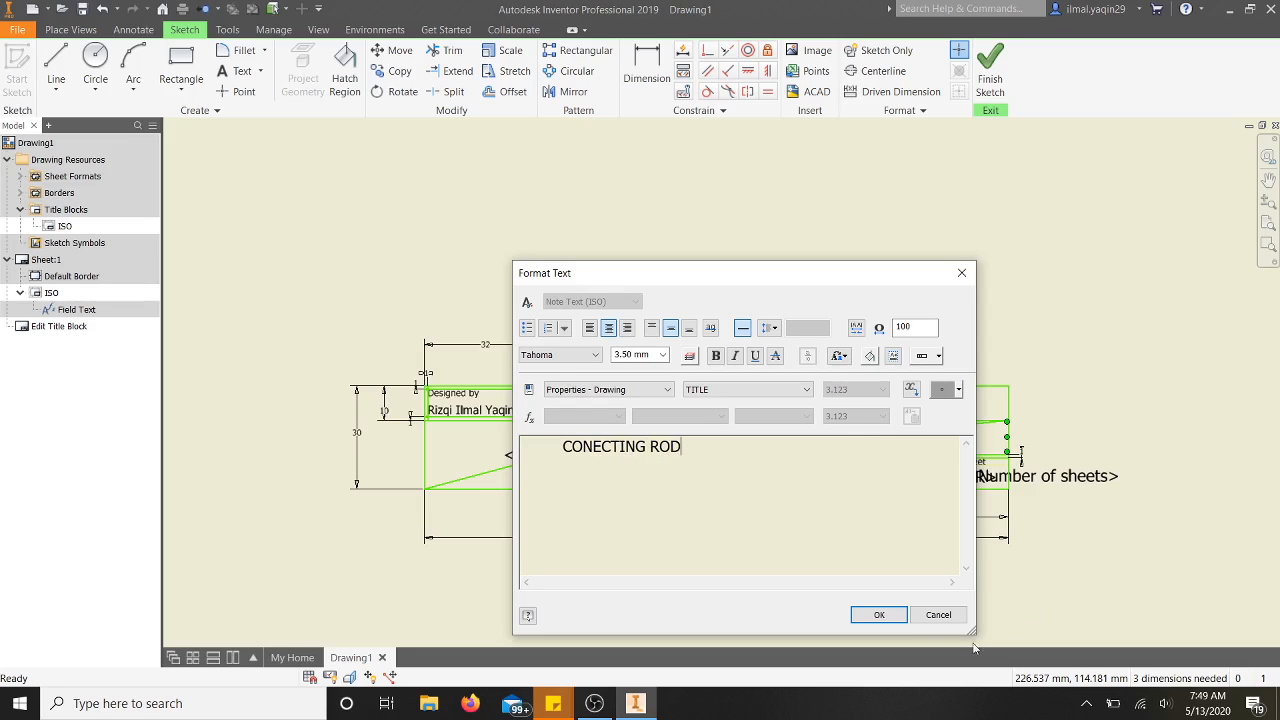
{"action": "left_click", "coordinate": [885, 616]}
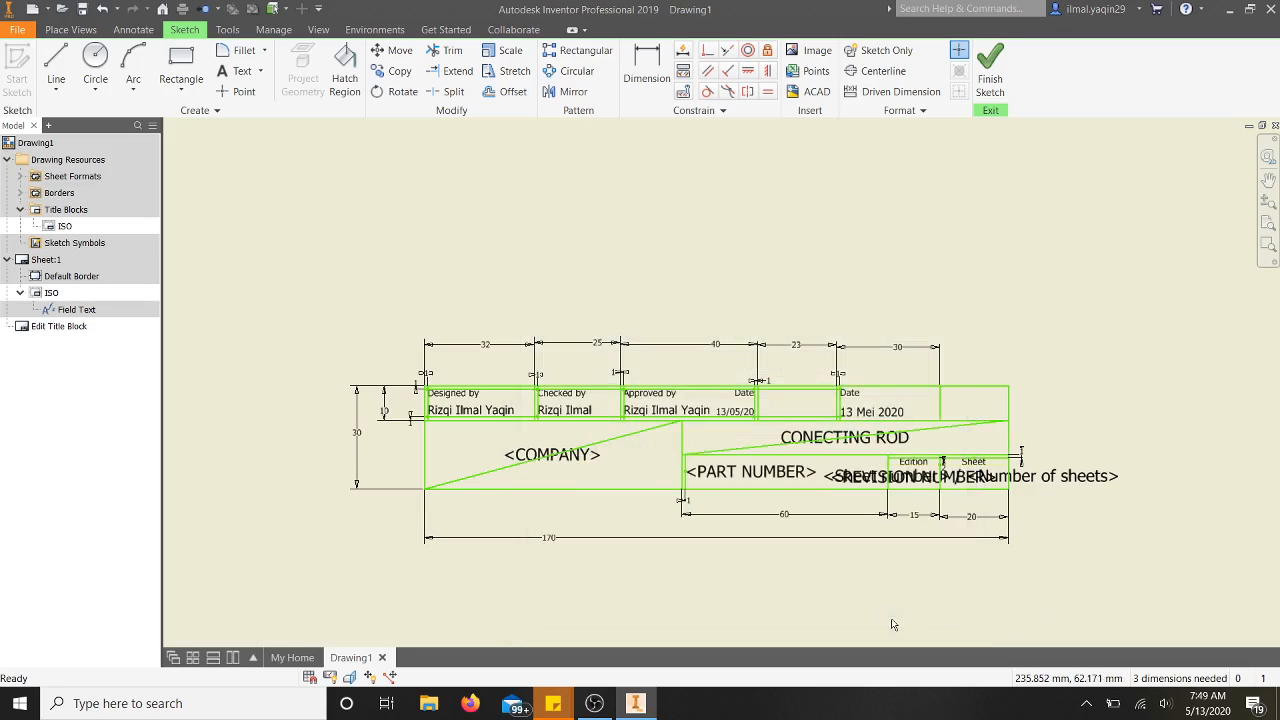
Replace the COMPANY property text in the title block with "POLITEKNIK KP DUMAI".
{"action": "double_click", "coordinate": [574, 463]}
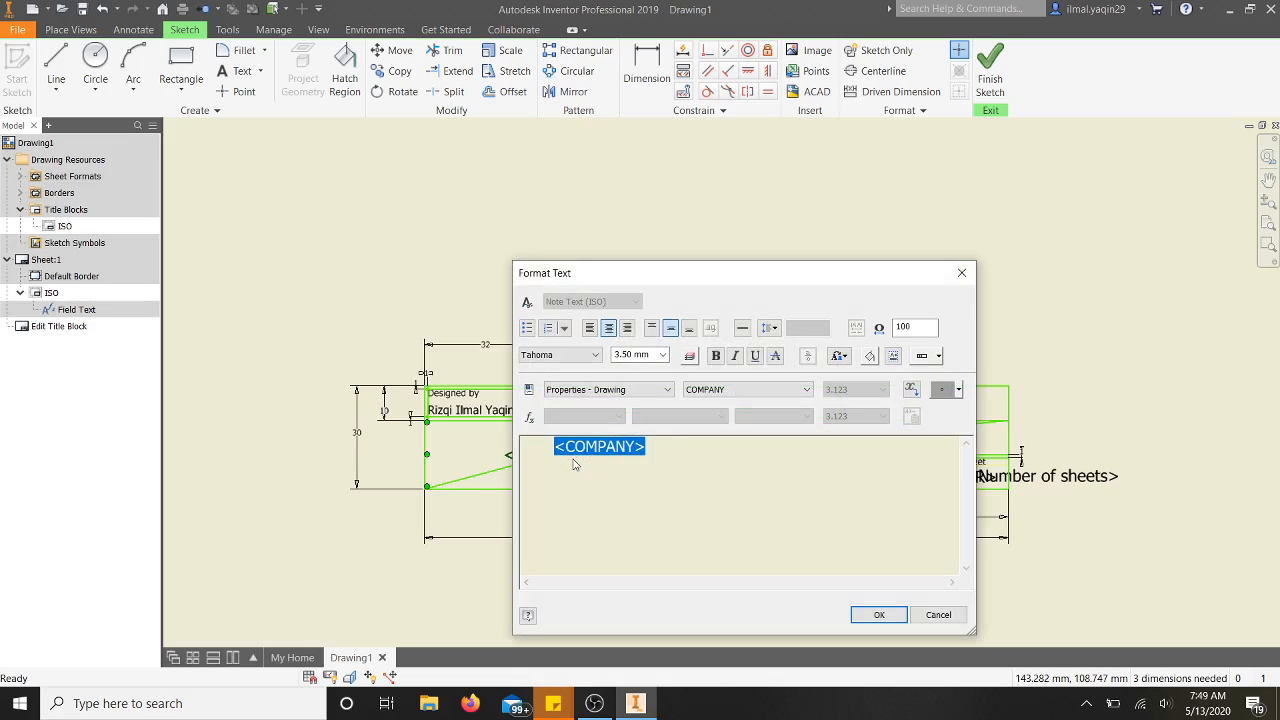
{"action": "left_click_drag", "start_coordinate": [655, 458], "coordinate": [540, 461]}
{"action": "type", "text": "POLITEKN"}
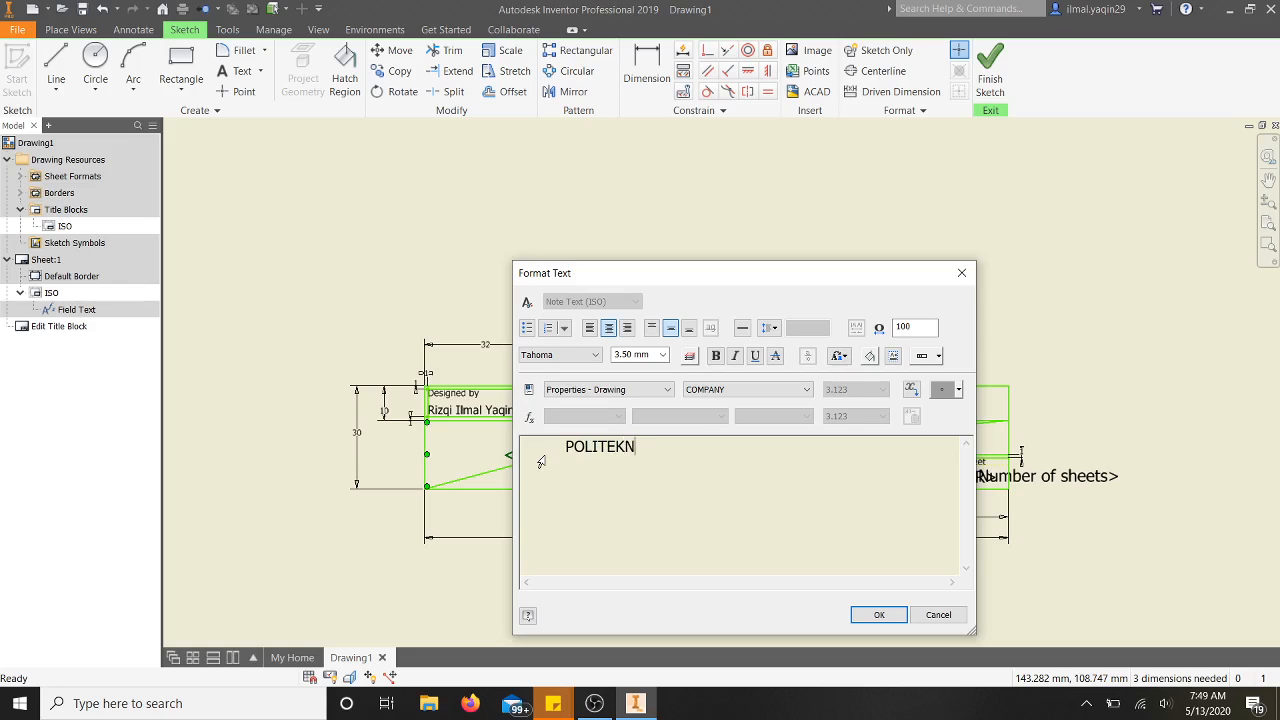
{"action": "type", "text": "IK KP DUMAI"}
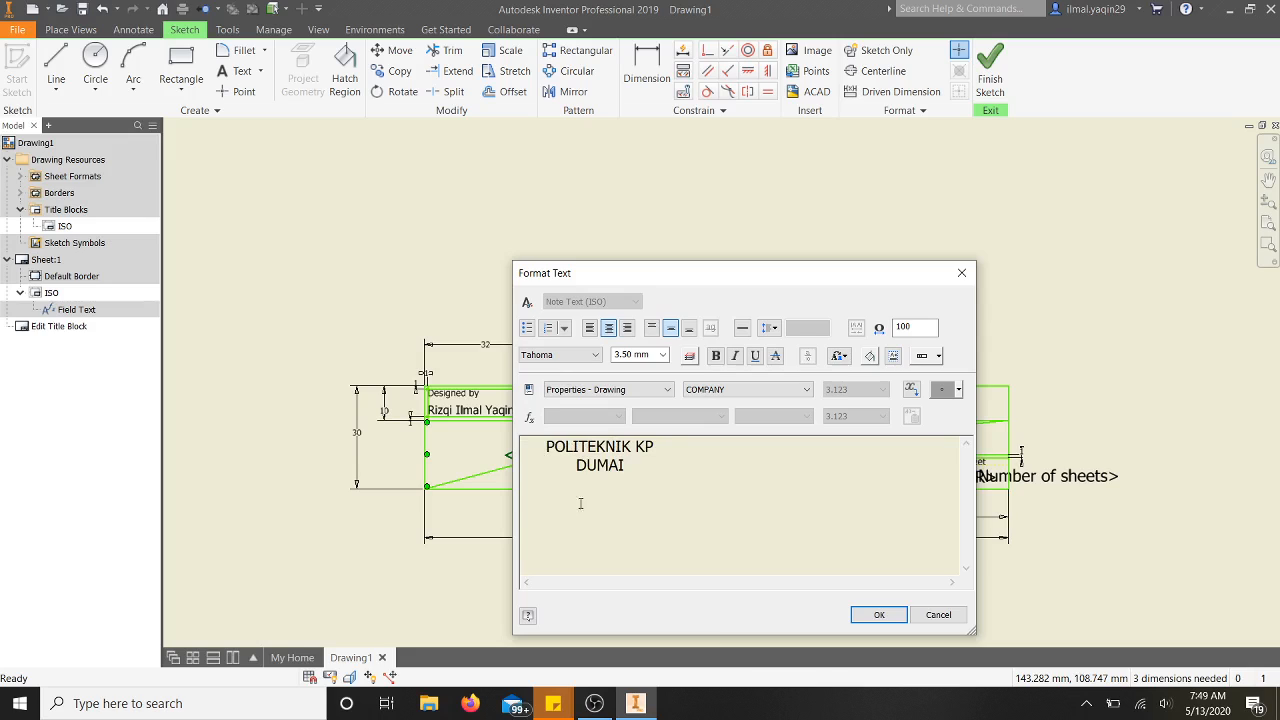
{"action": "left_click", "coordinate": [879, 614]}
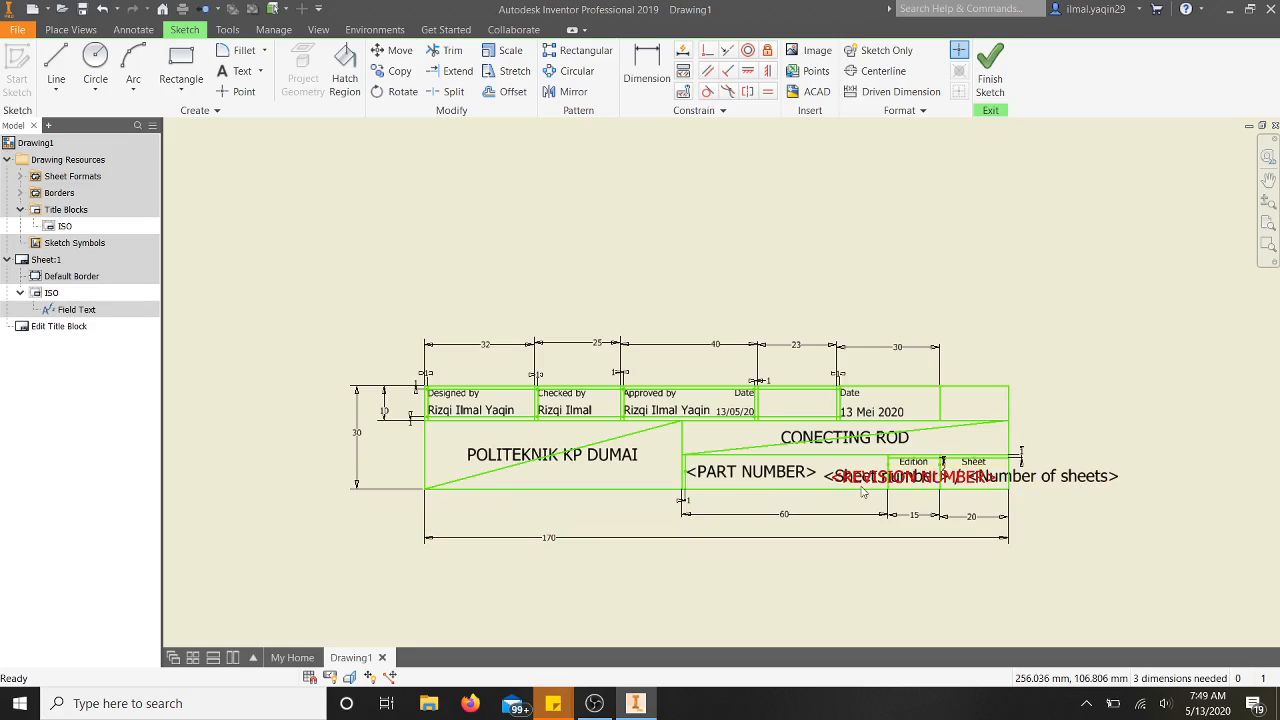
Replace the PART NUMBER property text in the title block with "PMK-01-03".
{"action": "double_click", "coordinate": [766, 478]}
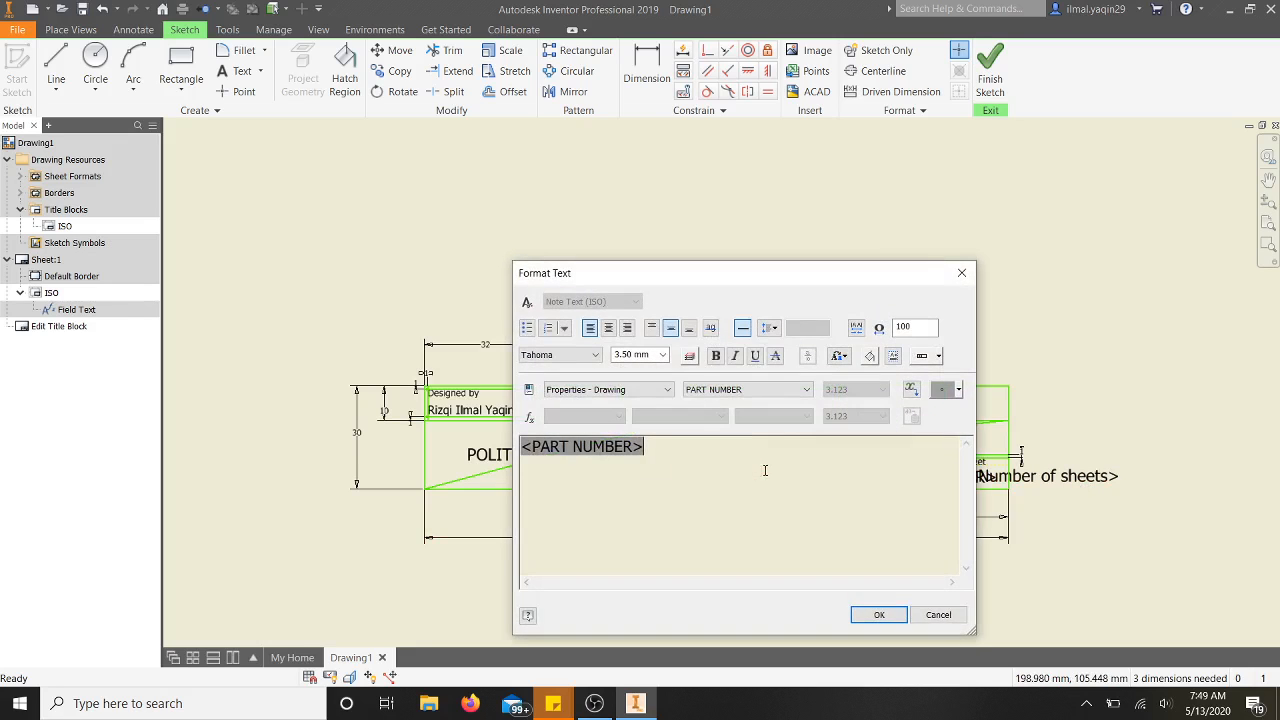
{"action": "left_click_drag", "start_coordinate": [646, 447], "coordinate": [500, 452]}
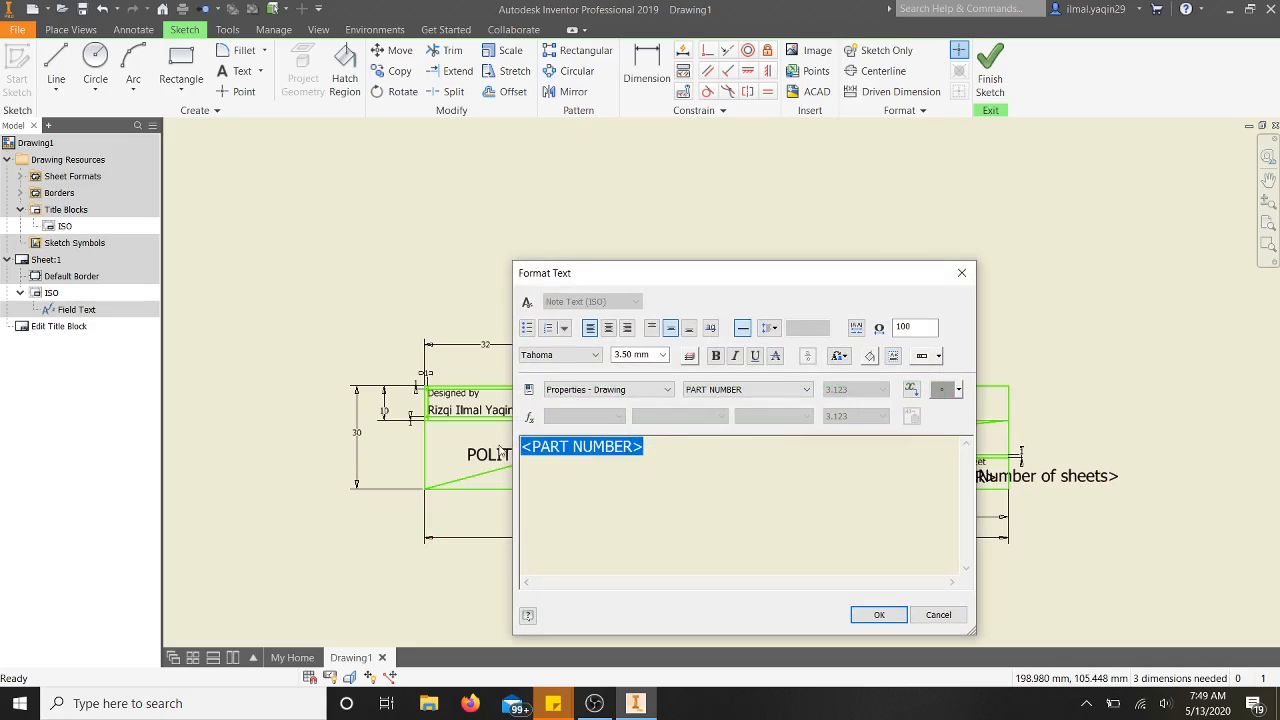
{"action": "type", "text": "PM"}
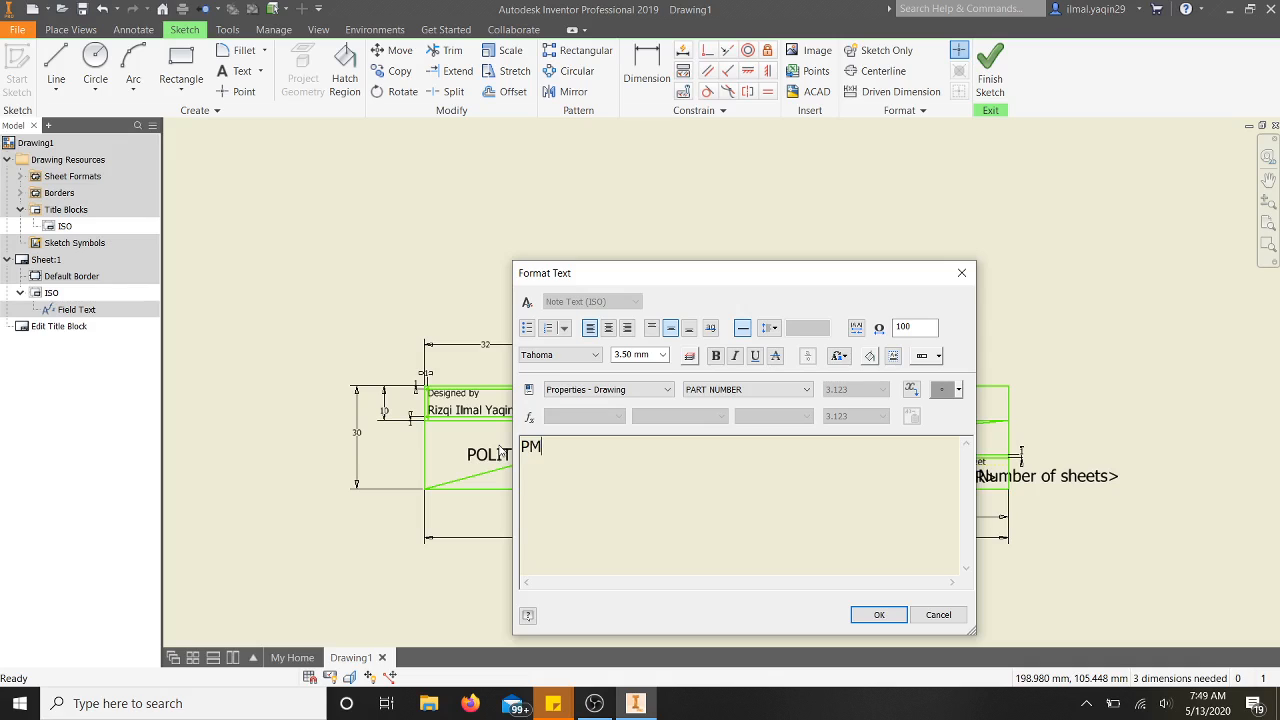
{"action": "type", "text": "K-01-03"}
{"action": "left_click", "coordinate": [877, 616]}
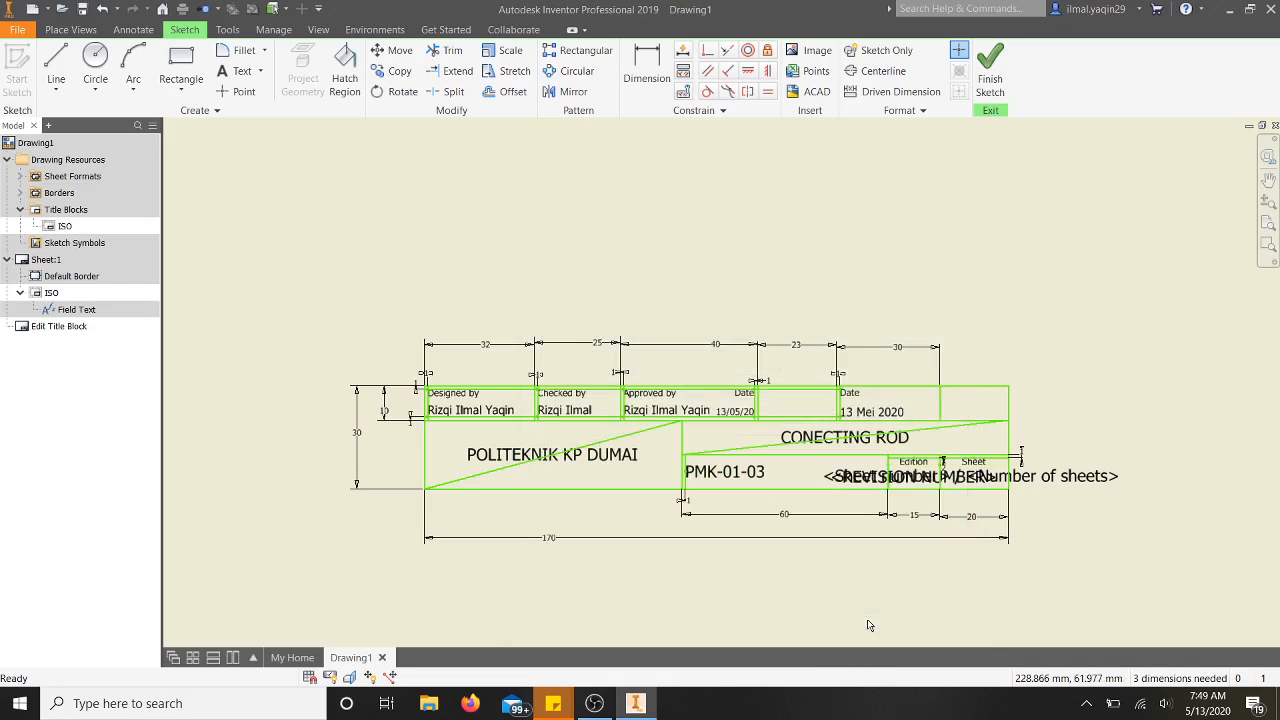
Replace the sheet number and number of sheets properties in the Sheet cell with "1/1".
{"action": "double_click", "coordinate": [841, 478]}
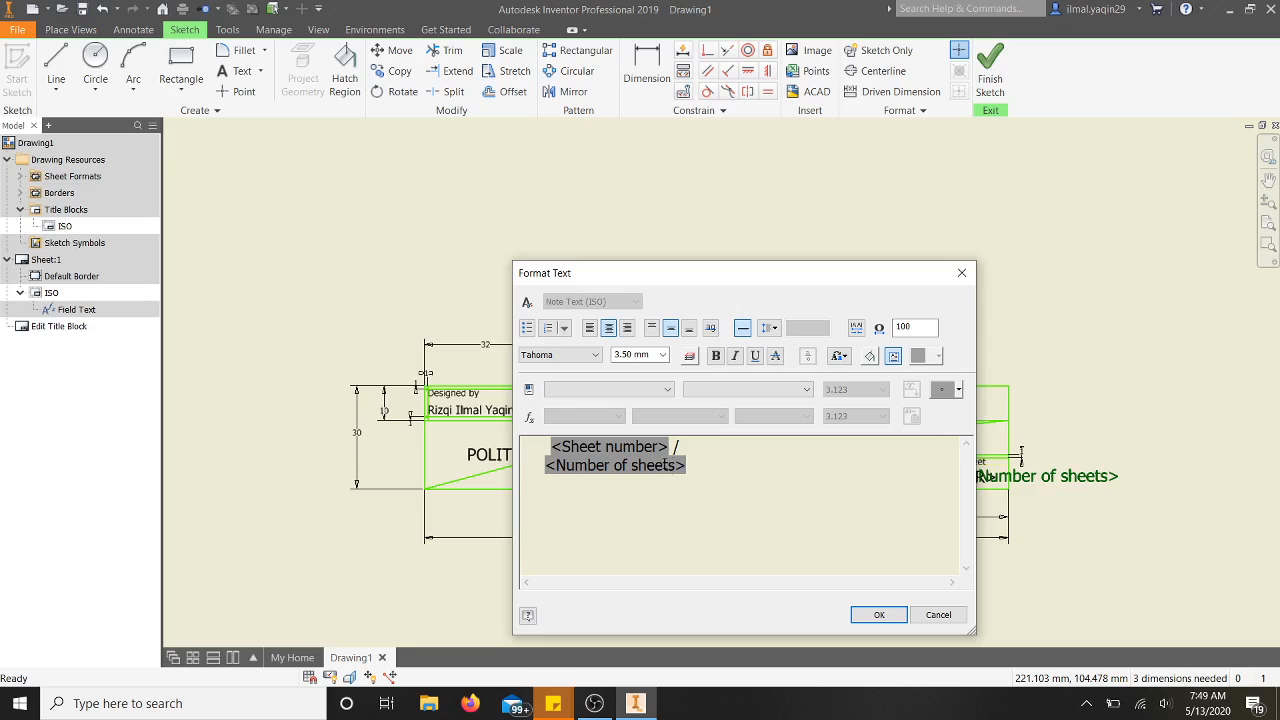
{"action": "left_click_drag", "start_coordinate": [686, 466], "coordinate": [559, 430]}
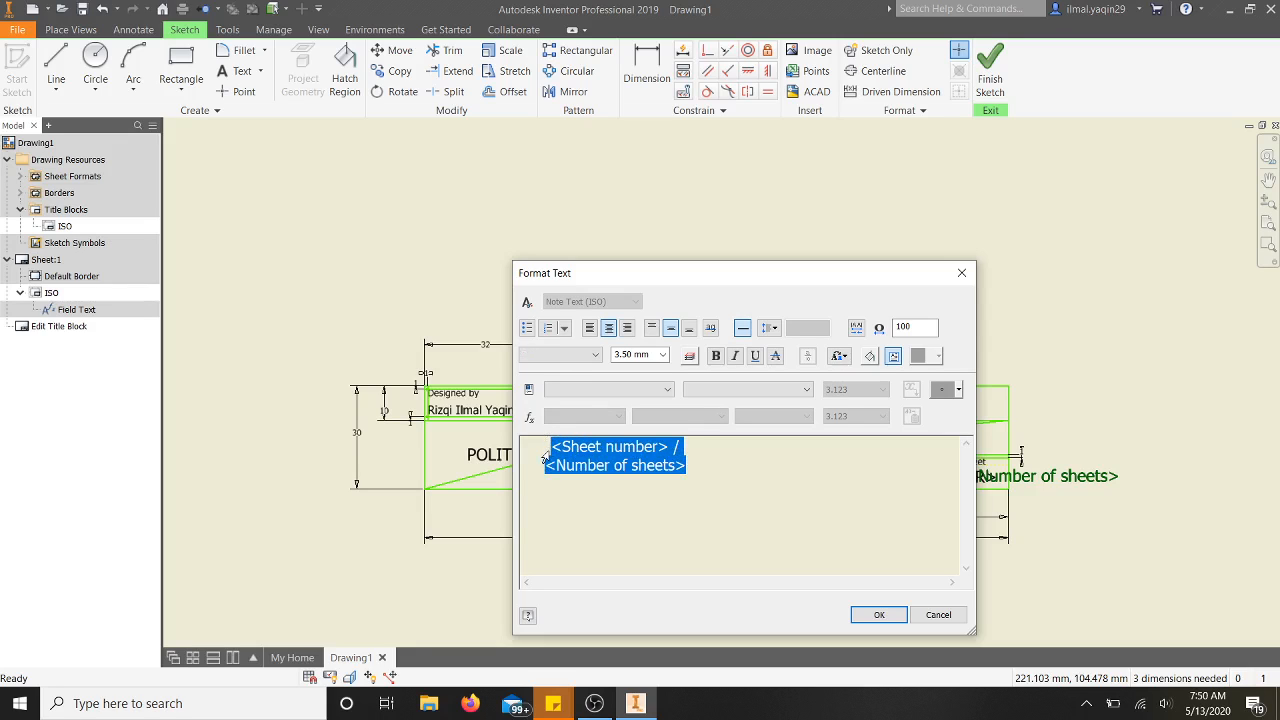
{"action": "key", "text": "BackSpace"}
{"action": "type", "text": "1/1"}
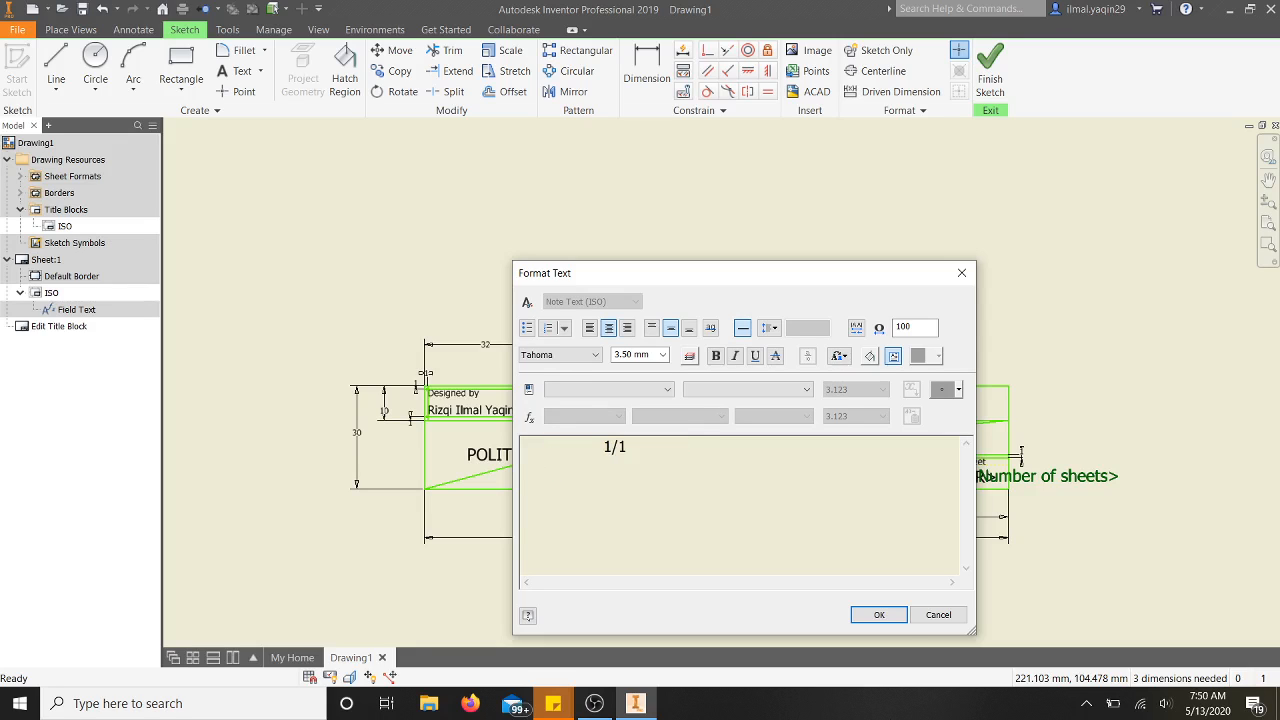
{"action": "left_click", "coordinate": [879, 614]}
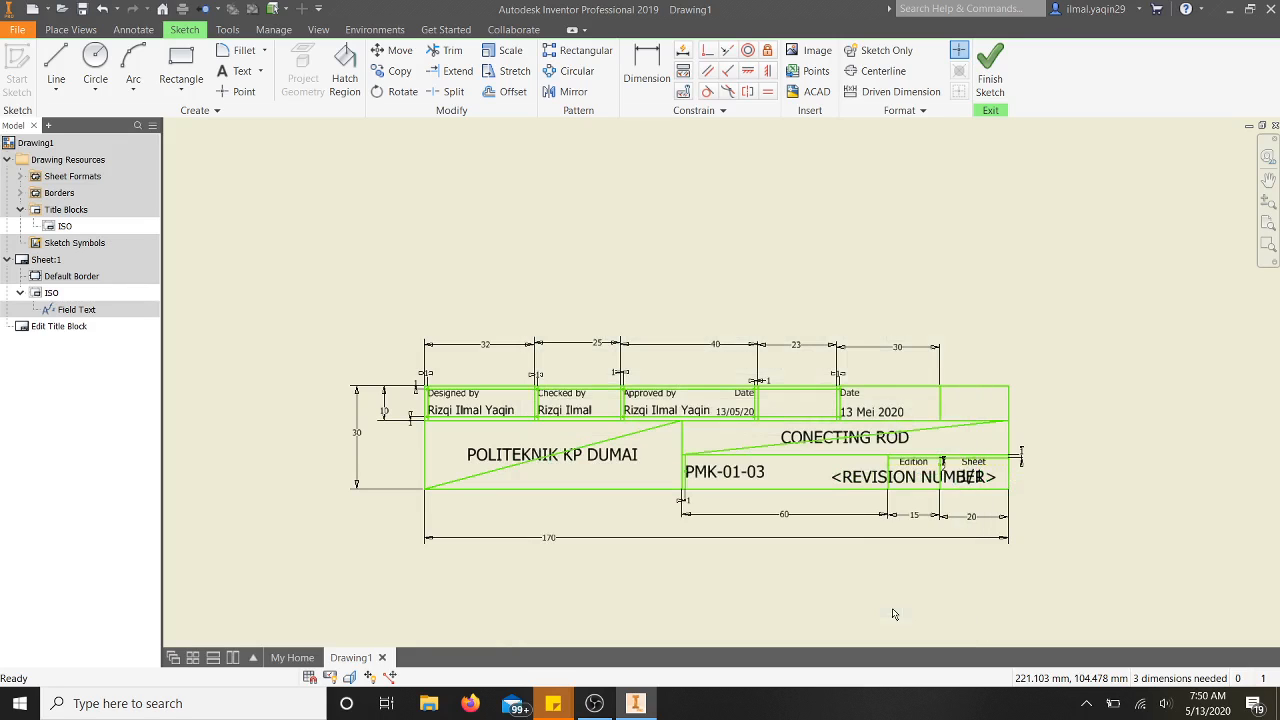
Replace the REVISION NUMBER property text in the Edition cell with 0.
{"action": "double_click", "coordinate": [857, 483]}
{"action": "key", "text": "Delete"}
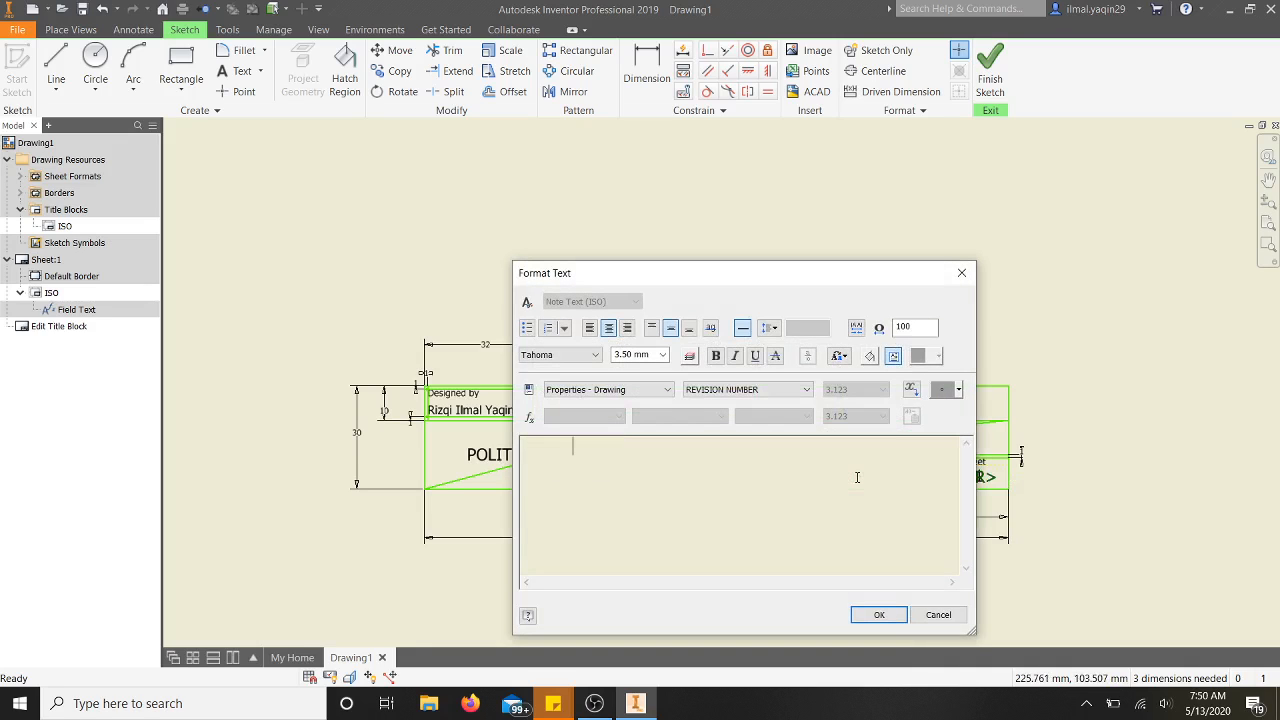
{"action": "type", "text": "0"}
{"action": "left_click", "coordinate": [880, 615]}
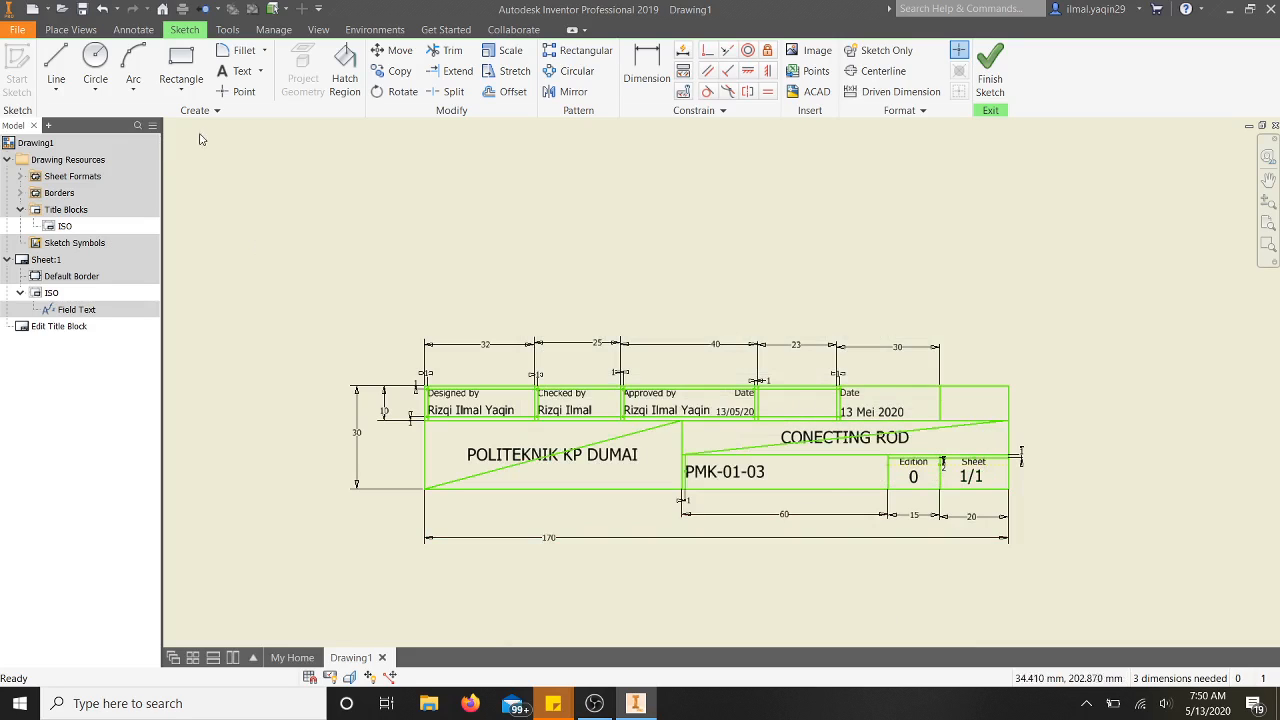
Add the text "scale" with a 2 mm text height in the empty title block cell between the two date cells.
{"action": "left_click", "coordinate": [240, 72]}
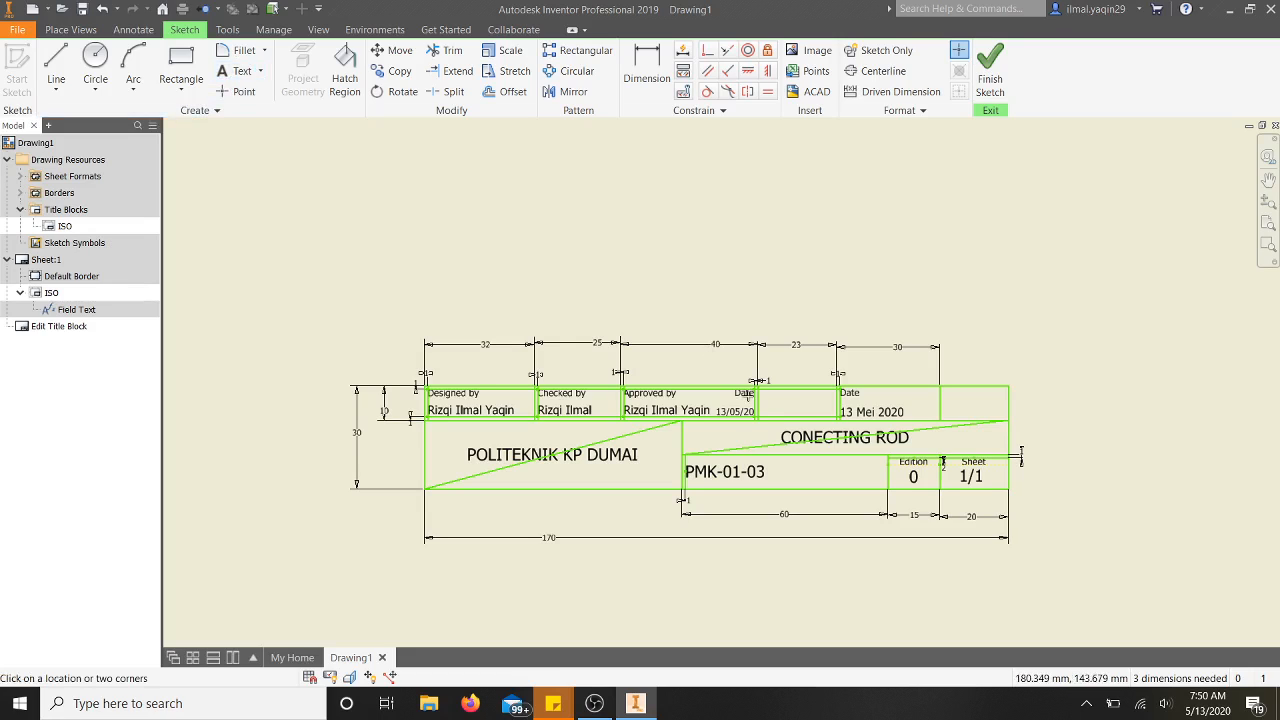
{"action": "left_click", "coordinate": [803, 407]}
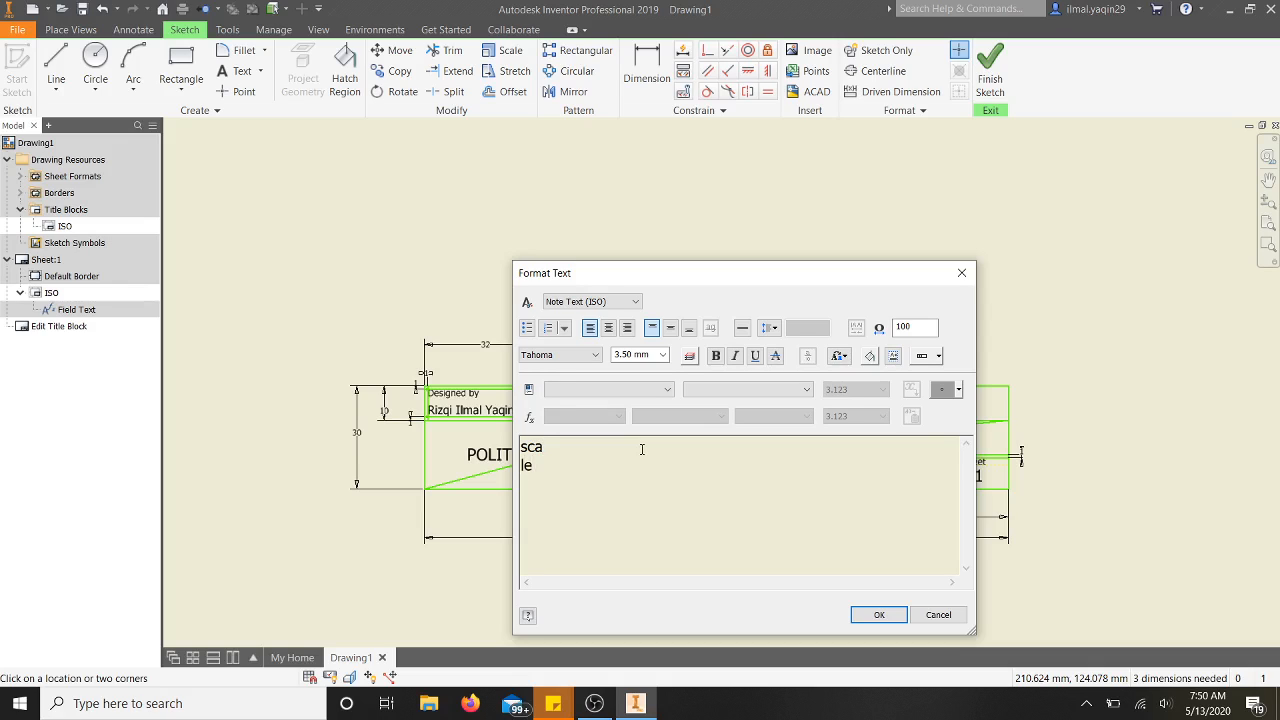
{"action": "left_click_drag", "start_coordinate": [590, 461], "coordinate": [518, 442]}
{"action": "left_click", "coordinate": [662, 356]}
{"action": "left_click", "coordinate": [662, 356]}
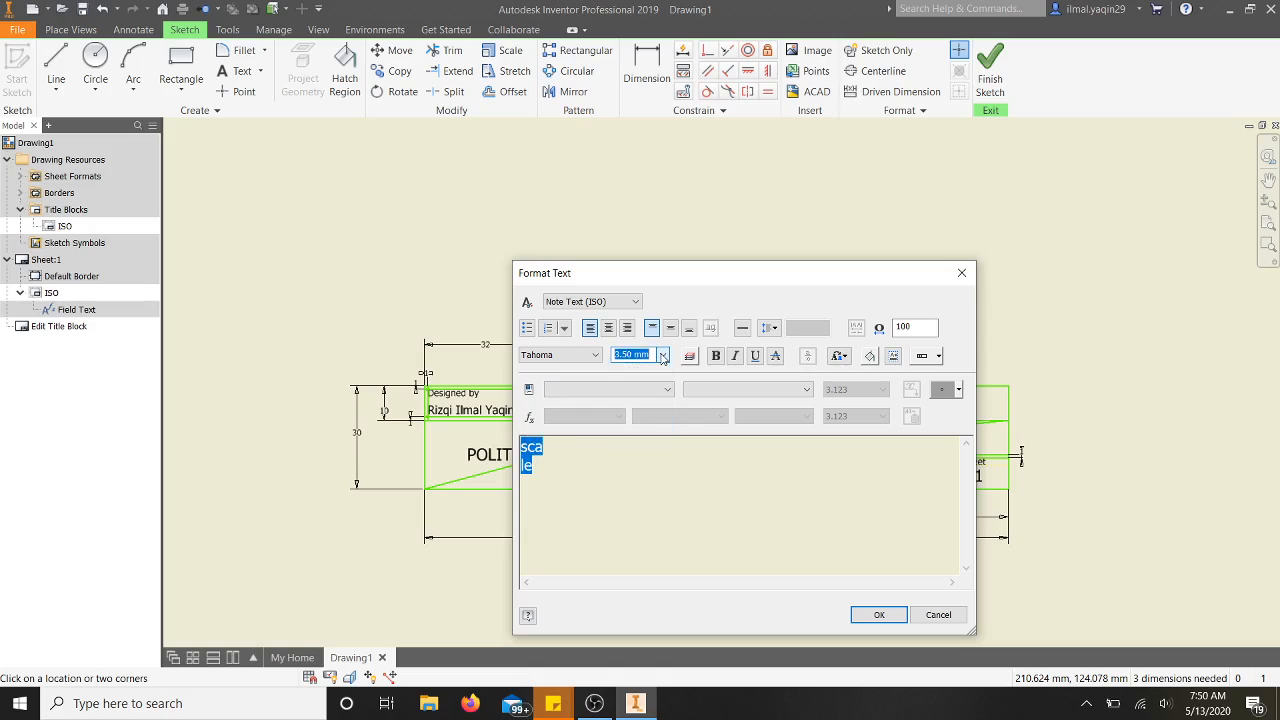
{"action": "type", "text": "2"}
{"action": "left_click", "coordinate": [870, 615]}
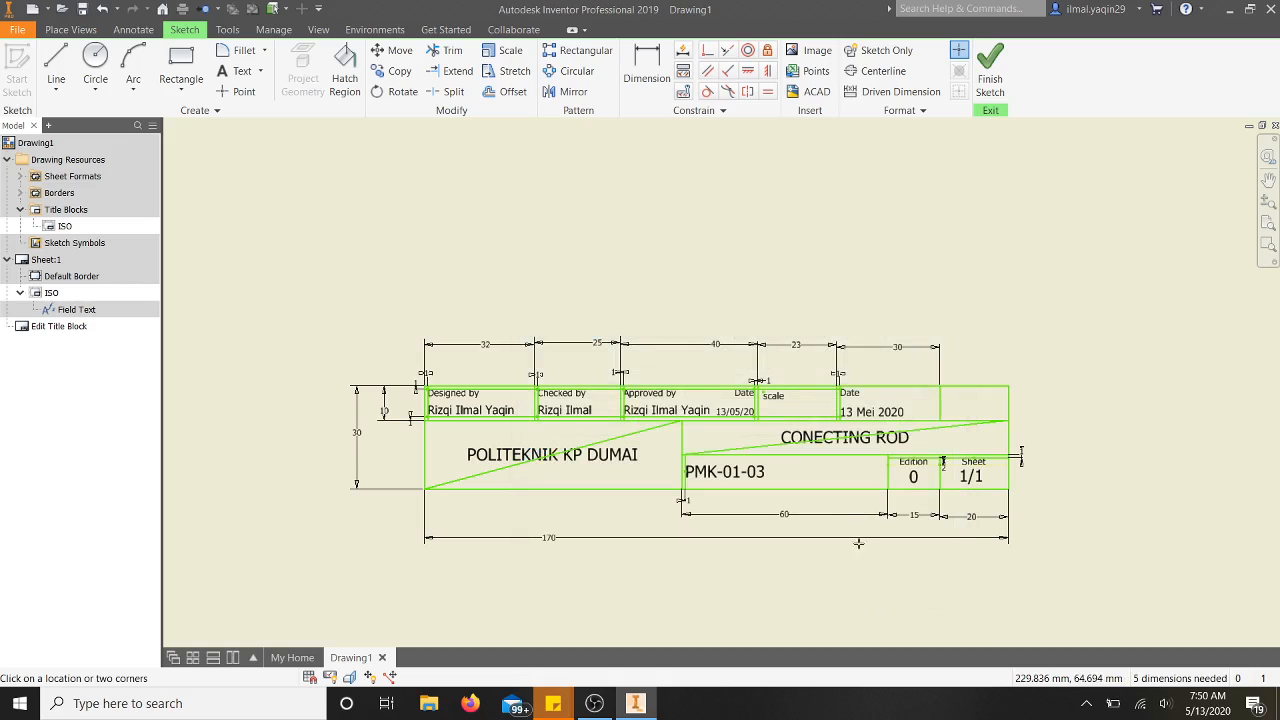
Add the text "1:10" in a smaller text height below the scale label in the same title block cell.
{"action": "double_click", "coordinate": [773, 400]}
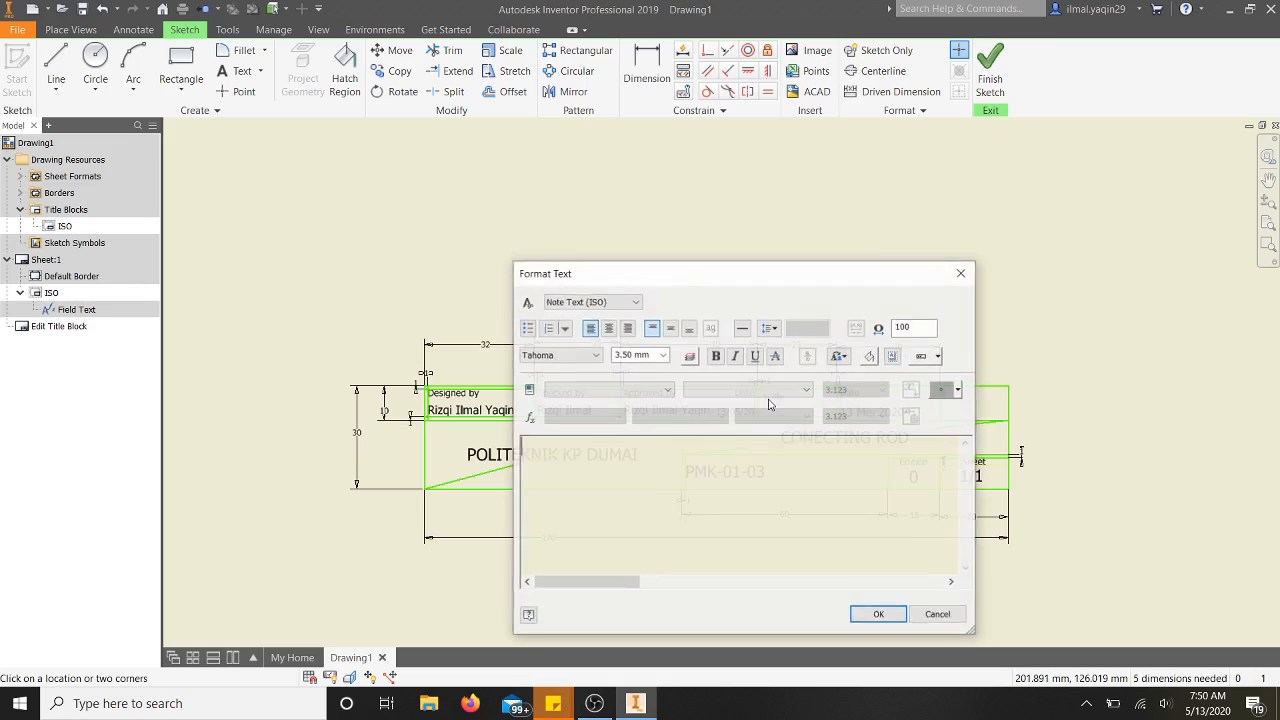
{"action": "left_click", "coordinate": [938, 615]}
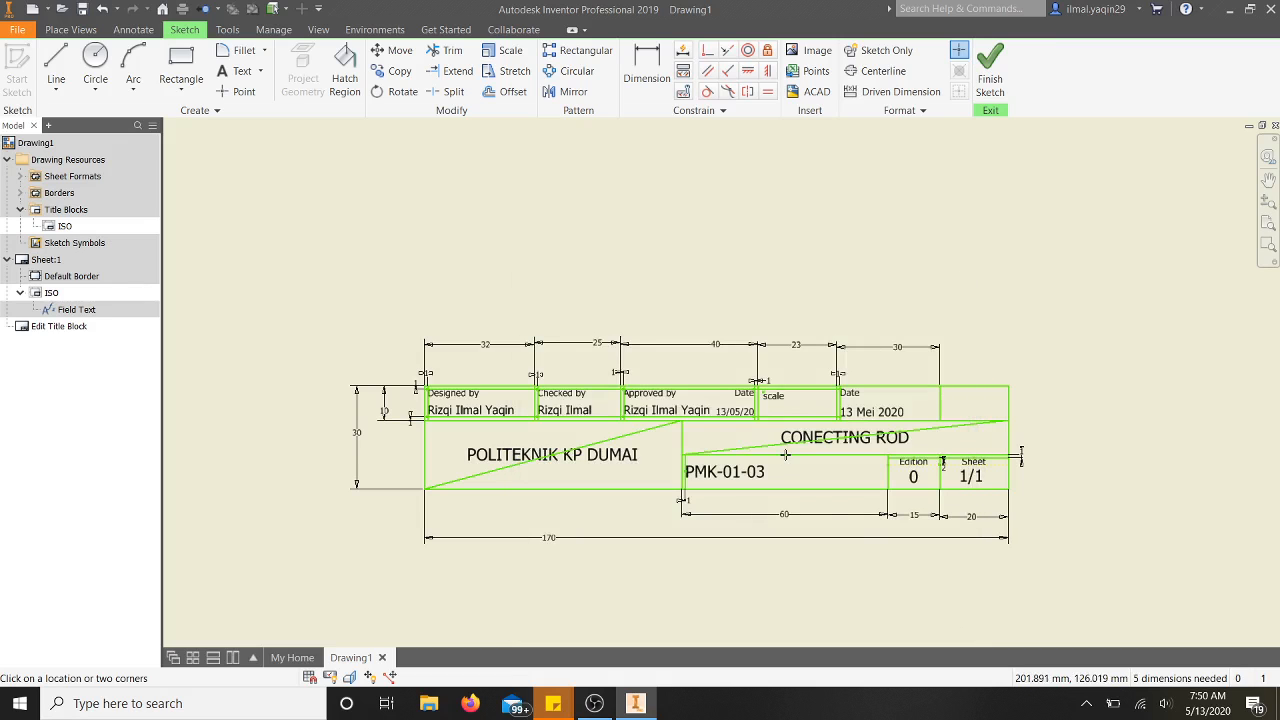
{"action": "left_click", "coordinate": [785, 410]}
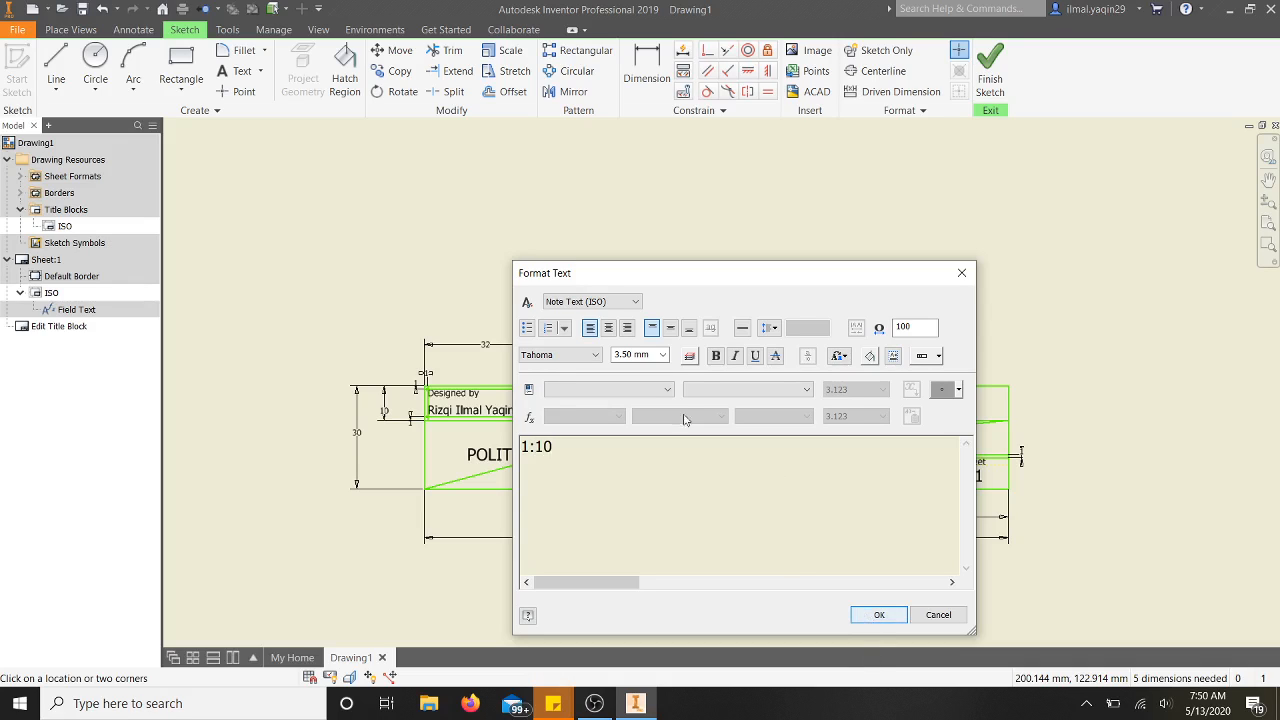
{"action": "left_click_drag", "start_coordinate": [562, 449], "coordinate": [521, 447]}
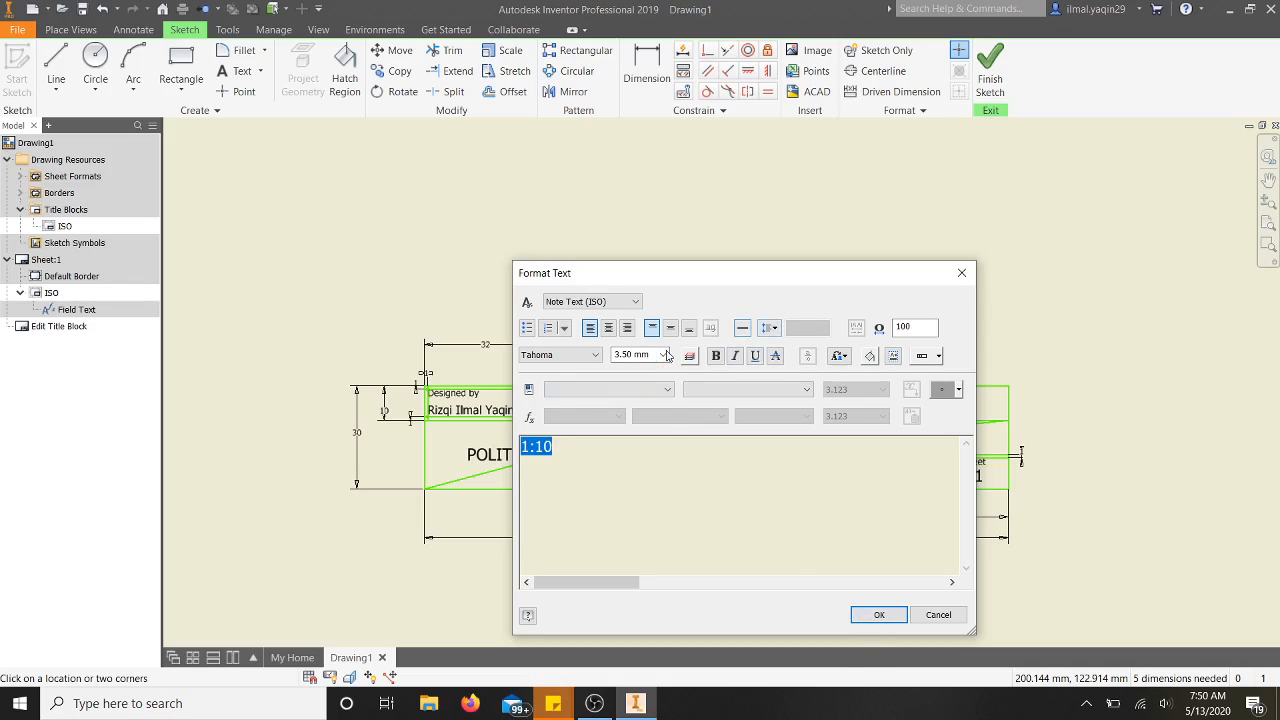
{"action": "left_click", "coordinate": [662, 355]}
{"action": "left_click", "coordinate": [647, 380]}
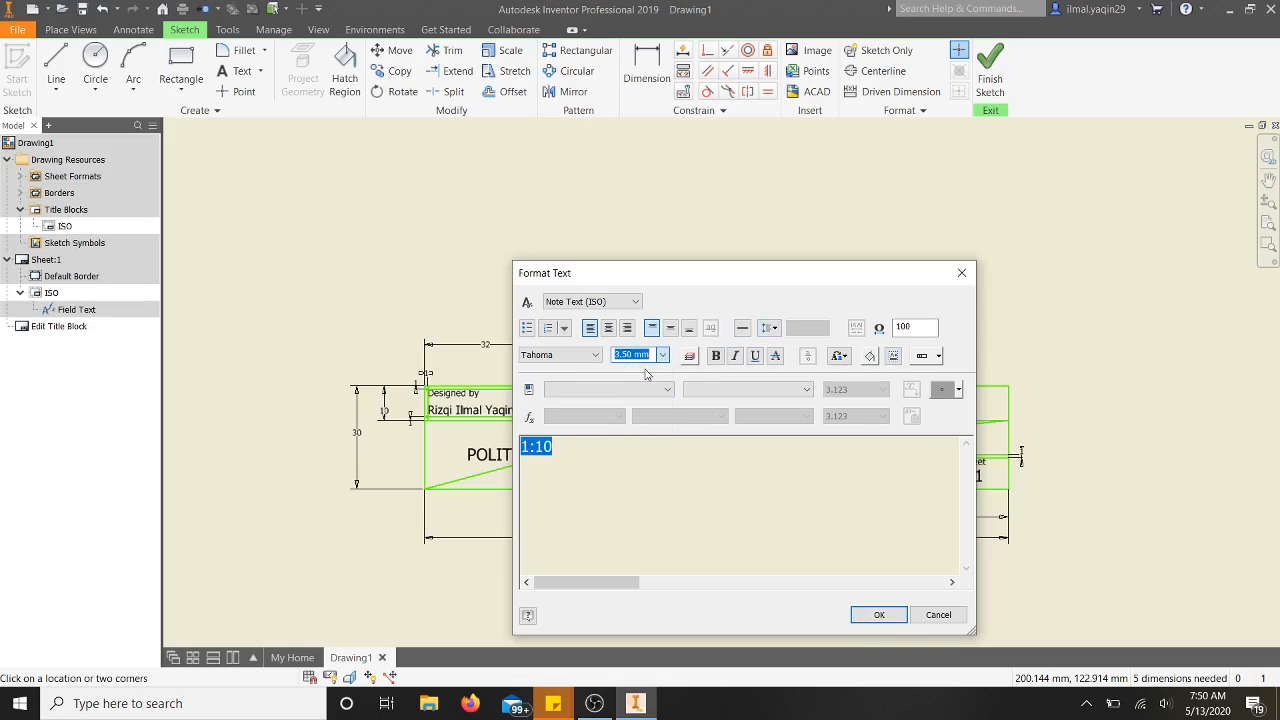
{"action": "left_click", "coordinate": [879, 614]}
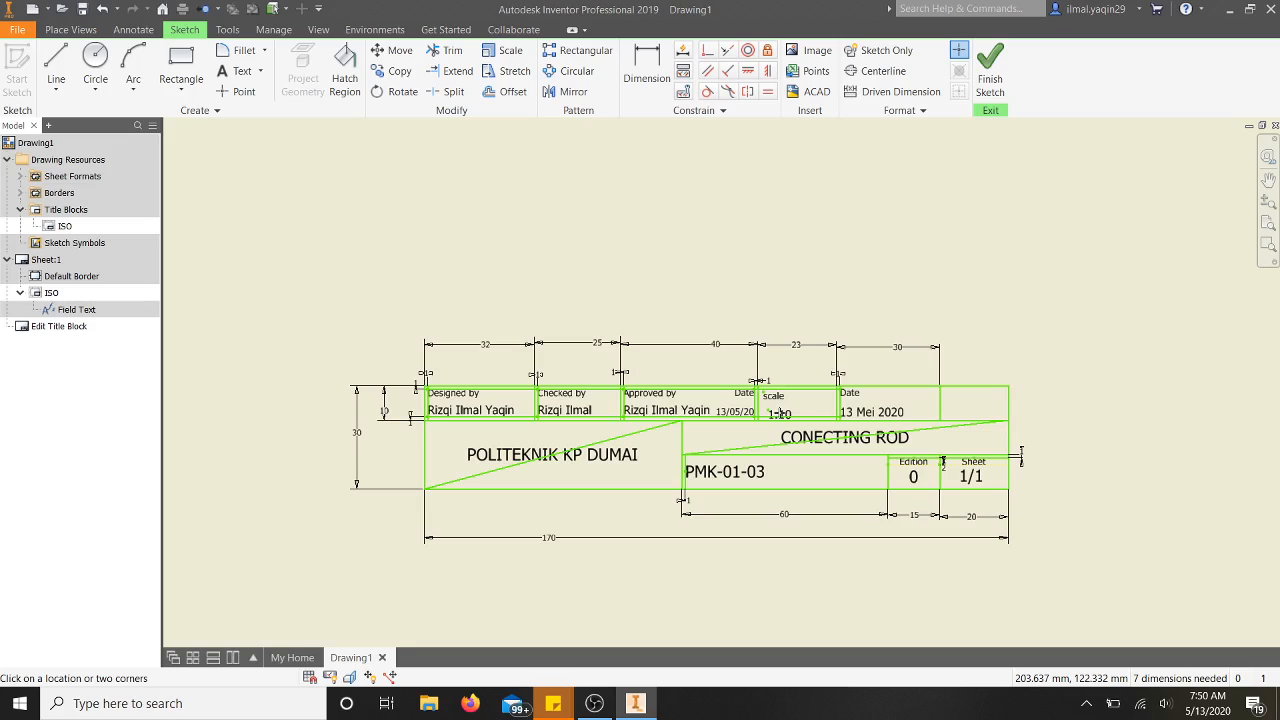
Add the text "A3" to the empty cell at the end of the title block's upper row and centre it there.
{"action": "left_click", "coordinate": [950, 398]}
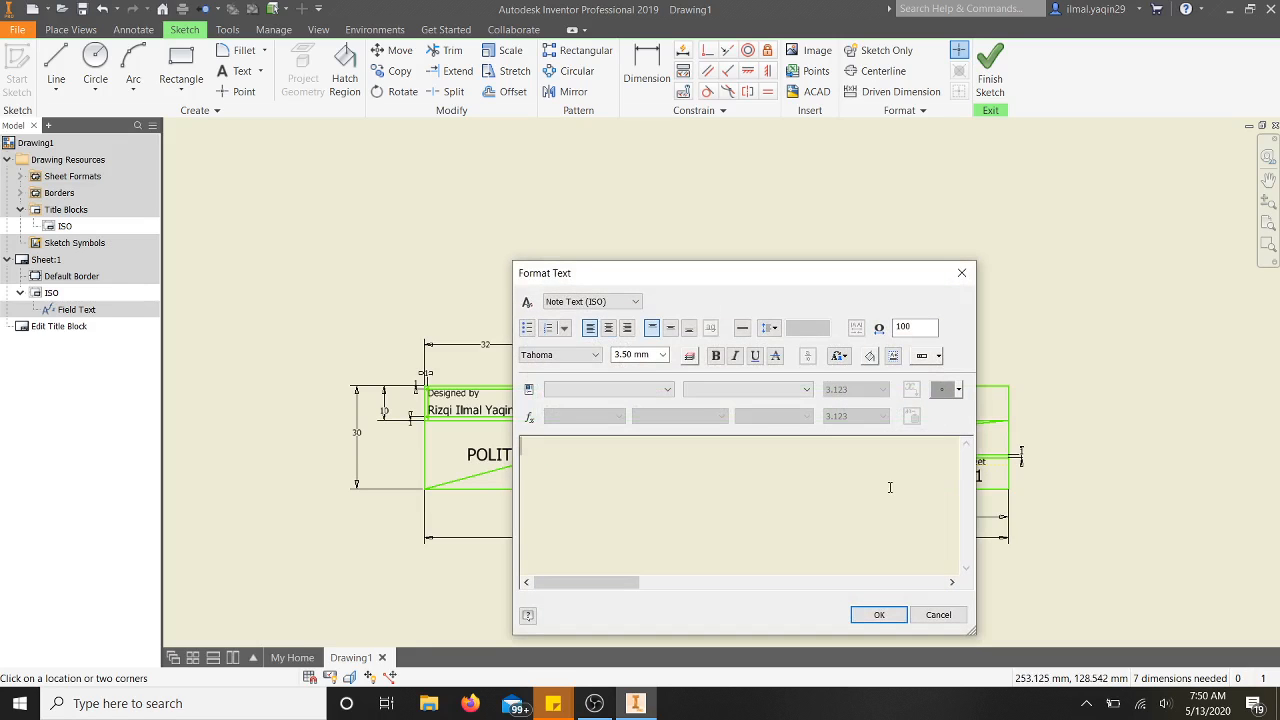
{"action": "type", "text": "a"}
{"action": "type", "text": "3"}
{"action": "type", "text": "A3"}
{"action": "left_click", "coordinate": [879, 614]}
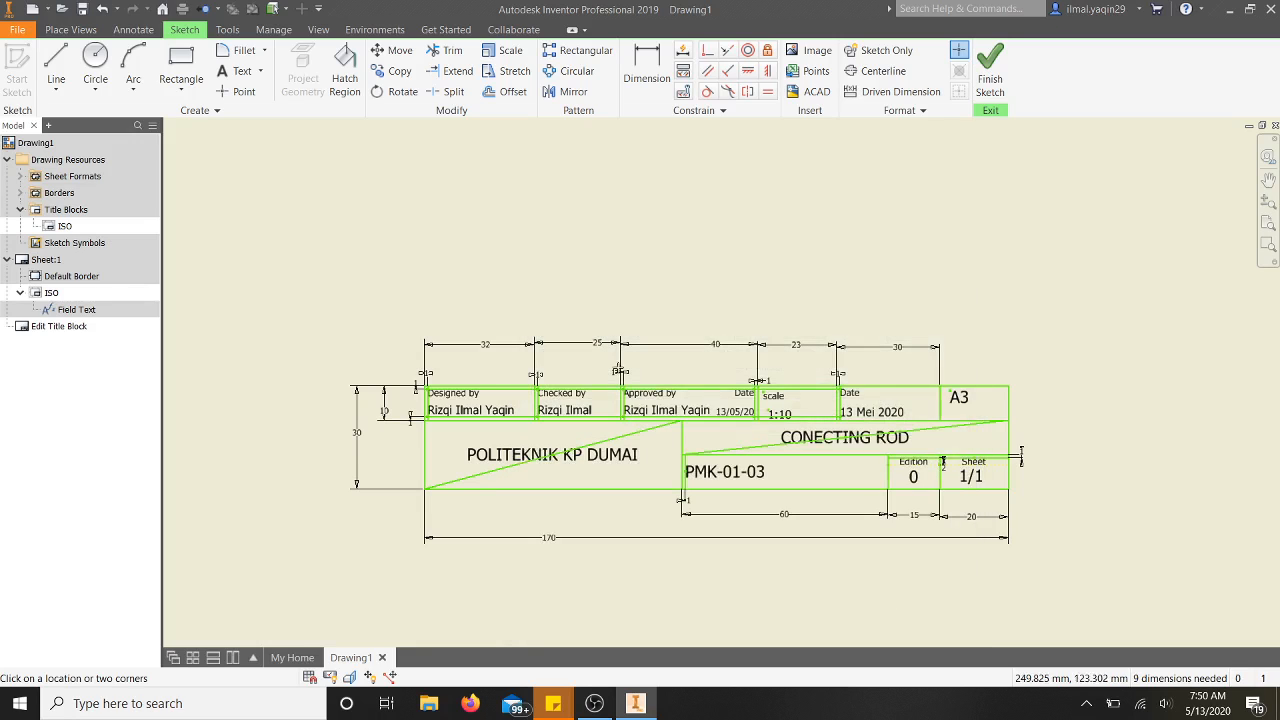
{"action": "key", "text": "Escape"}
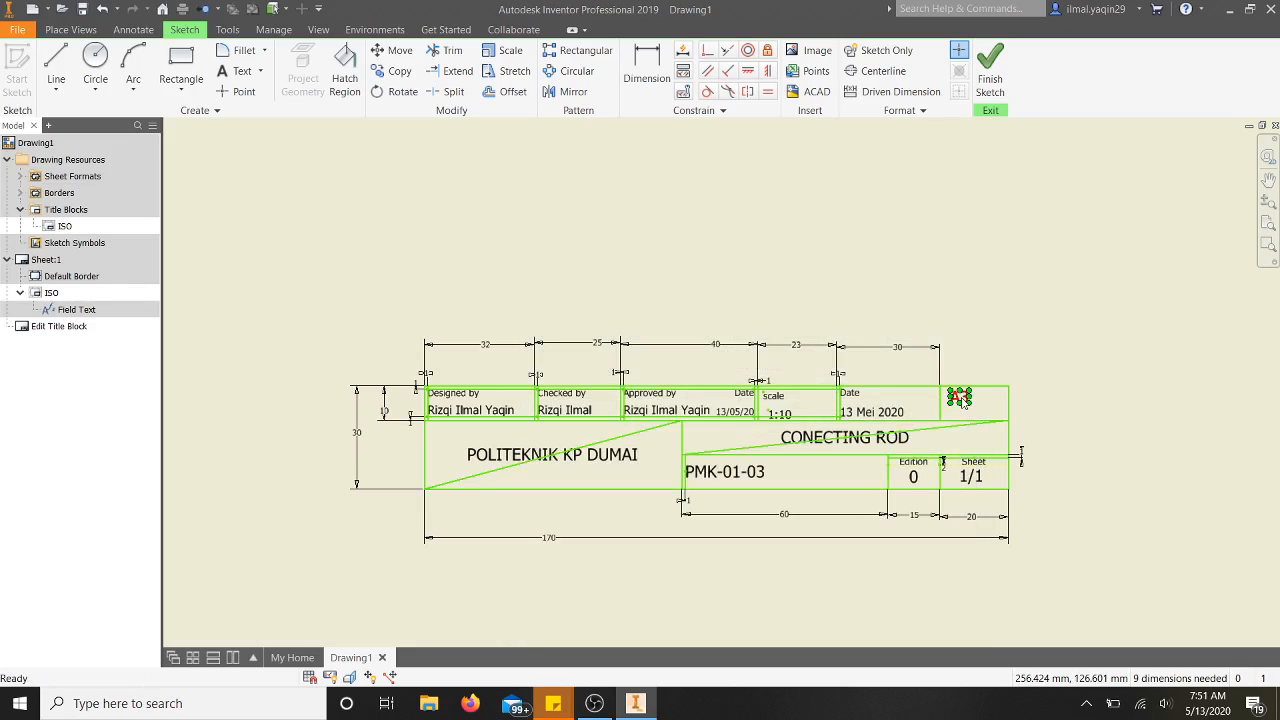
{"action": "left_click_drag", "start_coordinate": [960, 398], "coordinate": [971, 405]}
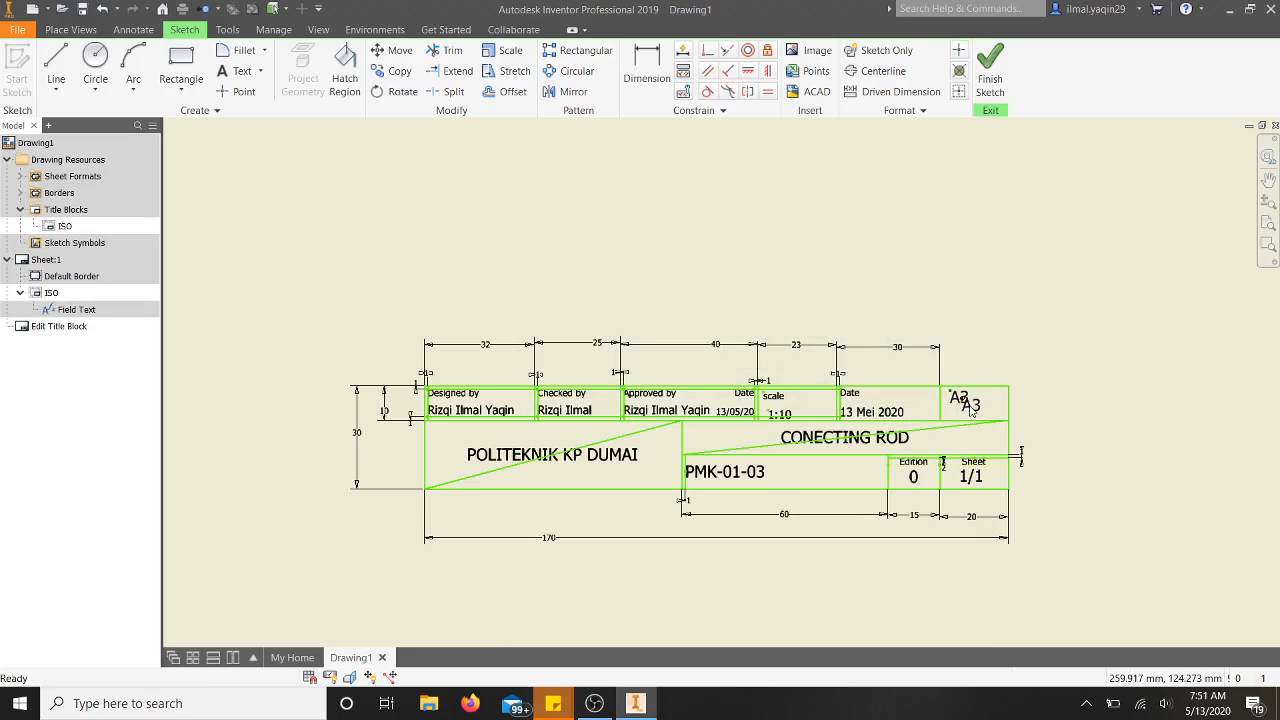
Reposition the scale label and the 1:10 value within their cell, and capitalise the label as "Scale".
{"action": "mouse_move", "coordinate": [780, 413]}
{"action": "left_mouse_down"}
{"action": "mouse_move", "coordinate": [792, 406]}
{"action": "mouse_move", "coordinate": [775, 403]}
{"action": "left_mouse_up"}
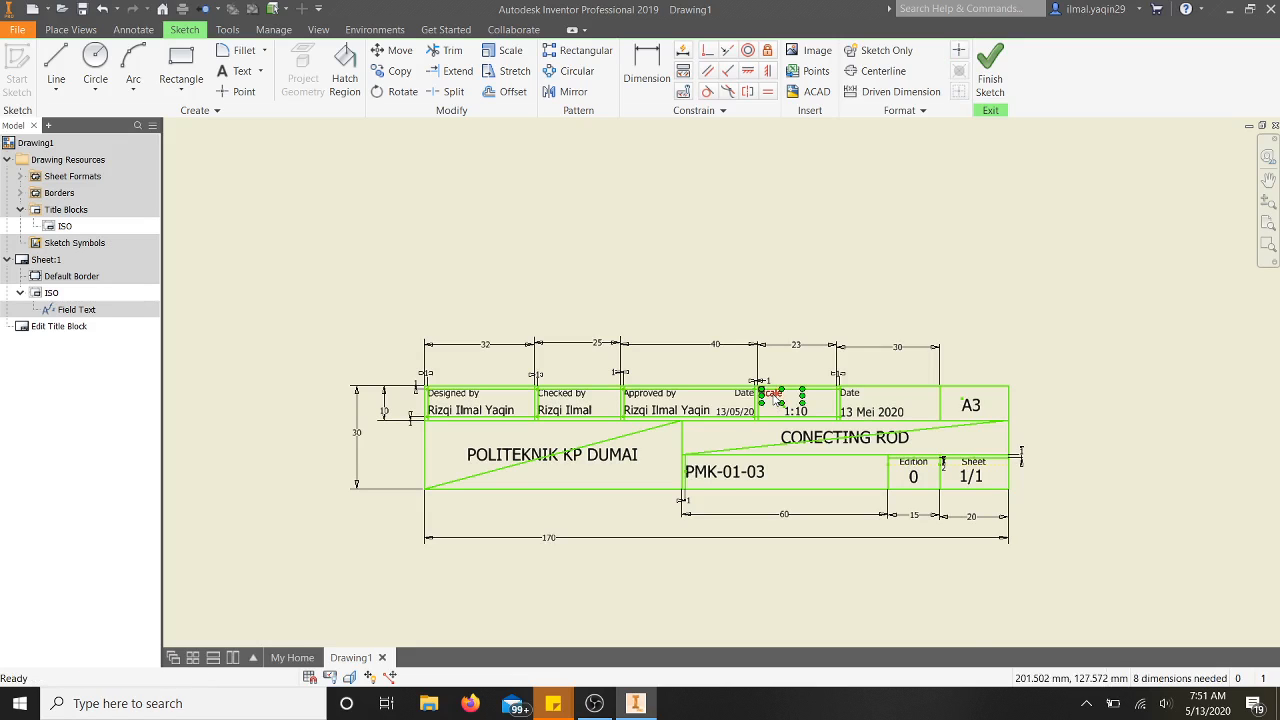
{"action": "double_click", "coordinate": [772, 400]}
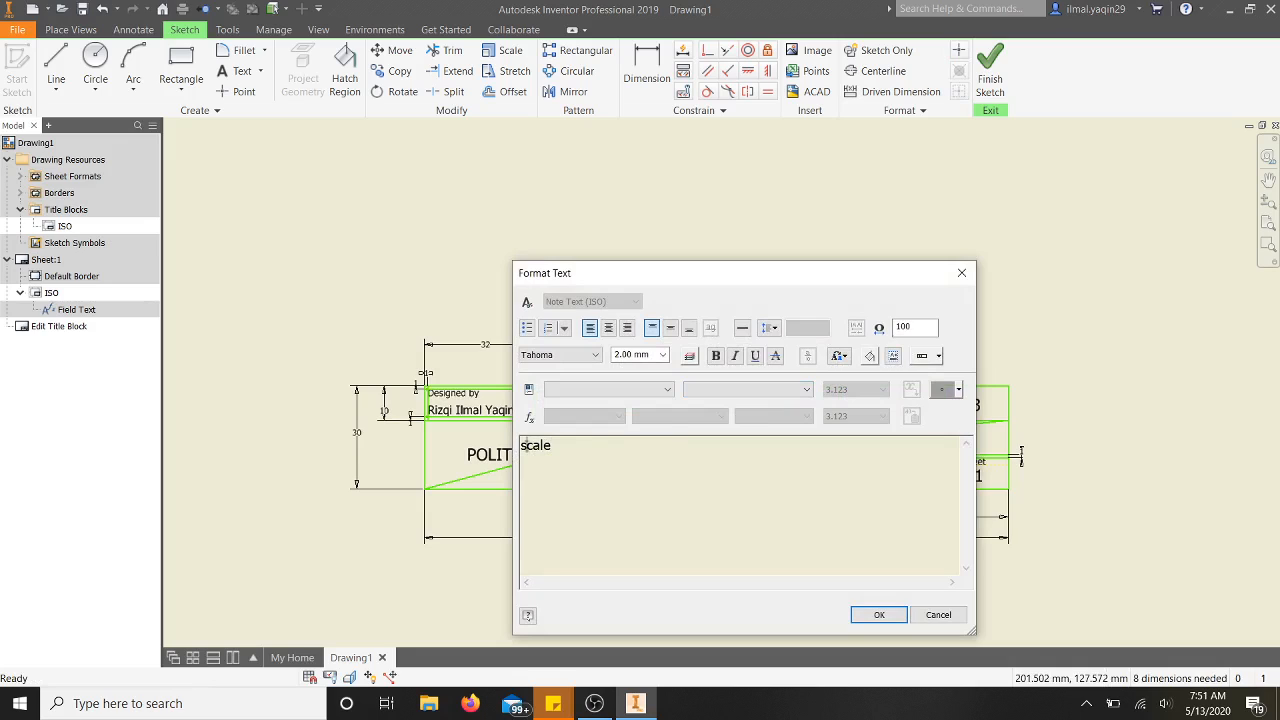
{"action": "key", "text": "BackSpace"}
{"action": "type", "text": "S"}
{"action": "left_click", "coordinate": [877, 615]}
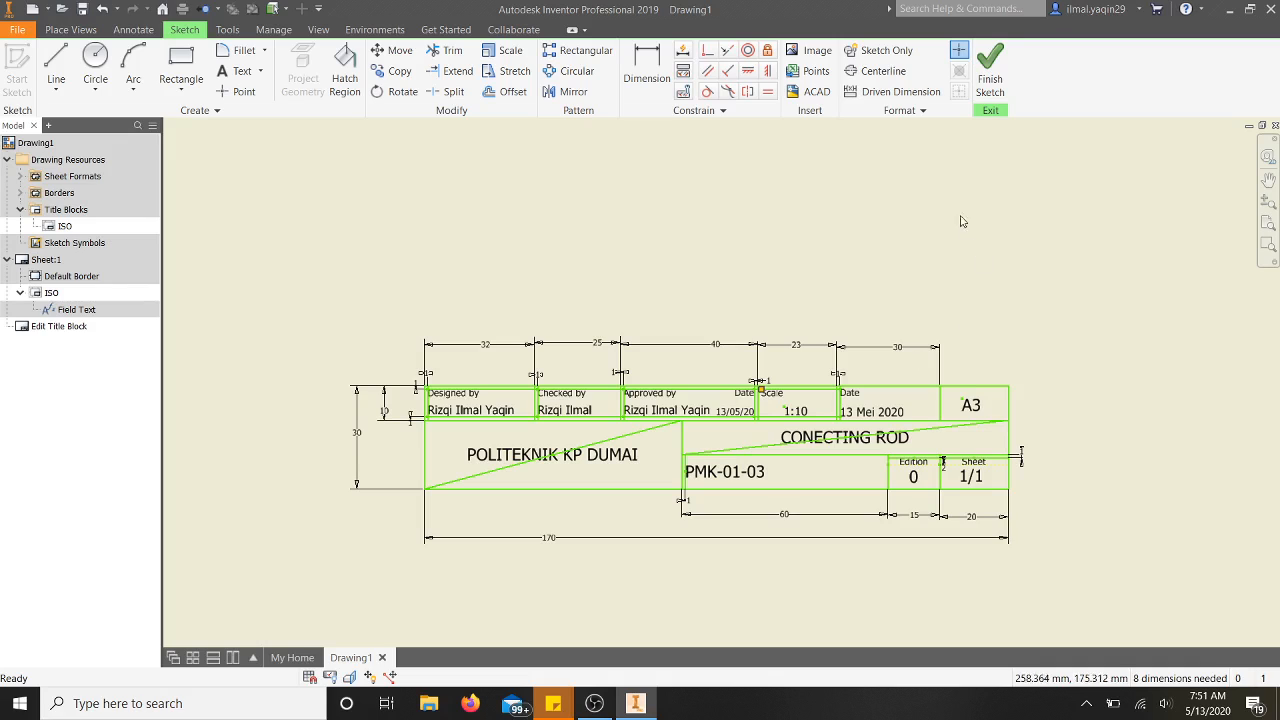
Finish the title block sketch and save the edits to the ISO title block.
{"action": "left_click", "coordinate": [984, 85]}
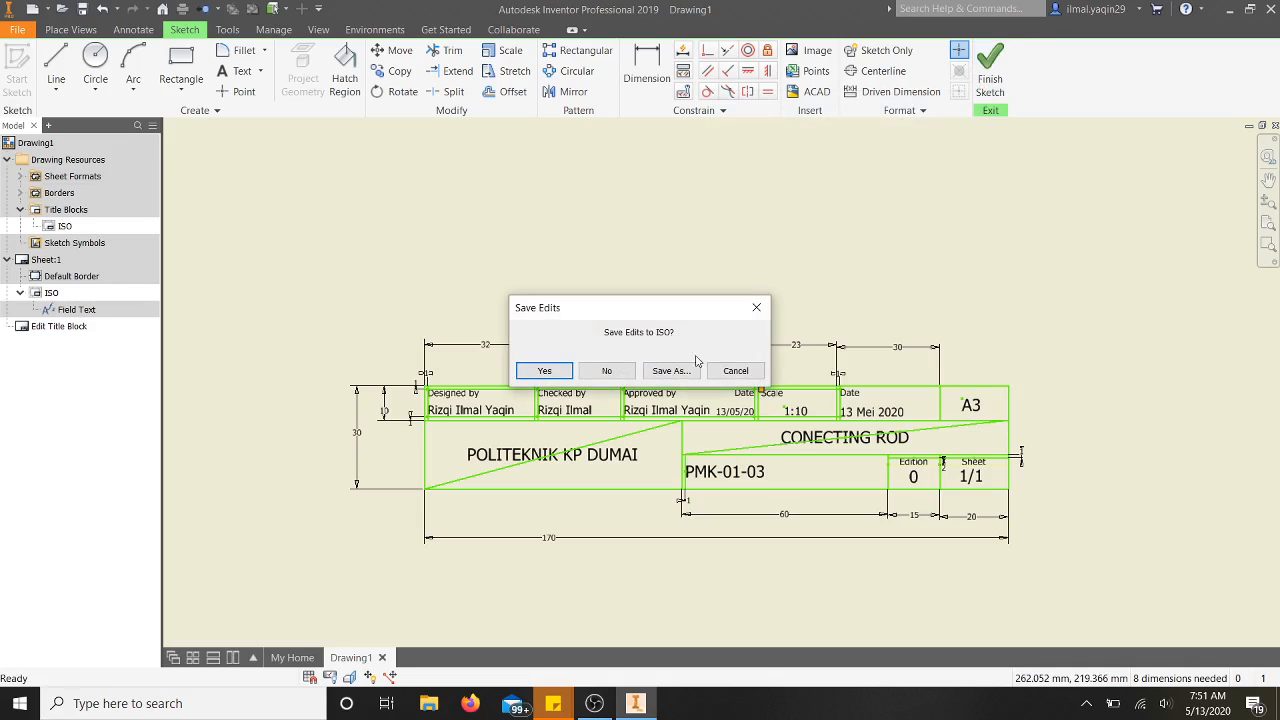
{"action": "left_click", "coordinate": [544, 370]}
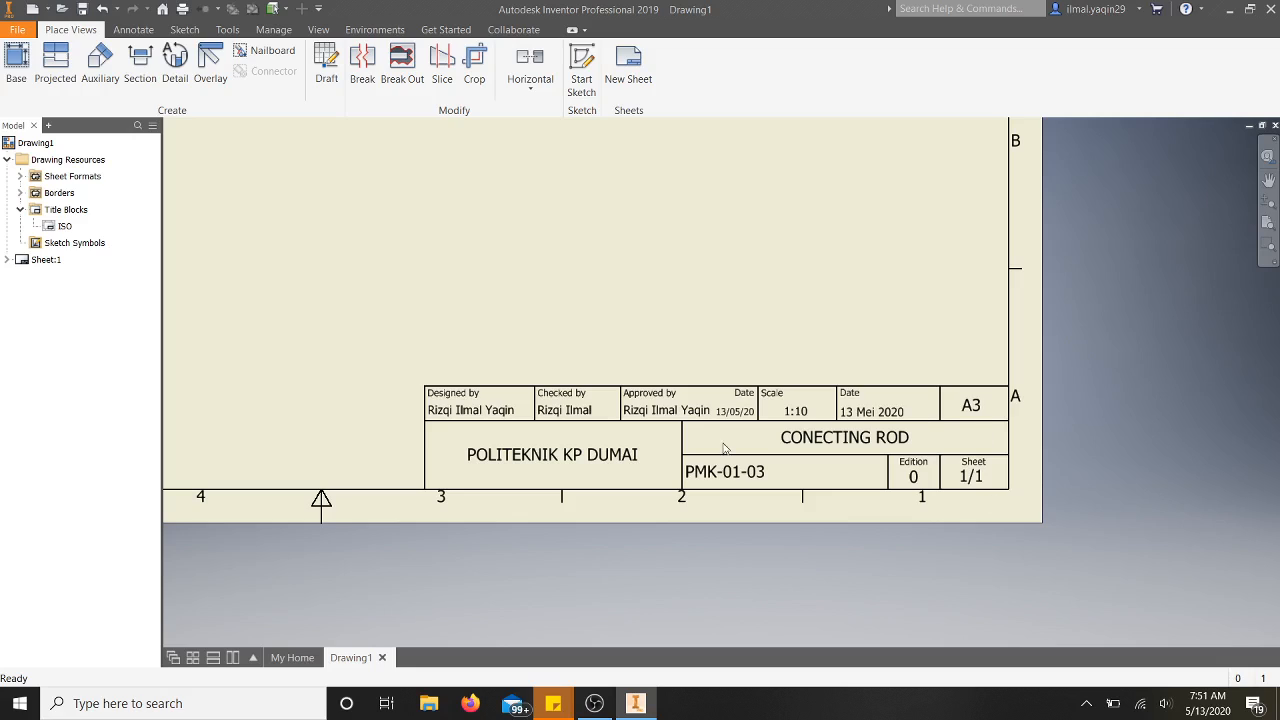
{"action": "scroll", "coordinate": [777, 553], "scroll_direction": "down", "scroll_amount": 2}
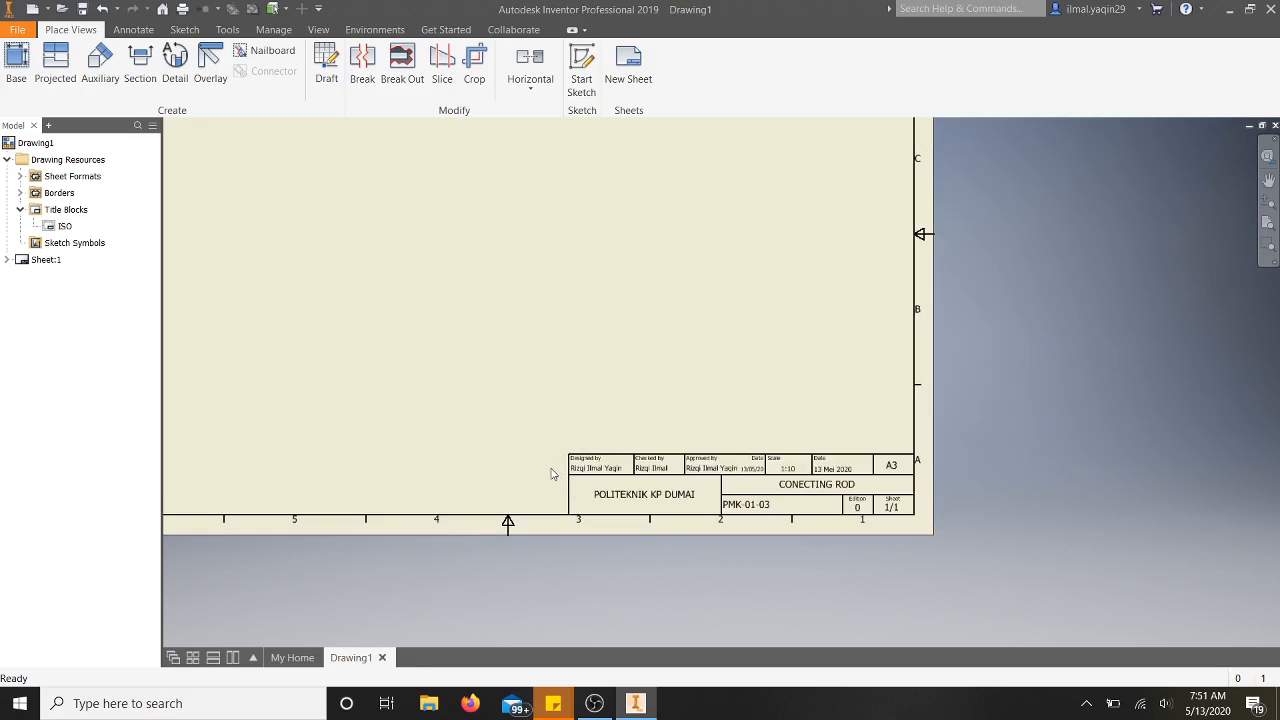
{"action": "scroll", "coordinate": [550, 474], "scroll_direction": "down", "scroll_amount": 5}
{"action": "scroll", "coordinate": [549, 476], "scroll_direction": "up", "scroll_amount": 4}
{"action": "scroll", "coordinate": [548, 478], "scroll_direction": "down", "scroll_amount": 2}
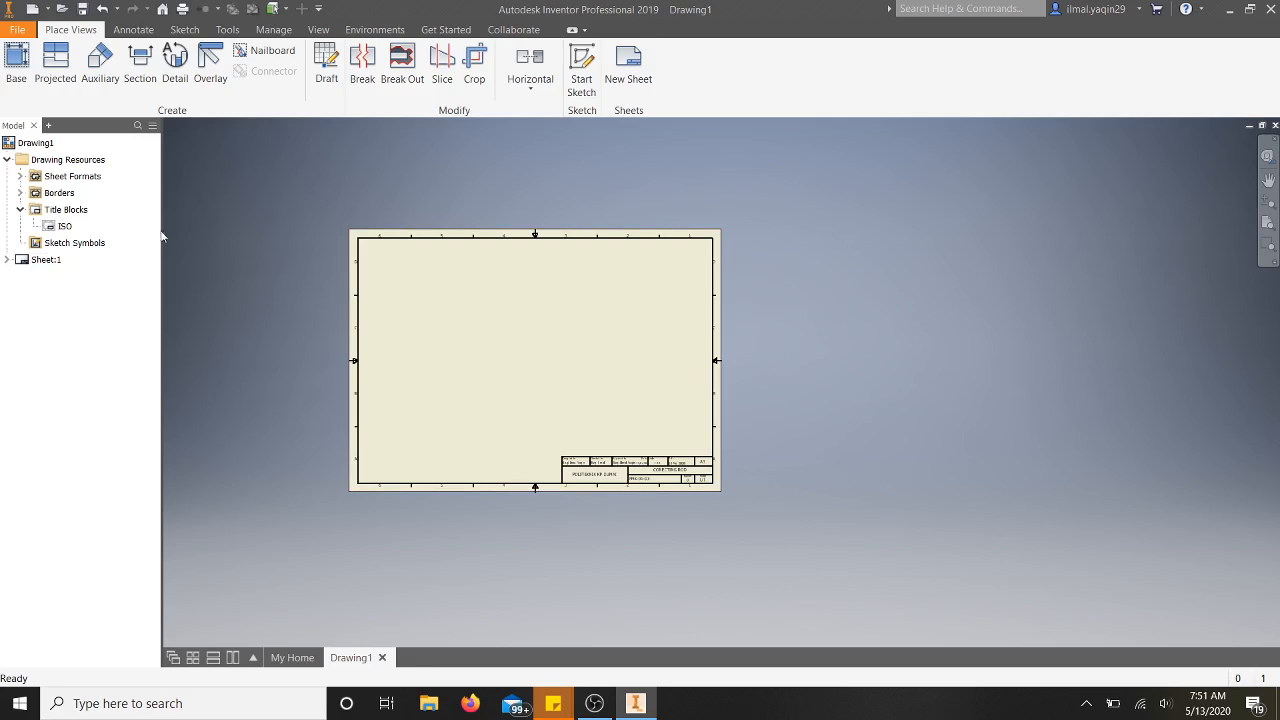
Sketch a horizontal line about 397 mm long across the sheet between the border's side centring marks and format it as a centerline.
{"action": "left_click", "coordinate": [184, 30]}
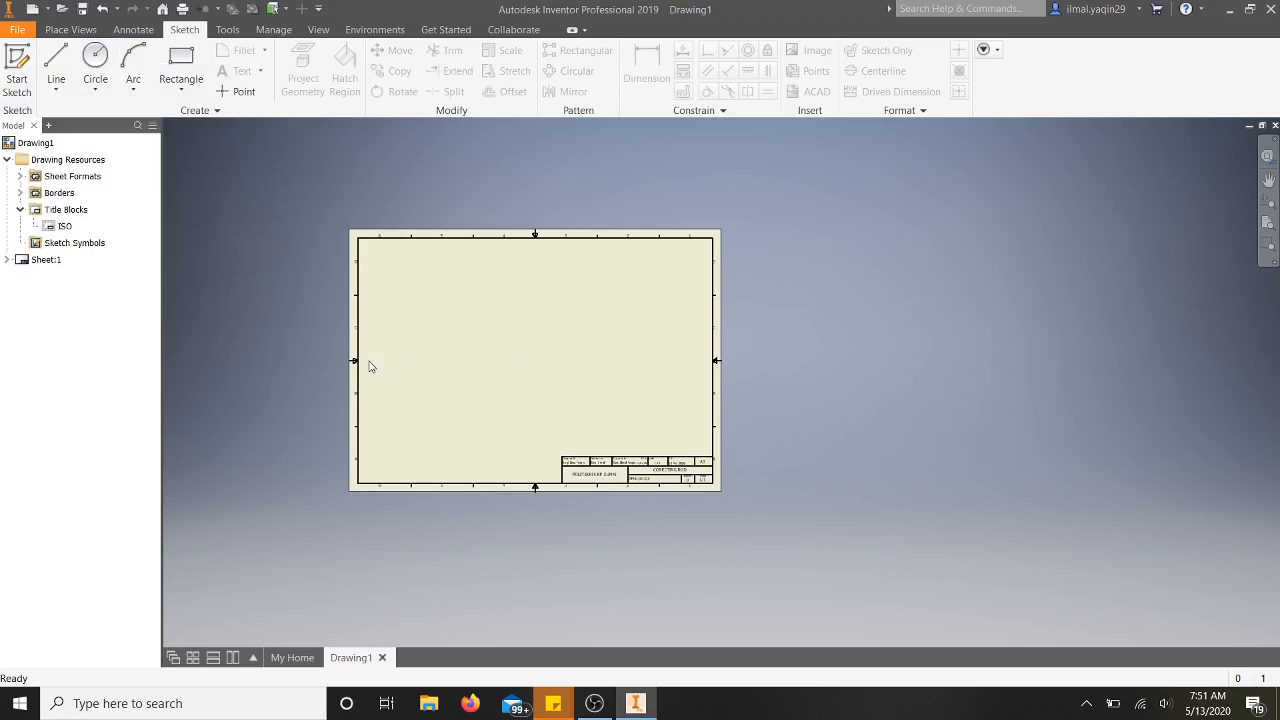
{"action": "scroll", "coordinate": [551, 381], "scroll_direction": "up", "scroll_amount": 5}
{"action": "scroll", "coordinate": [551, 381], "scroll_direction": "down", "scroll_amount": 6}
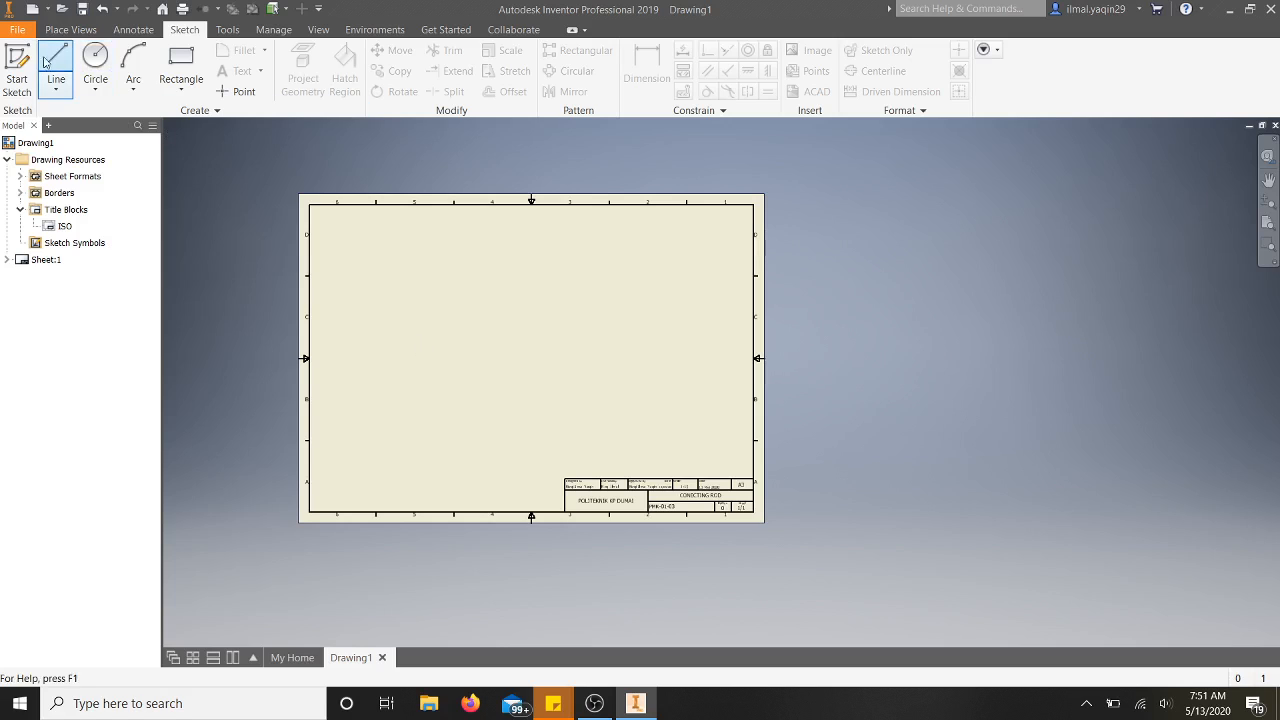
{"action": "left_click", "coordinate": [45, 63]}
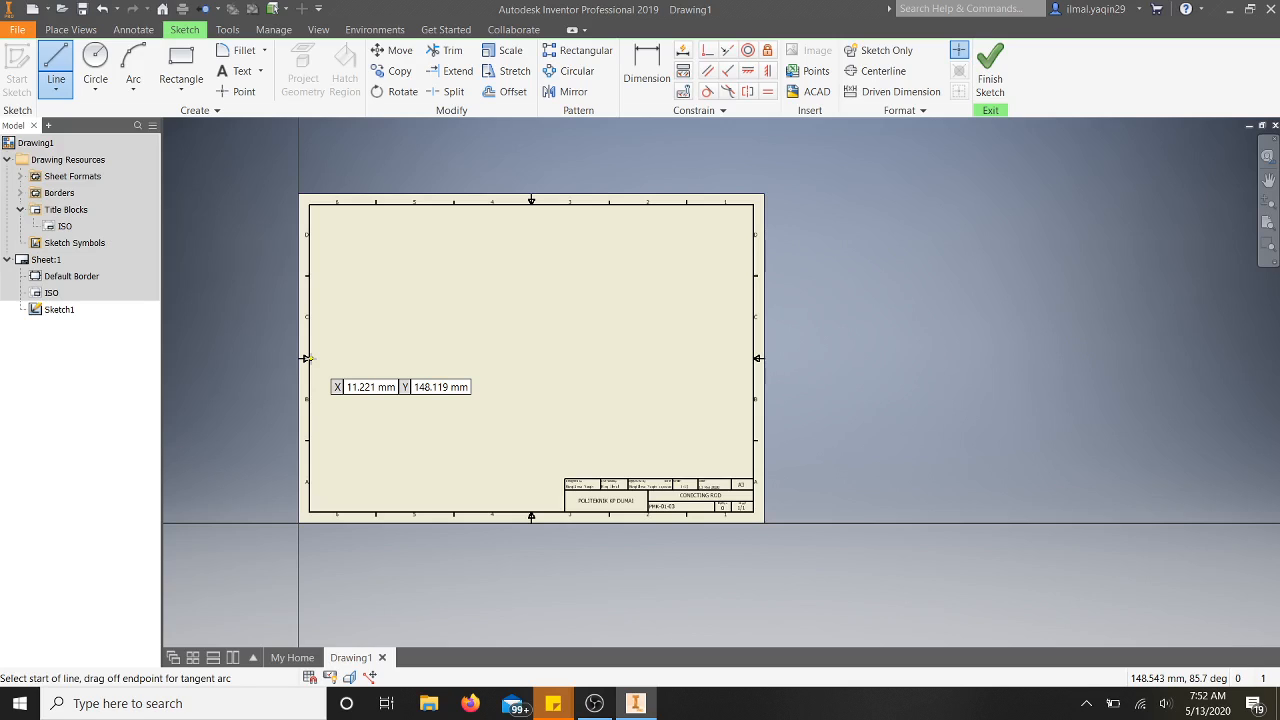
{"action": "left_click", "coordinate": [307, 358]}
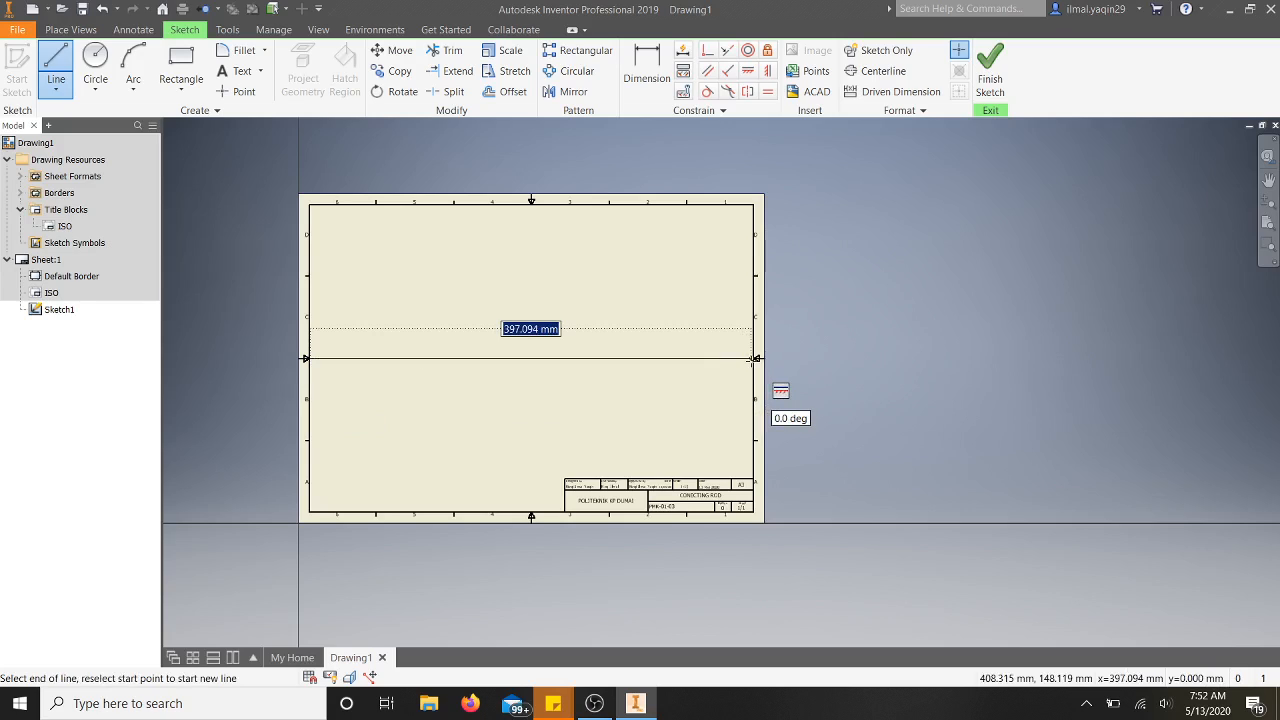
{"action": "left_click", "coordinate": [754, 358]}
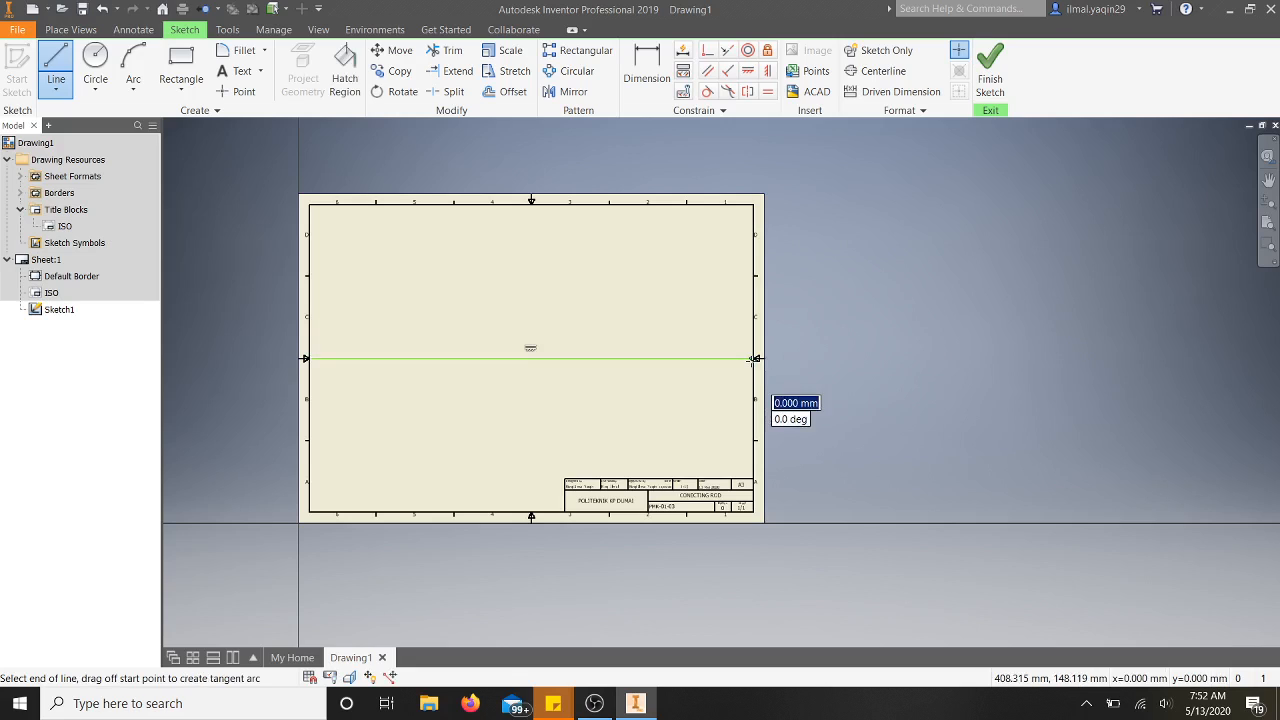
{"action": "key", "text": "Escape"}
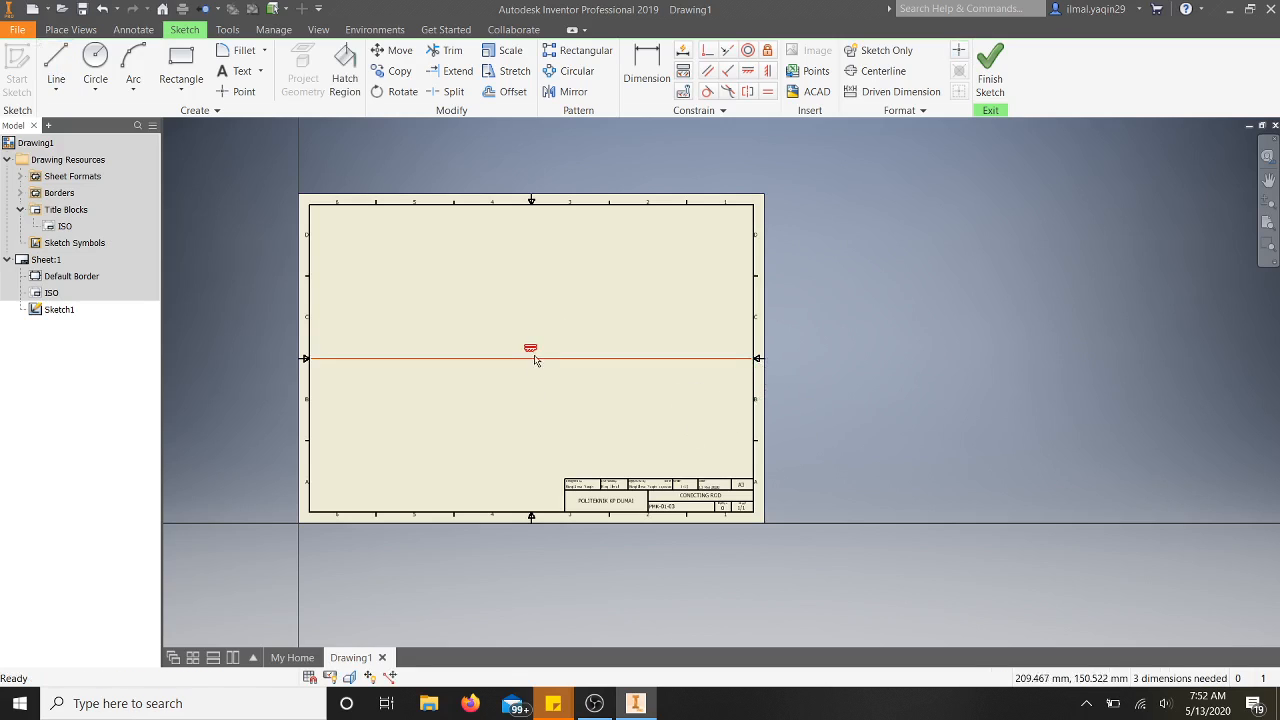
{"action": "left_click", "coordinate": [873, 73]}
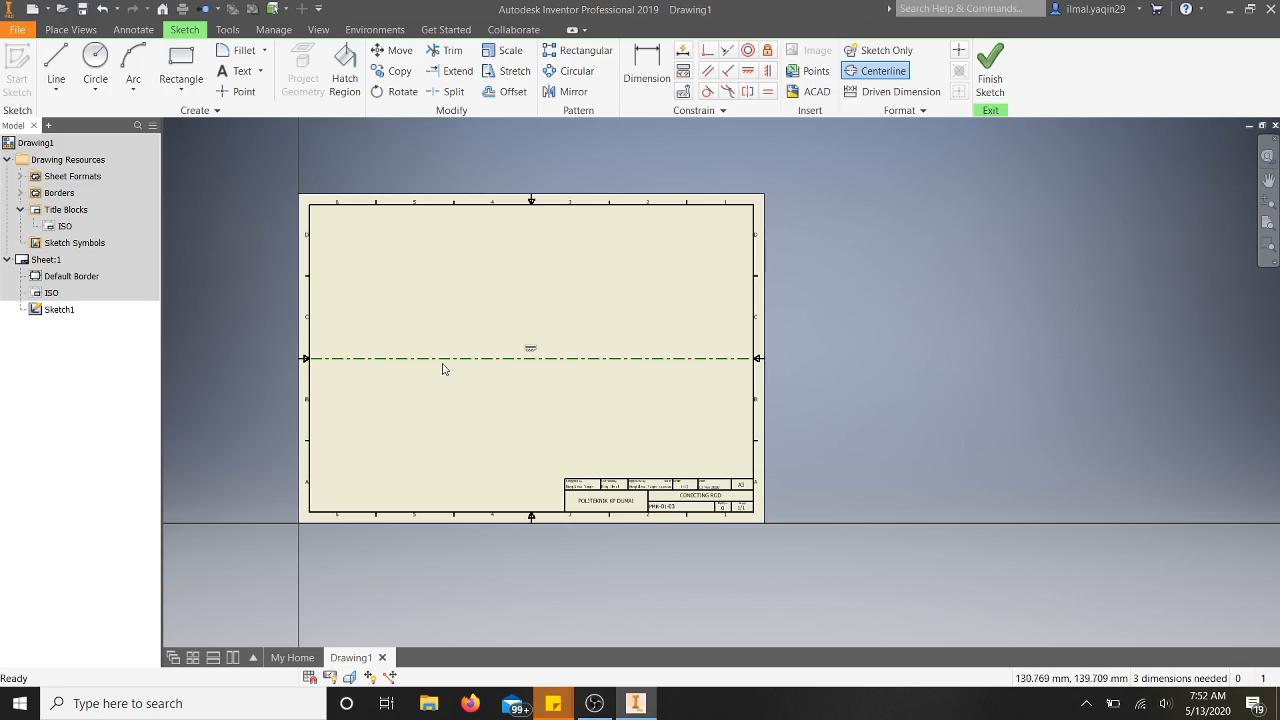
{"action": "key", "text": "l"}
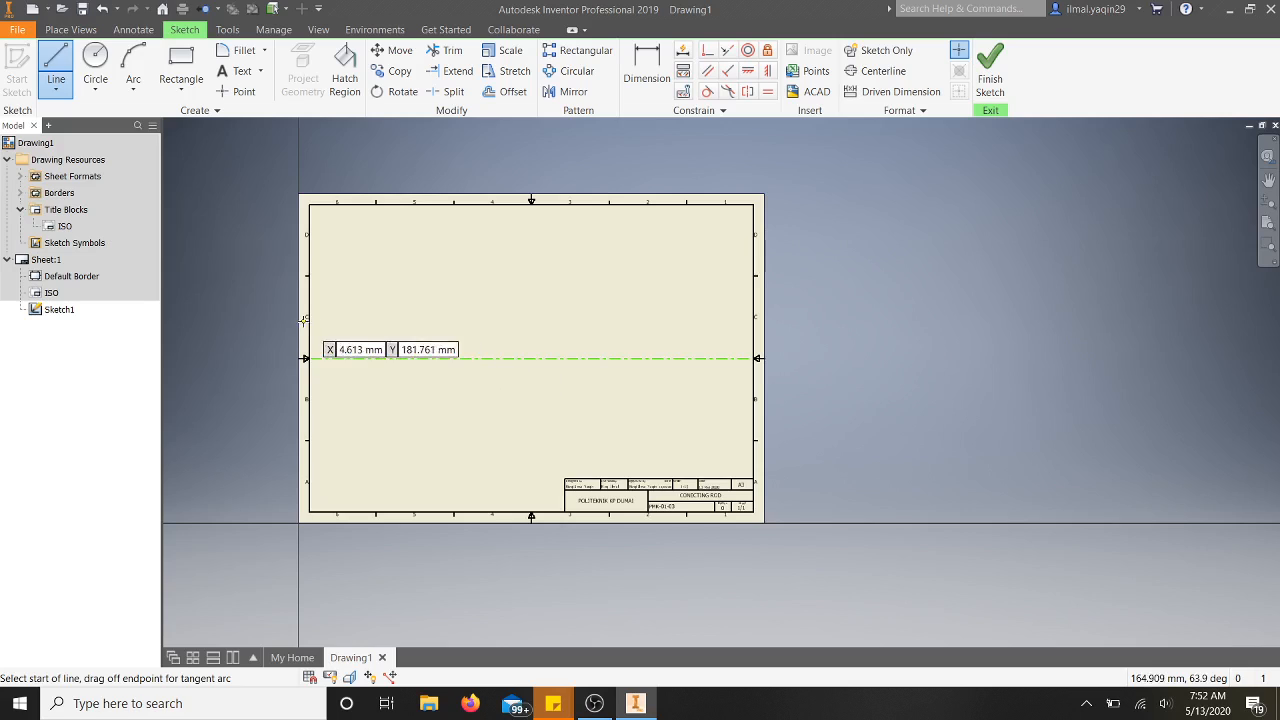
{"action": "left_click", "coordinate": [387, 358]}
{"action": "key", "text": "Escape"}
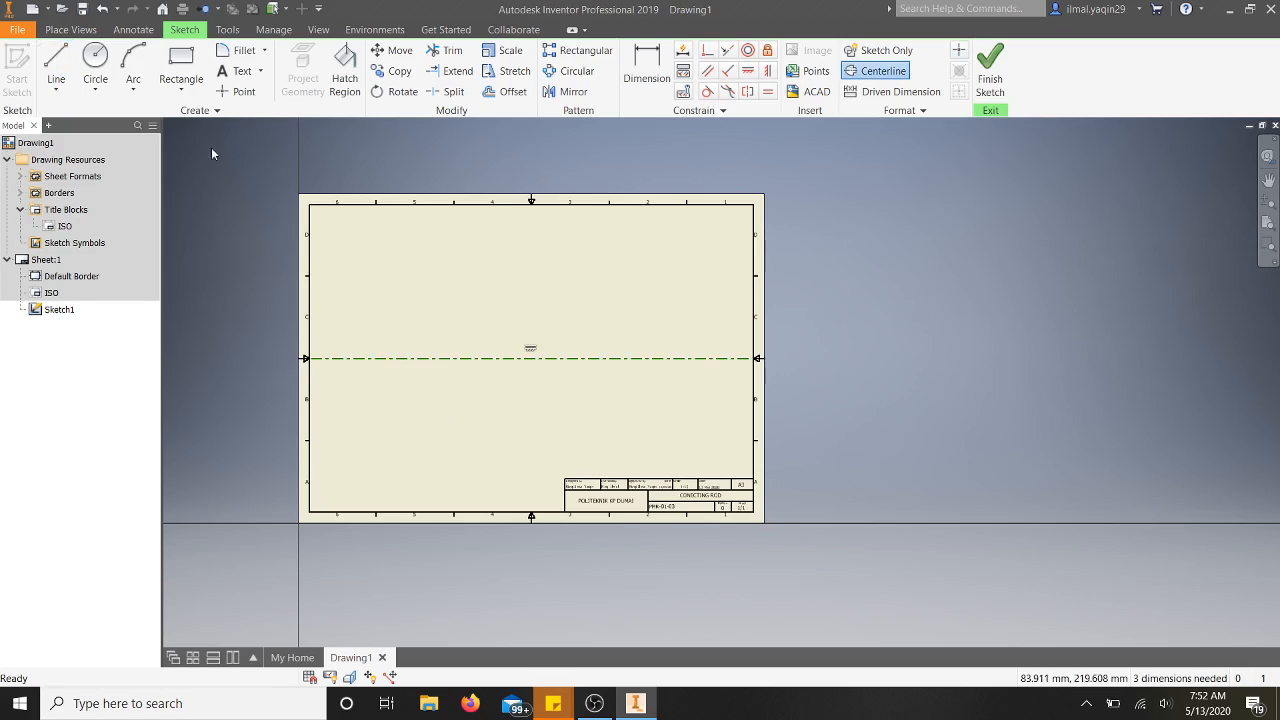
Sketch a vertical line about 156 mm long crossing the horizontal centerline near its left end, and format it as a centerline.
{"action": "left_click", "coordinate": [56, 62]}
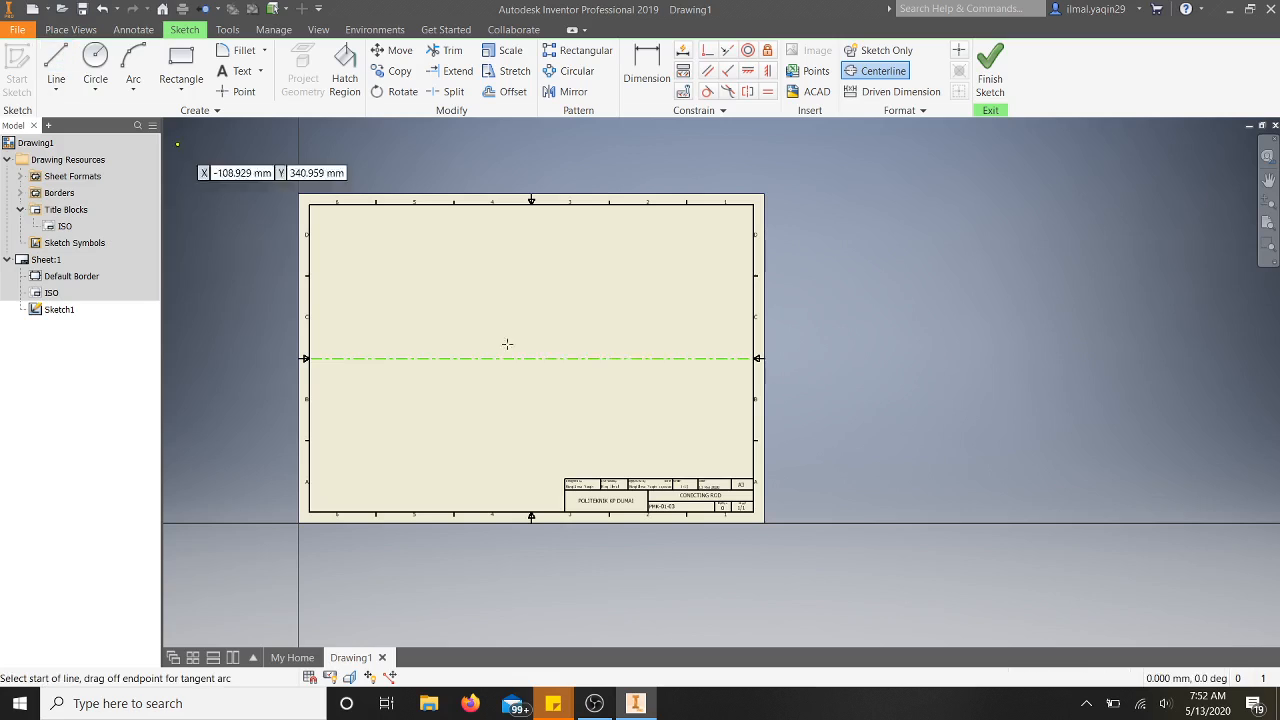
{"action": "left_click", "coordinate": [380, 273]}
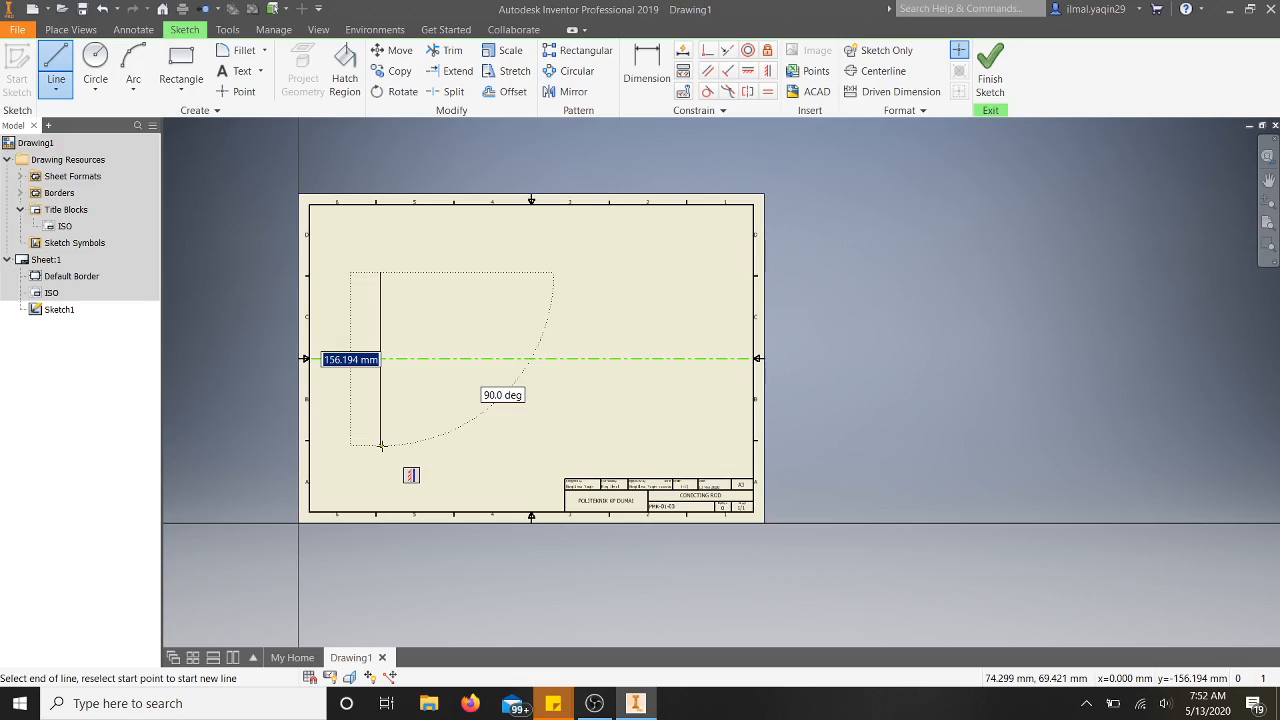
{"action": "left_click", "coordinate": [380, 445]}
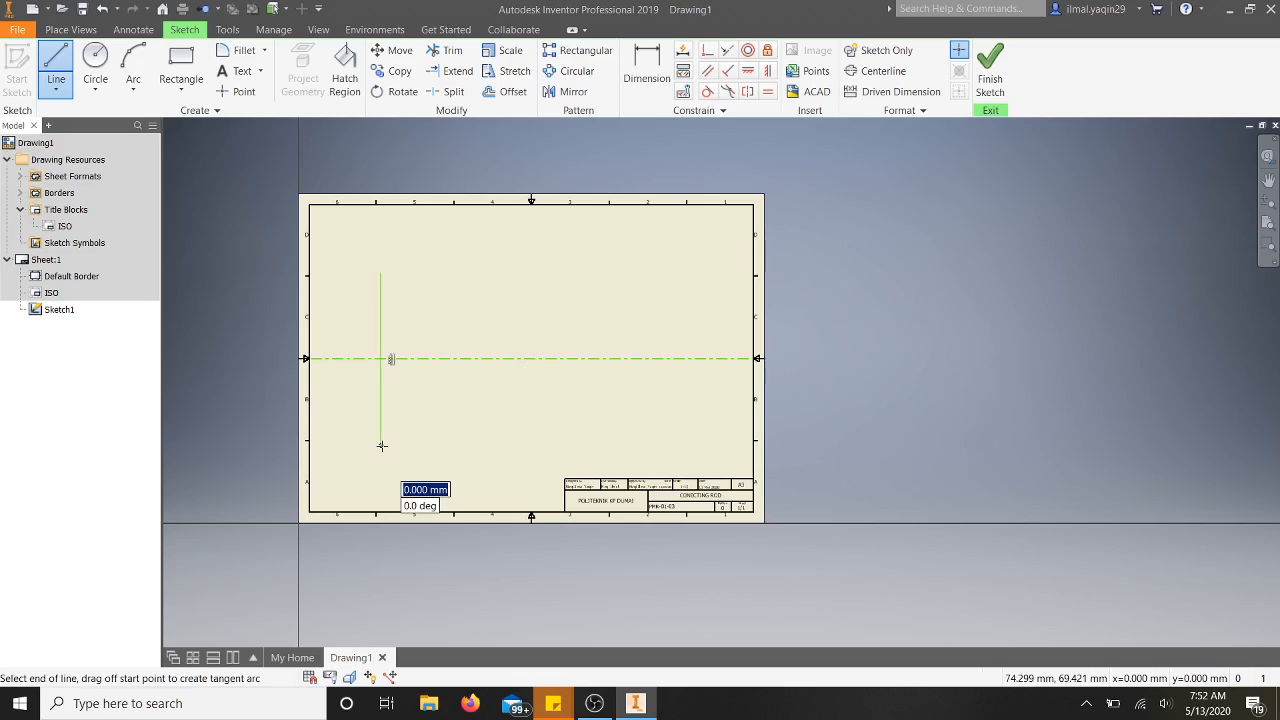
{"action": "key", "text": "Escape"}
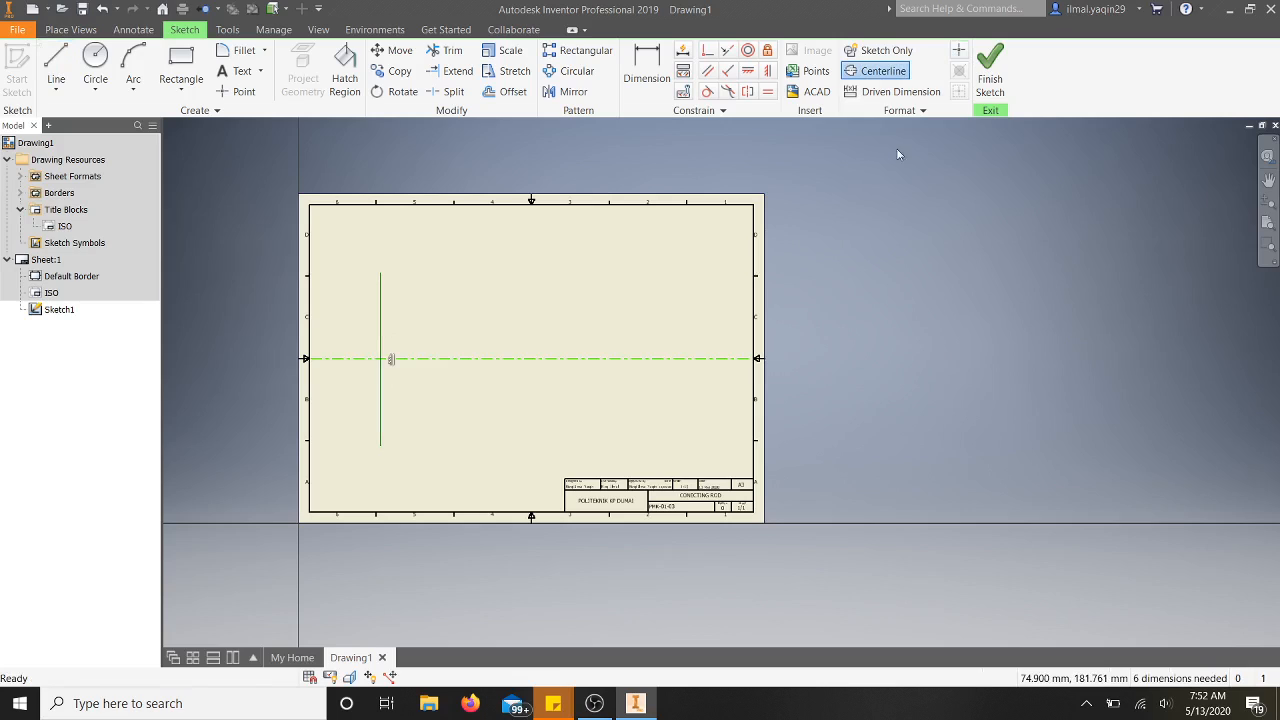
{"action": "left_click", "coordinate": [876, 76]}
{"action": "left_click", "coordinate": [382, 388]}
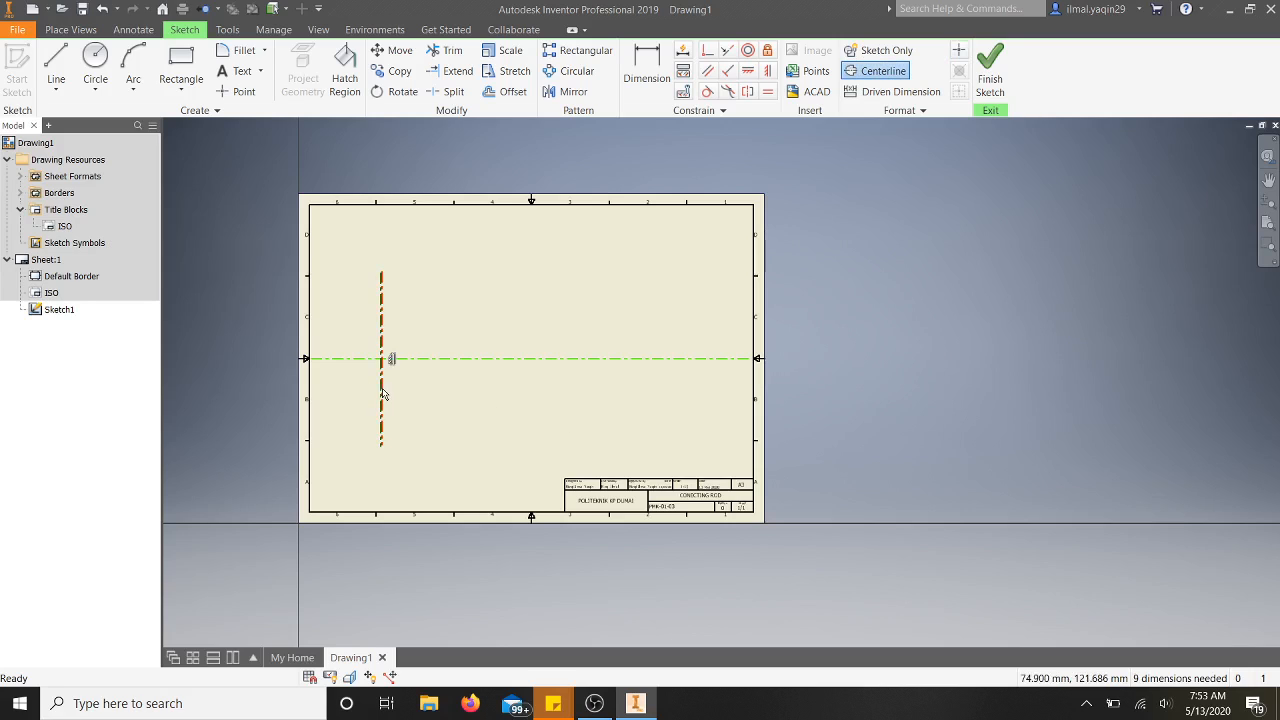
Copy the vertical centerline and place the duplicate across the horizontal centerline in the right half of the sheet.
{"action": "key", "text": "ctrl+c"}
{"action": "key", "text": "ctrl+v"}
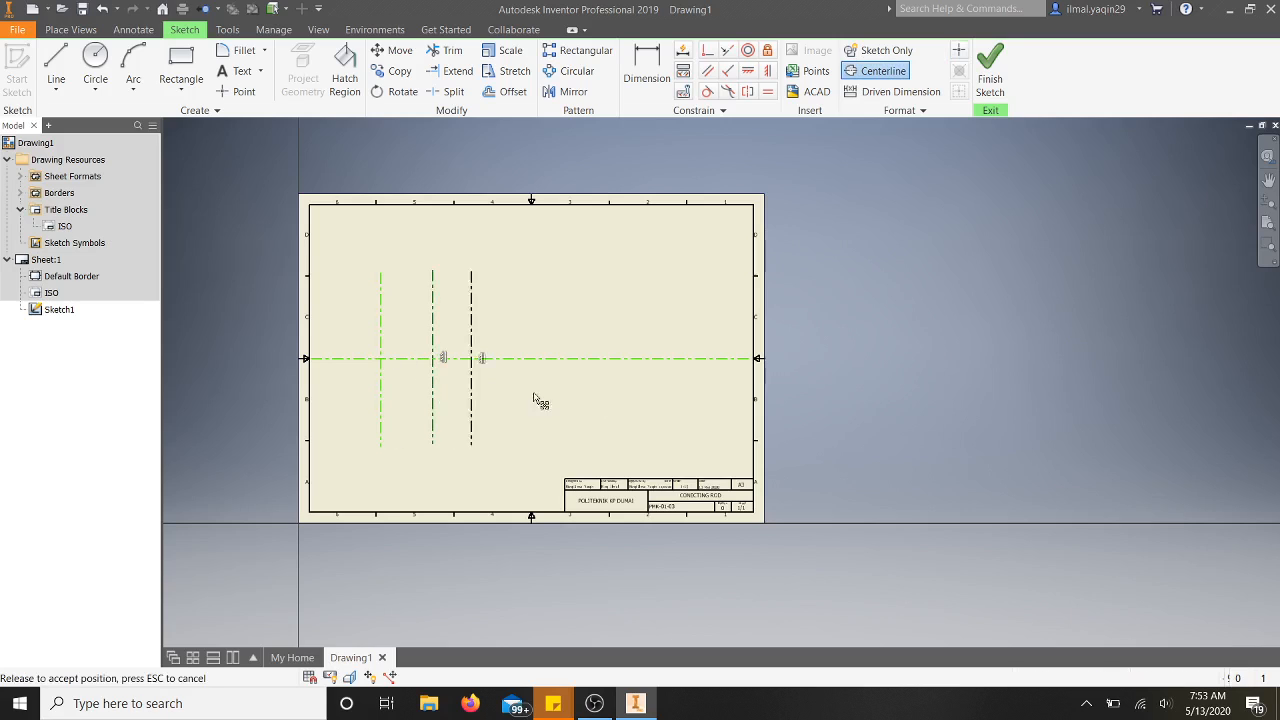
{"action": "left_click", "coordinate": [598, 393]}
Dimension the horizontal distance between the two vertical centerlines above them and set it to 240 mm.
{"action": "key", "text": "d"}
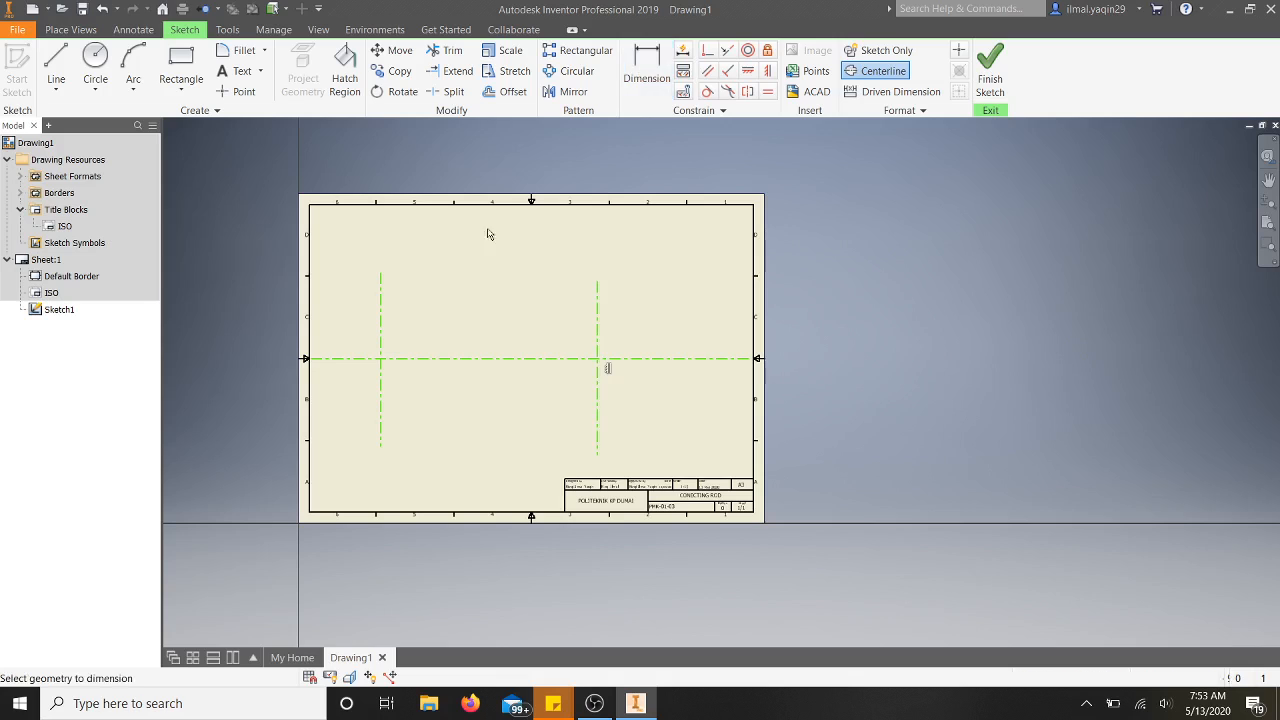
{"action": "left_click", "coordinate": [381, 305]}
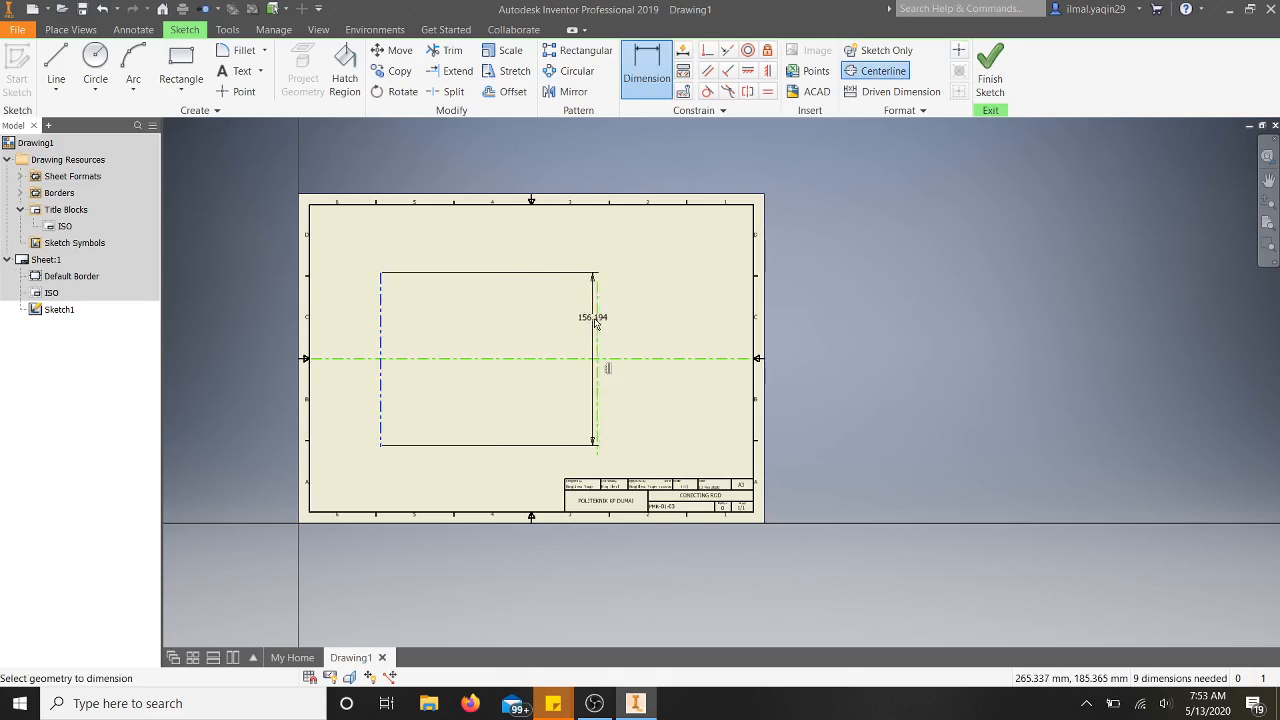
{"action": "left_click", "coordinate": [598, 320]}
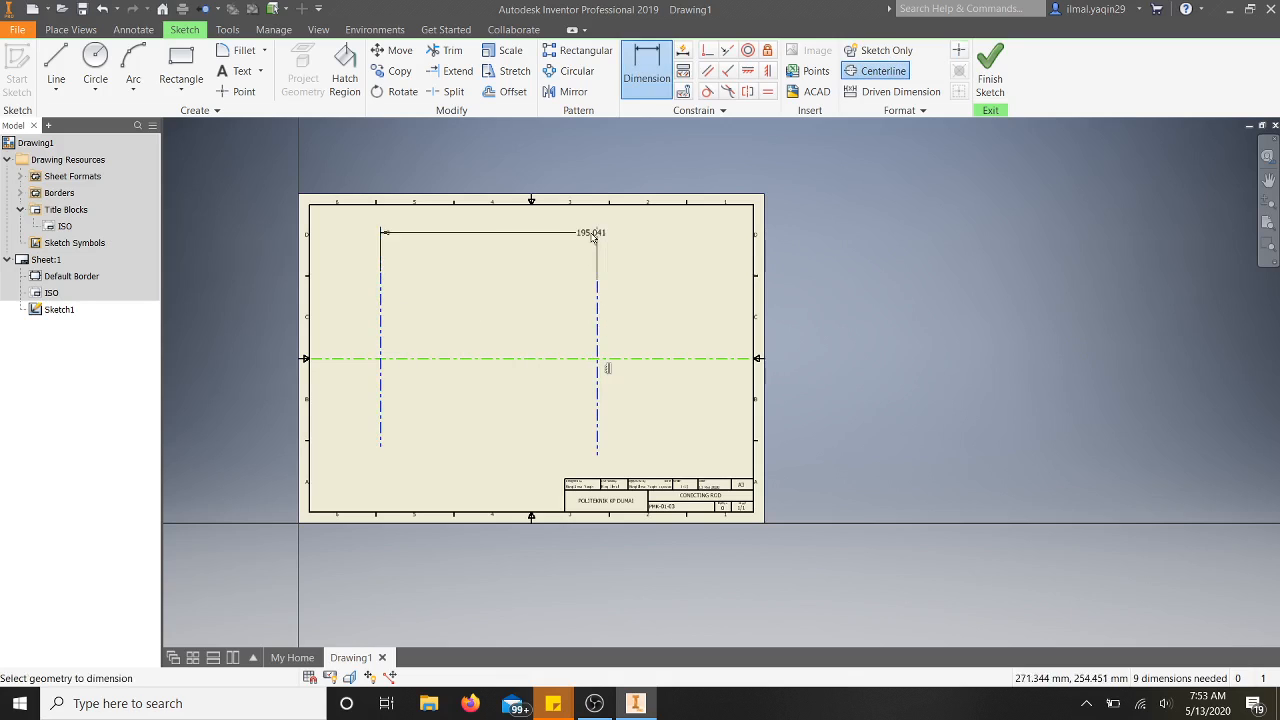
{"action": "left_click", "coordinate": [480, 240]}
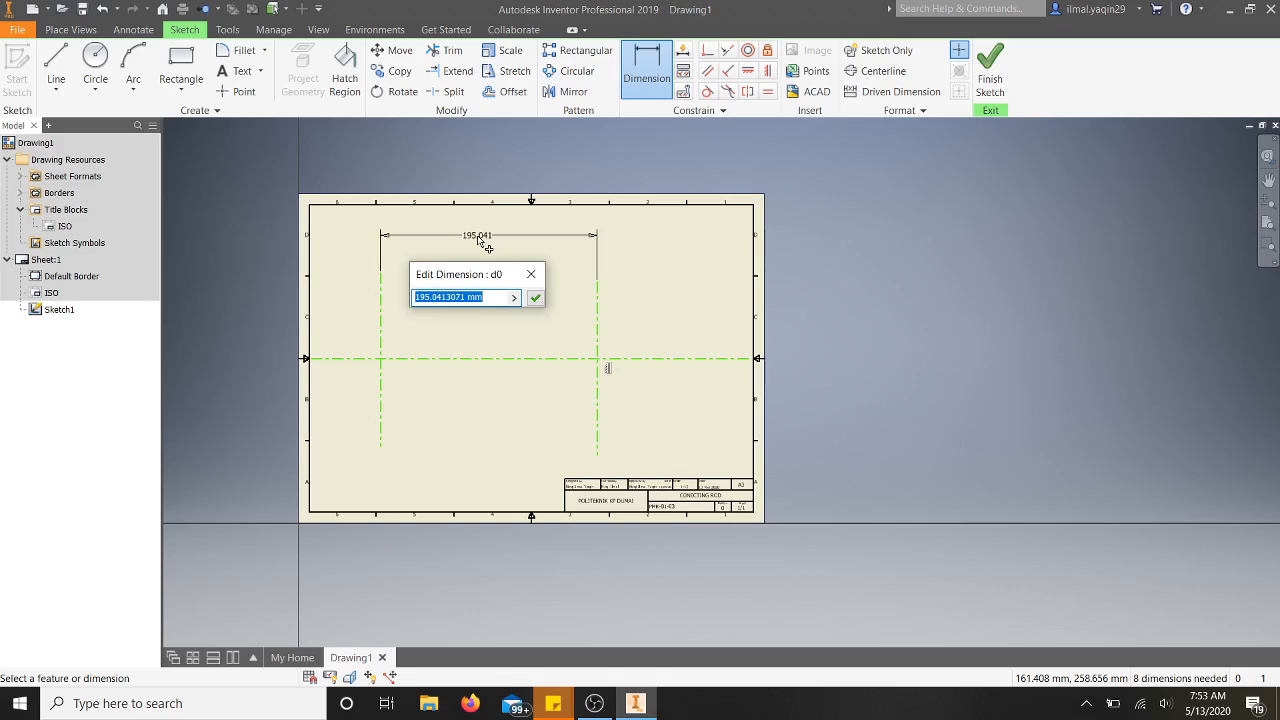
{"action": "type", "text": "240"}
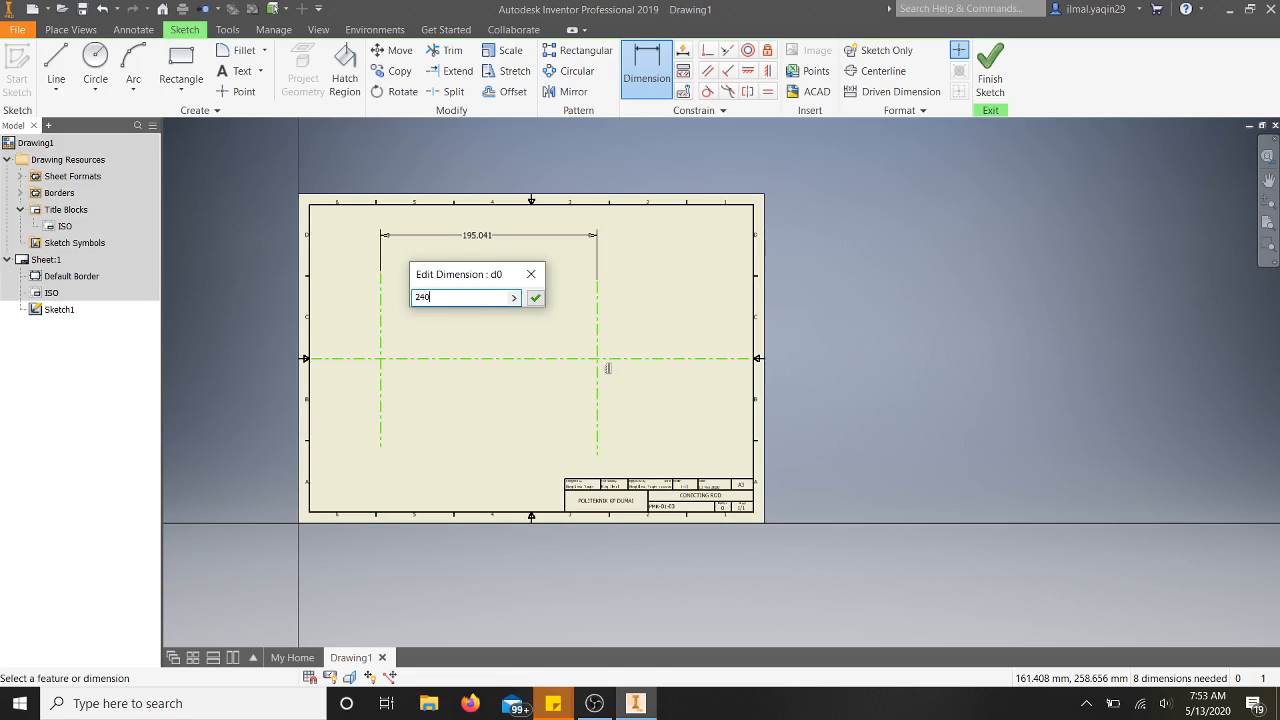
{"action": "left_click", "coordinate": [535, 297]}
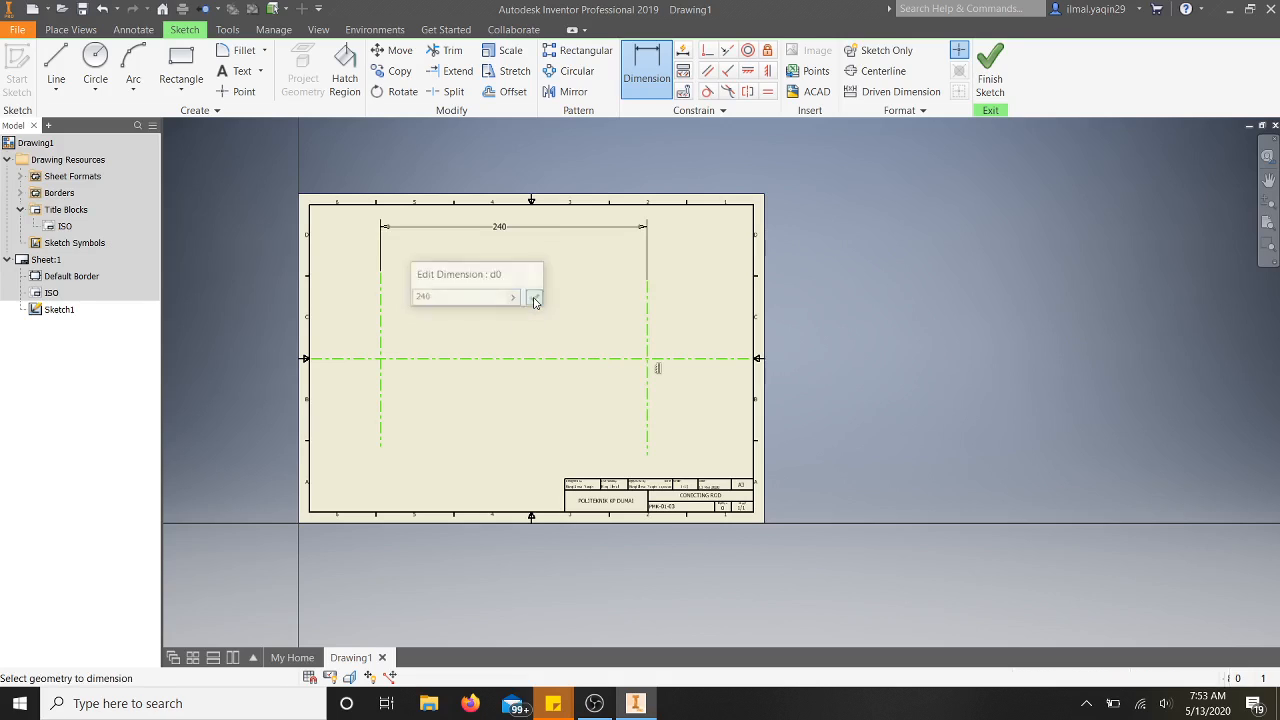
Shift the pair of vertical centerlines slightly to the right along the horizontal centerline.
{"action": "left_click", "coordinate": [381, 326]}
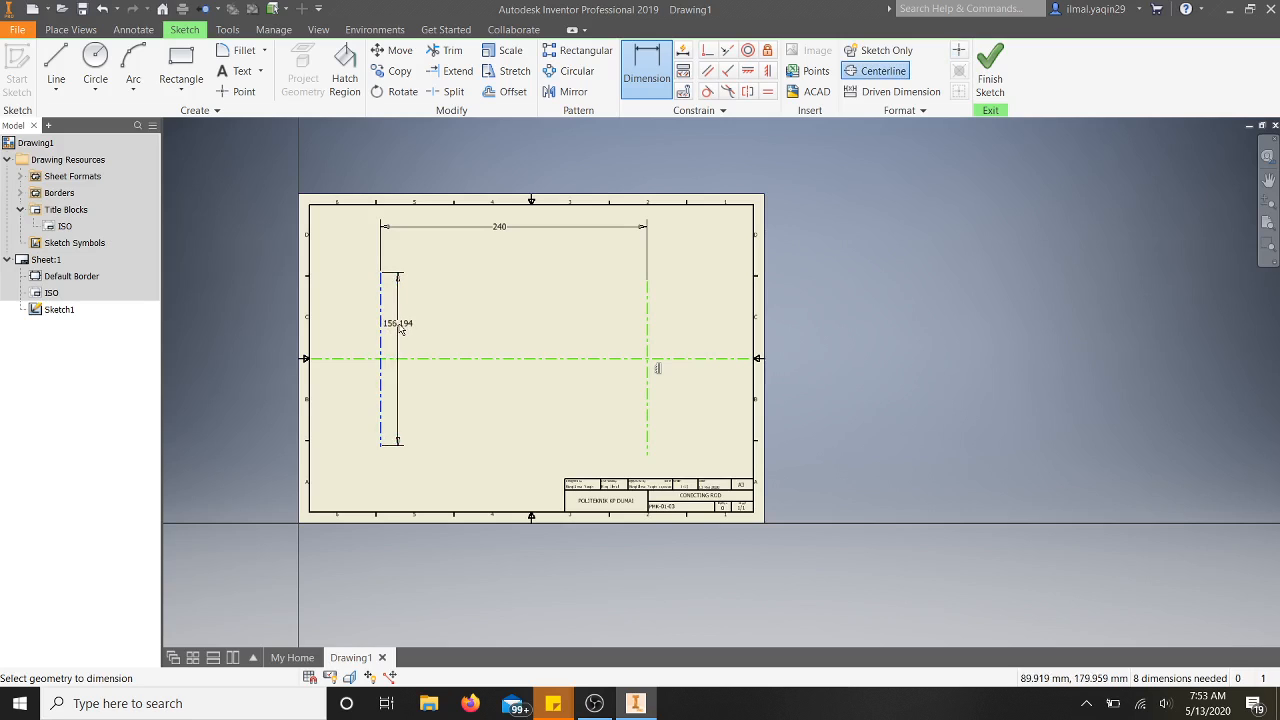
{"action": "key", "text": "Escape"}
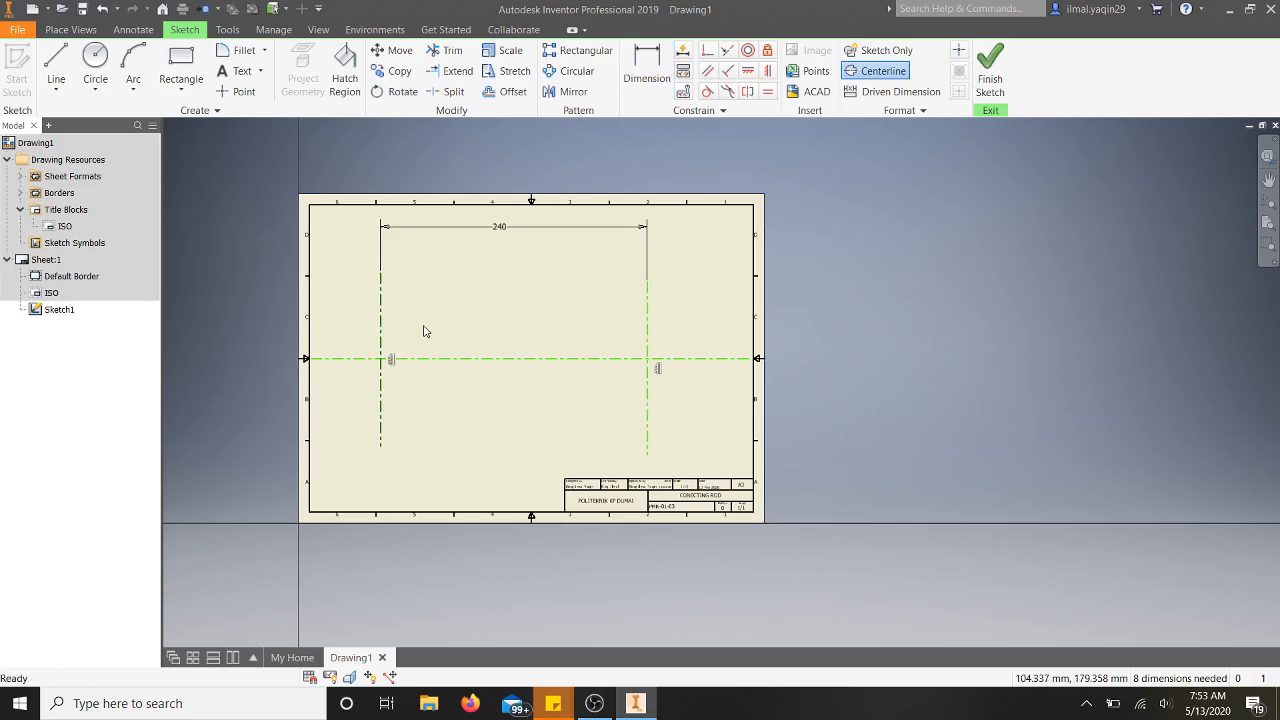
{"action": "mouse_move", "coordinate": [381, 327]}
{"action": "left_mouse_down"}
{"action": "mouse_move", "coordinate": [410, 334]}
{"action": "mouse_move", "coordinate": [397, 325]}
{"action": "left_mouse_up"}
{"action": "left_click", "coordinate": [711, 318]}
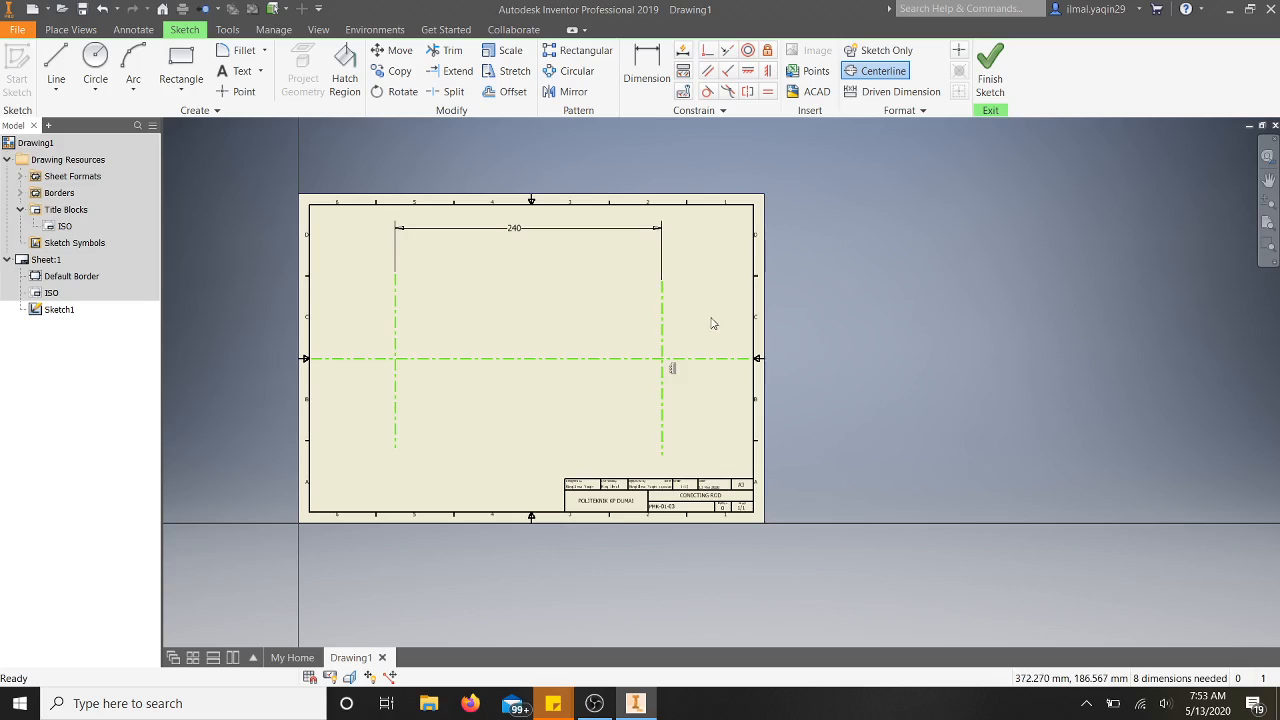
Level the lower endpoints of the two vertical centerlines by dimensioning their vertical offset and setting it to 0 mm.
{"action": "left_click", "coordinate": [662, 456]}
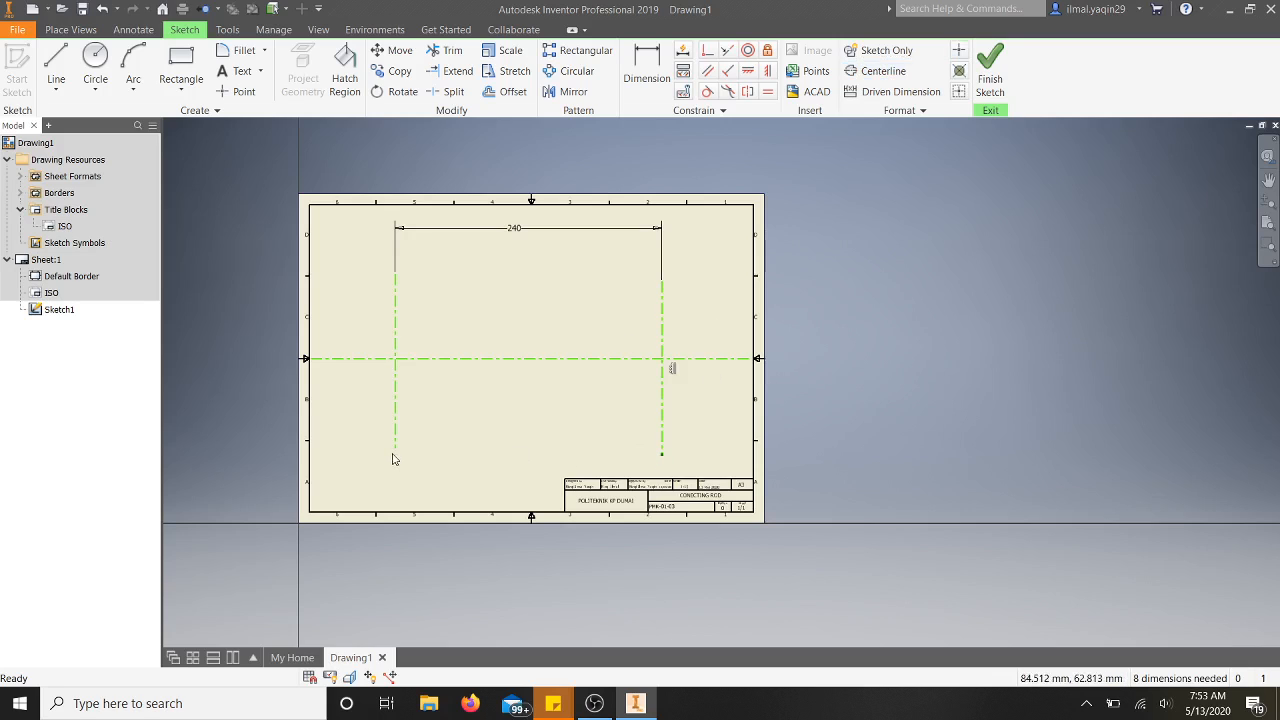
{"action": "left_click", "coordinate": [646, 65]}
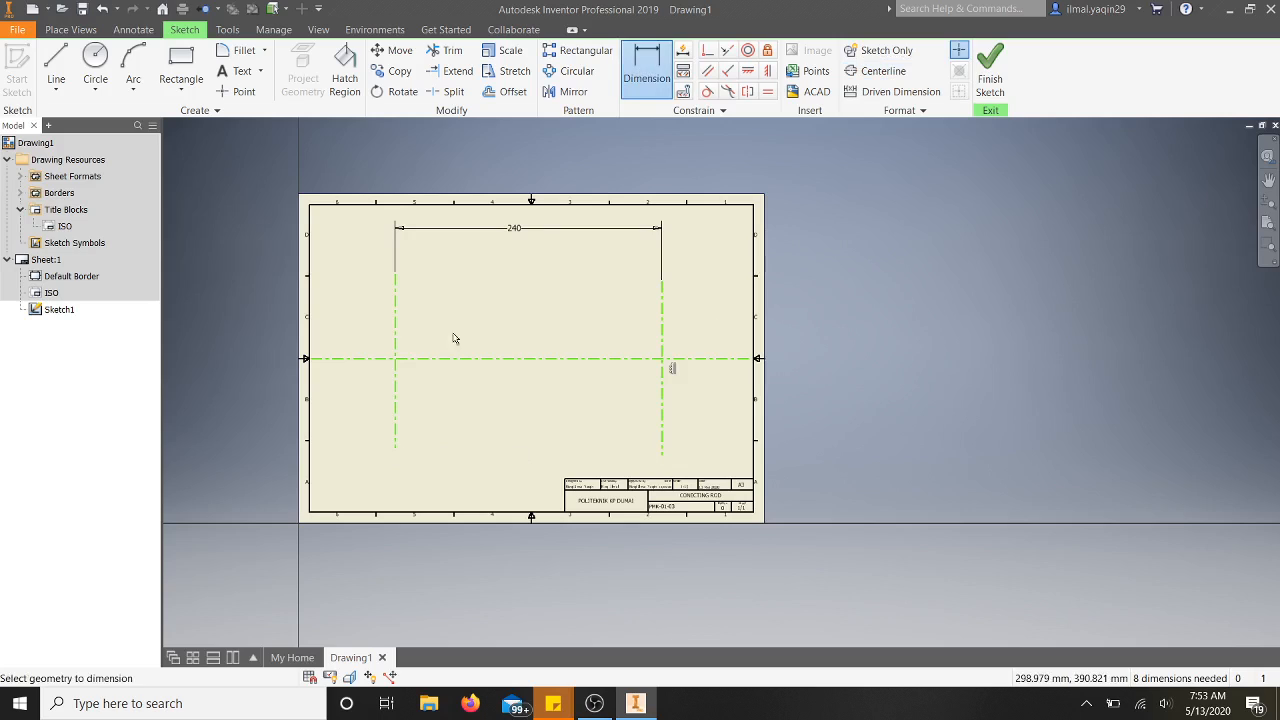
{"action": "left_click", "coordinate": [662, 457]}
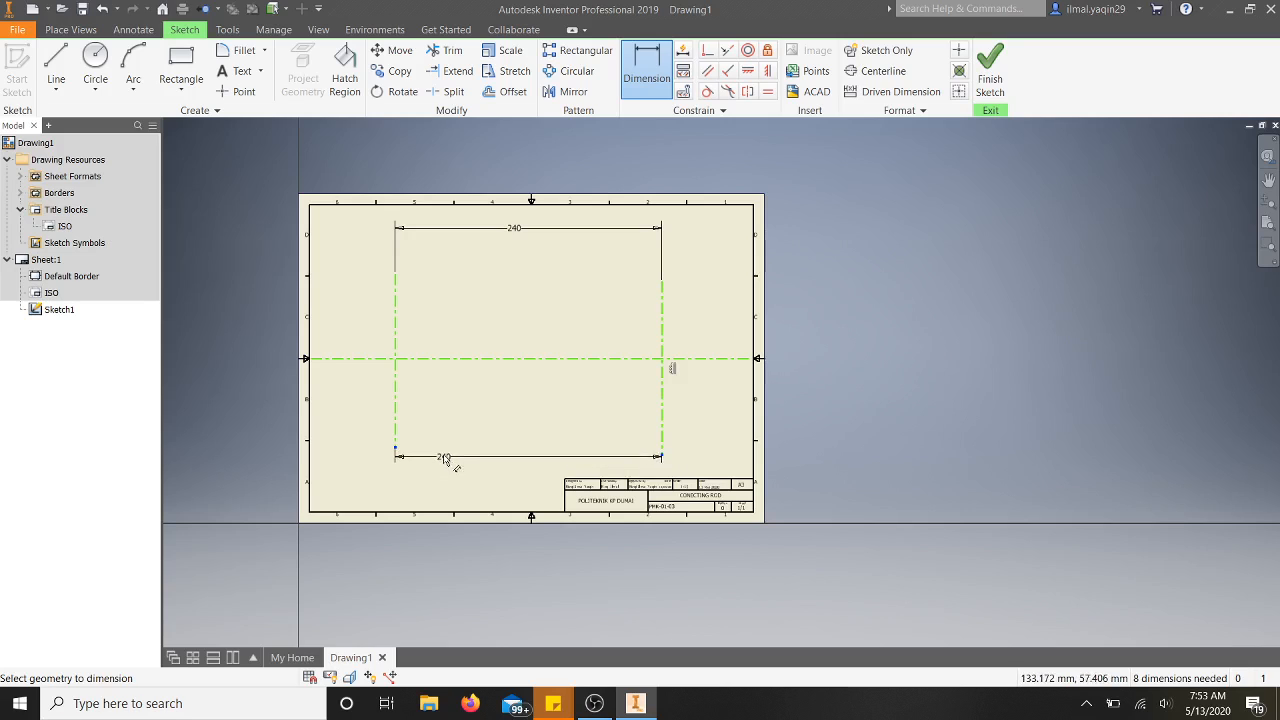
{"action": "left_click", "coordinate": [370, 449]}
{"action": "type", "text": "6"}
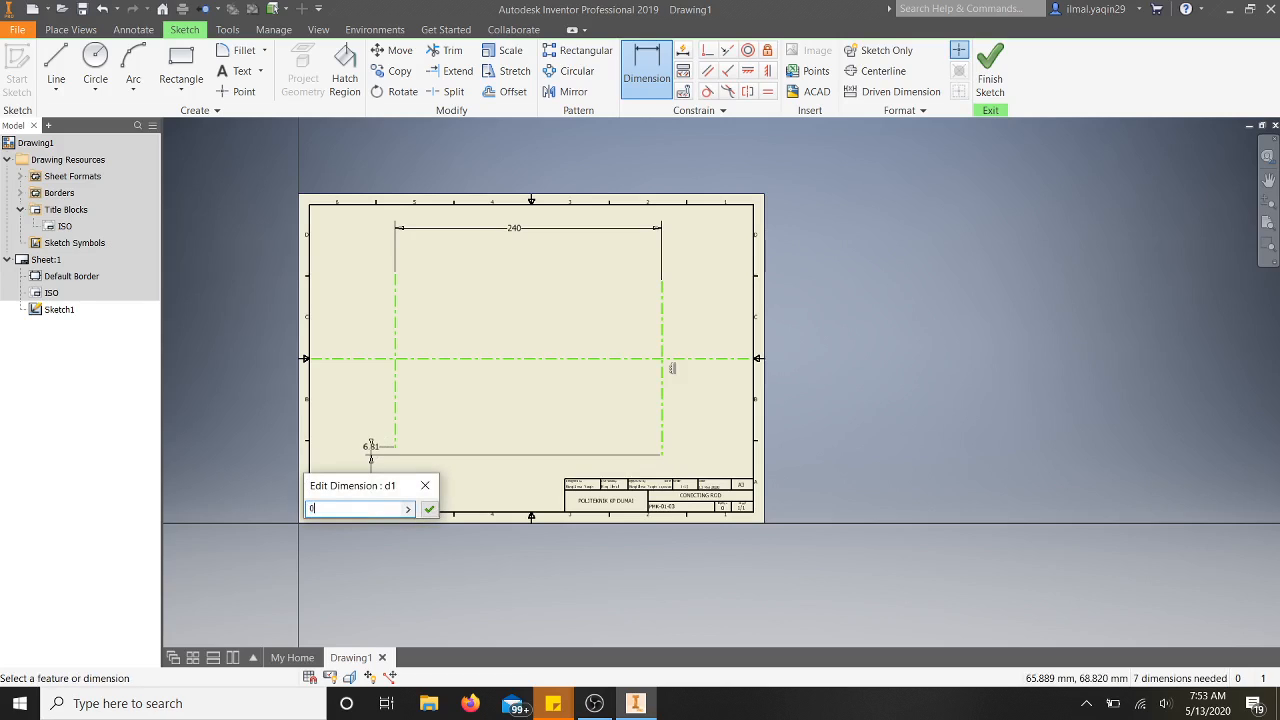
{"action": "key", "text": "Return"}
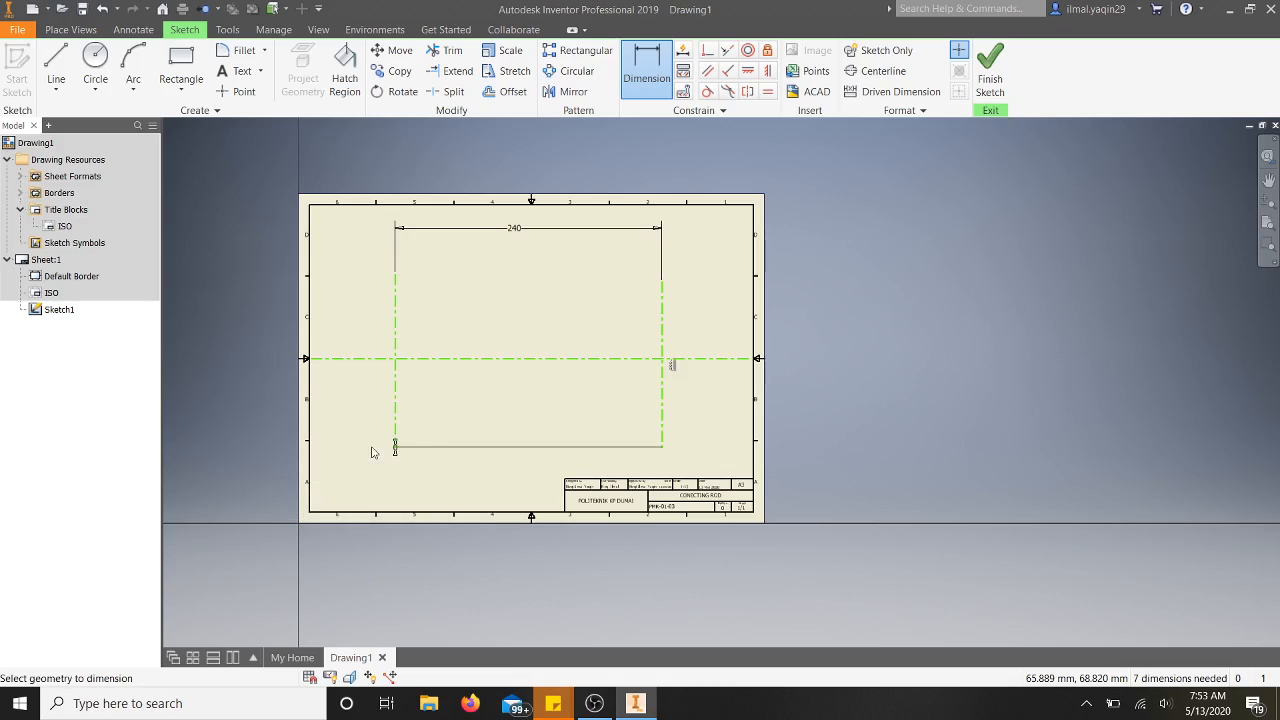
{"action": "left_click", "coordinate": [612, 449]}
{"action": "left_click", "coordinate": [612, 452]}
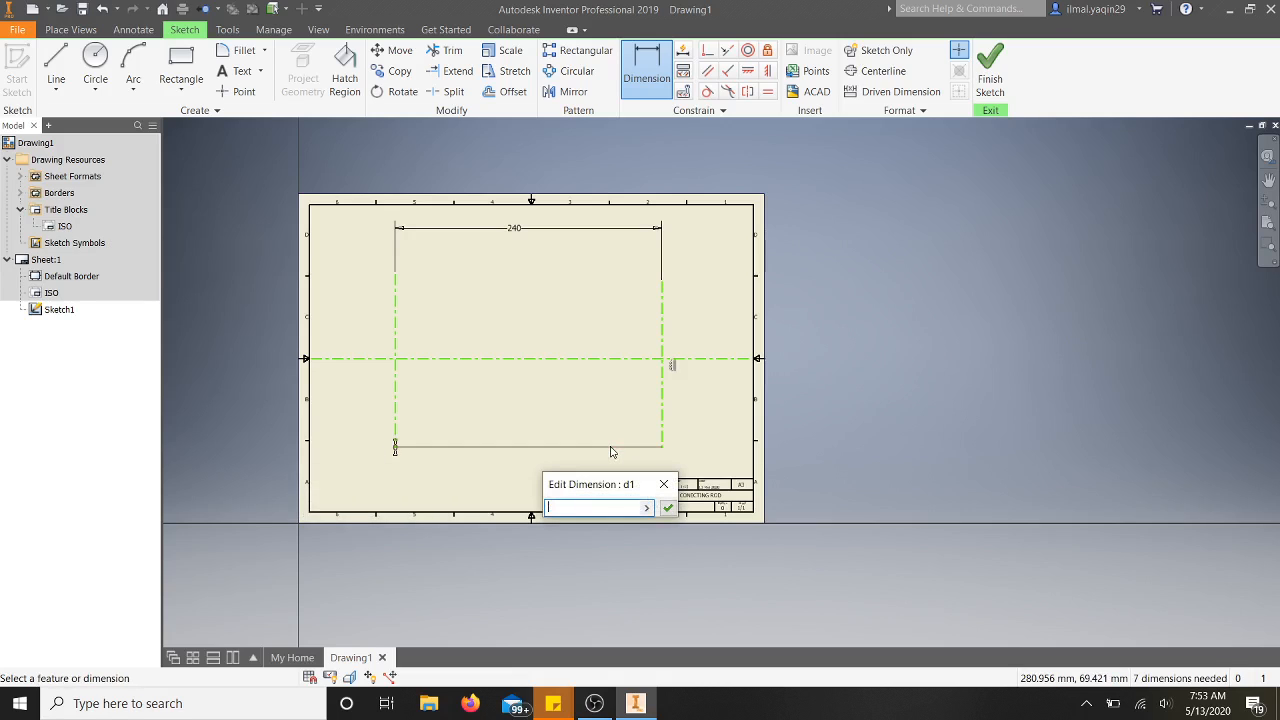
{"action": "left_click", "coordinate": [663, 484]}
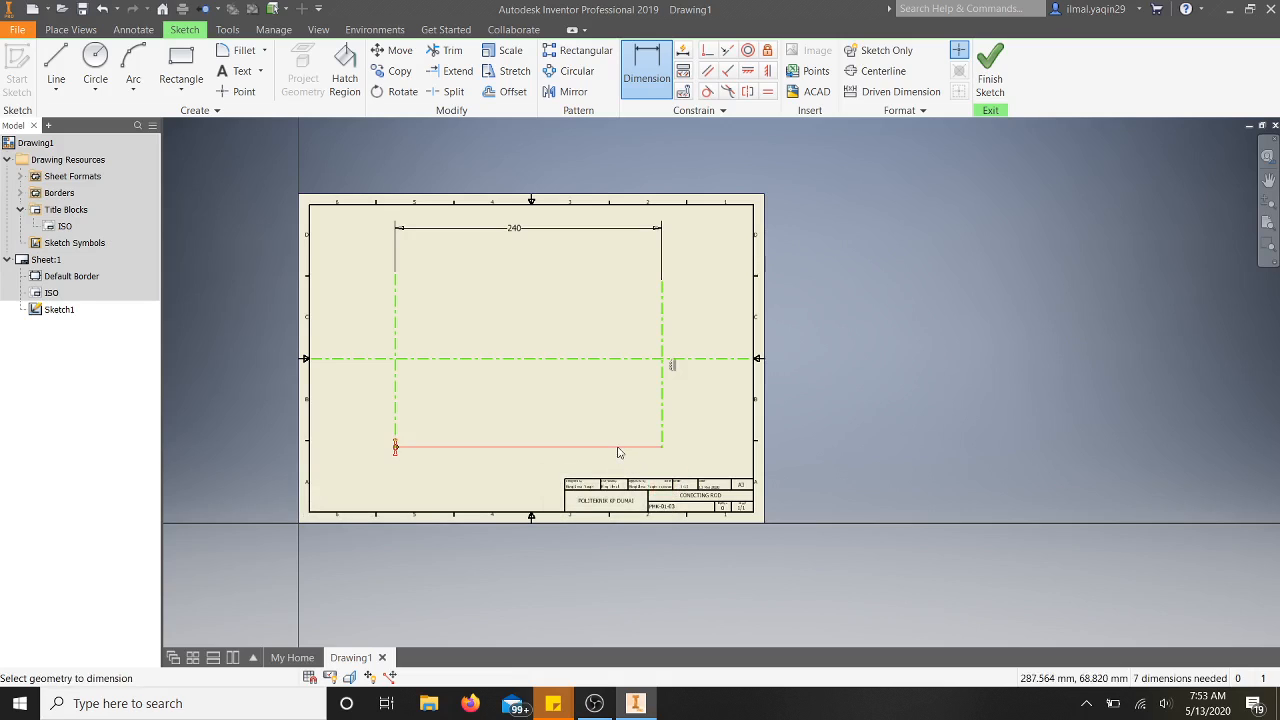
{"action": "left_click", "coordinate": [618, 453]}
{"action": "left_click", "coordinate": [671, 485]}
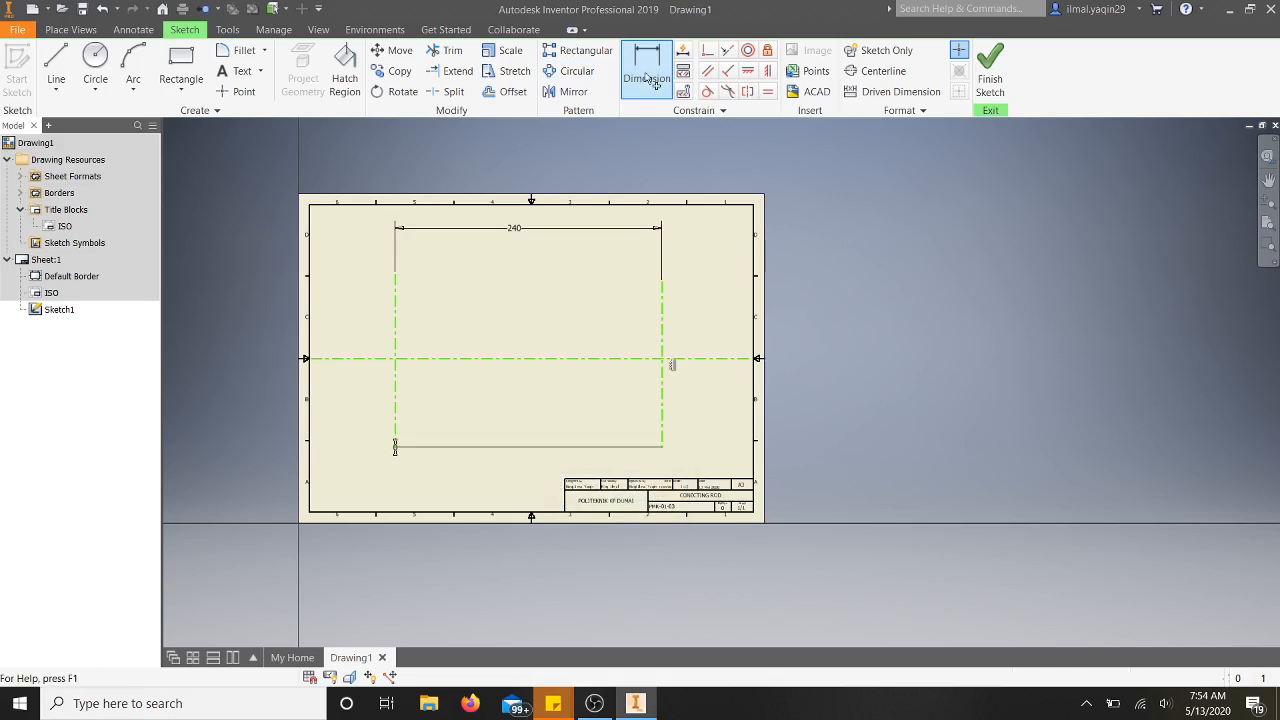
{"action": "left_click", "coordinate": [560, 453]}
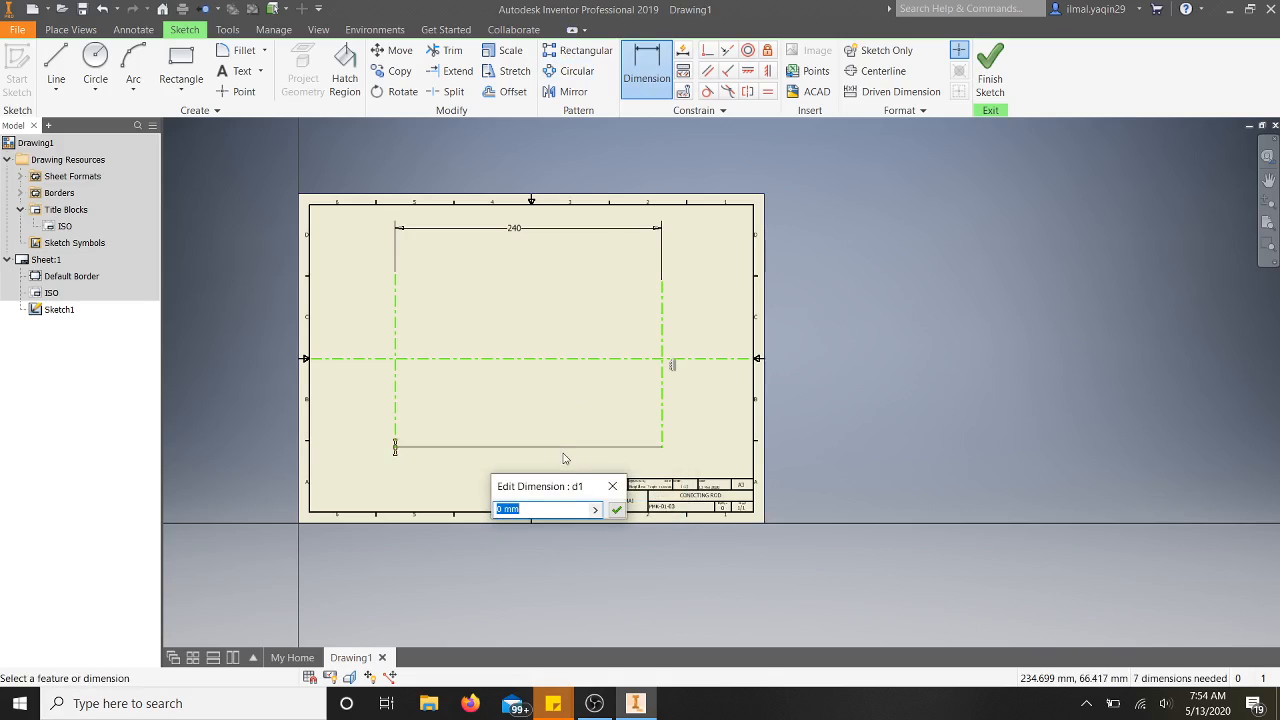
{"action": "key", "text": "BackSpace"}
{"action": "left_click", "coordinate": [613, 486]}
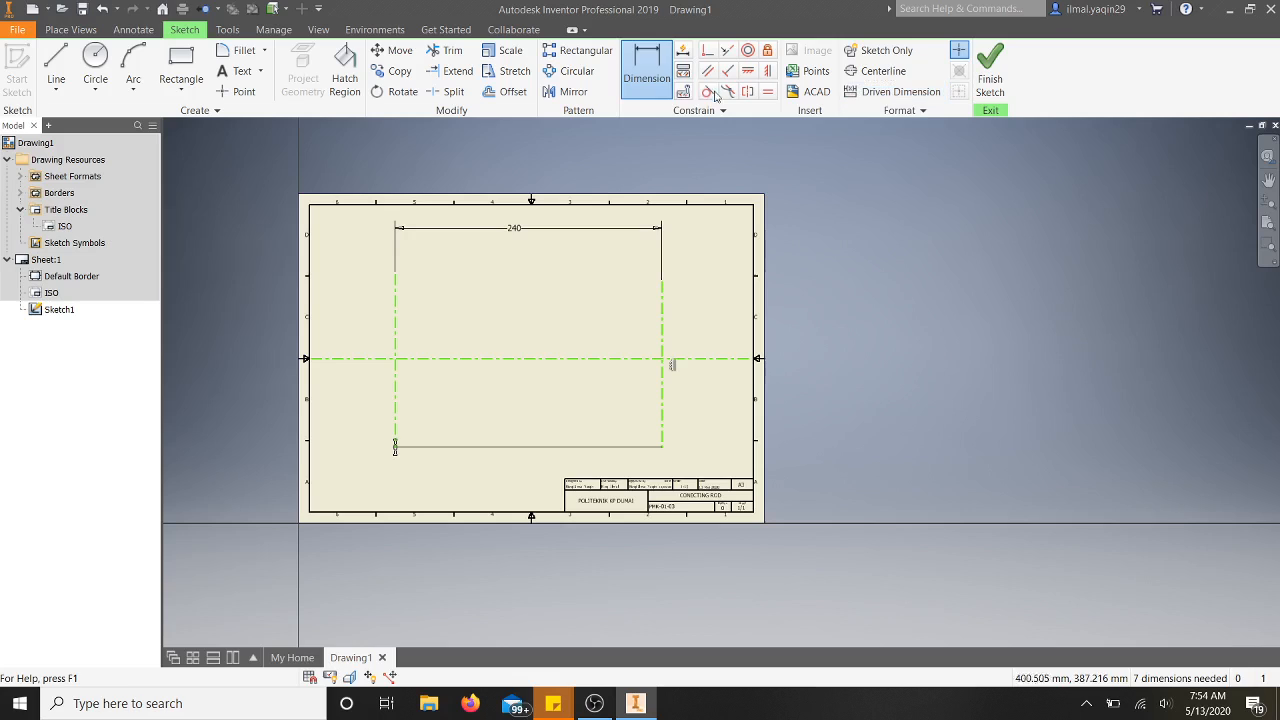
Delete the 0 mm vertical offset dimension between the lower endpoints of the vertical centerlines.
{"action": "key", "text": "Escape"}
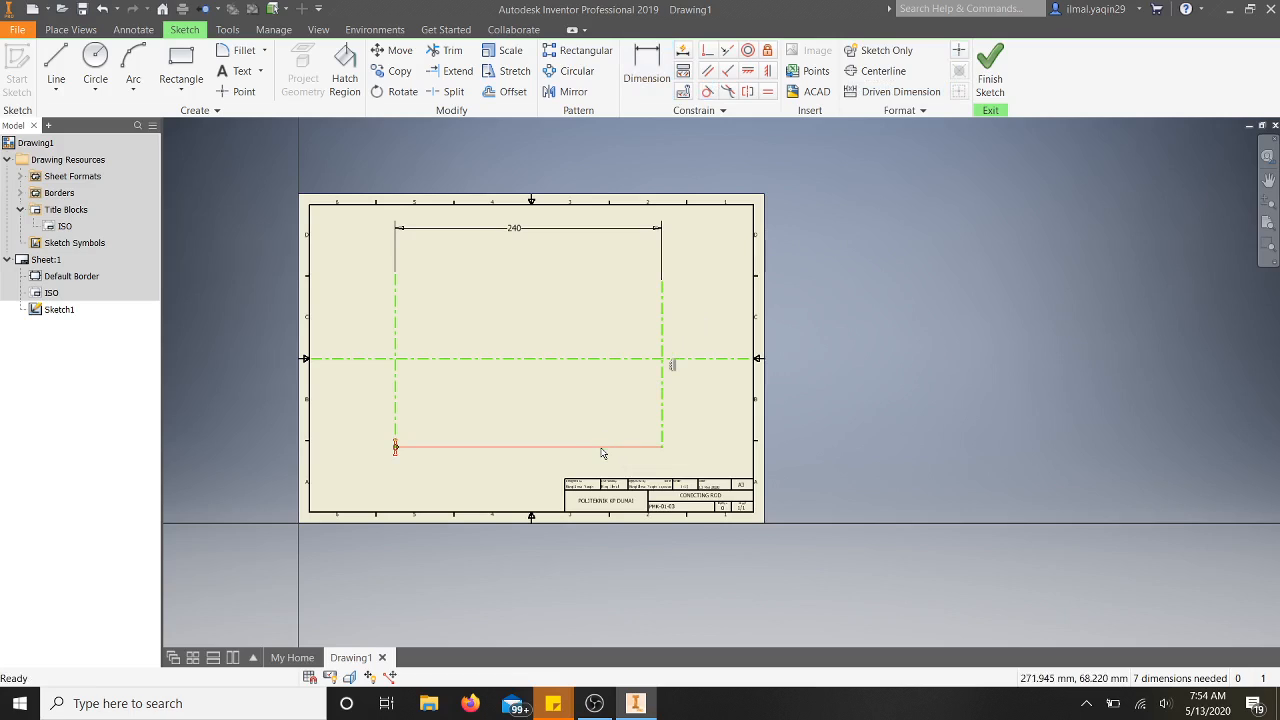
{"action": "key", "text": "Delete"}
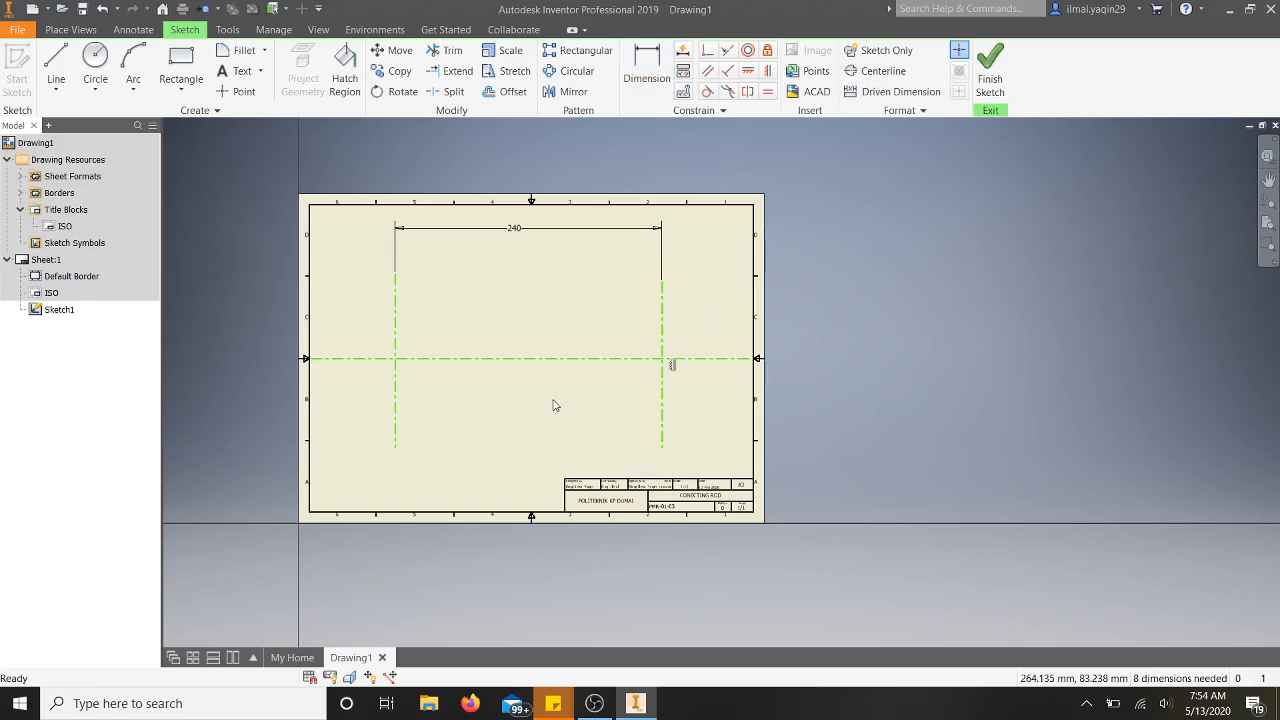
Draw a 40 mm diameter circle centred where the left vertical centerline crosses the horizontal centerline.
{"action": "scroll", "coordinate": [532, 404], "scroll_direction": "down", "scroll_amount": 2}
{"action": "scroll", "coordinate": [530, 403], "scroll_direction": "up", "scroll_amount": 4}
{"action": "scroll", "coordinate": [530, 403], "scroll_direction": "down", "scroll_amount": 2}
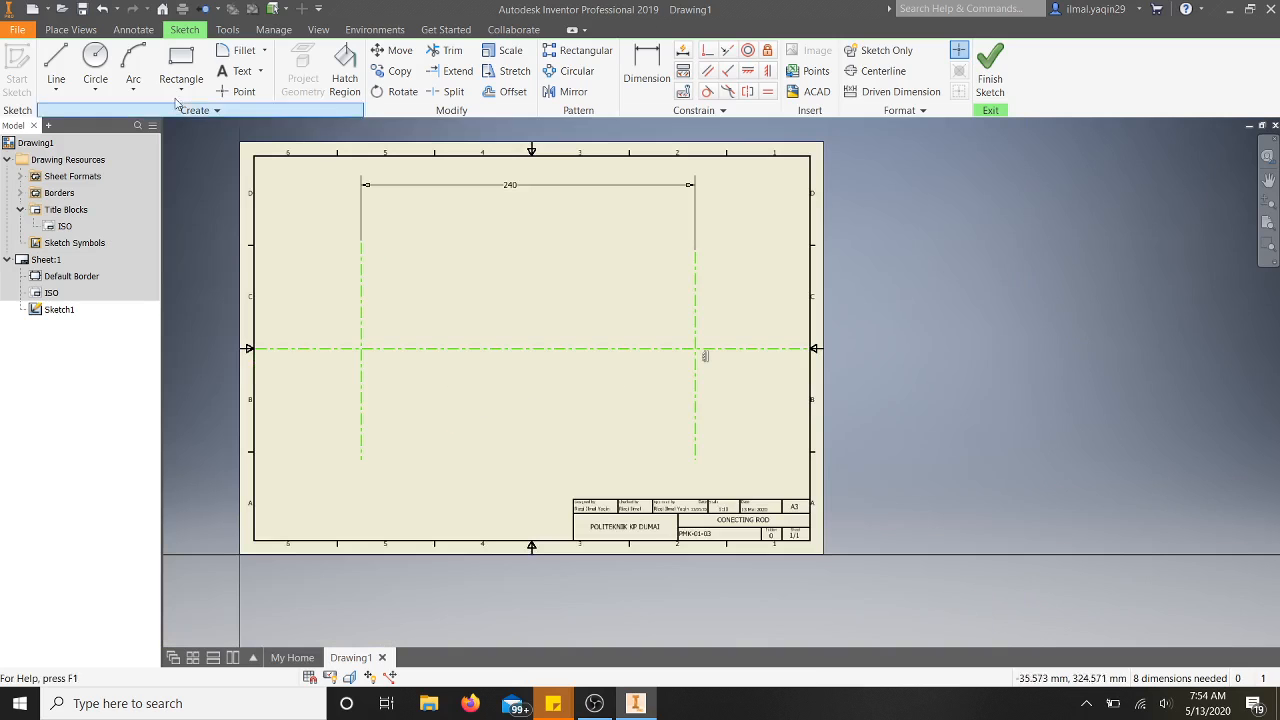
{"action": "left_click", "coordinate": [95, 62]}
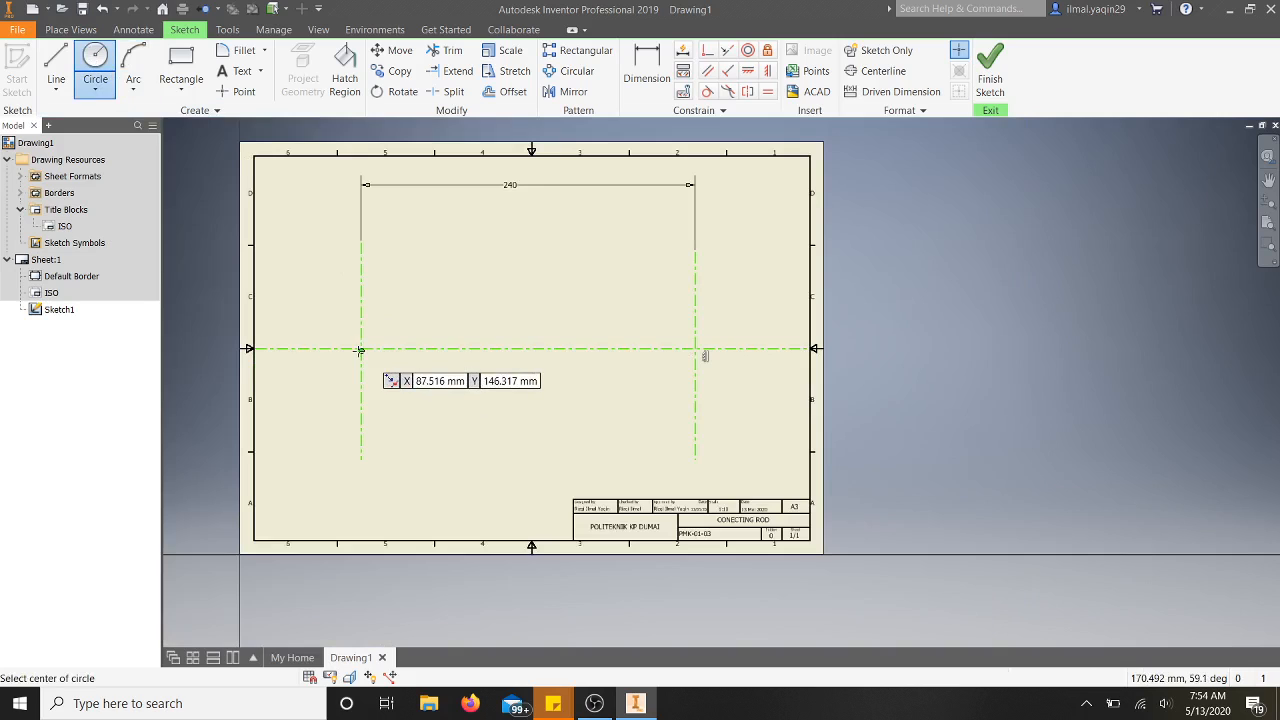
{"action": "scroll", "coordinate": [361, 351], "scroll_direction": "up", "scroll_amount": 4}
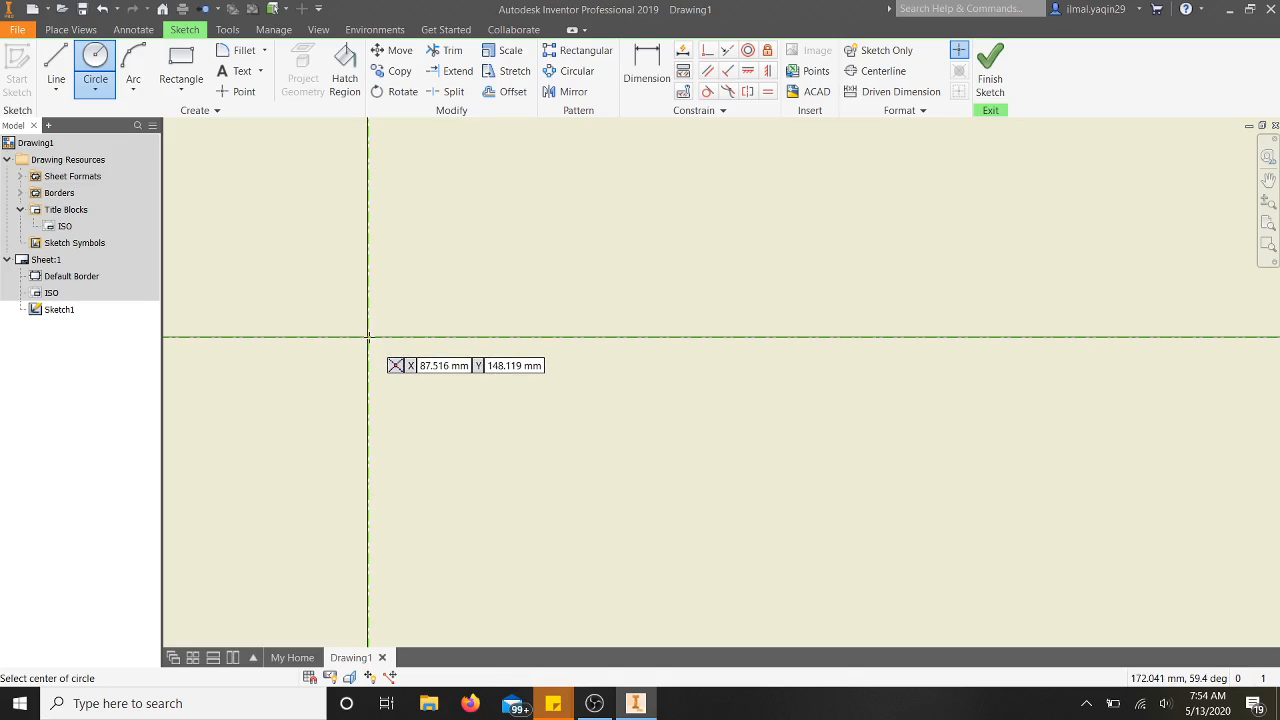
{"action": "middle_click_drag", "start_coordinate": [368, 337], "coordinate": [377, 268]}
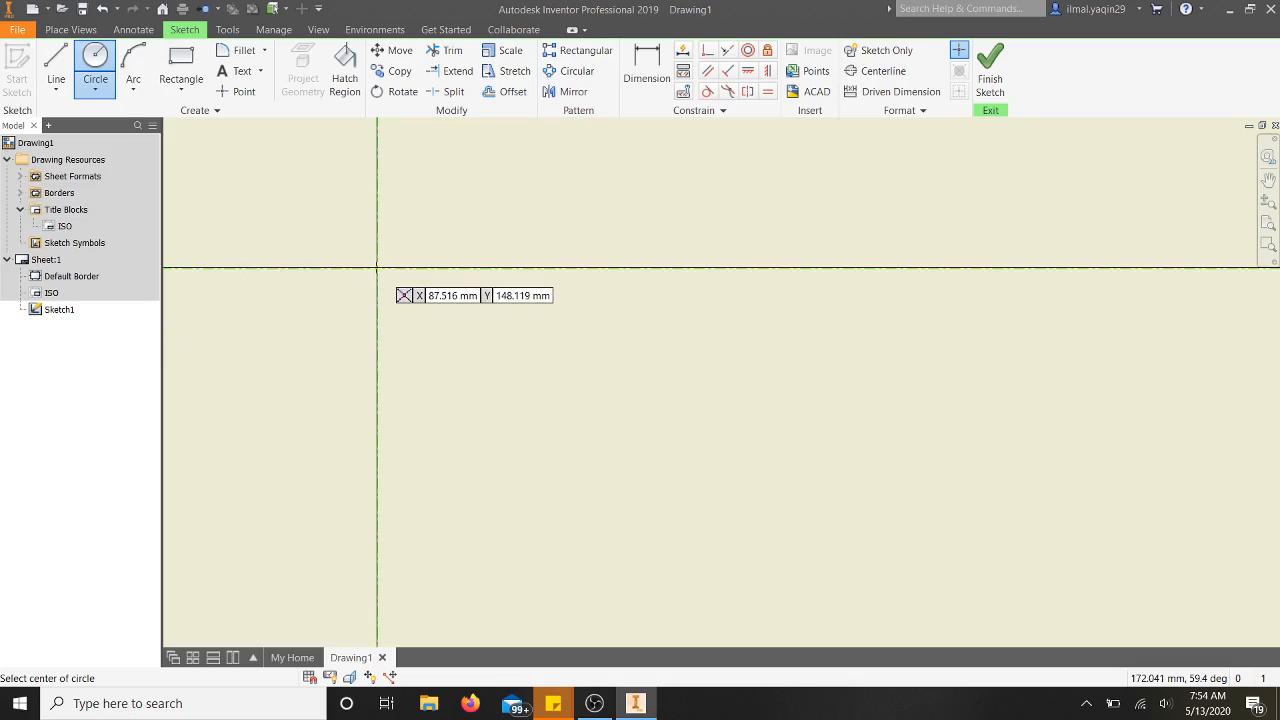
{"action": "left_click", "coordinate": [377, 268]}
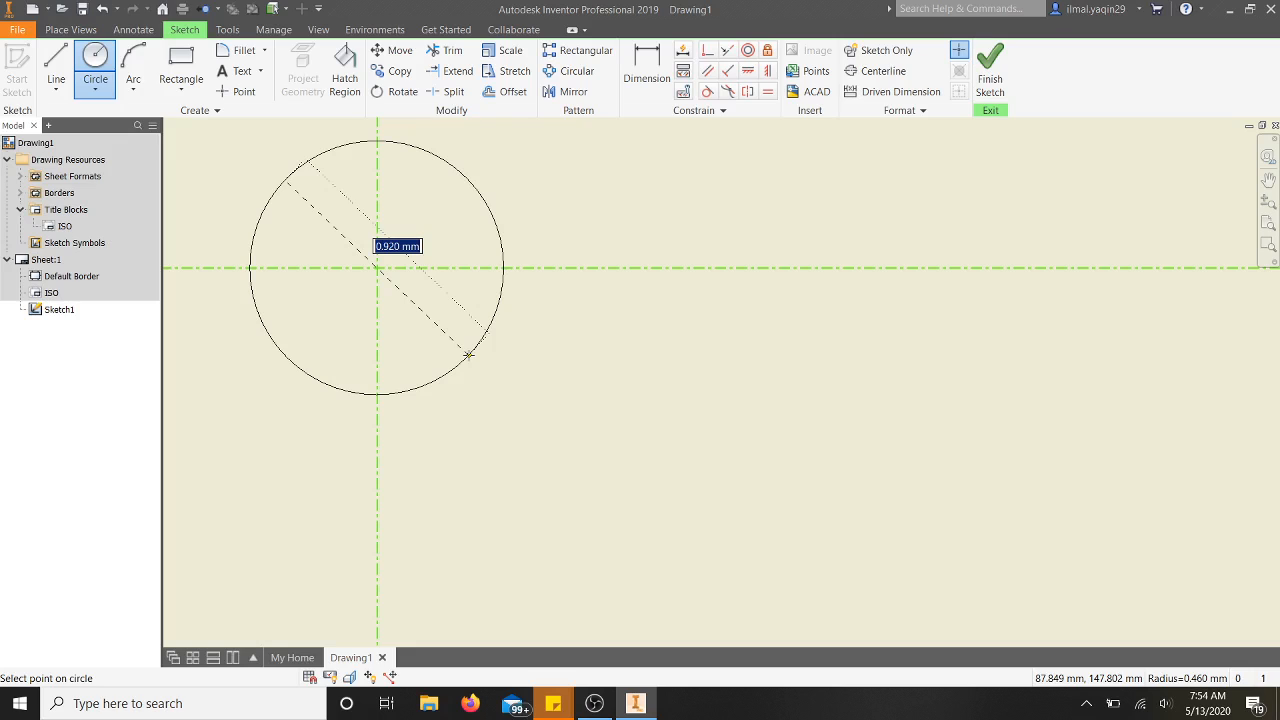
{"action": "type", "text": "4"}
{"action": "type", "text": "00"}
{"action": "key", "text": "Return"}
Draw a 30 mm diameter circle centred where the right vertical centerline crosses the horizontal centerline.
{"action": "scroll", "coordinate": [469, 355], "scroll_direction": "up", "scroll_amount": 4}
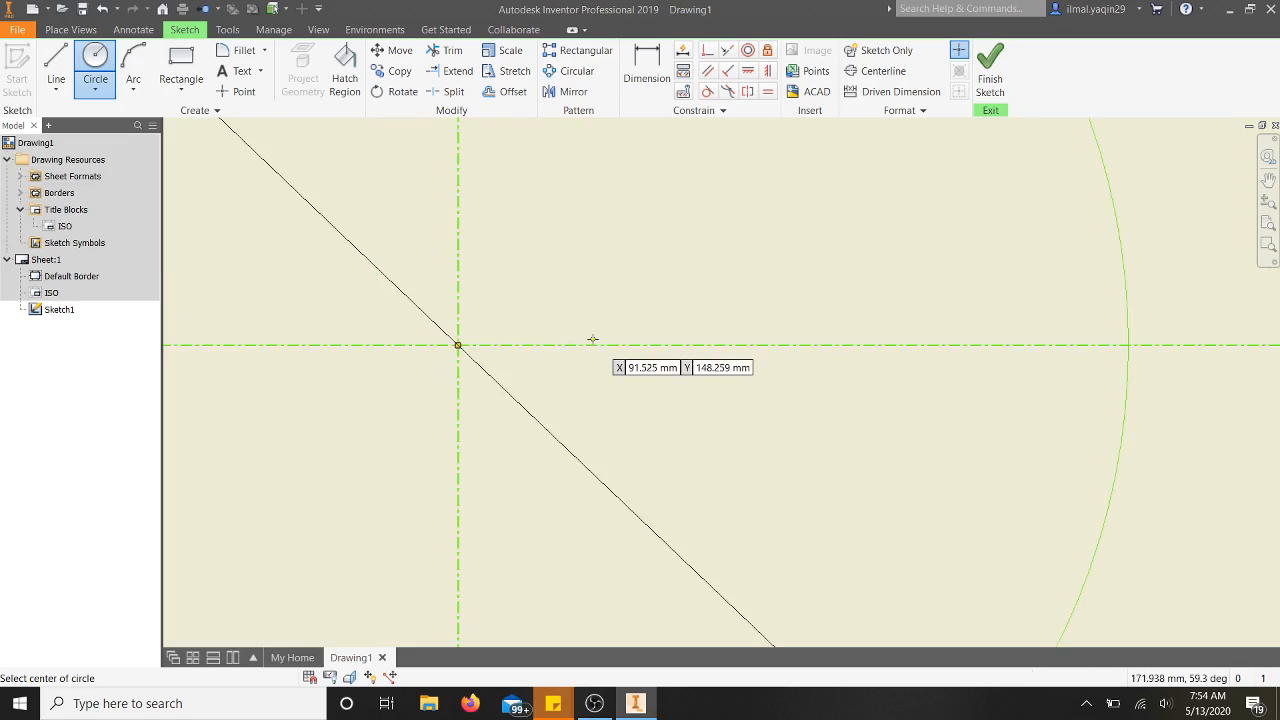
{"action": "scroll", "coordinate": [592, 340], "scroll_direction": "down", "scroll_amount": 7}
{"action": "scroll", "coordinate": [557, 356], "scroll_direction": "up", "scroll_amount": 4}
{"action": "scroll", "coordinate": [557, 356], "scroll_direction": "up", "scroll_amount": 5}
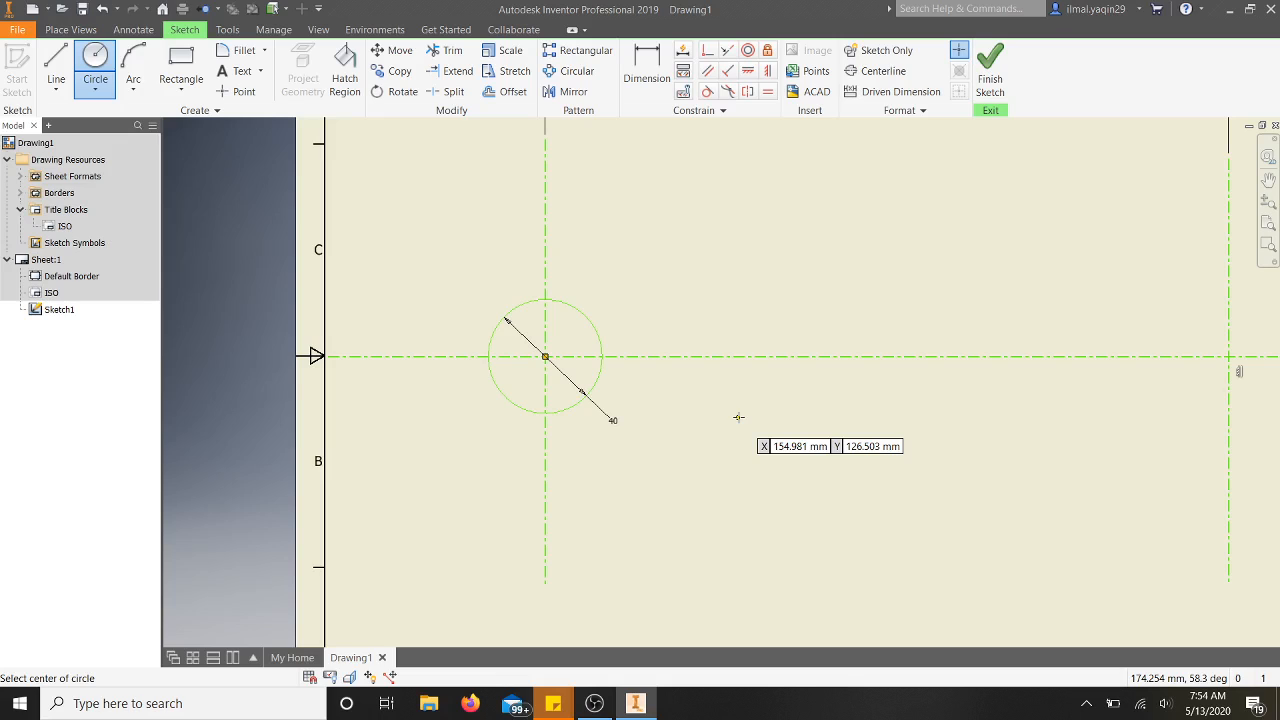
{"action": "left_click", "coordinate": [1237, 371]}
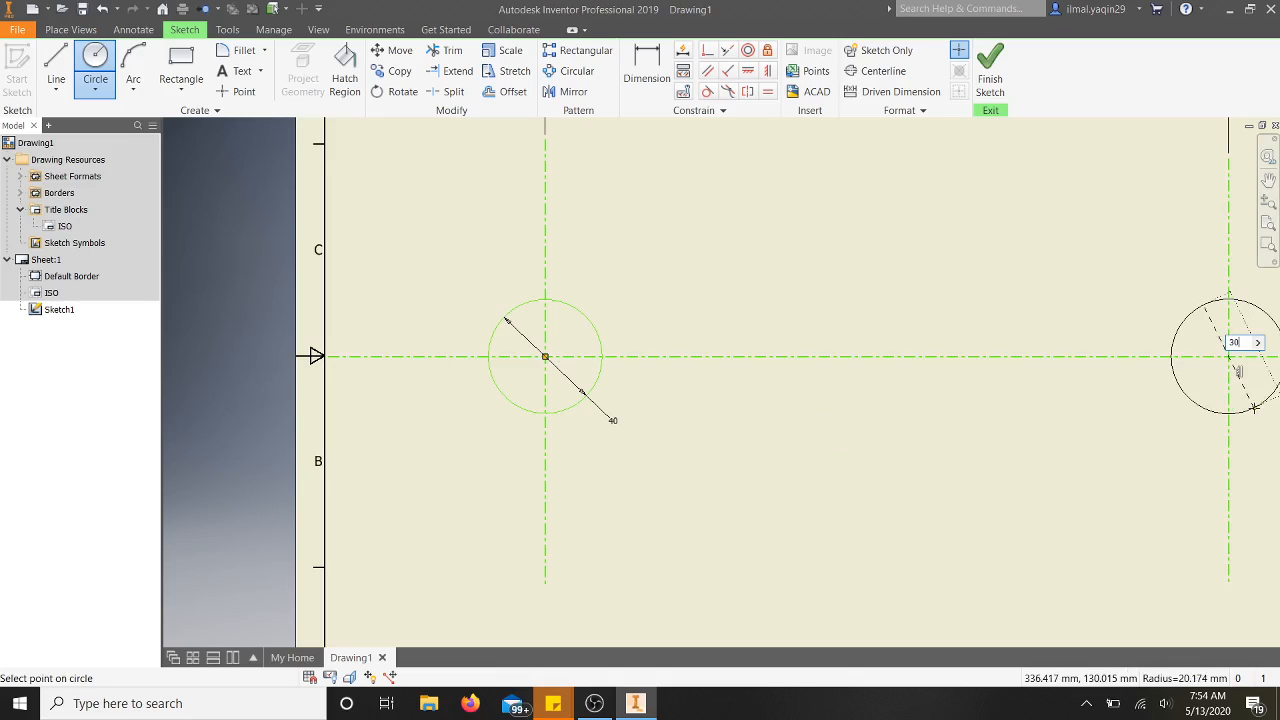
{"action": "type", "text": "30"}
{"action": "key", "text": "Return"}
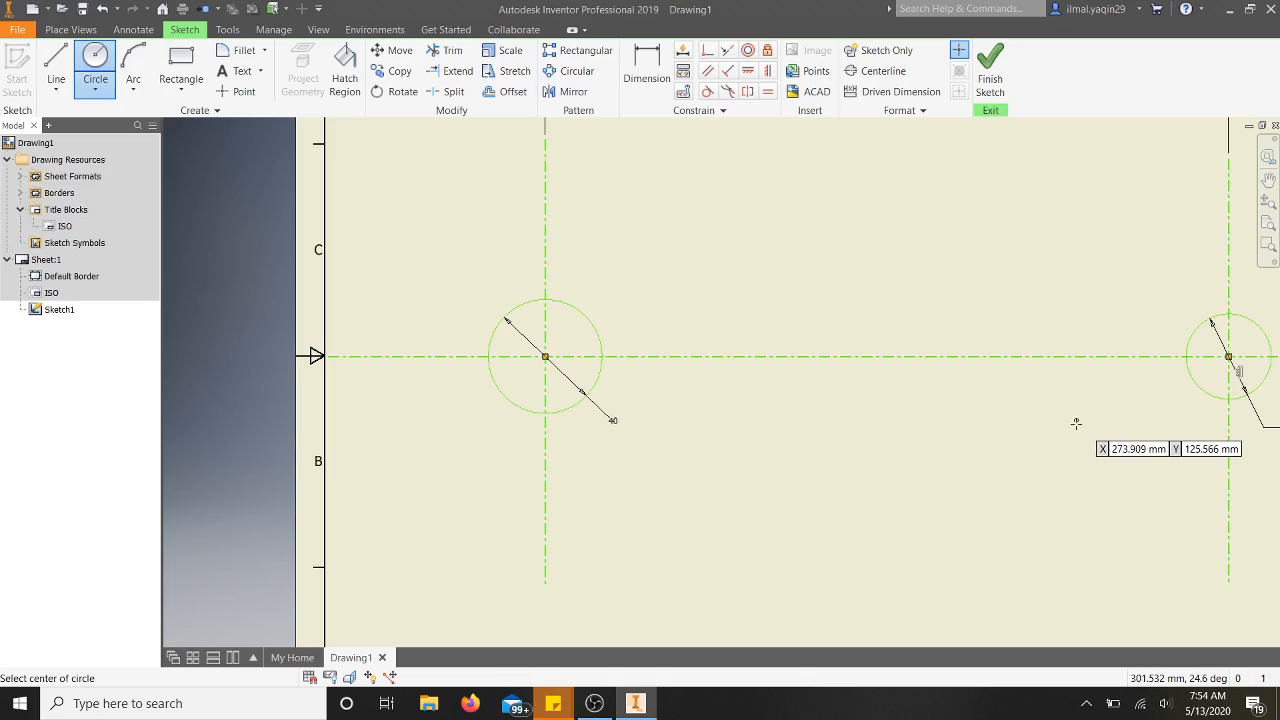
Draw a 44 mm diameter circle concentric with the 40 mm circle on the left vertical centerline.
{"action": "scroll", "coordinate": [1076, 423], "scroll_direction": "up", "scroll_amount": 3}
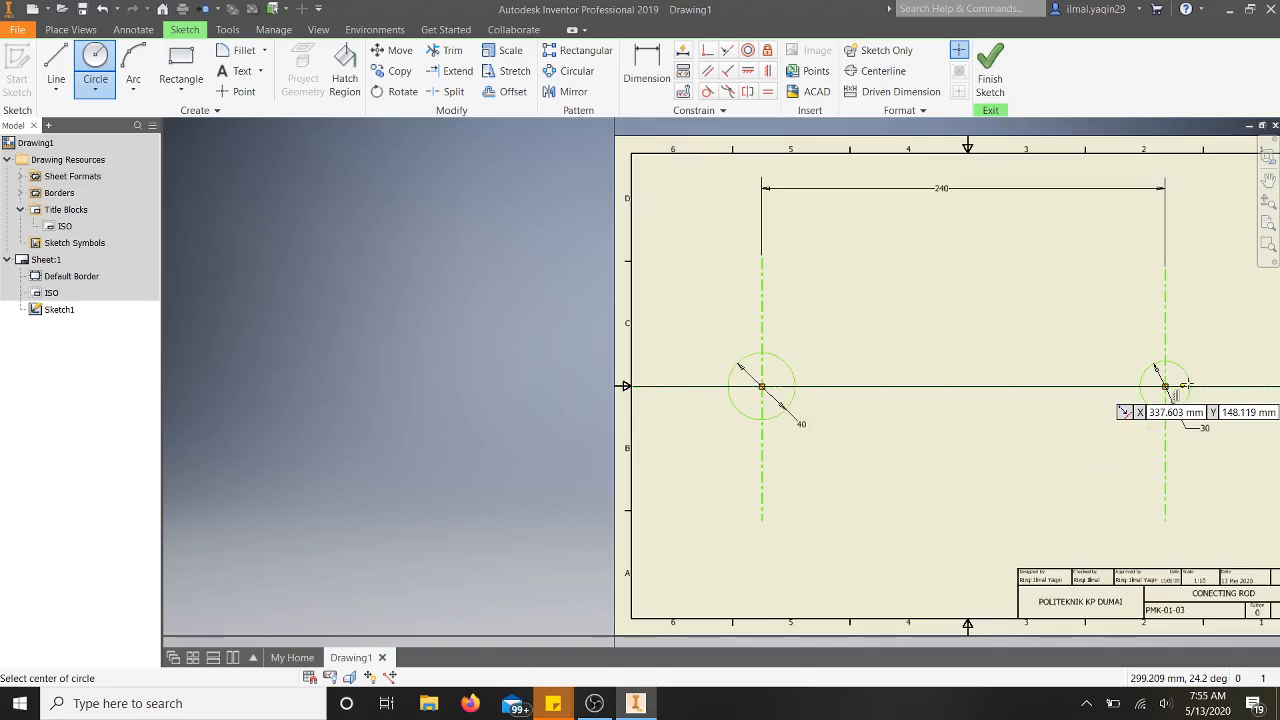
{"action": "scroll", "coordinate": [1225, 354], "scroll_direction": "down", "scroll_amount": 3}
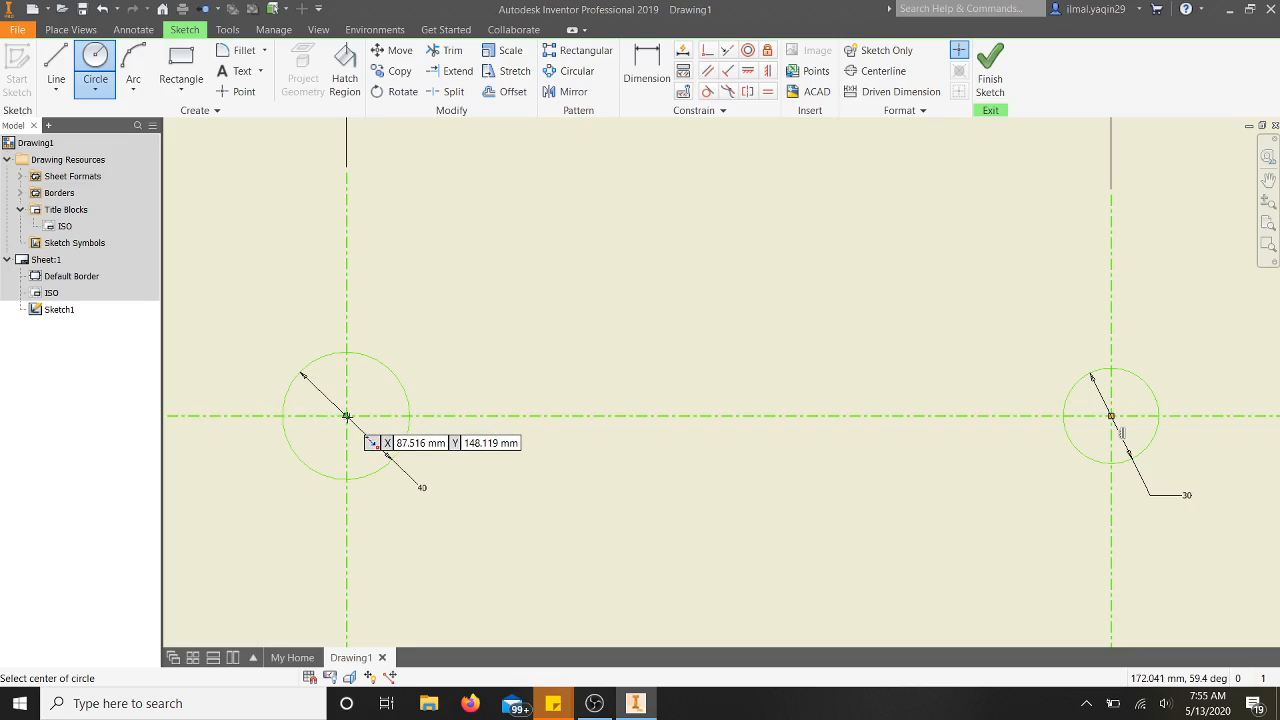
{"action": "left_click", "coordinate": [346, 416]}
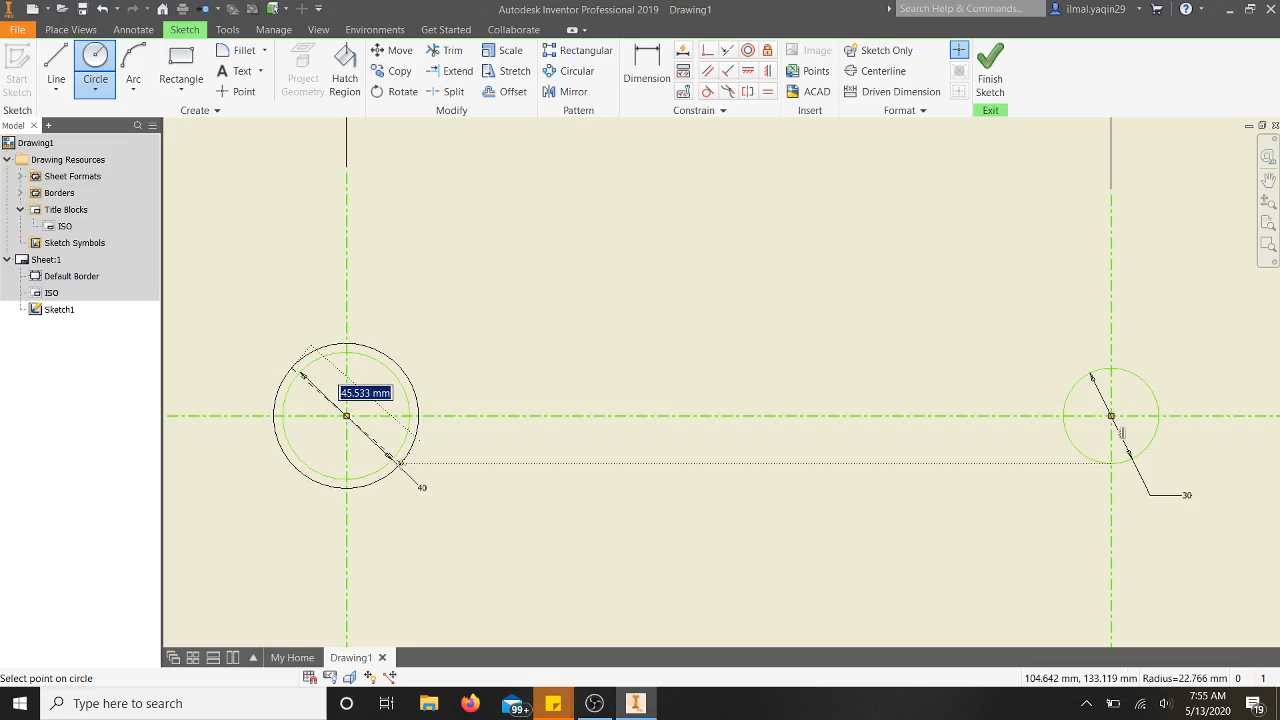
{"action": "type", "text": "44"}
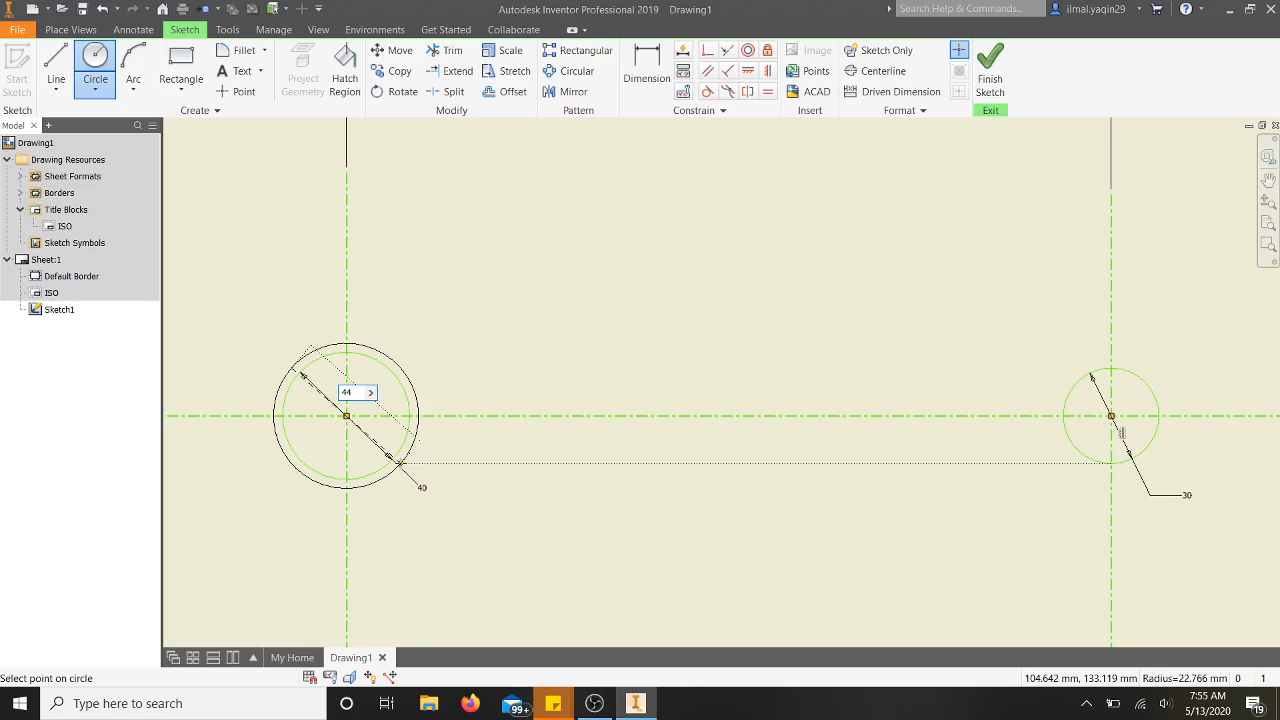
{"action": "key", "text": "Return"}
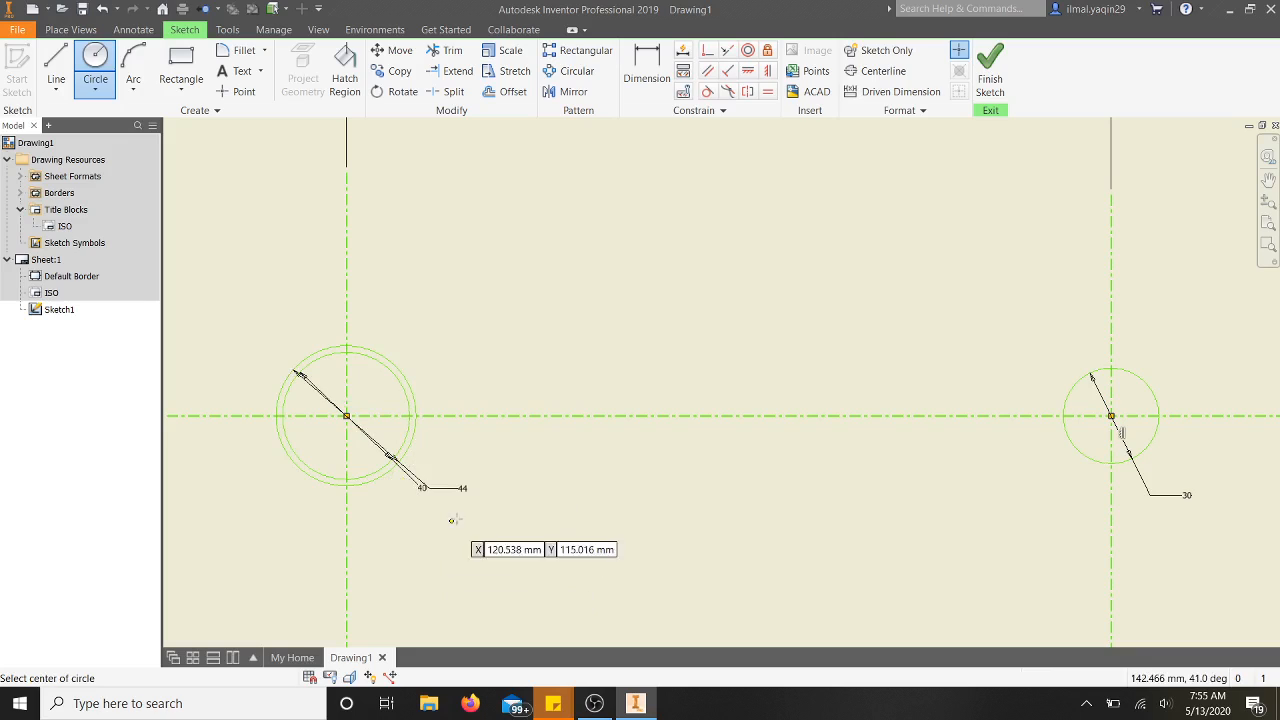
{"action": "key", "text": "Escape"}
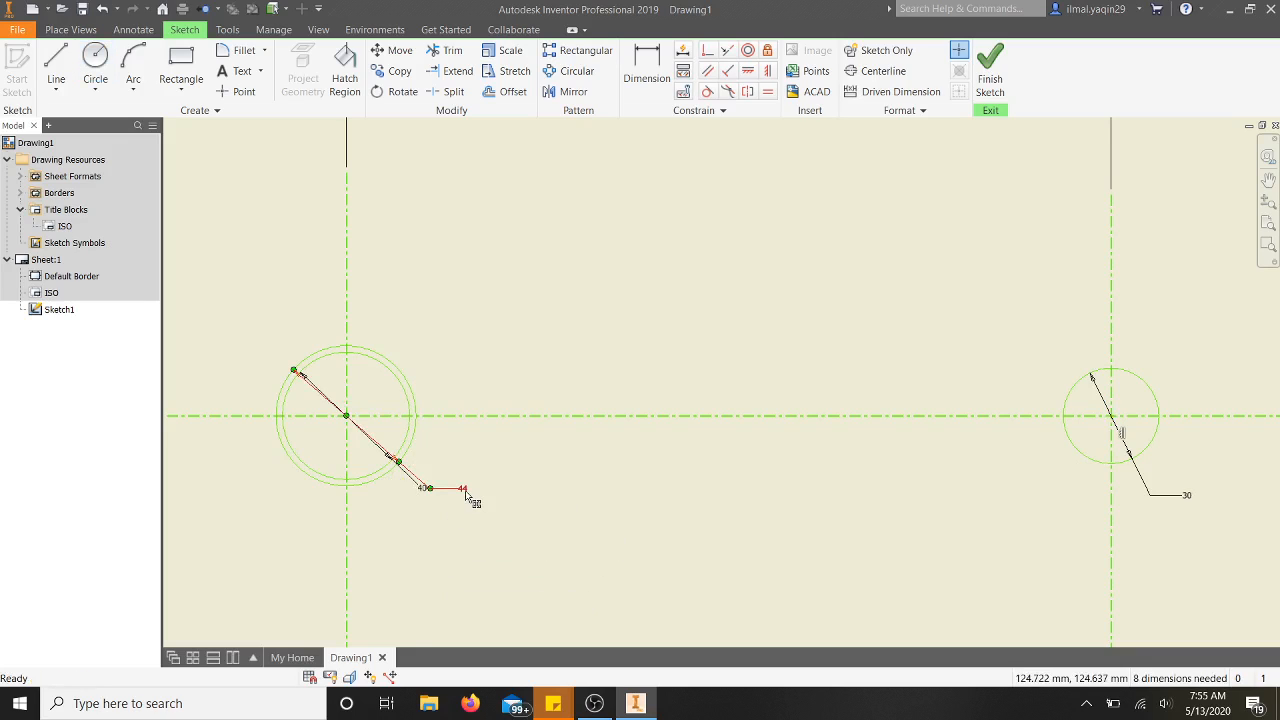
Set the diameter of the outer circle on the left vertical centerline to 45 mm.
{"action": "double_click", "coordinate": [463, 489]}
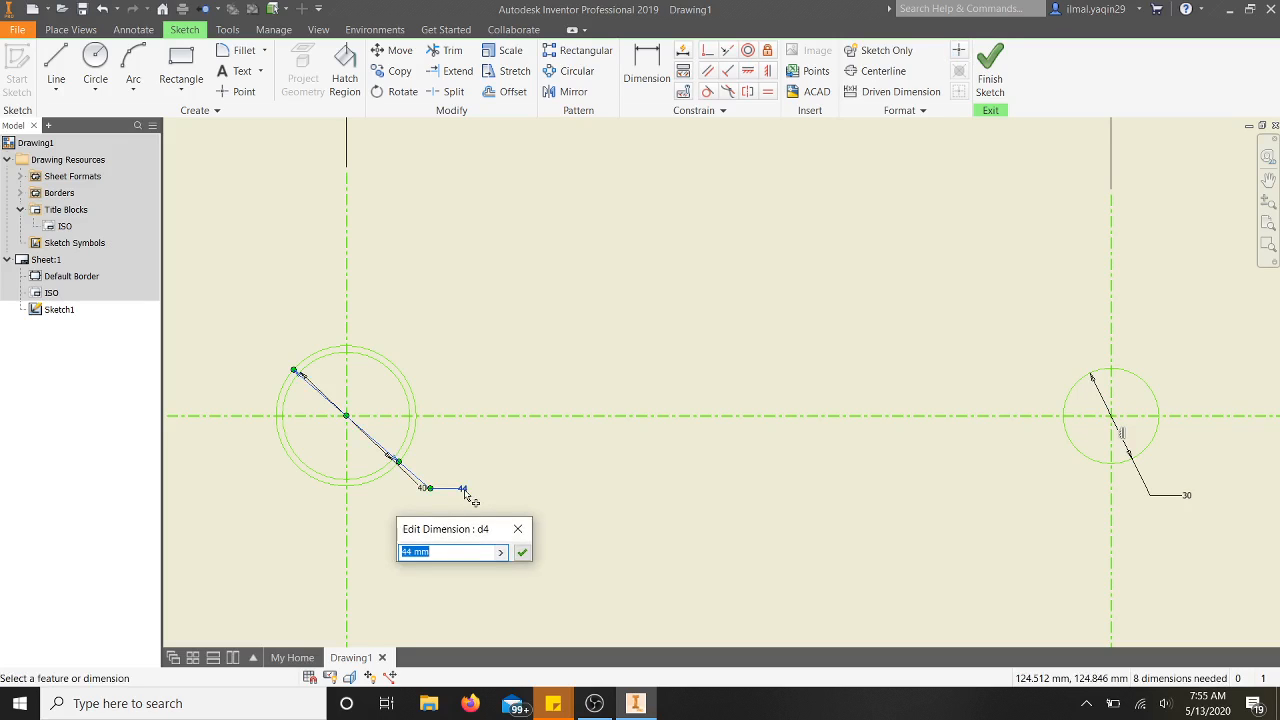
{"action": "type", "text": "45"}
{"action": "key", "text": "Return"}
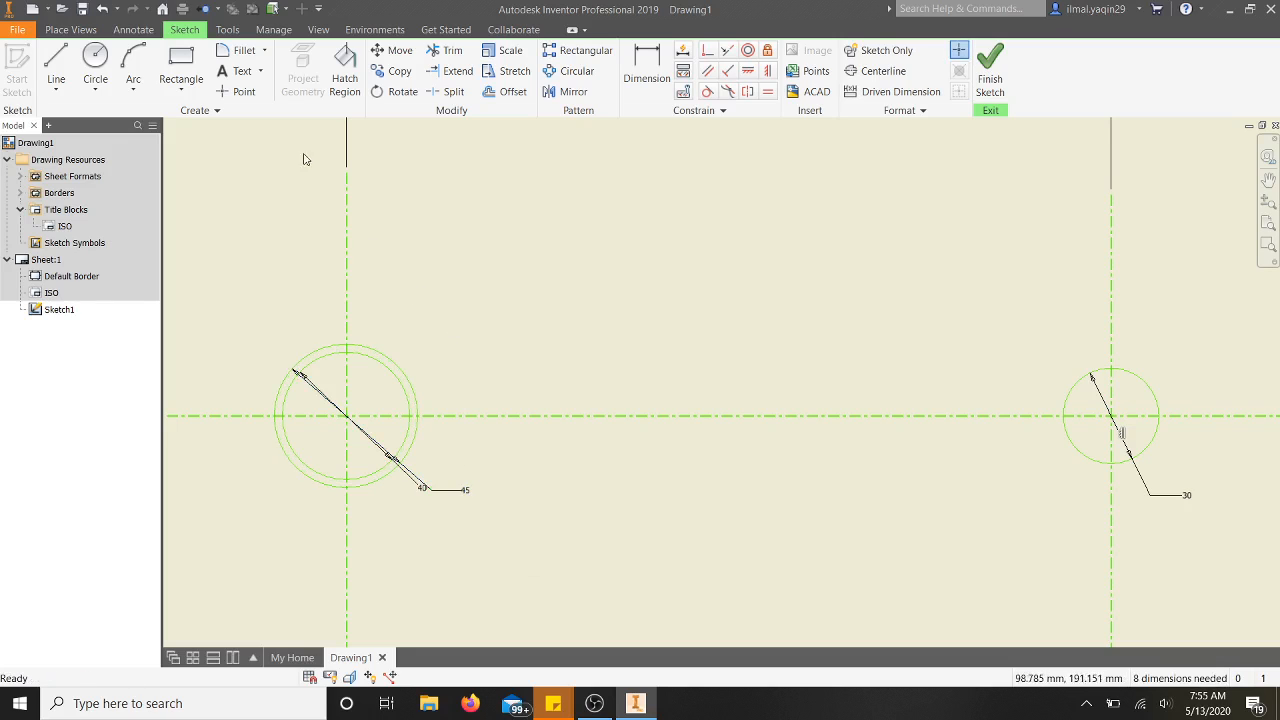
Draw a 47 mm diameter circle concentric with the 40 mm and 45 mm circles.
{"action": "left_click", "coordinate": [96, 60]}
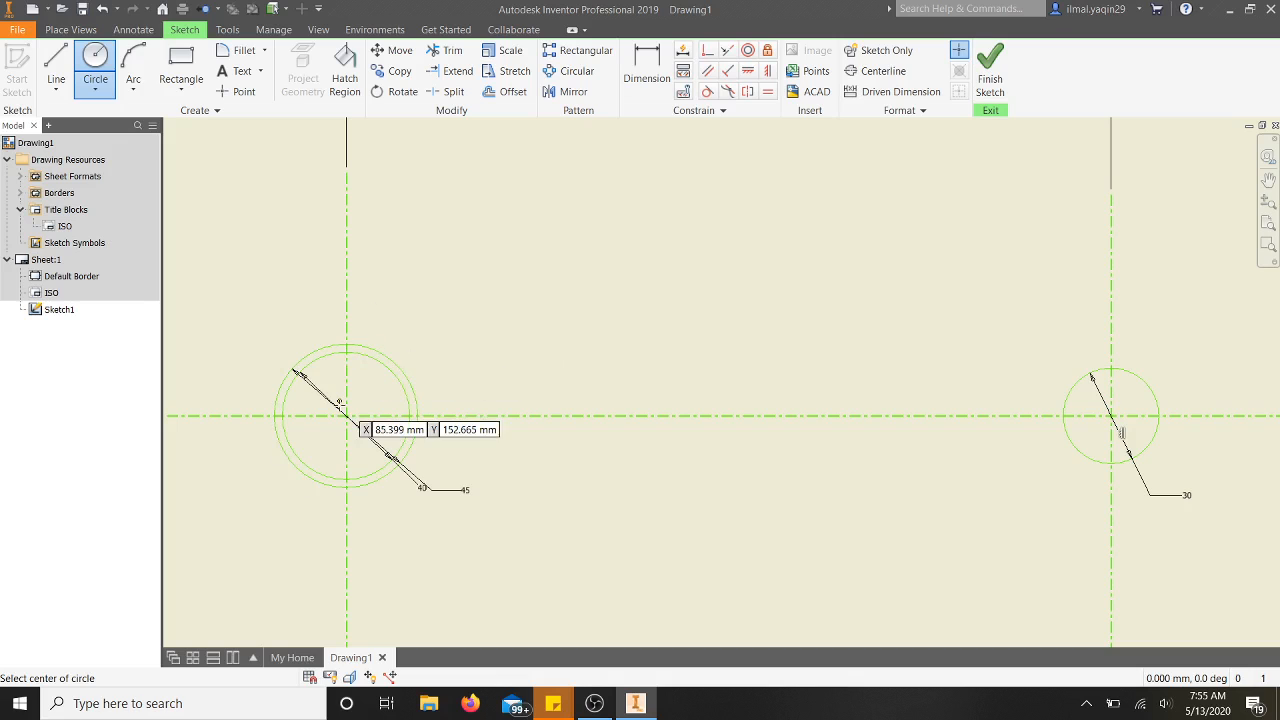
{"action": "left_click", "coordinate": [345, 414]}
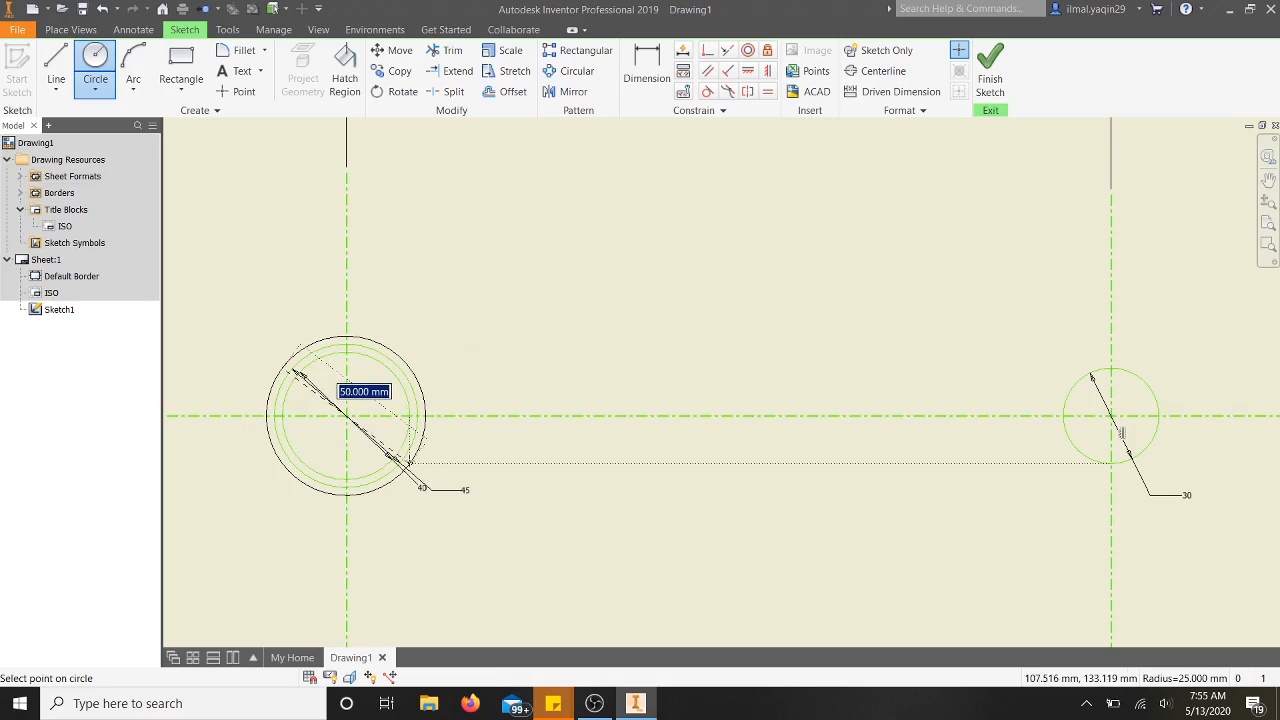
{"action": "type", "text": "47"}
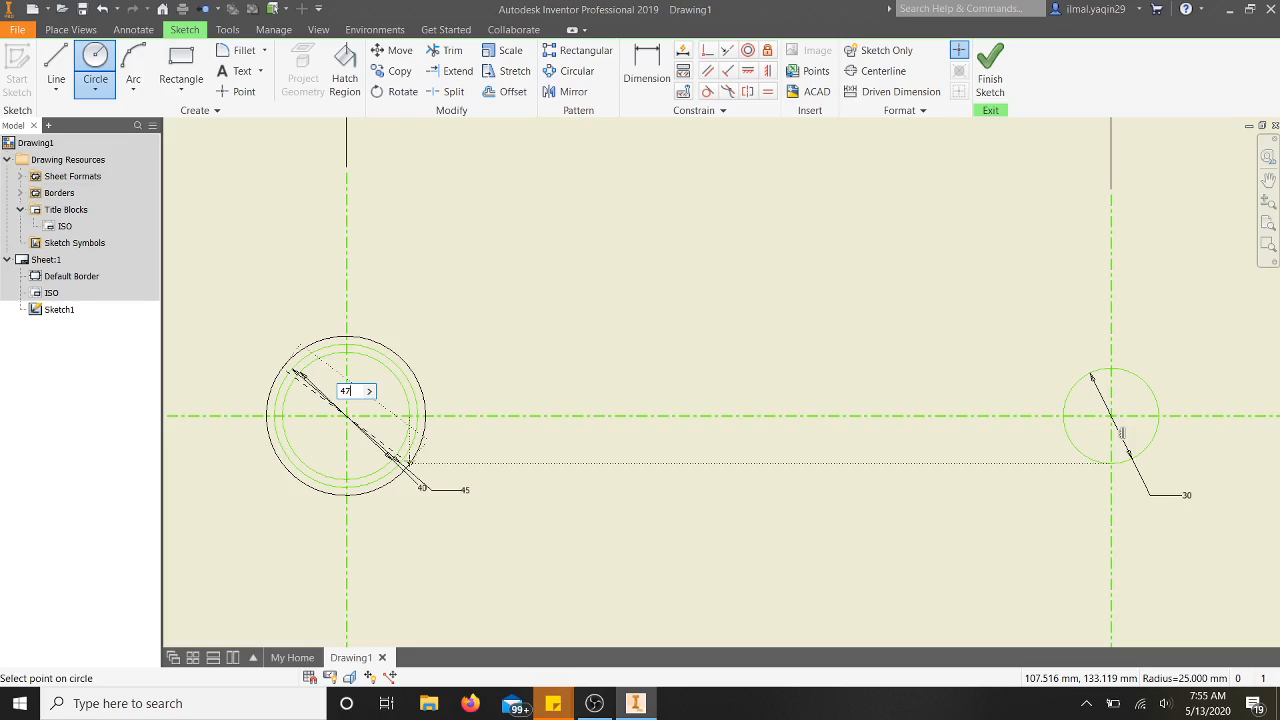
{"action": "key", "text": "Return"}
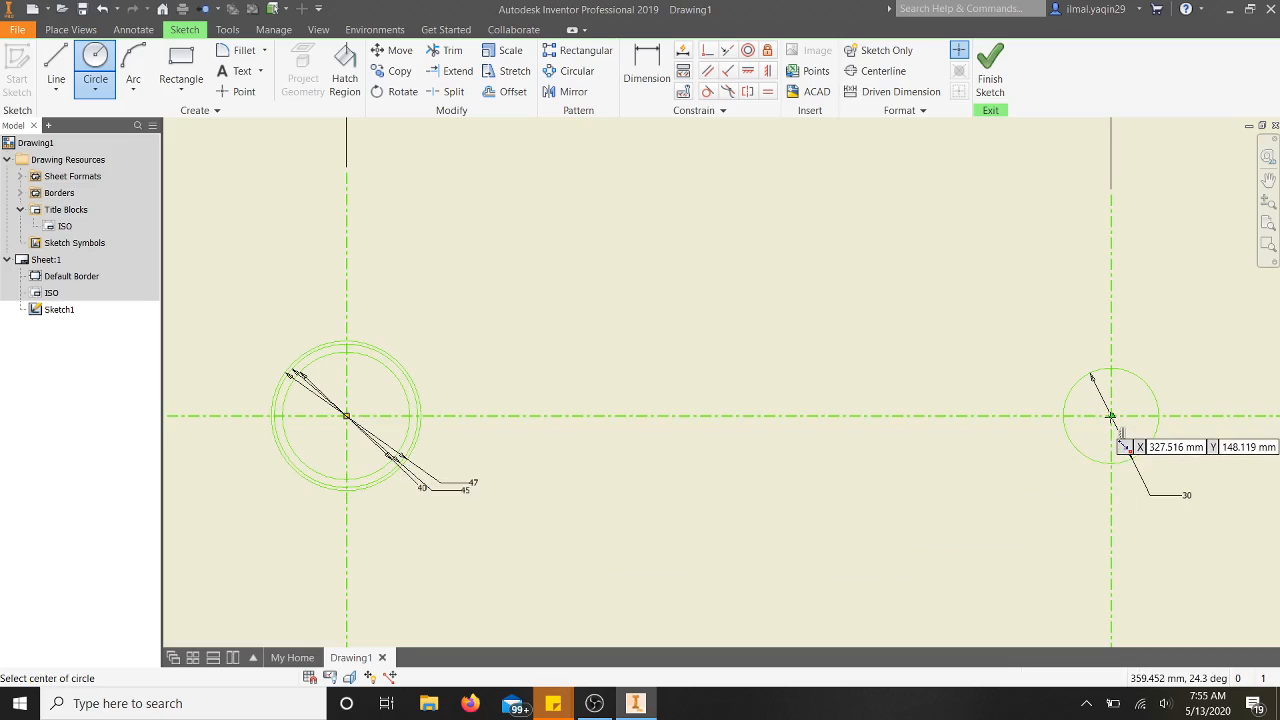
Draw a 34 mm diameter circle concentric with the 30 mm circle on the right vertical centerline.
{"action": "left_click", "coordinate": [1112, 418]}
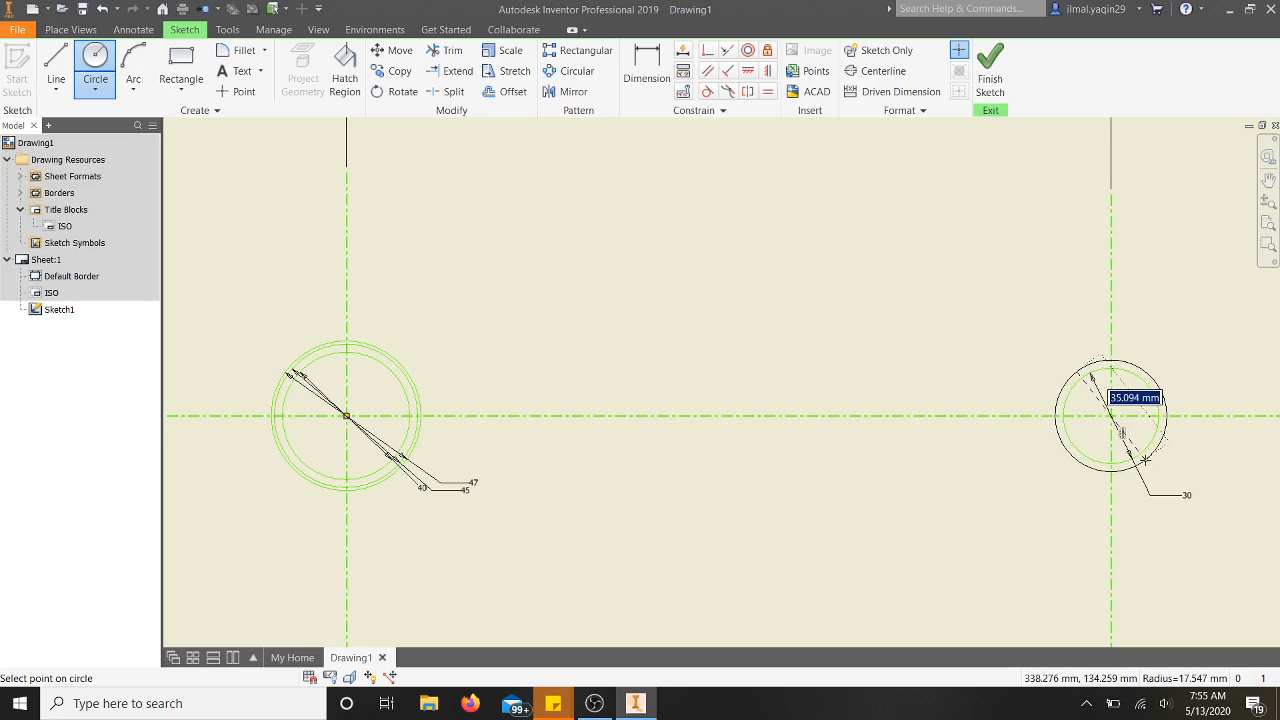
{"action": "type", "text": "3"}
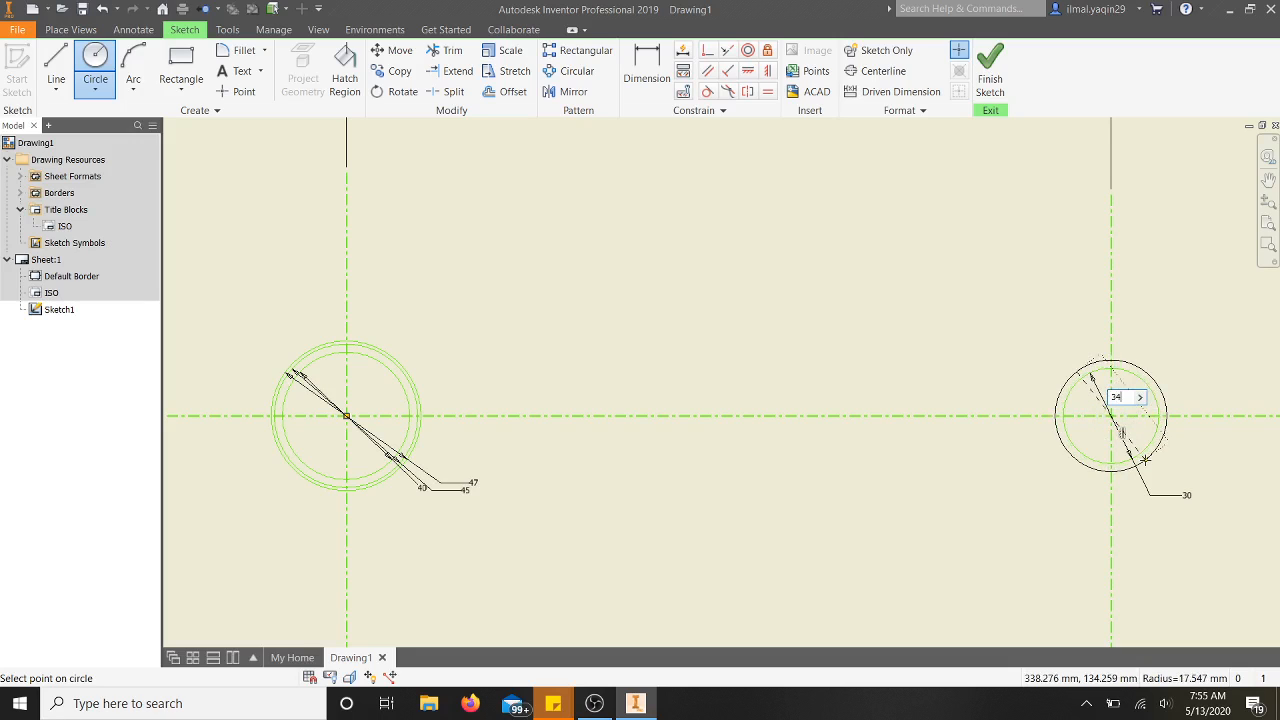
{"action": "type", "text": "4"}
{"action": "key", "text": "Return"}
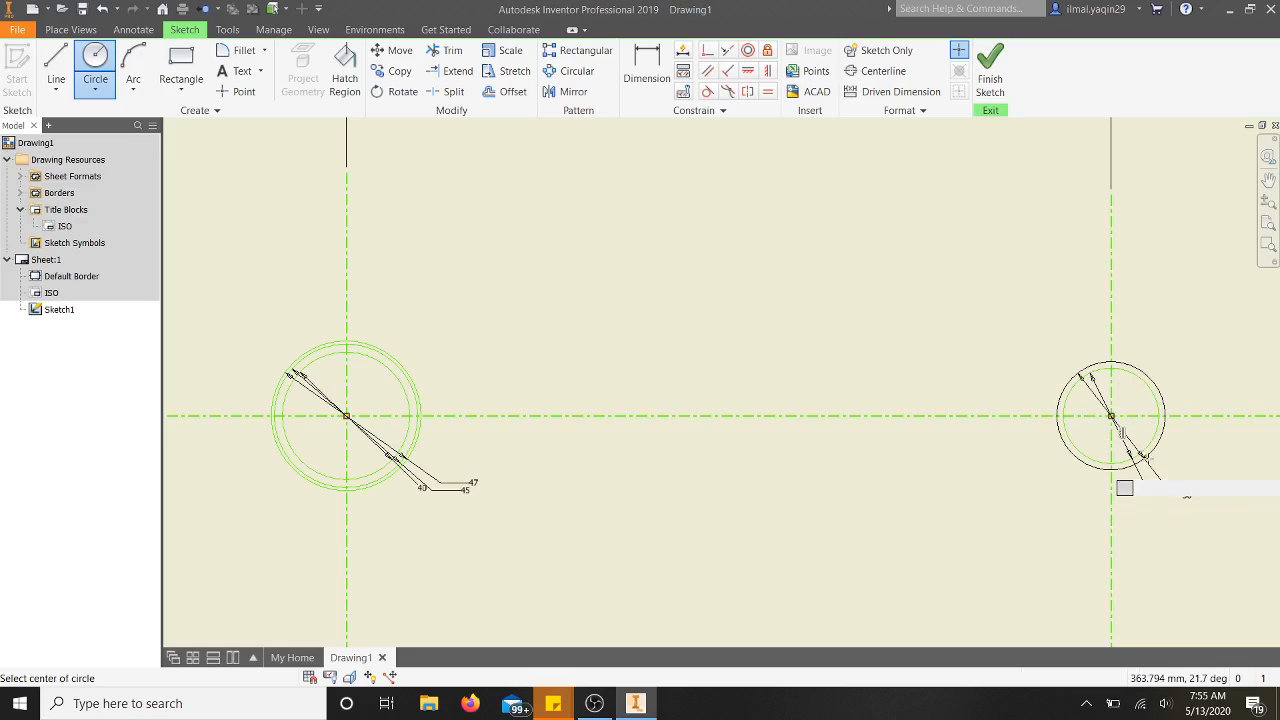
Draw a 35.5 mm diameter circle concentric with the 30 mm and 34 mm circles.
{"action": "left_click", "coordinate": [1112, 416]}
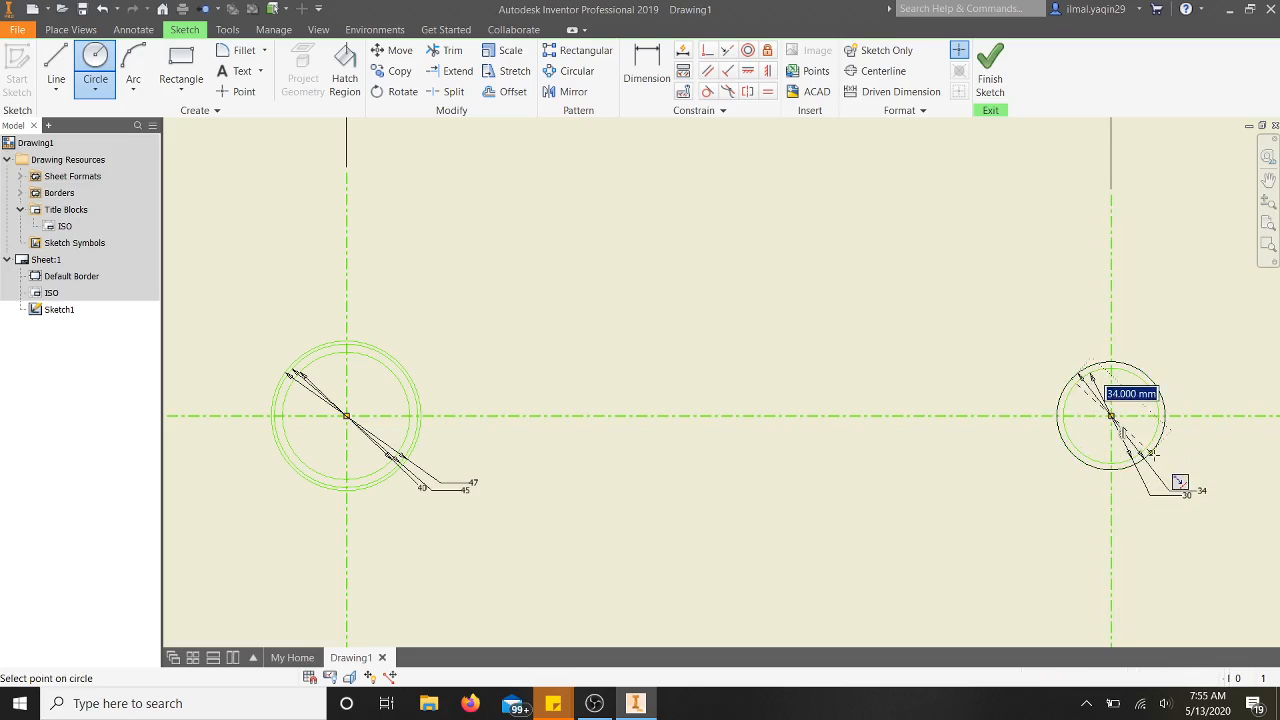
{"action": "type", "text": "35.5"}
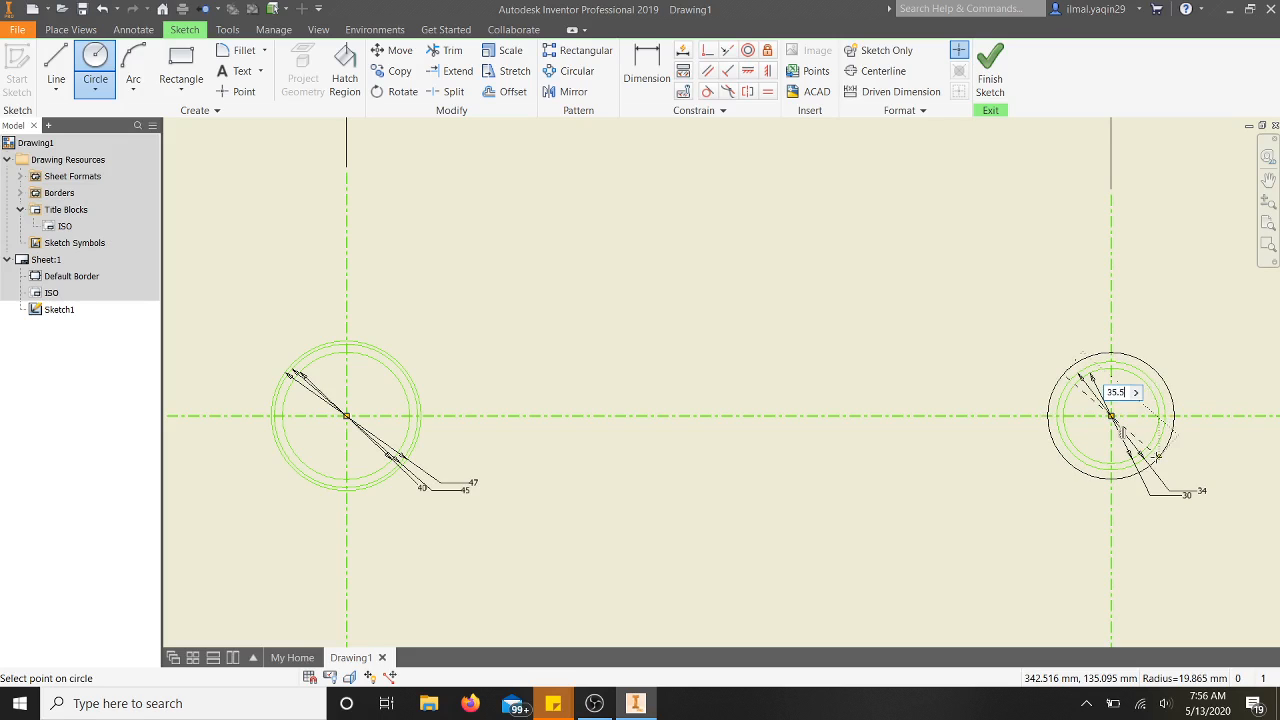
{"action": "key", "text": "Return"}
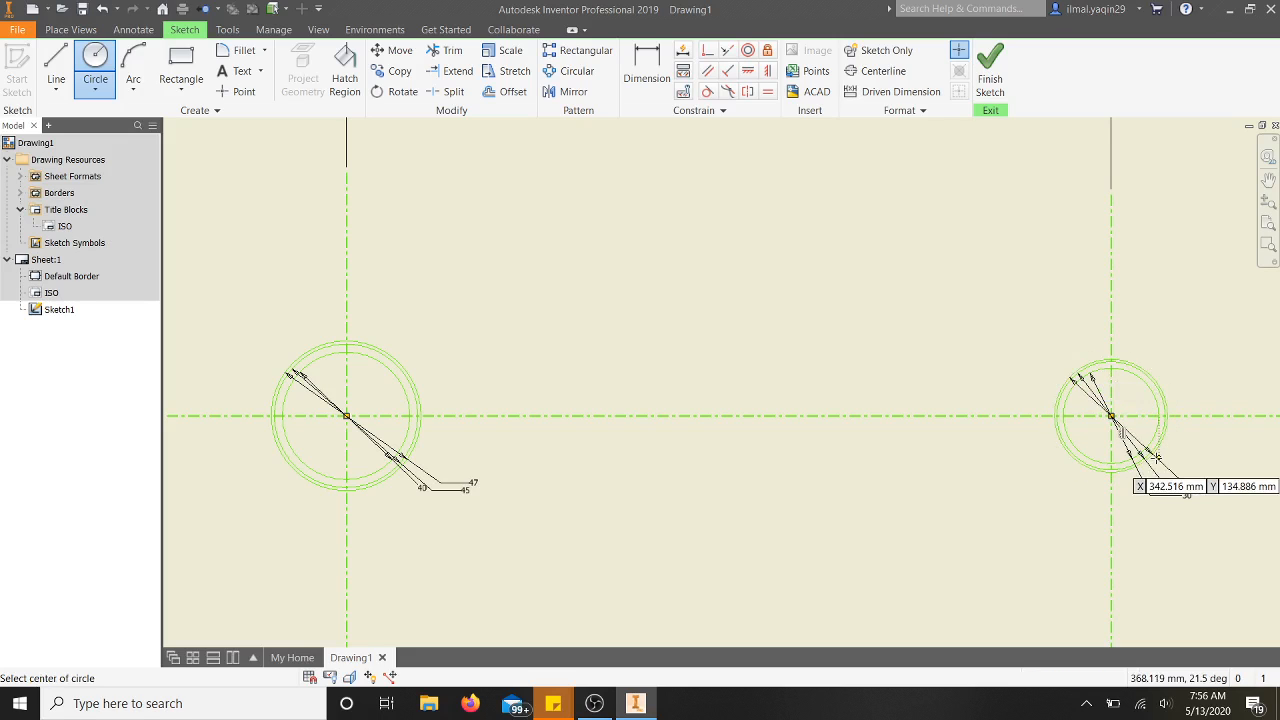
{"action": "key", "text": "Escape"}
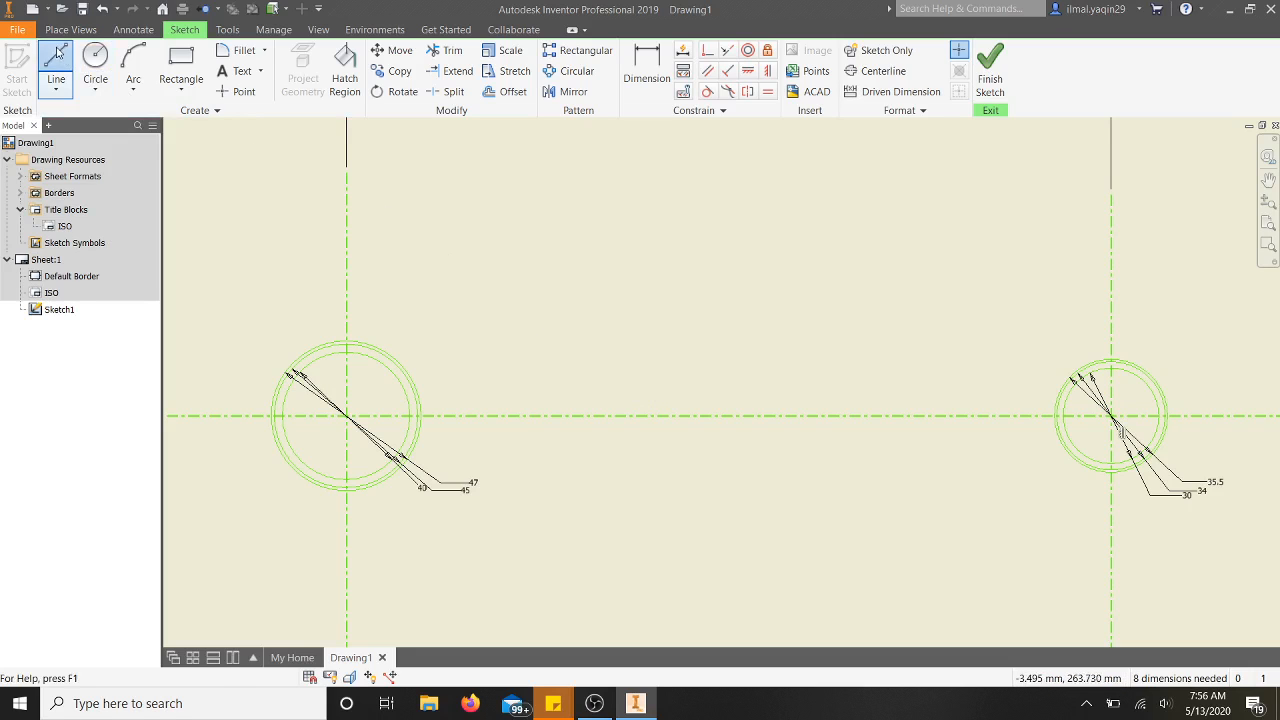
Draw a 30 mm horizontal line towards the small end, starting where the 47 mm circle's top meets the left vertical centerline.
{"action": "left_click", "coordinate": [56, 58]}
{"action": "scroll", "coordinate": [341, 339], "scroll_direction": "down", "scroll_amount": 5}
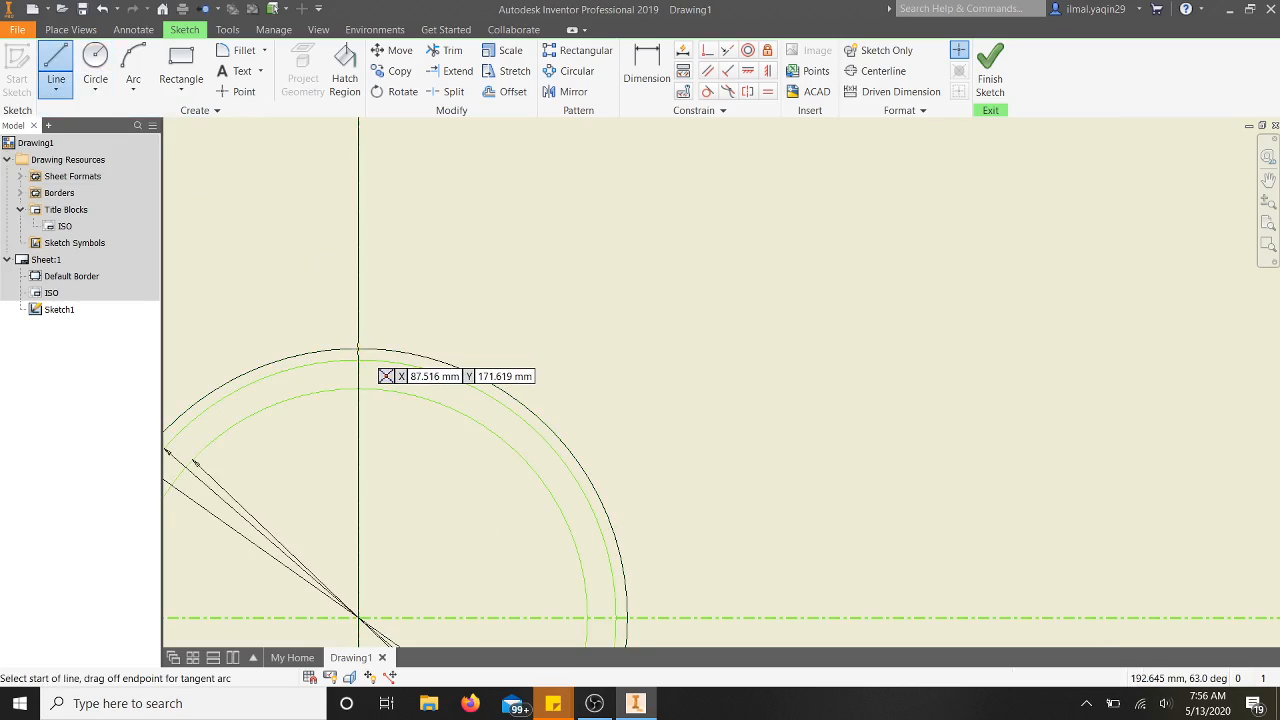
{"action": "left_click", "coordinate": [358, 350]}
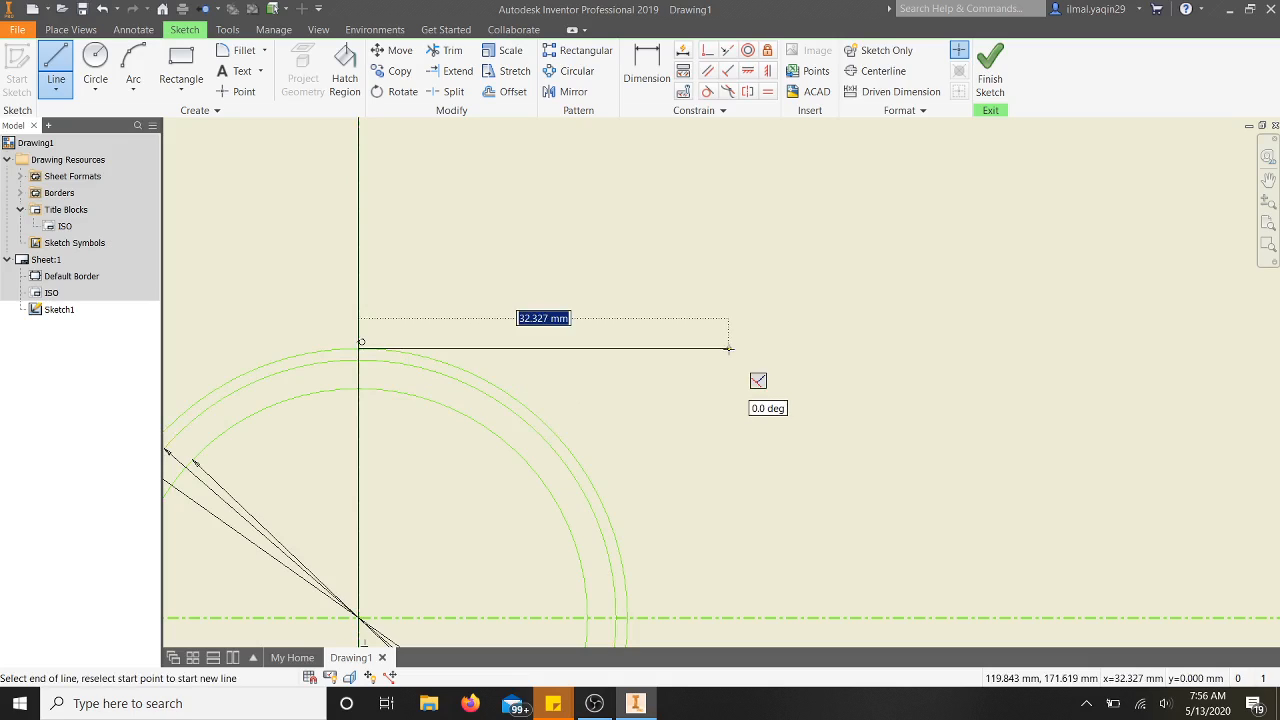
{"action": "type", "text": "30"}
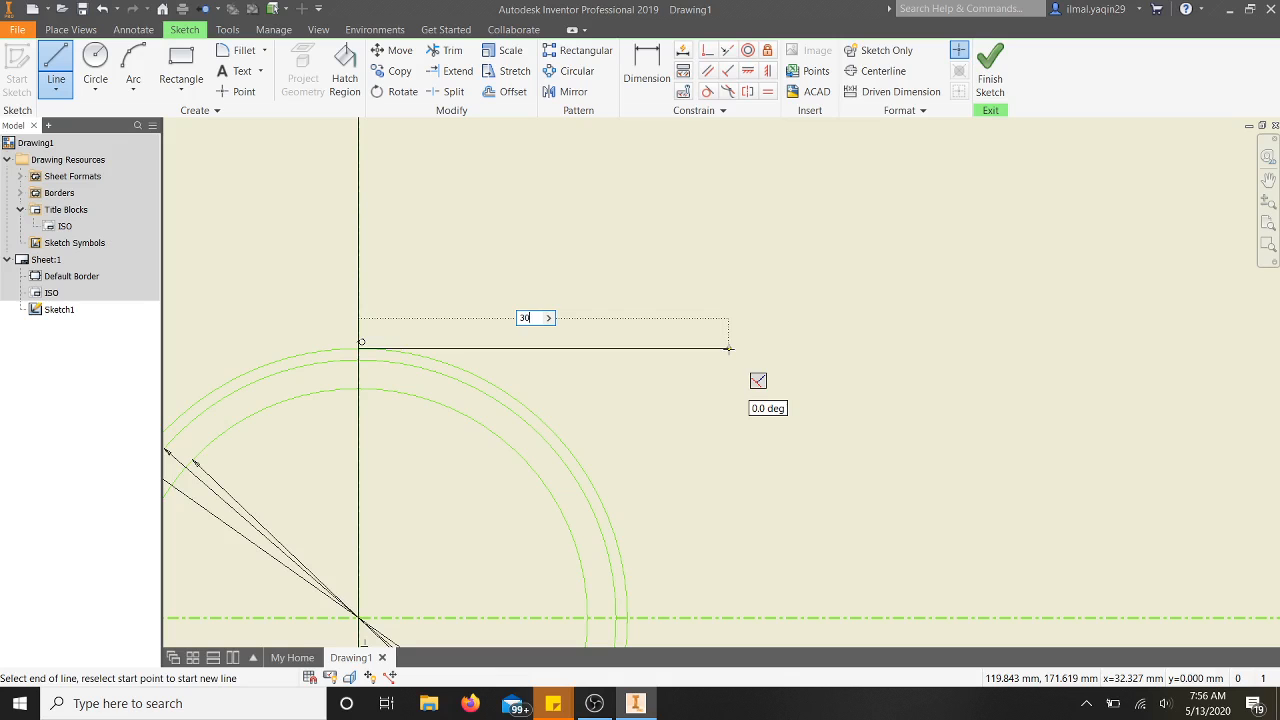
{"action": "key", "text": "Return"}
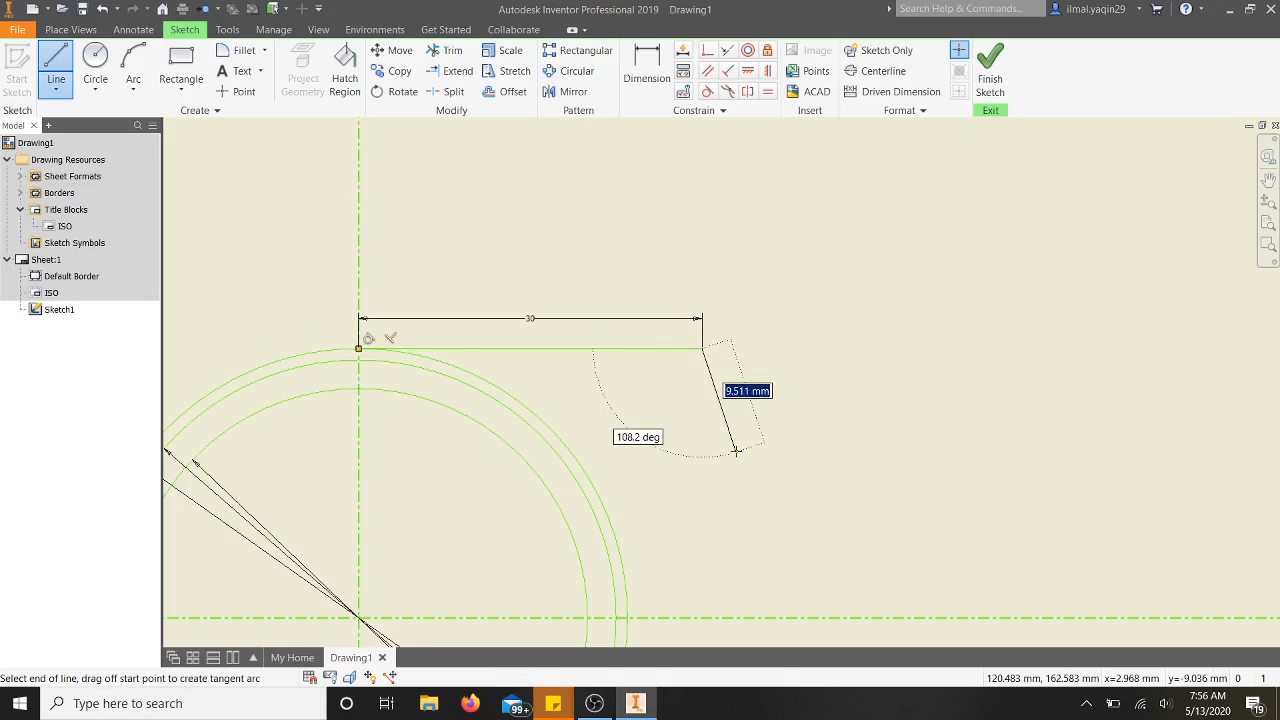
{"action": "key", "text": "Escape"}
Duplicate the 30 mm horizontal line and move the copy down between the original line and the horizontal centerline.
{"action": "scroll", "coordinate": [736, 454], "scroll_direction": "down", "scroll_amount": 5}
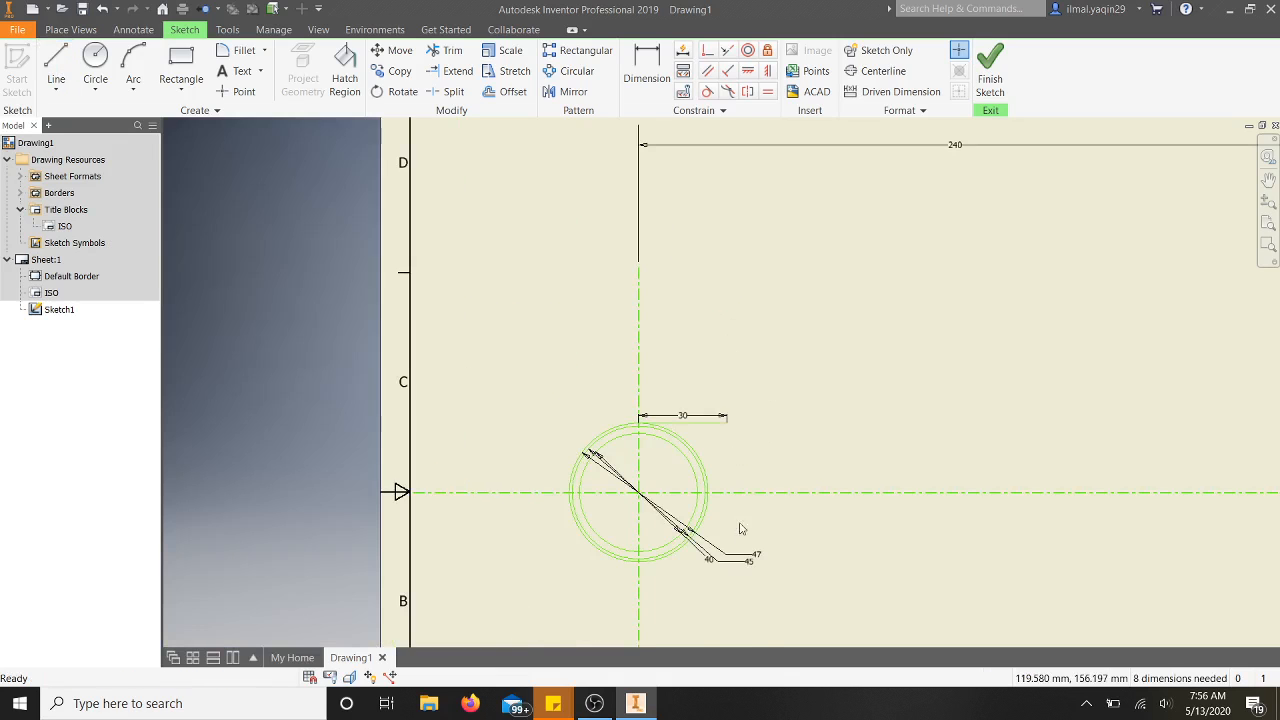
{"action": "left_click", "coordinate": [703, 427]}
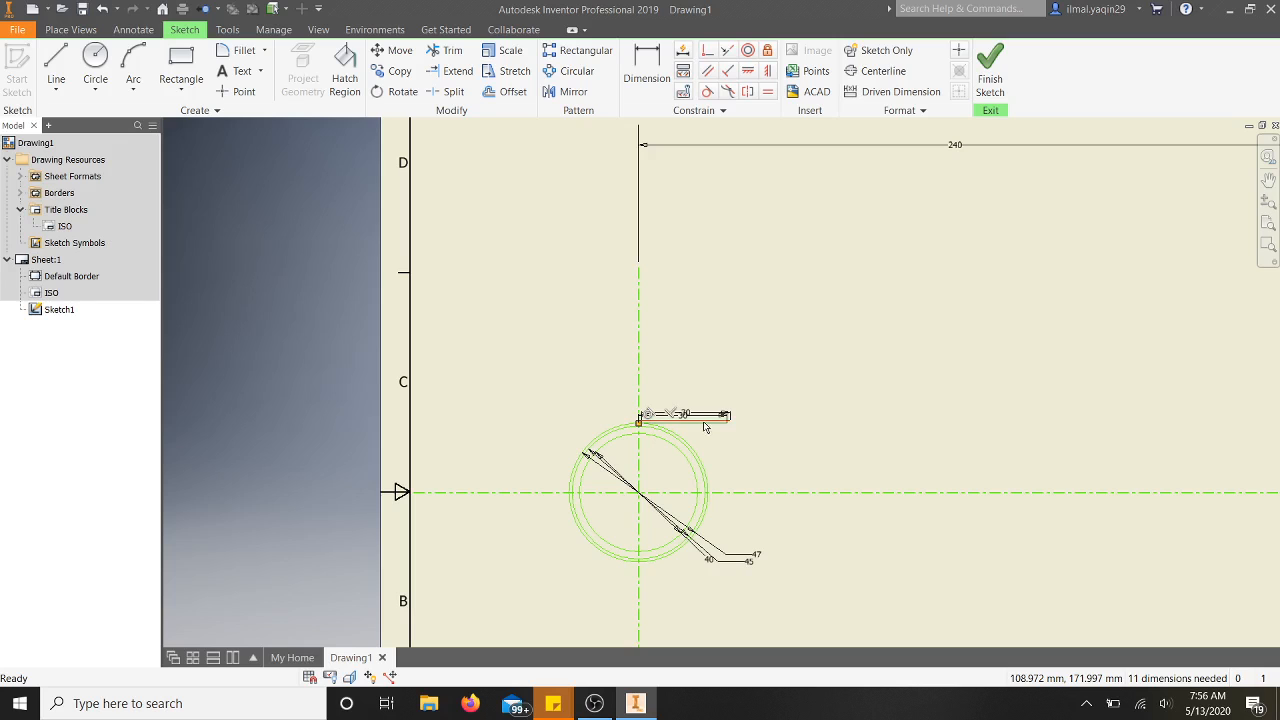
{"action": "left_click", "coordinate": [710, 472]}
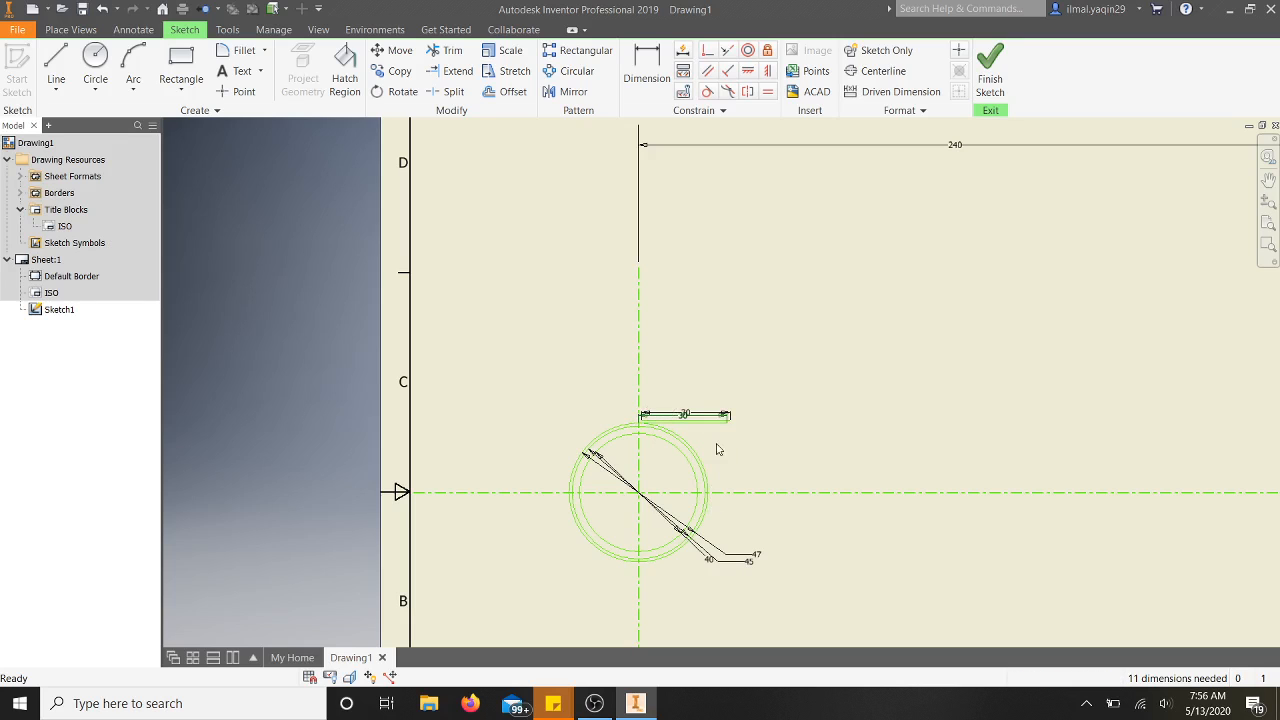
{"action": "scroll", "coordinate": [711, 436], "scroll_direction": "up", "scroll_amount": 4}
{"action": "scroll", "coordinate": [711, 436], "scroll_direction": "down", "scroll_amount": 7}
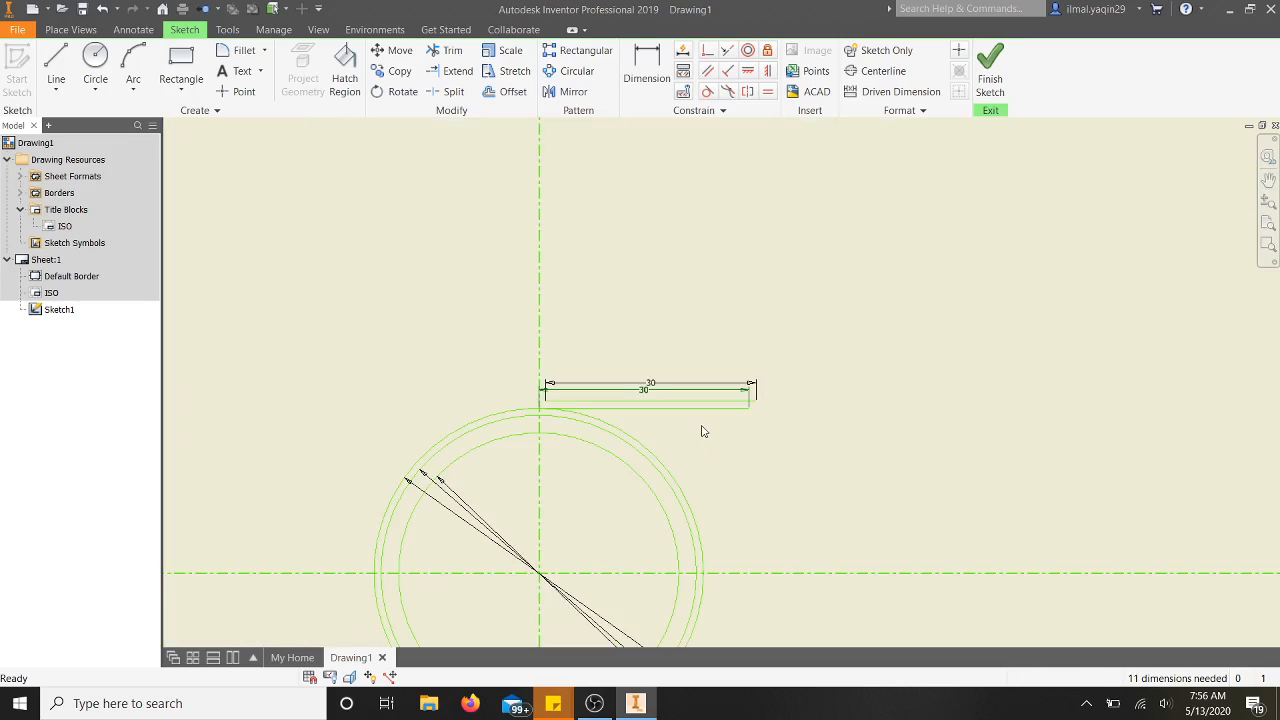
{"action": "left_click_drag", "start_coordinate": [697, 407], "coordinate": [716, 518]}
{"action": "scroll", "coordinate": [712, 470], "scroll_direction": "down", "scroll_amount": 2}
{"action": "scroll", "coordinate": [711, 466], "scroll_direction": "up", "scroll_amount": 3}
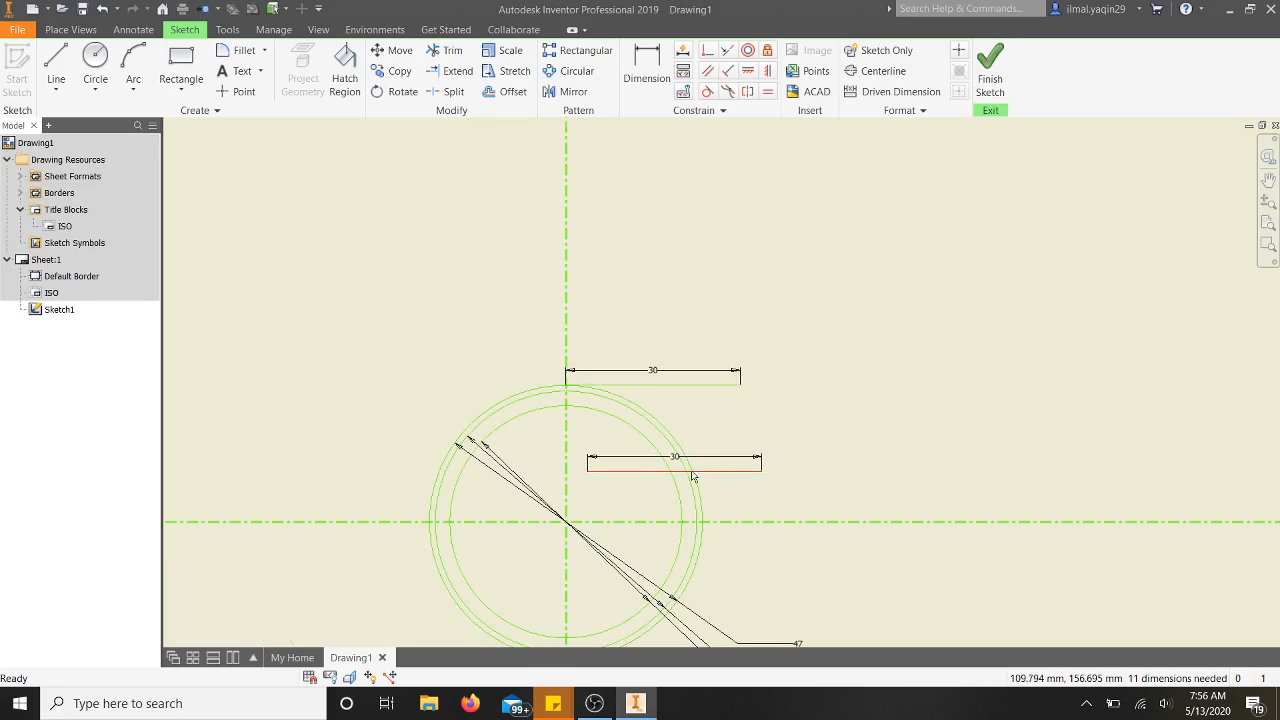
Align the right endpoints of the two 30 mm lines by dimensioning their horizontal offset and setting it to 0 mm.
{"action": "left_click", "coordinate": [647, 66]}
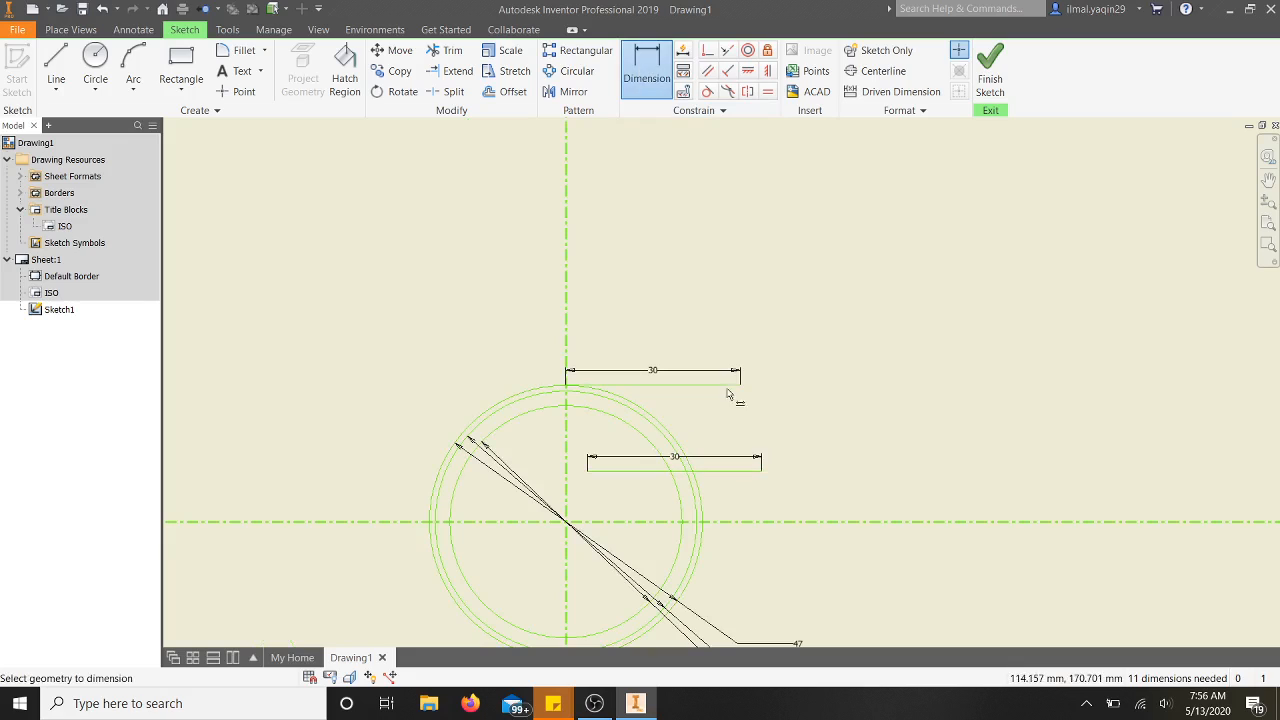
{"action": "left_click", "coordinate": [758, 444]}
{"action": "left_click", "coordinate": [752, 338]}
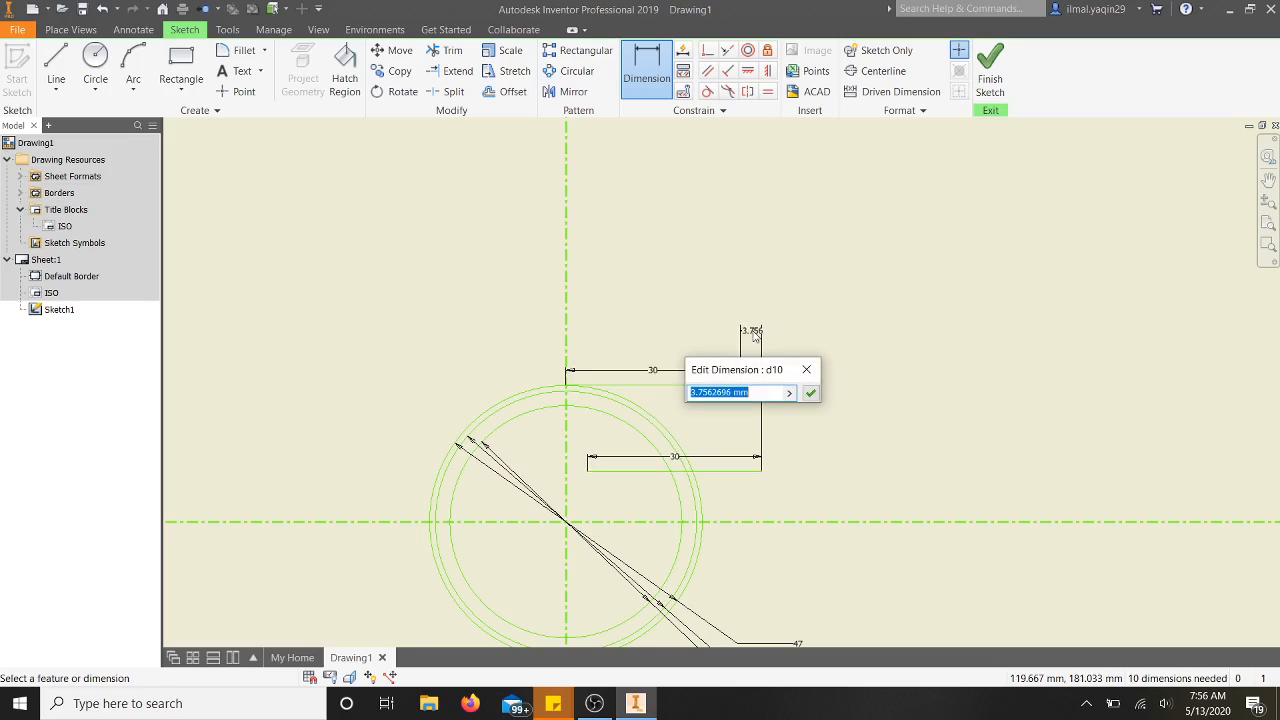
{"action": "type", "text": "0"}
{"action": "key", "text": "Return"}
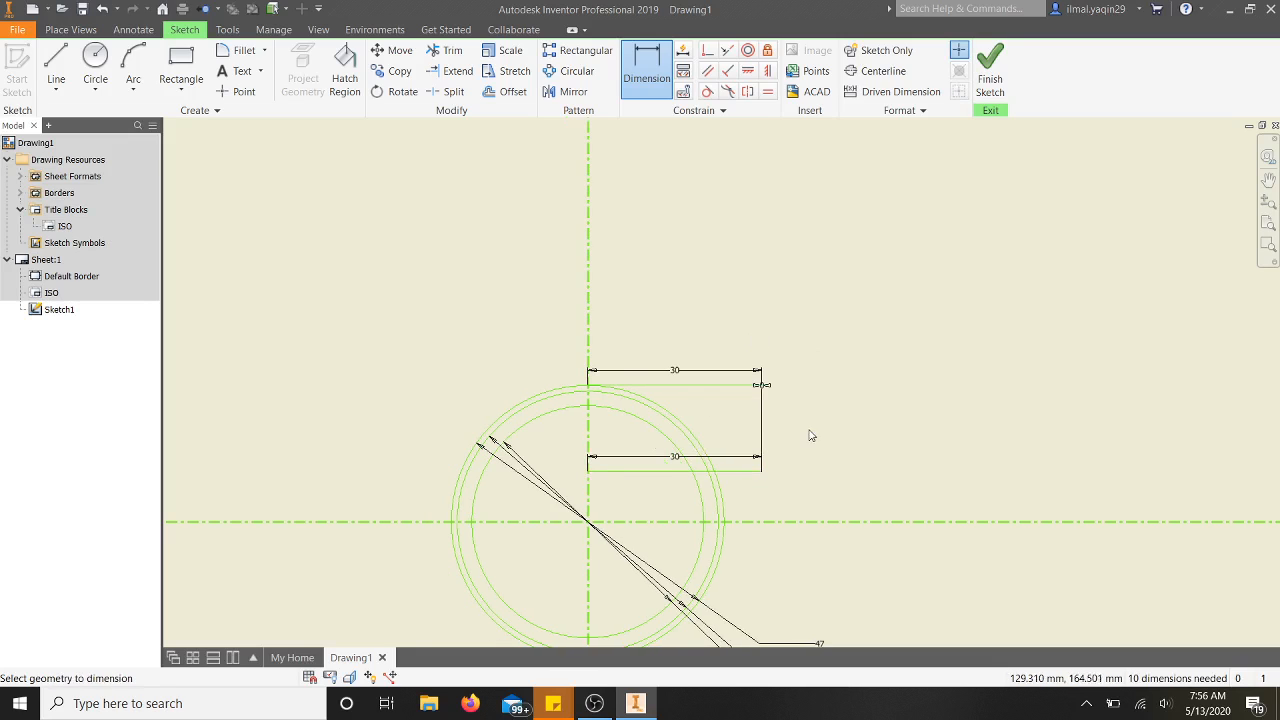
{"action": "left_click", "coordinate": [762, 430]}
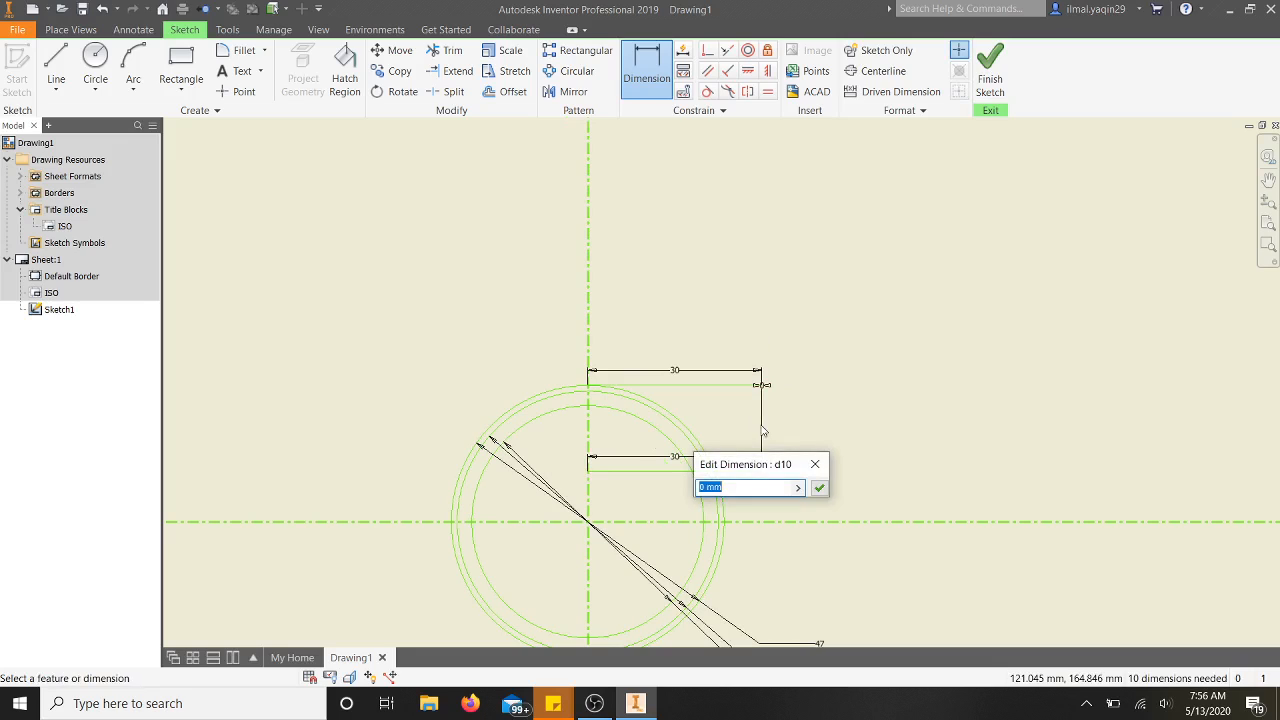
{"action": "left_click", "coordinate": [815, 463]}
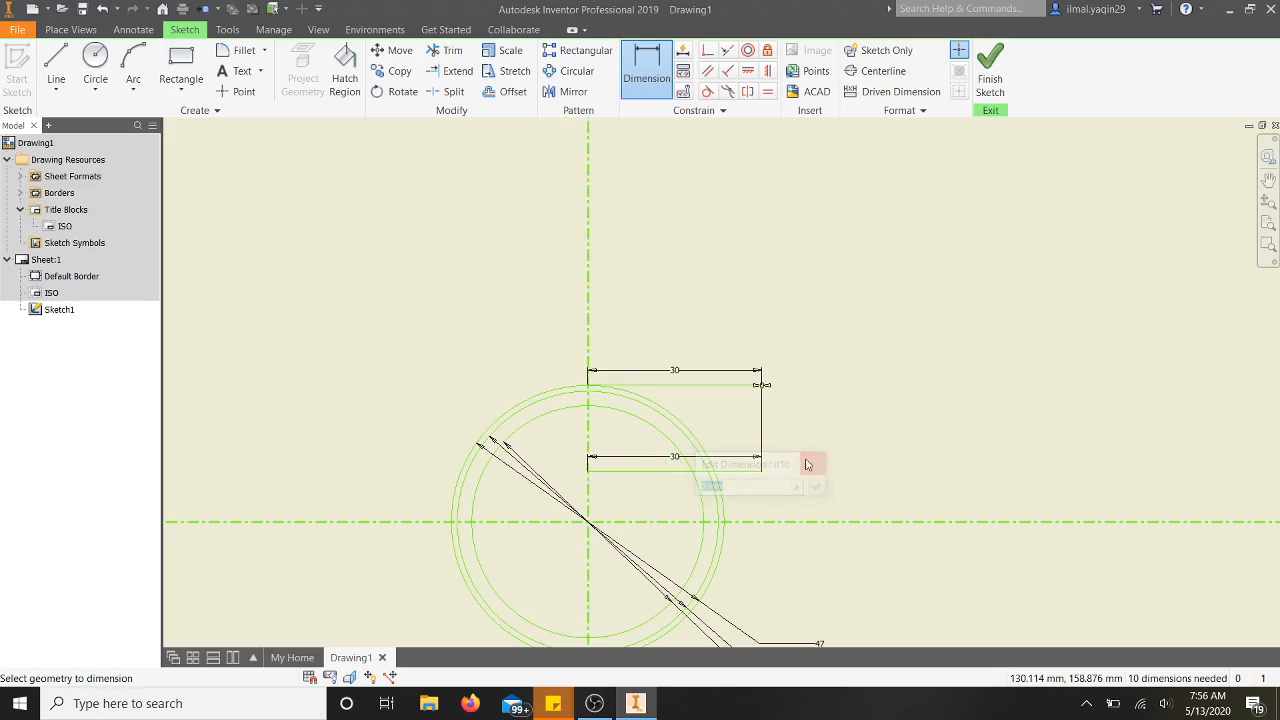
Dimension the vertical distance between the two 30 mm horizontal lines at the big end and set it to 47 mm.
{"action": "left_click", "coordinate": [629, 385]}
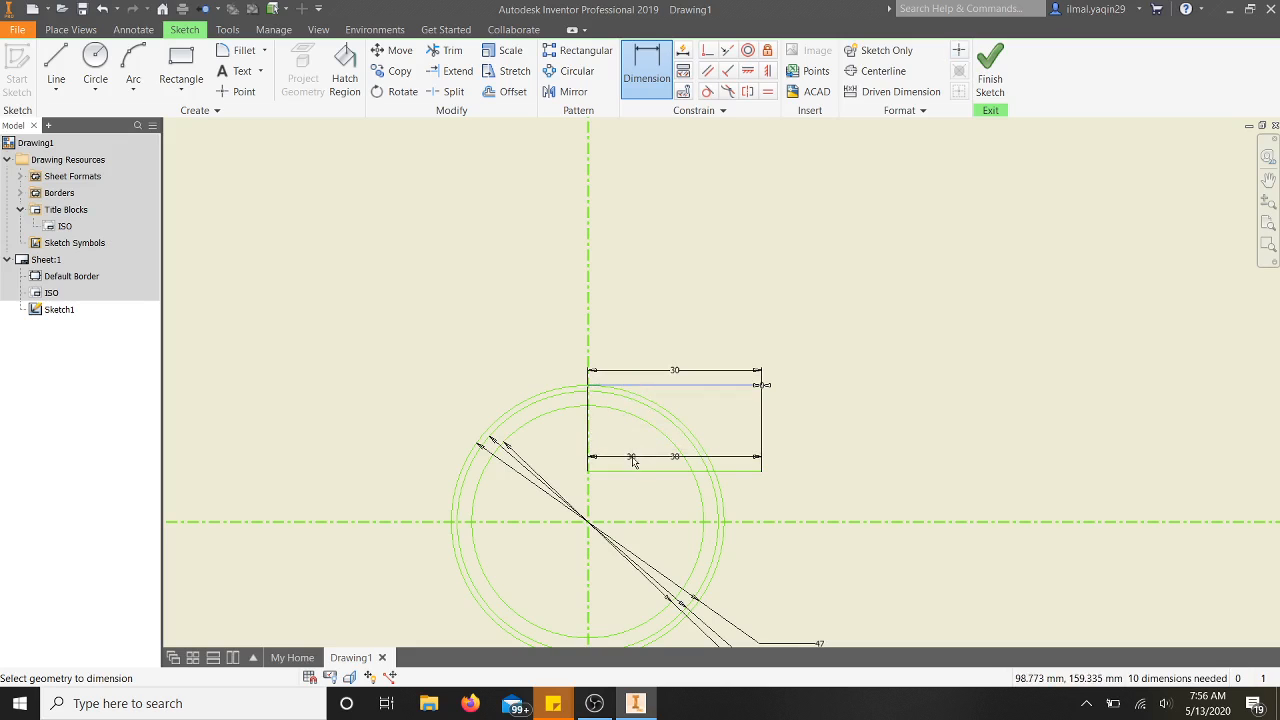
{"action": "scroll", "coordinate": [645, 486], "scroll_direction": "down", "scroll_amount": 4}
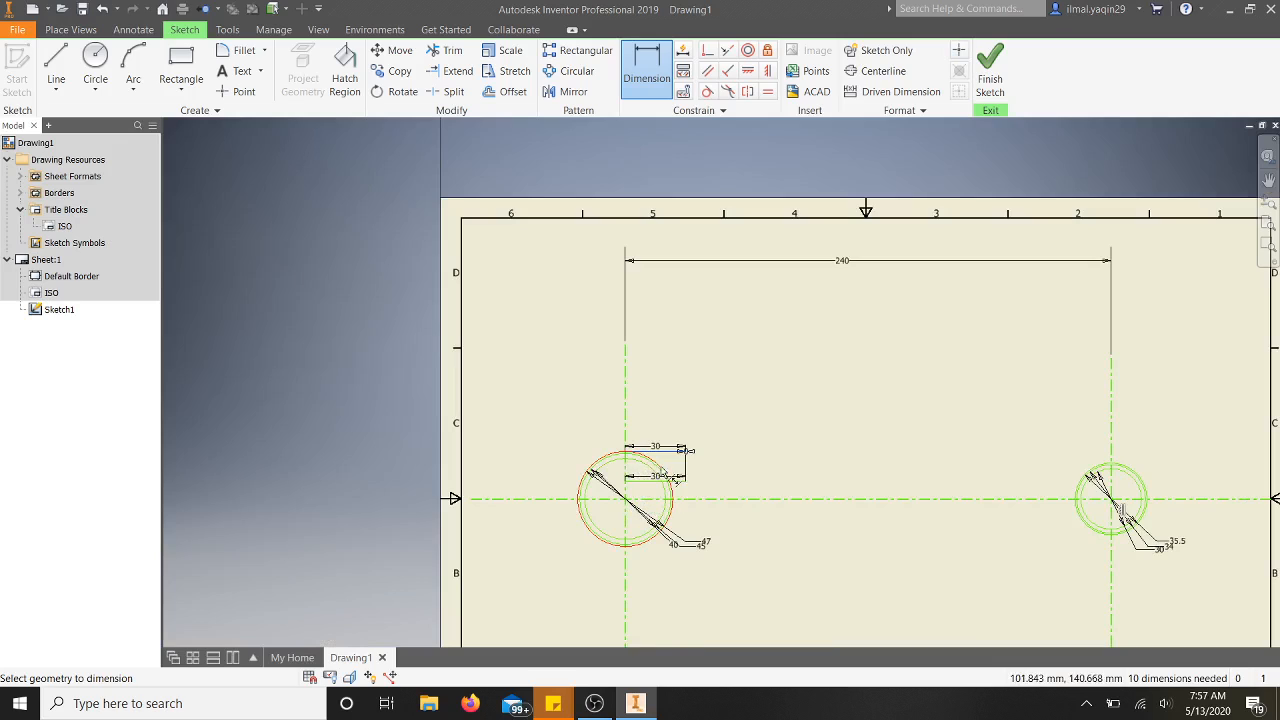
{"action": "left_click", "coordinate": [660, 475]}
{"action": "left_click", "coordinate": [652, 451]}
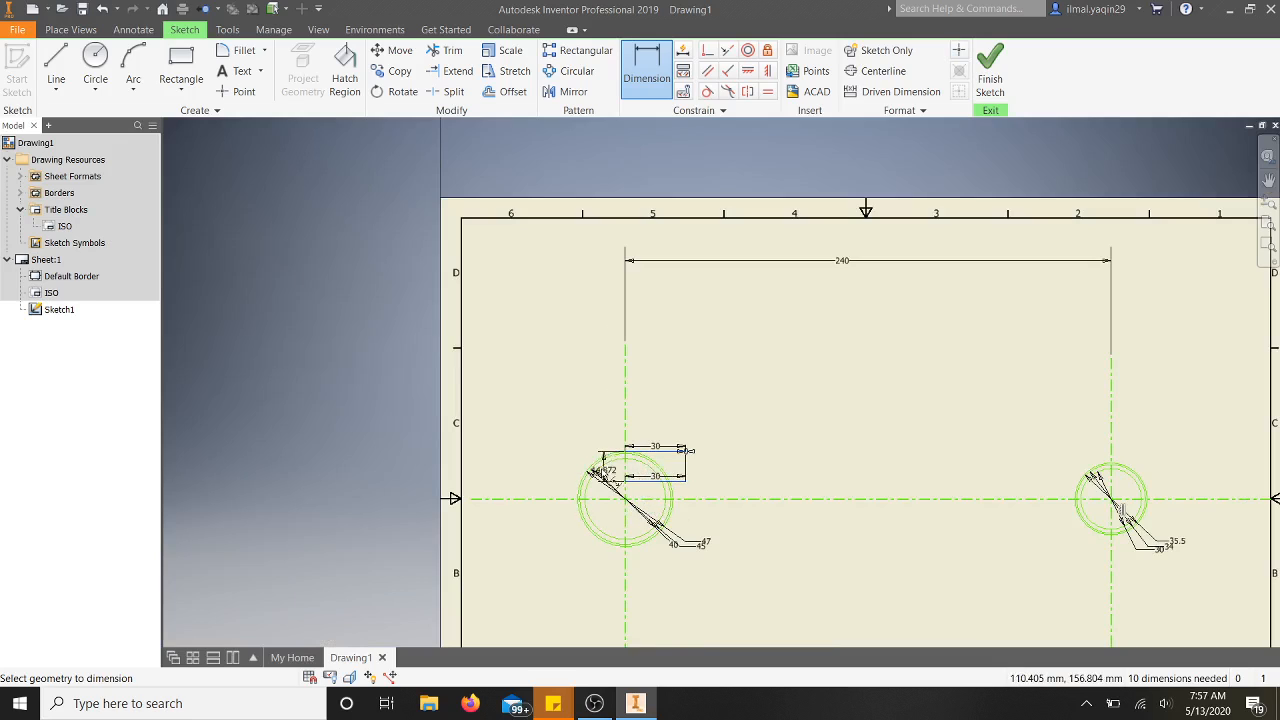
{"action": "left_click", "coordinate": [503, 477]}
{"action": "type", "text": "4"}
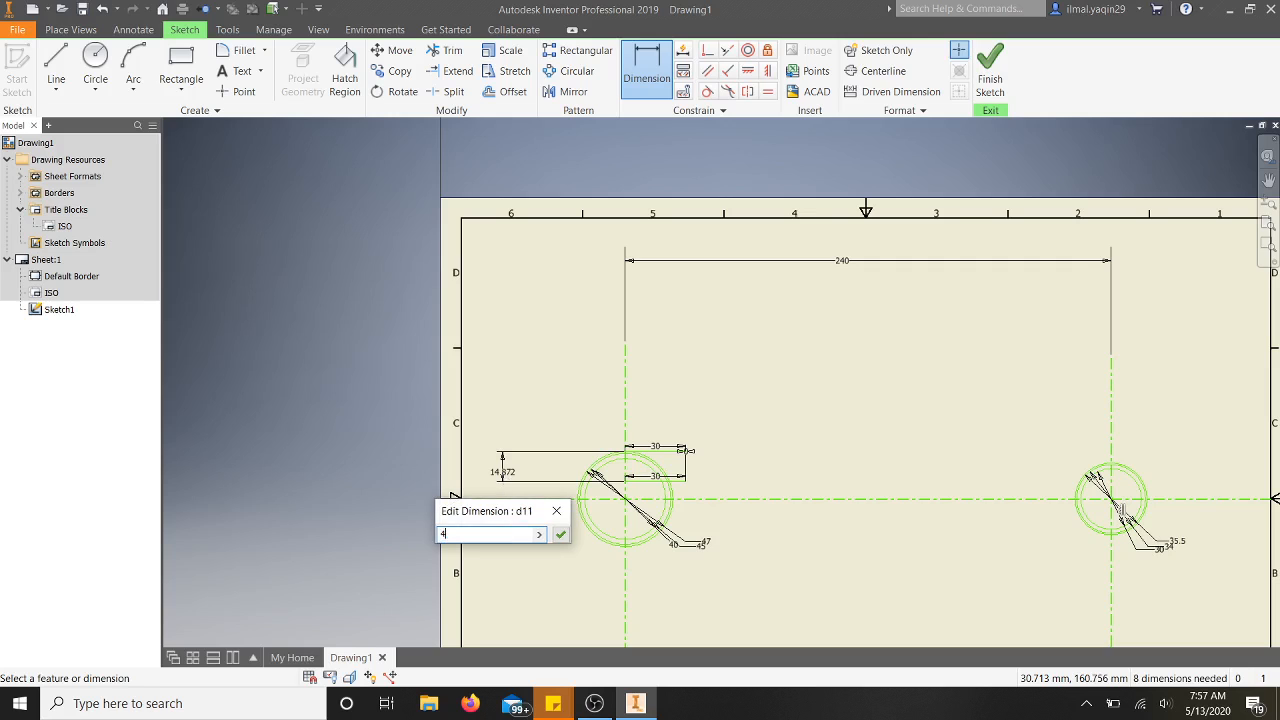
{"action": "type", "text": "7"}
{"action": "key", "text": "Return"}
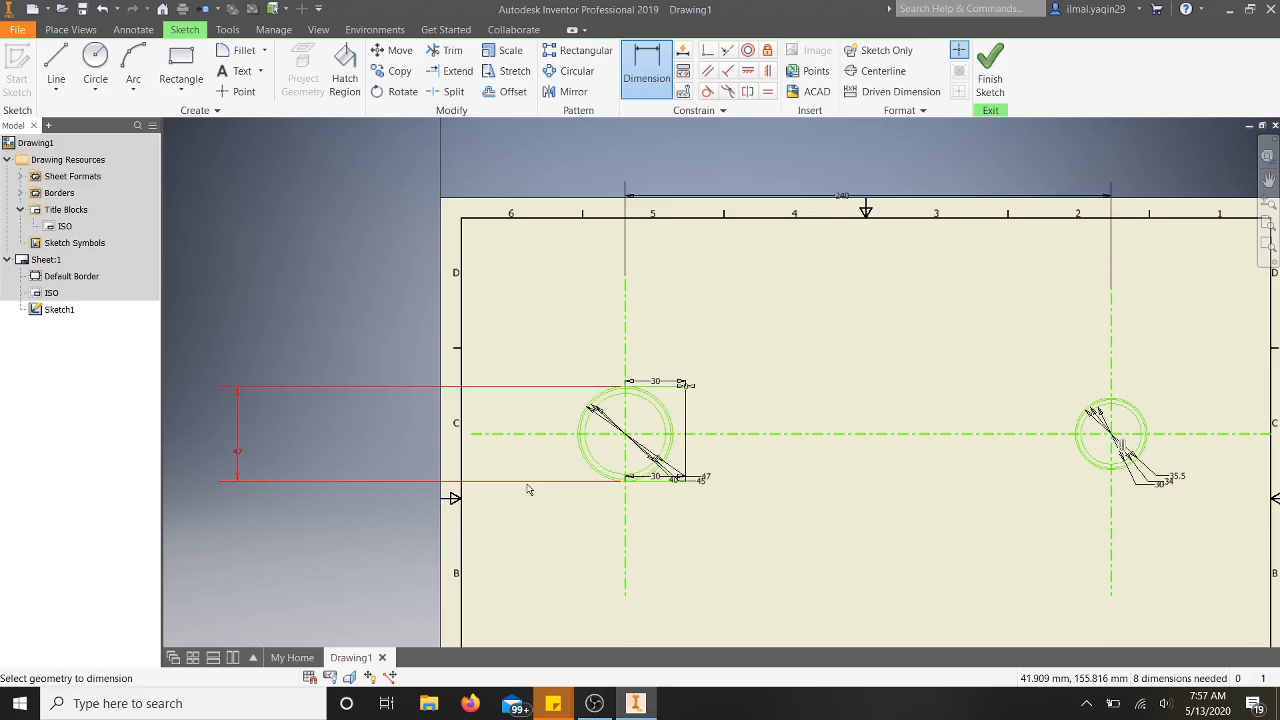
Delete the vertical 47 mm dimension between the two 30 mm lines.
{"action": "scroll", "coordinate": [814, 526], "scroll_direction": "down", "scroll_amount": 3}
{"action": "scroll", "coordinate": [814, 534], "scroll_direction": "up", "scroll_amount": 2}
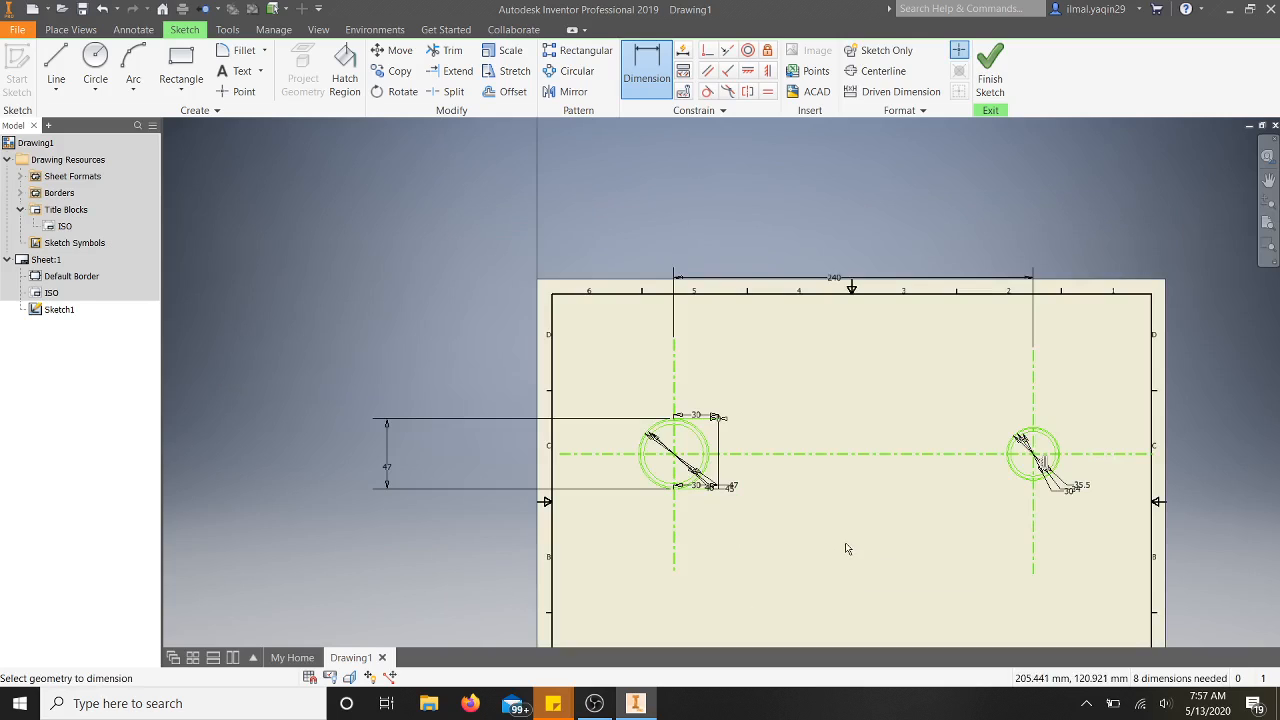
{"action": "scroll", "coordinate": [785, 541], "scroll_direction": "down", "scroll_amount": 2}
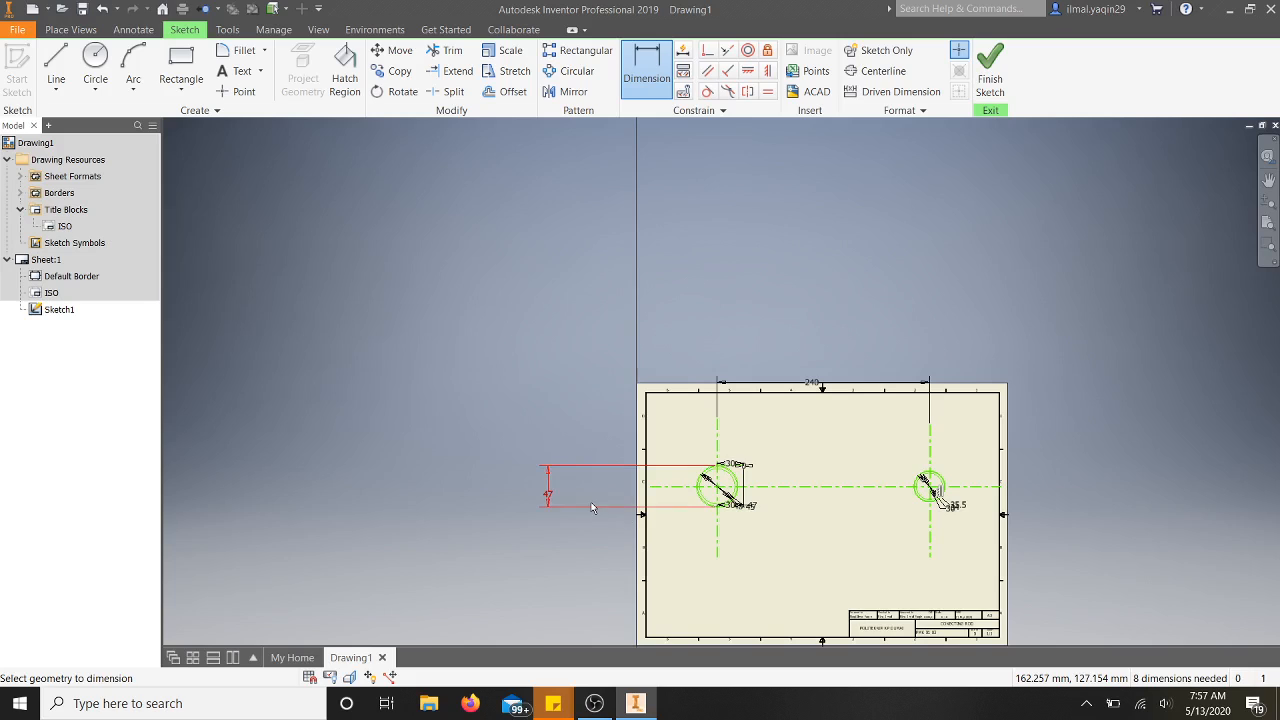
{"action": "double_click", "coordinate": [549, 492]}
{"action": "key", "text": "Return"}
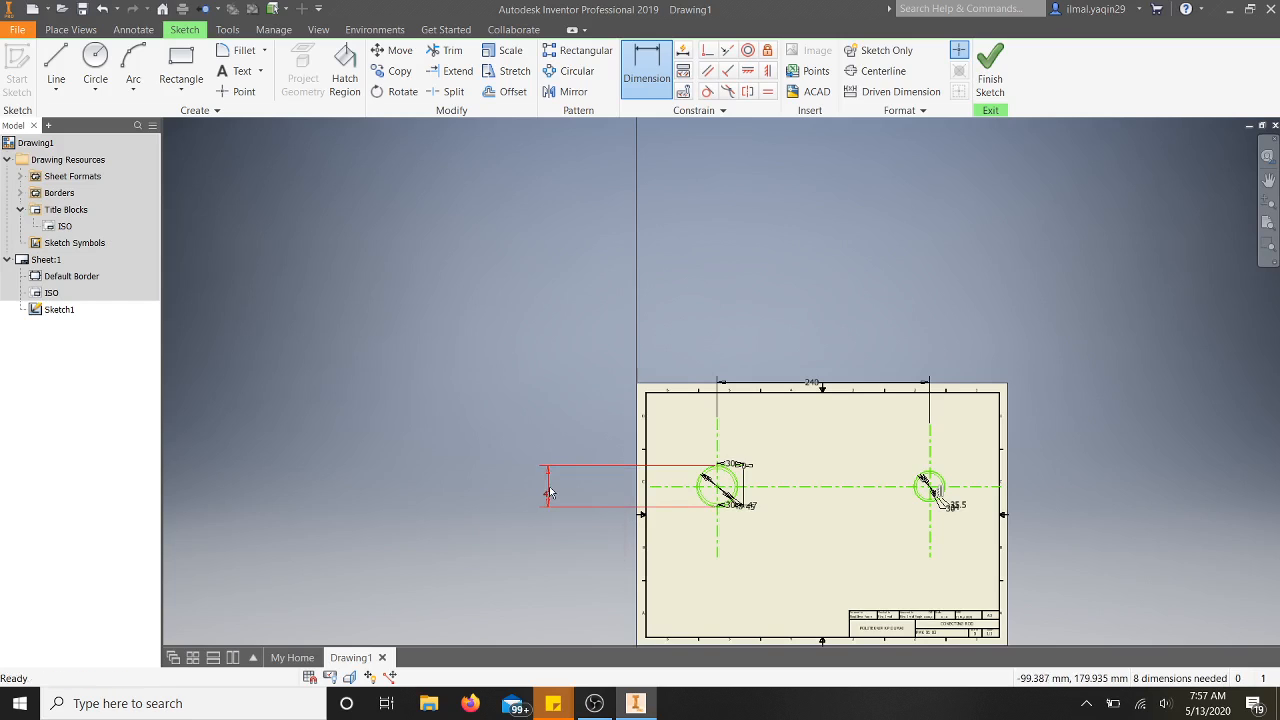
{"action": "key", "text": "Escape"}
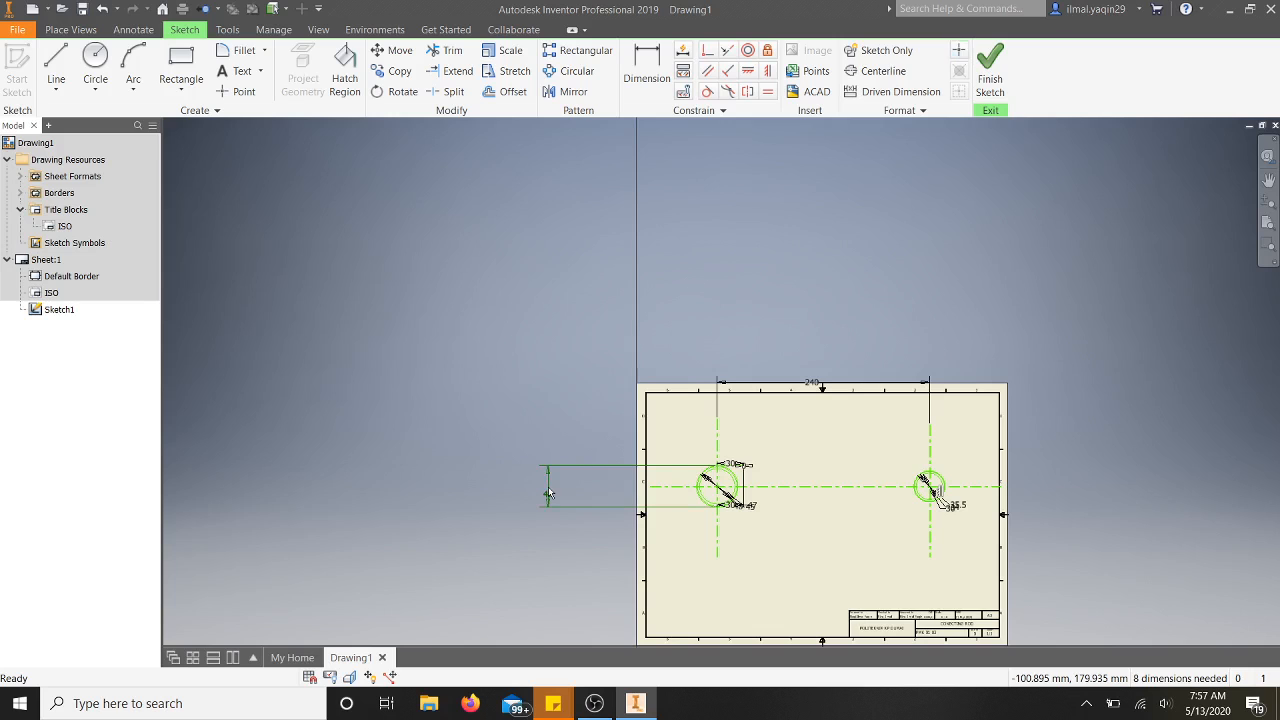
Constrain the lower 30 mm line tangent to the 47 mm circle, and try the same tangency on the upper line.
{"action": "scroll", "coordinate": [748, 510], "scroll_direction": "down", "scroll_amount": 3}
{"action": "scroll", "coordinate": [748, 510], "scroll_direction": "up", "scroll_amount": 8}
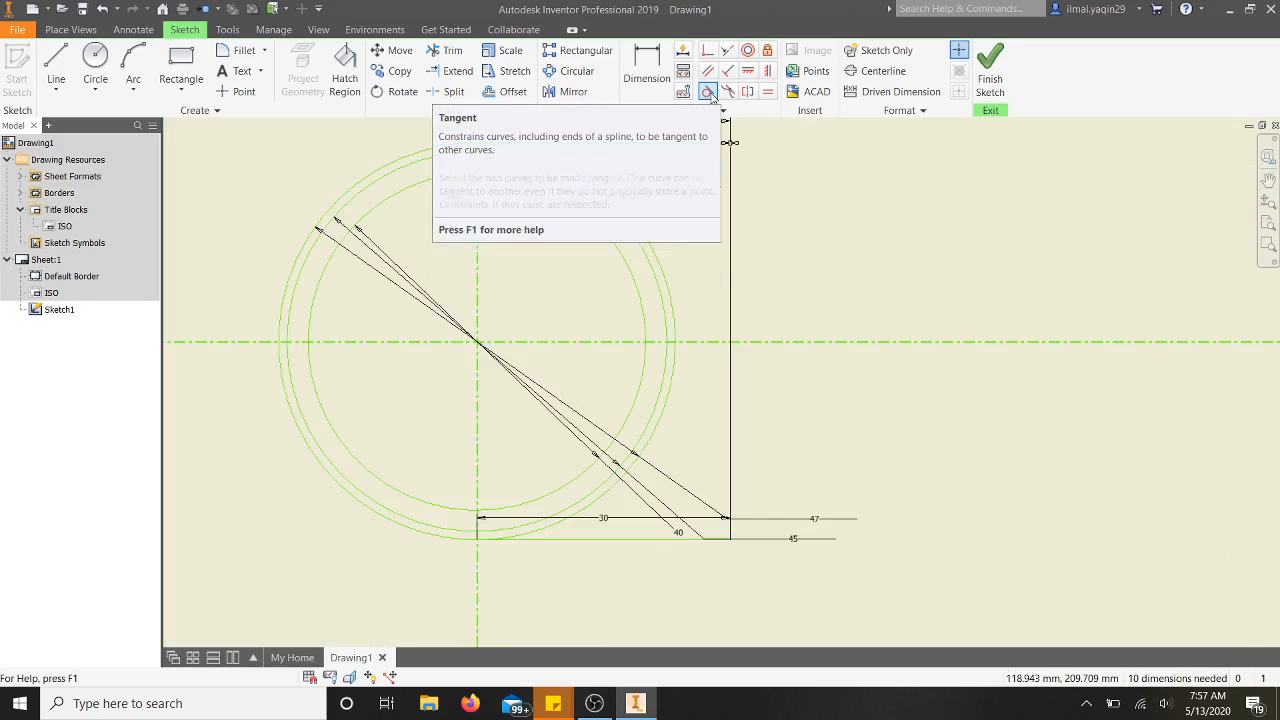
{"action": "left_click", "coordinate": [708, 91]}
{"action": "left_click", "coordinate": [615, 539]}
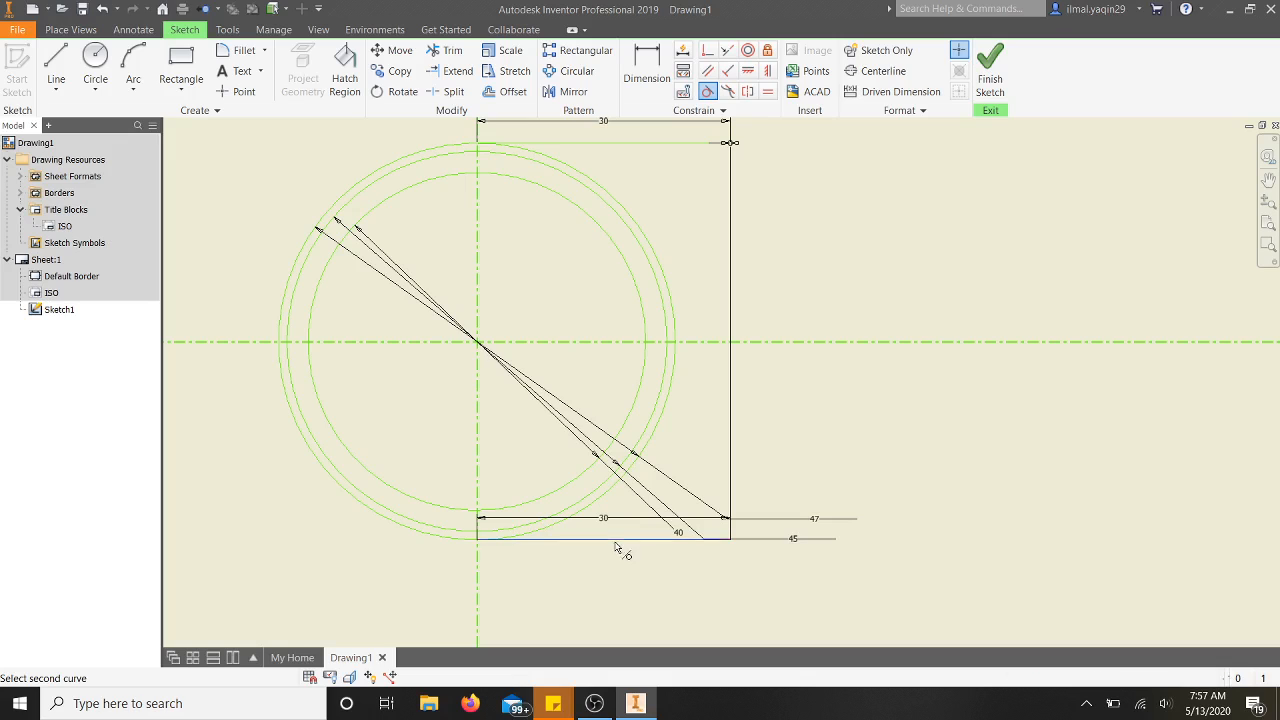
{"action": "left_click", "coordinate": [557, 527]}
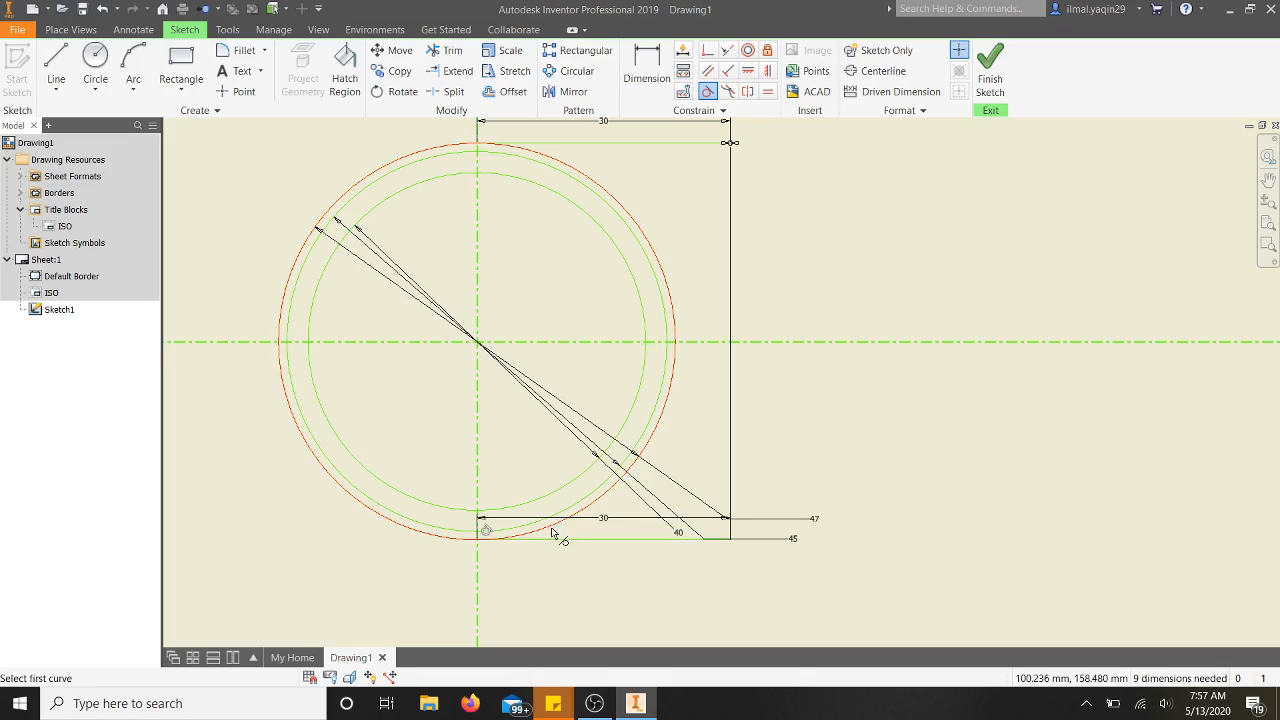
{"action": "left_click", "coordinate": [571, 156]}
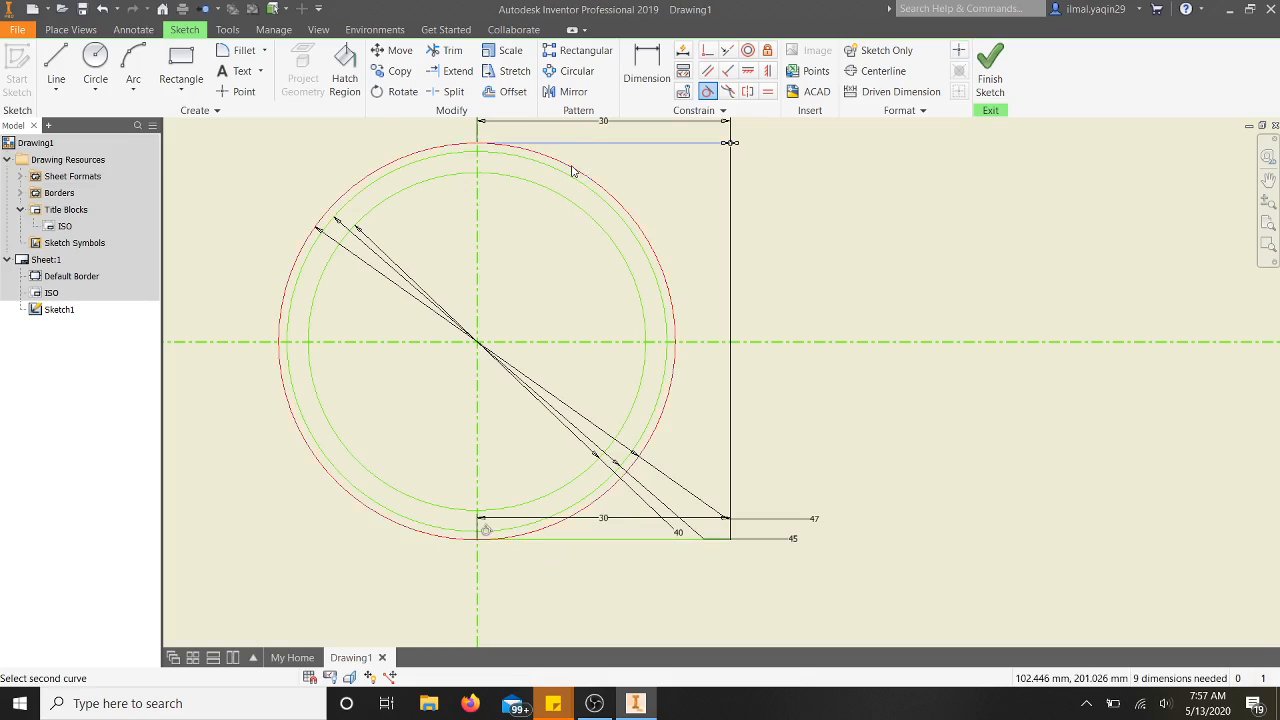
{"action": "left_click", "coordinate": [573, 168]}
{"action": "left_click", "coordinate": [341, 146]}
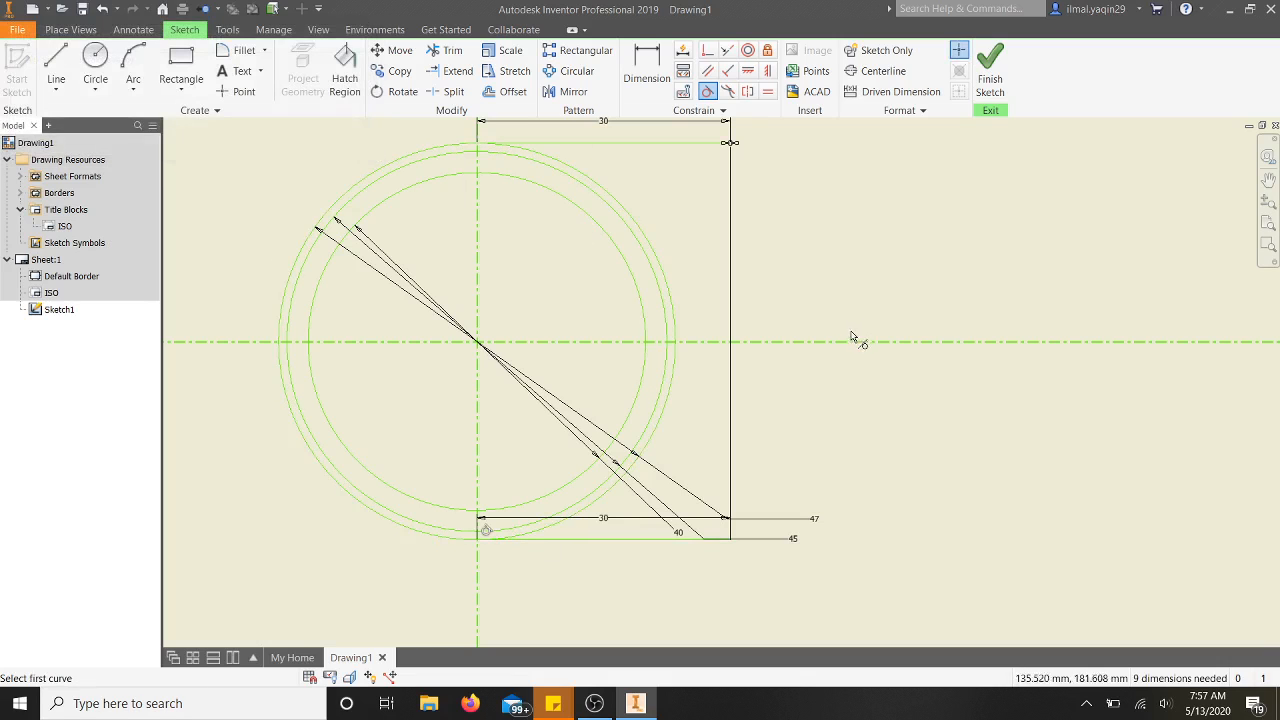
Draw a 25 mm horizontal line towards the big end, starting where the 35.5 mm circle's top meets the right vertical centerline.
{"action": "scroll", "coordinate": [857, 337], "scroll_direction": "down", "scroll_amount": 5}
{"action": "scroll", "coordinate": [1047, 400], "scroll_direction": "down", "scroll_amount": 5}
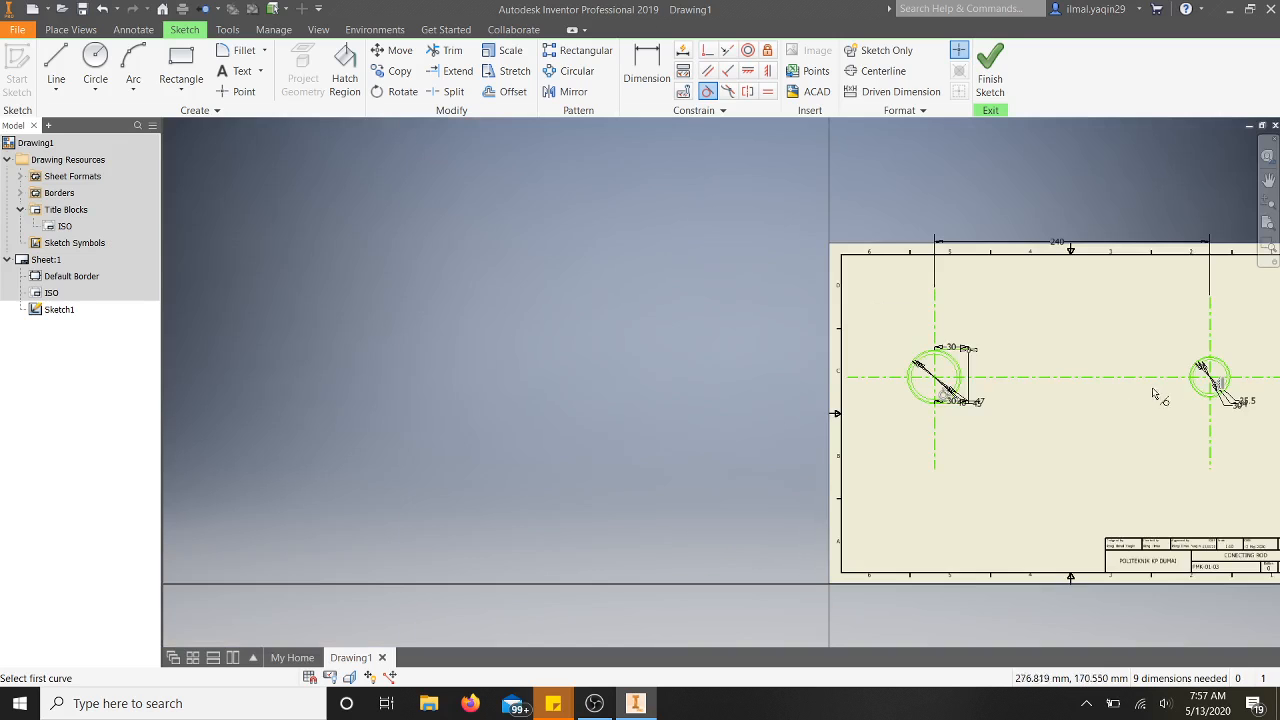
{"action": "scroll", "coordinate": [1157, 391], "scroll_direction": "up", "scroll_amount": 3}
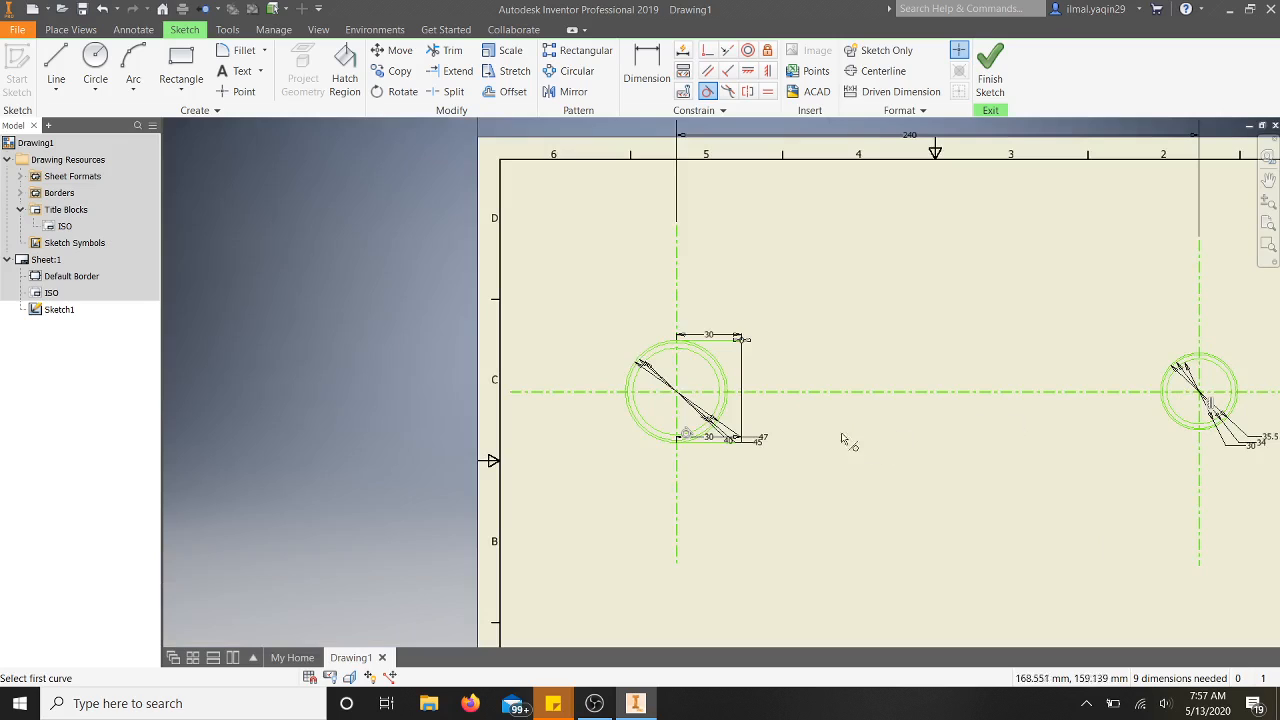
{"action": "left_click", "coordinate": [56, 62]}
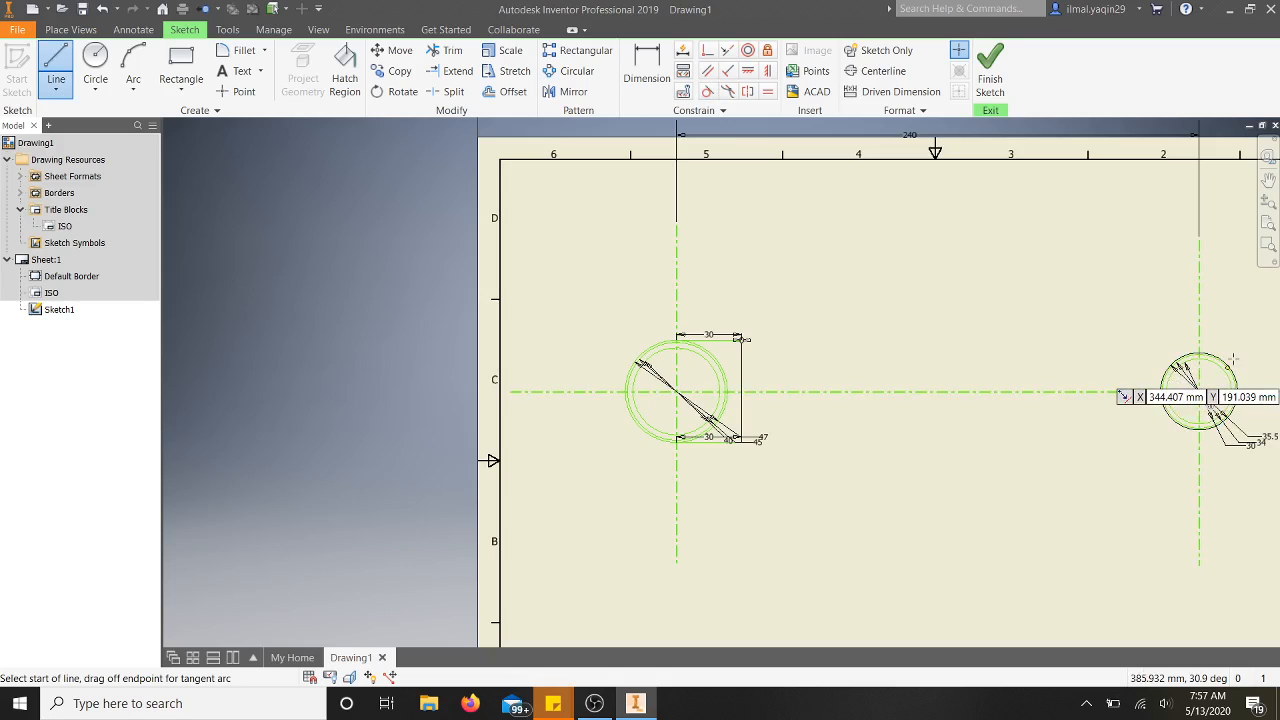
{"action": "scroll", "coordinate": [1244, 349], "scroll_direction": "down", "scroll_amount": 2}
{"action": "scroll", "coordinate": [1244, 349], "scroll_direction": "down", "scroll_amount": 3}
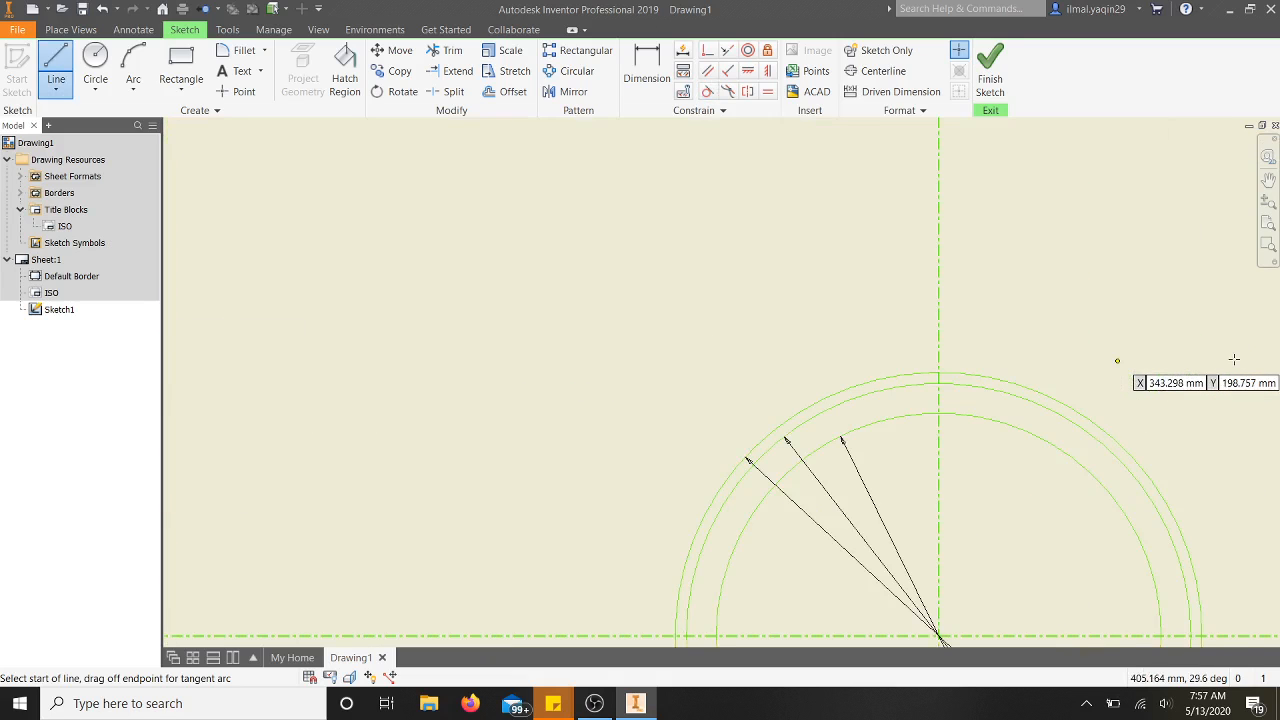
{"action": "left_click", "coordinate": [938, 373]}
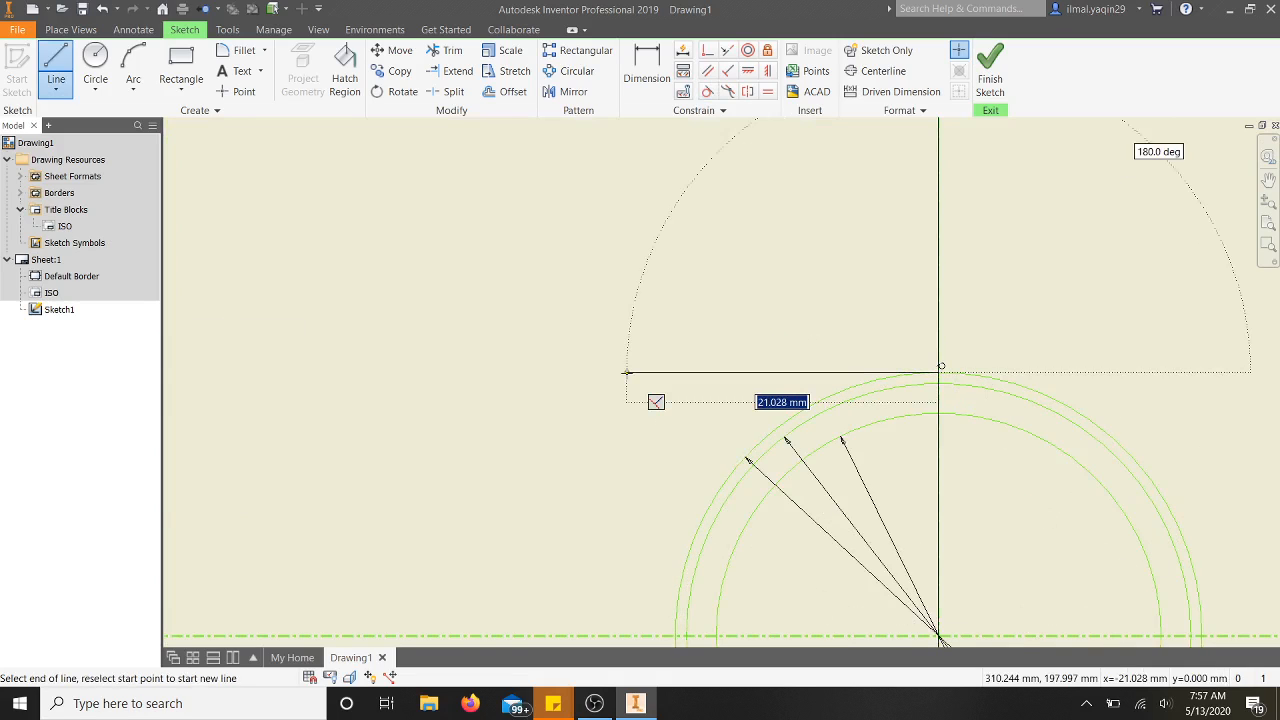
{"action": "type", "text": "2"}
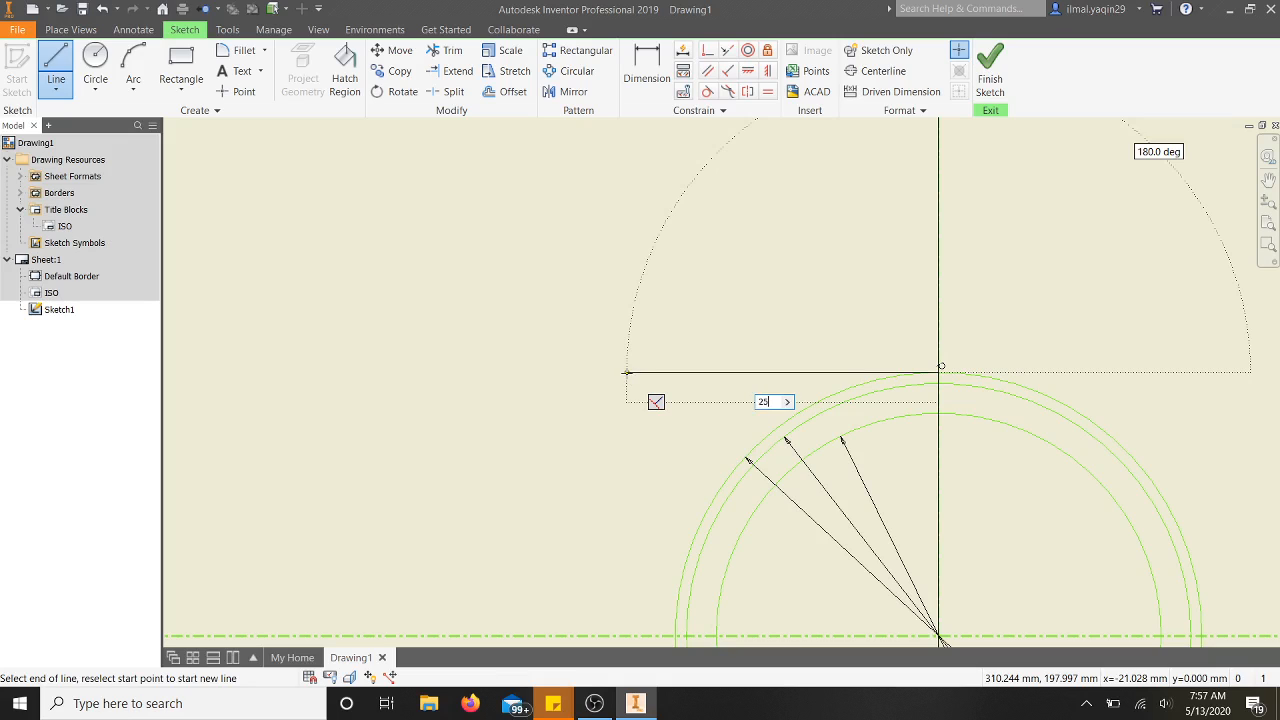
{"action": "type", "text": "5"}
{"action": "key", "text": "Return"}
{"action": "key", "text": "Escape"}
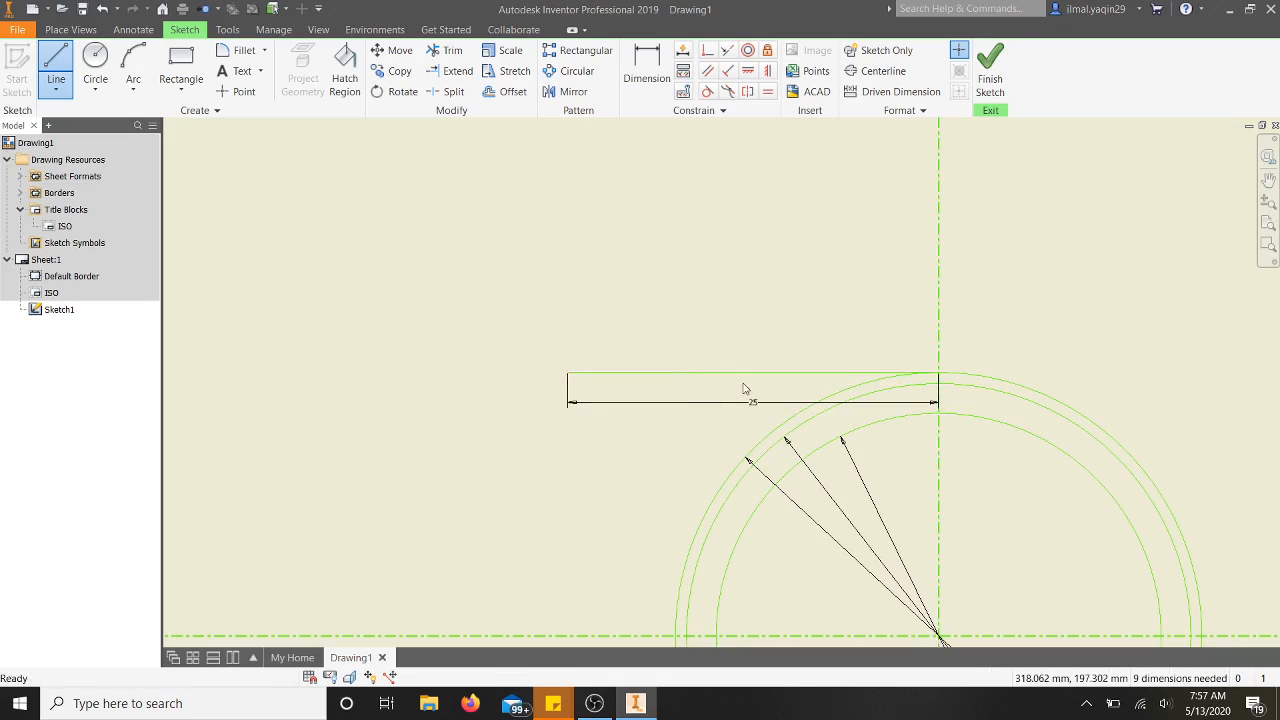
{"action": "key", "text": "Escape"}
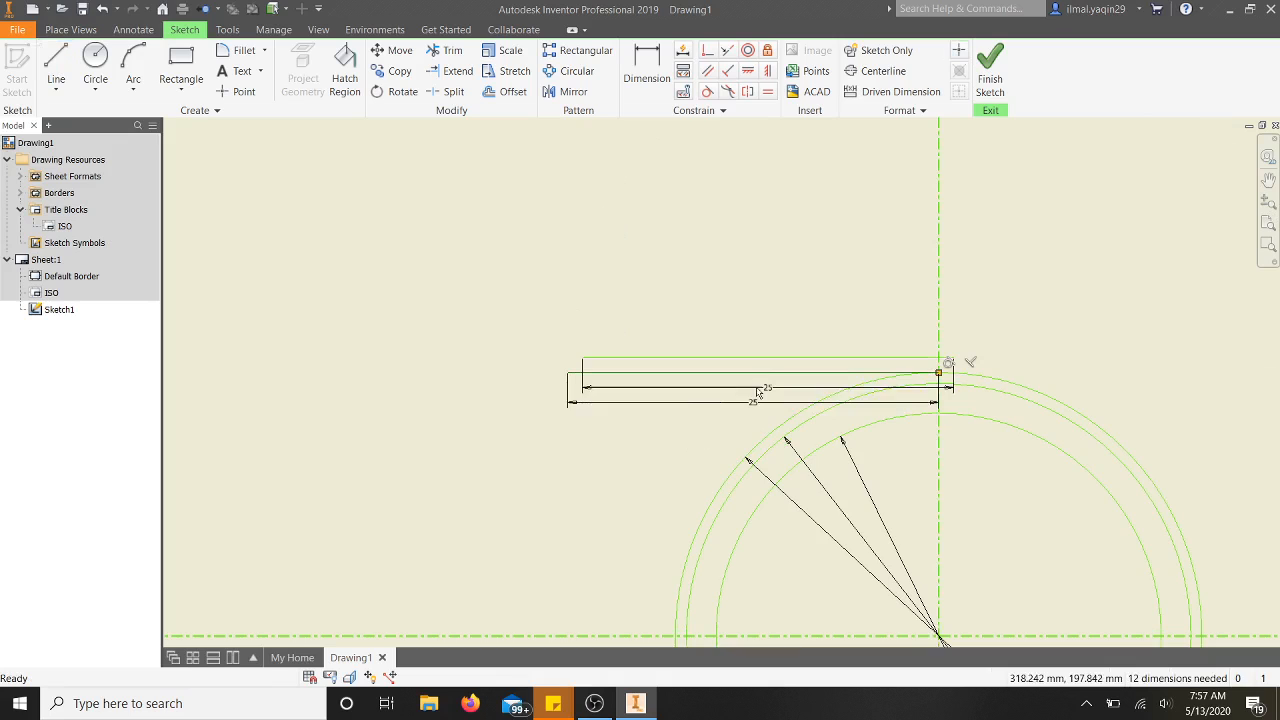
Duplicate the 25 mm horizontal line and move the copy down to the bottom of the 35.5 mm circle, ending near the vertical centerline.
{"action": "scroll", "coordinate": [752, 386], "scroll_direction": "down", "scroll_amount": 5}
{"action": "scroll", "coordinate": [752, 388], "scroll_direction": "down", "scroll_amount": 2}
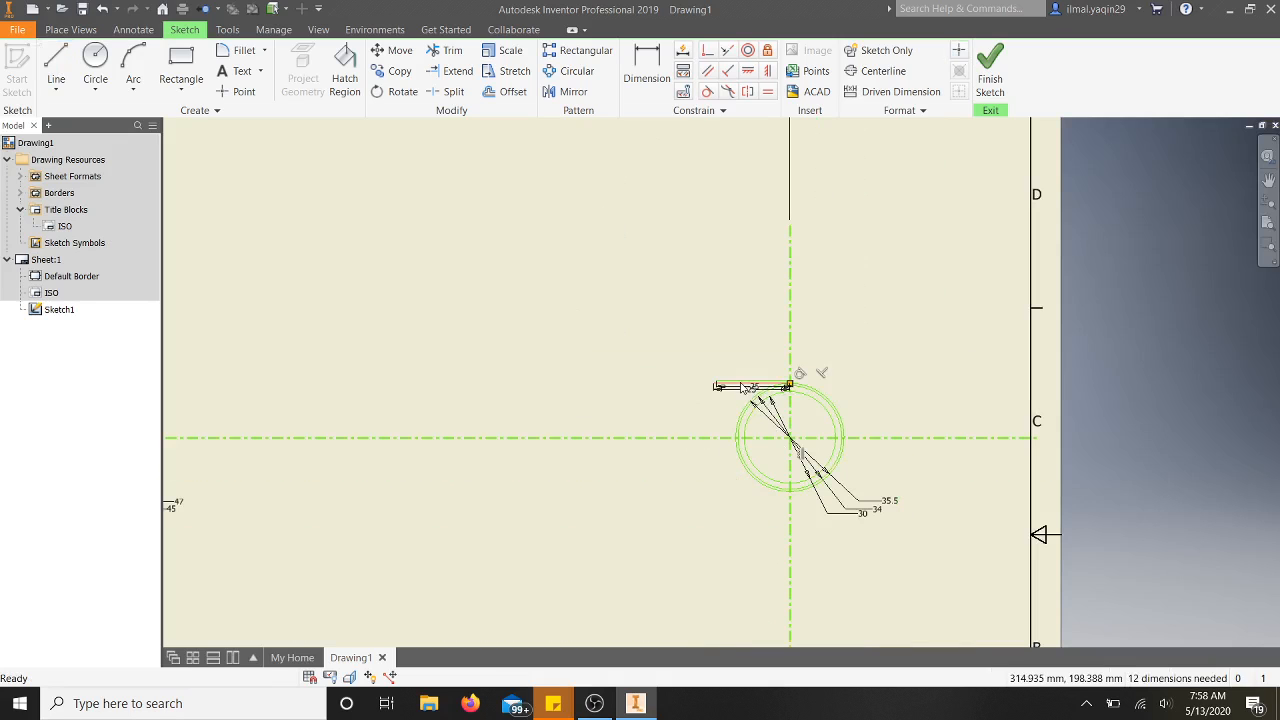
{"action": "scroll", "coordinate": [746, 388], "scroll_direction": "up", "scroll_amount": 4}
{"action": "left_click_drag", "start_coordinate": [748, 378], "coordinate": [758, 601]}
{"action": "scroll", "coordinate": [758, 583], "scroll_direction": "up", "scroll_amount": 5}
{"action": "scroll", "coordinate": [758, 583], "scroll_direction": "down", "scroll_amount": 6}
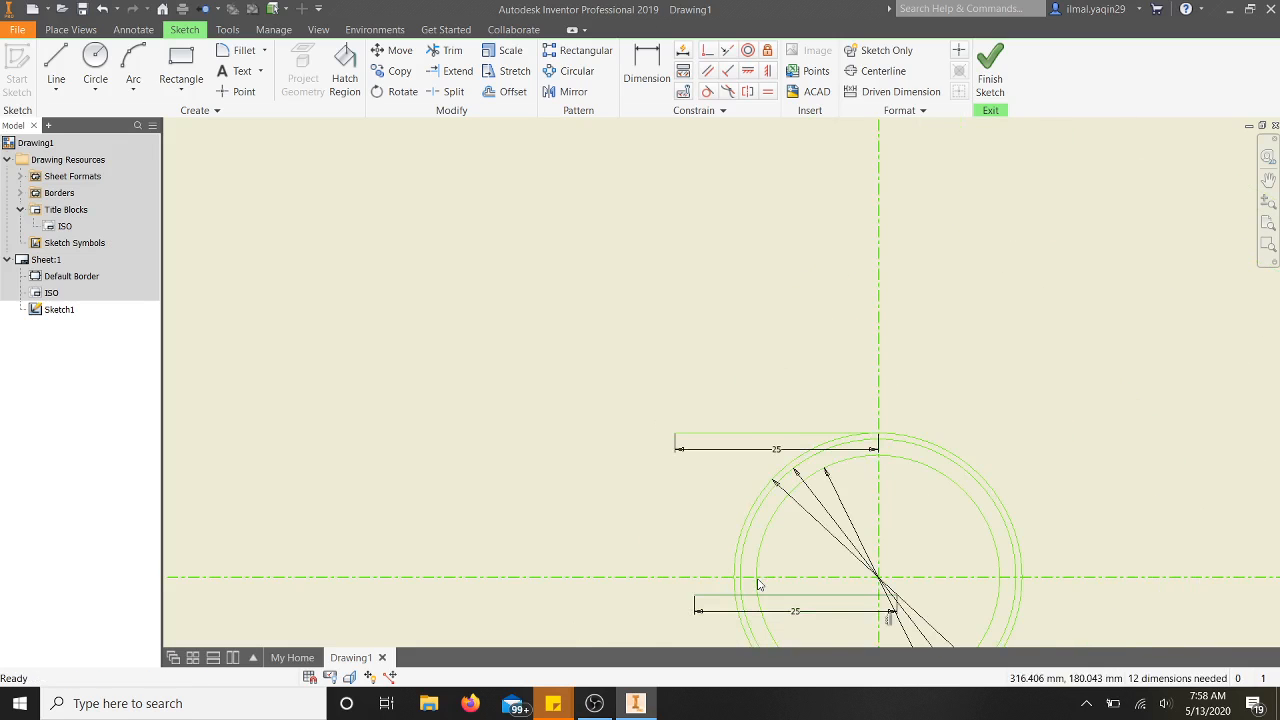
{"action": "scroll", "coordinate": [764, 591], "scroll_direction": "down", "scroll_amount": 4}
{"action": "scroll", "coordinate": [785, 630], "scroll_direction": "up", "scroll_amount": 2}
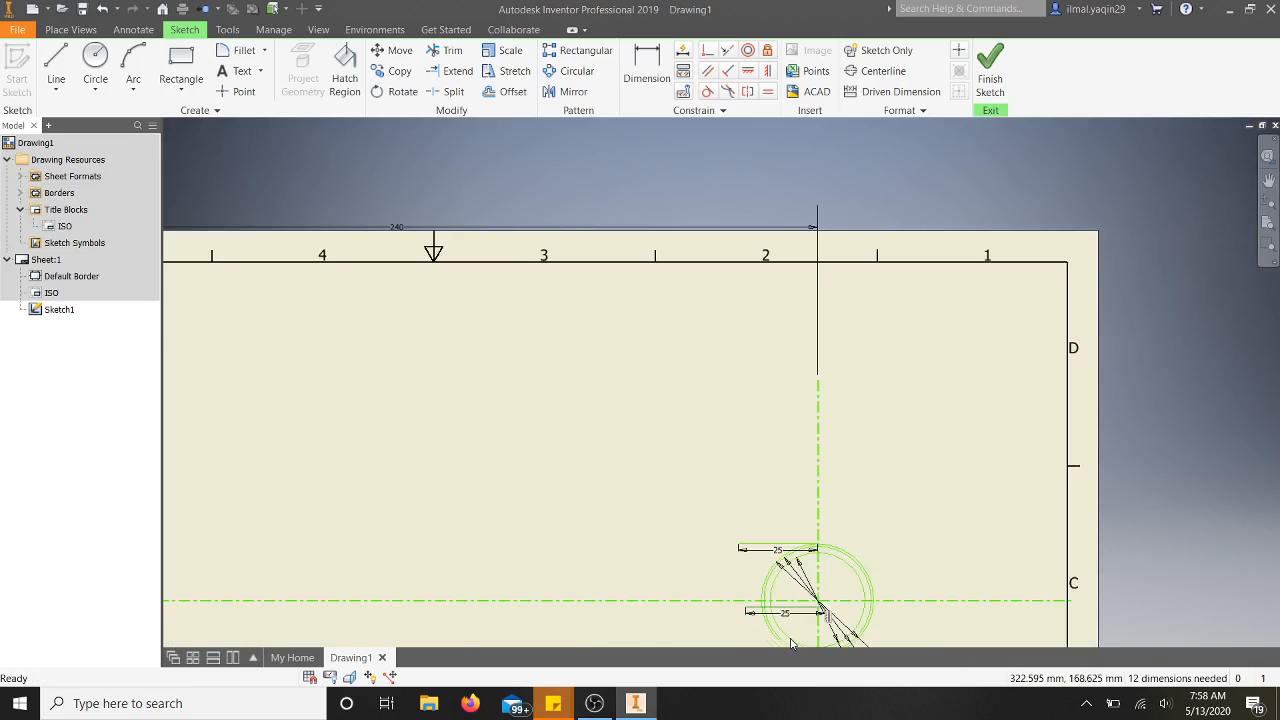
{"action": "scroll", "coordinate": [790, 640], "scroll_direction": "down", "scroll_amount": 2}
{"action": "scroll", "coordinate": [790, 643], "scroll_direction": "down", "scroll_amount": 1}
{"action": "scroll", "coordinate": [789, 643], "scroll_direction": "up", "scroll_amount": 7}
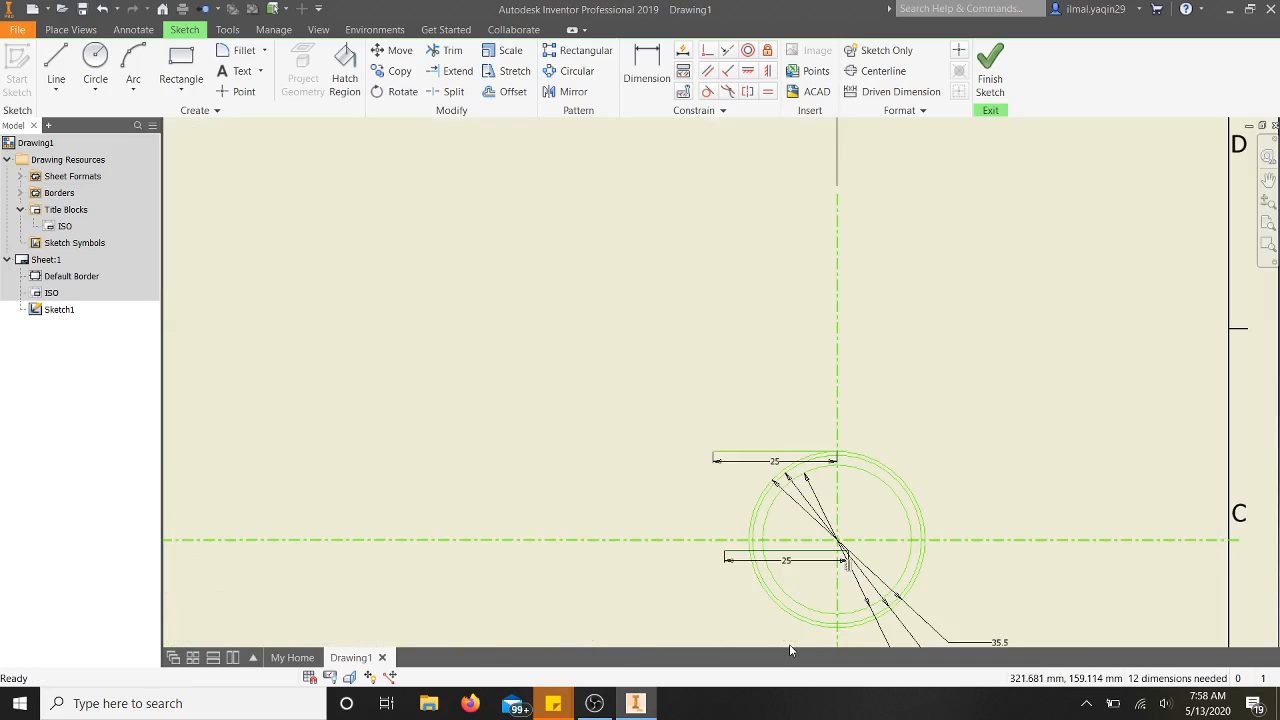
{"action": "scroll", "coordinate": [790, 638], "scroll_direction": "up", "scroll_amount": 3}
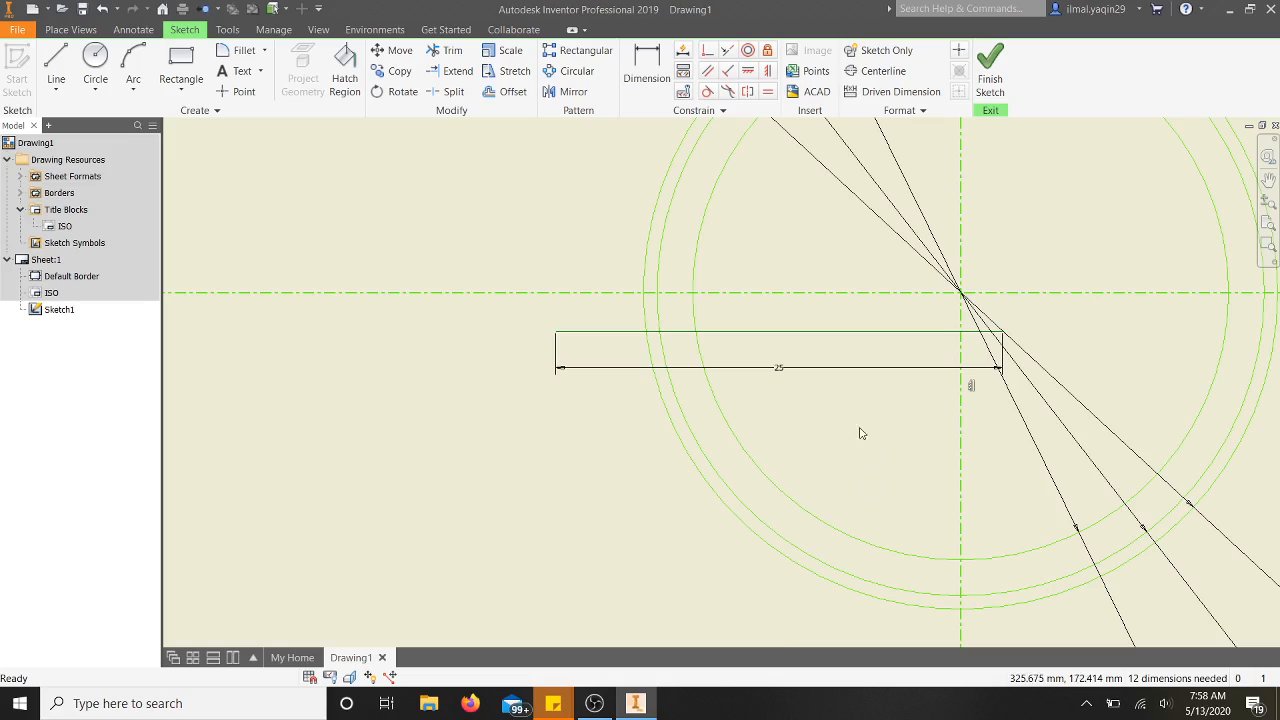
{"action": "left_click_drag", "start_coordinate": [855, 338], "coordinate": [816, 614]}
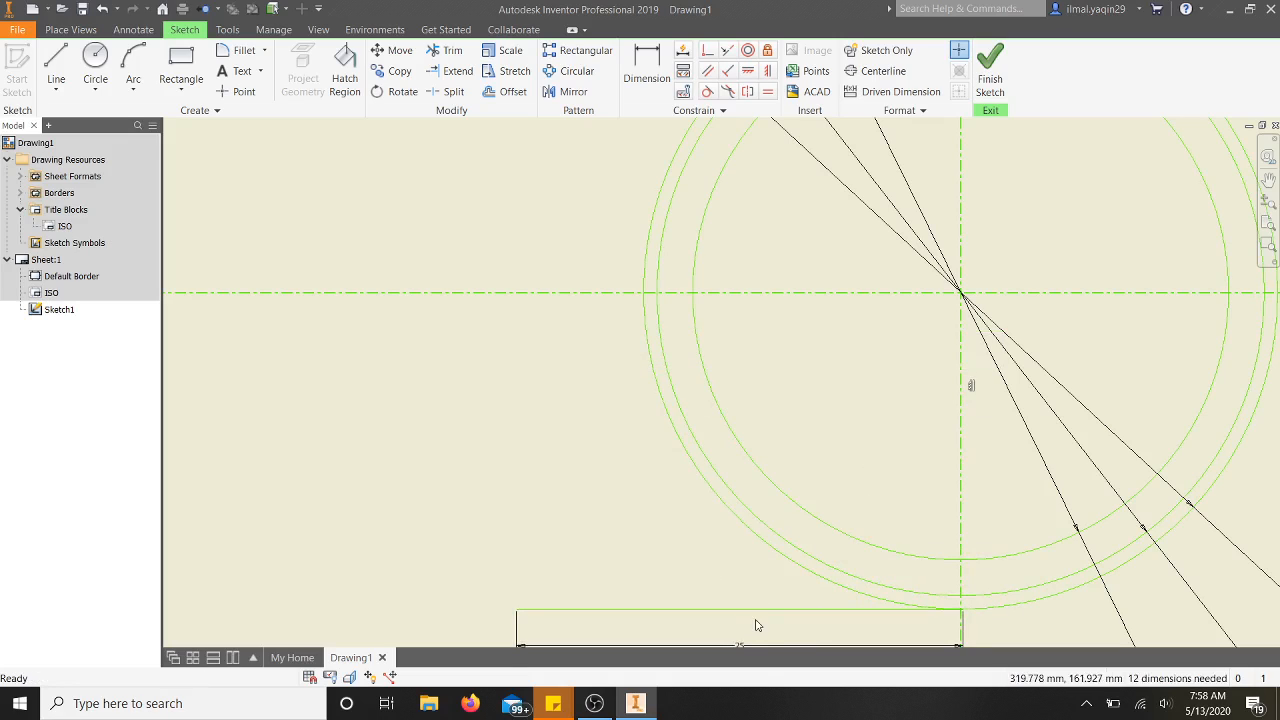
Constrain the lower 25 mm line tangent to the 35.5 mm circle.
{"action": "left_click", "coordinate": [707, 91]}
{"action": "left_click", "coordinate": [820, 582]}
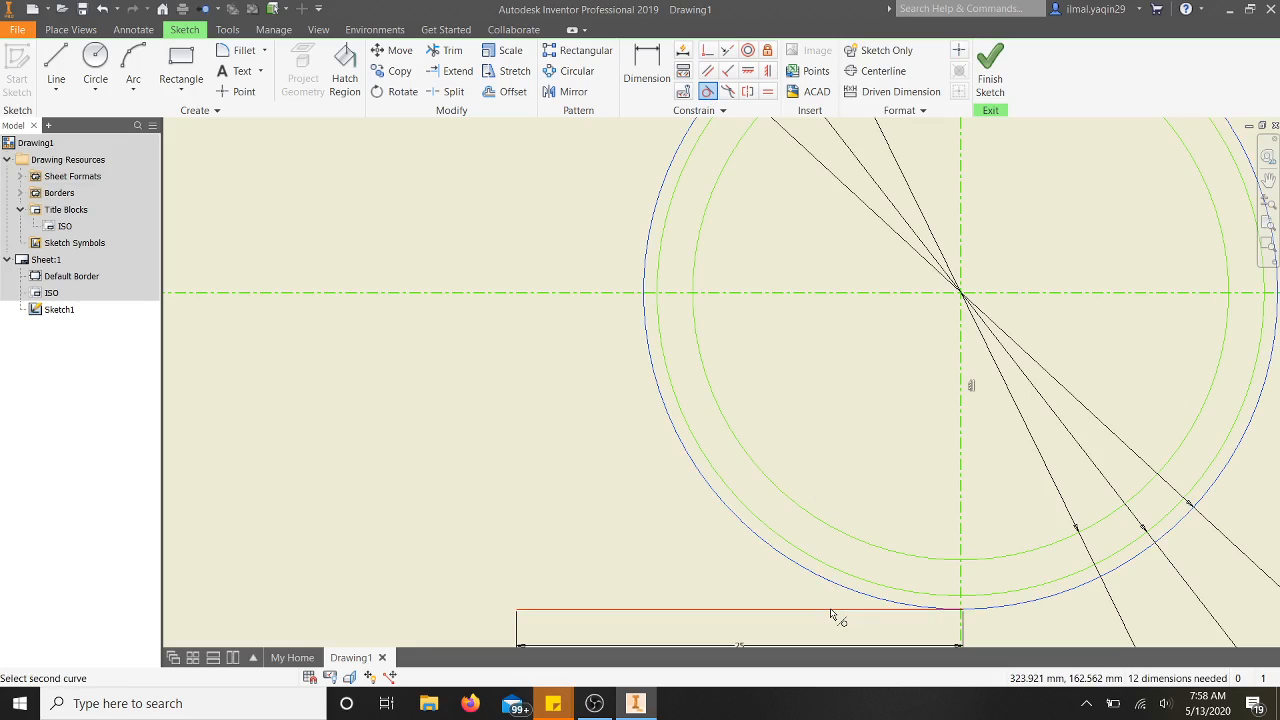
{"action": "left_click", "coordinate": [834, 610]}
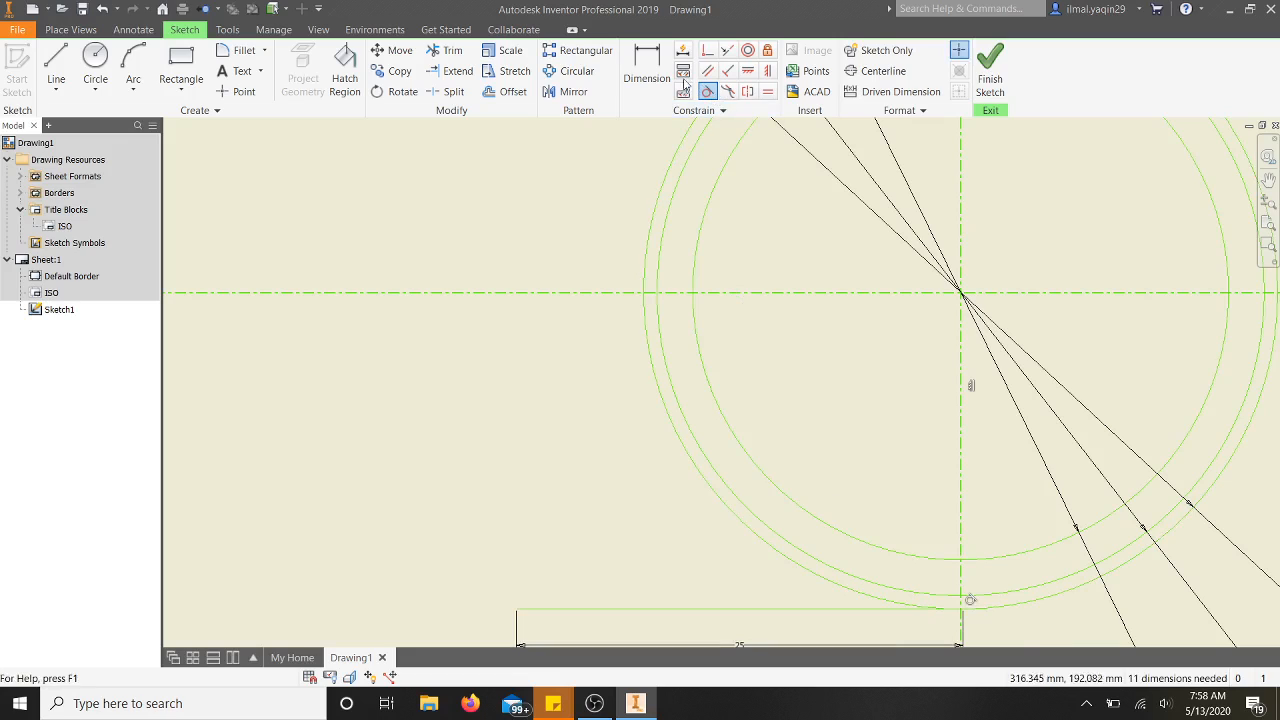
{"action": "left_click", "coordinate": [647, 68]}
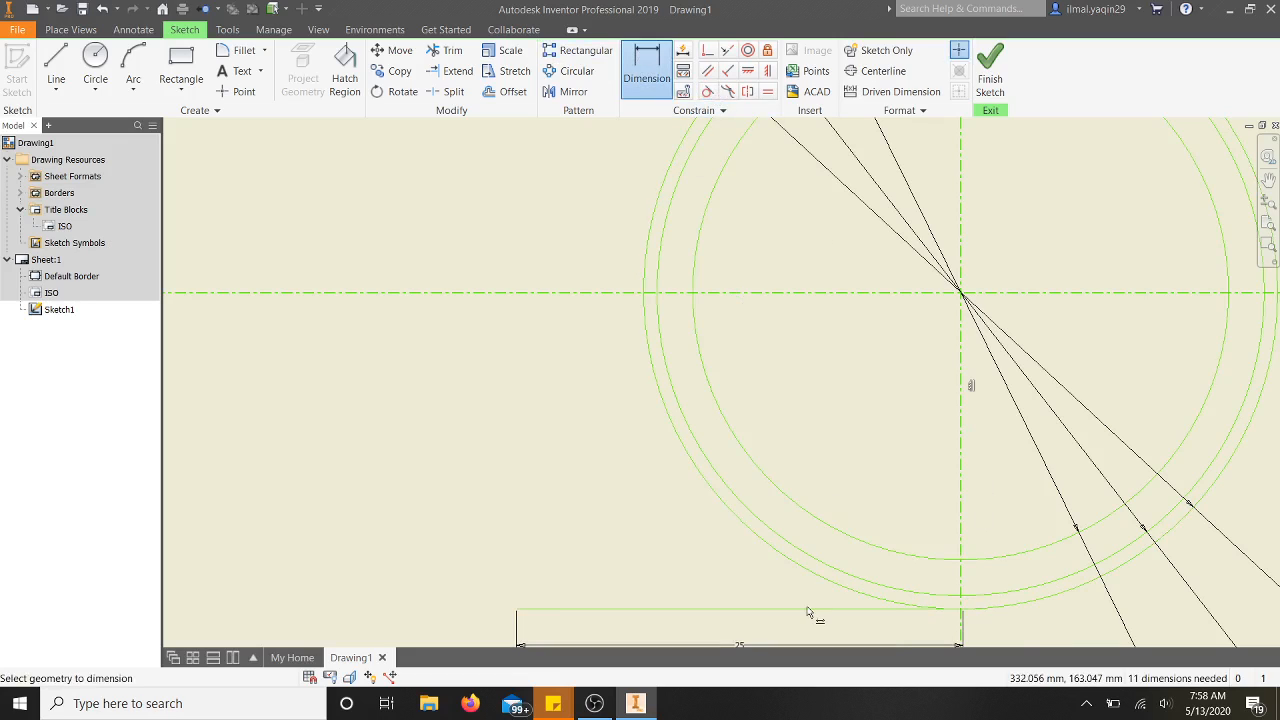
{"action": "scroll", "coordinate": [536, 394], "scroll_direction": "down", "scroll_amount": 10}
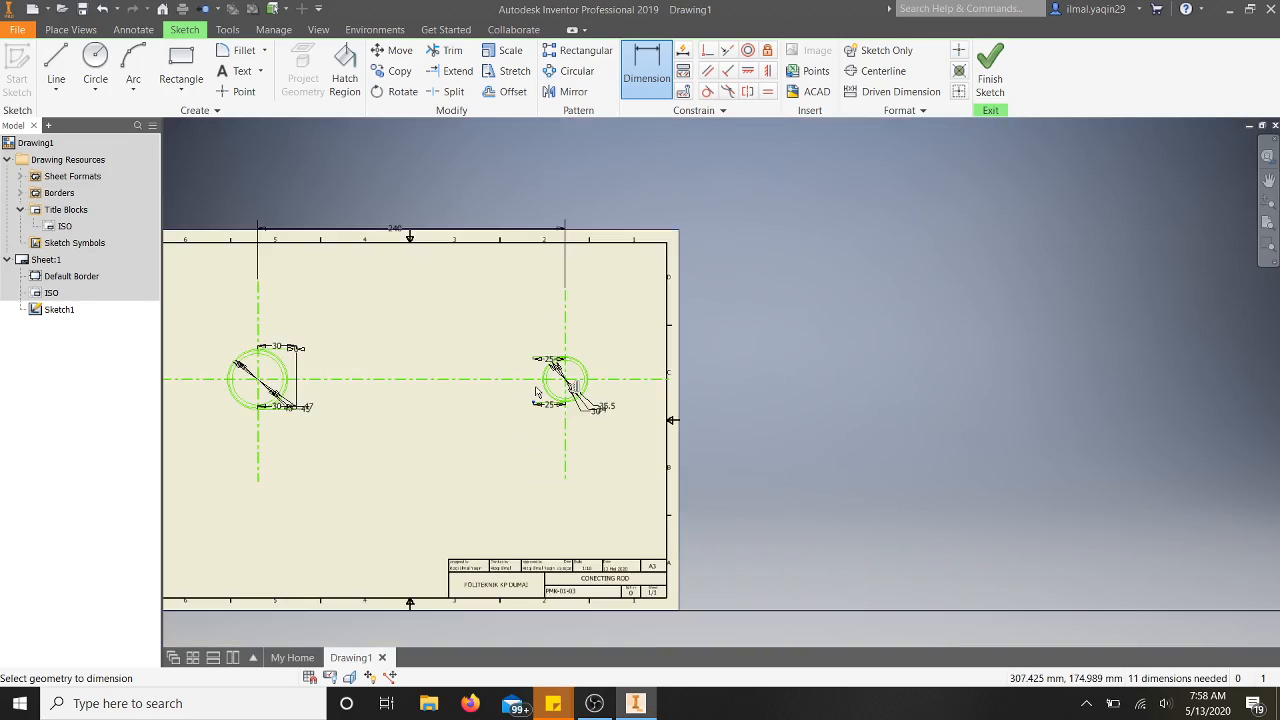
{"action": "scroll", "coordinate": [526, 376], "scroll_direction": "up", "scroll_amount": 10}
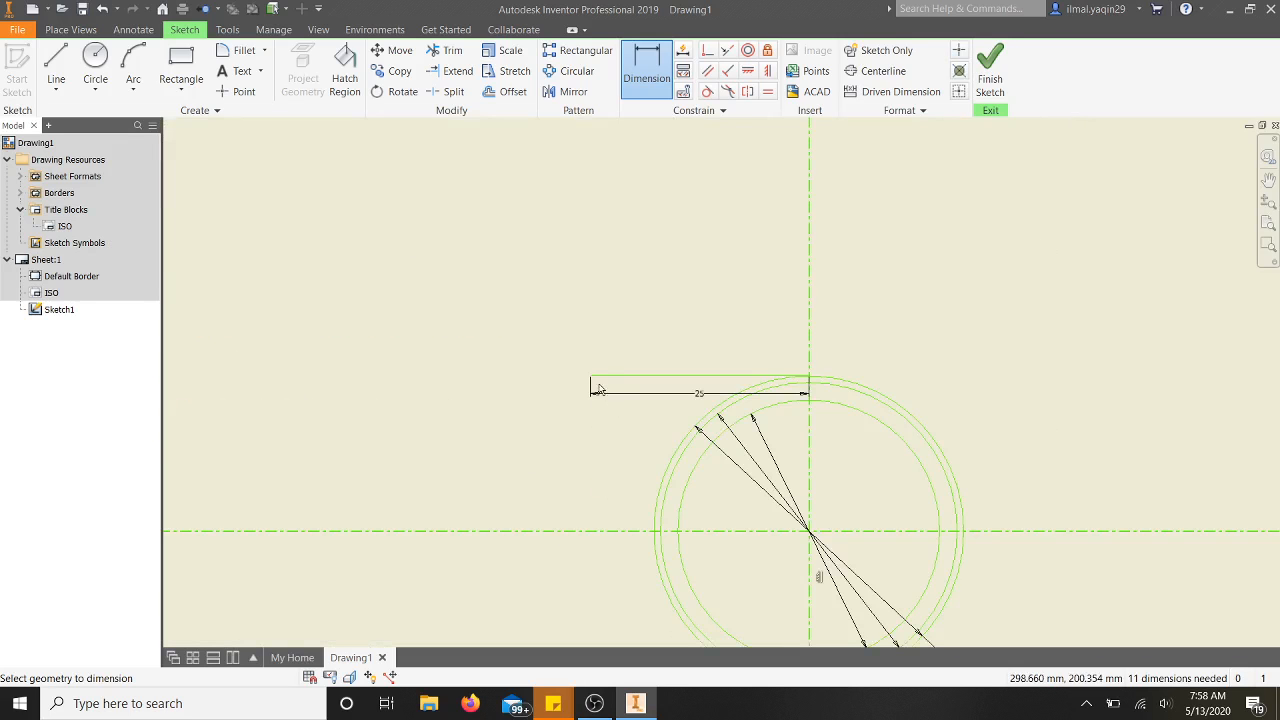
{"action": "left_click", "coordinate": [590, 379]}
{"action": "key", "text": "Escape"}
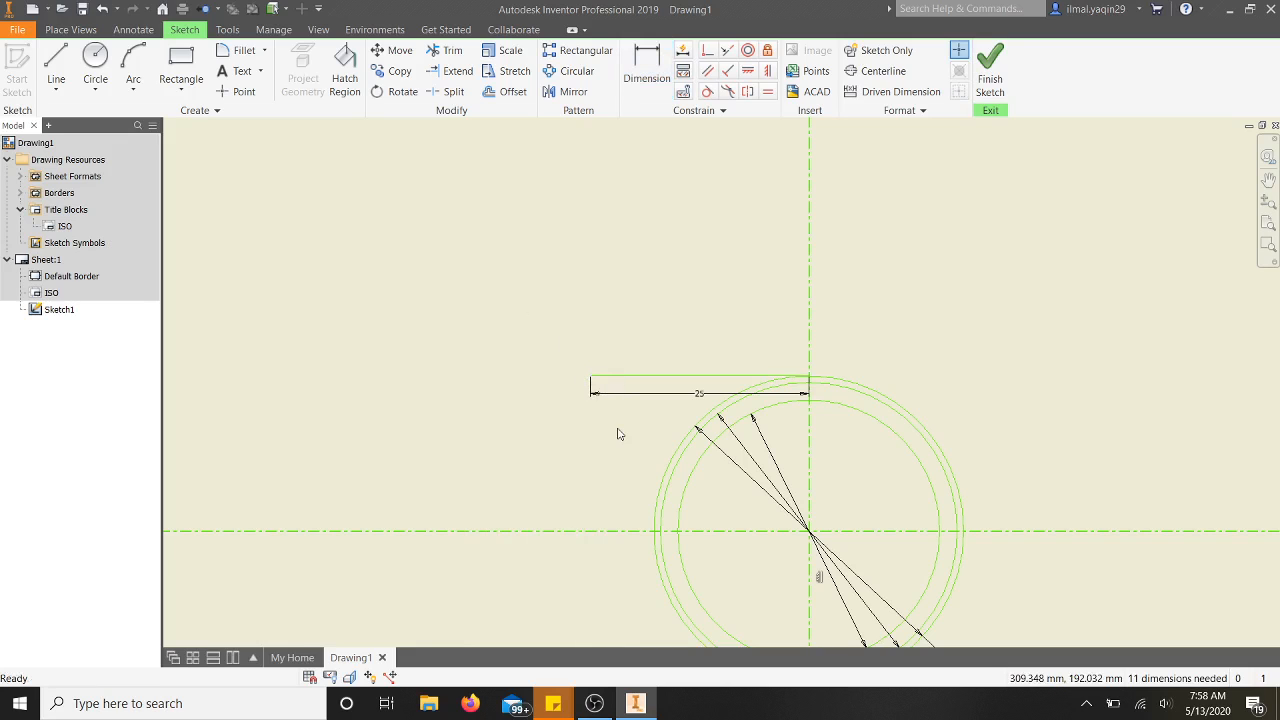
{"action": "scroll", "coordinate": [640, 440], "scroll_direction": "up", "scroll_amount": 5}
{"action": "scroll", "coordinate": [683, 449], "scroll_direction": "down", "scroll_amount": 10}
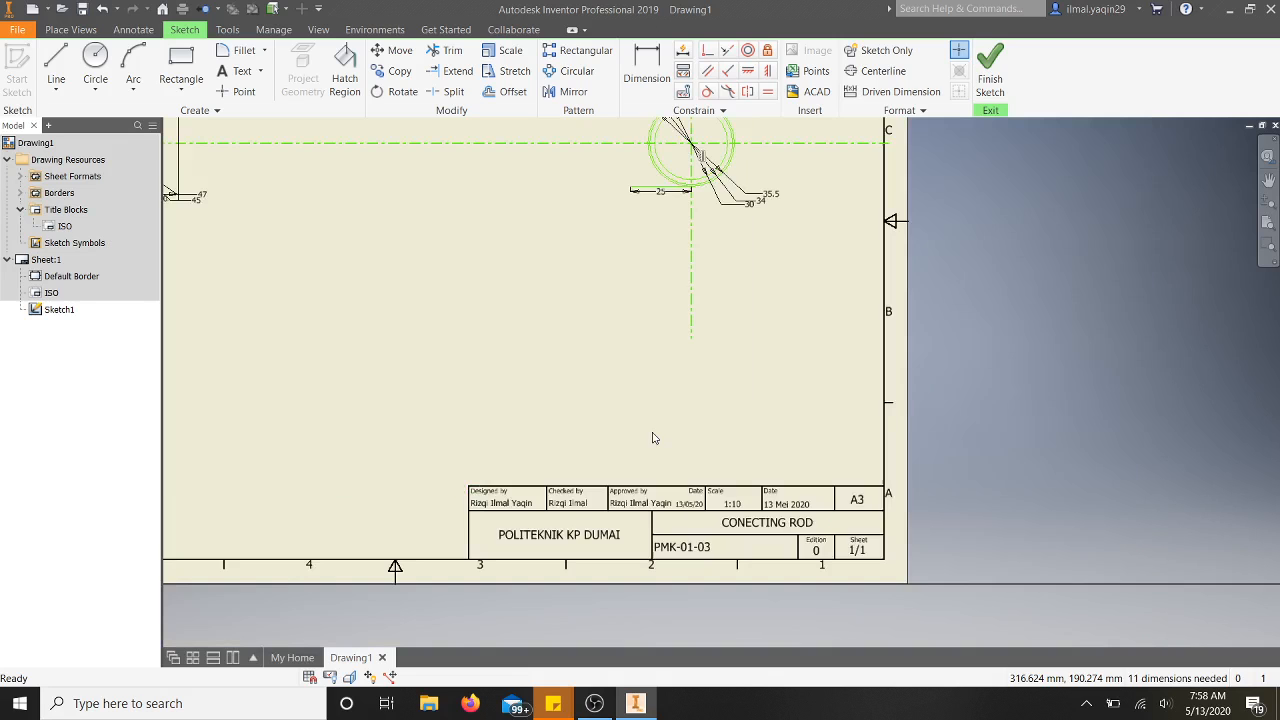
Draw a 20 mm vertical line crossing the horizontal centerline, between the two ends and just beyond the big end's 30 mm lines.
{"action": "scroll", "coordinate": [630, 333], "scroll_direction": "up", "scroll_amount": 10}
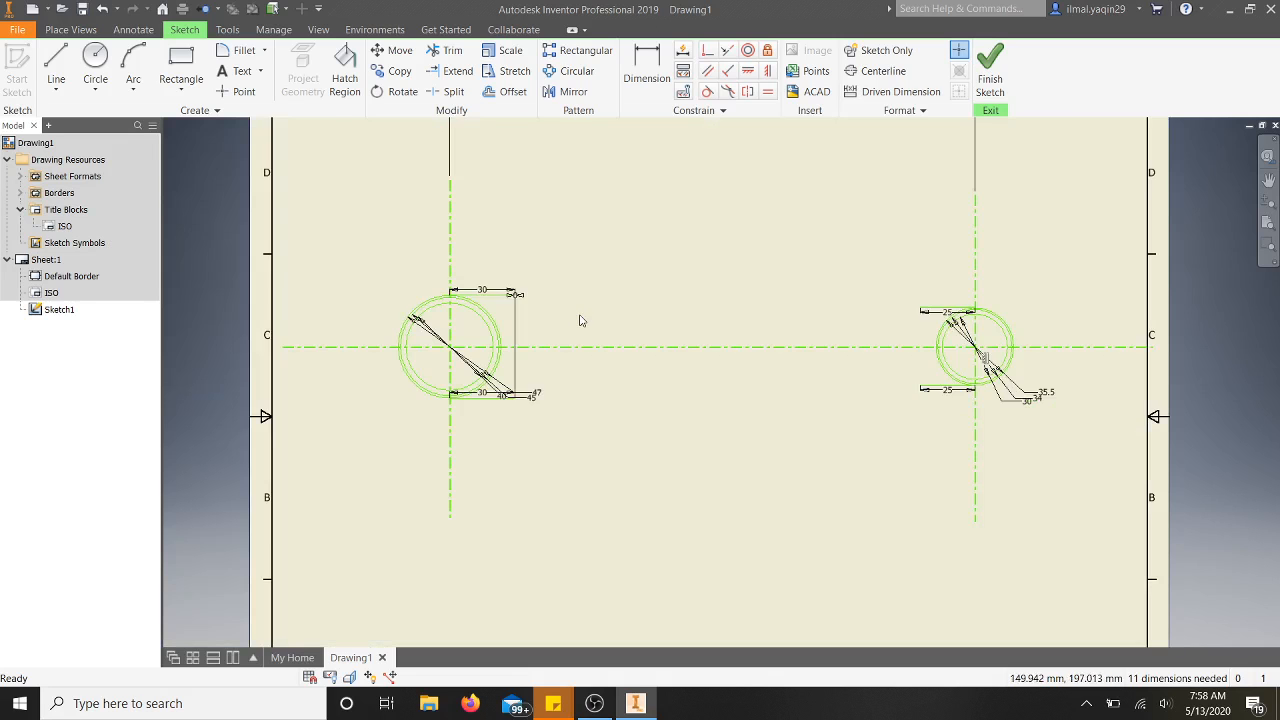
{"action": "scroll", "coordinate": [815, 384], "scroll_direction": "down", "scroll_amount": 2}
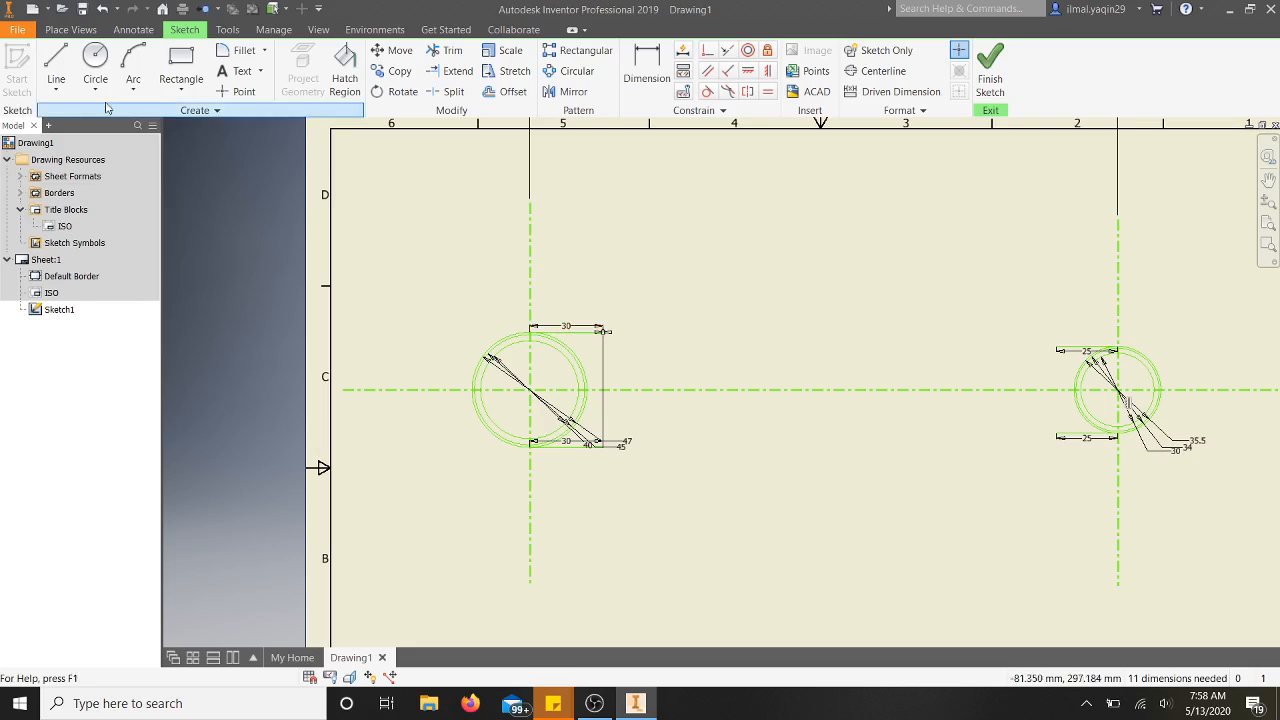
{"action": "left_click", "coordinate": [56, 60]}
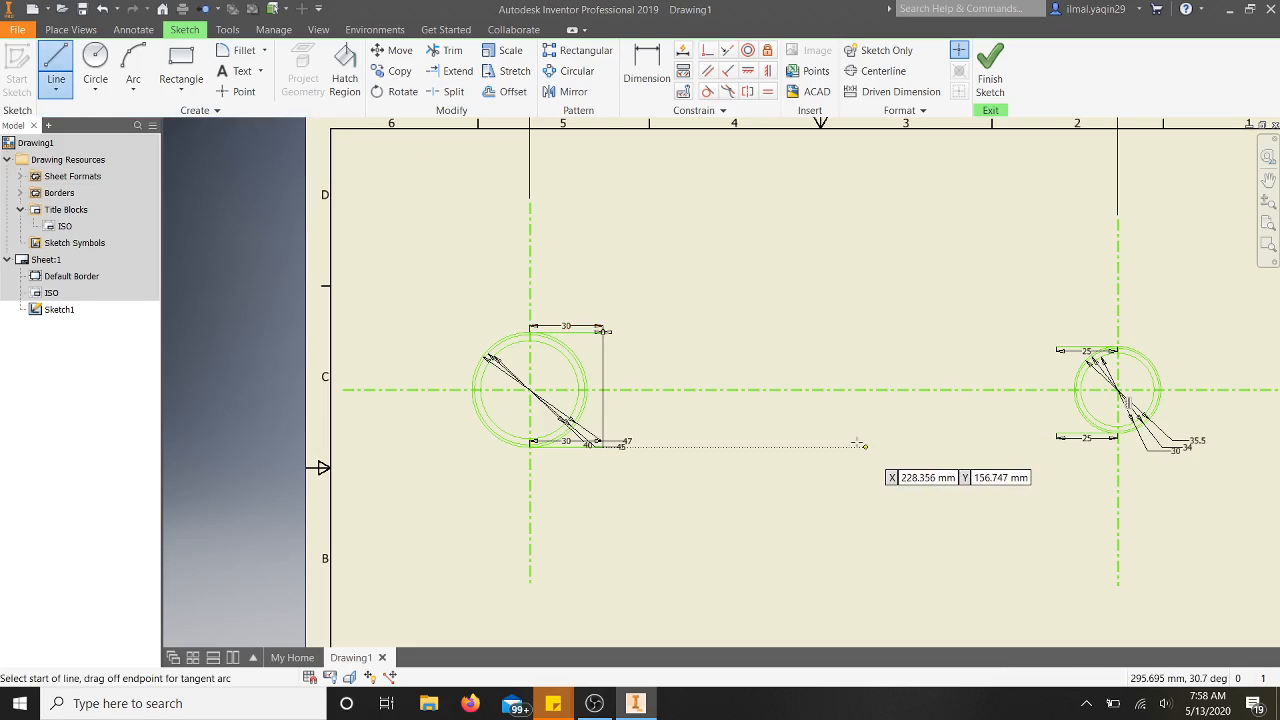
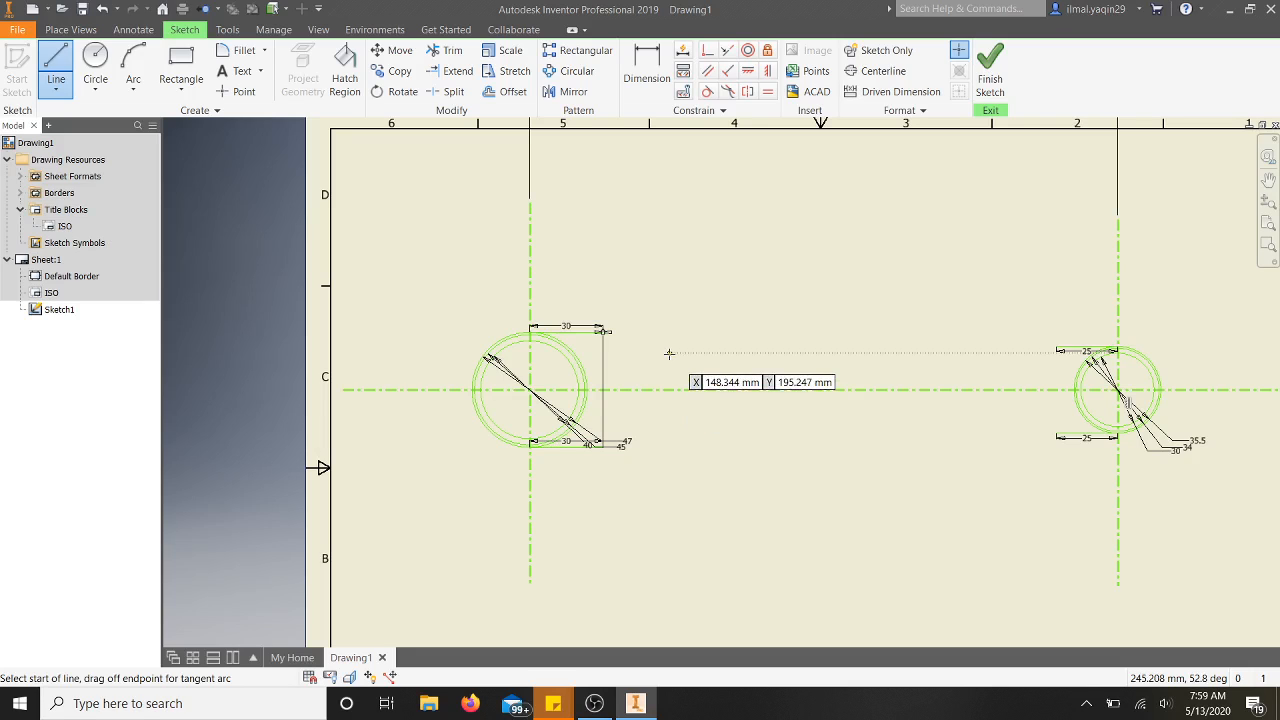
{"action": "left_click", "coordinate": [669, 352]}
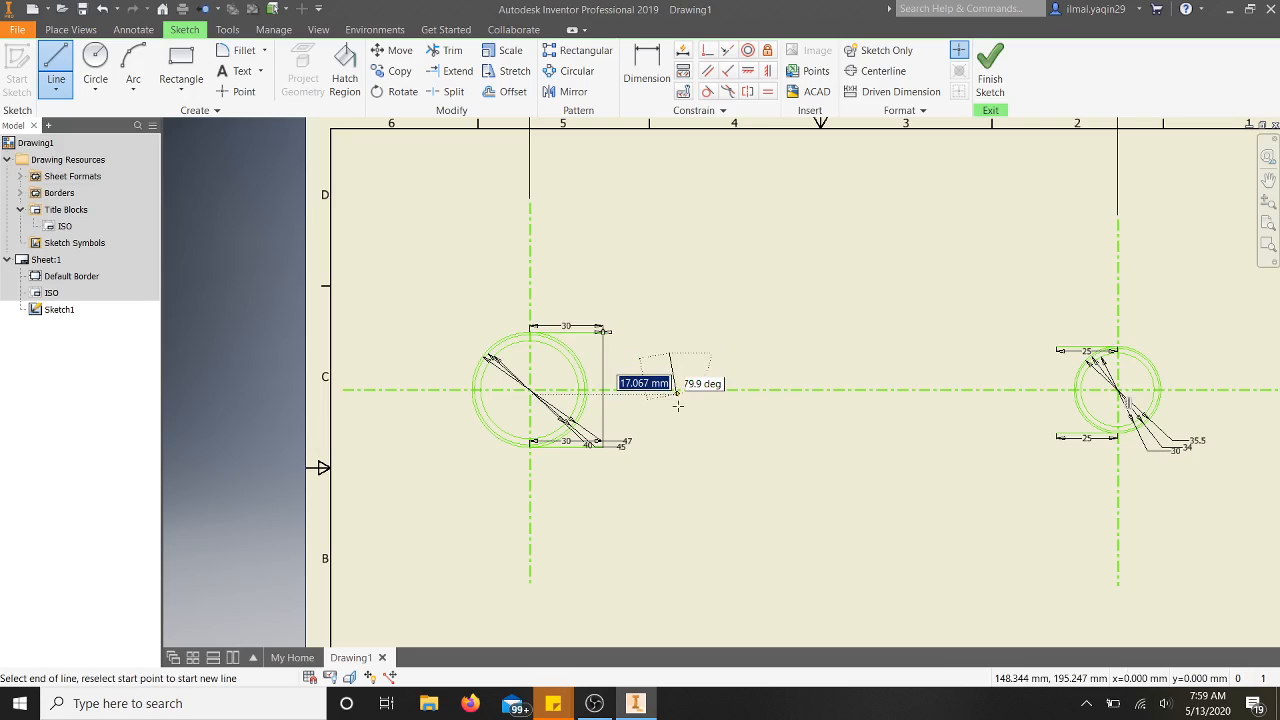
{"action": "type", "text": "20"}
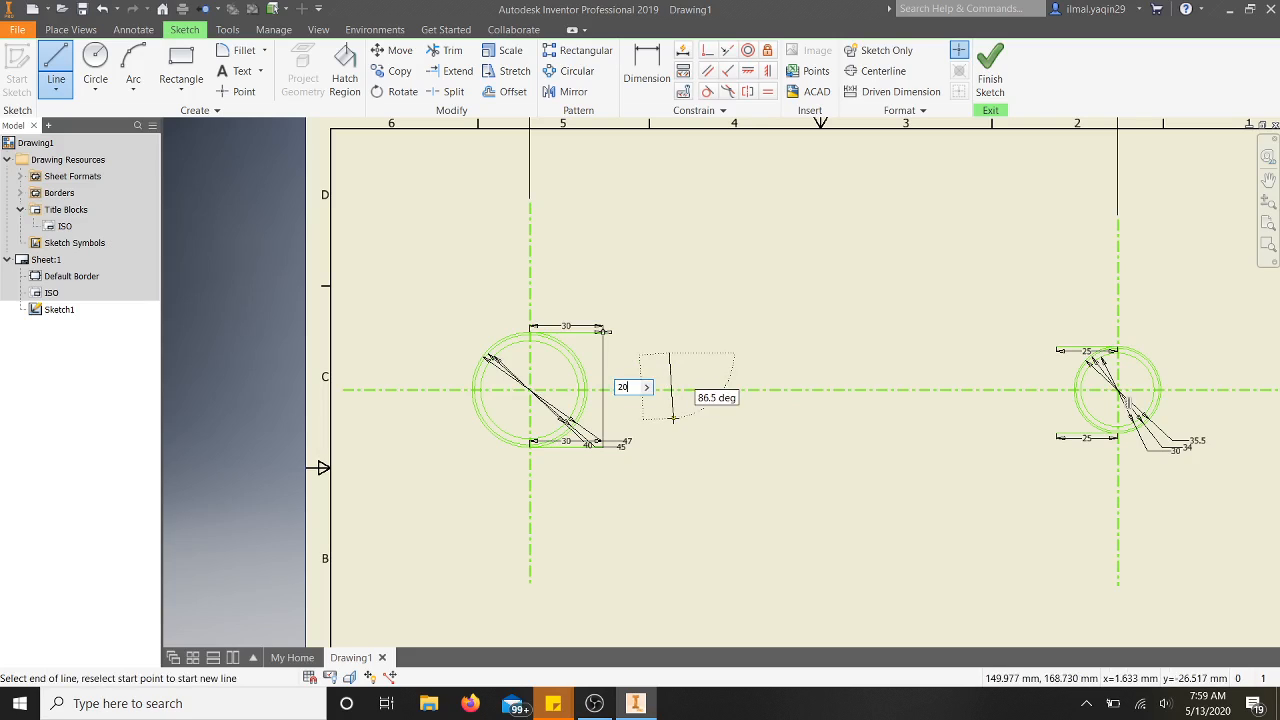
{"action": "key", "text": "Return"}
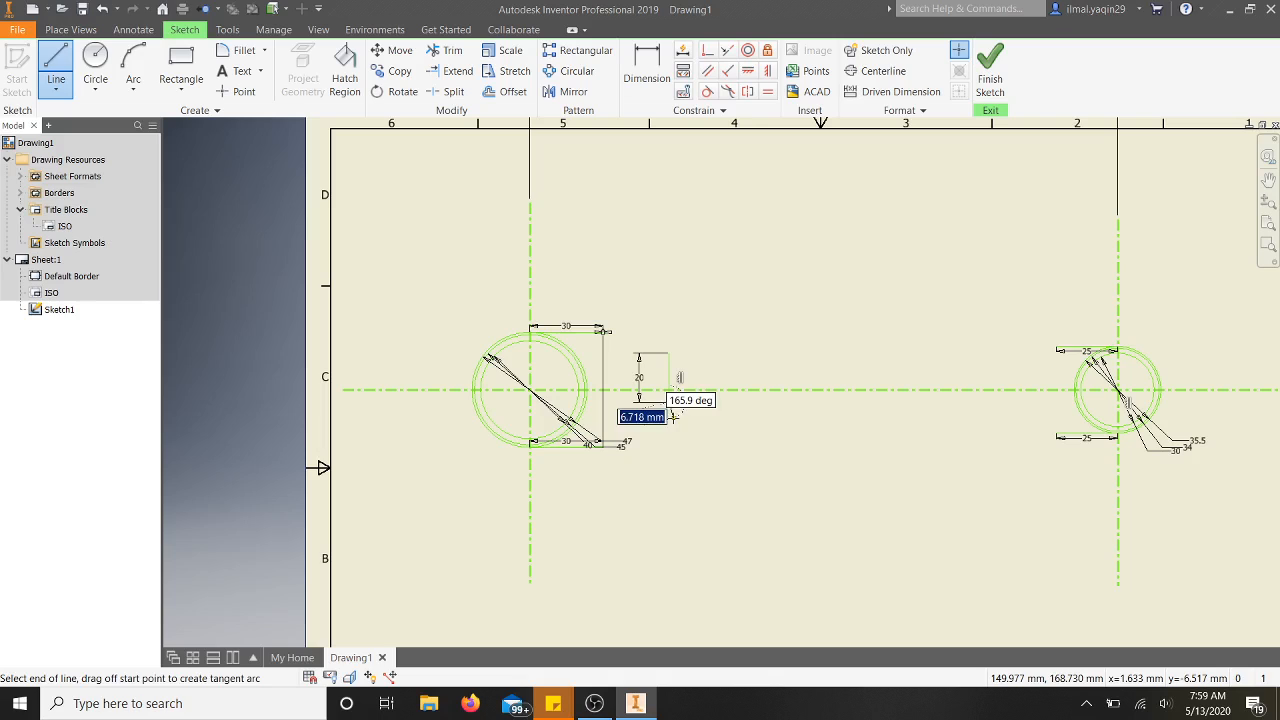
{"action": "key", "text": "Escape"}
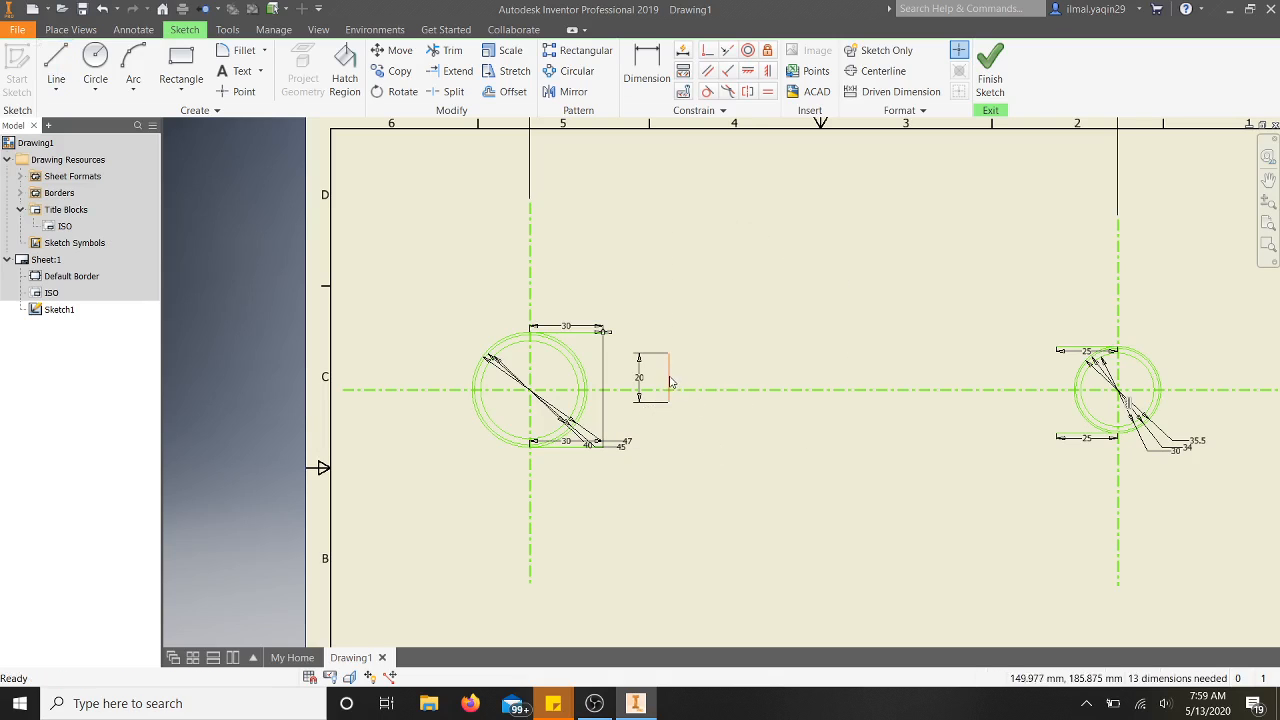
Duplicate the 20 mm vertical line and move the copy along the horizontal centerline towards the small end.
{"action": "key", "text": "ctrl+v"}
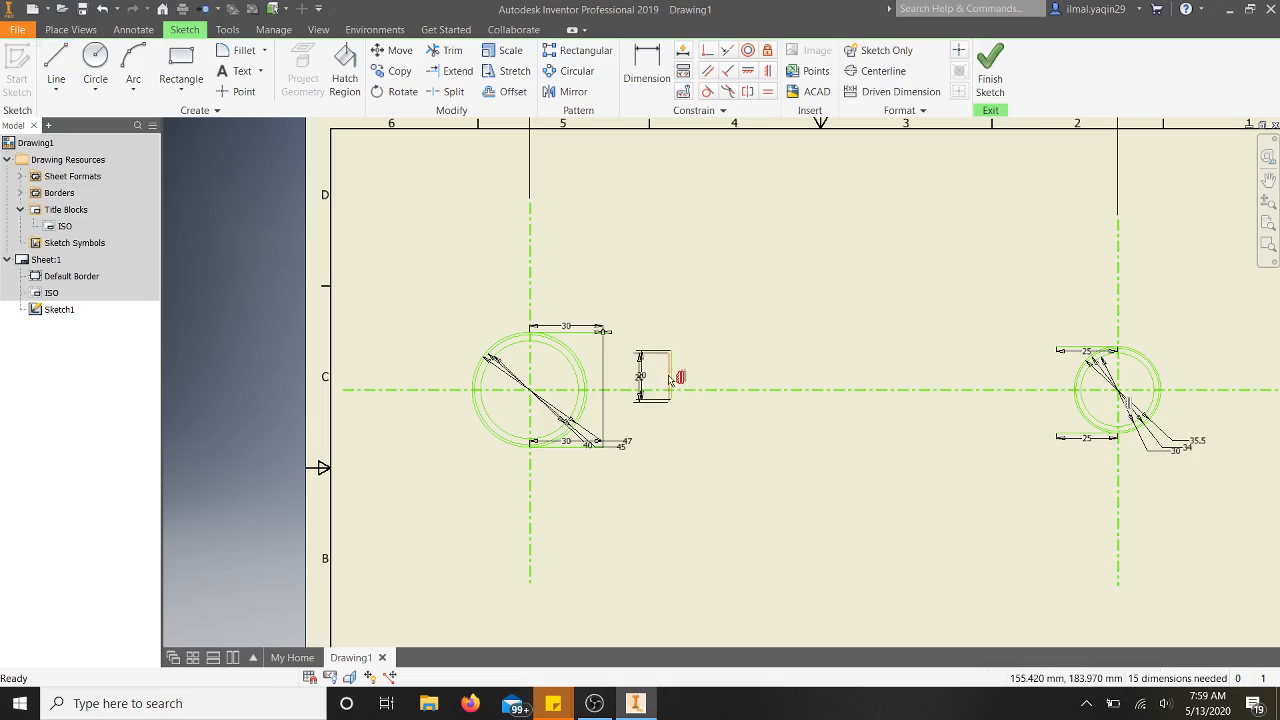
{"action": "left_click_drag", "start_coordinate": [678, 379], "coordinate": [816, 389]}
{"action": "left_click_drag", "start_coordinate": [676, 372], "coordinate": [782, 387]}
{"action": "left_click_drag", "start_coordinate": [678, 383], "coordinate": [852, 385]}
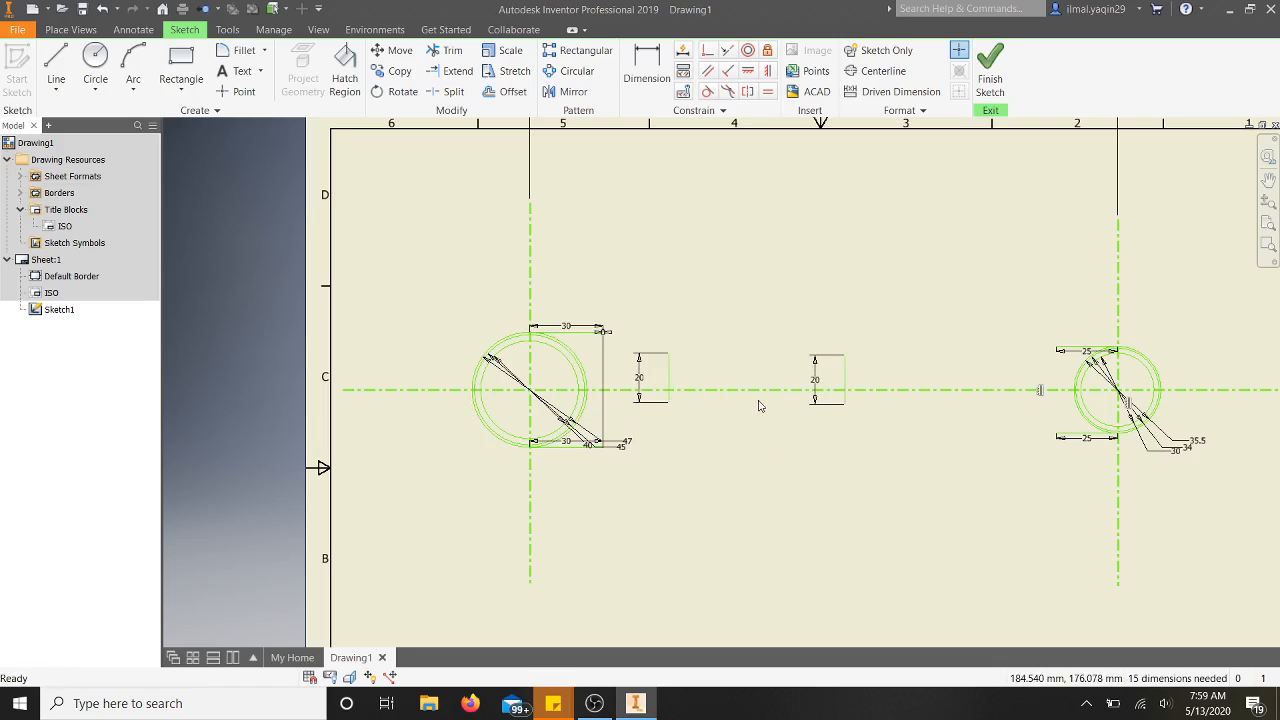
Add a 15 mm diameter dimension between the upper endpoint of the vertical line near the big end and the horizontal centerline.
{"action": "scroll", "coordinate": [759, 406], "scroll_direction": "down", "scroll_amount": 3}
{"action": "scroll", "coordinate": [759, 406], "scroll_direction": "up", "scroll_amount": 5}
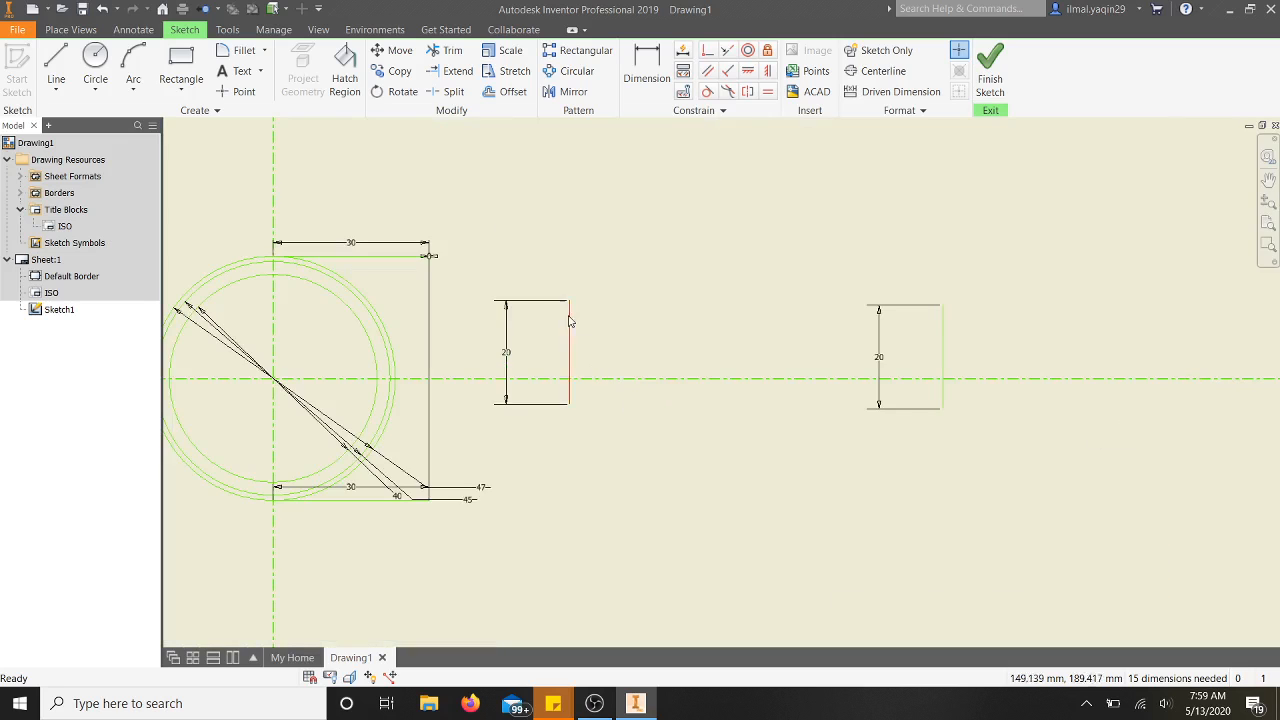
{"action": "left_click", "coordinate": [647, 66]}
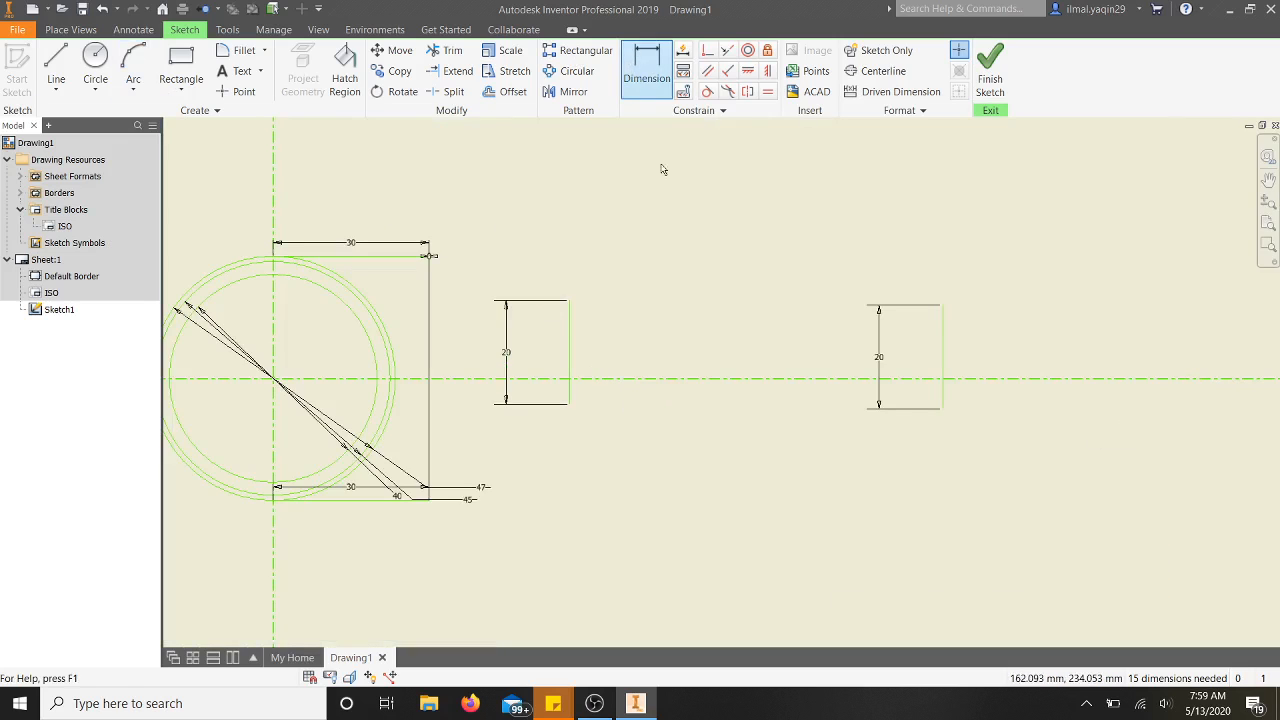
{"action": "left_click", "coordinate": [611, 379]}
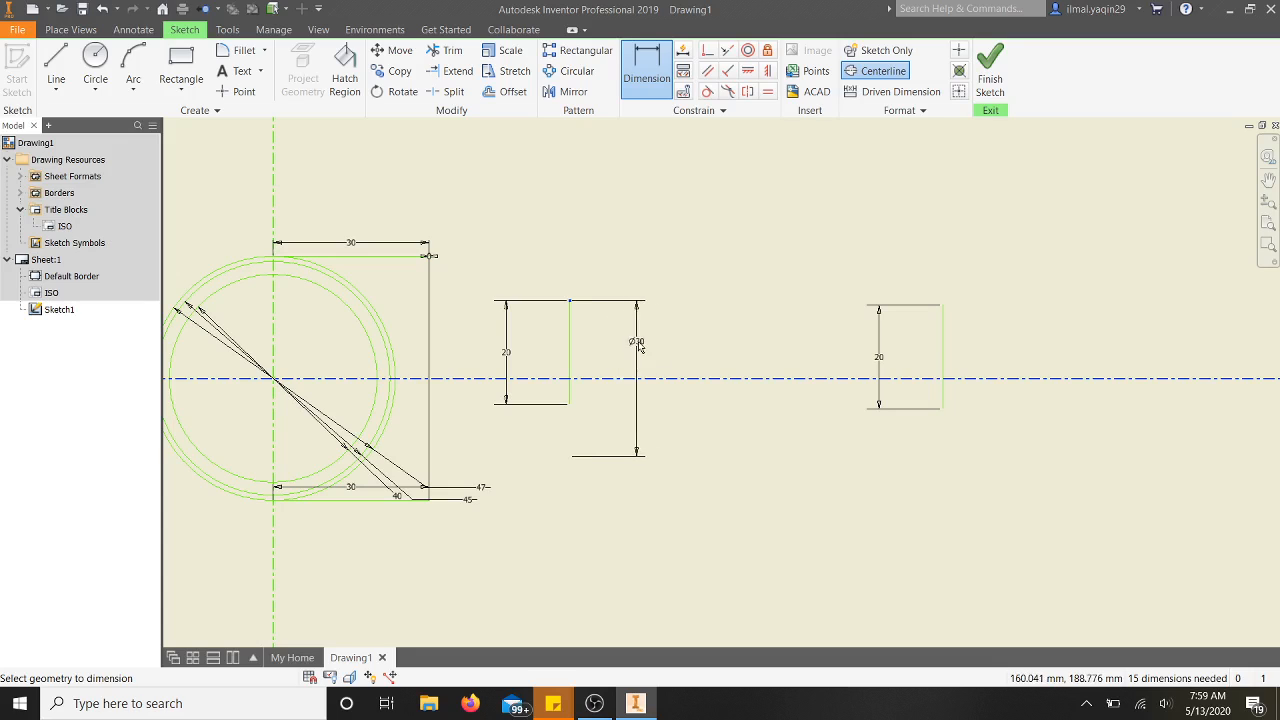
{"action": "left_click", "coordinate": [652, 352]}
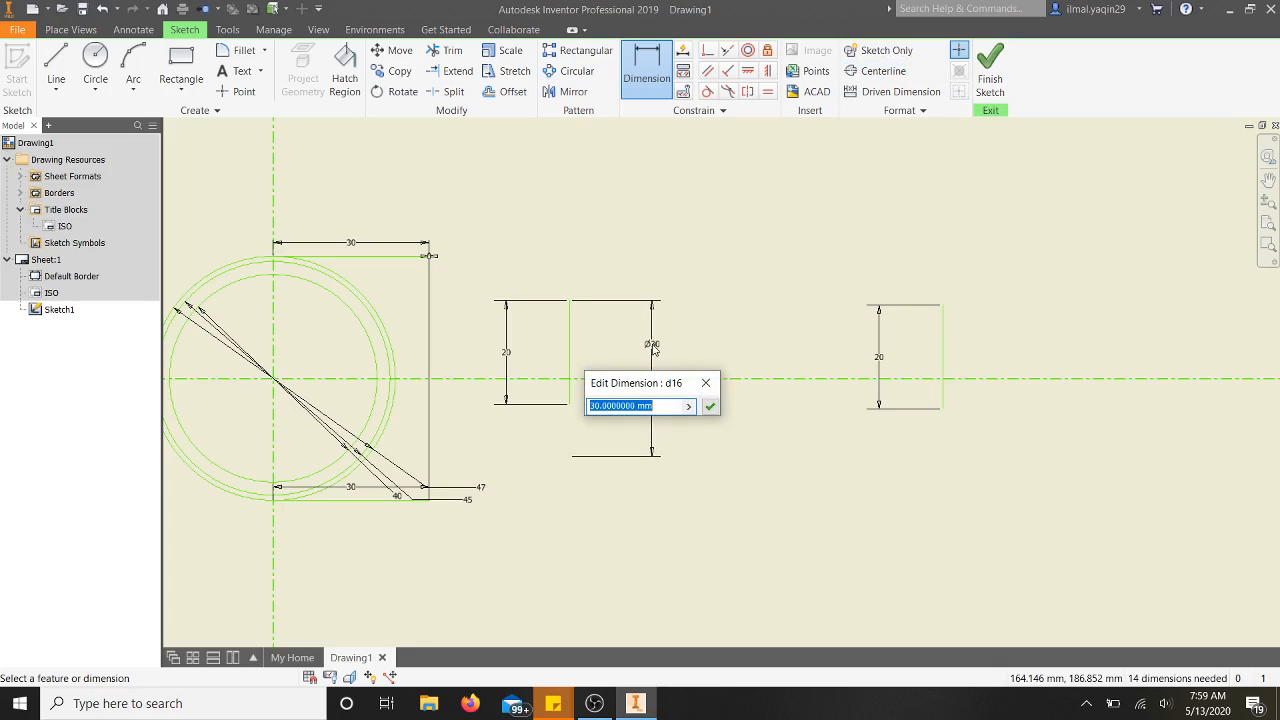
{"action": "type", "text": "15"}
{"action": "key", "text": "Return"}
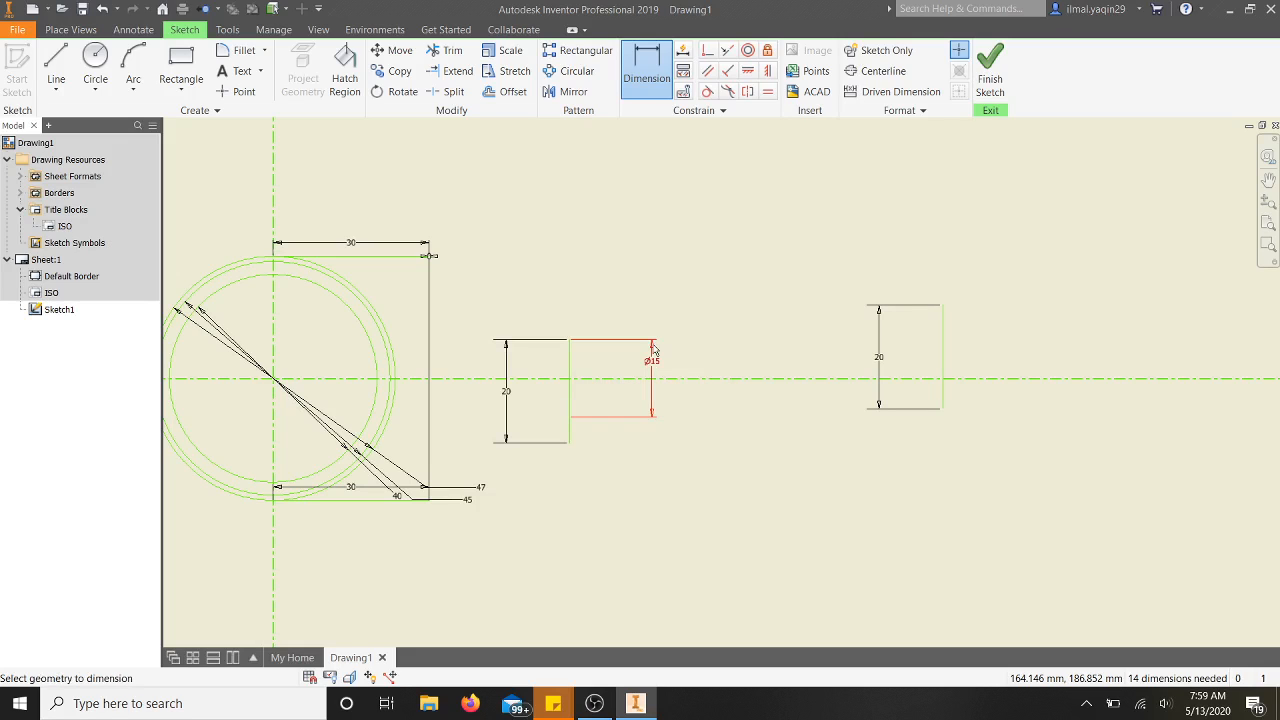
Set the vertical line's diameter dimension about the horizontal centerline to 10 mm, and reopen its value for editing.
{"action": "left_click", "coordinate": [653, 368]}
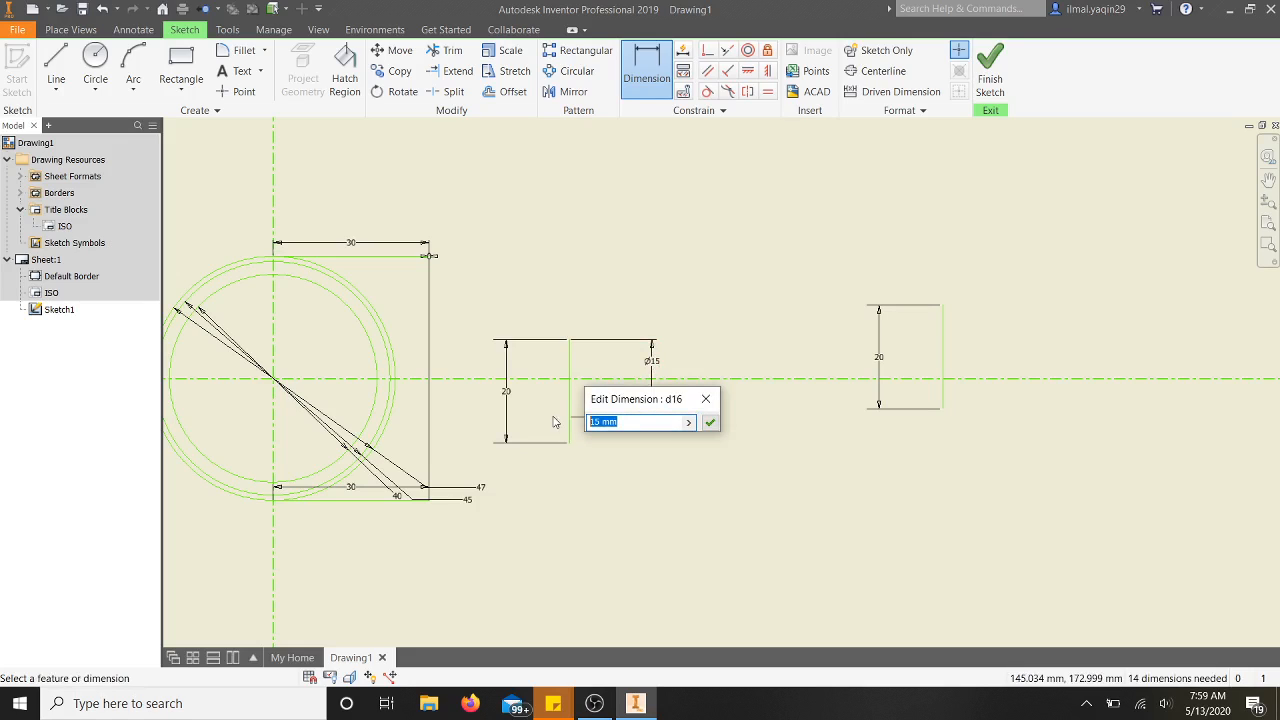
{"action": "key", "text": "Return"}
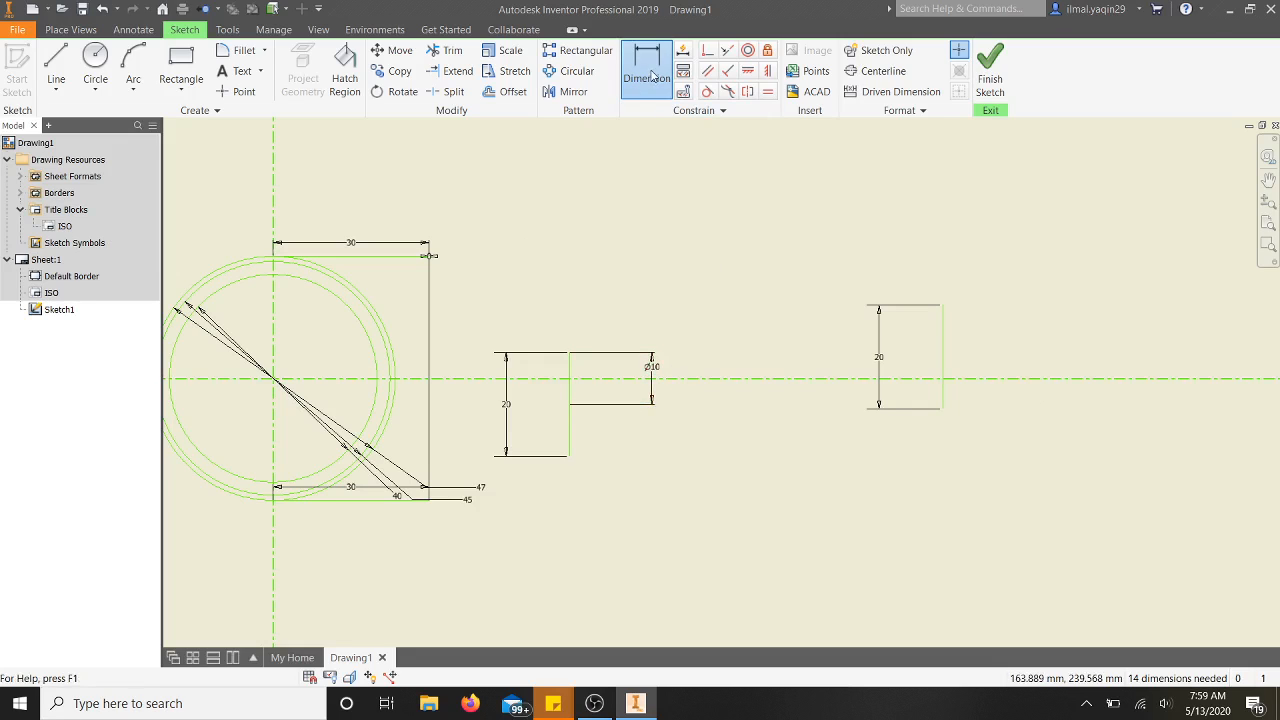
{"action": "double_click", "coordinate": [651, 367]}
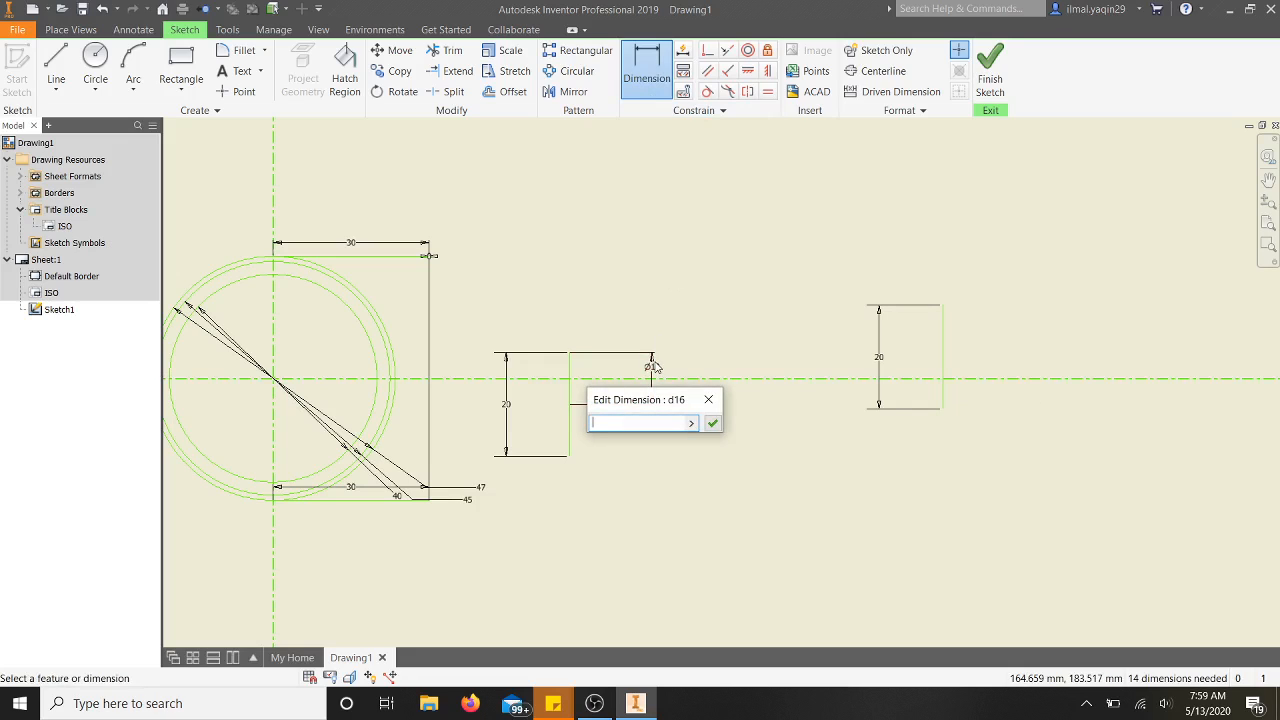
Delete the Ø10 dimension from the left vertical line and move that line upward across the horizontal centerline.
{"action": "left_click", "coordinate": [708, 399]}
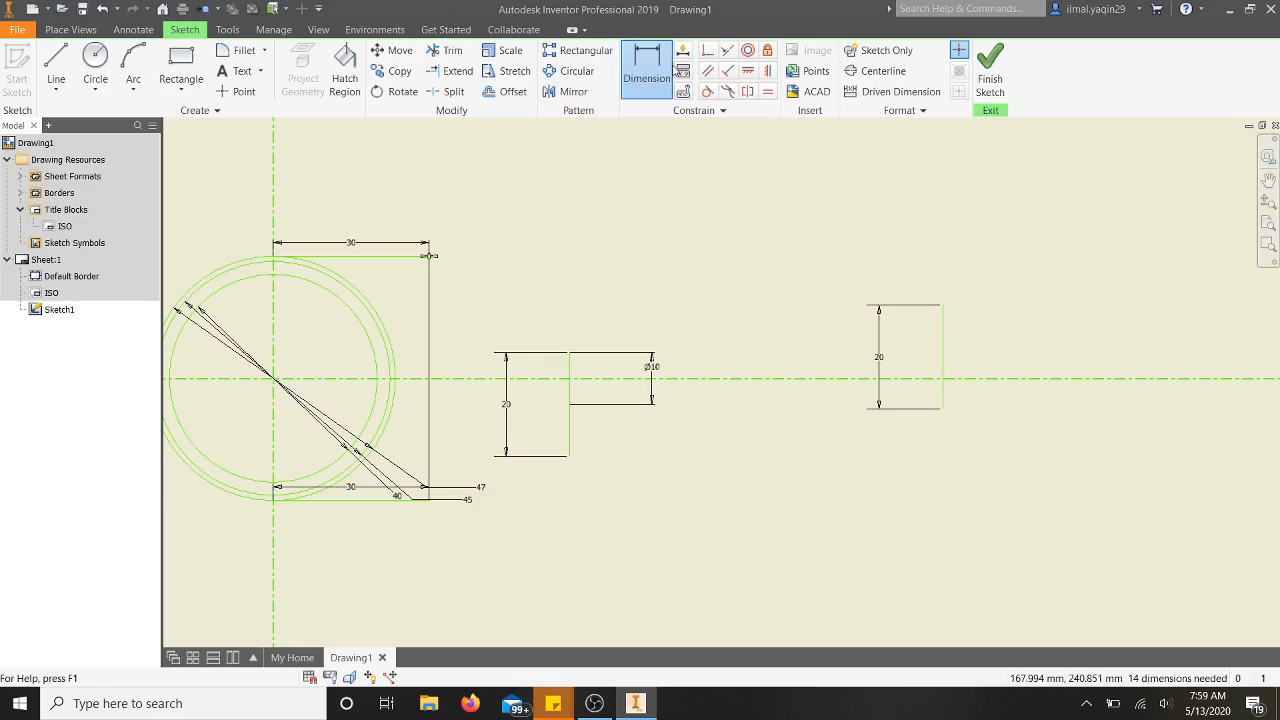
{"action": "key", "text": "Escape"}
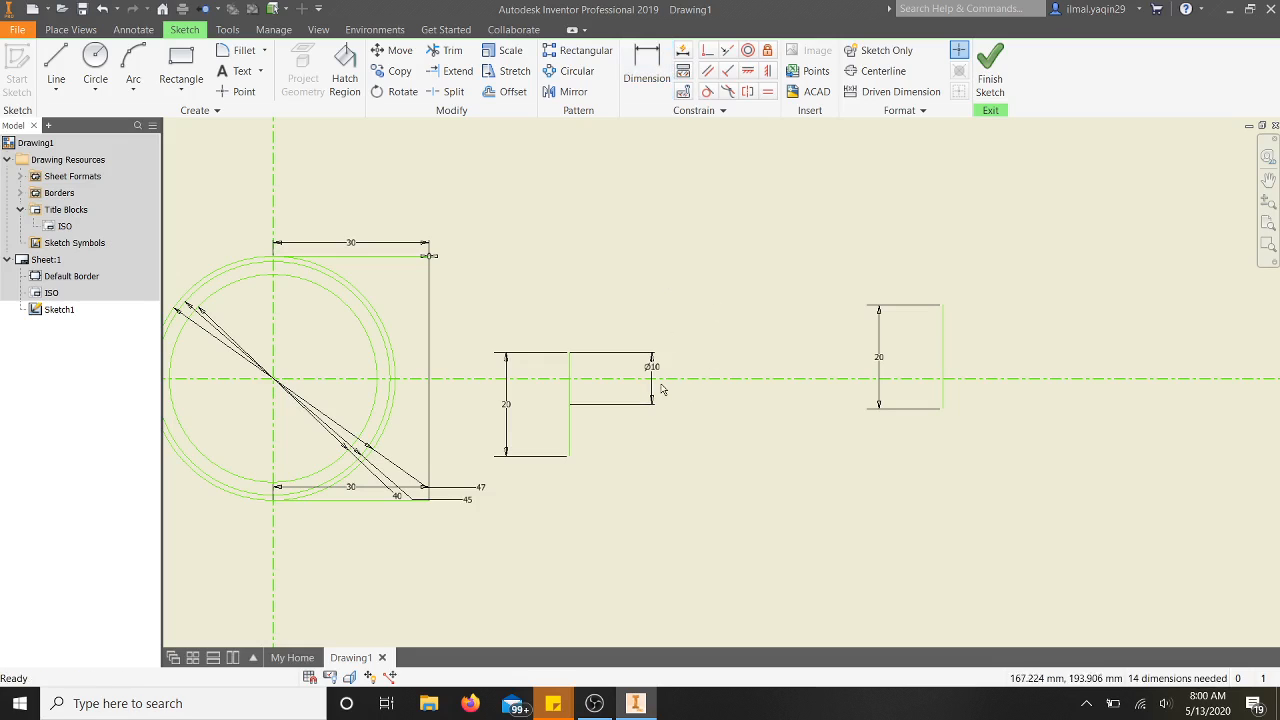
{"action": "key", "text": "Delete"}
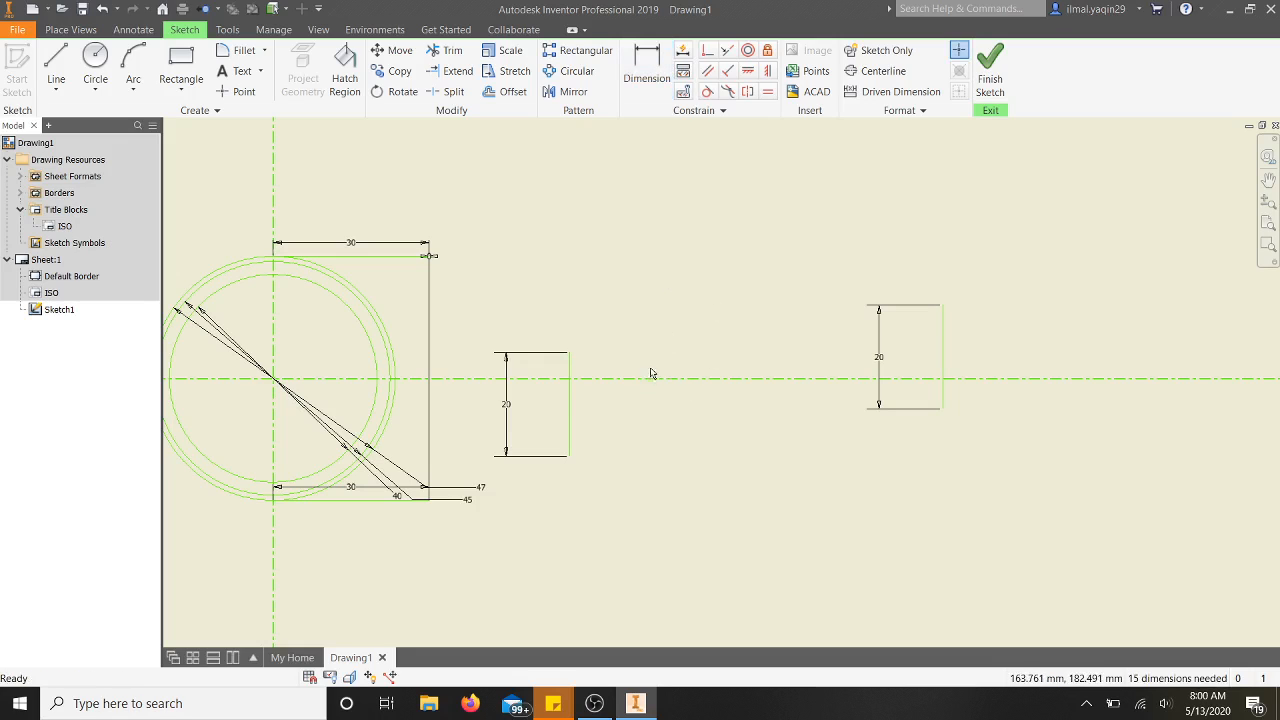
{"action": "left_click", "coordinate": [571, 386]}
{"action": "left_click_drag", "start_coordinate": [571, 395], "coordinate": [578, 371]}
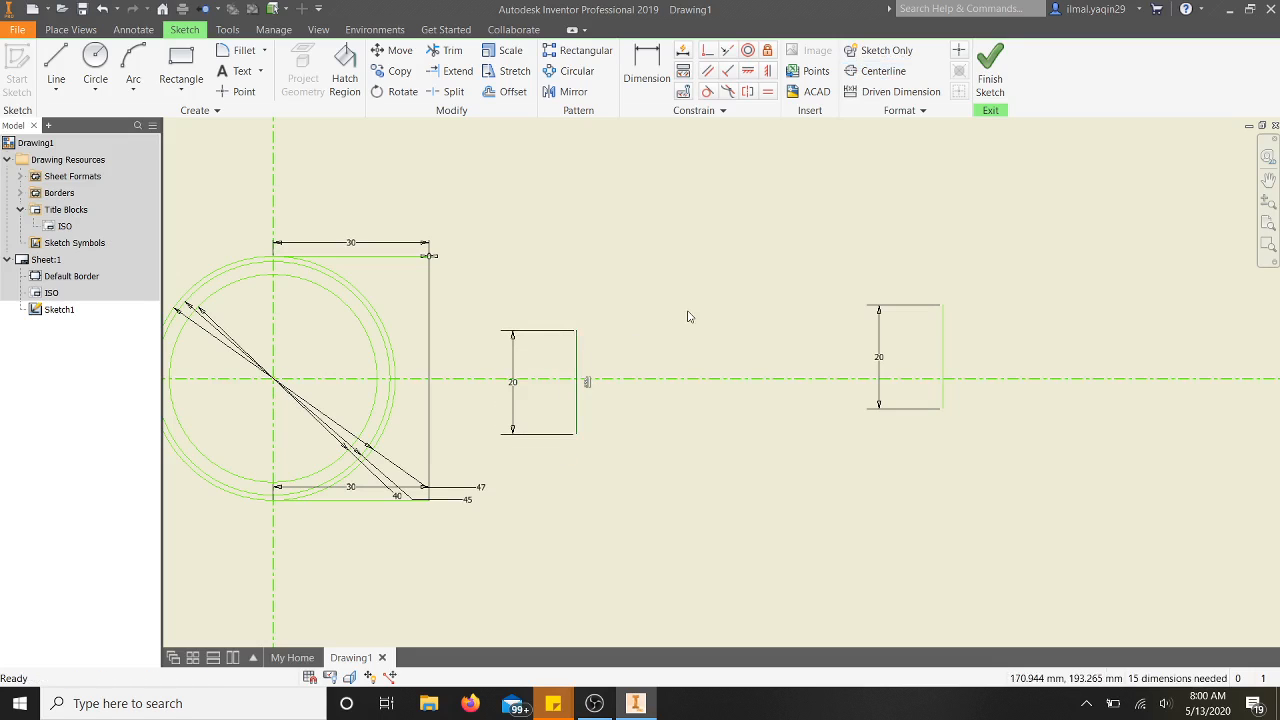
Dimension the left vertical line's upper endpoint 10 mm vertically from the large circle's centre.
{"action": "left_click", "coordinate": [646, 62]}
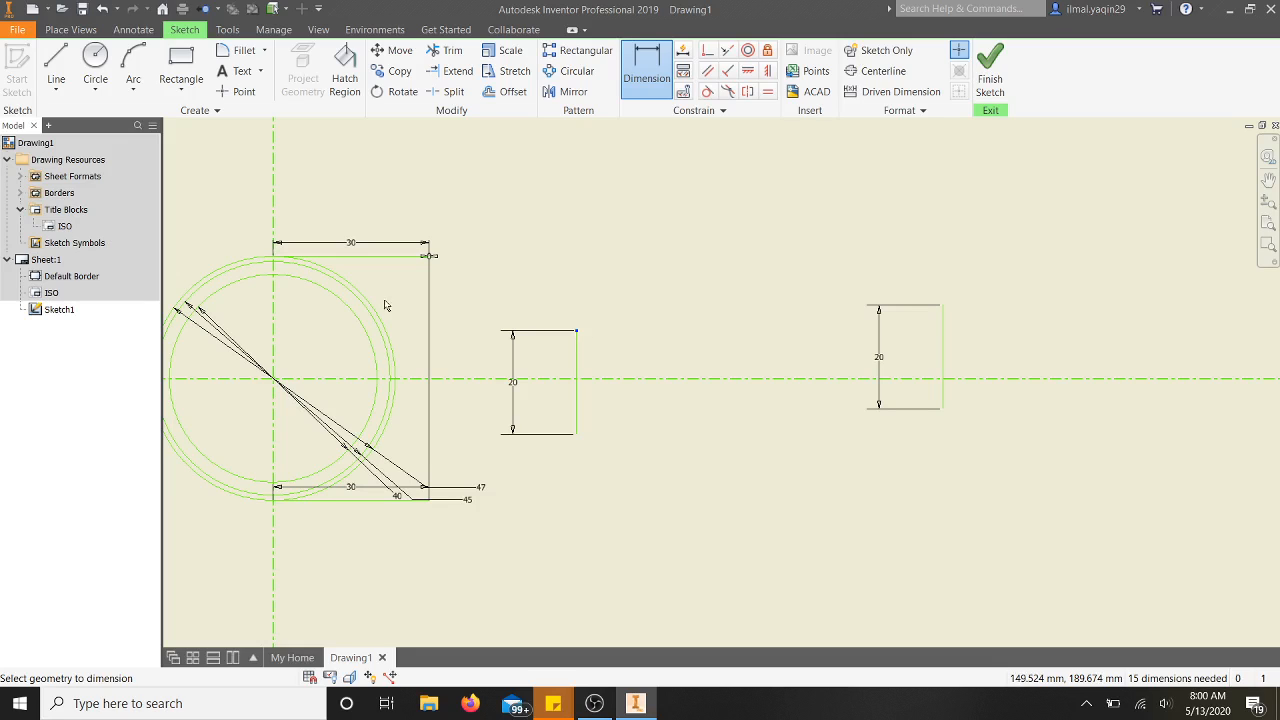
{"action": "left_click", "coordinate": [305, 287]}
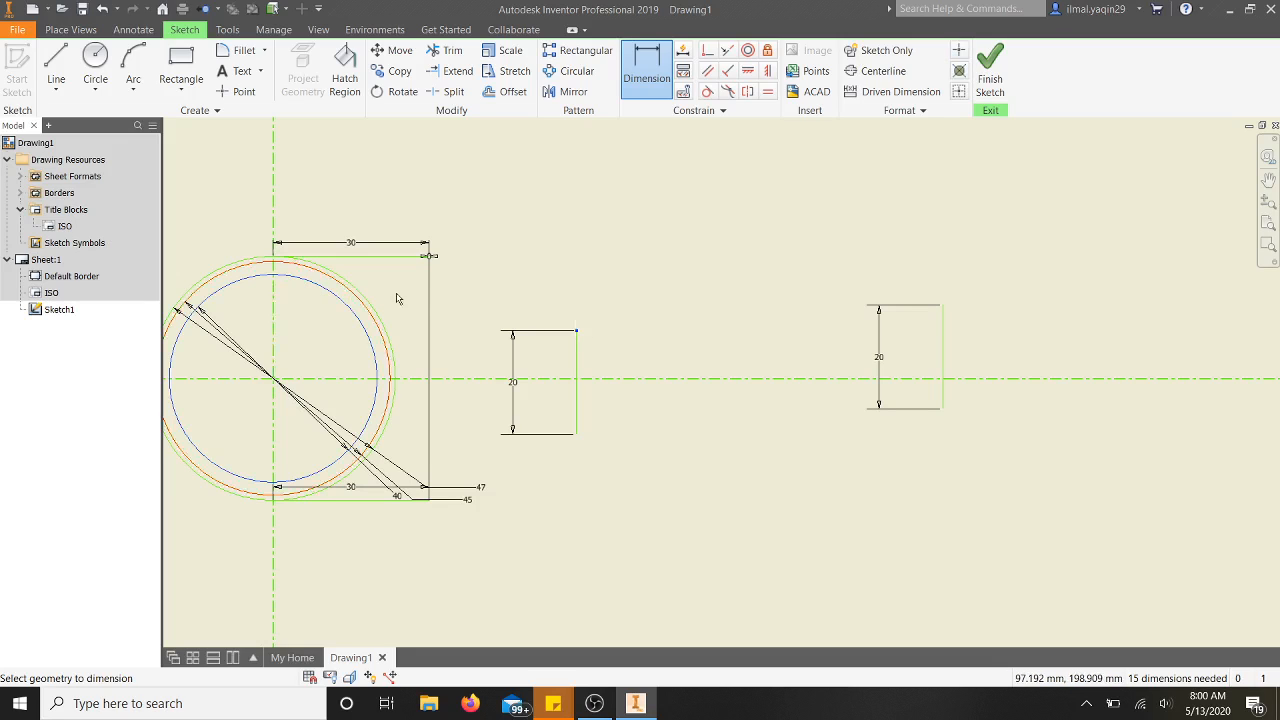
{"action": "left_click", "coordinate": [575, 330]}
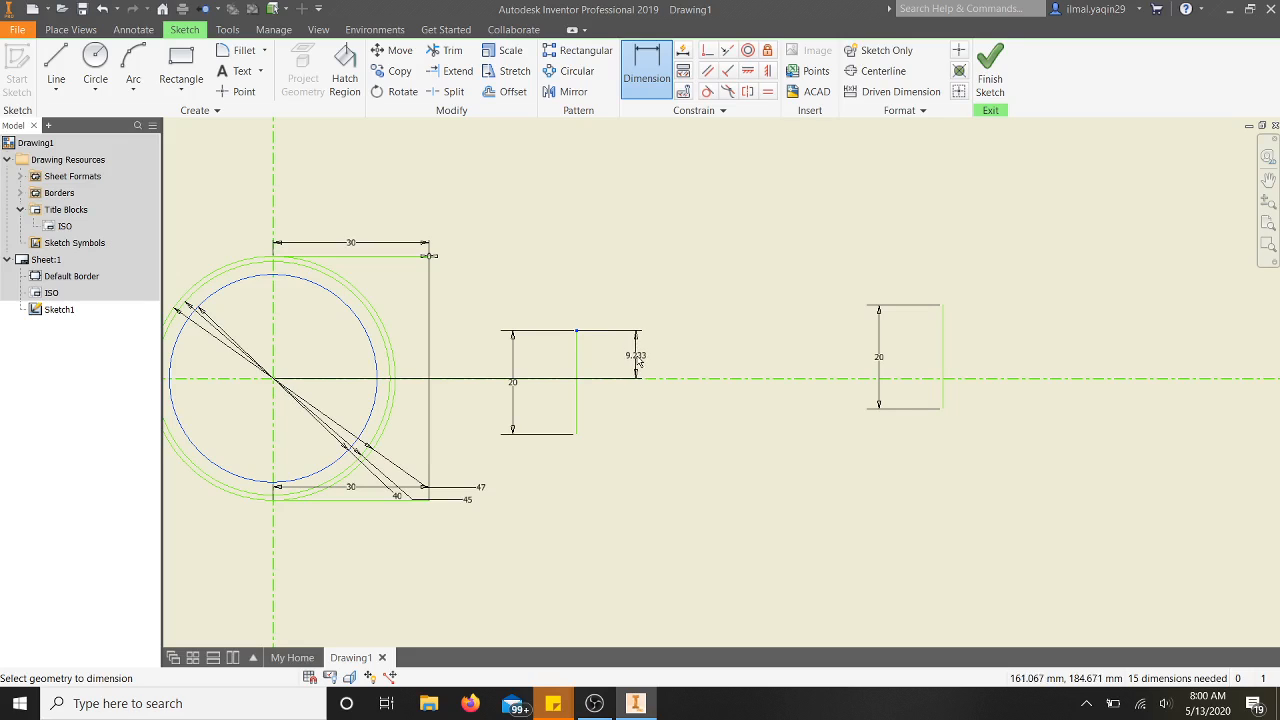
{"action": "left_click", "coordinate": [638, 363]}
{"action": "type", "text": "10"}
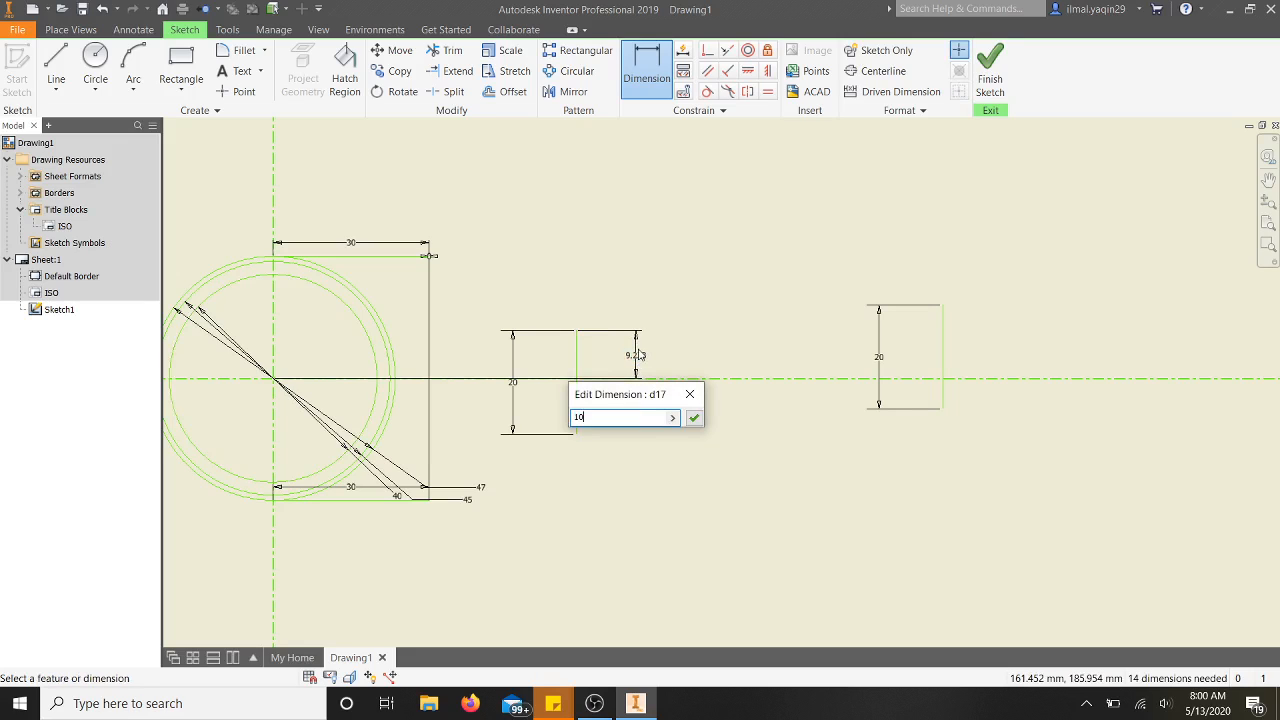
{"action": "key", "text": "Return"}
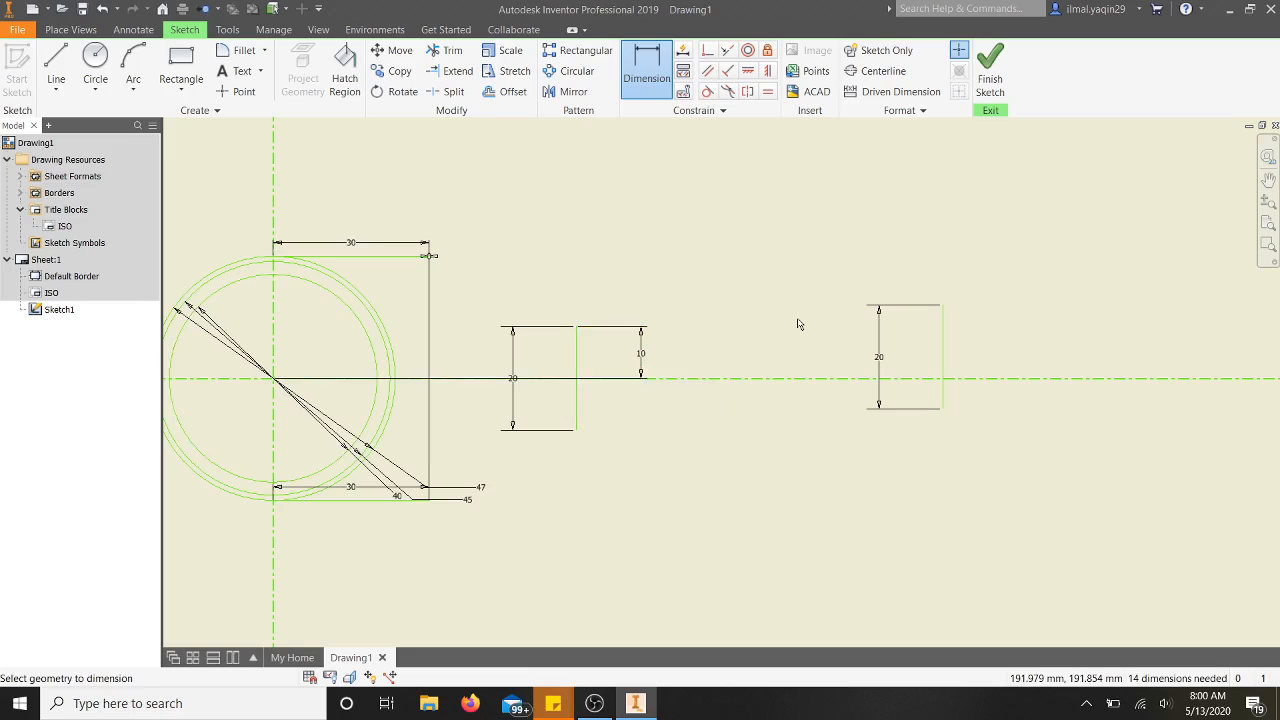
Delete the 10 mm dimension between the left vertical line's upper endpoint and the circle centre.
{"action": "left_click", "coordinate": [641, 358]}
{"action": "left_click", "coordinate": [693, 393]}
{"action": "key", "text": "Escape"}
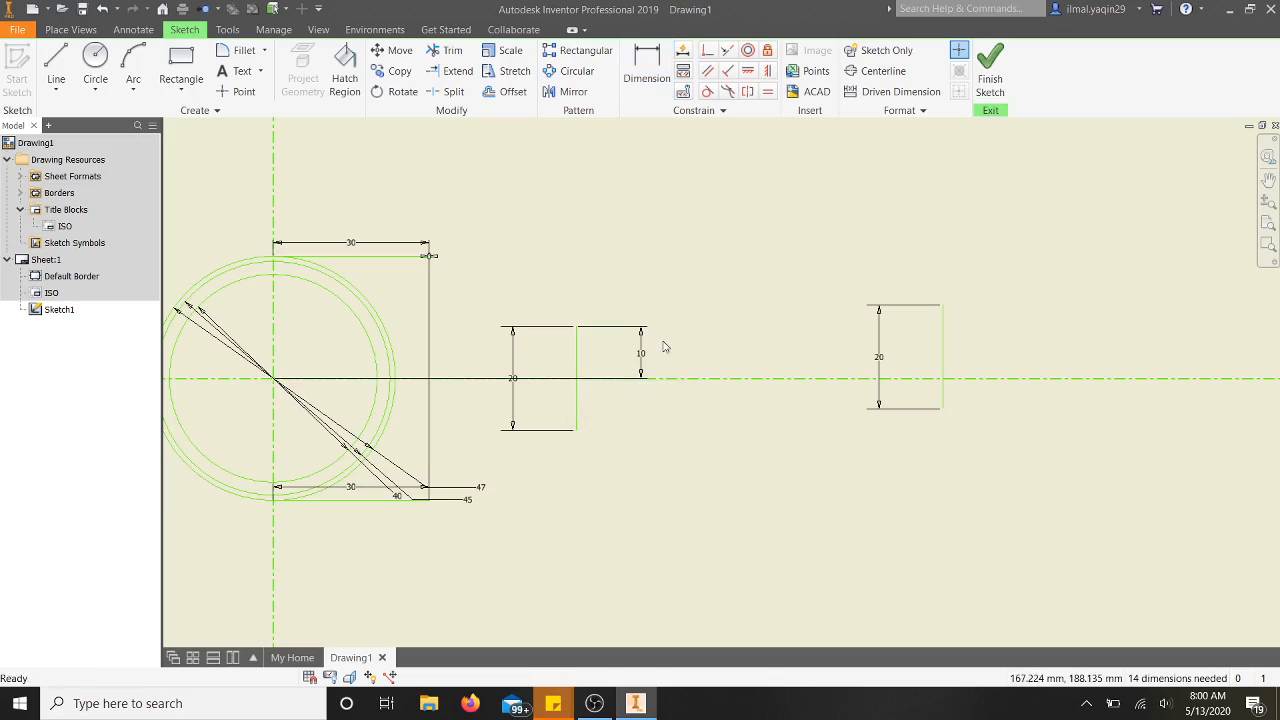
{"action": "key", "text": "Delete"}
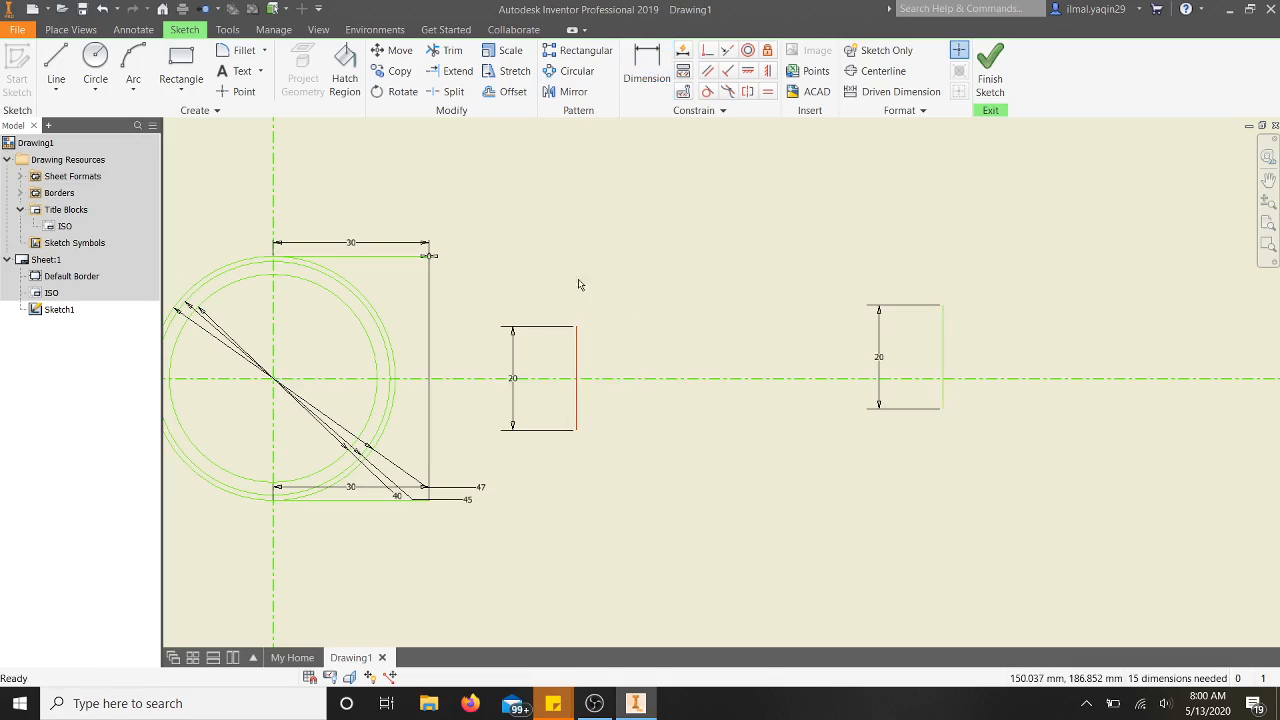
Align the upper endpoints of the two 20 mm vertical lines with a vertical dimension of 0 between them.
{"action": "key", "text": "d"}
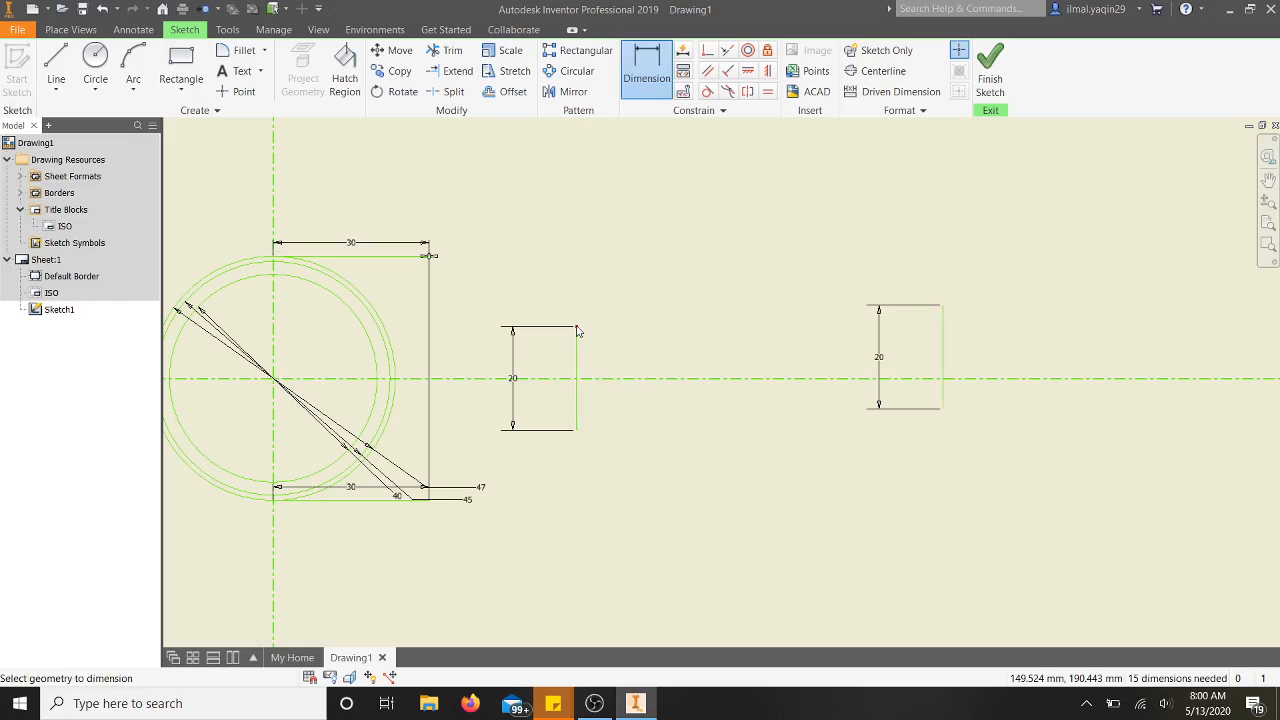
{"action": "left_click", "coordinate": [943, 309]}
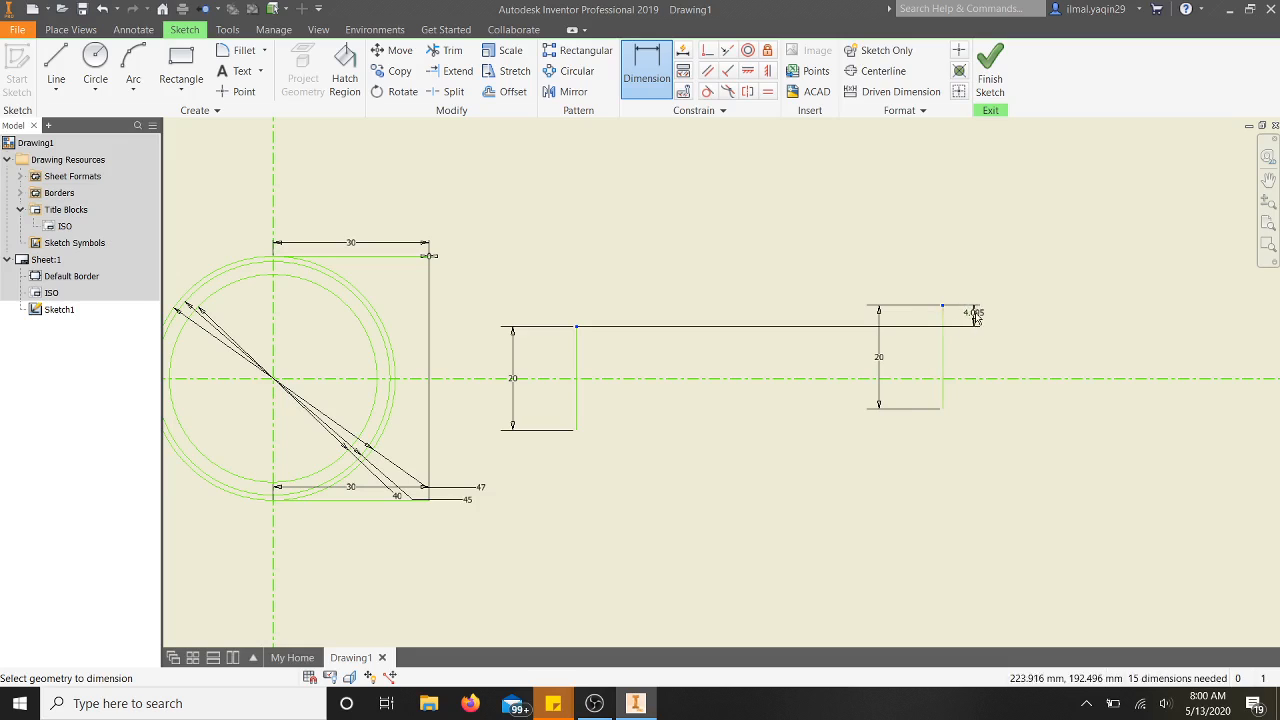
{"action": "left_click", "coordinate": [982, 313]}
{"action": "type", "text": "6"}
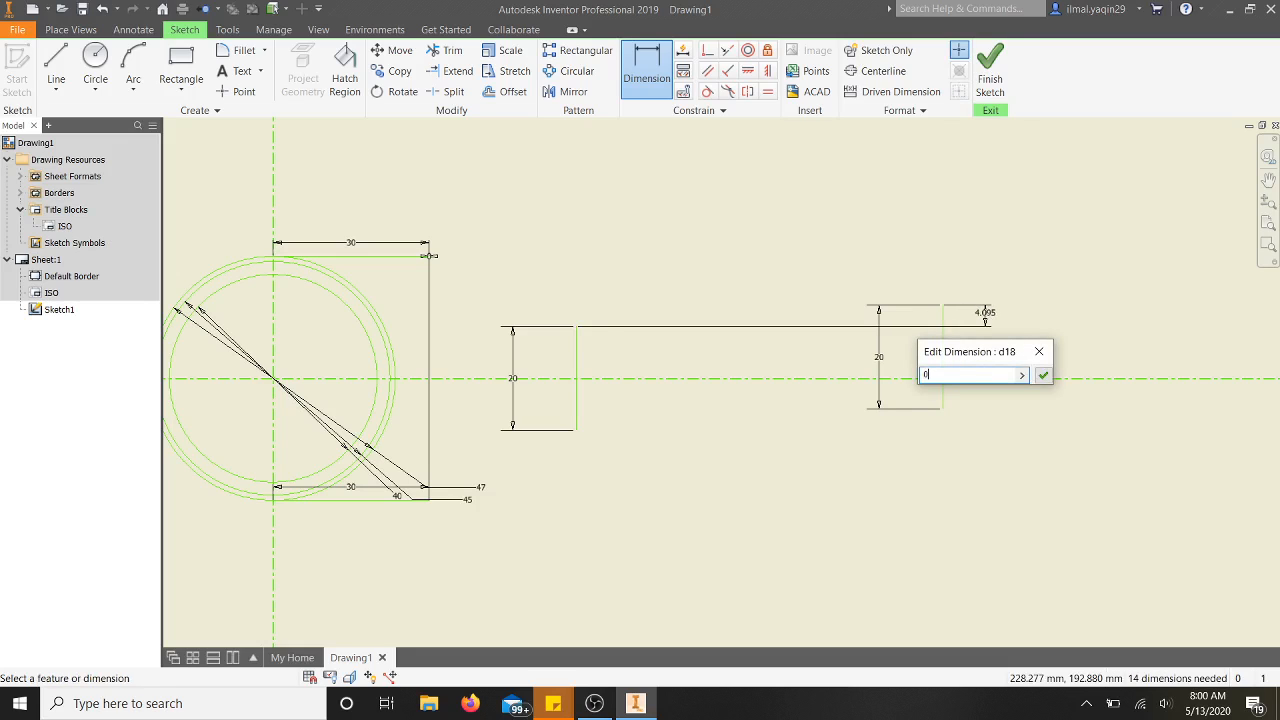
{"action": "key", "text": "Return"}
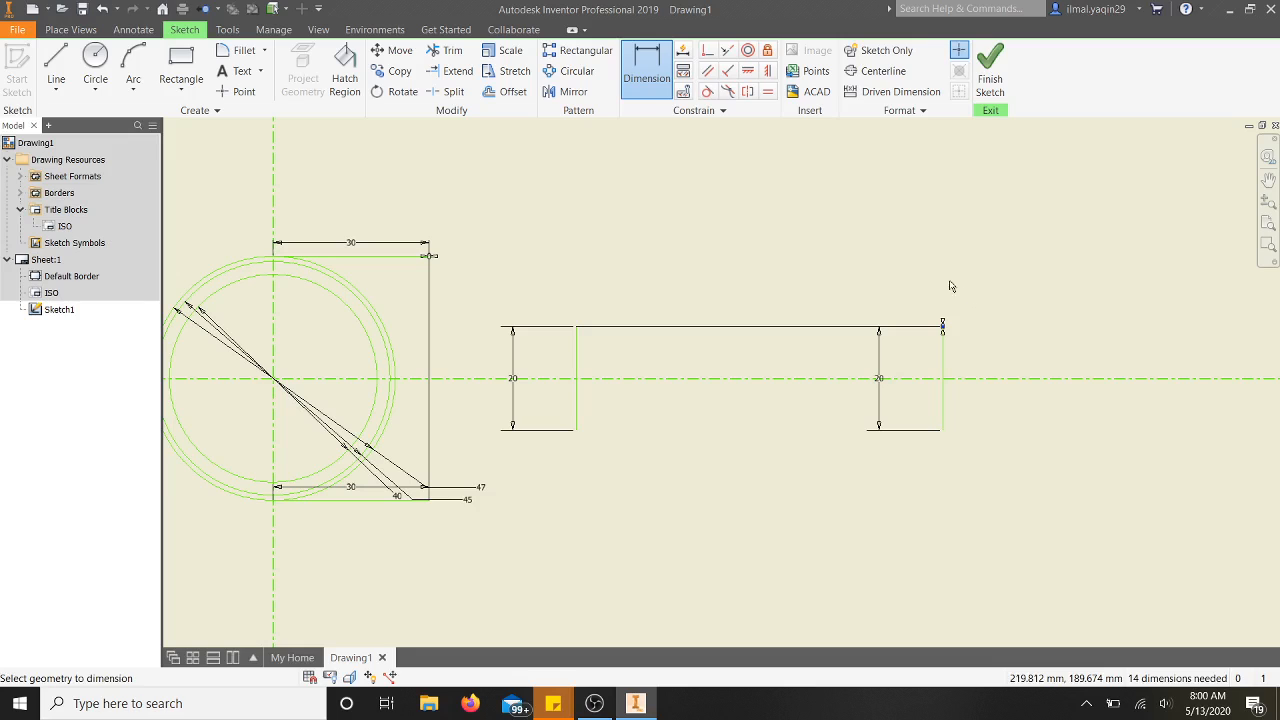
Delete the zero-offset dimension between the upper endpoints of the two vertical lines.
{"action": "key", "text": "Escape"}
{"action": "left_click_drag", "start_coordinate": [944, 329], "coordinate": [991, 337]}
{"action": "key", "text": "ctrl+z"}
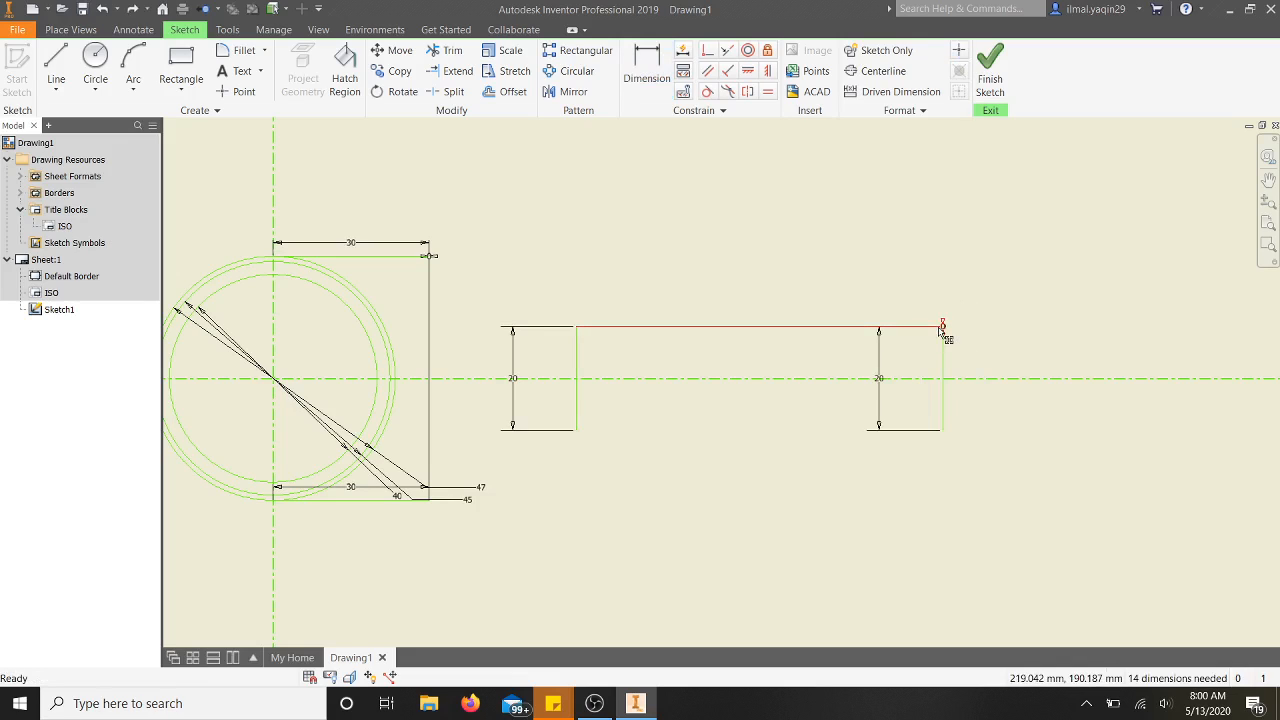
{"action": "key", "text": "Delete"}
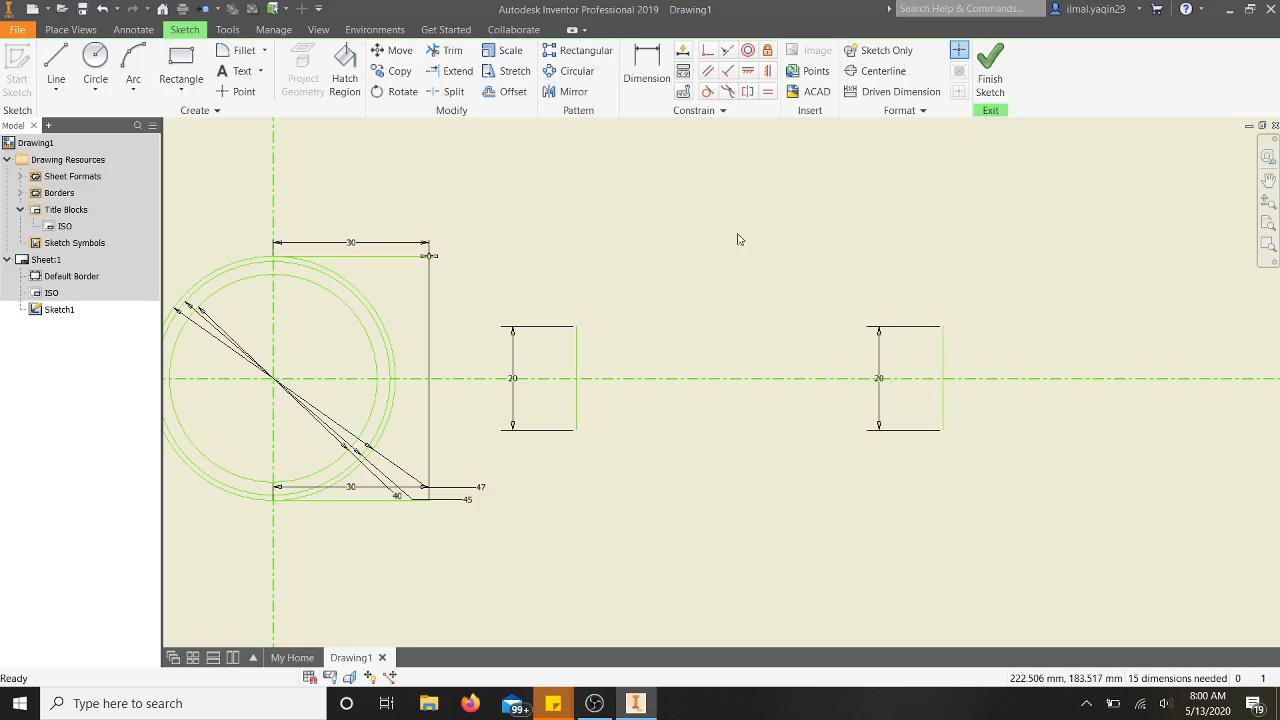
Dimension the horizontal distance between the two 20 mm vertical lines as 120 mm, placed above them.
{"action": "scroll", "coordinate": [860, 300], "scroll_direction": "up", "scroll_amount": 5}
{"action": "scroll", "coordinate": [1018, 294], "scroll_direction": "down", "scroll_amount": 3}
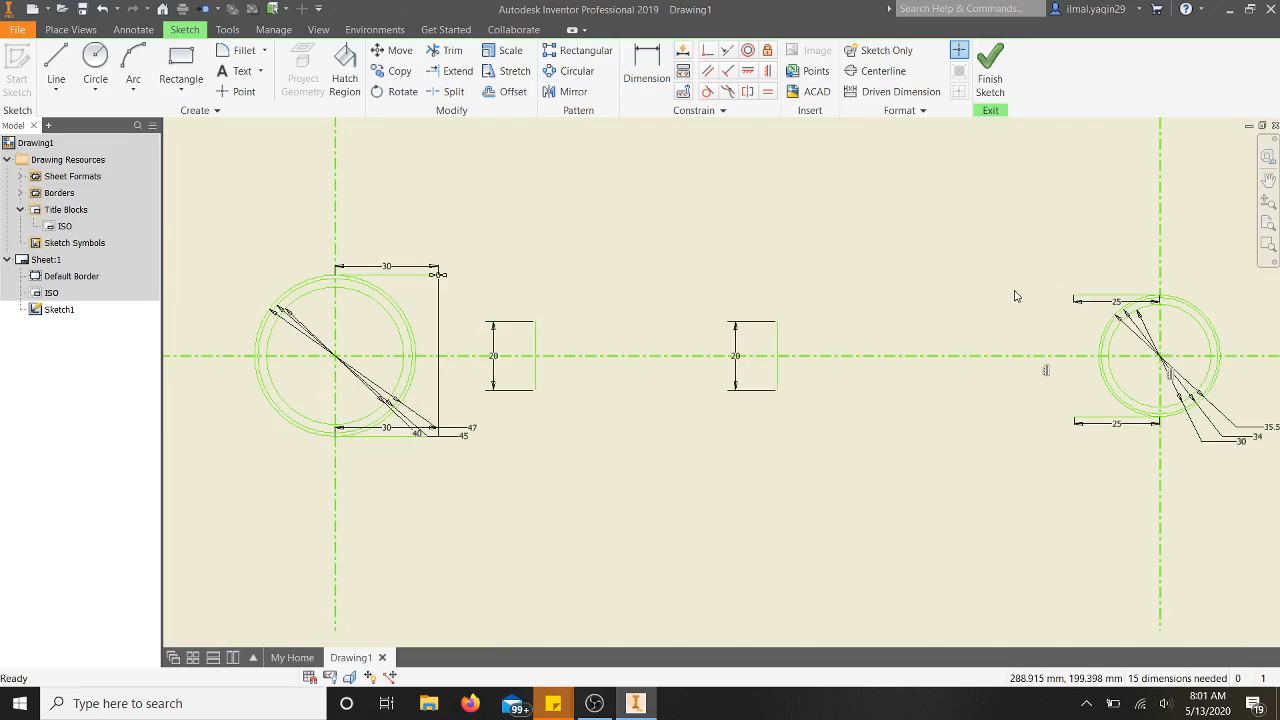
{"action": "left_click", "coordinate": [646, 66]}
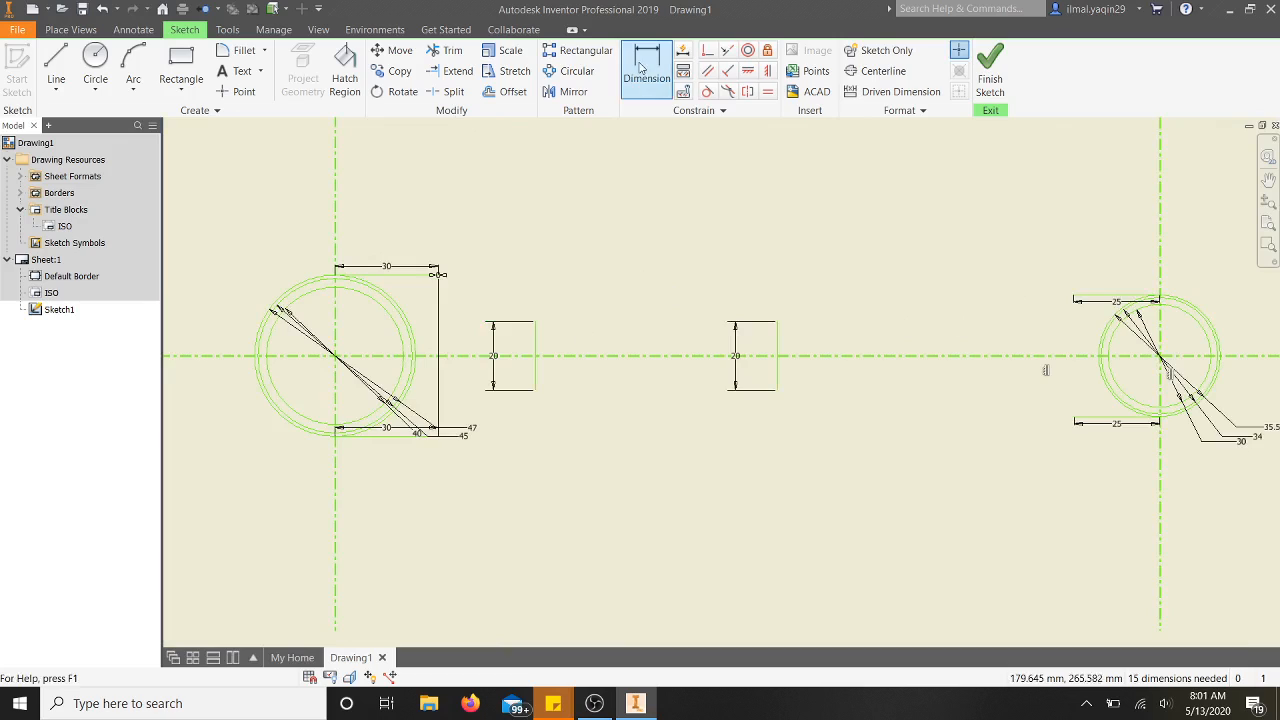
{"action": "left_click", "coordinate": [777, 351]}
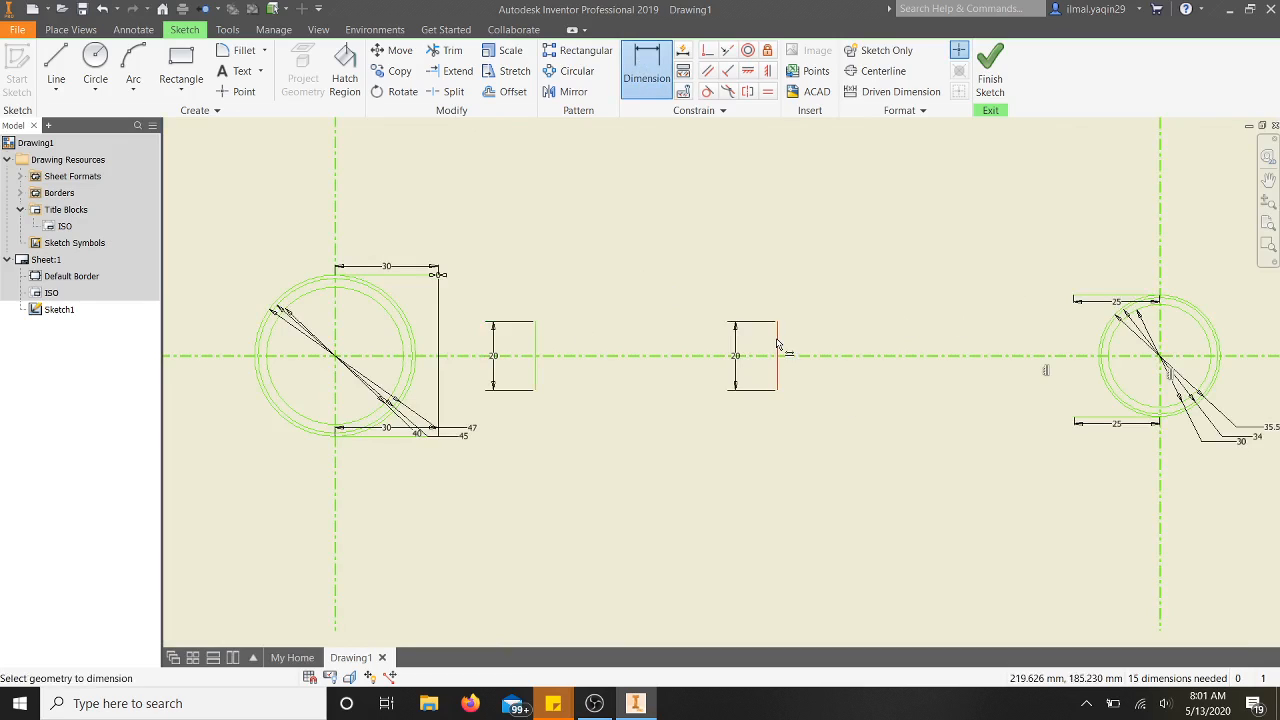
{"action": "left_click", "coordinate": [535, 345]}
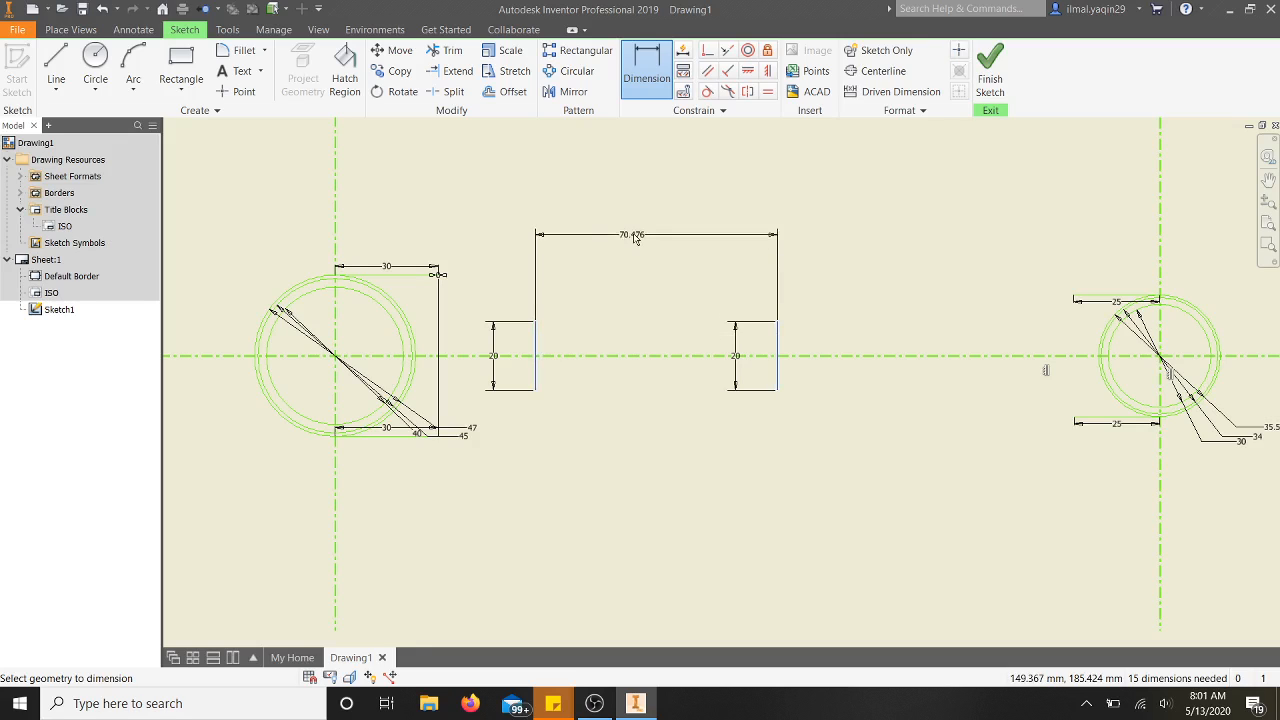
{"action": "left_click", "coordinate": [638, 214]}
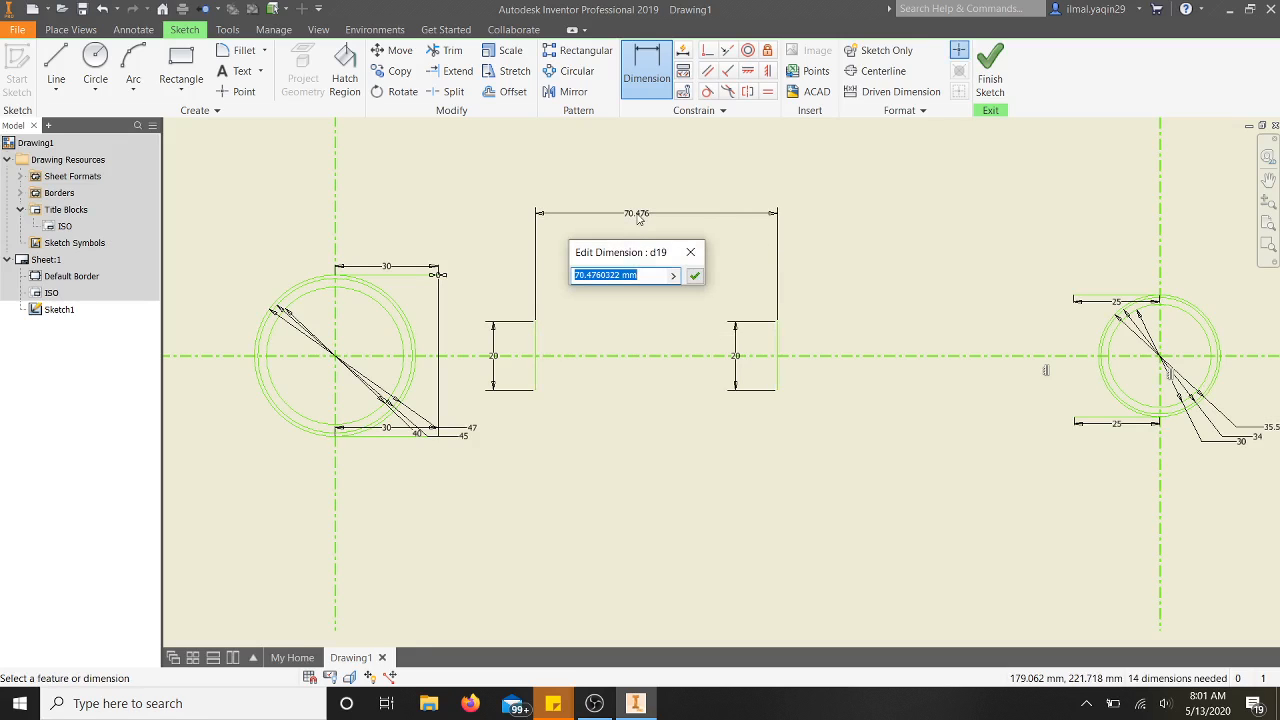
{"action": "scroll", "coordinate": [638, 218], "scroll_direction": "down", "scroll_amount": 4}
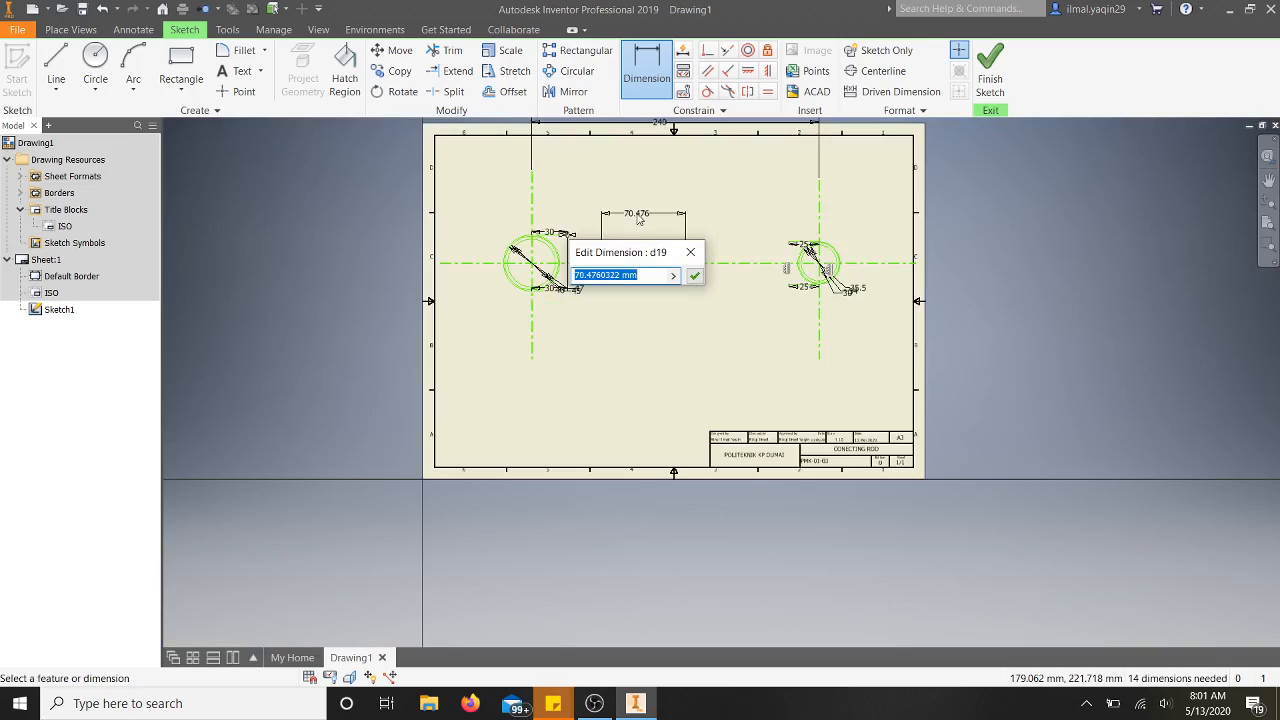
{"action": "scroll", "coordinate": [638, 220], "scroll_direction": "down", "scroll_amount": 2}
{"action": "scroll", "coordinate": [638, 220], "scroll_direction": "up", "scroll_amount": 3}
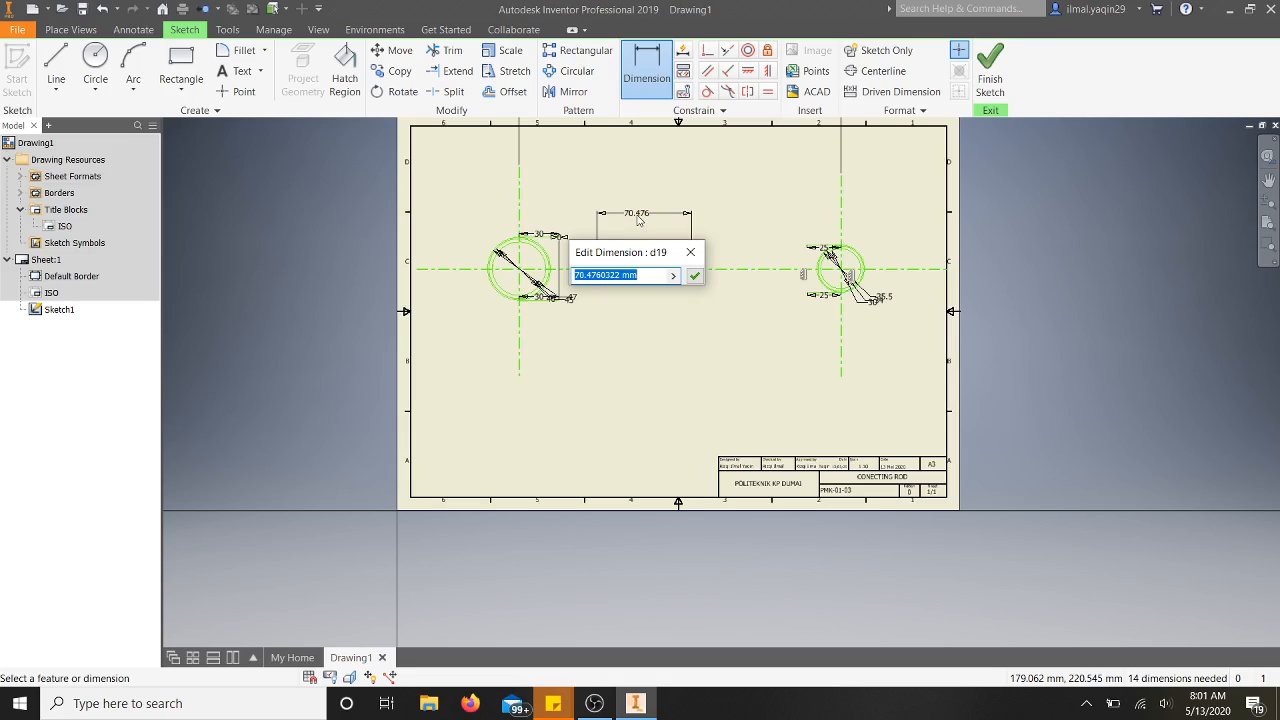
{"action": "type", "text": "120"}
{"action": "key", "text": "Return"}
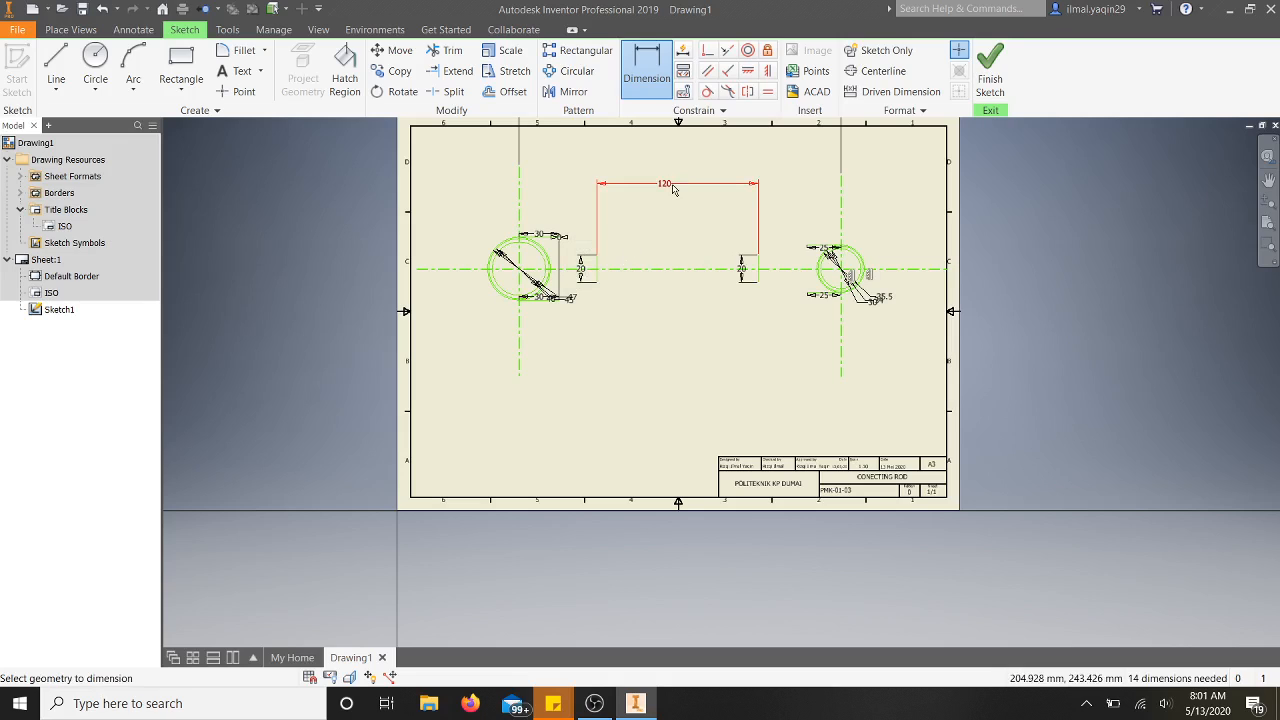
{"action": "left_click", "coordinate": [673, 190]}
{"action": "key", "text": "Escape"}
{"action": "key", "text": "Escape"}
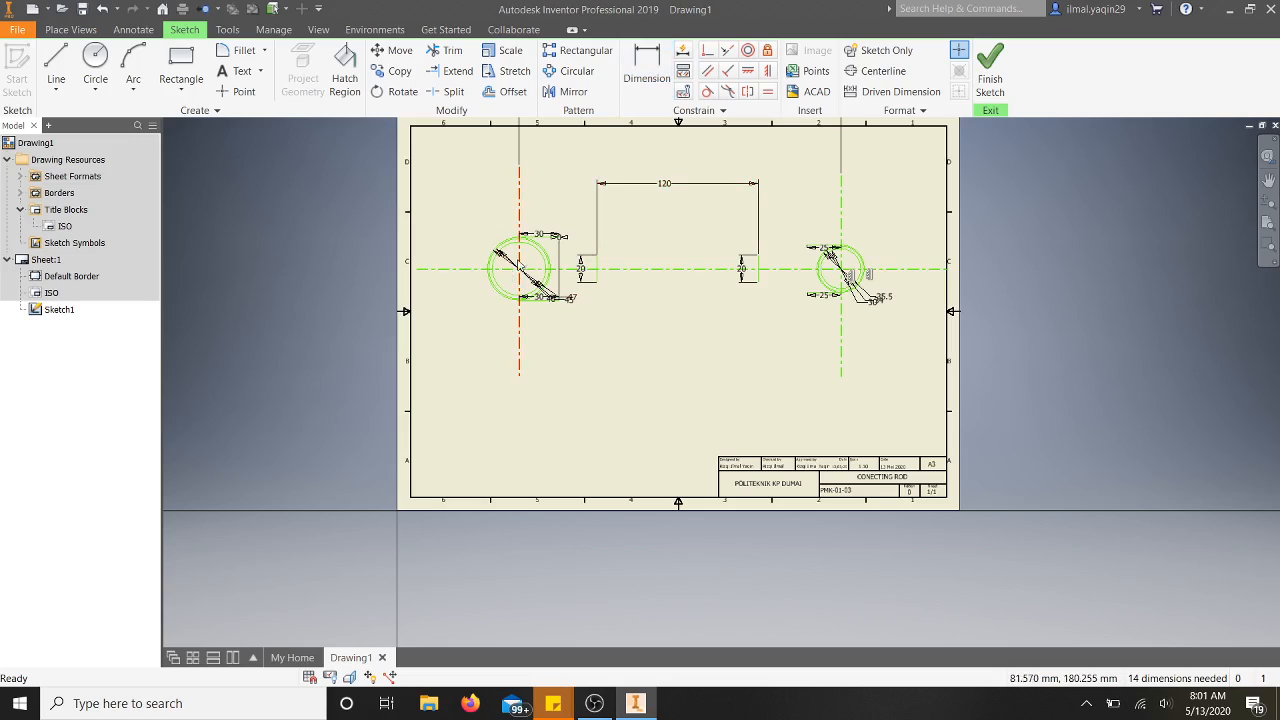
{"action": "left_click", "coordinate": [520, 258]}
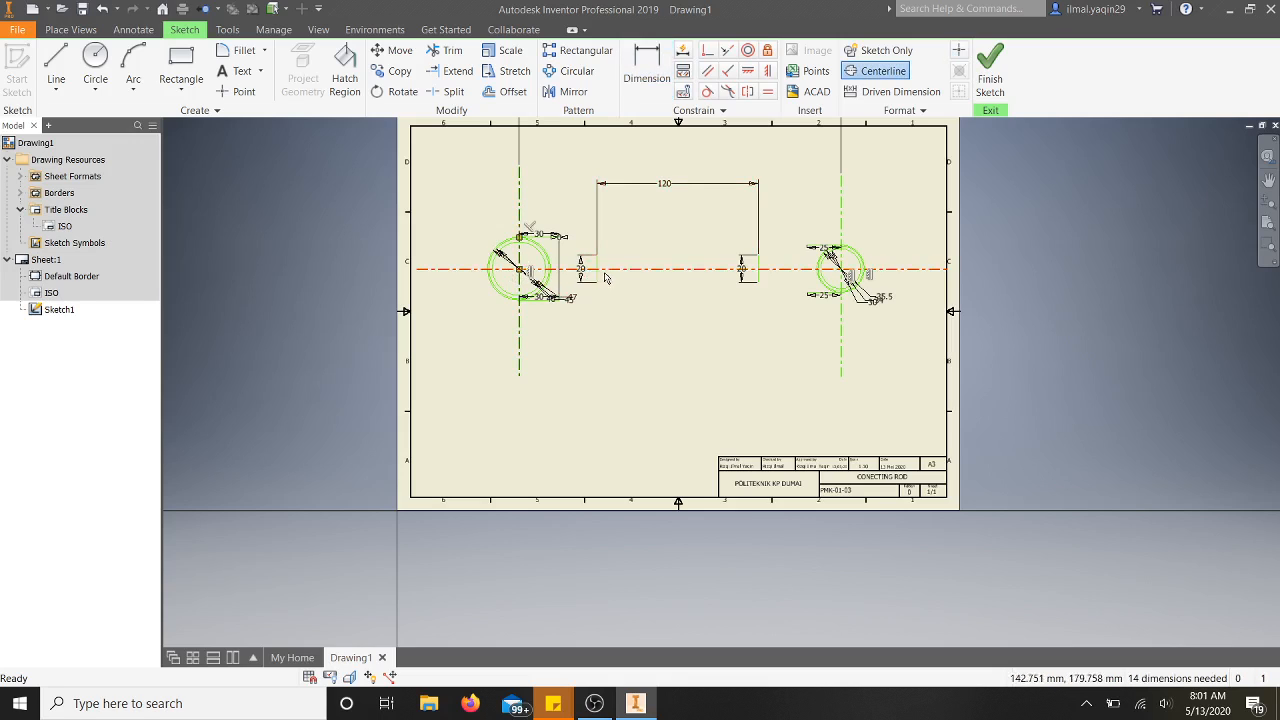
{"action": "left_click", "coordinate": [598, 265]}
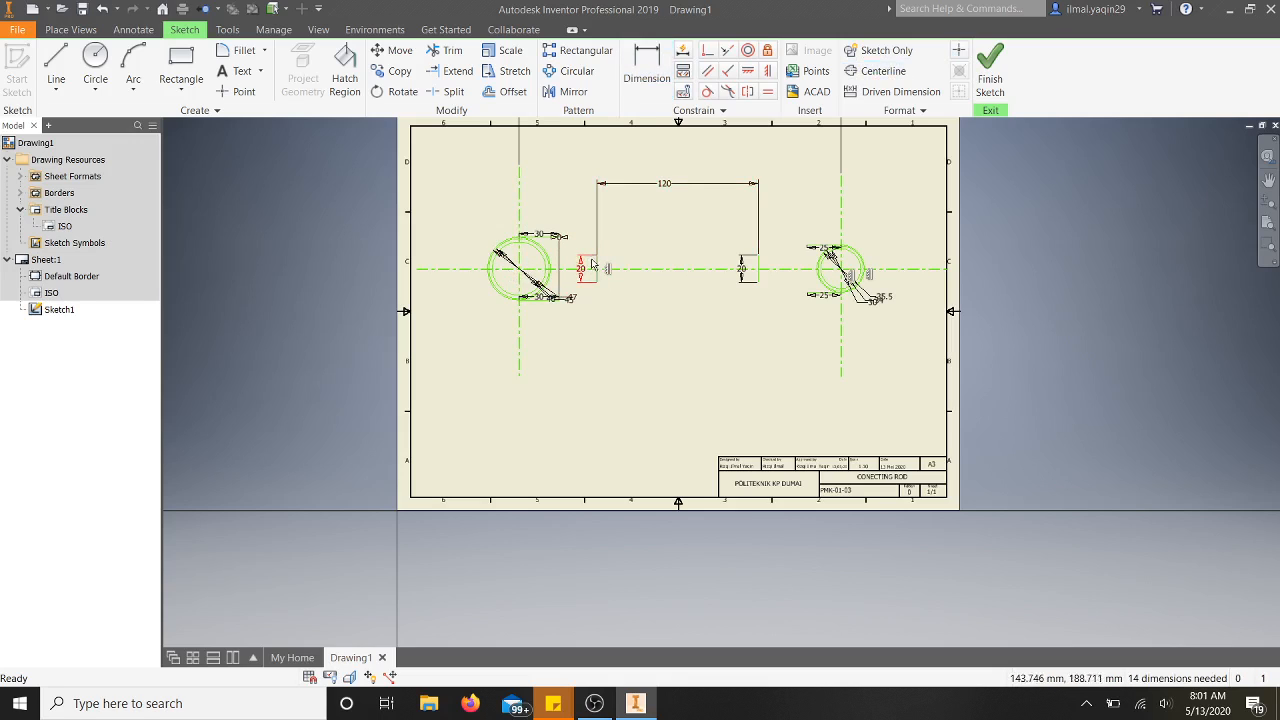
{"action": "left_click", "coordinate": [643, 68]}
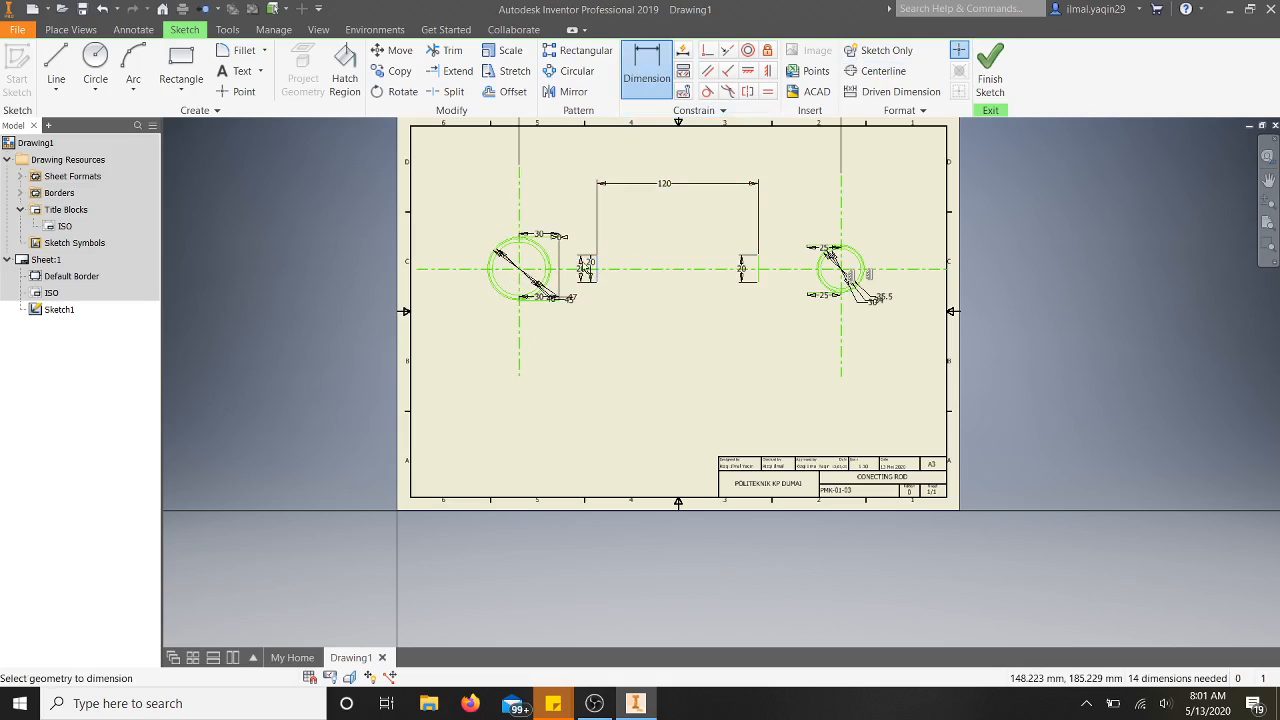
{"action": "left_click", "coordinate": [520, 254]}
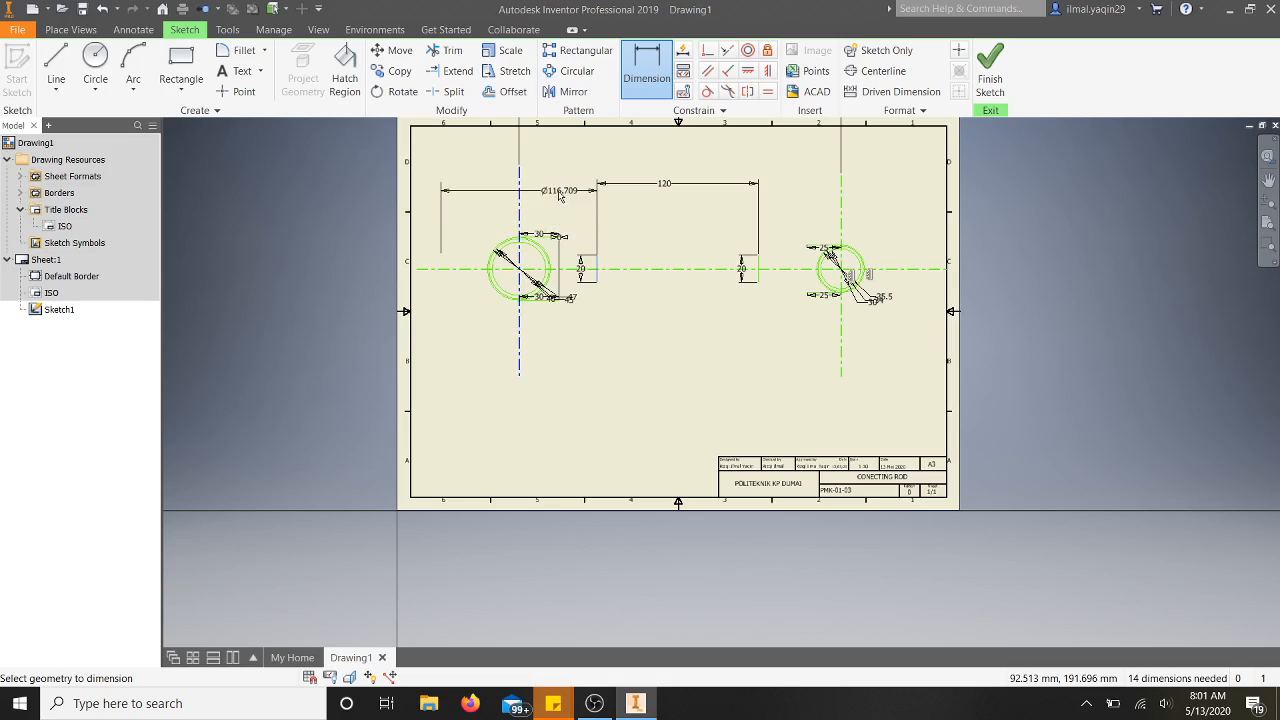
{"action": "key", "text": "Escape"}
{"action": "key", "text": "Escape"}
Dimension the horizontal distance from the left circle group's centre to the nearest 20 mm vertical line as 60 mm.
{"action": "scroll", "coordinate": [544, 279], "scroll_direction": "up", "scroll_amount": 3}
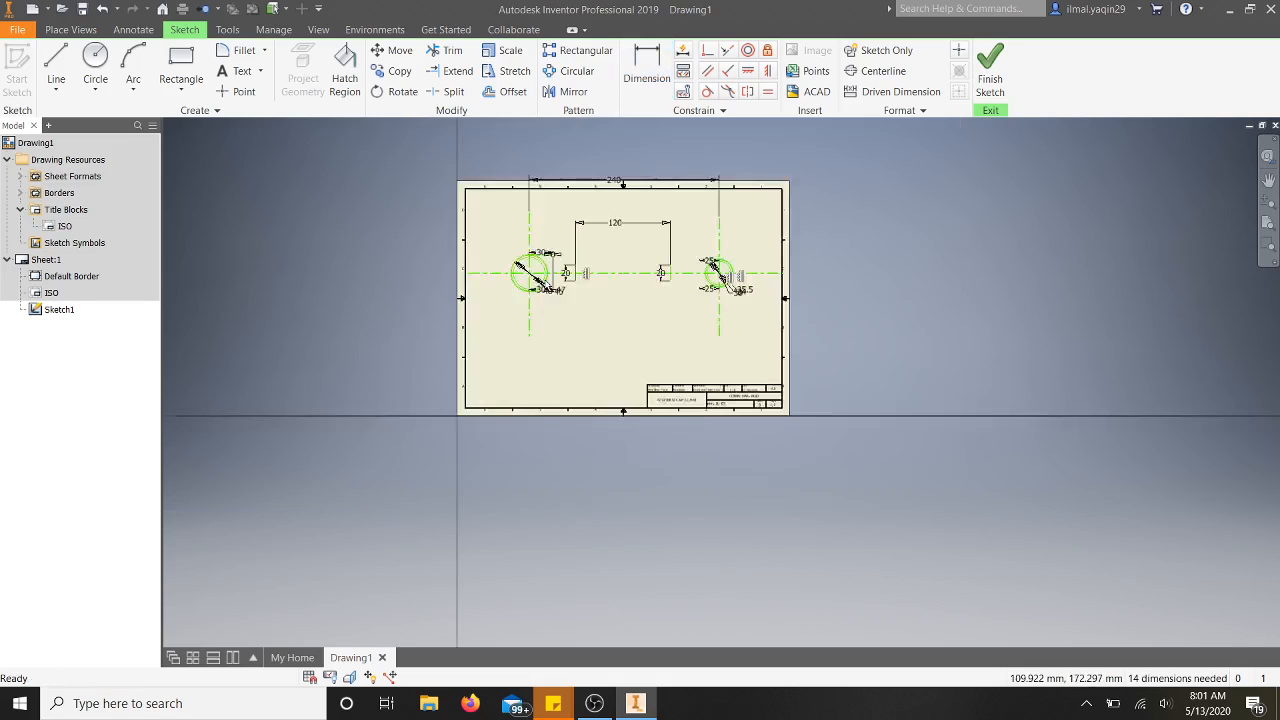
{"action": "scroll", "coordinate": [544, 279], "scroll_direction": "down", "scroll_amount": 4}
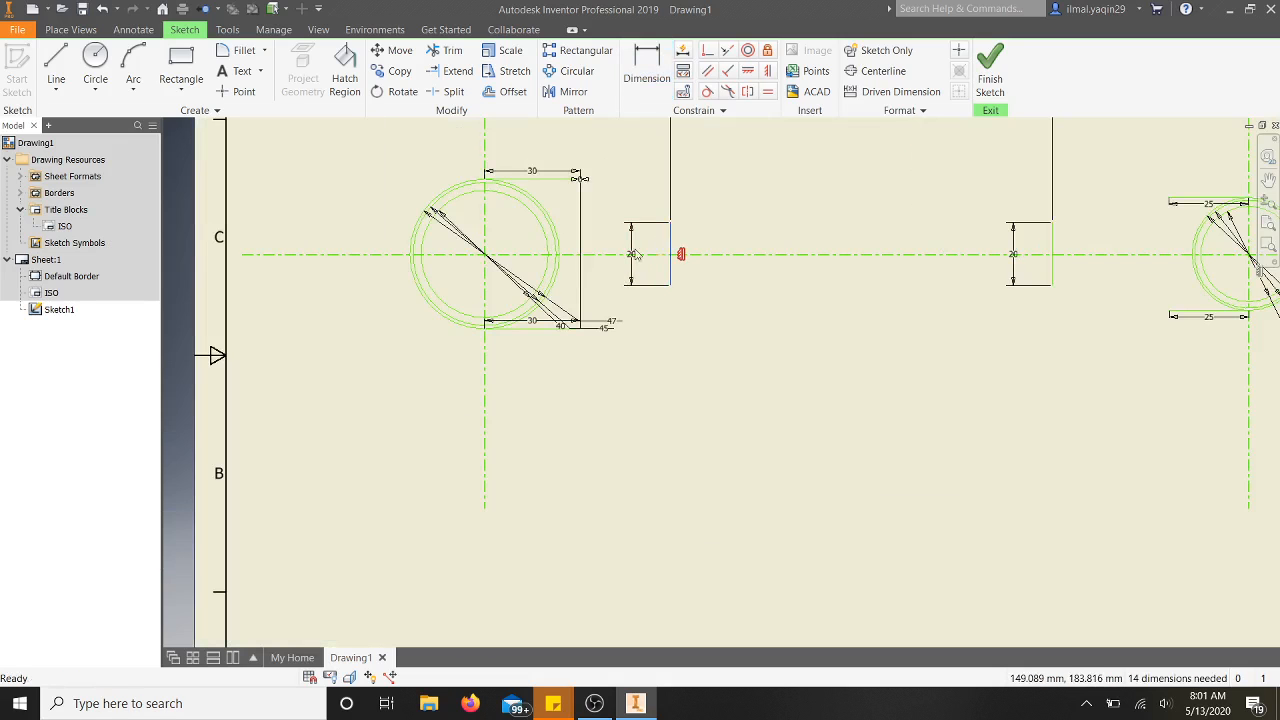
{"action": "left_click", "coordinate": [647, 65]}
{"action": "left_click", "coordinate": [671, 245]}
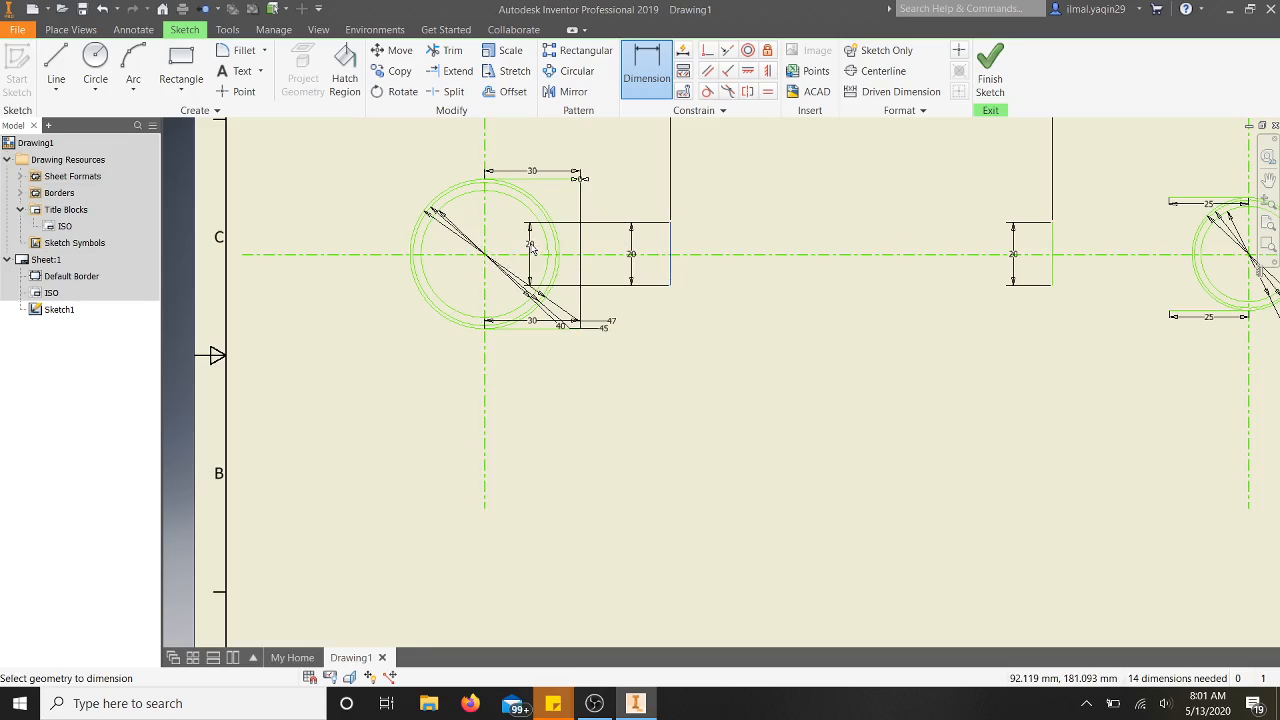
{"action": "left_click", "coordinate": [548, 245]}
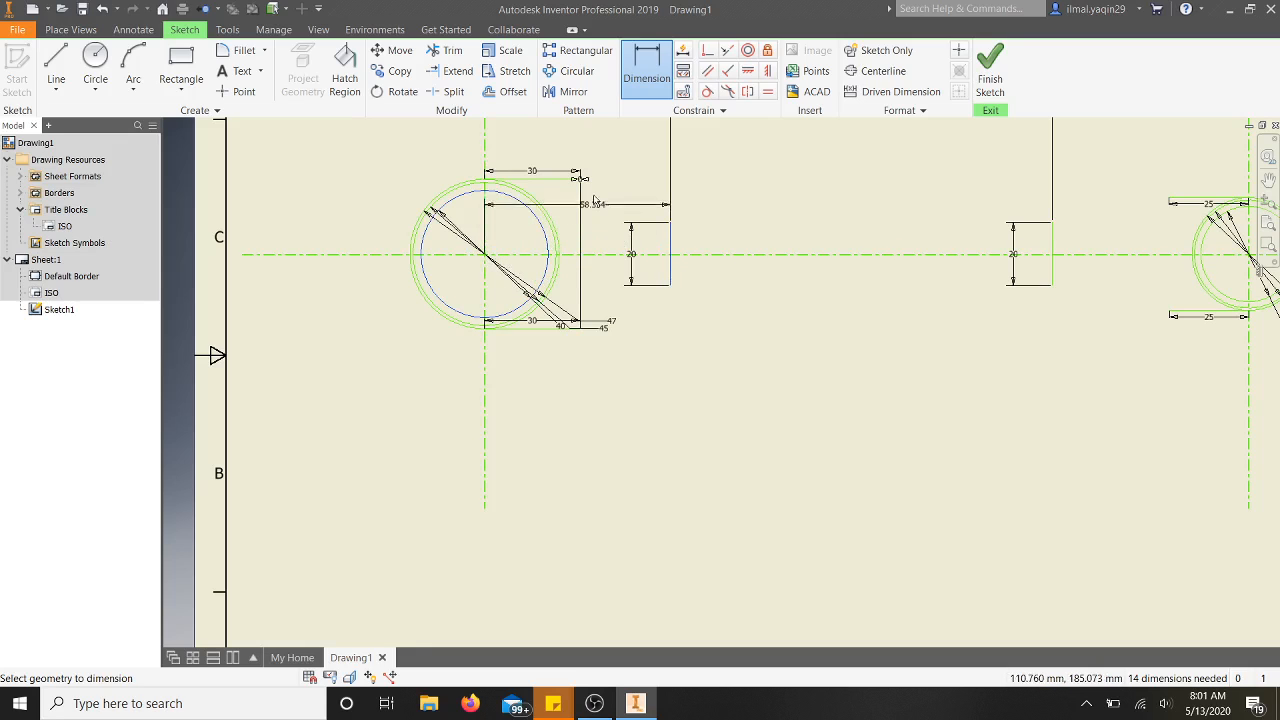
{"action": "left_click", "coordinate": [575, 140]}
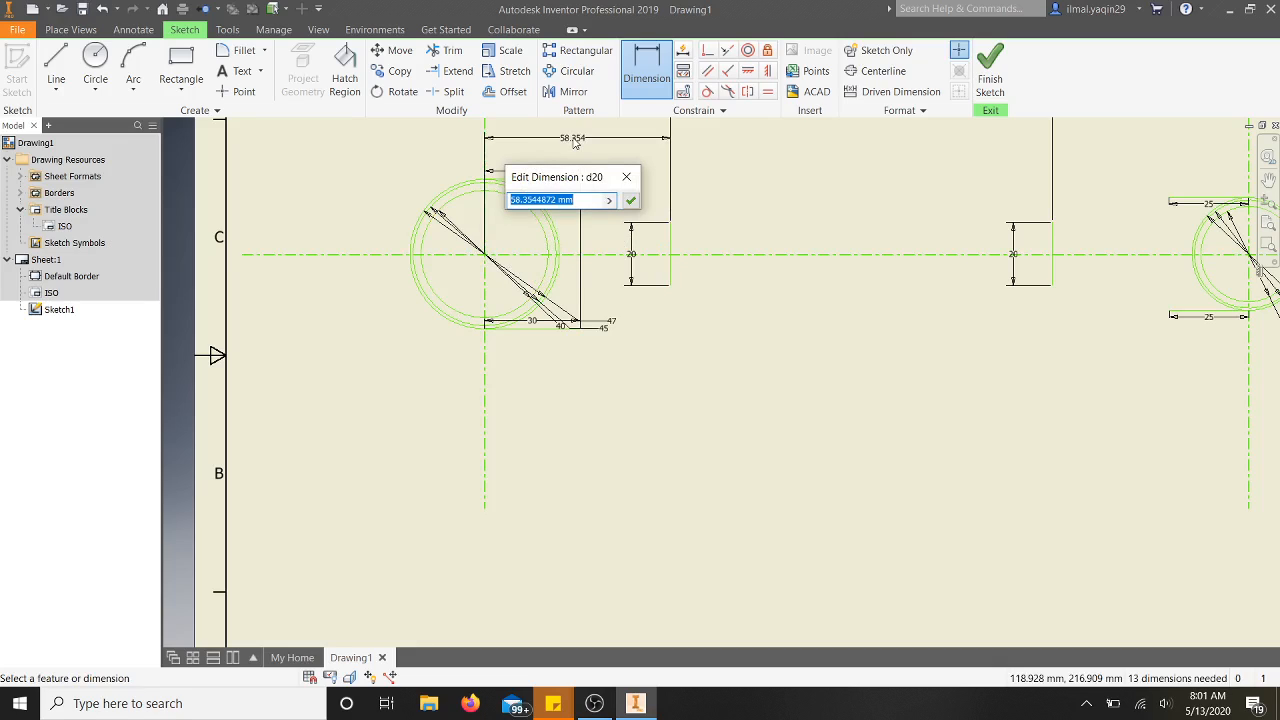
{"action": "type", "text": "60"}
{"action": "key", "text": "Return"}
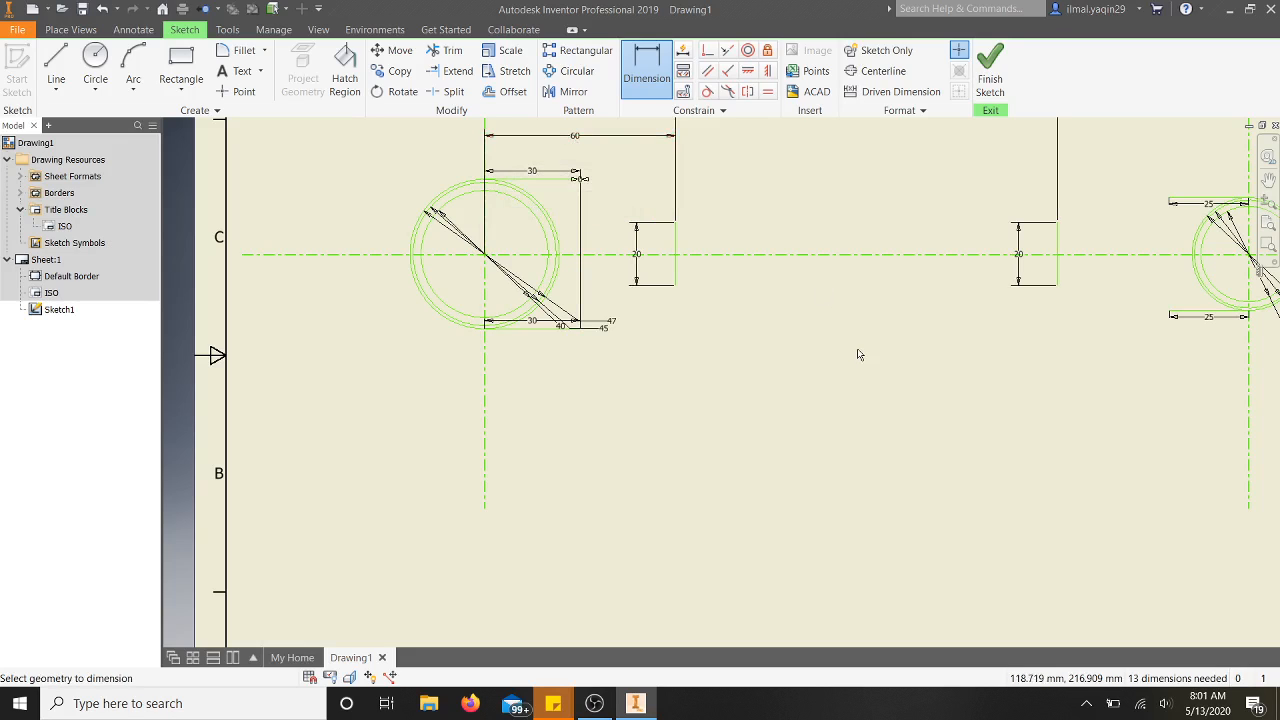
{"action": "key", "text": "Escape"}
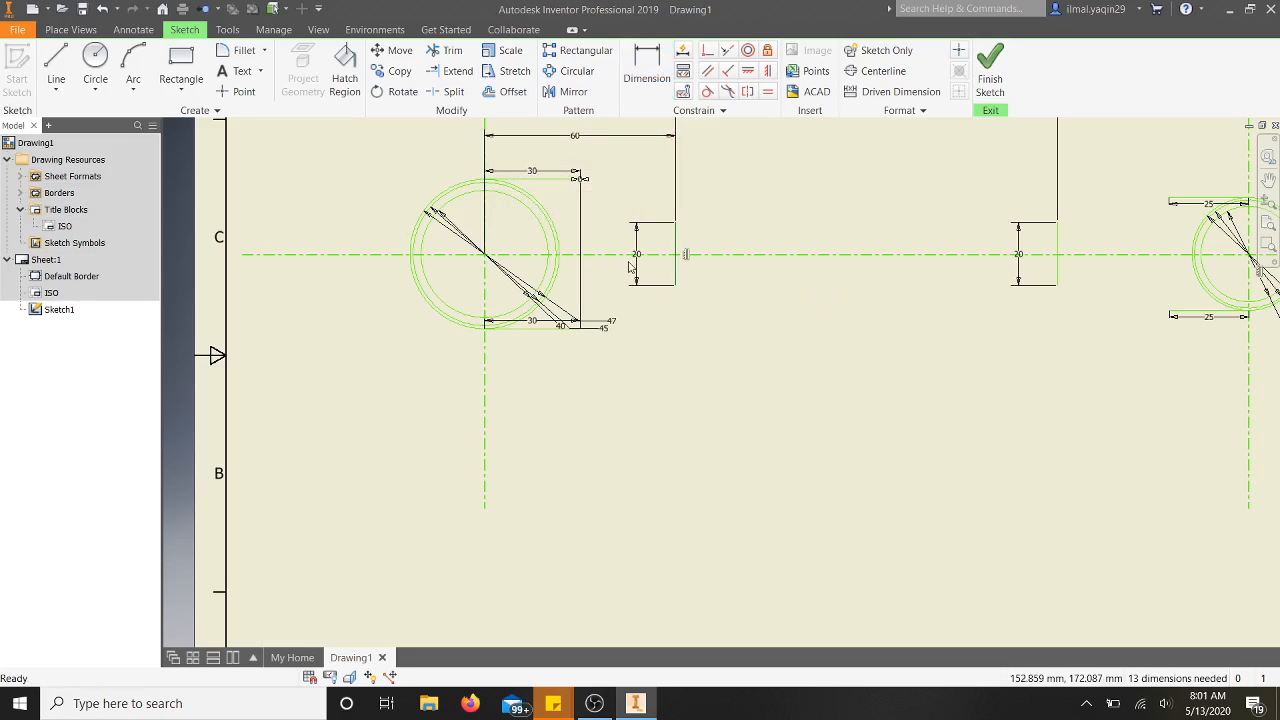
Set the distance between the left circle centre and the nearest vertical line to 80 mm.
{"action": "double_click", "coordinate": [575, 137]}
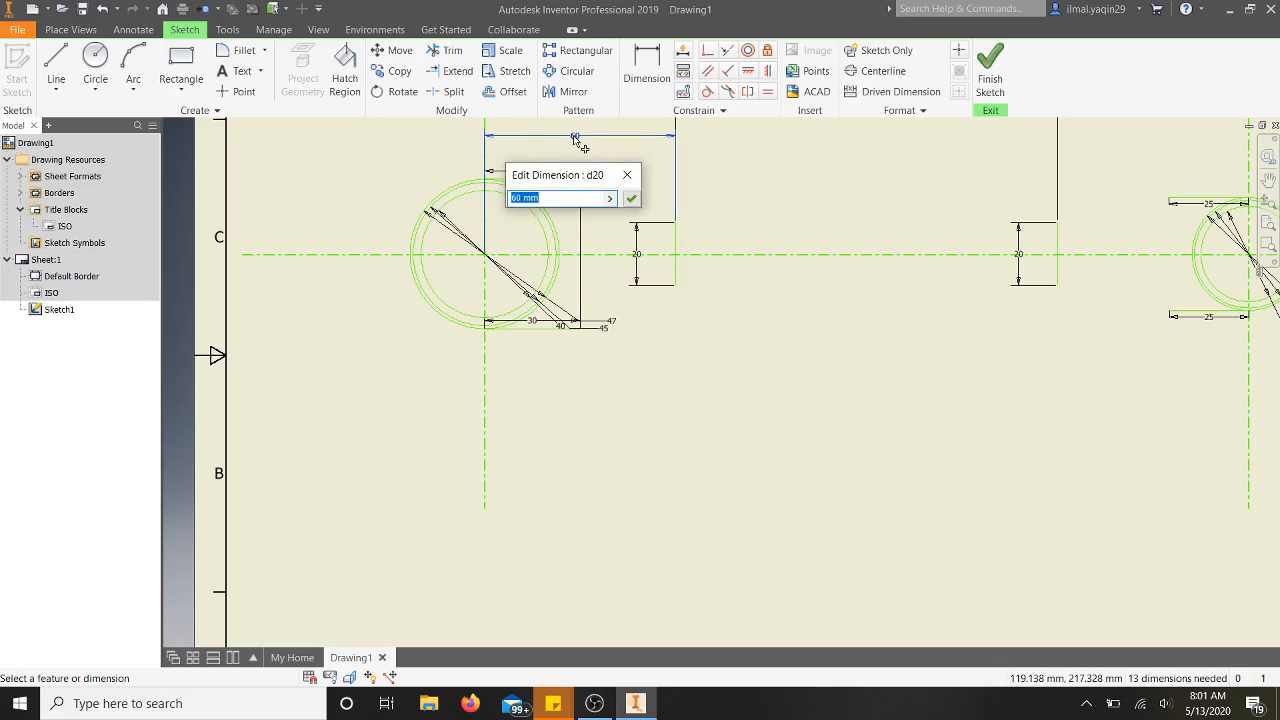
{"action": "type", "text": "80"}
{"action": "key", "text": "Return"}
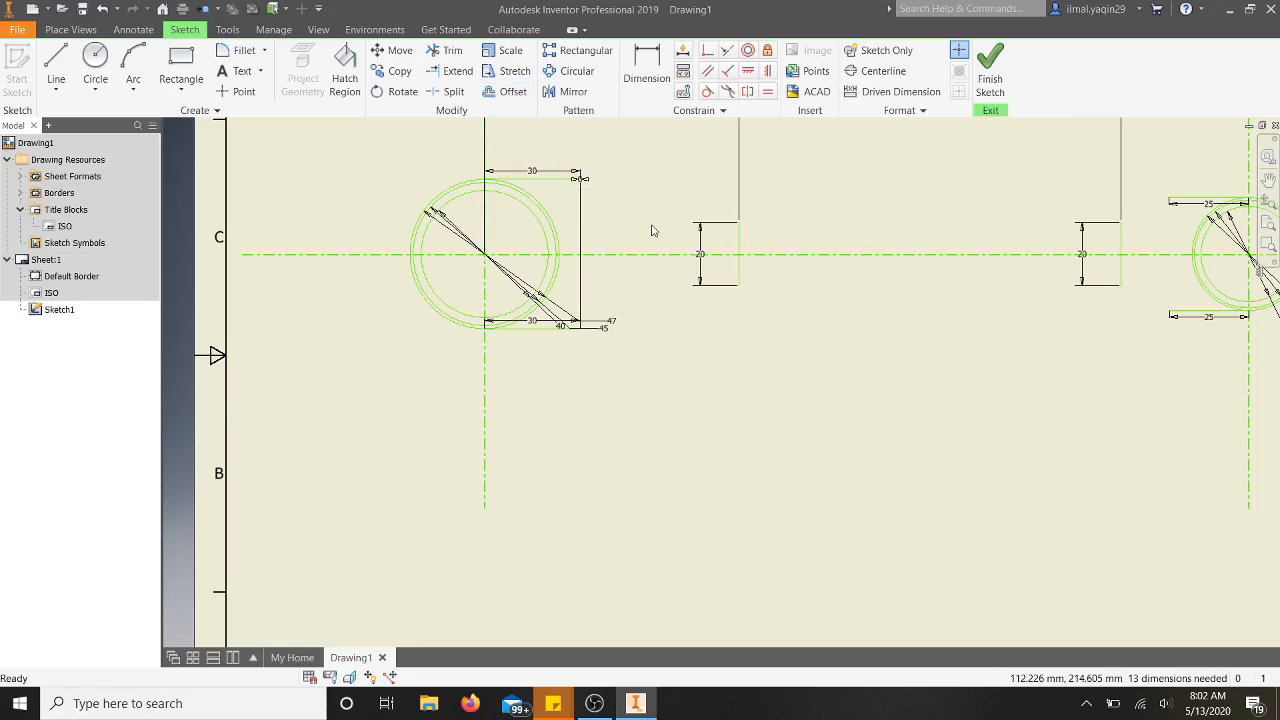
Set the distance between the left circle centre and the nearest vertical line to 75 mm.
{"action": "scroll", "coordinate": [628, 184], "scroll_direction": "up", "scroll_amount": 3}
{"action": "double_click", "coordinate": [615, 140]}
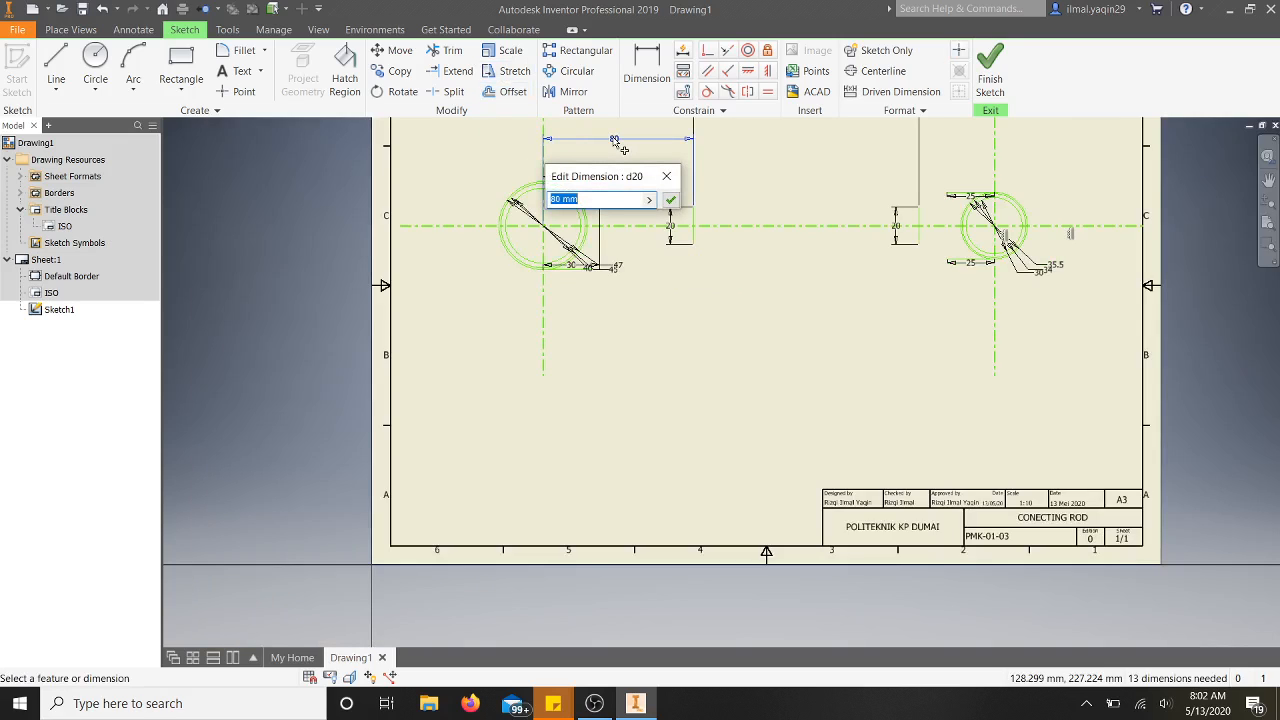
{"action": "type", "text": "75"}
{"action": "key", "text": "Return"}
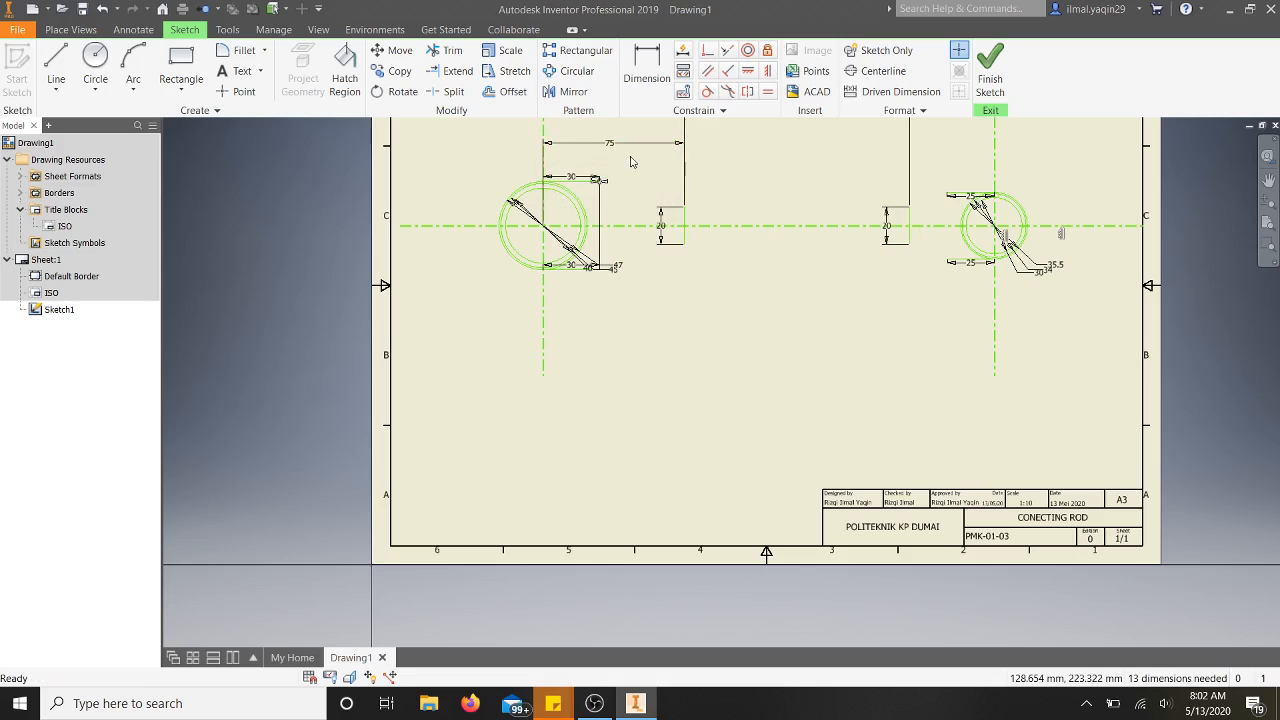
Convert the two 20 mm vertical lines between the circle groups to centerlines.
{"action": "scroll", "coordinate": [645, 196], "scroll_direction": "down", "scroll_amount": 2}
{"action": "scroll", "coordinate": [626, 194], "scroll_direction": "up", "scroll_amount": 5}
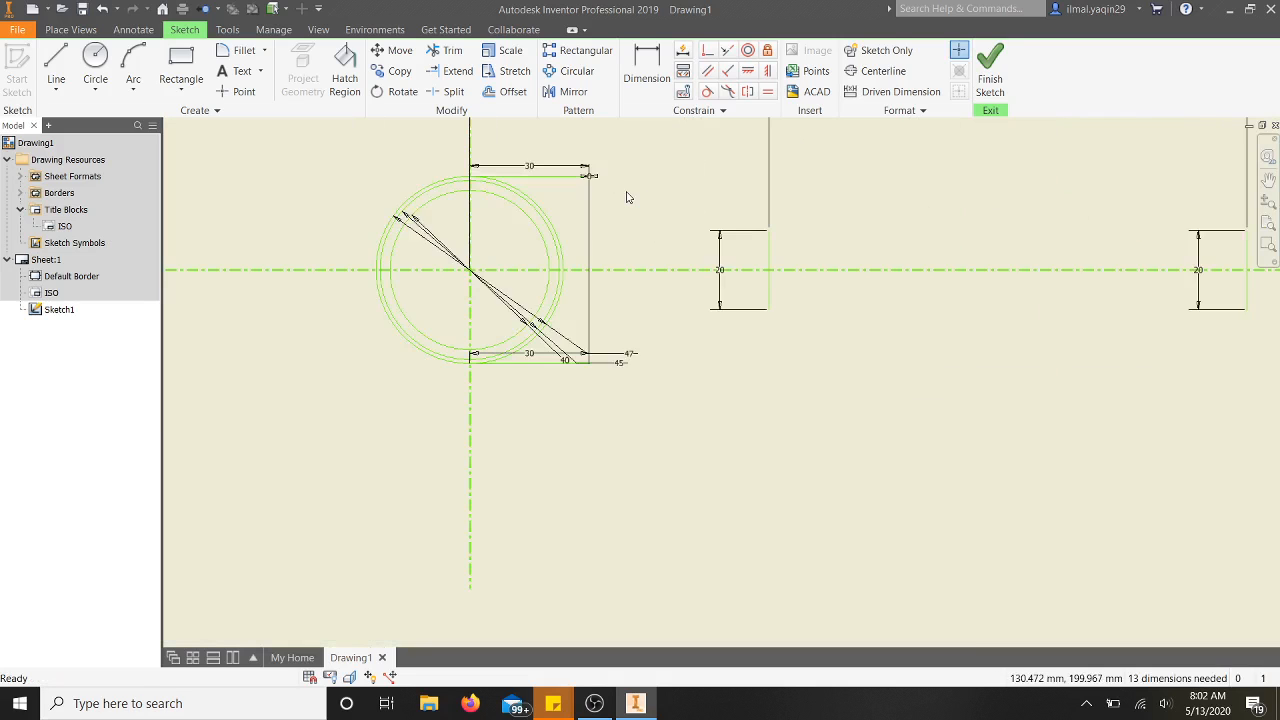
{"action": "scroll", "coordinate": [626, 194], "scroll_direction": "up", "scroll_amount": 3}
{"action": "scroll", "coordinate": [640, 200], "scroll_direction": "down", "scroll_amount": 4}
{"action": "scroll", "coordinate": [805, 245], "scroll_direction": "up", "scroll_amount": 3}
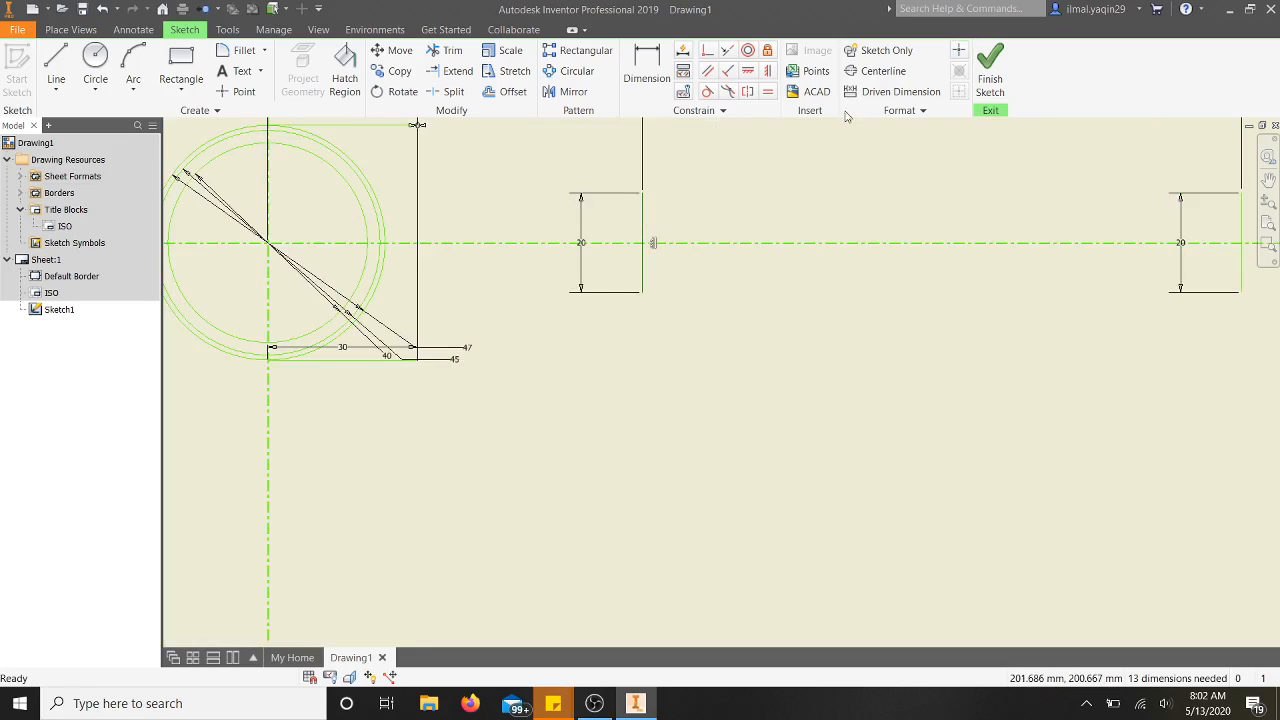
{"action": "left_click", "coordinate": [876, 71]}
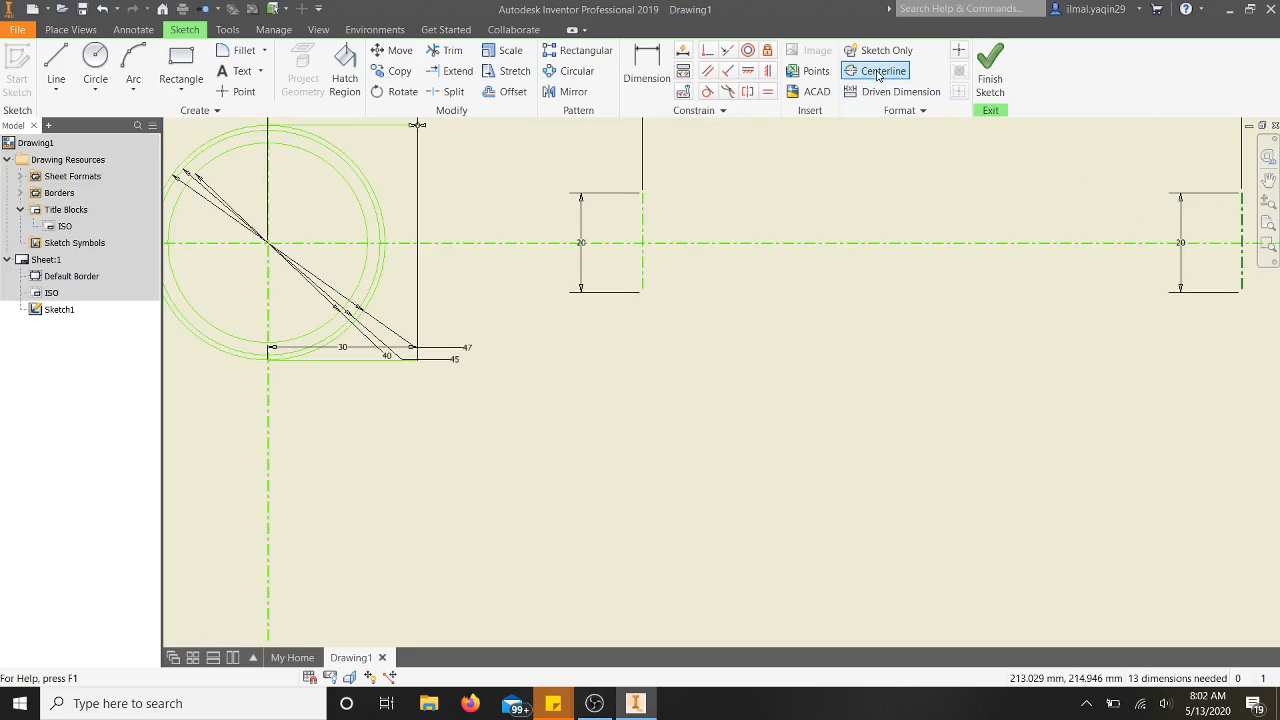
{"action": "scroll", "coordinate": [1008, 342], "scroll_direction": "down", "scroll_amount": 3}
{"action": "scroll", "coordinate": [1008, 342], "scroll_direction": "up", "scroll_amount": 2}
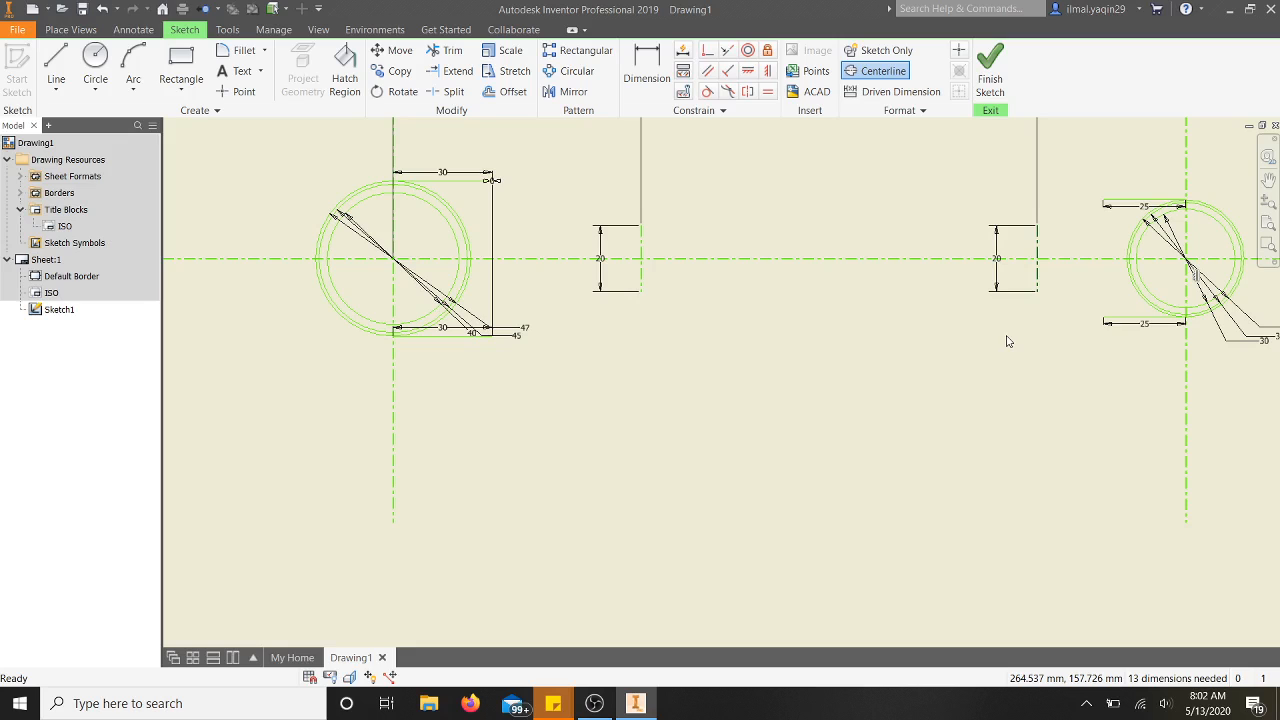
Draw a 20 mm diameter circle centred where the left short vertical line crosses the horizontal centerline.
{"action": "left_click", "coordinate": [95, 60]}
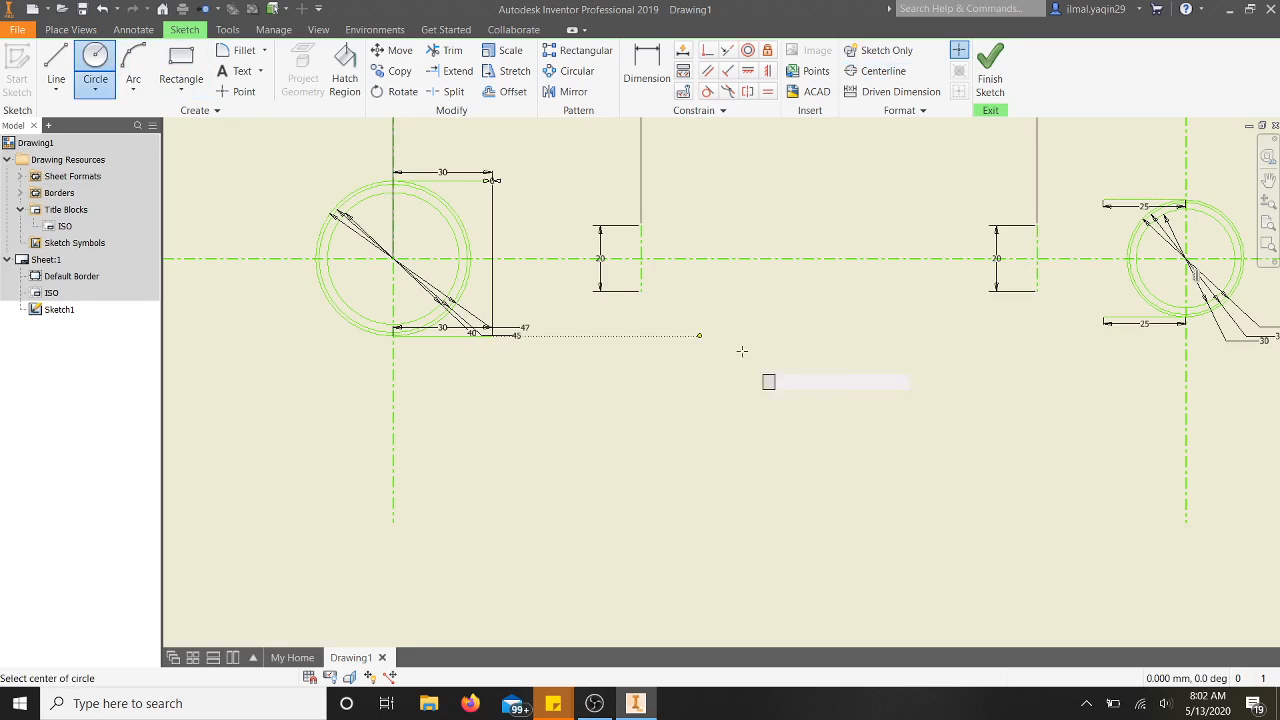
{"action": "scroll", "coordinate": [672, 268], "scroll_direction": "up", "scroll_amount": 2}
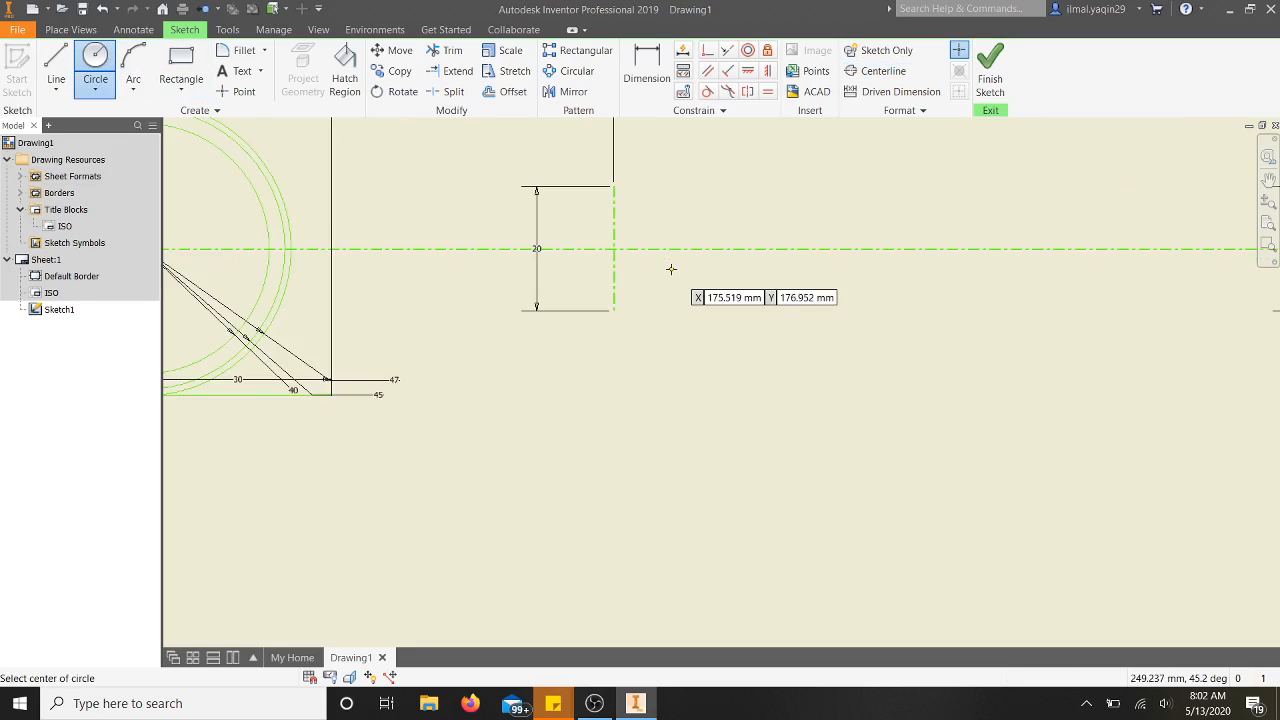
{"action": "left_click", "coordinate": [613, 249]}
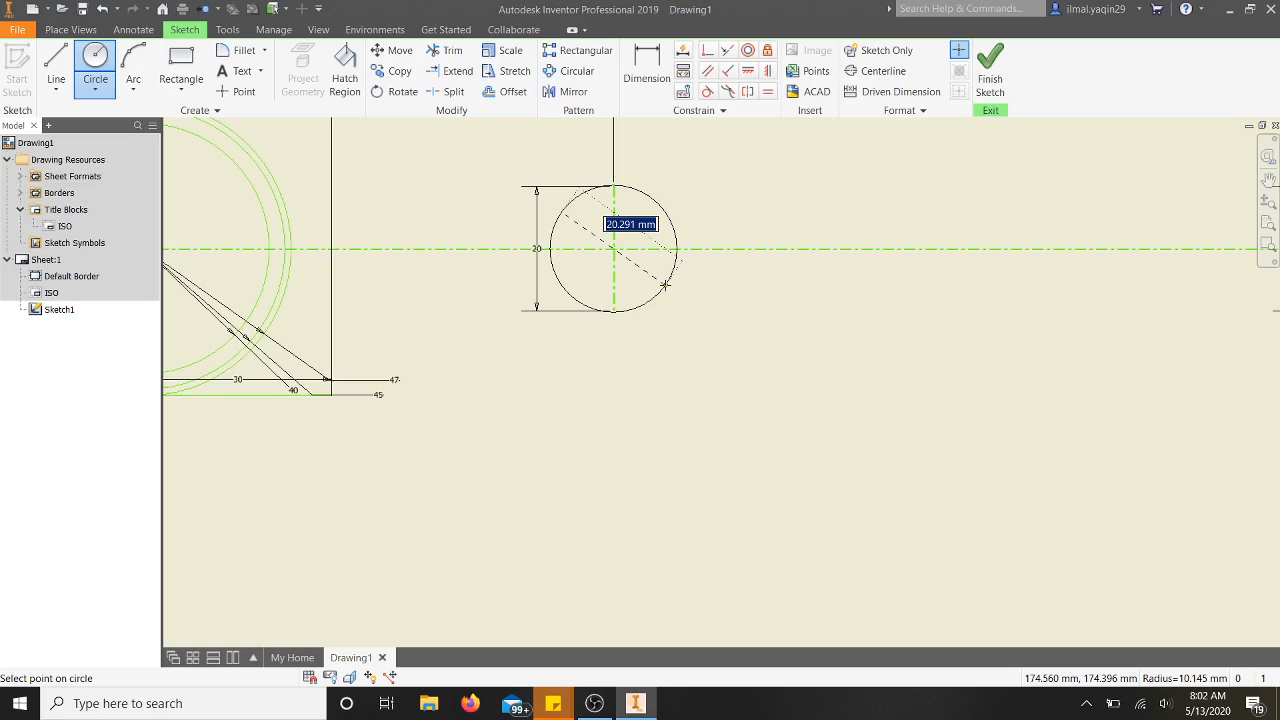
{"action": "type", "text": "20"}
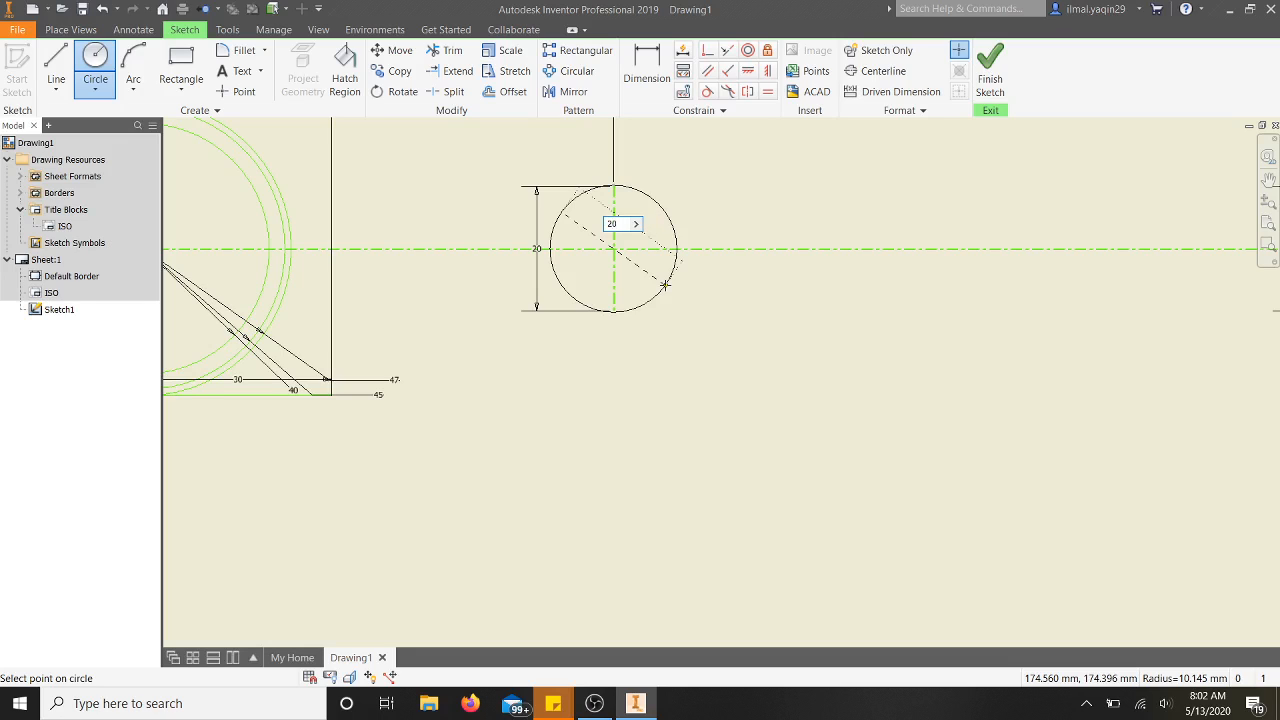
{"action": "key", "text": "Return"}
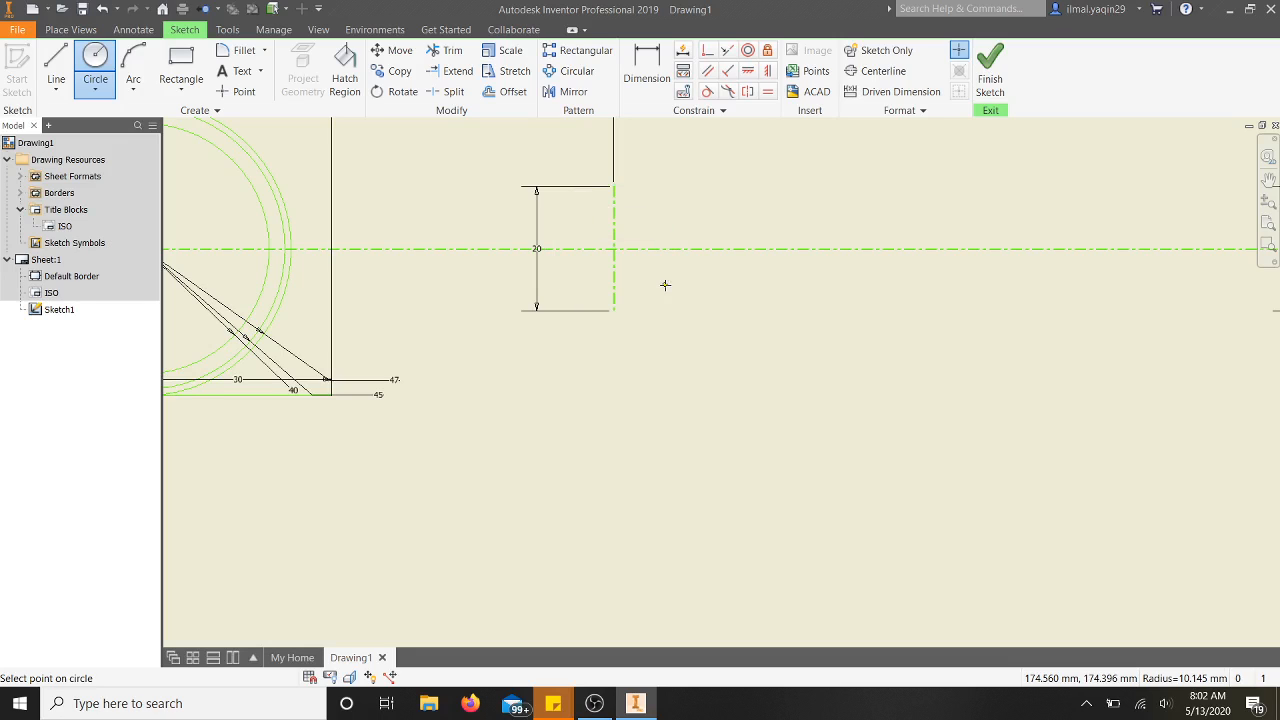
{"action": "key", "text": "Escape"}
Draw a 20 mm diameter circle centred where the right short vertical line crosses the horizontal centerline.
{"action": "scroll", "coordinate": [912, 333], "scroll_direction": "up", "scroll_amount": 2}
{"action": "scroll", "coordinate": [912, 333], "scroll_direction": "up", "scroll_amount": 4}
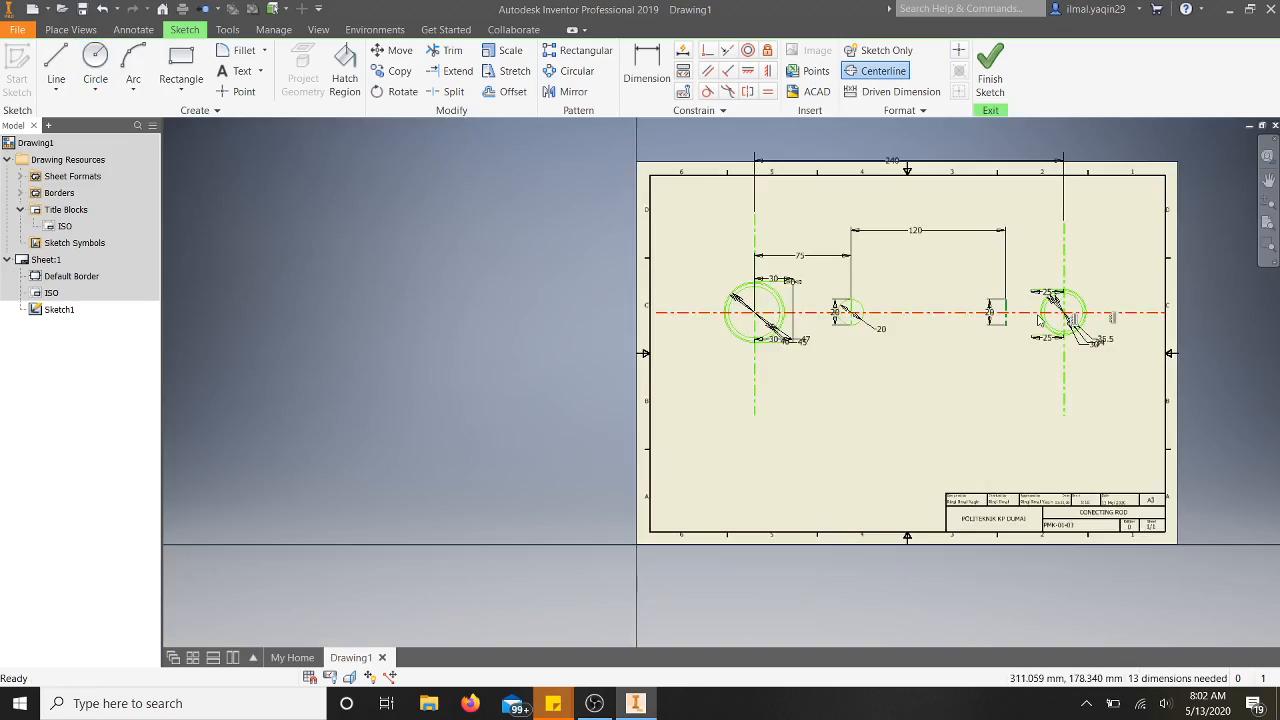
{"action": "scroll", "coordinate": [1012, 318], "scroll_direction": "down", "scroll_amount": 3}
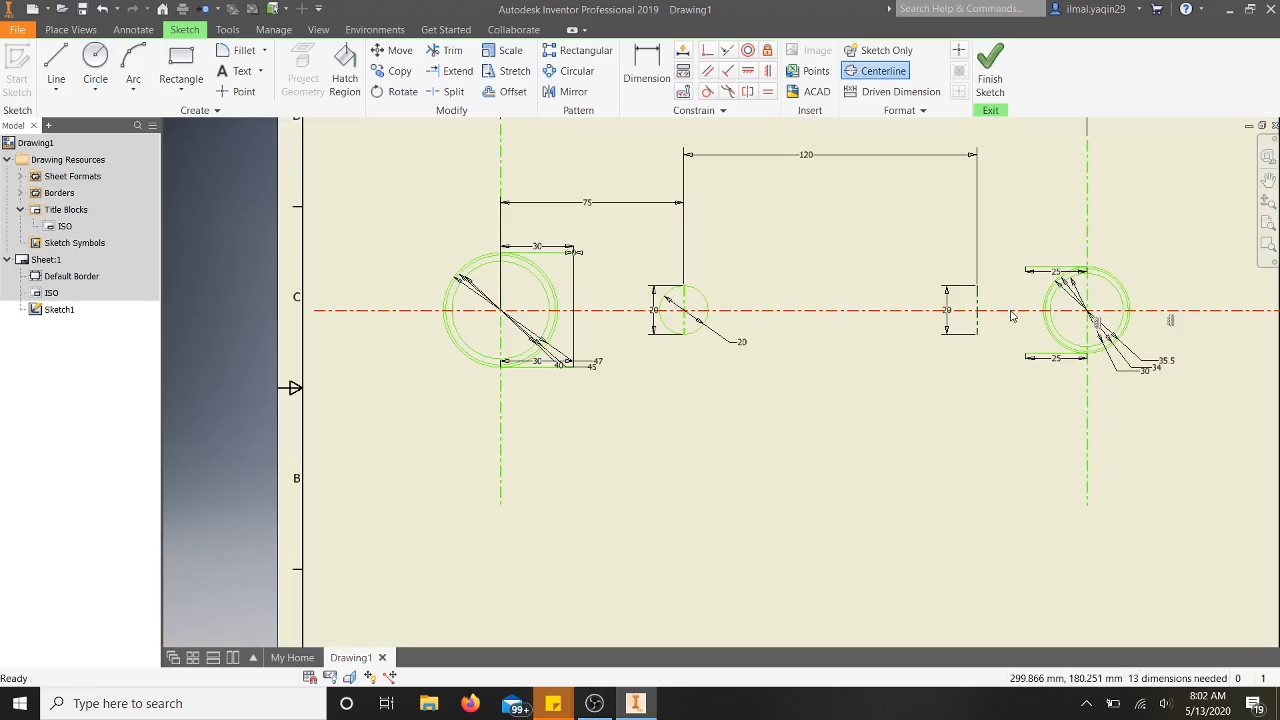
{"action": "left_click", "coordinate": [95, 65]}
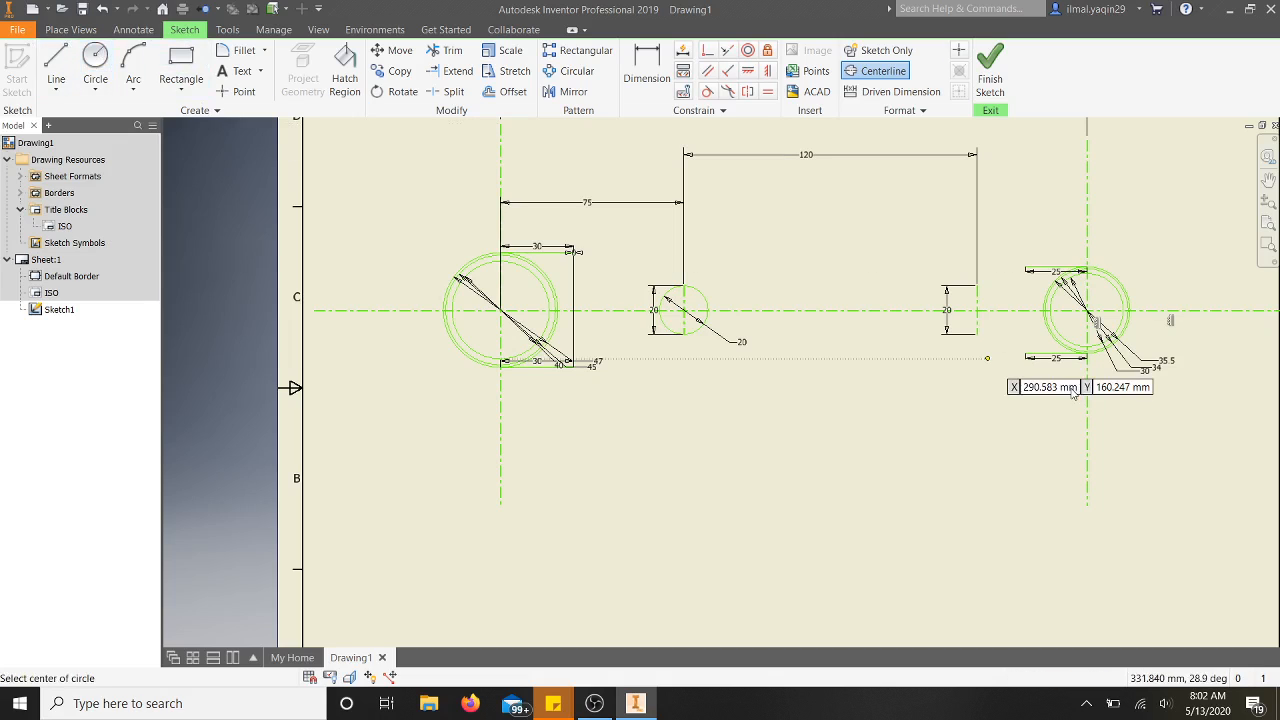
{"action": "left_click", "coordinate": [976, 310]}
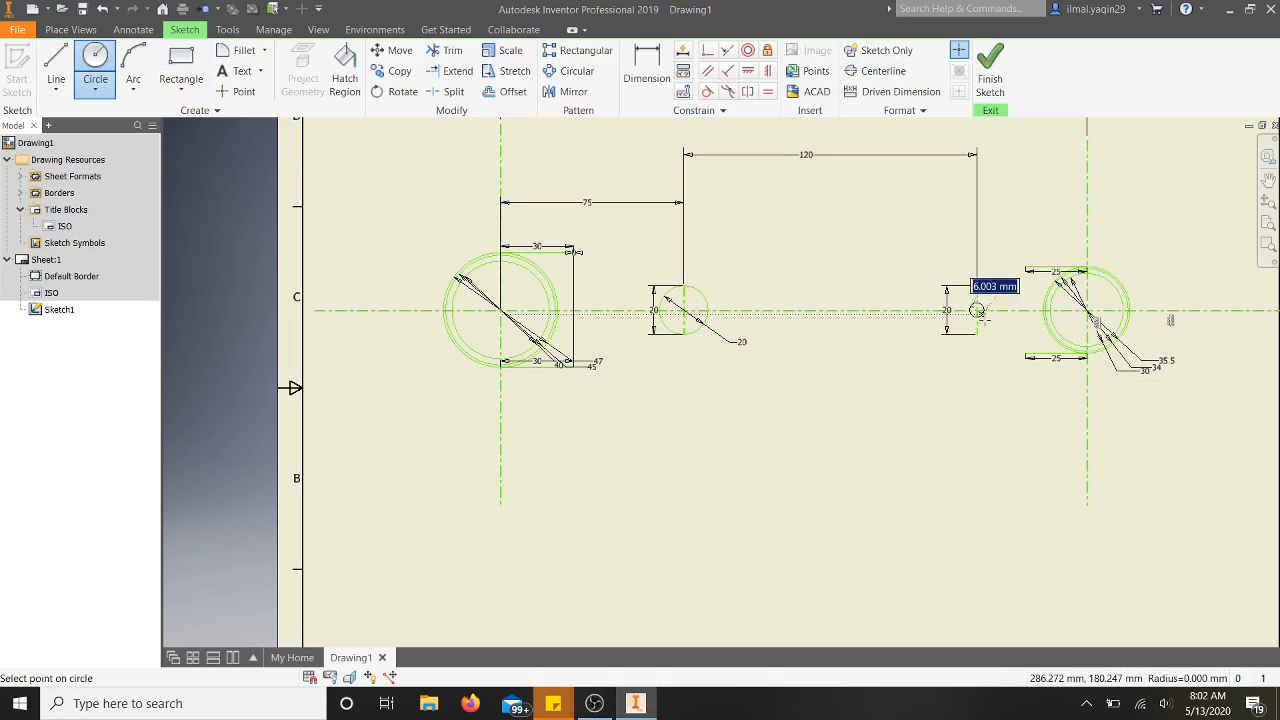
{"action": "type", "text": "20"}
{"action": "key", "text": "Tab"}
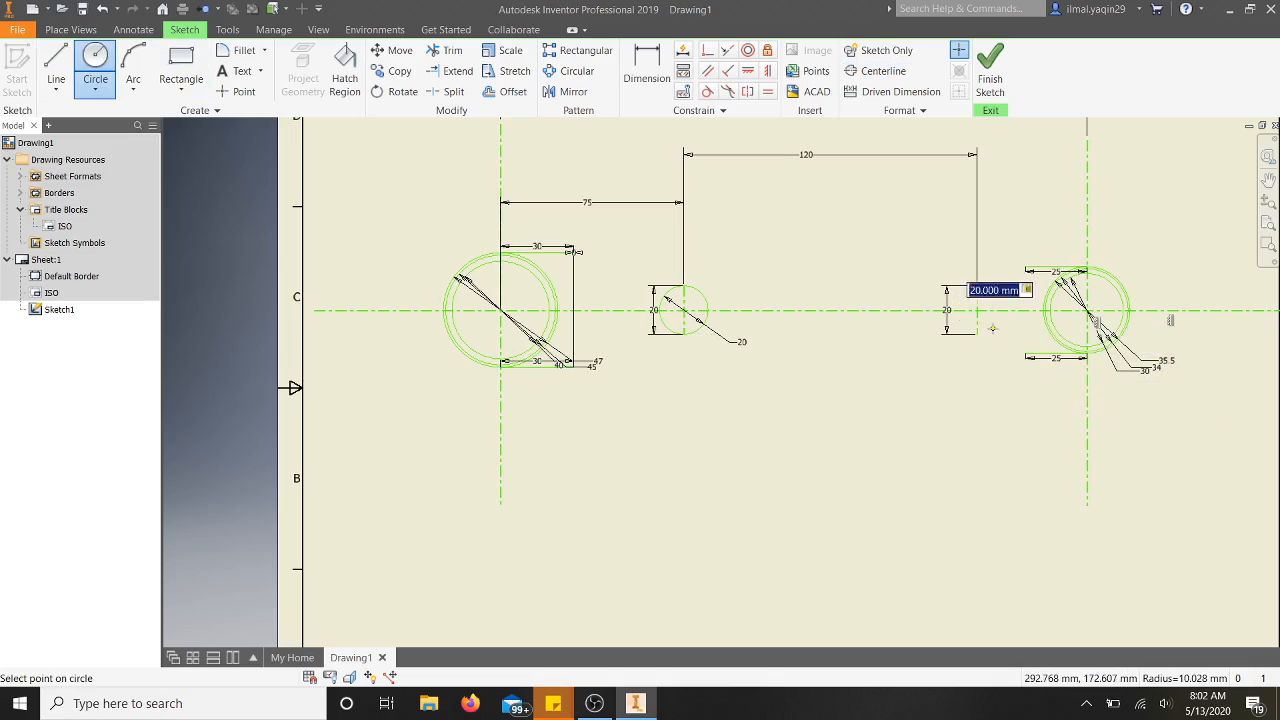
{"action": "key", "text": "Return"}
{"action": "key", "text": "Escape"}
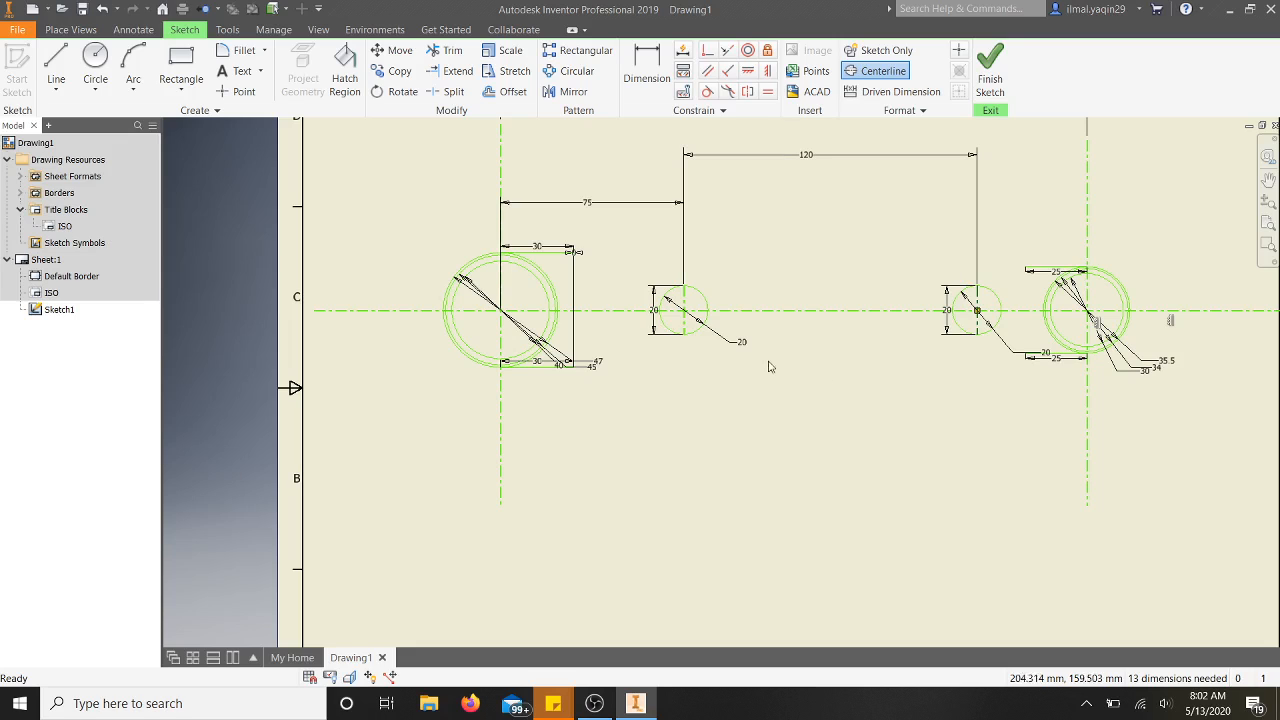
Draw two horizontal lines joining the upper endpoints and the lower endpoints of the two short vertical lines.
{"action": "left_click", "coordinate": [56, 62]}
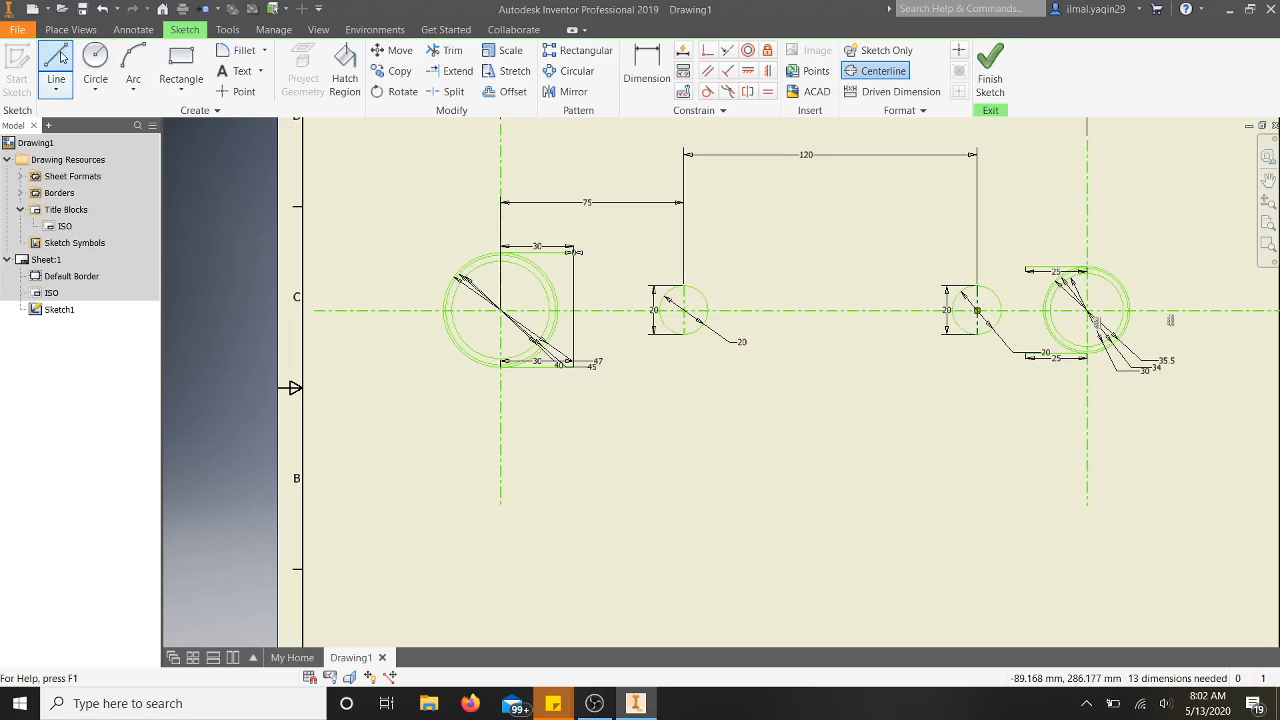
{"action": "scroll", "coordinate": [810, 291], "scroll_direction": "up", "scroll_amount": 3}
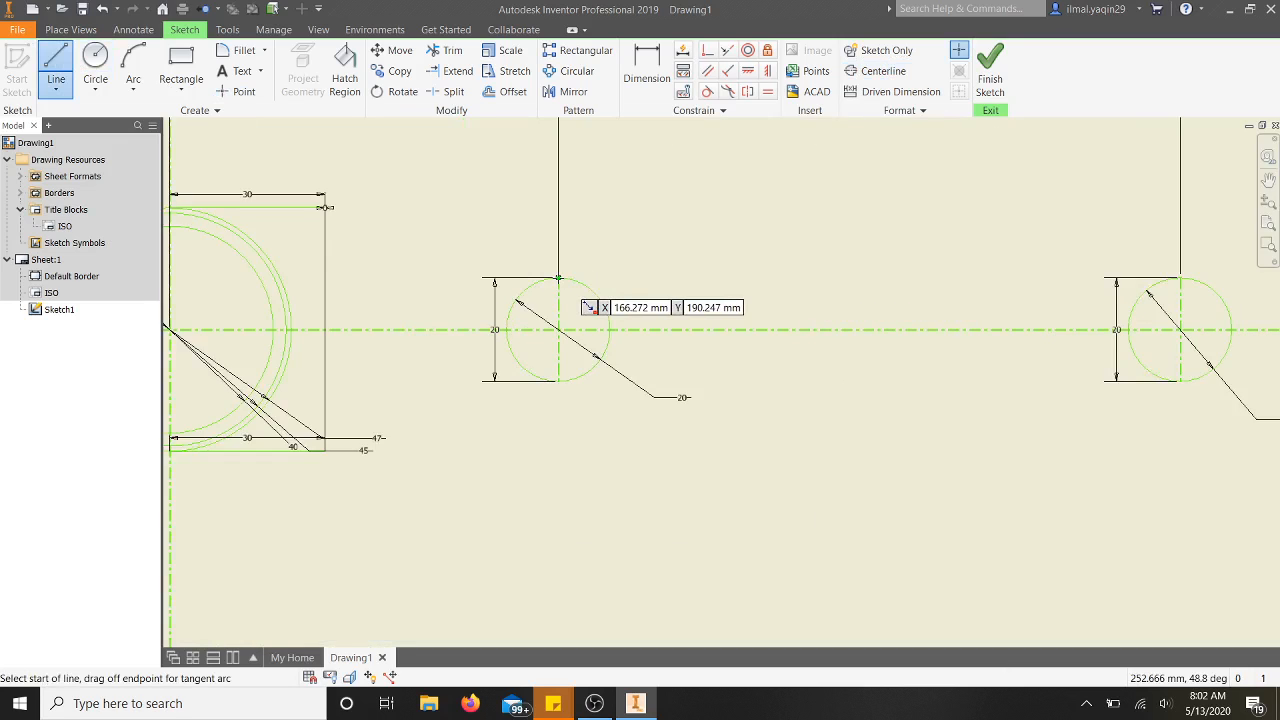
{"action": "left_click", "coordinate": [558, 278]}
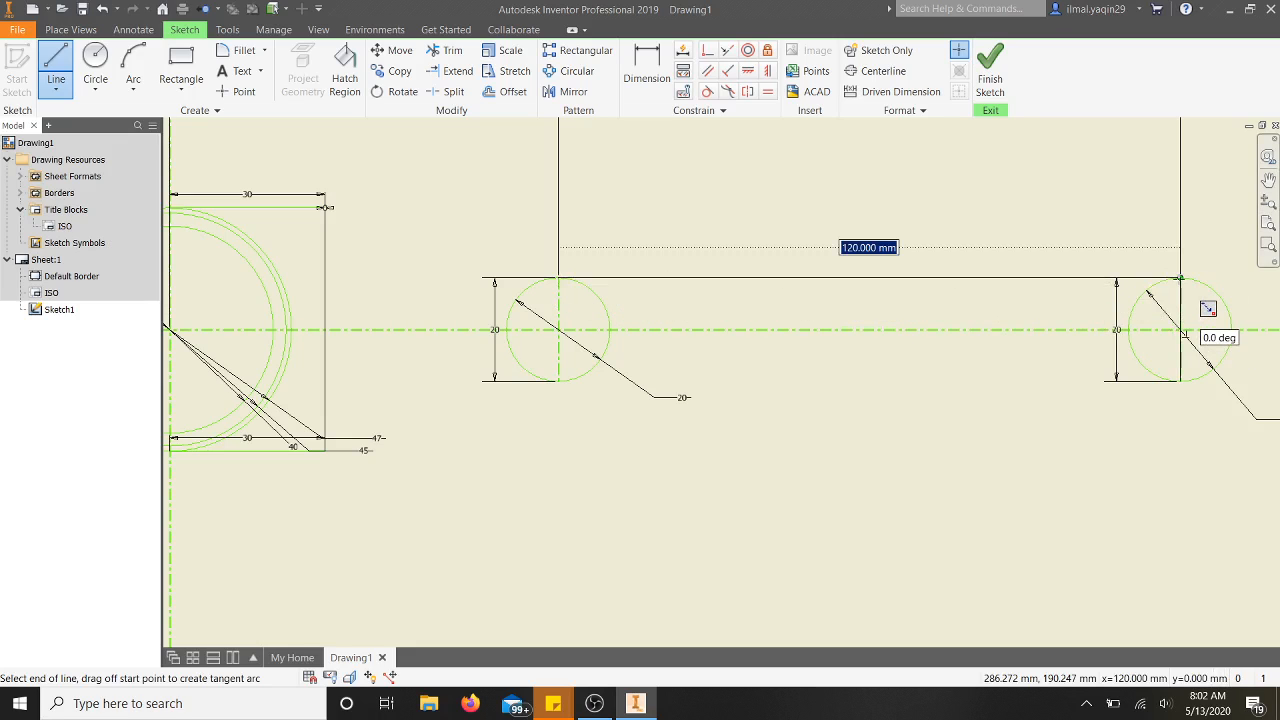
{"action": "double_click", "coordinate": [1181, 279]}
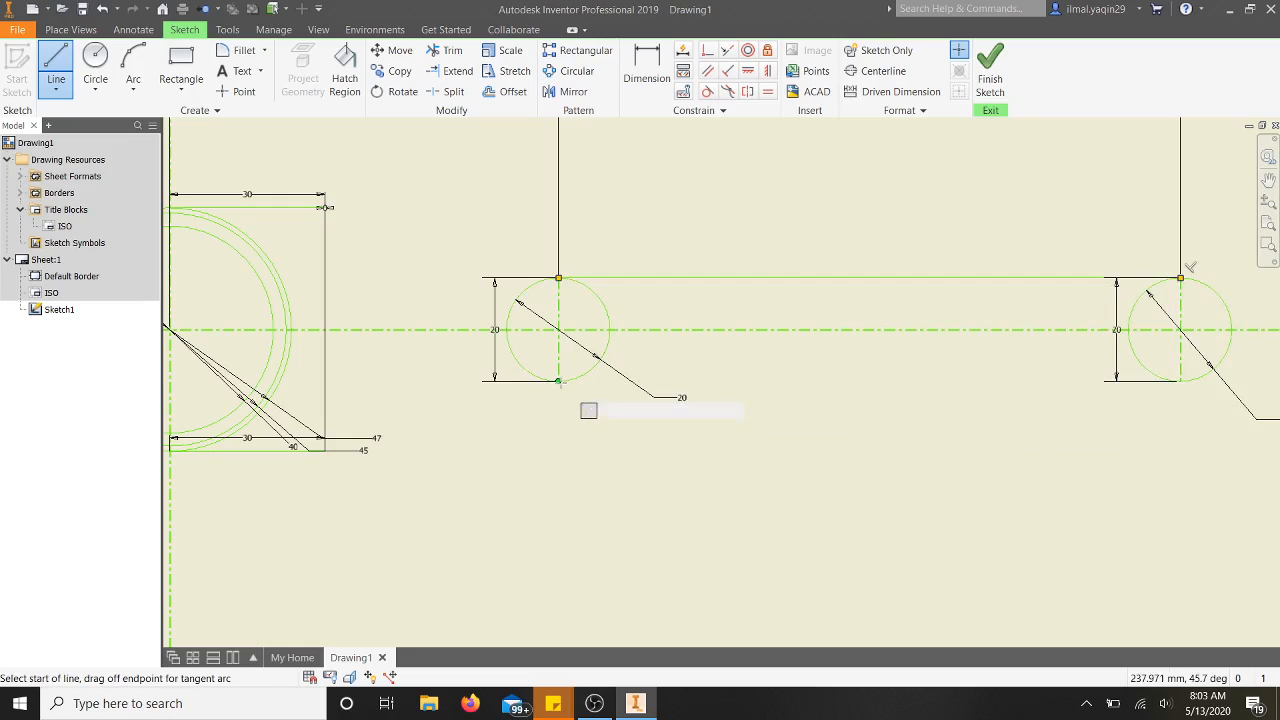
{"action": "left_click", "coordinate": [558, 381]}
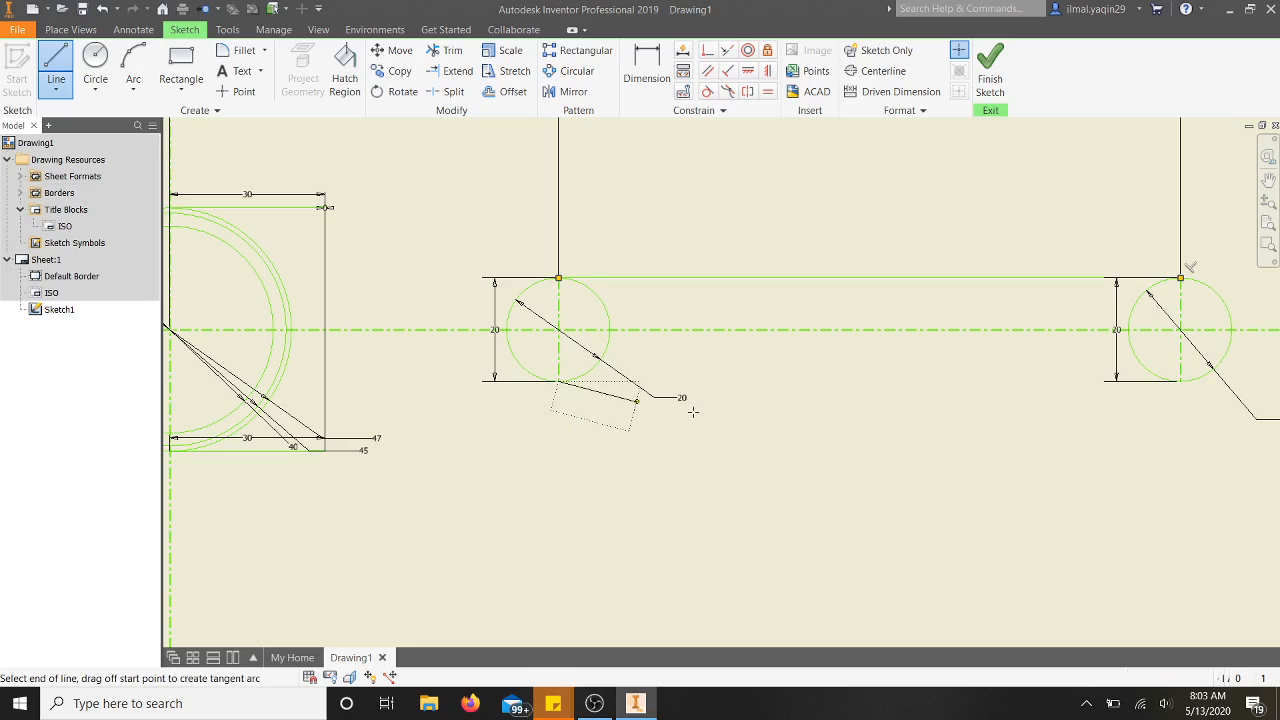
{"action": "left_click", "coordinate": [1203, 404]}
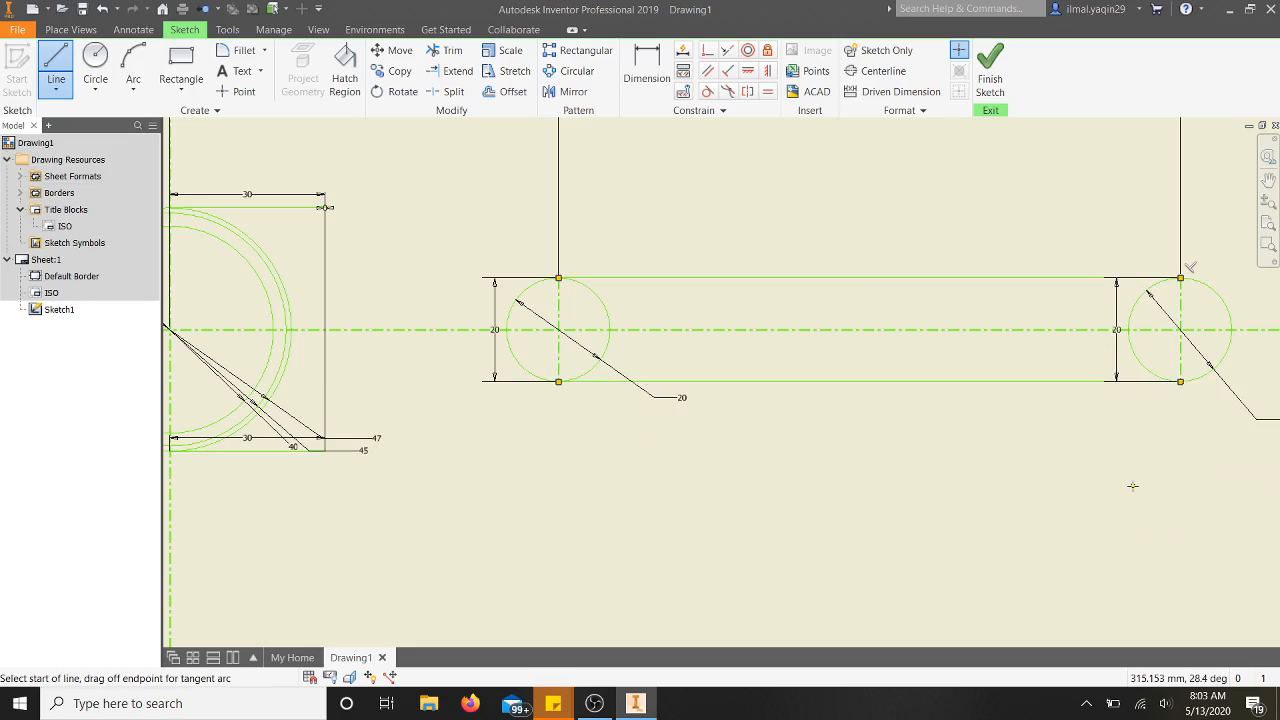
{"action": "key", "text": "Escape"}
Apply a tangent constraint between the left 20 mm circle and the upper horizontal line.
{"action": "left_click", "coordinate": [707, 91]}
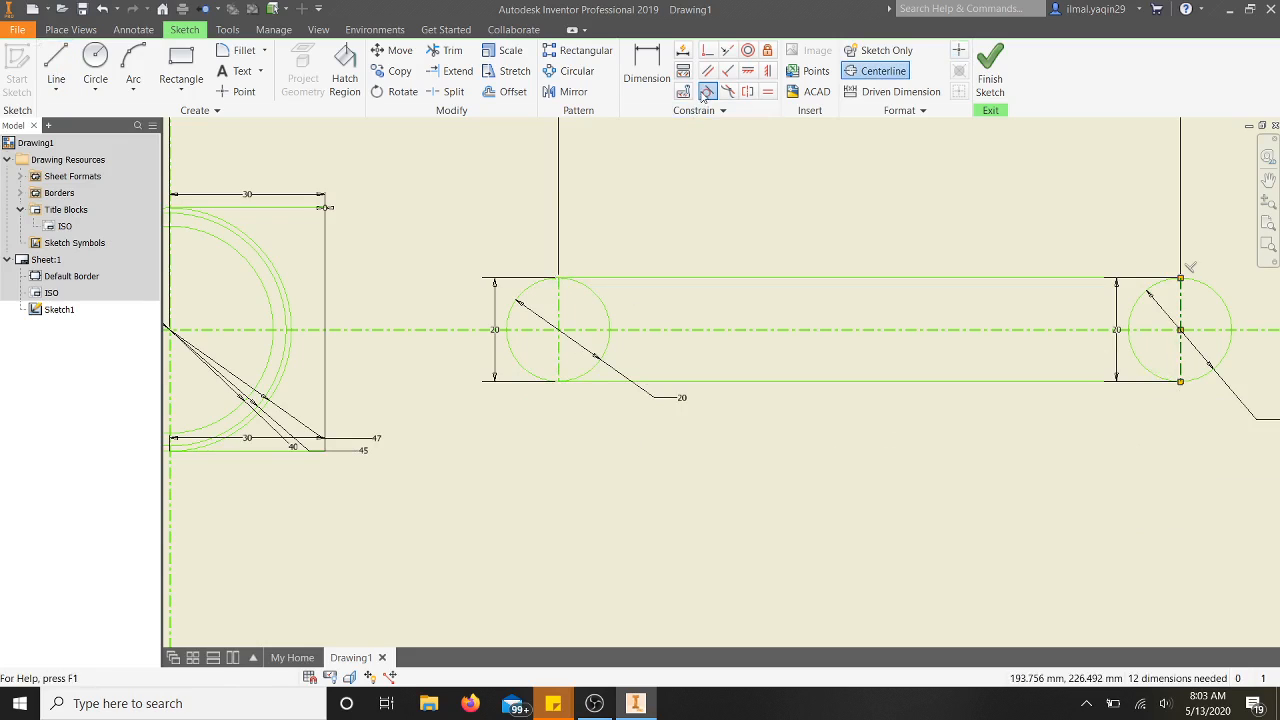
{"action": "left_click", "coordinate": [603, 298]}
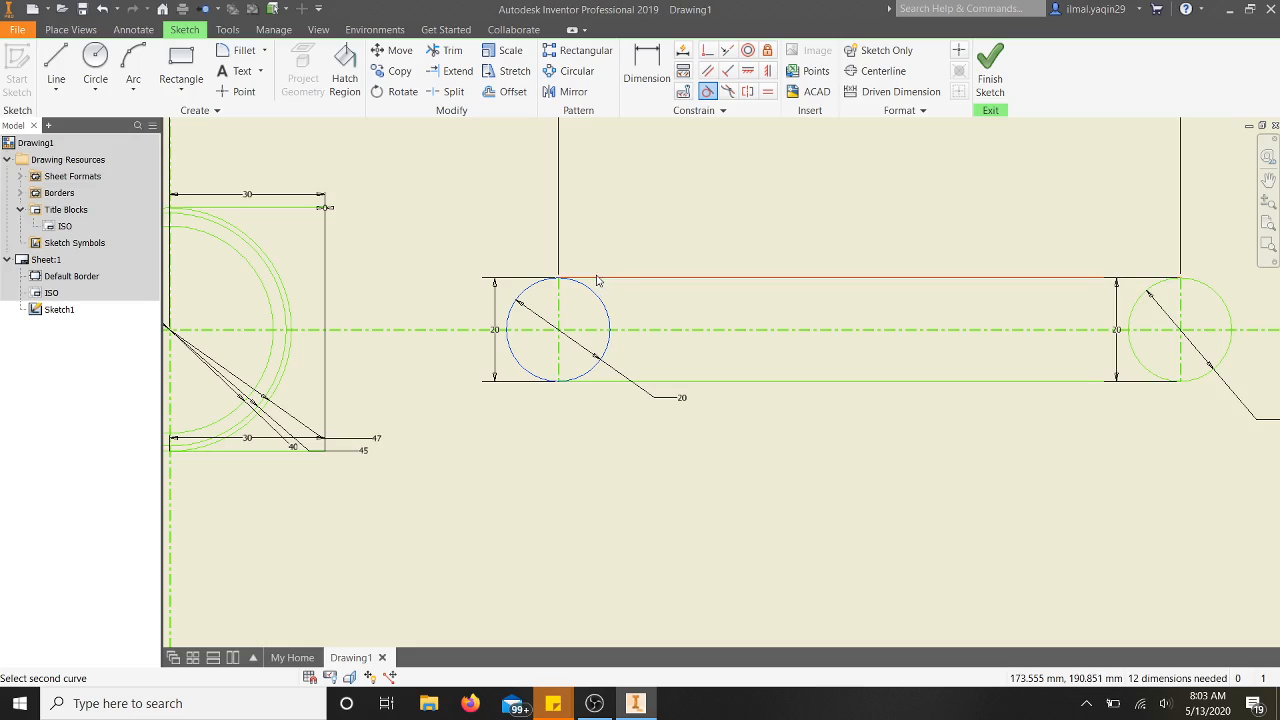
{"action": "left_click", "coordinate": [600, 278]}
{"action": "left_click", "coordinate": [339, 146]}
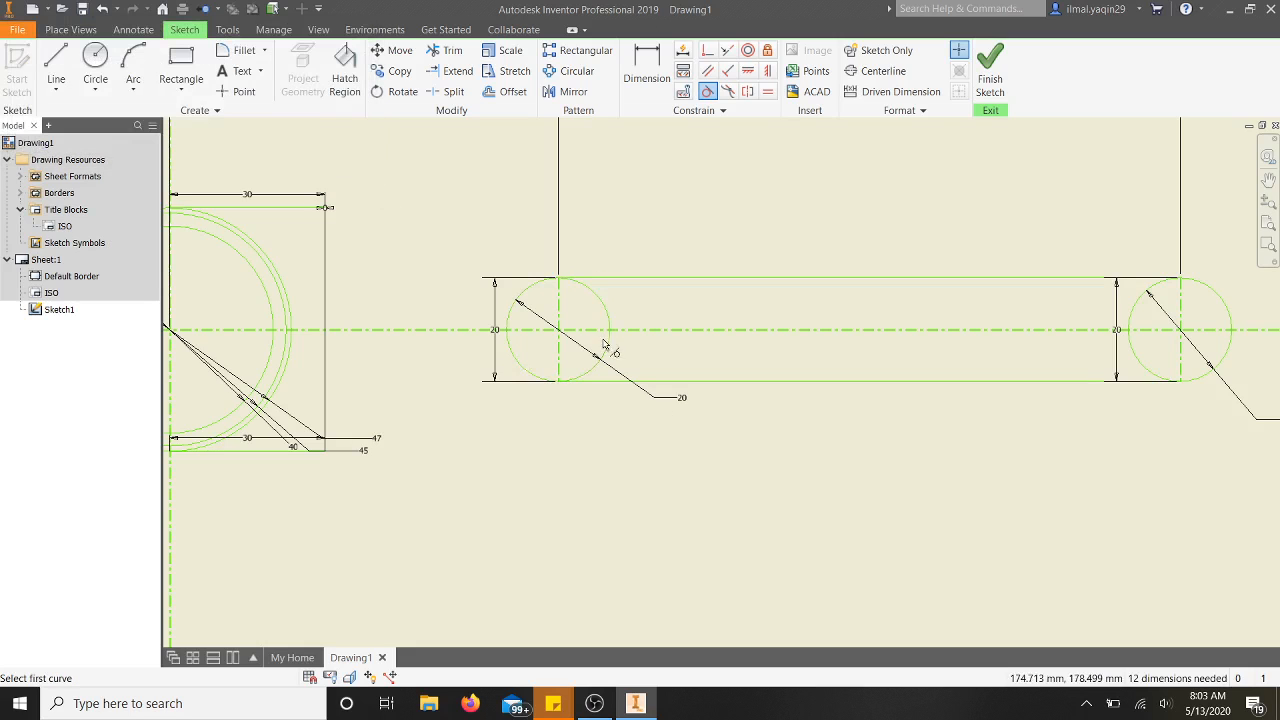
Try to make the left circle tangent to the lower horizontal line and the right circle tangent to both horizontal lines.
{"action": "left_click", "coordinate": [608, 352]}
{"action": "left_click", "coordinate": [655, 381]}
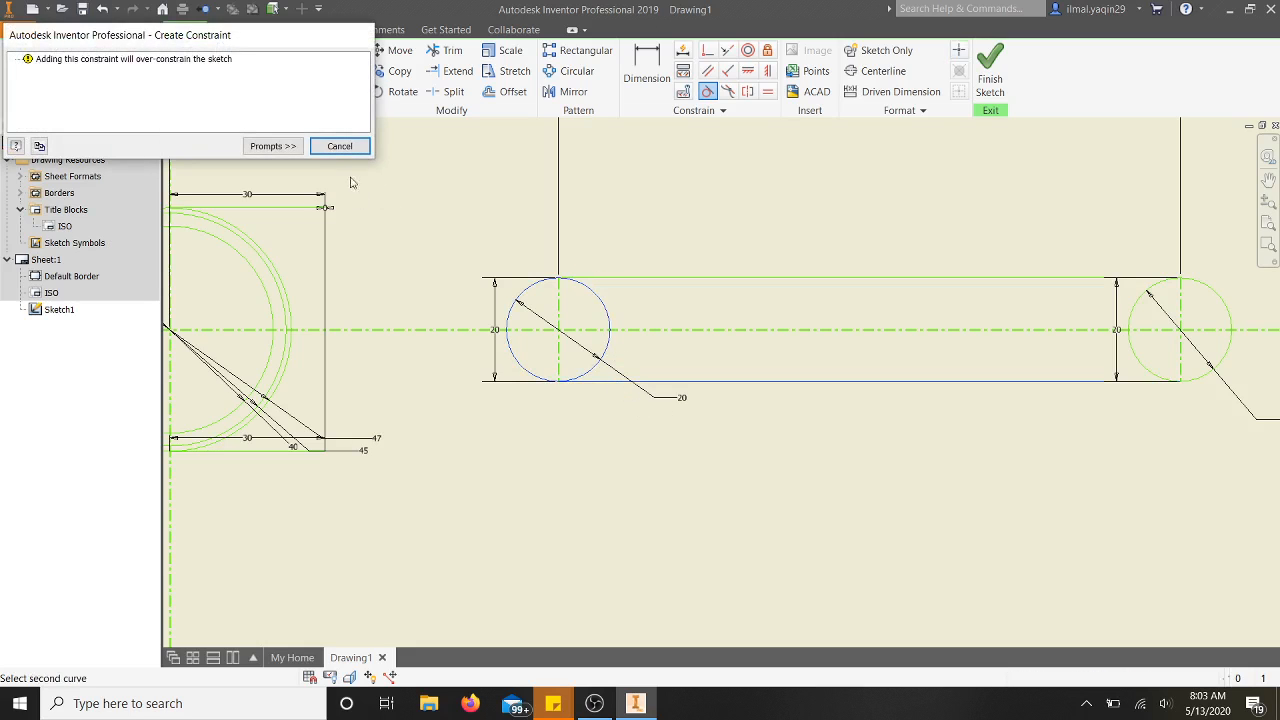
{"action": "left_click", "coordinate": [338, 150]}
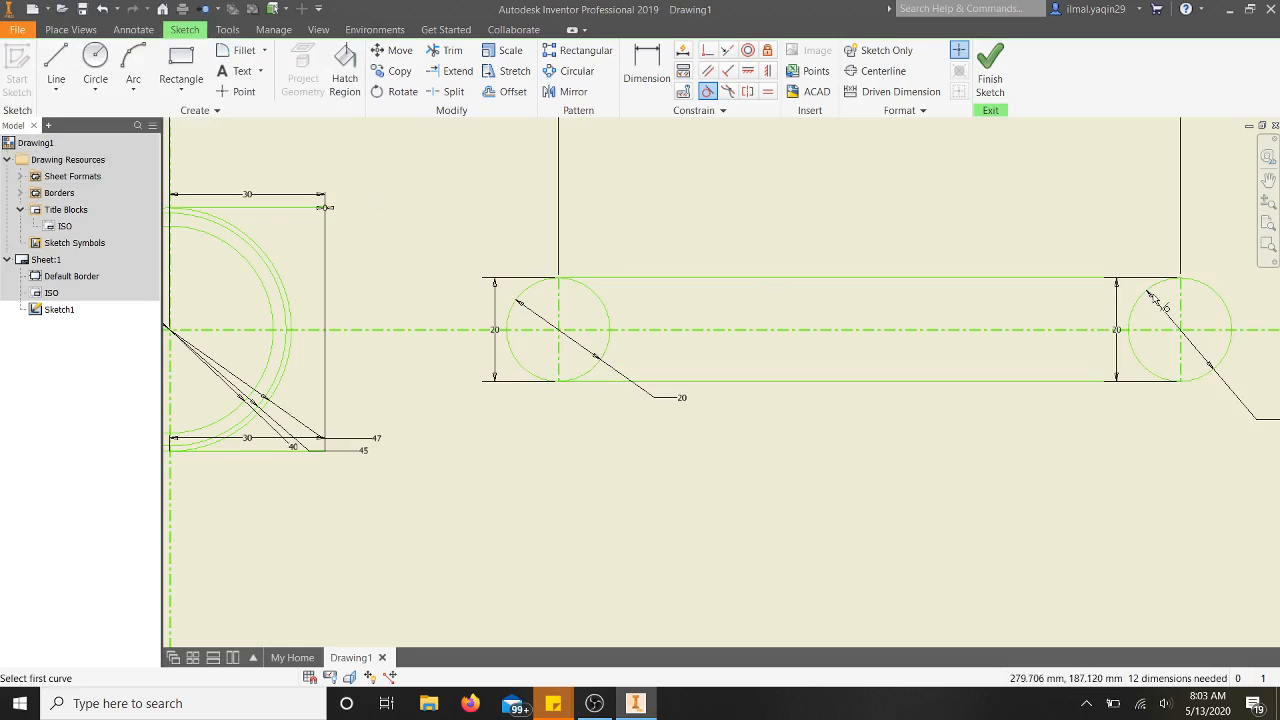
{"action": "left_click", "coordinate": [1090, 279]}
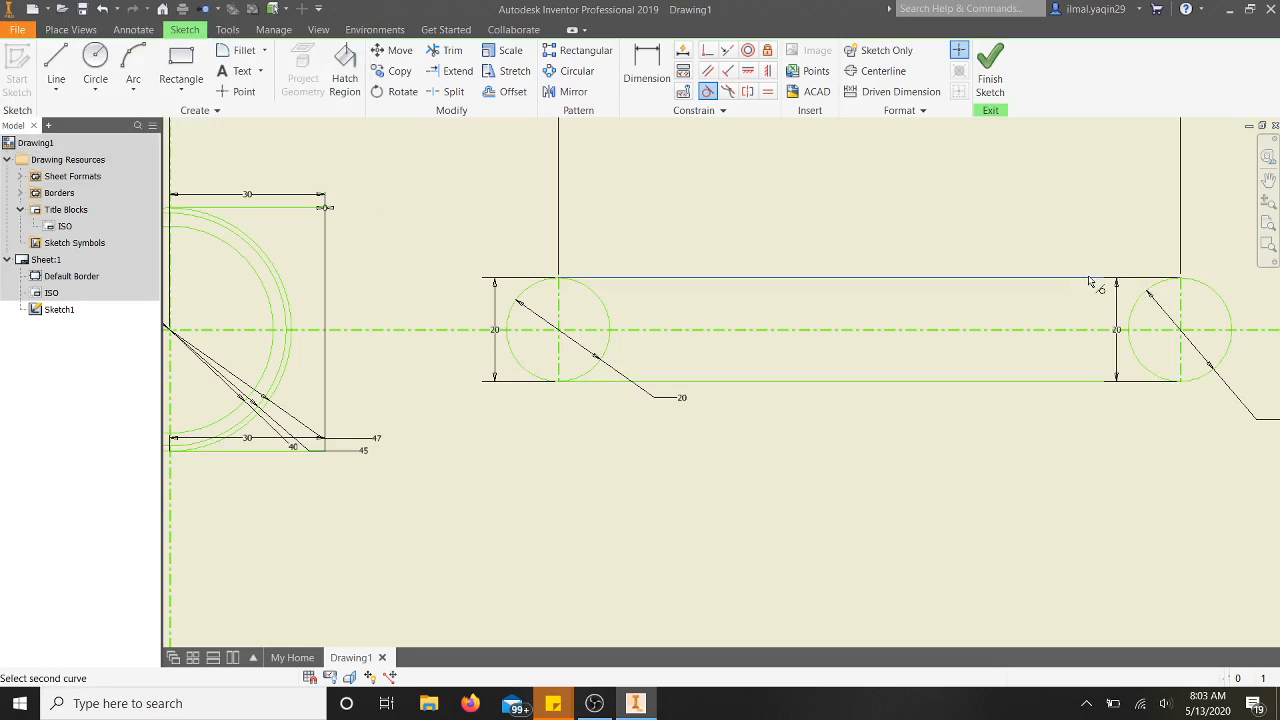
{"action": "left_click", "coordinate": [1145, 308]}
{"action": "left_click", "coordinate": [340, 146]}
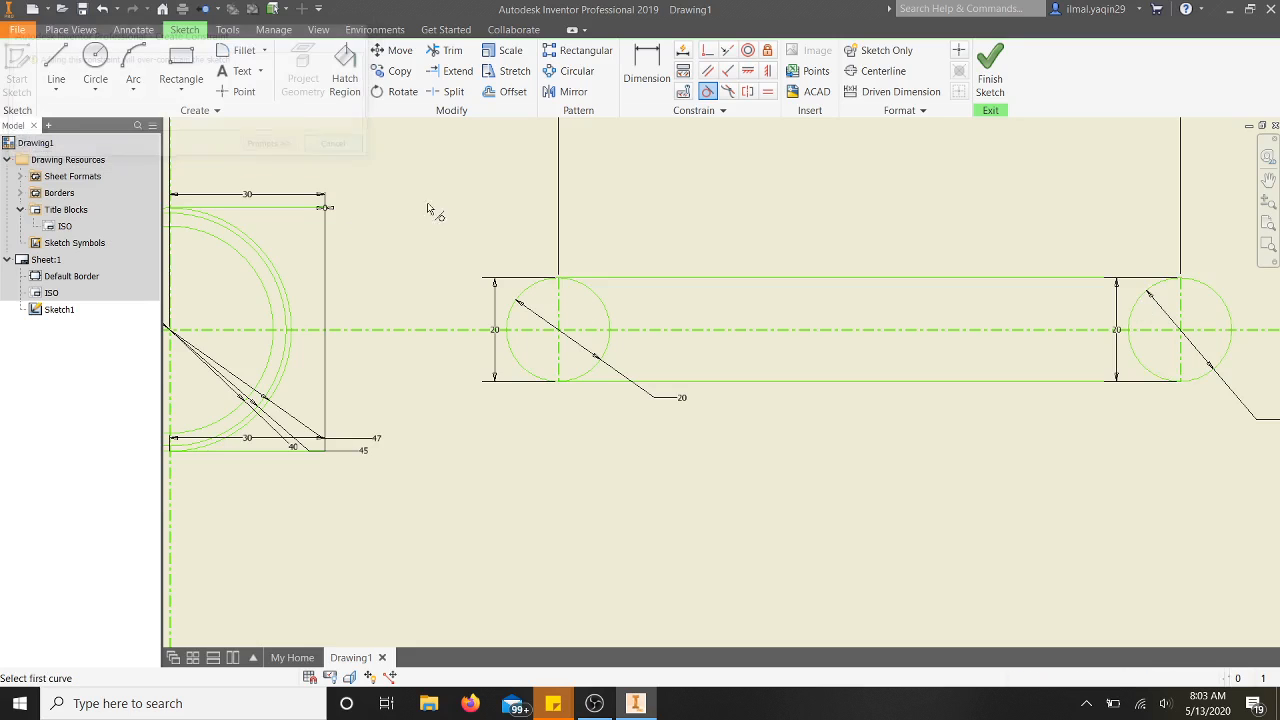
{"action": "left_click", "coordinate": [1147, 370]}
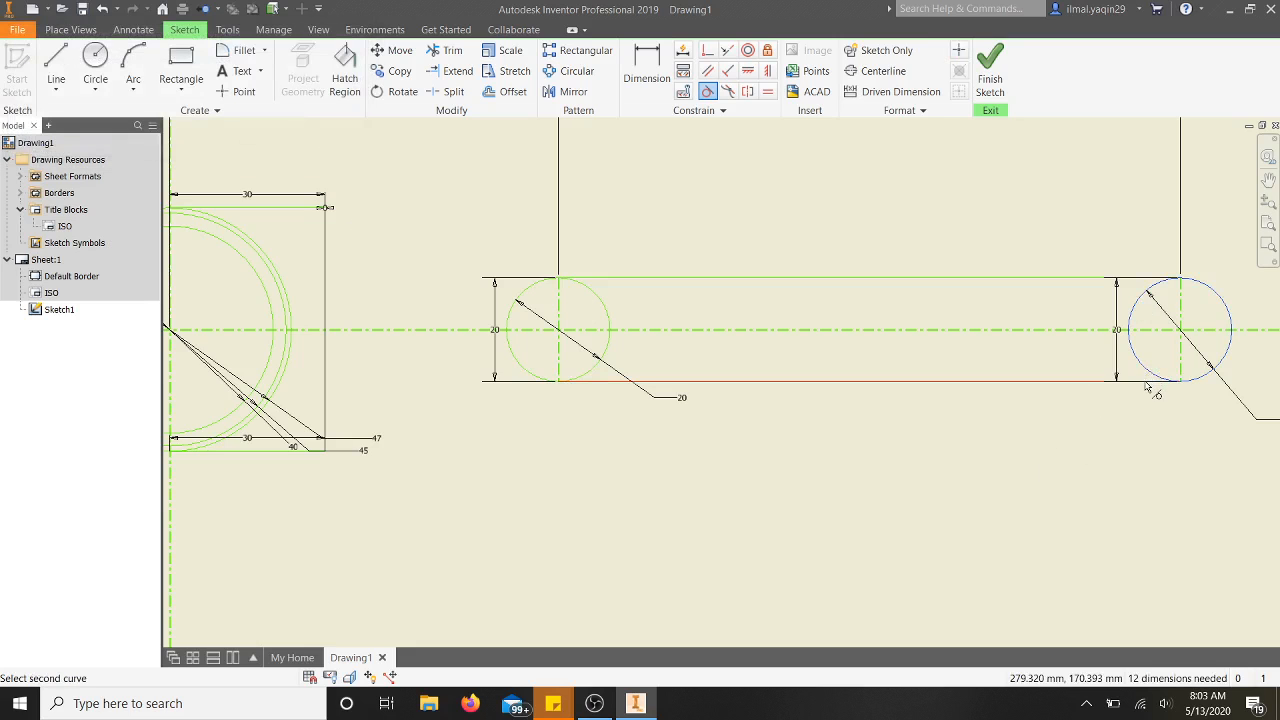
{"action": "left_click", "coordinate": [1147, 383]}
{"action": "left_click", "coordinate": [340, 146]}
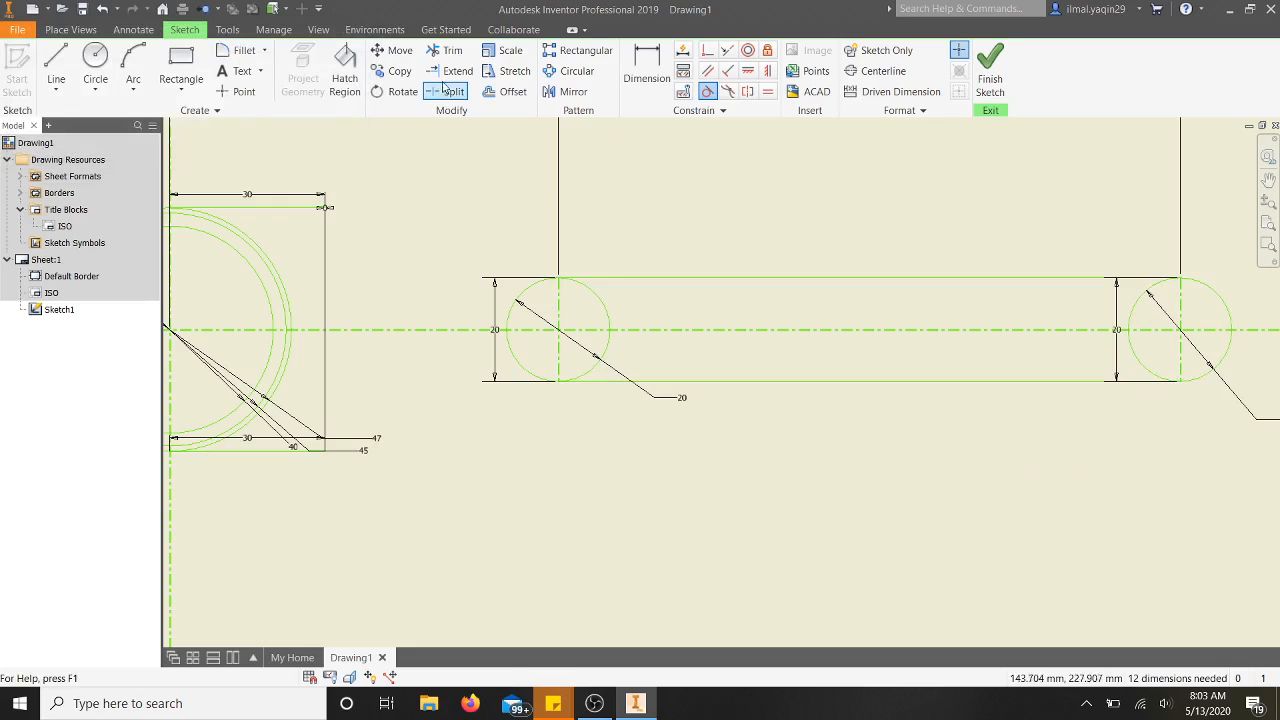
Try to trim away the inner half of the left 20 mm circle.
{"action": "left_click", "coordinate": [447, 51]}
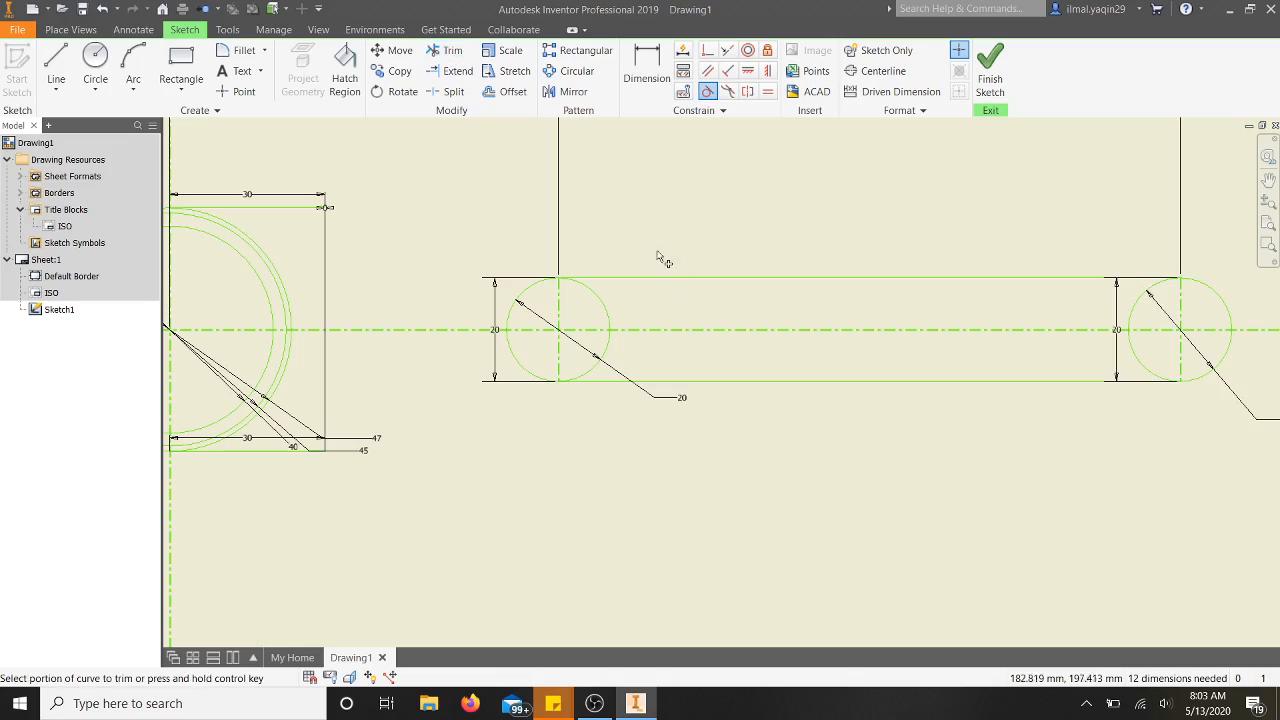
{"action": "left_click", "coordinate": [608, 318]}
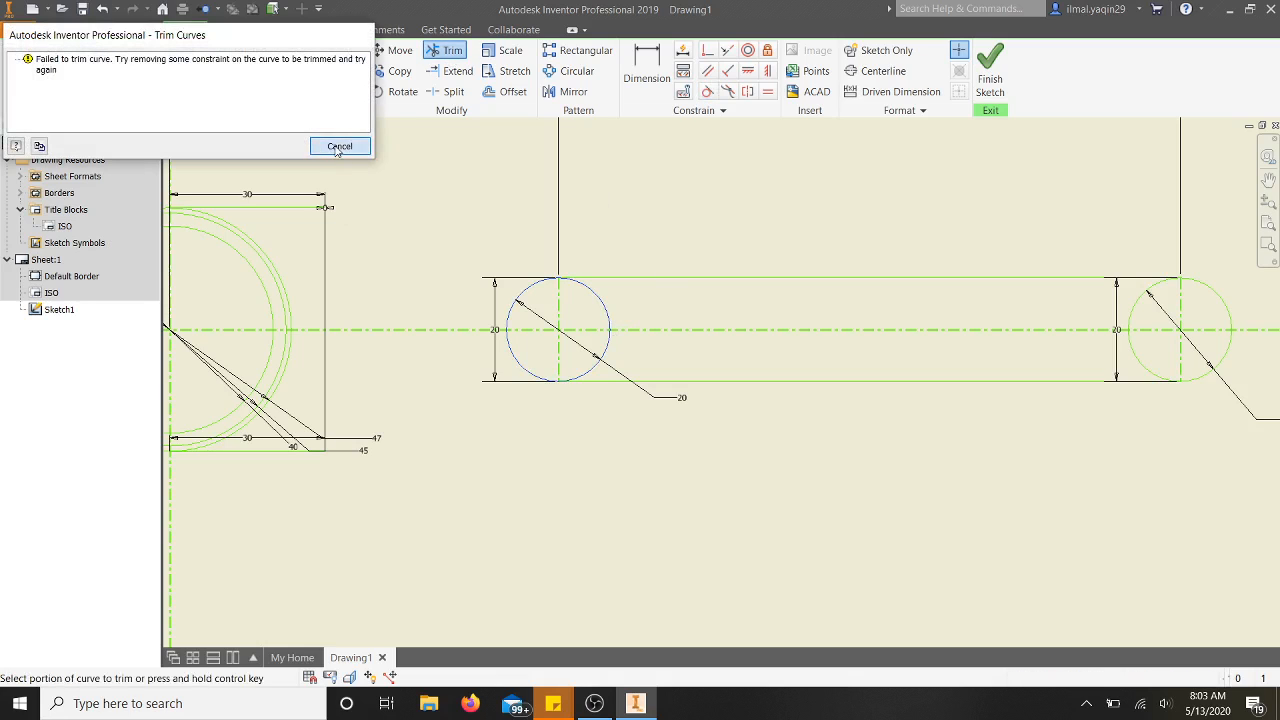
{"action": "left_click", "coordinate": [339, 147]}
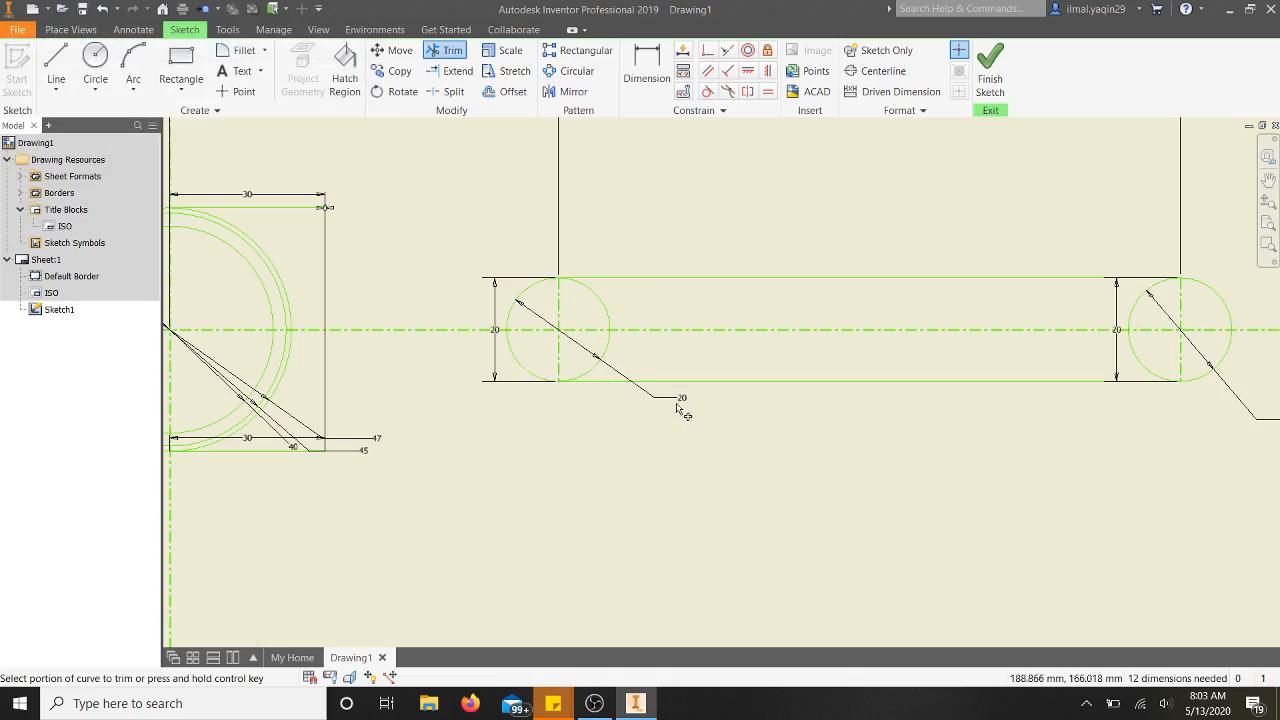
{"action": "left_click", "coordinate": [605, 356]}
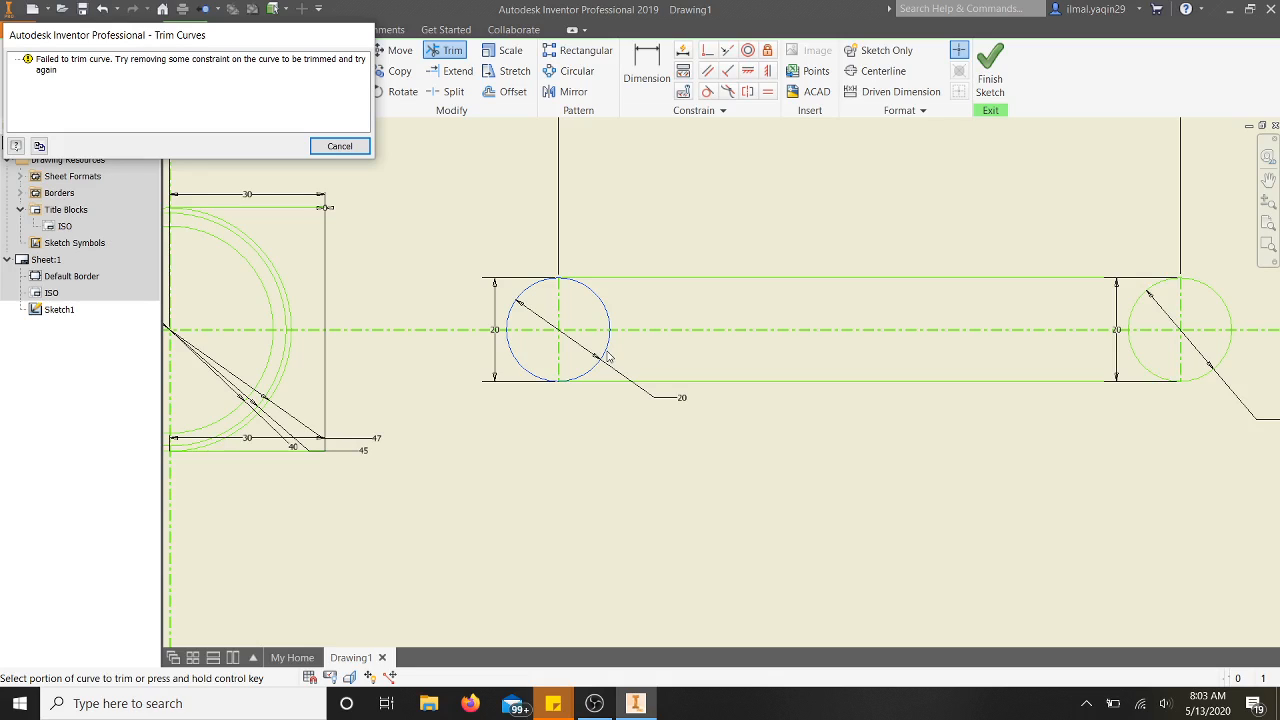
{"action": "left_click", "coordinate": [339, 147]}
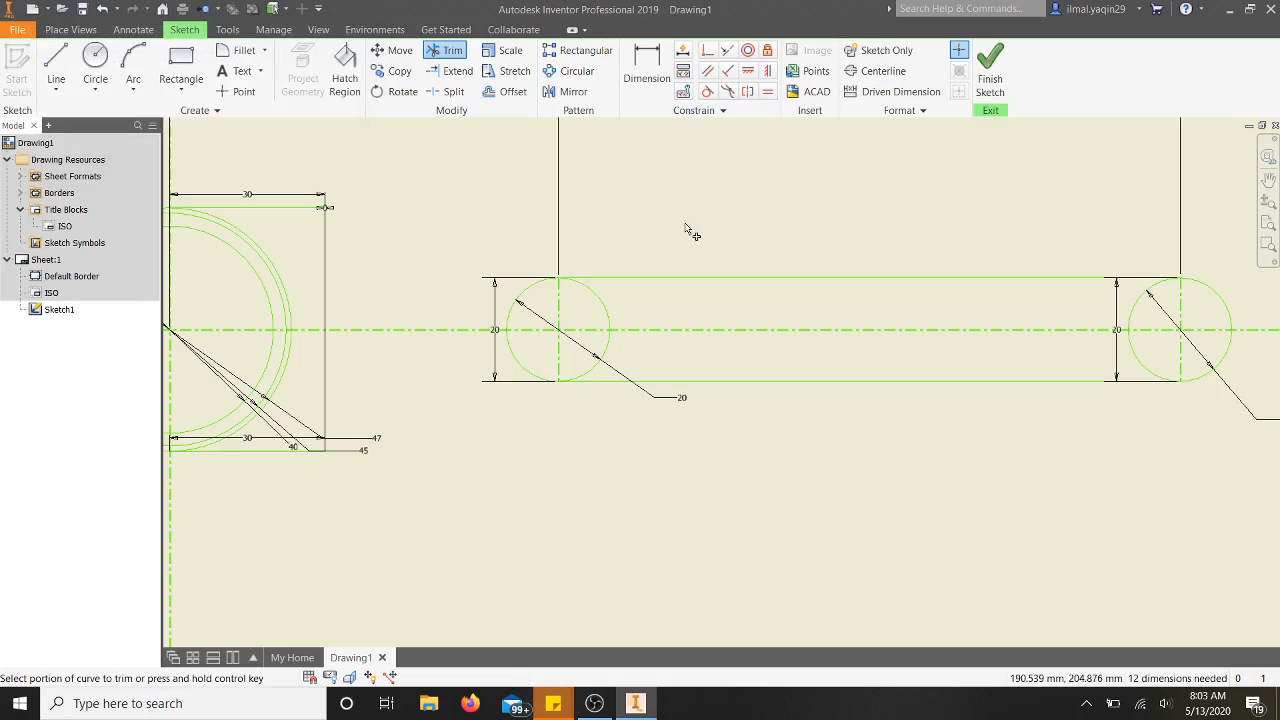
{"action": "key", "text": "Escape"}
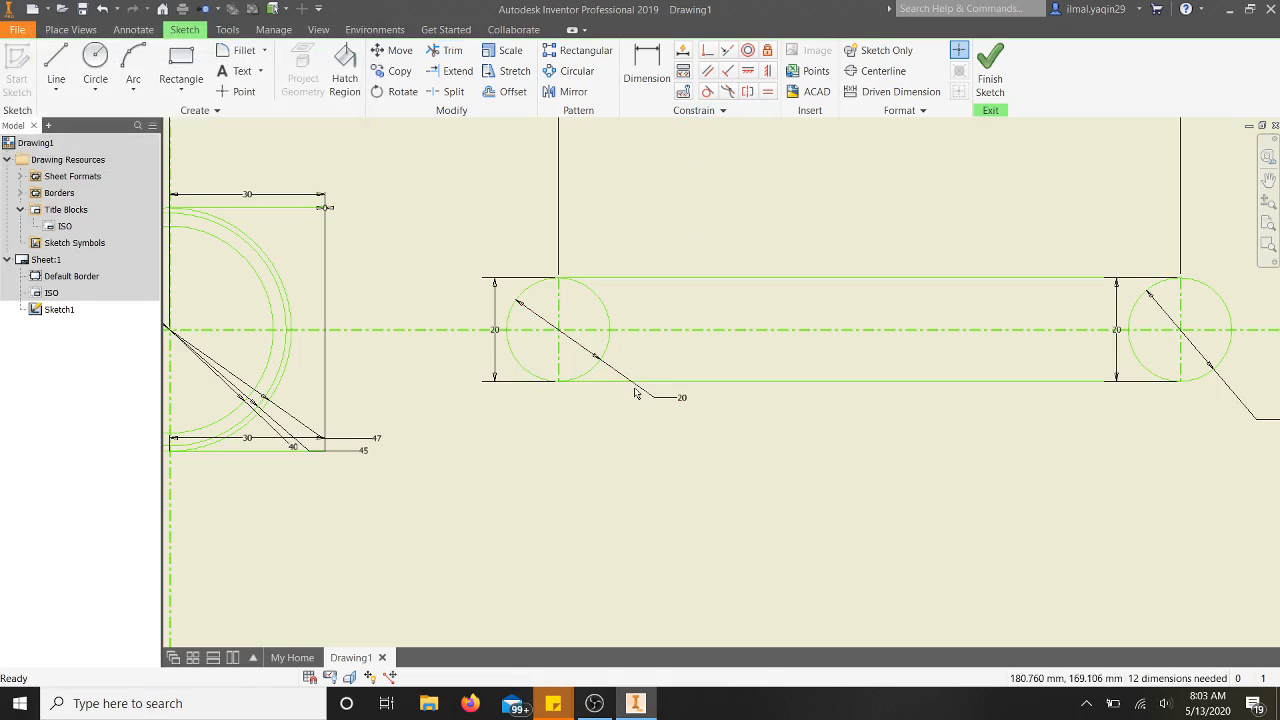
Delete the diameter dimensions of both slot-end circles and the length dimensions of the two short vertical lines.
{"action": "left_click", "coordinate": [645, 391]}
{"action": "key", "text": "Delete"}
{"action": "left_click", "coordinate": [498, 370]}
{"action": "key", "text": "Delete"}
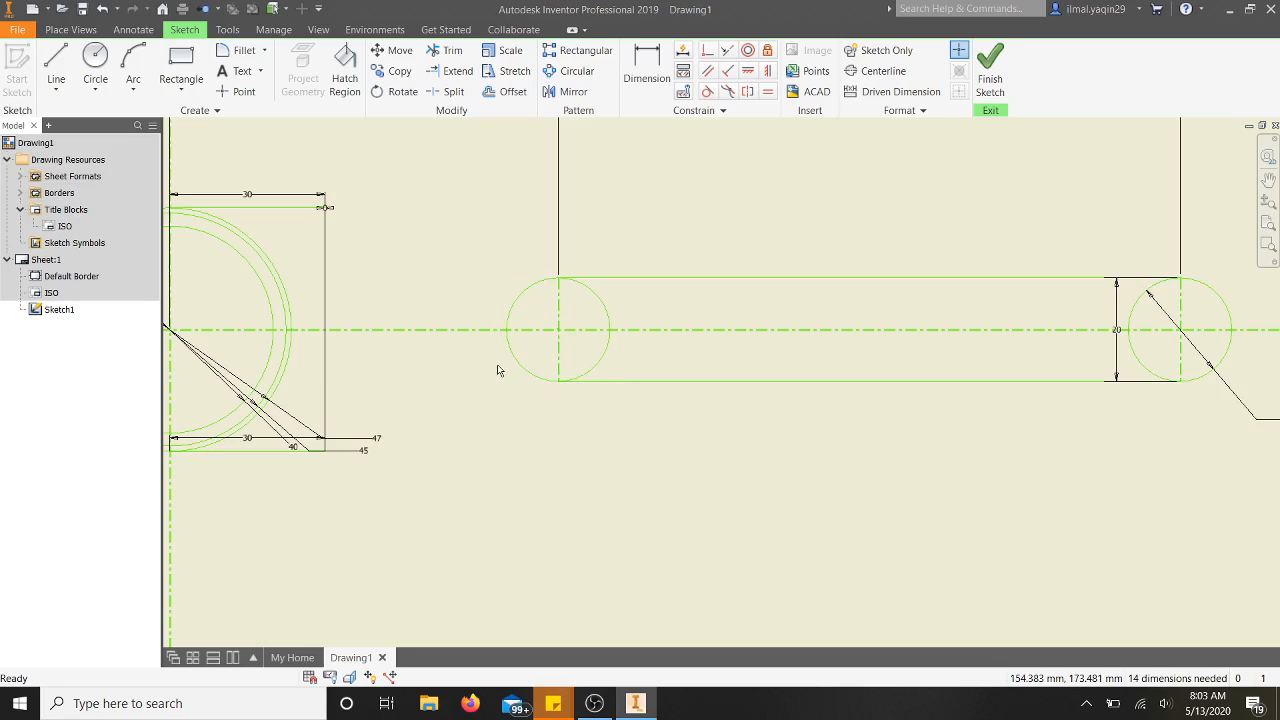
{"action": "left_click", "coordinate": [1223, 378]}
{"action": "key", "text": "Delete"}
{"action": "left_click", "coordinate": [1119, 350]}
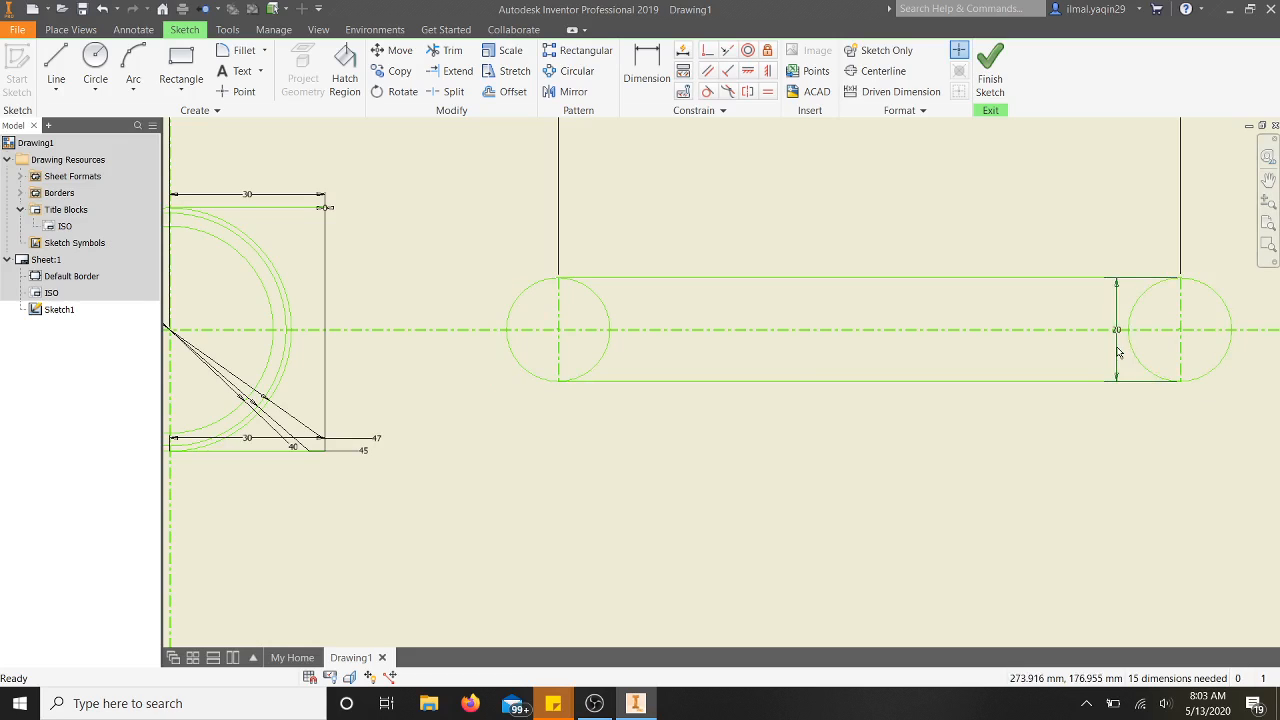
{"action": "key", "text": "Delete"}
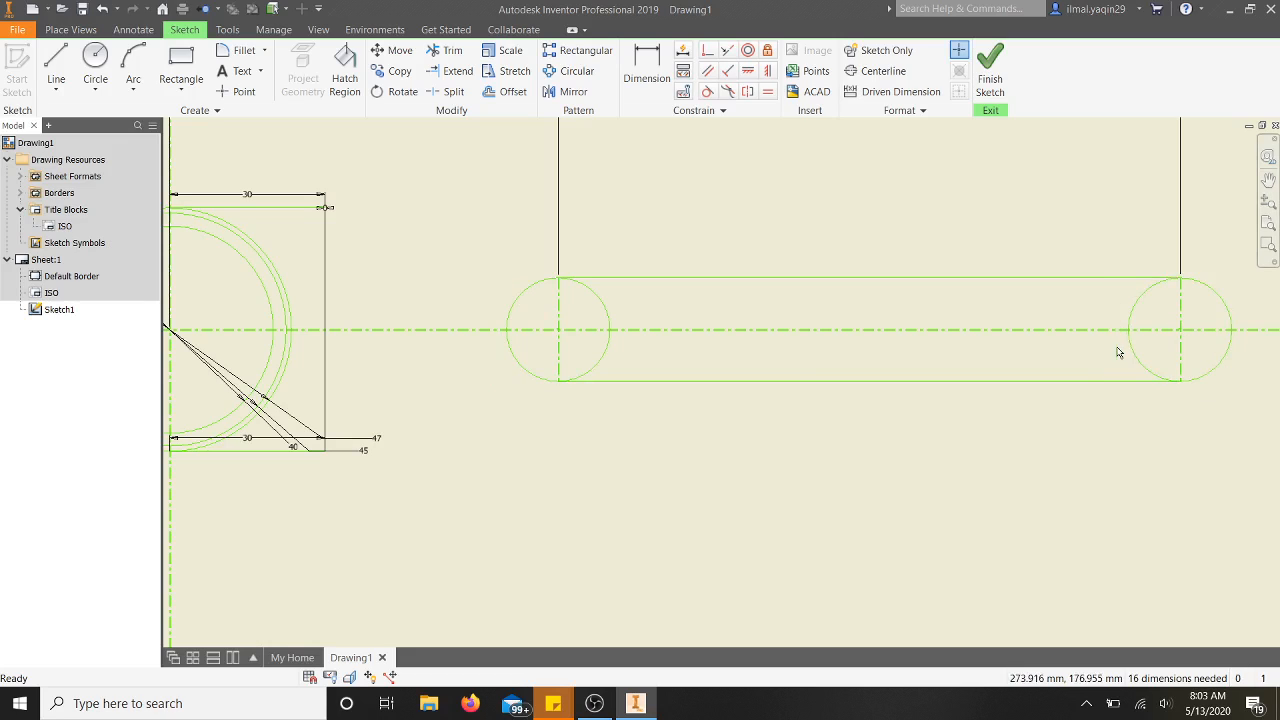
Delete the two short vertical centerlines inside the slot-end circles.
{"action": "left_click", "coordinate": [1180, 350]}
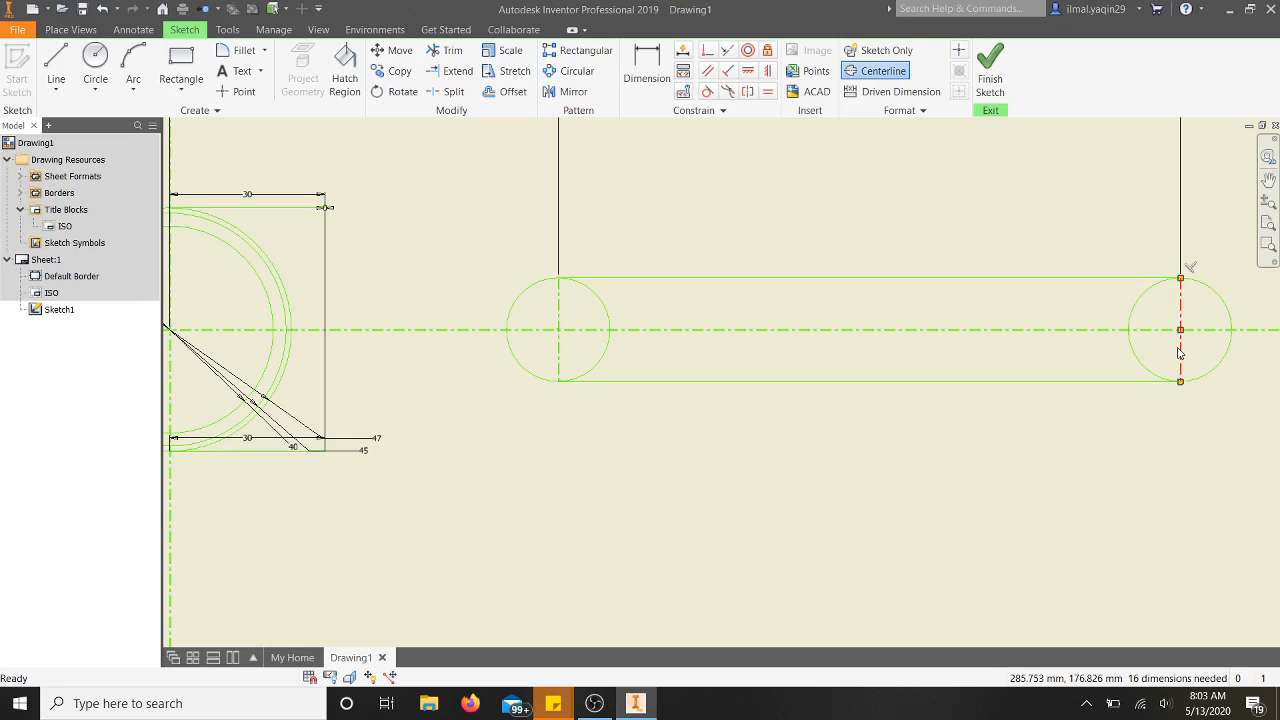
{"action": "key", "text": "Delete"}
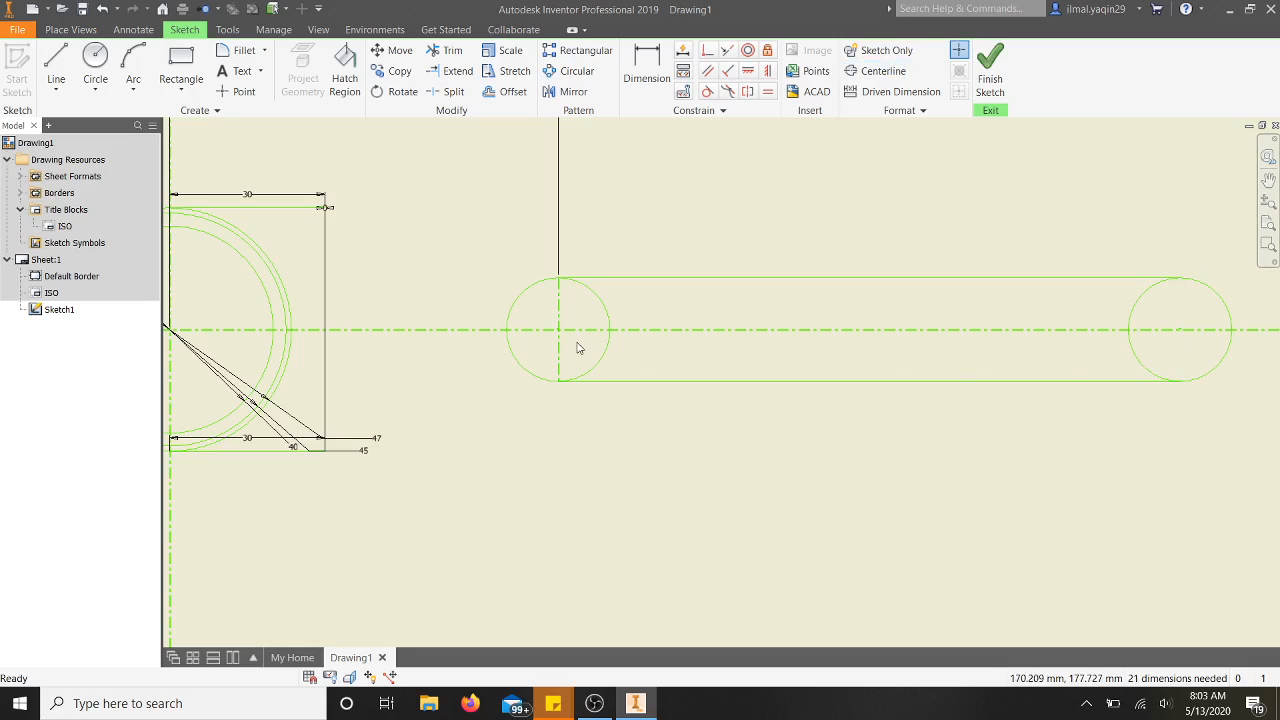
{"action": "left_click", "coordinate": [558, 355]}
{"action": "key", "text": "Delete"}
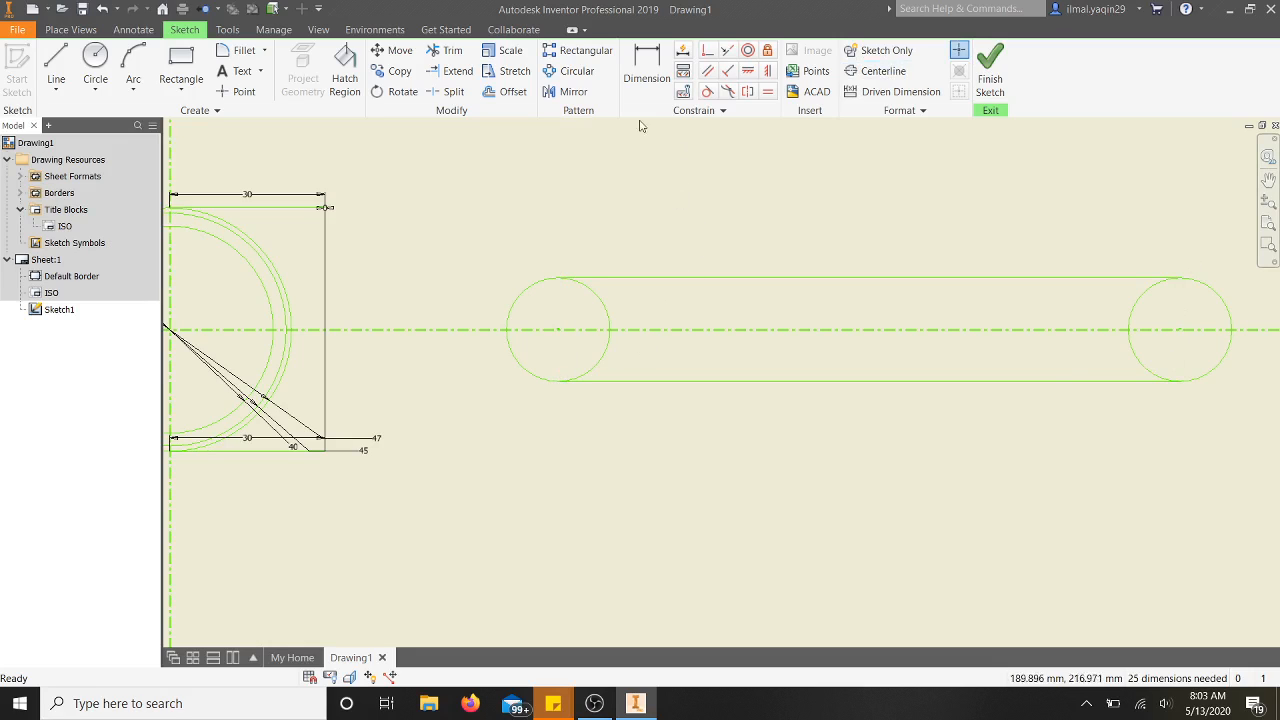
Trim the inner halves of both end circles so the slot outline has rounded ends.
{"action": "left_click", "coordinate": [446, 50]}
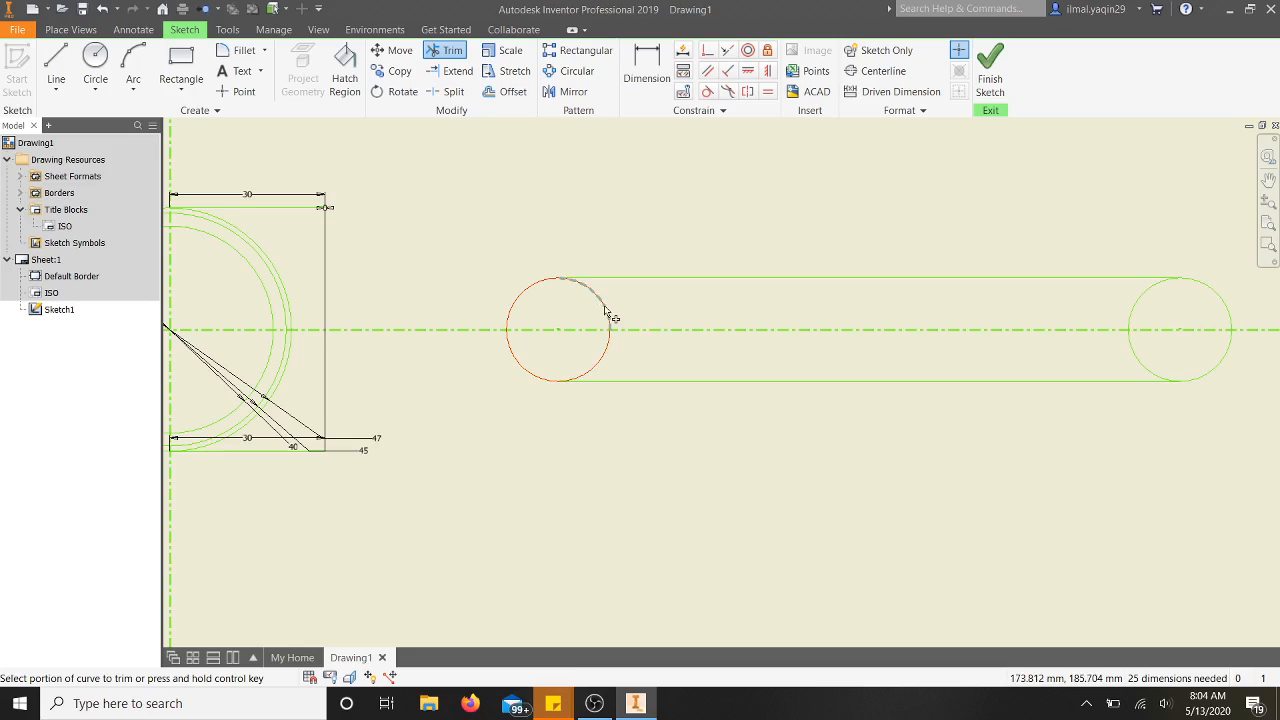
{"action": "left_click", "coordinate": [608, 336]}
{"action": "left_click", "coordinate": [1150, 309]}
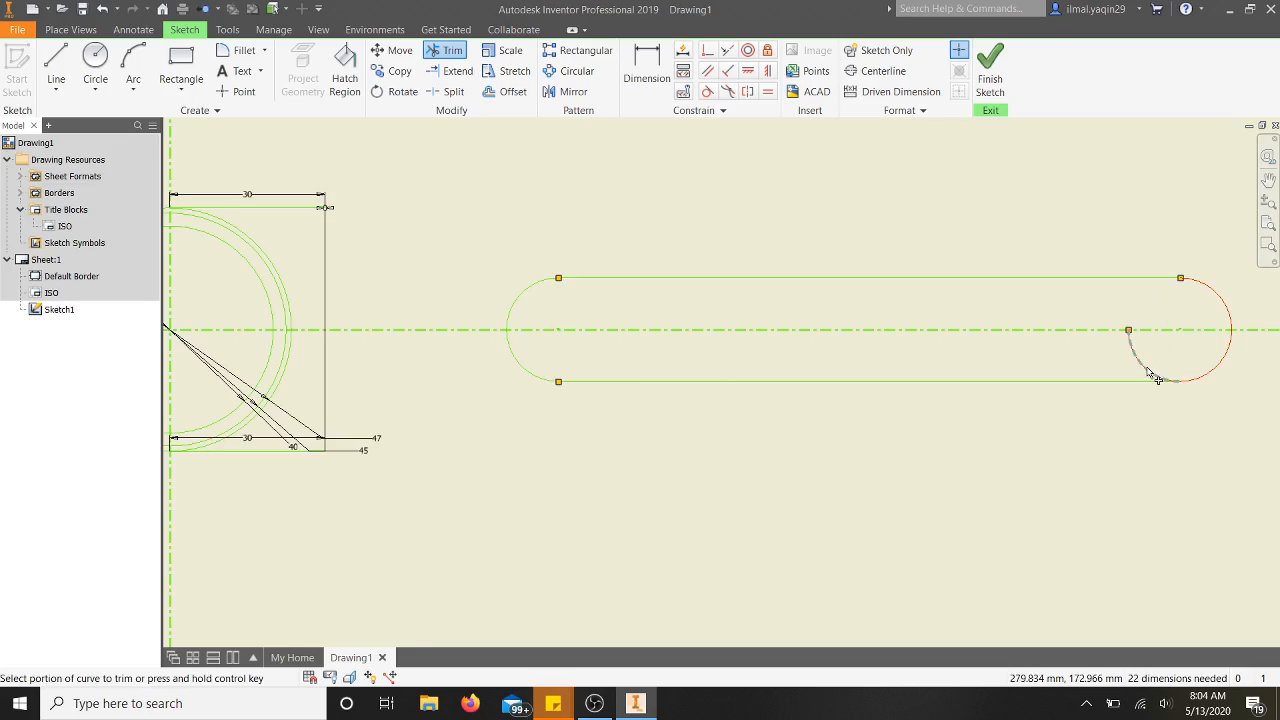
Draw a 100 mm radius arc from the right end of the large circle group's upper horizontal line to the slot's upper-left tangent point.
{"action": "scroll", "coordinate": [873, 450], "scroll_direction": "down", "scroll_amount": 5}
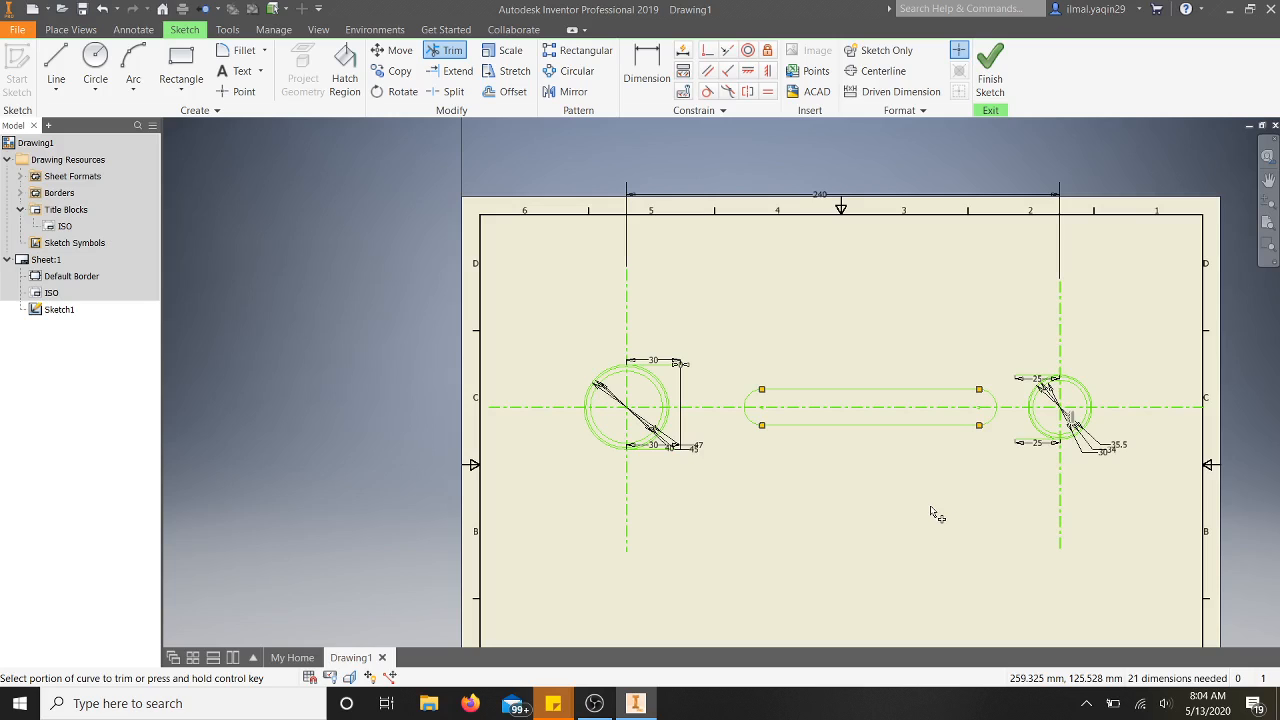
{"action": "scroll", "coordinate": [653, 351], "scroll_direction": "up", "scroll_amount": 3}
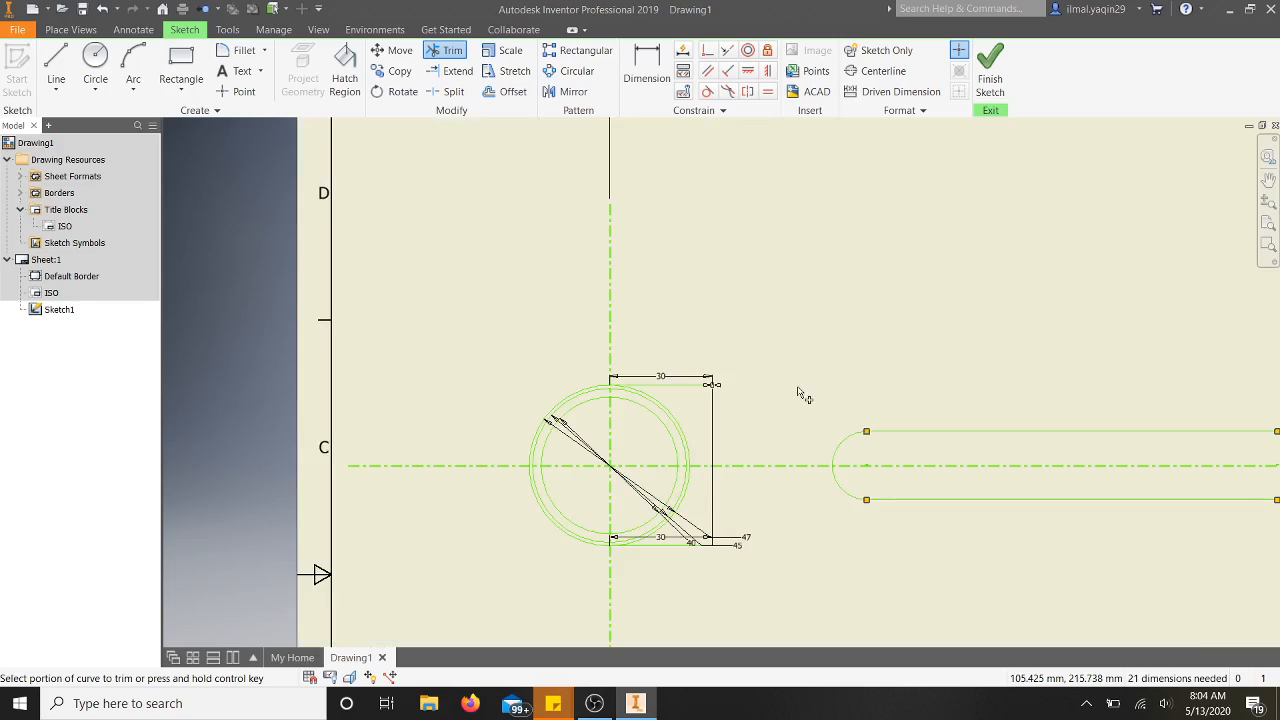
{"action": "left_click", "coordinate": [133, 70]}
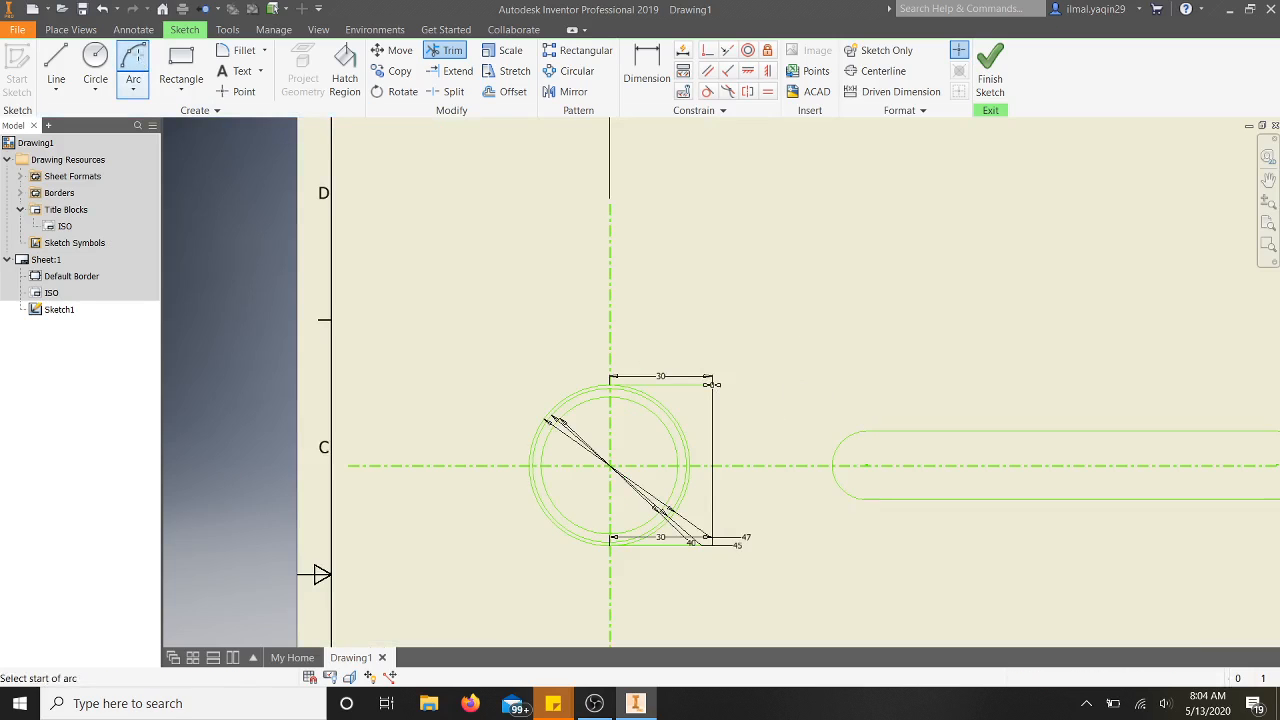
{"action": "left_click", "coordinate": [711, 383]}
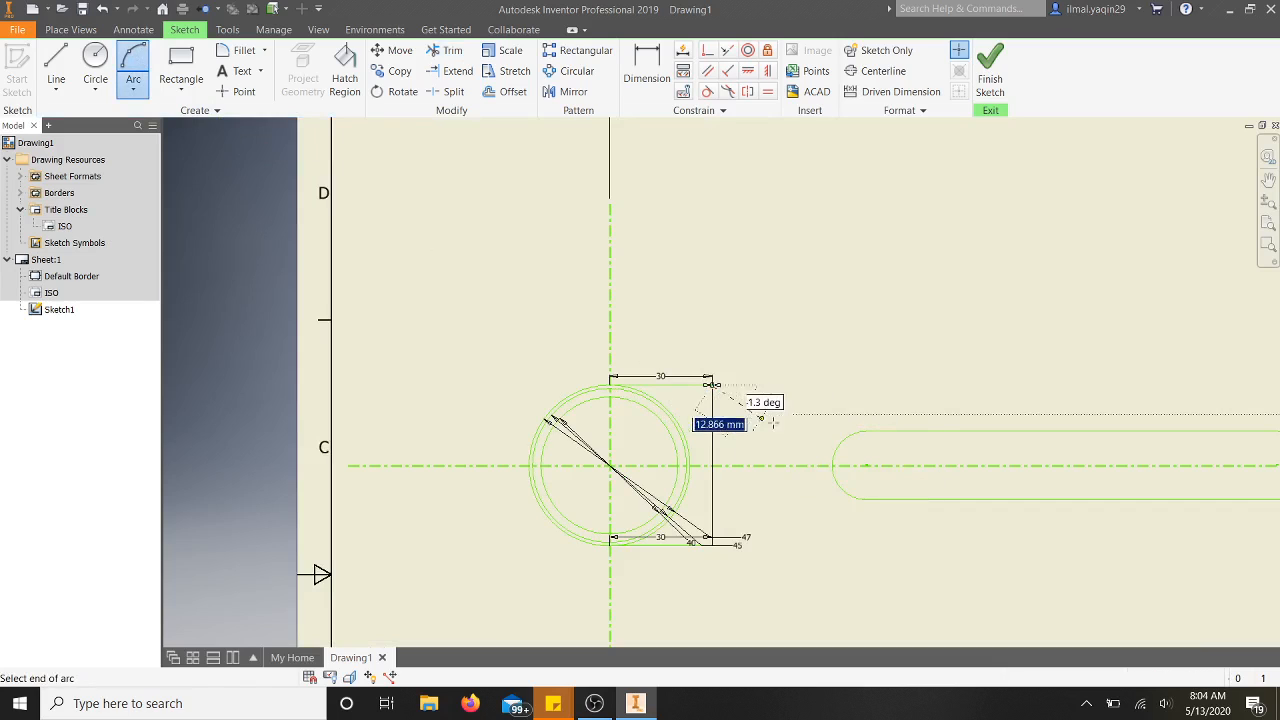
{"action": "left_click", "coordinate": [868, 431]}
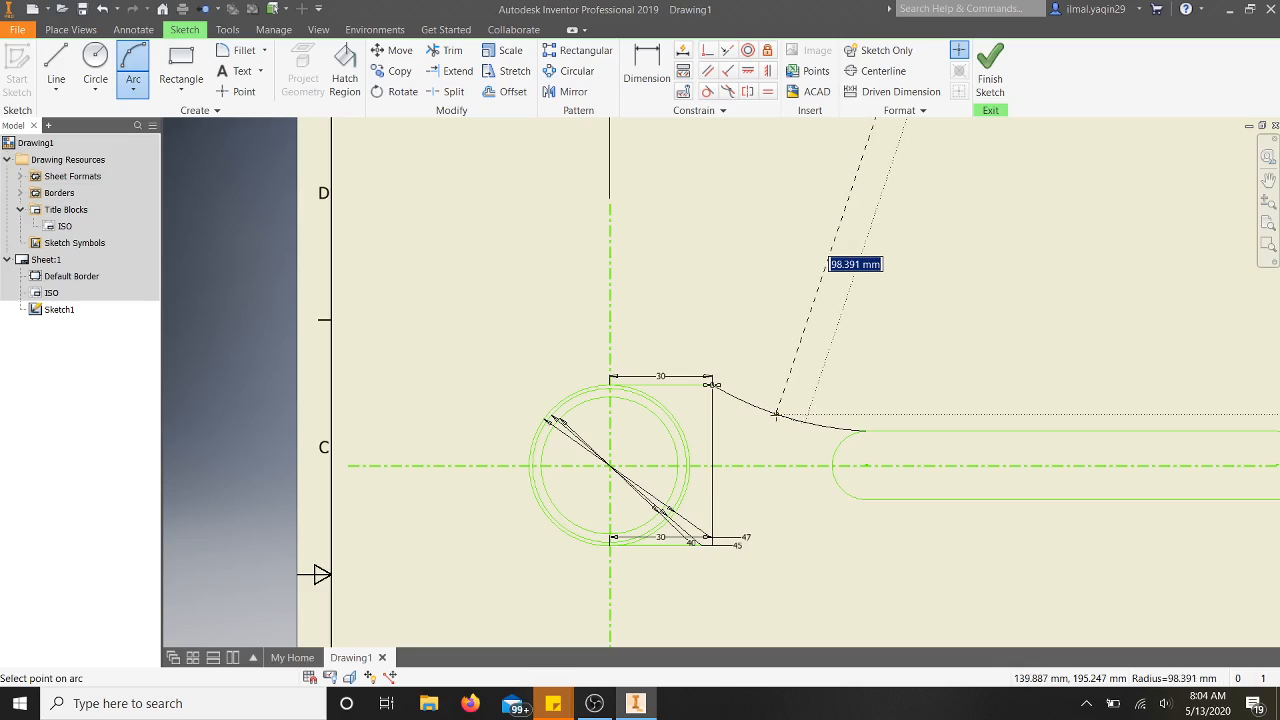
{"action": "type", "text": "100"}
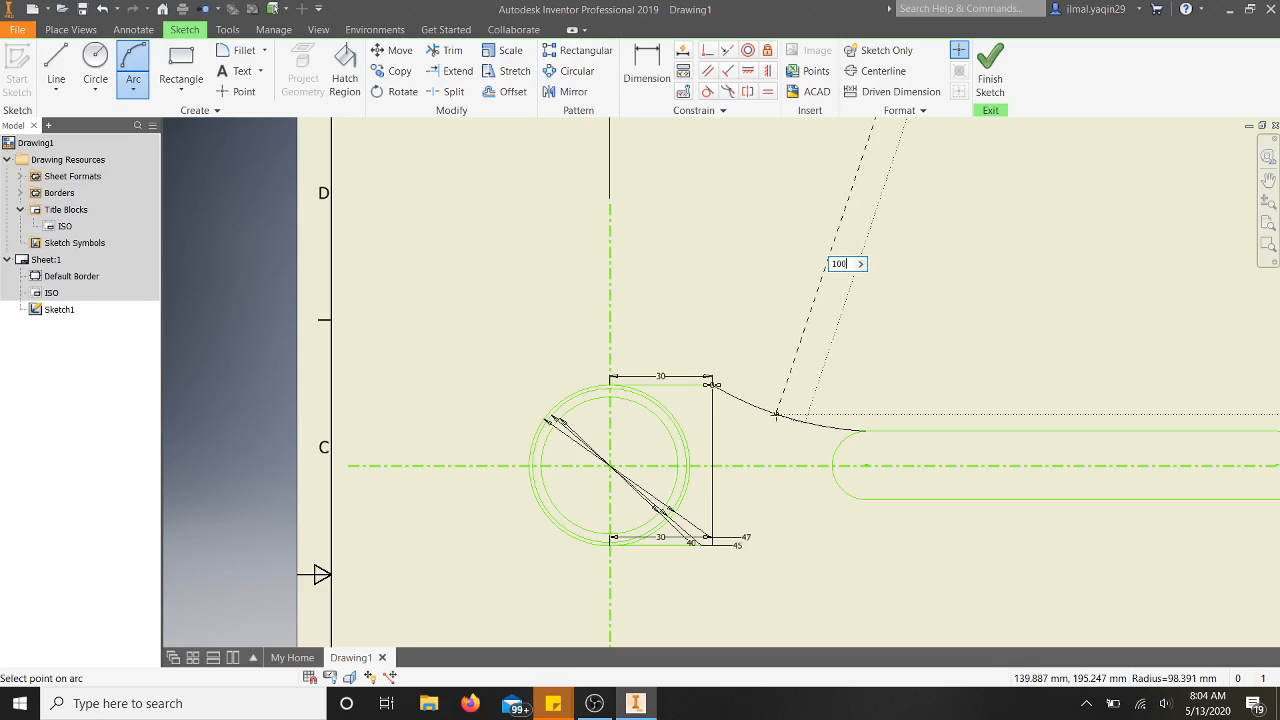
{"action": "key", "text": "Return"}
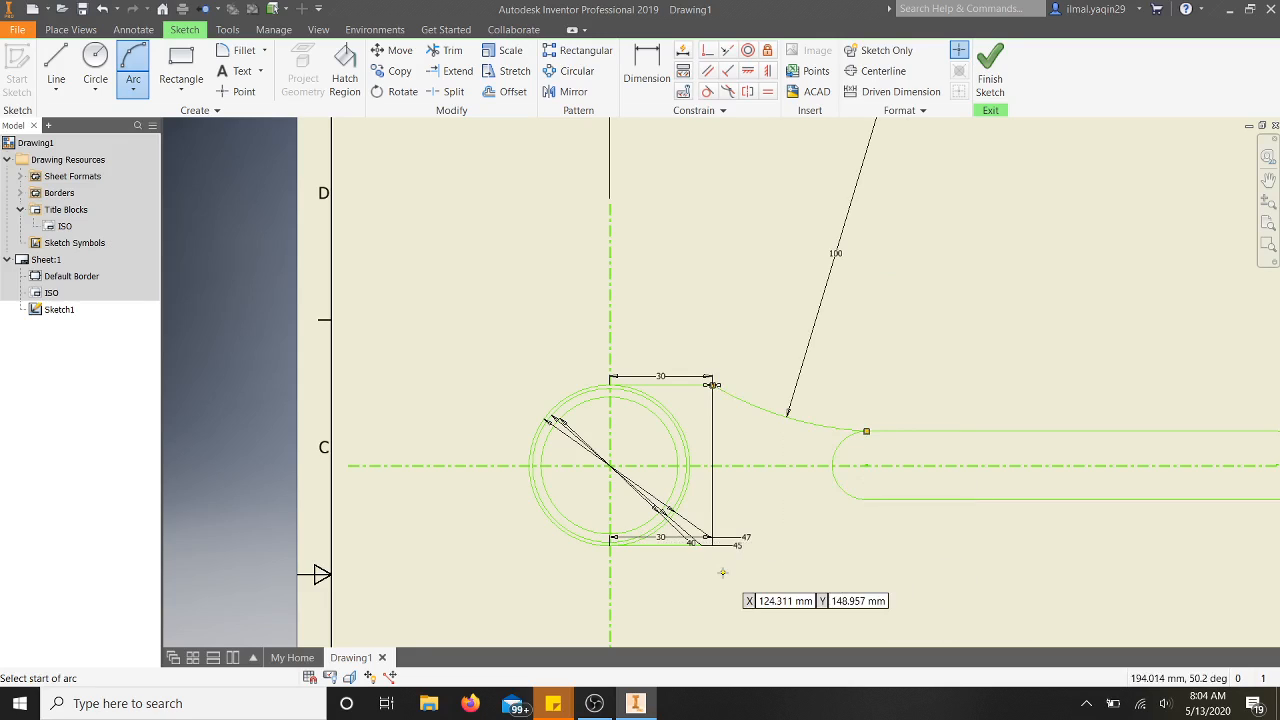
{"action": "left_click", "coordinate": [700, 545]}
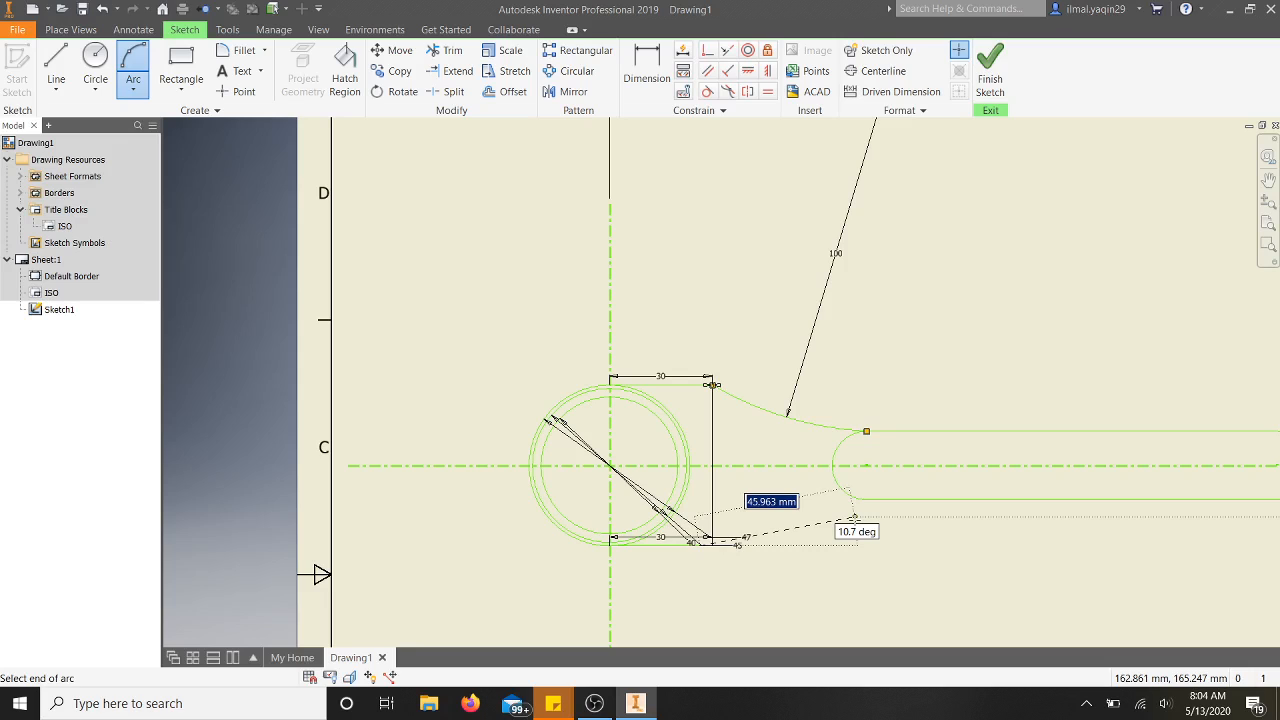
{"action": "key", "text": "Escape"}
{"action": "key", "text": "Escape"}
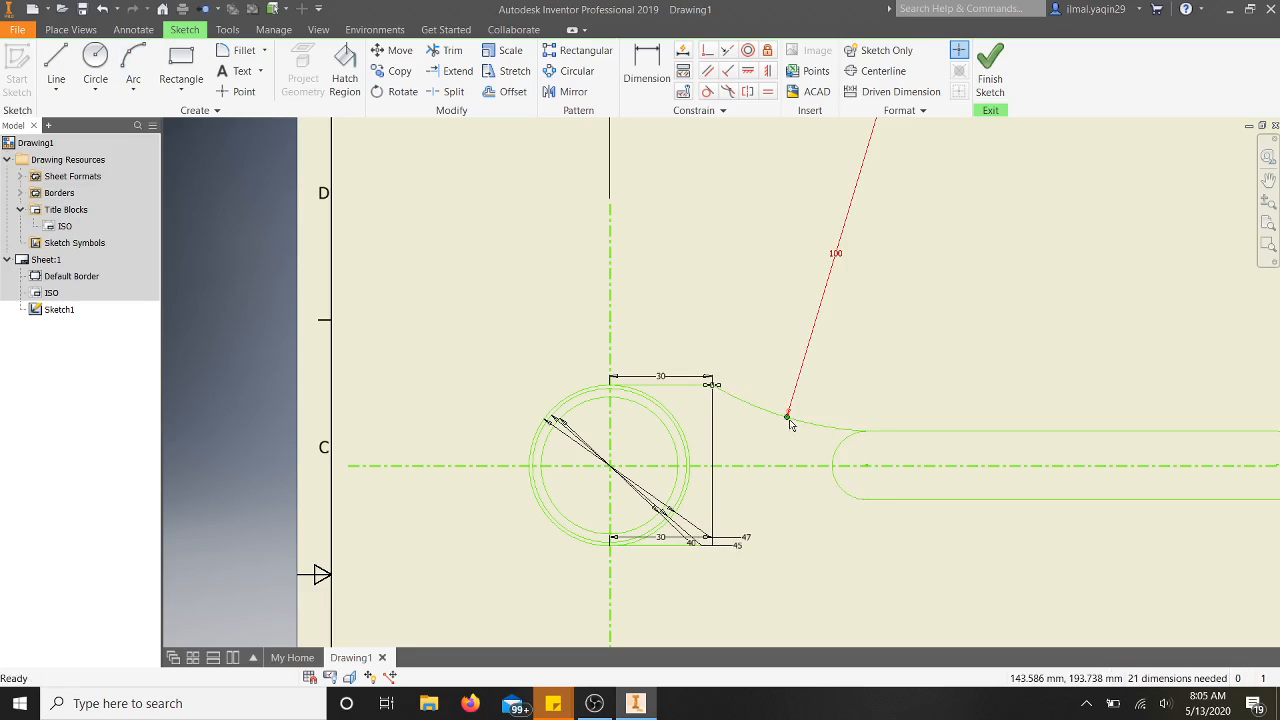
Delete the arc between the large circle group and the slot together with its 100 mm radius dimension.
{"action": "left_click", "coordinate": [789, 419]}
{"action": "key", "text": "Delete"}
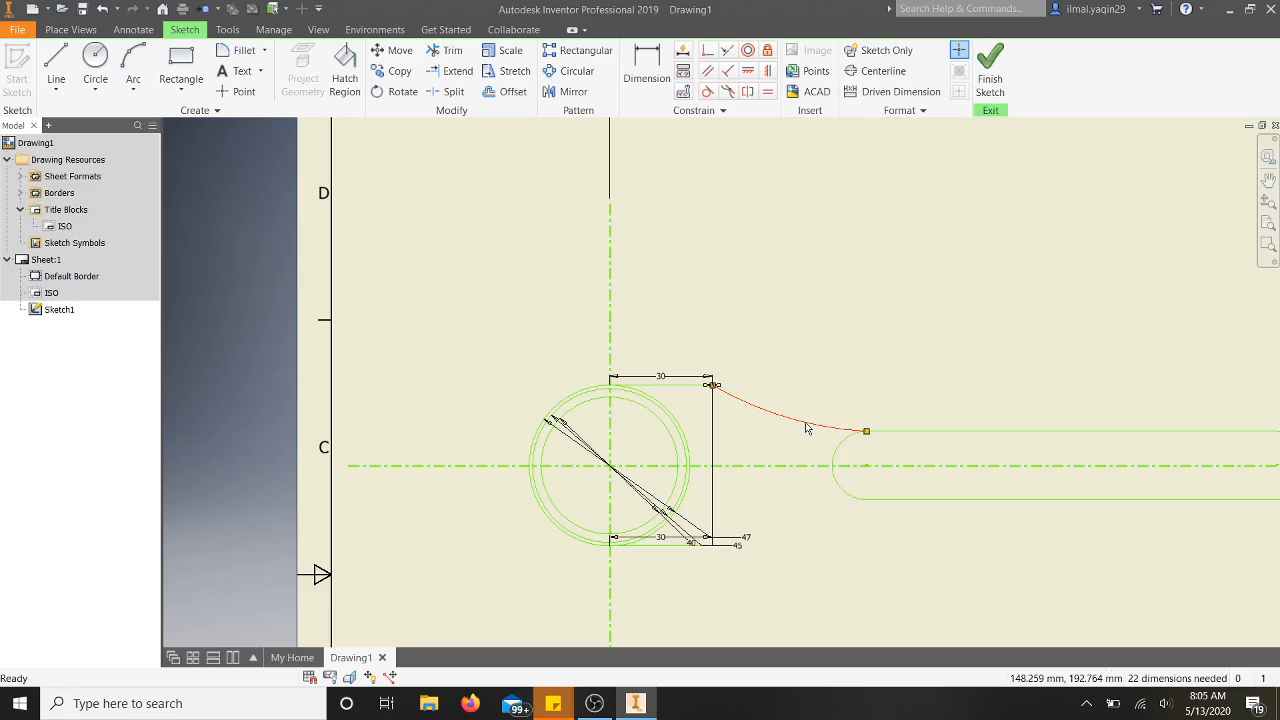
{"action": "left_click", "coordinate": [808, 428]}
{"action": "key", "text": "Delete"}
Draw a 25 mm vertical line downward across the horizontal centerline at the slot's left end.
{"action": "scroll", "coordinate": [903, 431], "scroll_direction": "down", "scroll_amount": 5}
{"action": "scroll", "coordinate": [1100, 487], "scroll_direction": "up", "scroll_amount": 3}
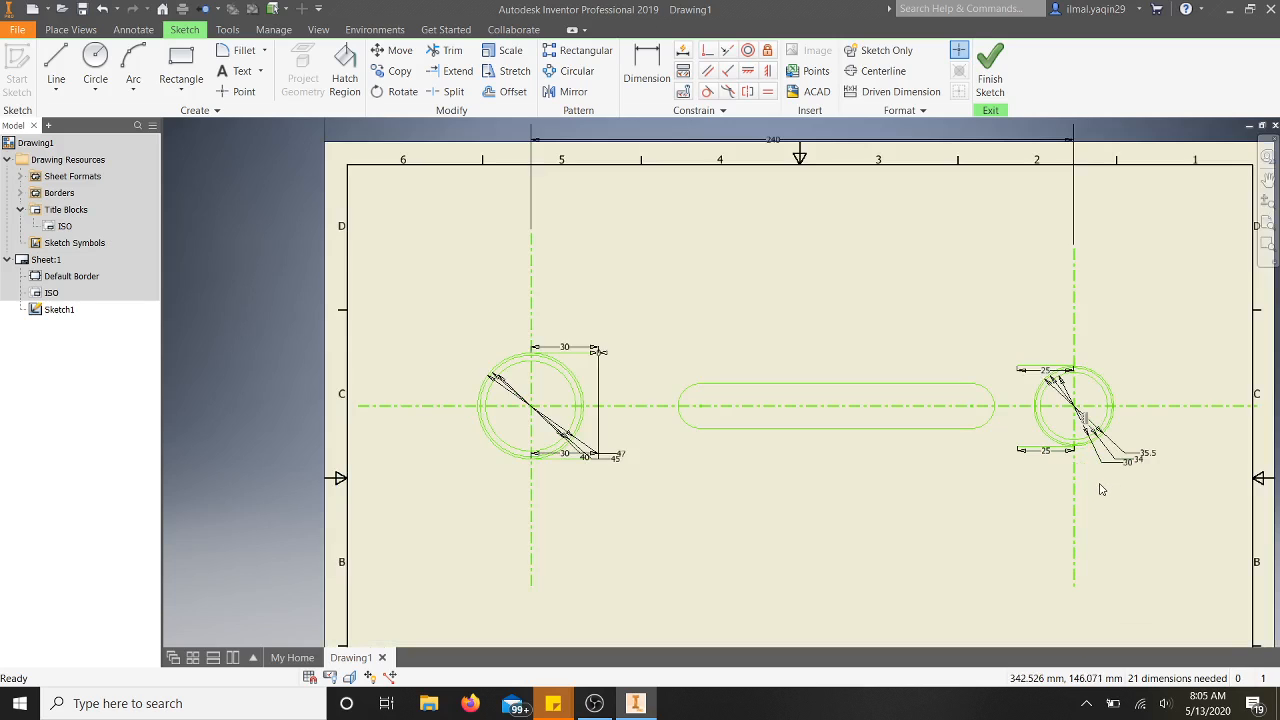
{"action": "scroll", "coordinate": [1097, 489], "scroll_direction": "up", "scroll_amount": 3}
{"action": "scroll", "coordinate": [890, 458], "scroll_direction": "down", "scroll_amount": 2}
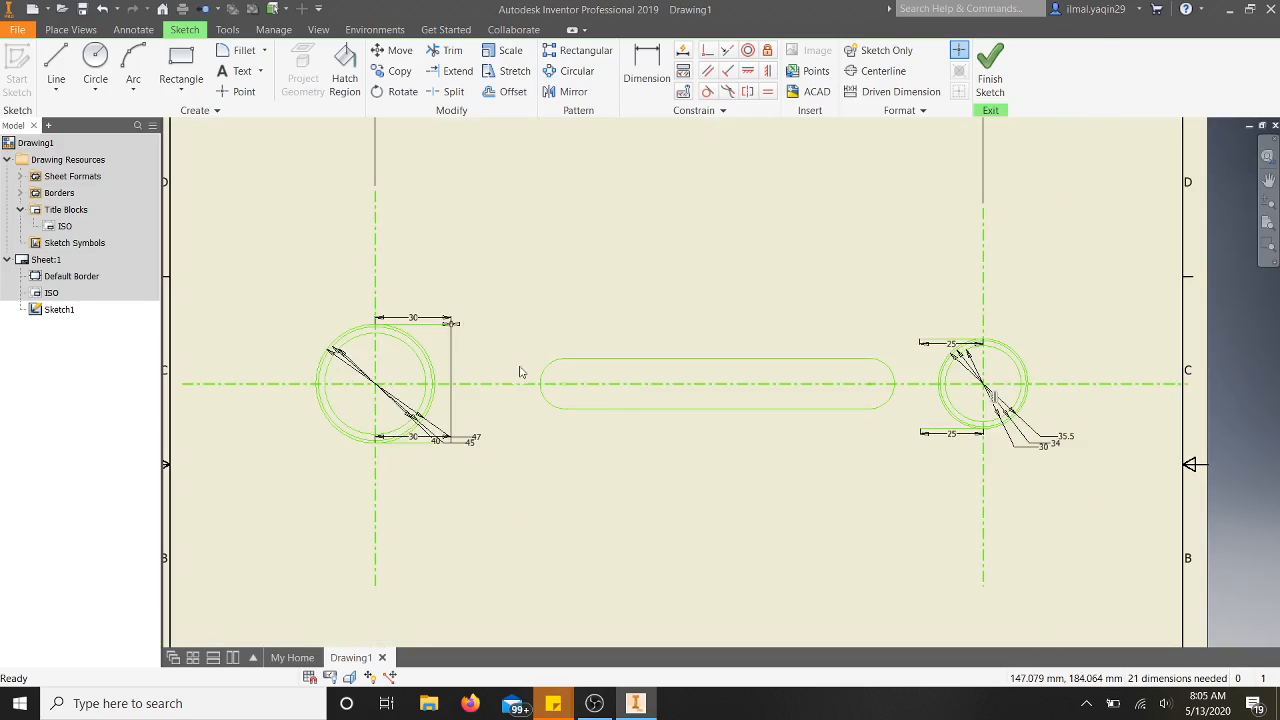
{"action": "left_click", "coordinate": [57, 62]}
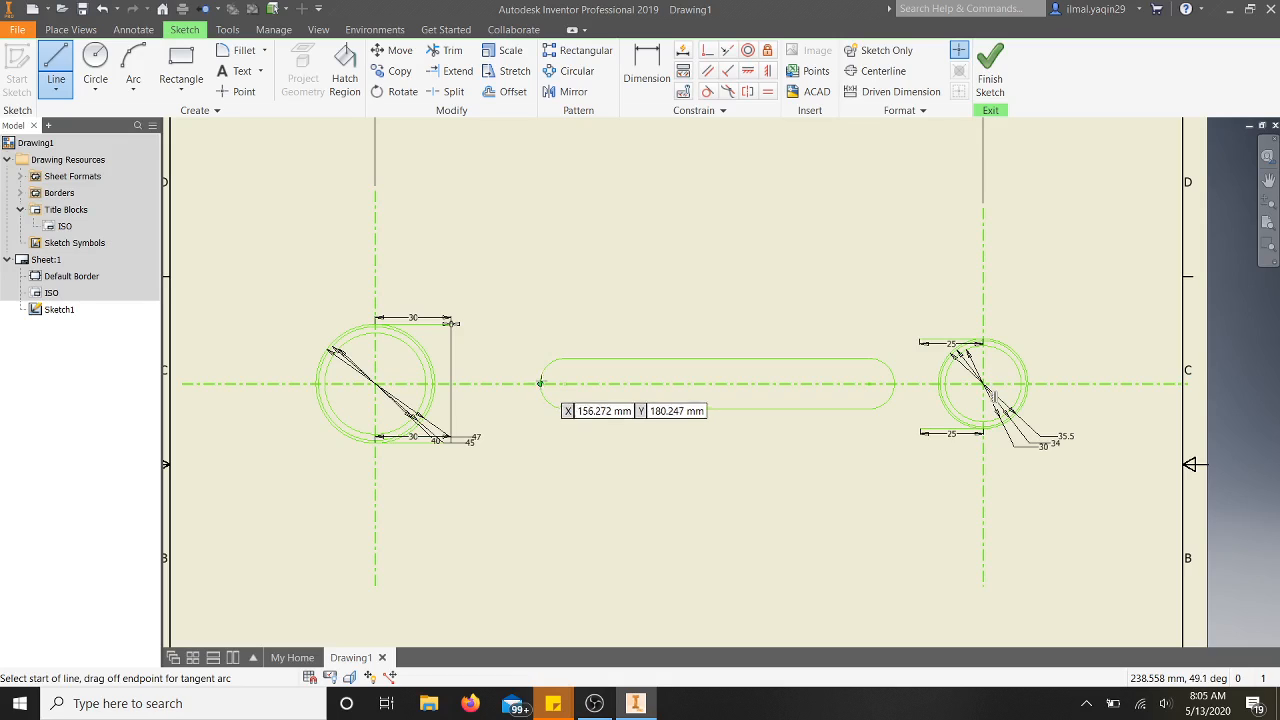
{"action": "left_click", "coordinate": [541, 331]}
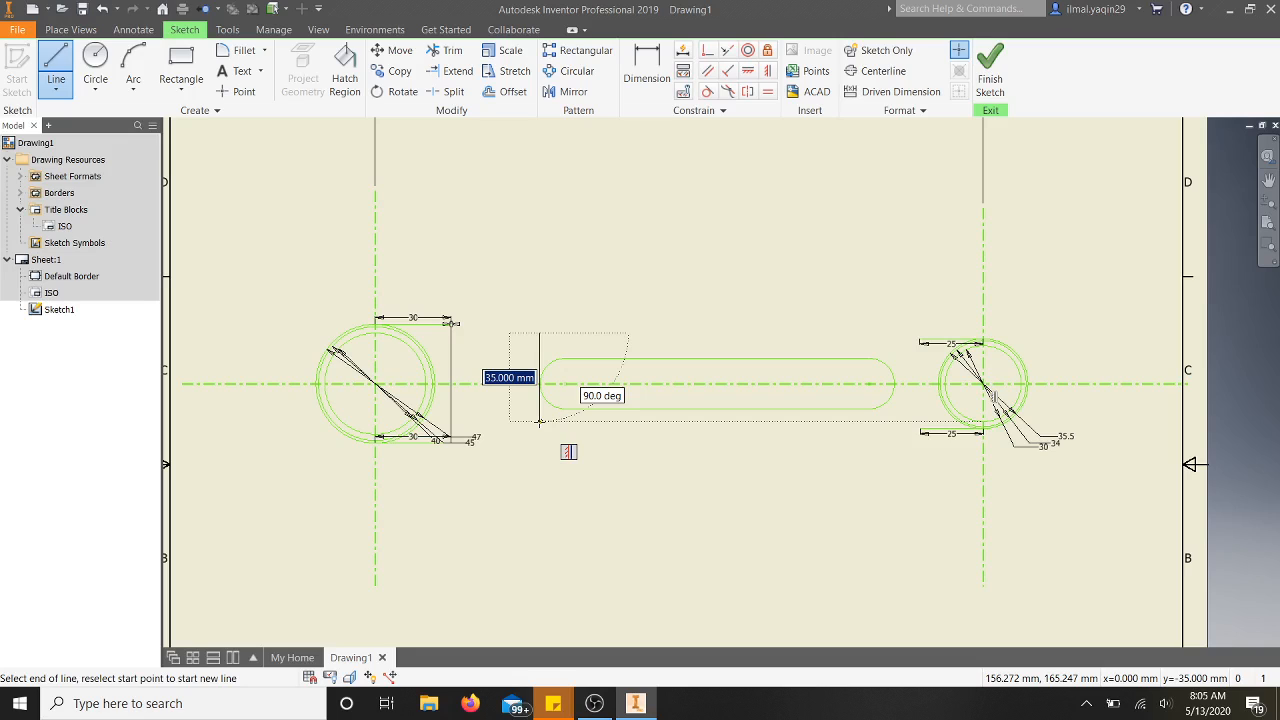
{"action": "type", "text": "25"}
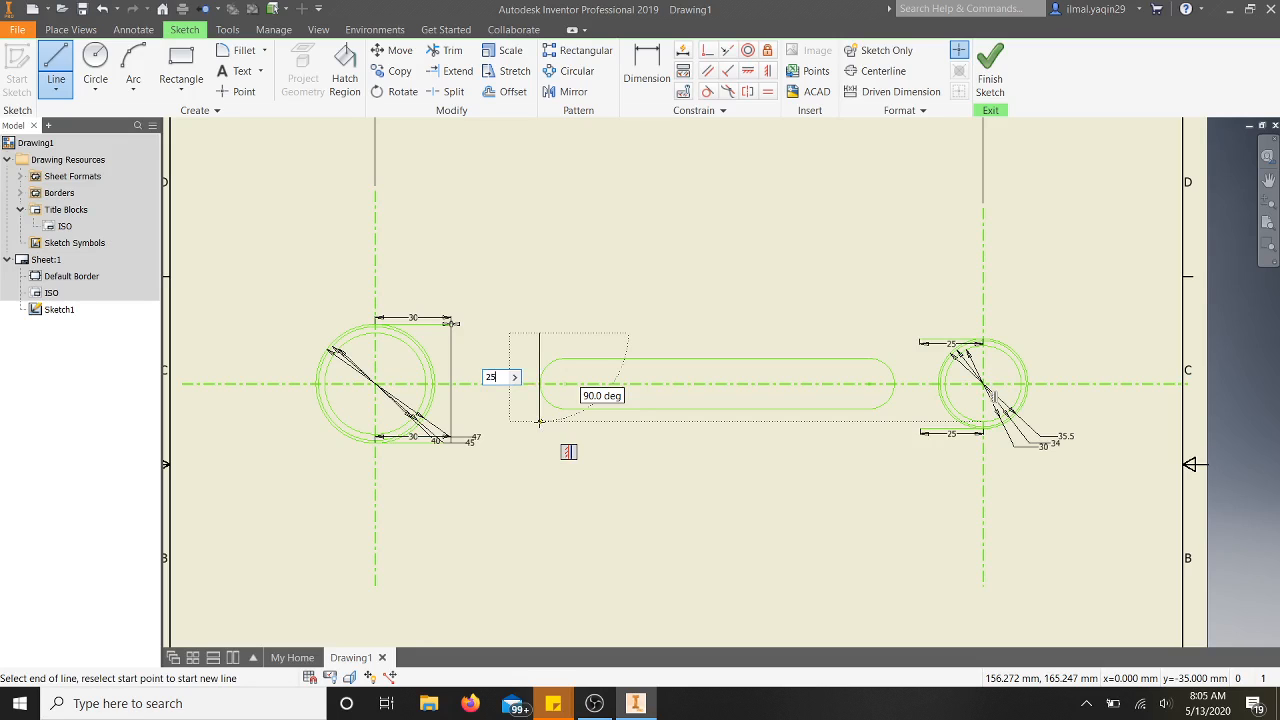
{"action": "key", "text": "Return"}
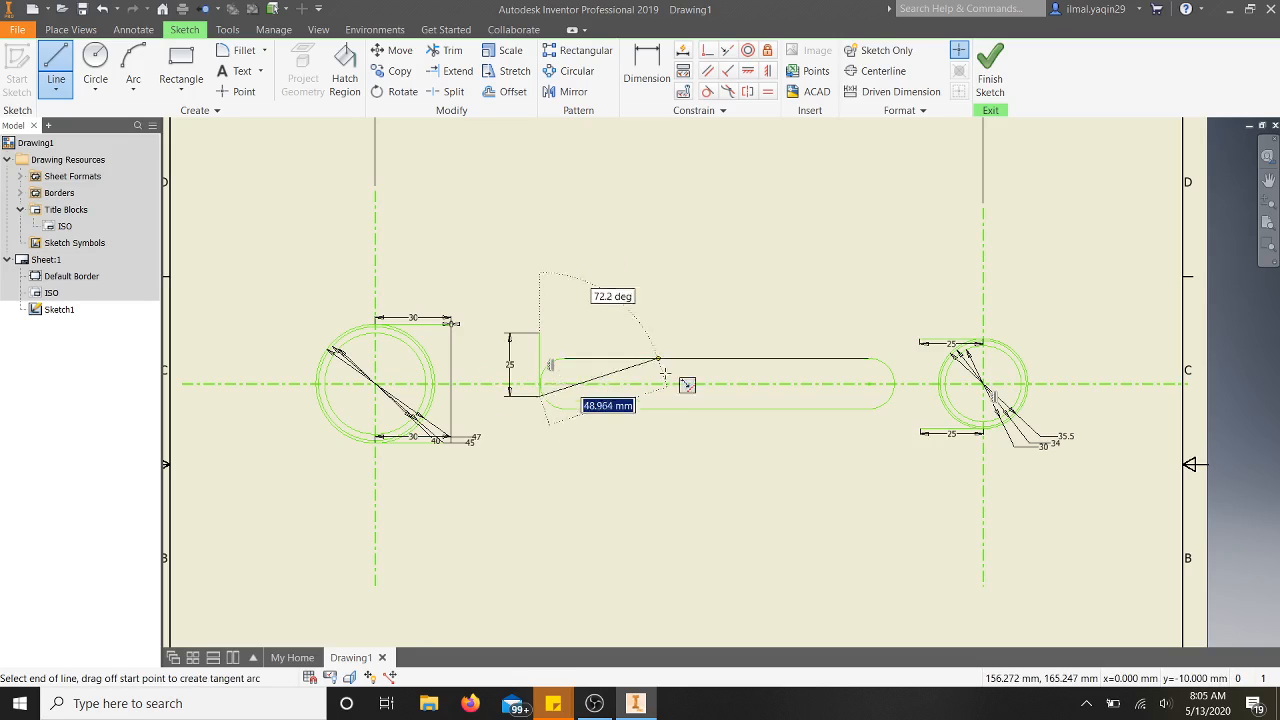
{"action": "key", "text": "Escape"}
{"action": "key", "text": "Escape"}
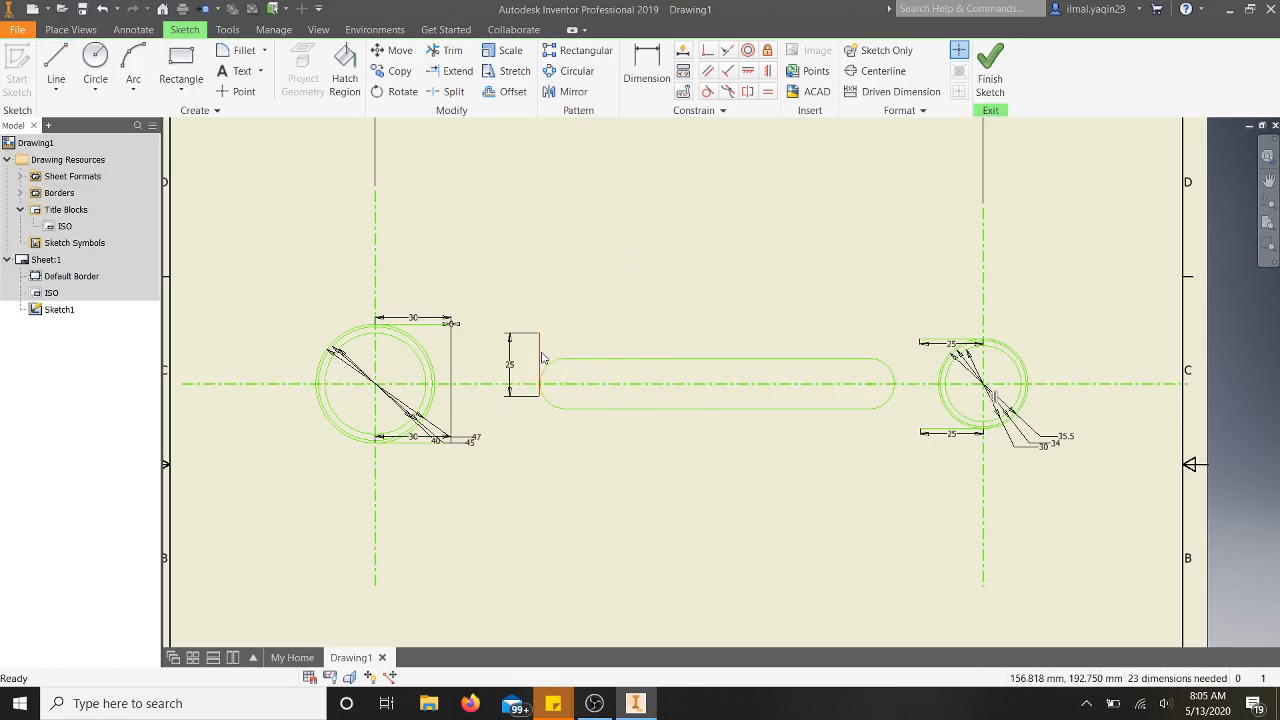
Place a copy of the 25 mm vertical line just beyond the slot's right end and move the other line just outside its left end.
{"action": "key", "text": "ctrl+v"}
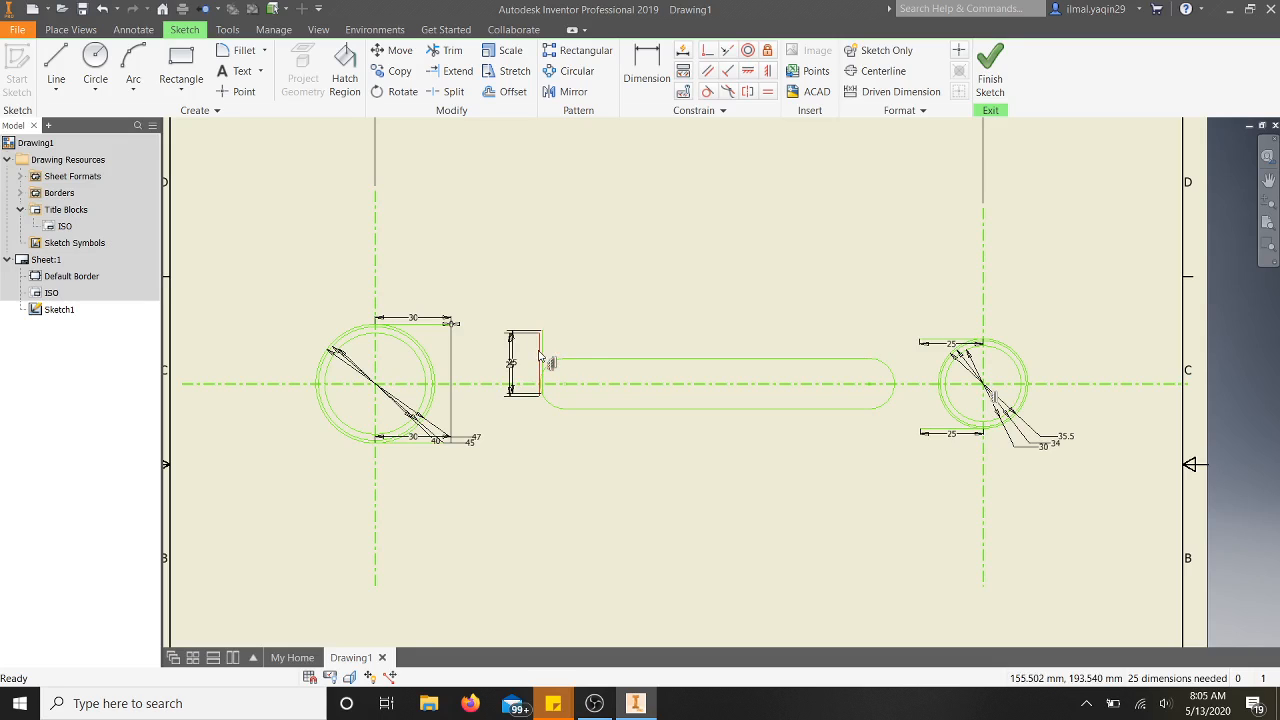
{"action": "left_click_drag", "start_coordinate": [541, 356], "coordinate": [911, 376]}
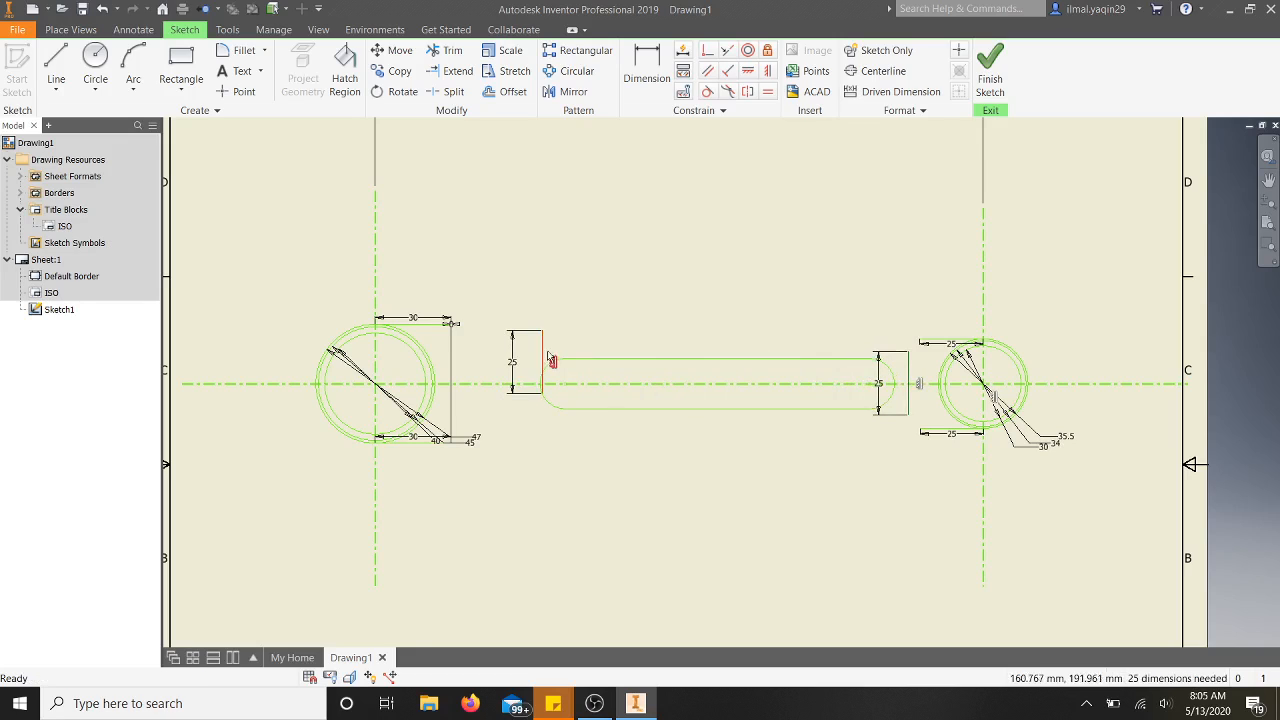
{"action": "left_click_drag", "start_coordinate": [543, 348], "coordinate": [535, 374]}
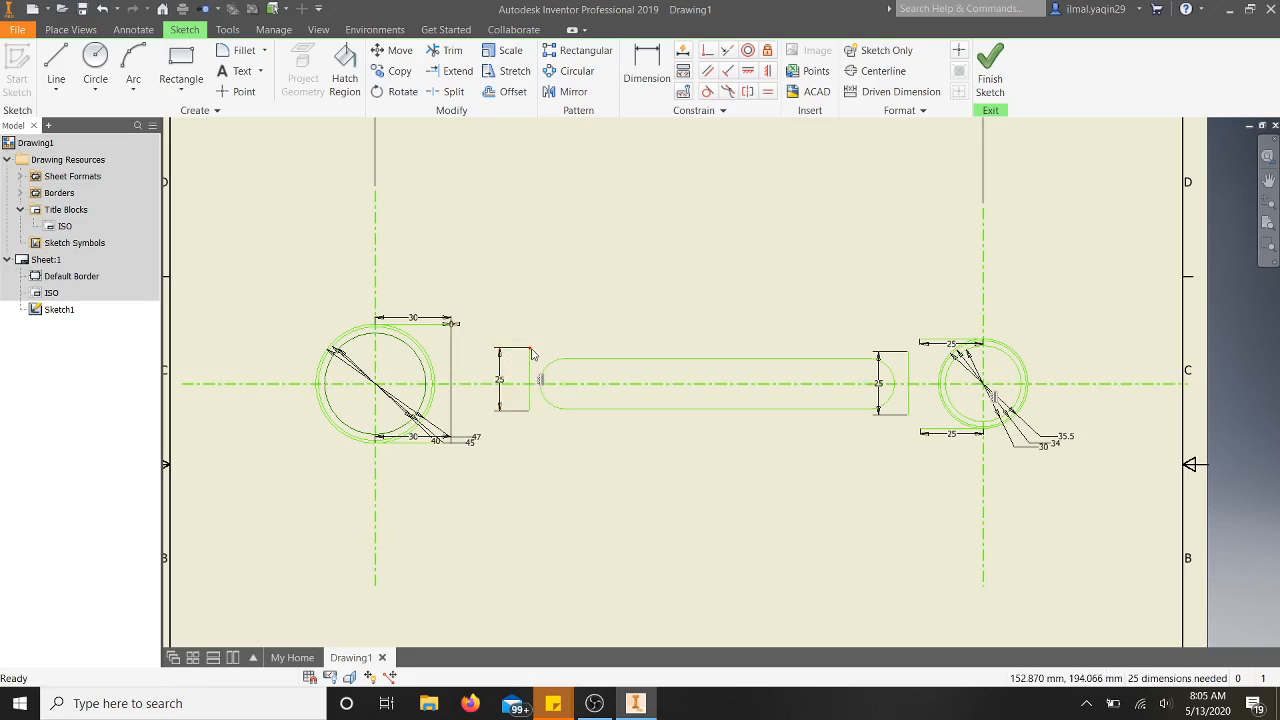
Dimension the horizontal distance from the large circle's center to the left vertical line's upper endpoint as 60 mm.
{"action": "left_click", "coordinate": [646, 66]}
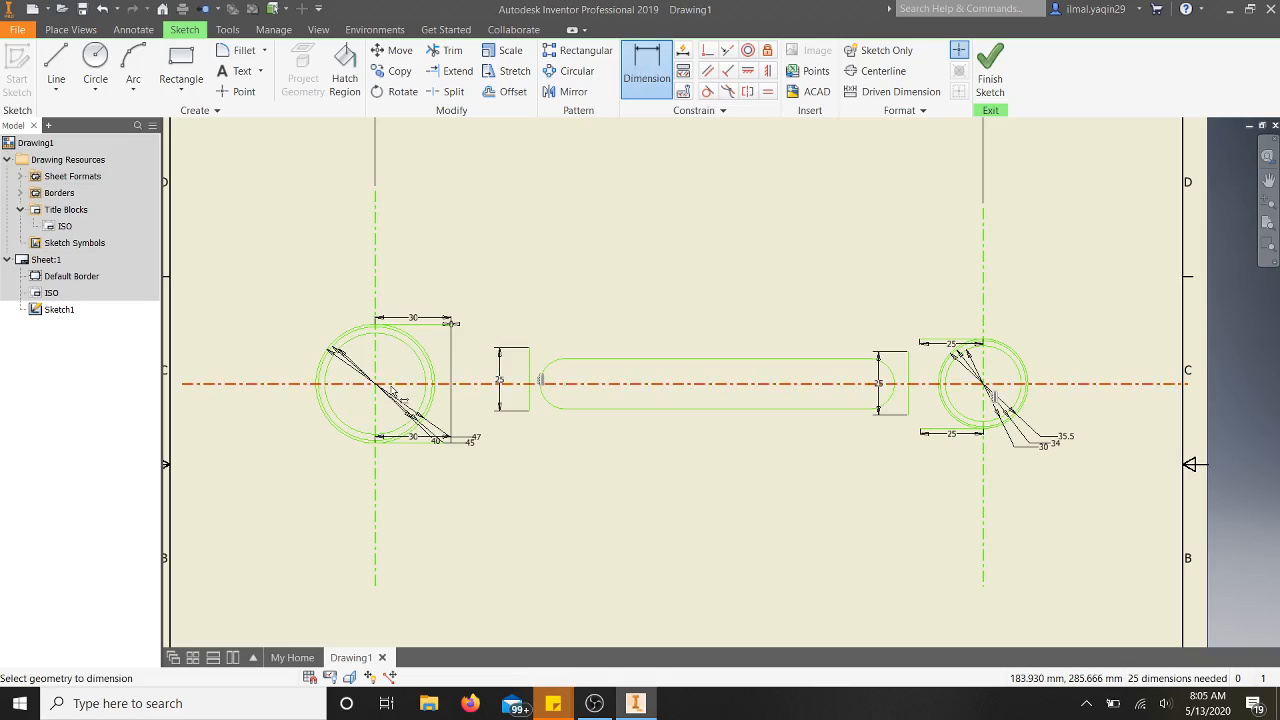
{"action": "left_click", "coordinate": [426, 368]}
{"action": "left_click", "coordinate": [529, 347]}
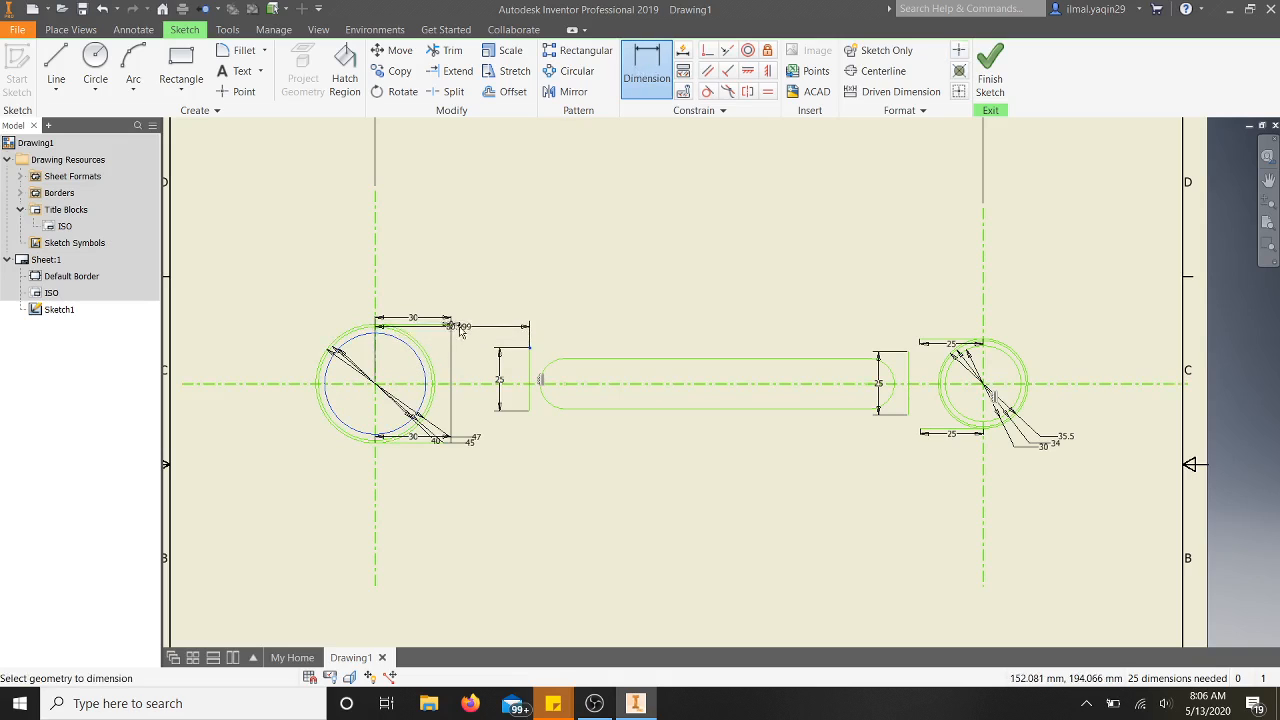
{"action": "left_click", "coordinate": [446, 261]}
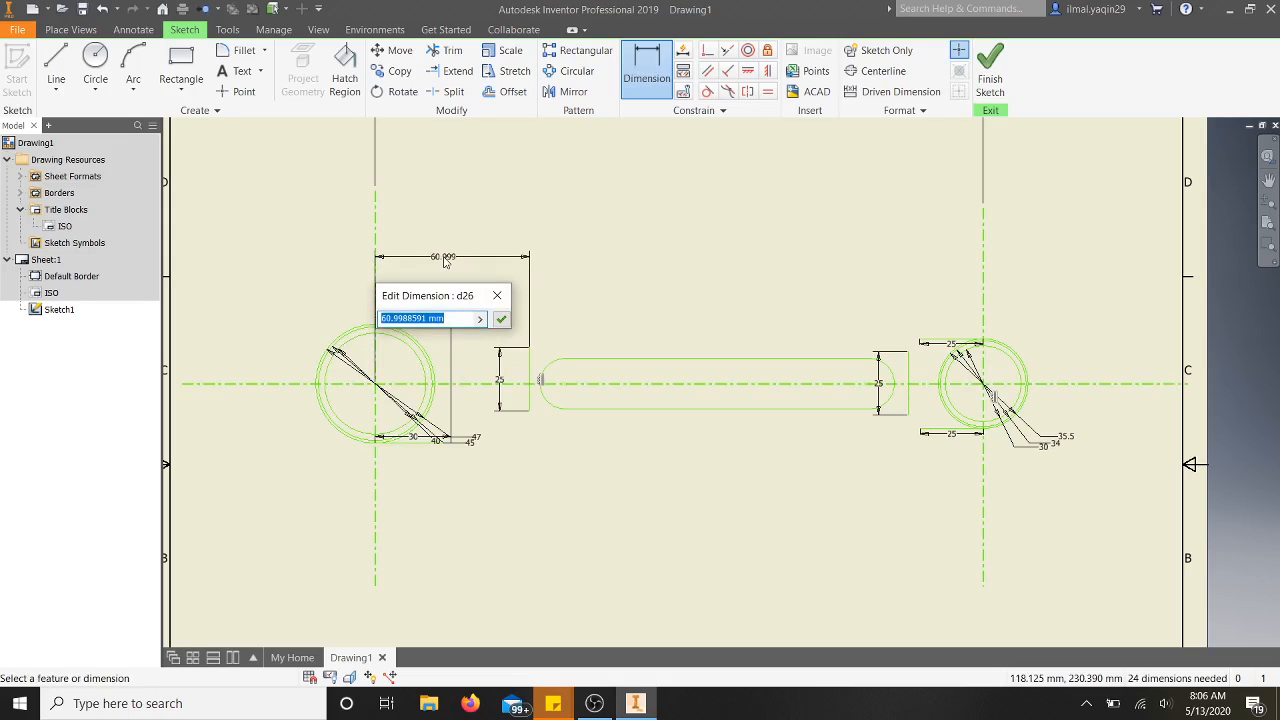
{"action": "type", "text": "60"}
{"action": "key", "text": "Return"}
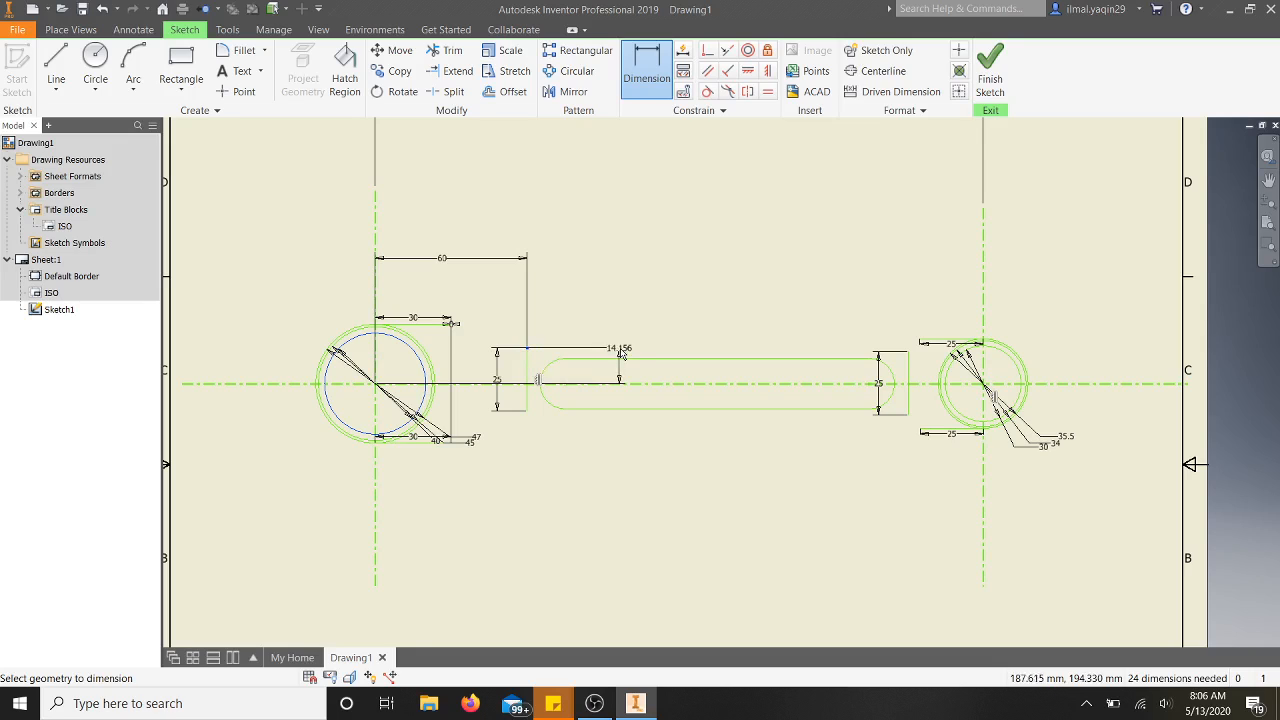
Dimension the left vertical line's upper endpoint 12.5 mm above the large circle's center.
{"action": "left_click", "coordinate": [620, 336]}
{"action": "type", "text": "12.5"}
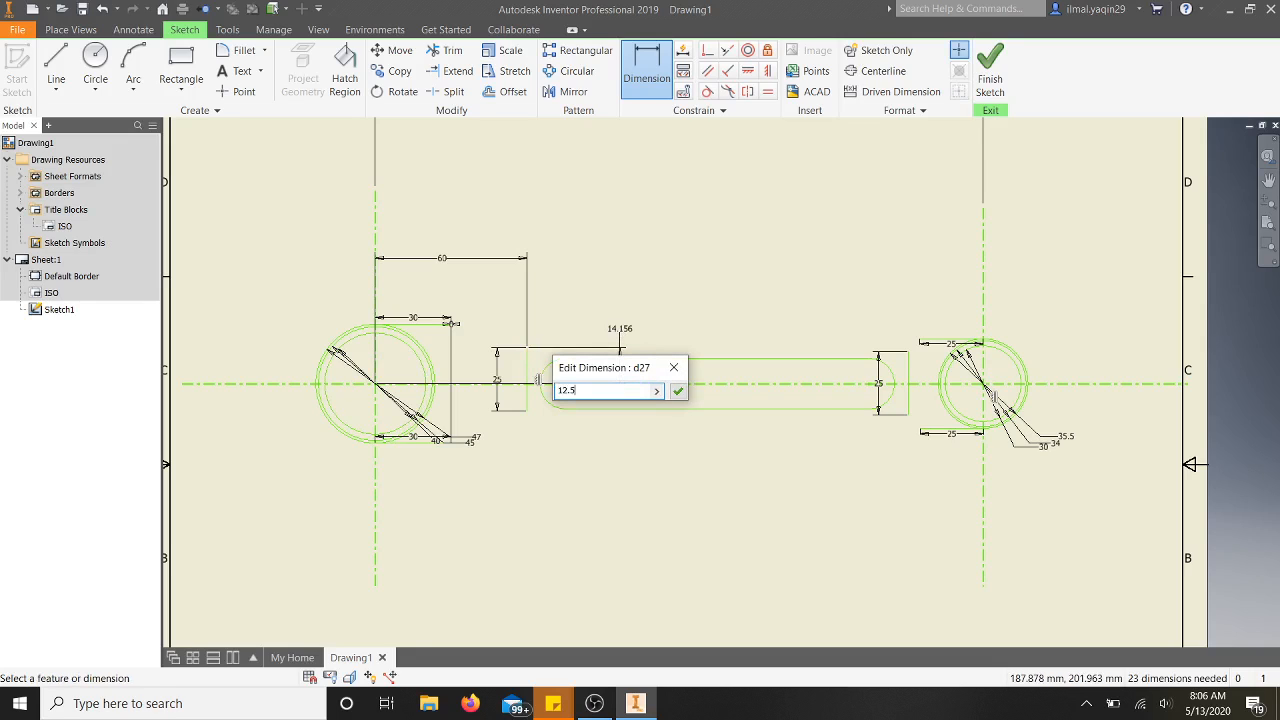
{"action": "key", "text": "Return"}
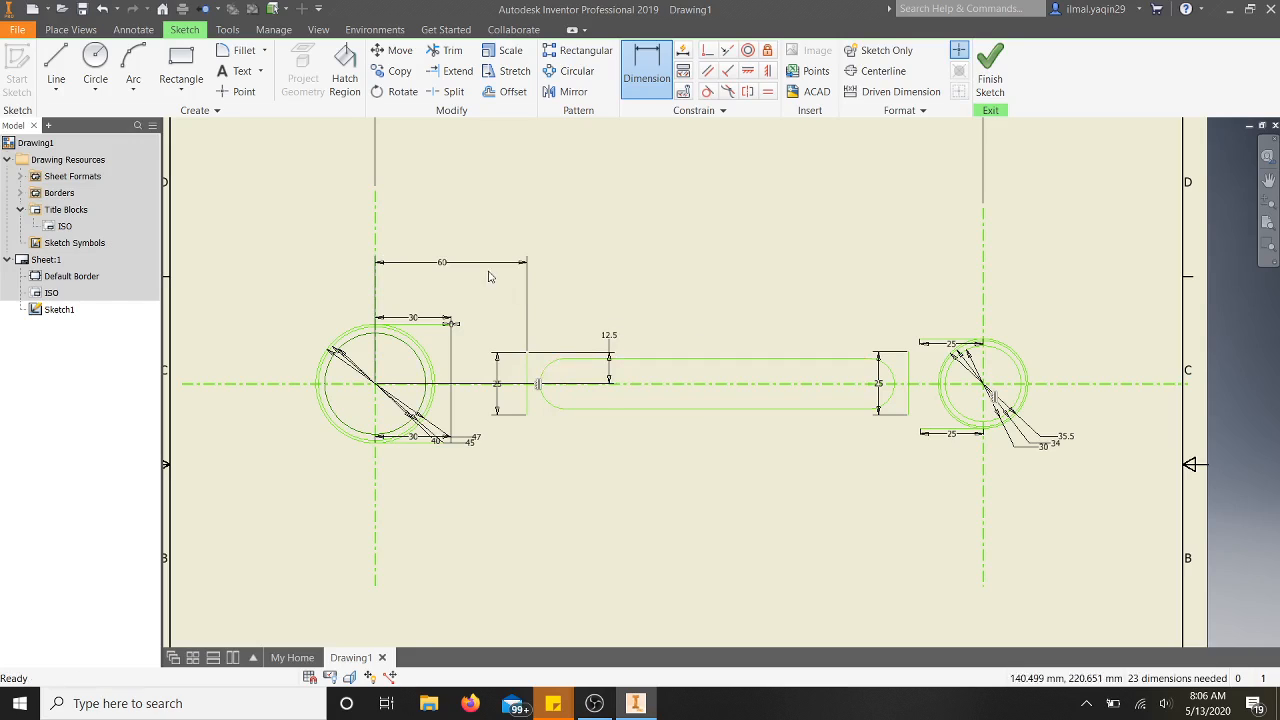
Delete the 60 mm and 12.5 mm positioning dimensions of the left vertical line.
{"action": "key", "text": "Escape"}
{"action": "key", "text": "Delete"}
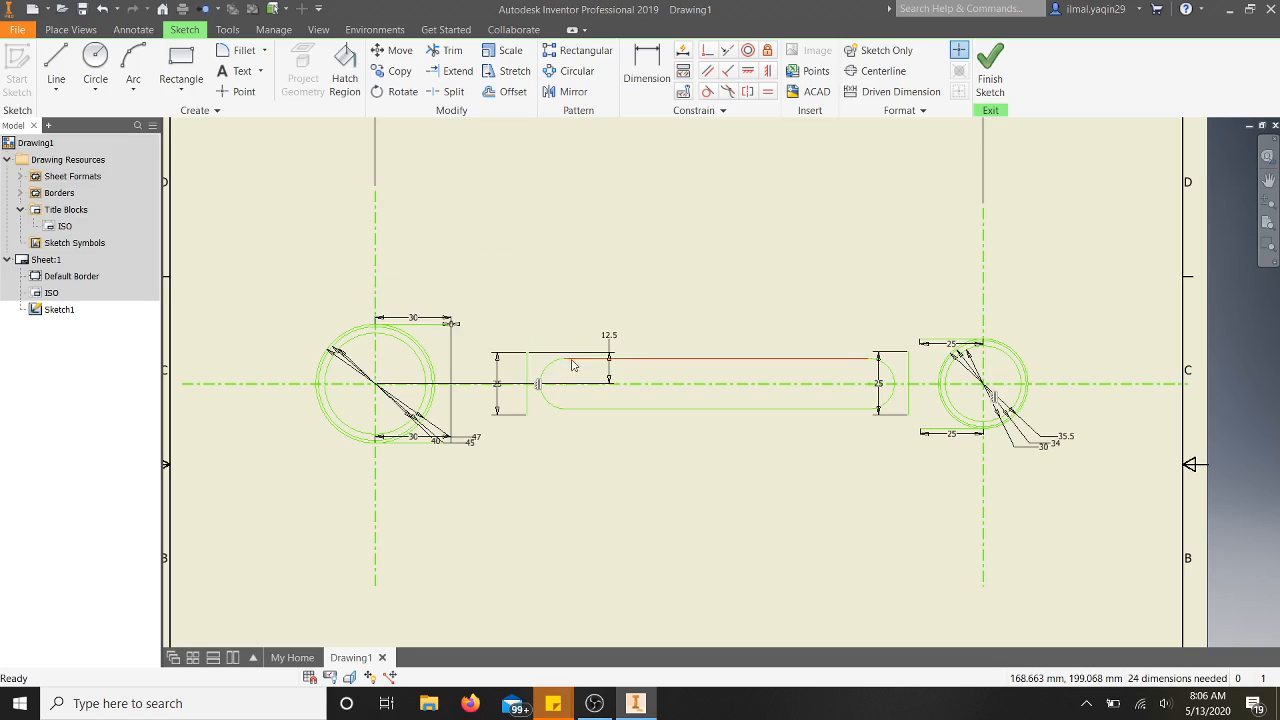
{"action": "left_click", "coordinate": [612, 341]}
{"action": "key", "text": "Delete"}
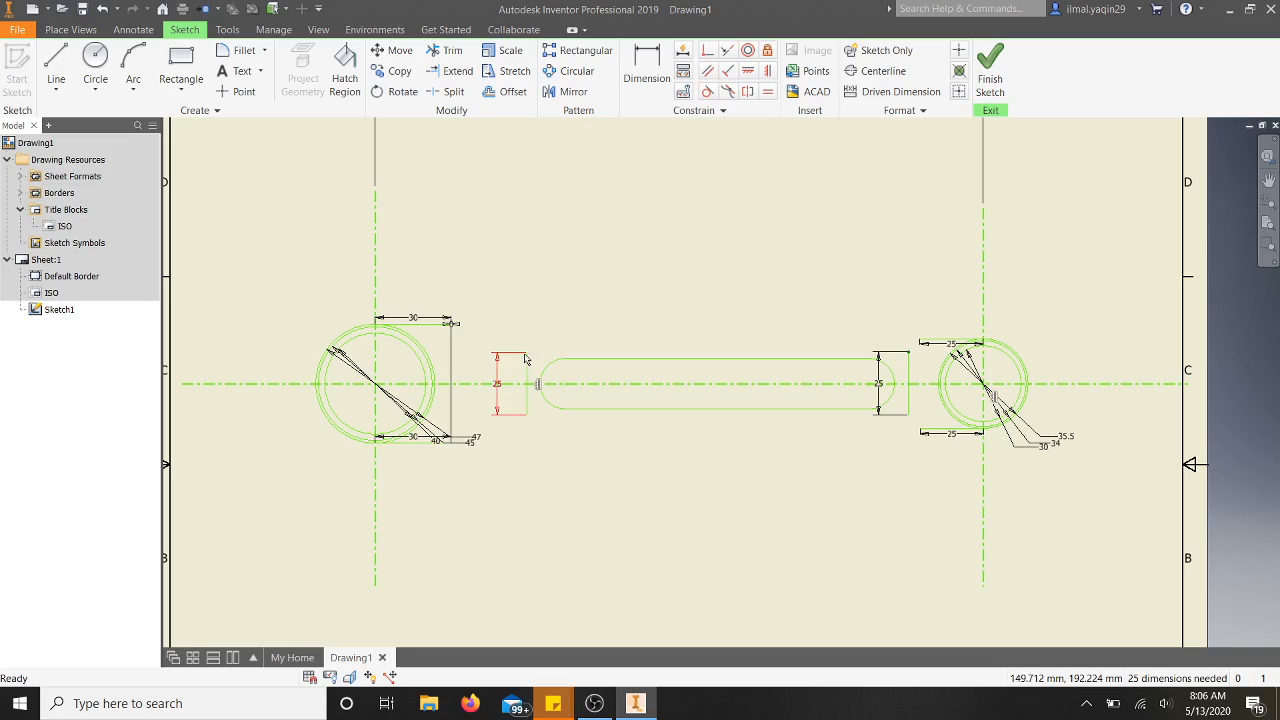
Align the upper endpoints of the two 25 mm vertical lines with a 0 mm vertical dimension.
{"action": "key", "text": "d"}
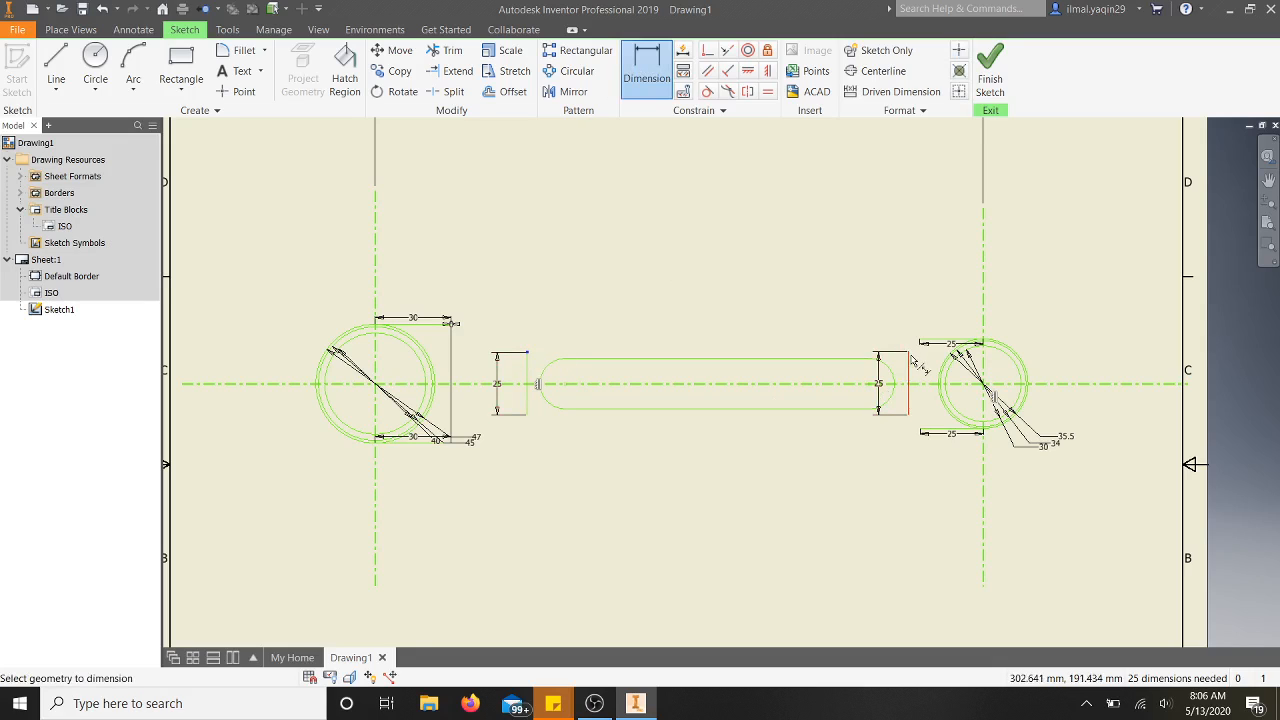
{"action": "left_click", "coordinate": [908, 357]}
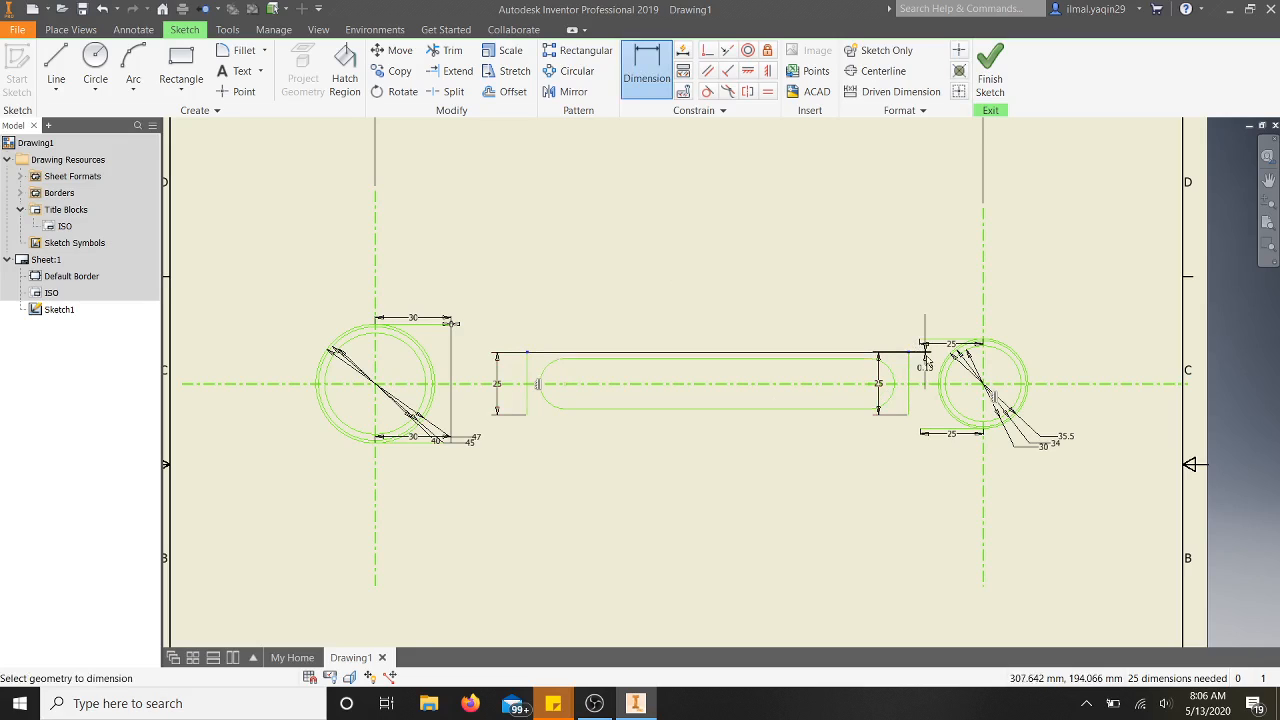
{"action": "left_click", "coordinate": [929, 366]}
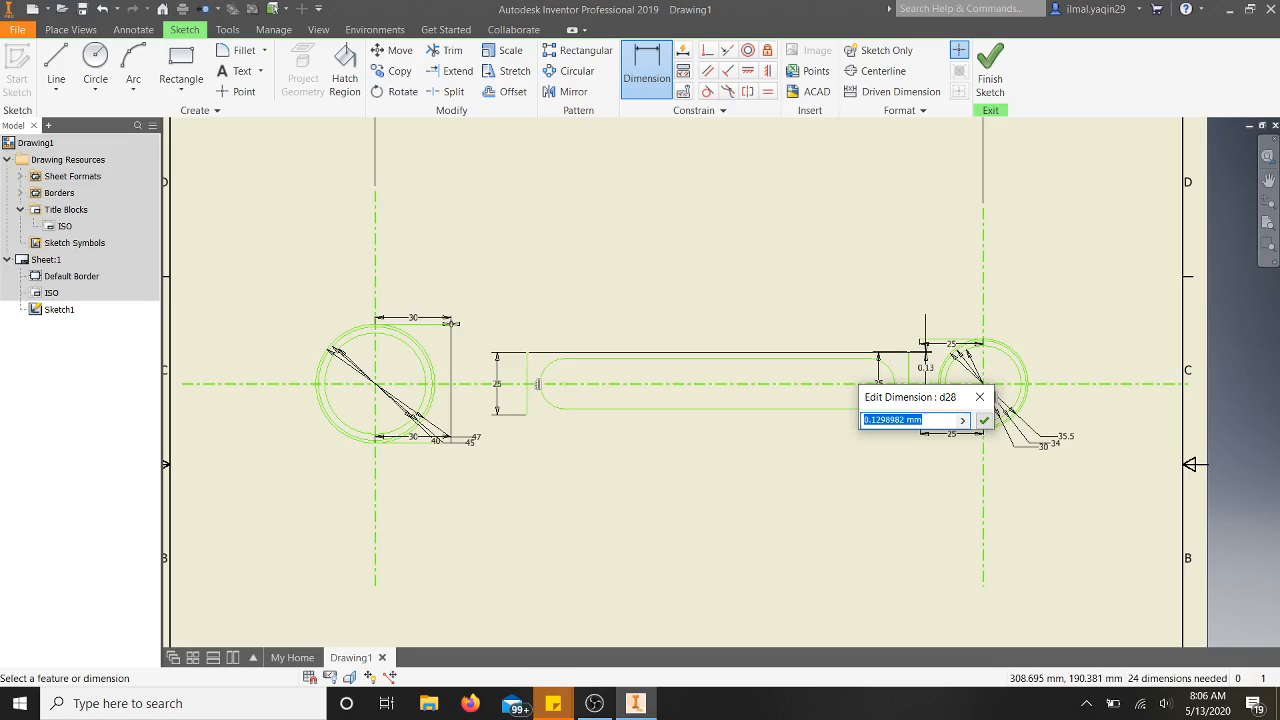
{"action": "type", "text": "0"}
{"action": "key", "text": "Return"}
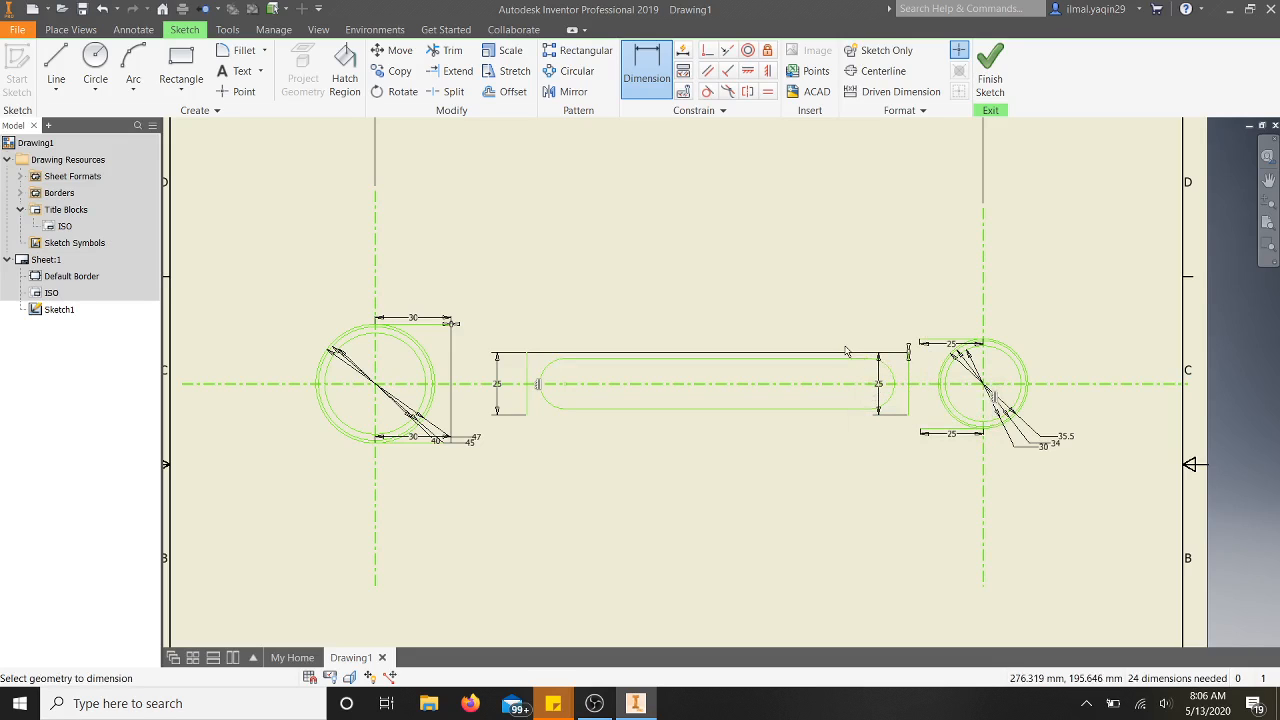
{"action": "left_click", "coordinate": [845, 354]}
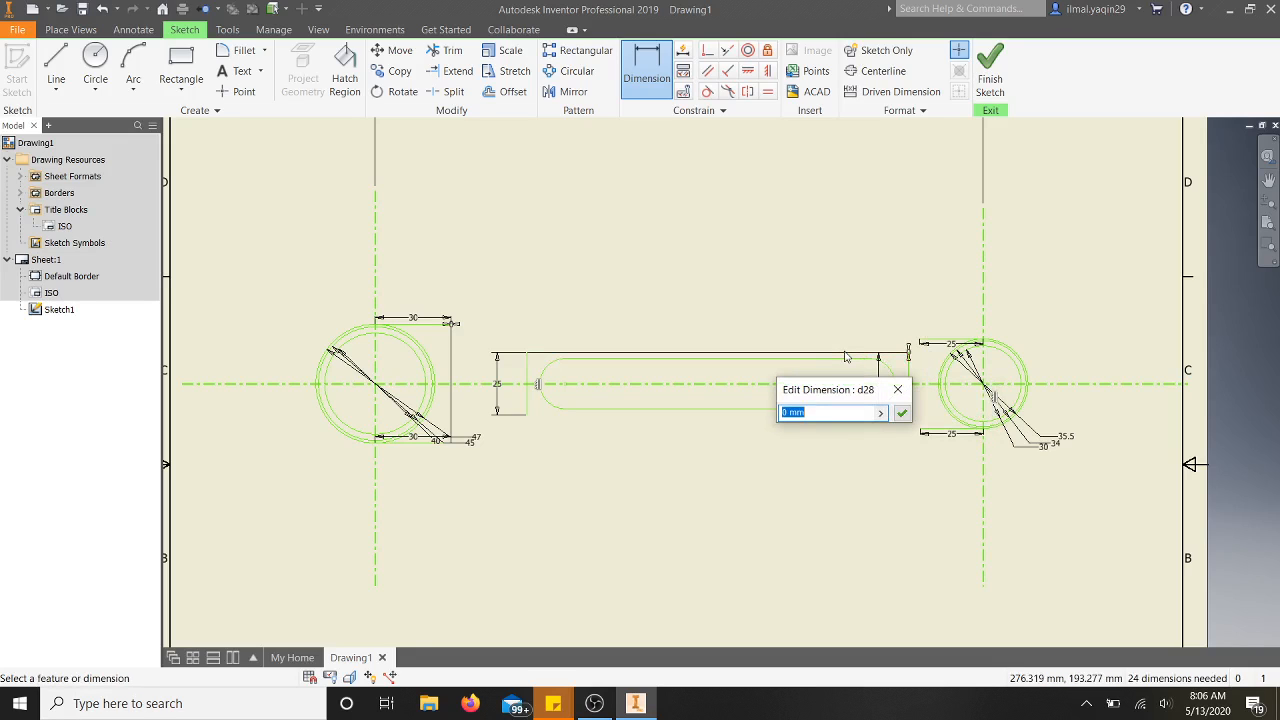
{"action": "left_click", "coordinate": [897, 389]}
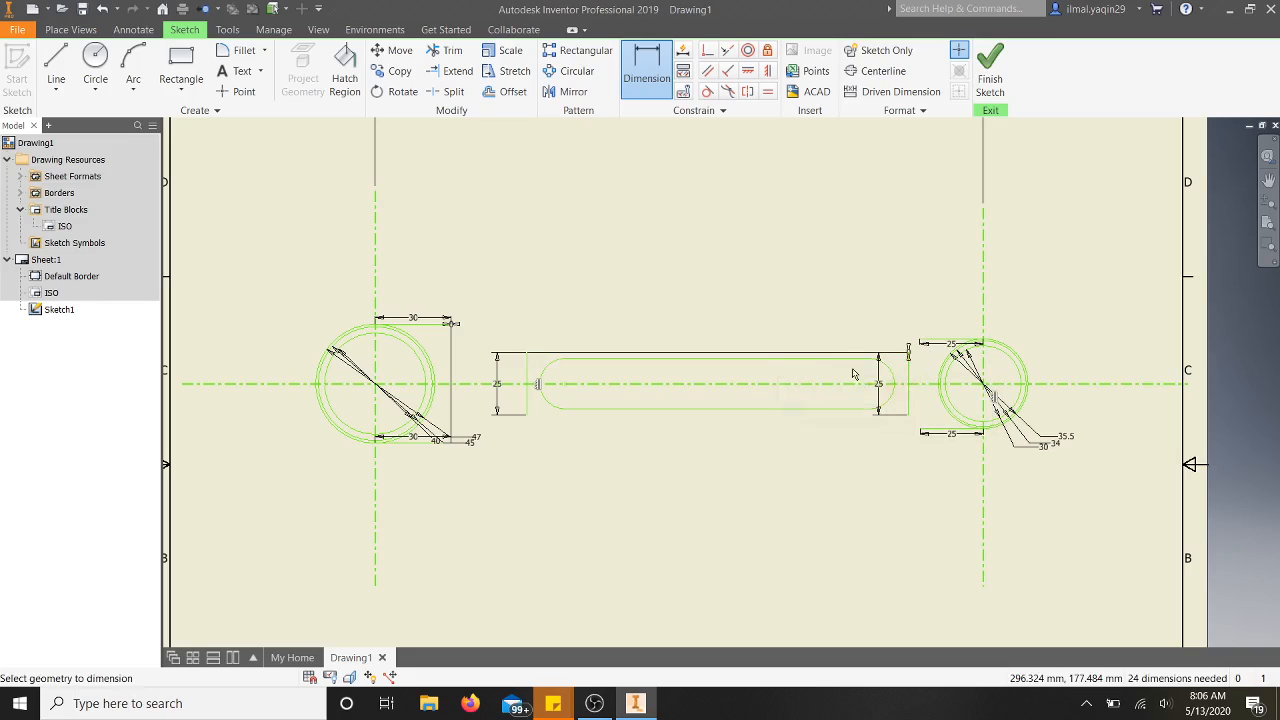
{"action": "left_click", "coordinate": [647, 78]}
{"action": "key", "text": "BackSpace"}
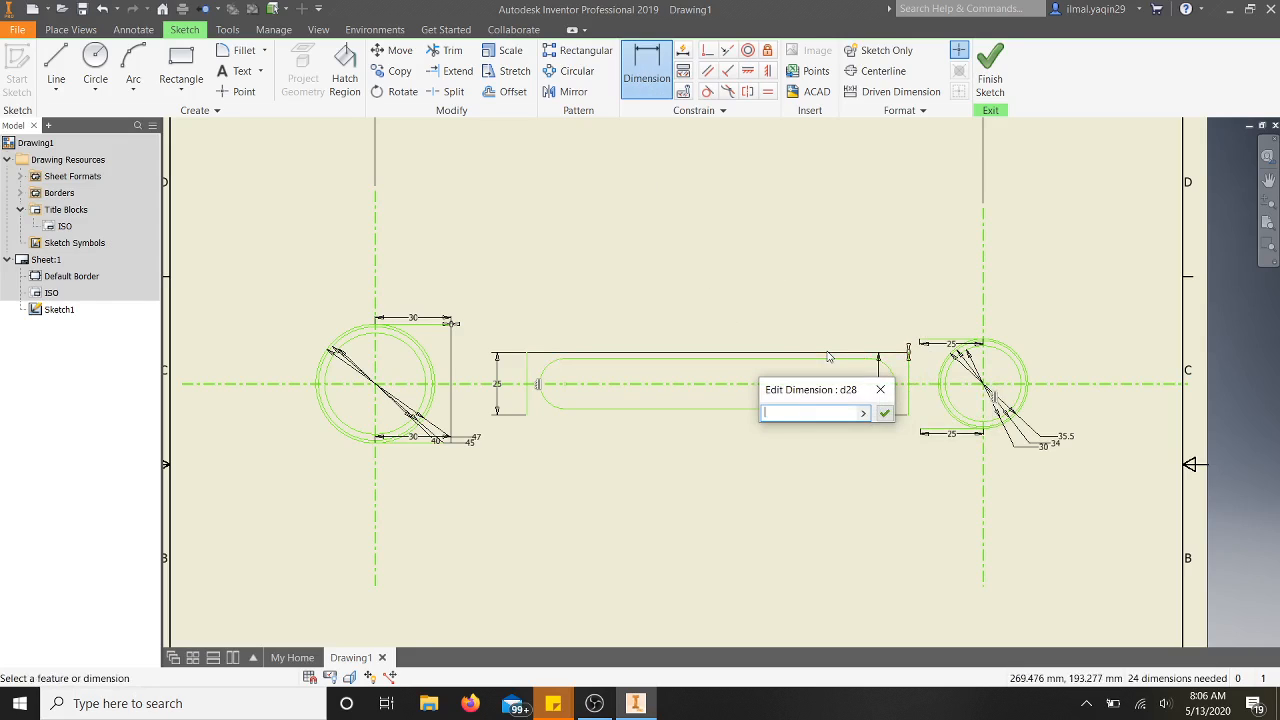
{"action": "left_click", "coordinate": [882, 394]}
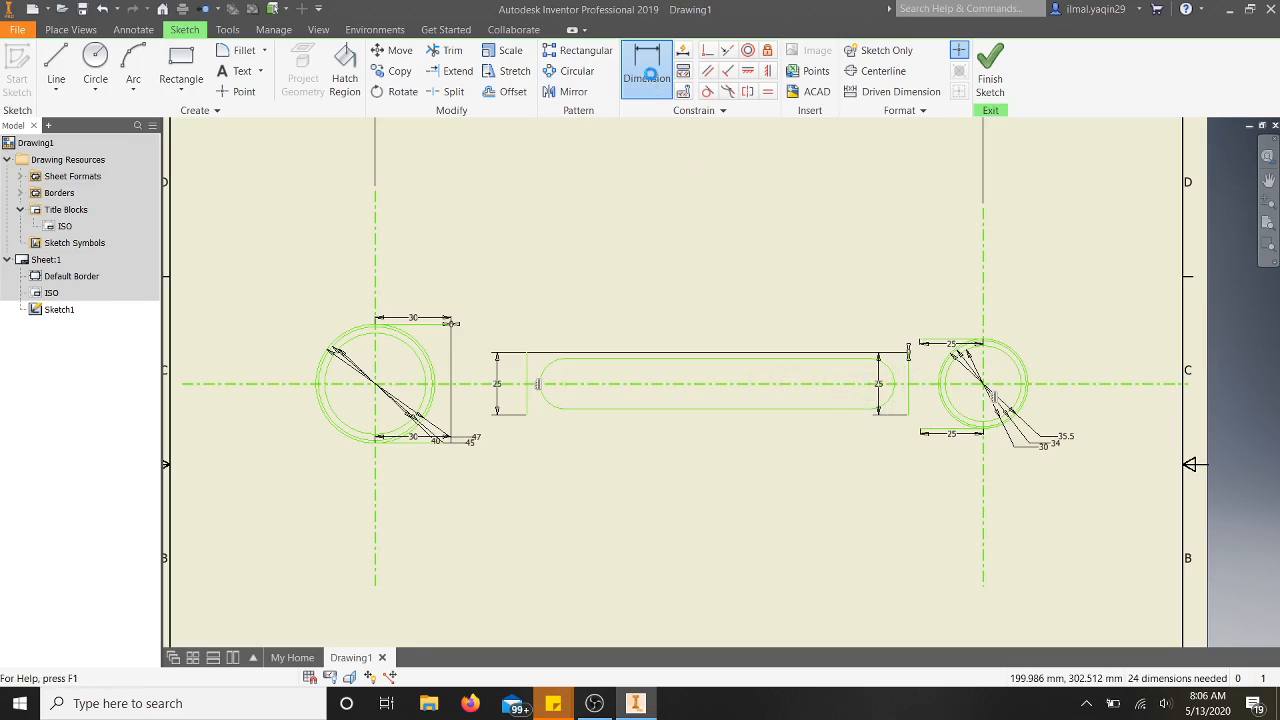
Delete the 0 mm alignment dimension between the two vertical lines.
{"action": "left_click", "coordinate": [651, 77]}
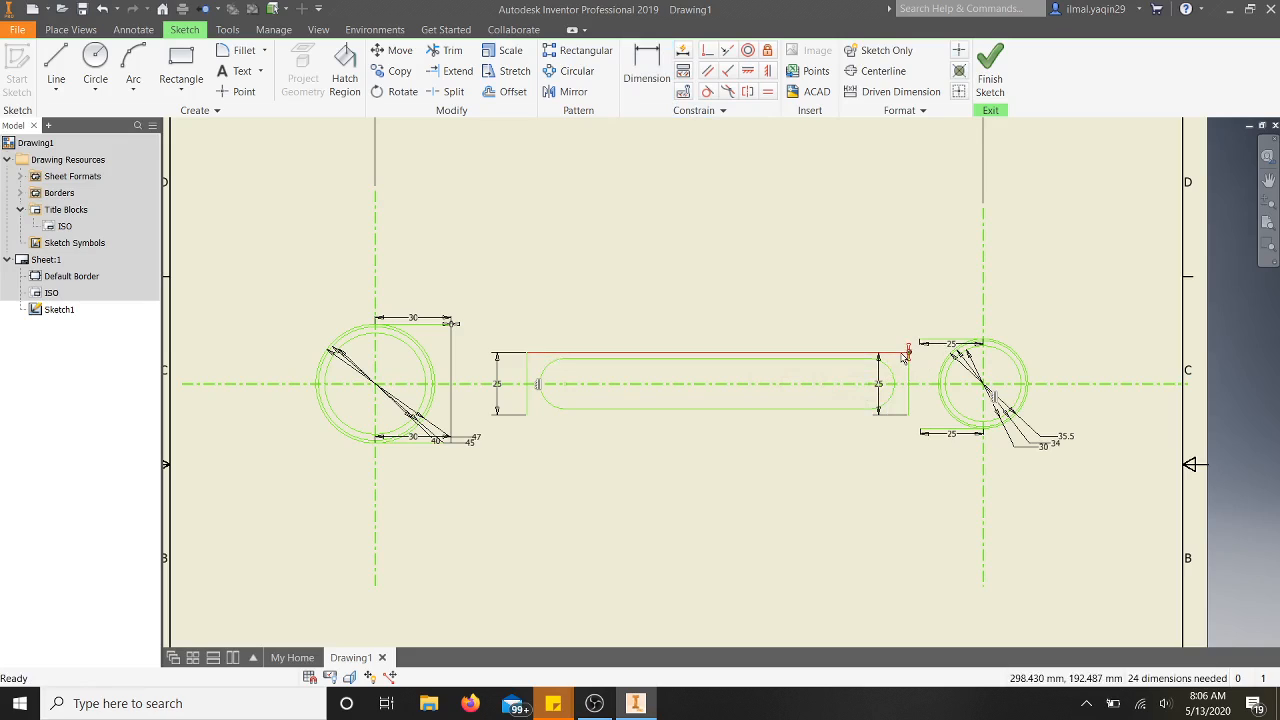
{"action": "left_click", "coordinate": [905, 355]}
{"action": "key", "text": "Delete"}
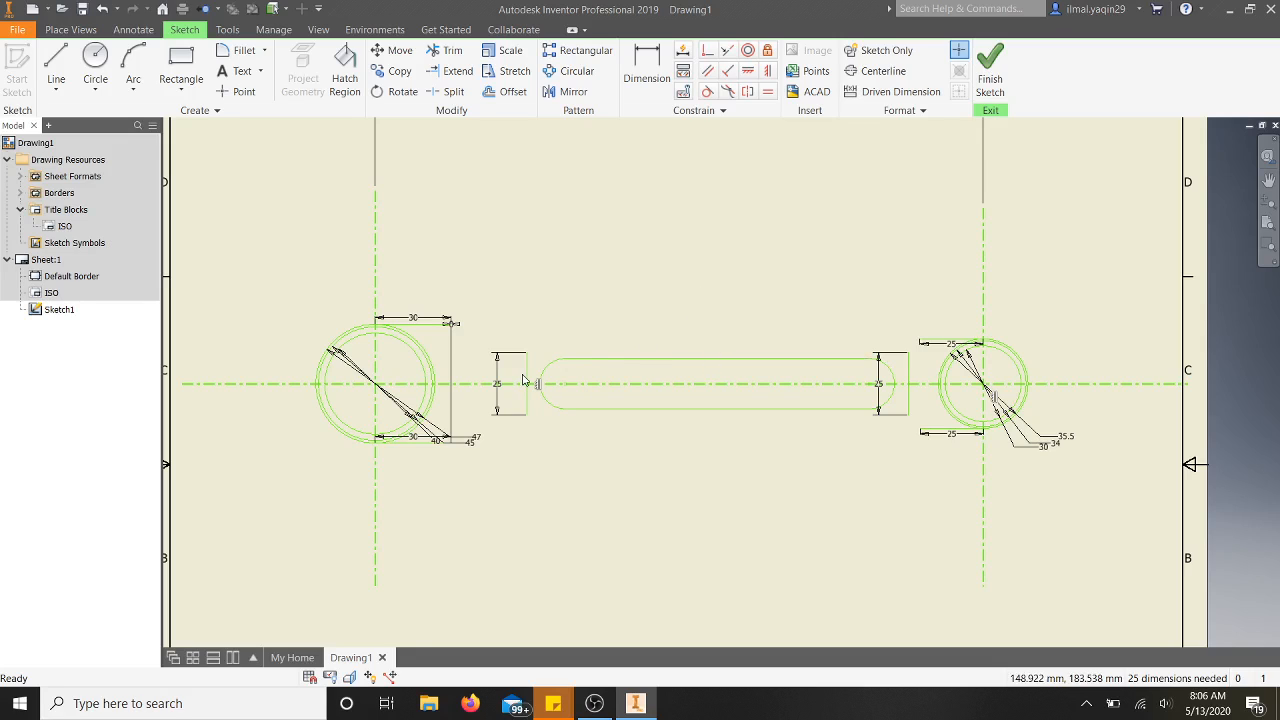
Dimension the horizontal distance between the two 25 mm vertical lines as 160 mm.
{"action": "key", "text": "d"}
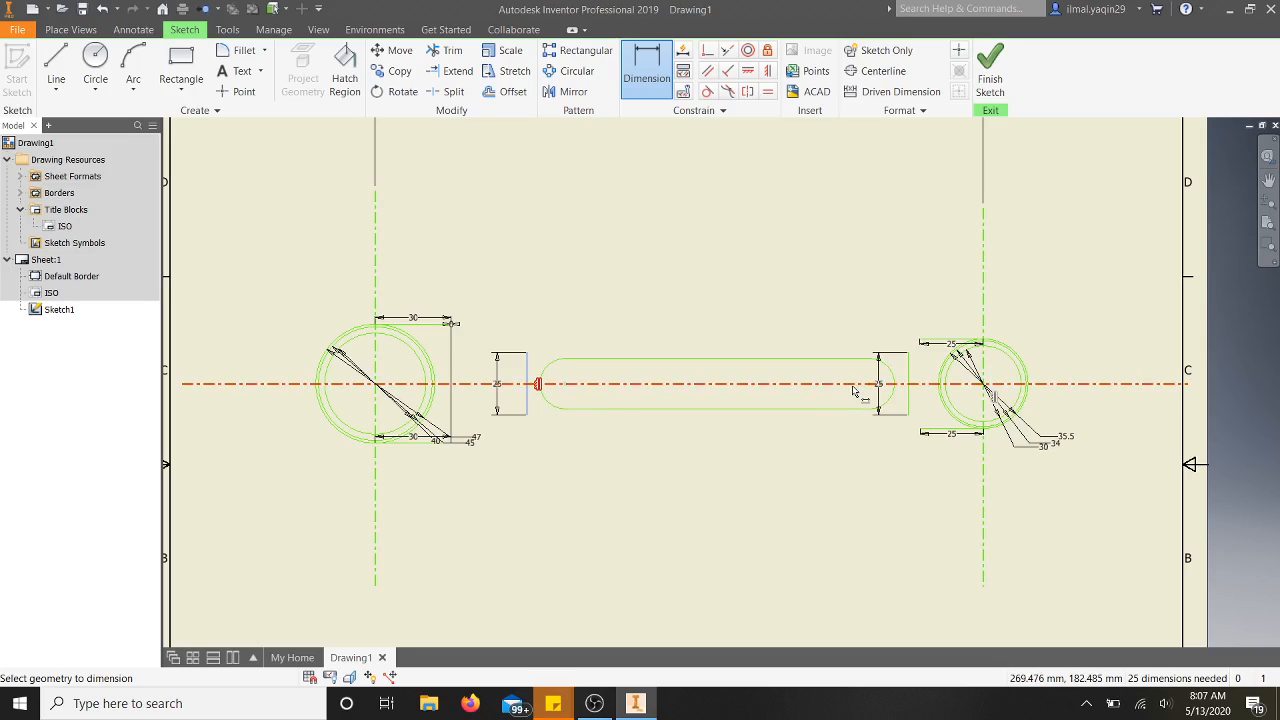
{"action": "left_click", "coordinate": [911, 375]}
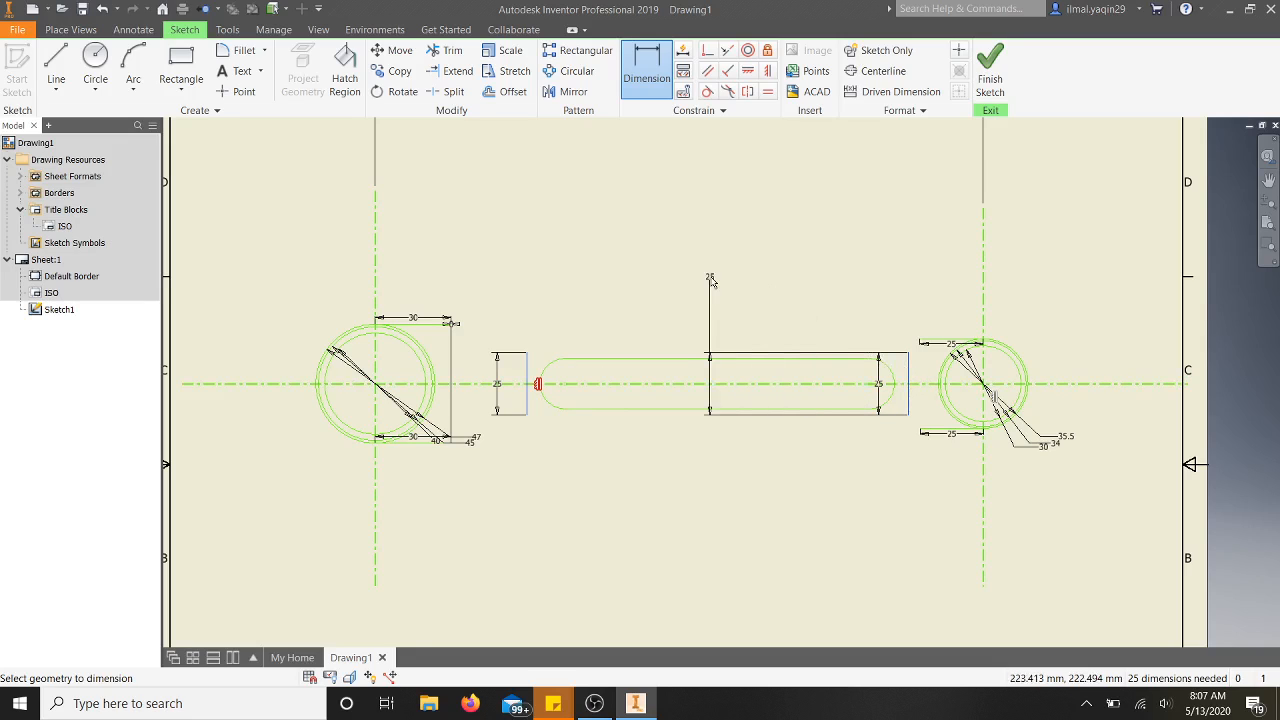
{"action": "left_click", "coordinate": [527, 375]}
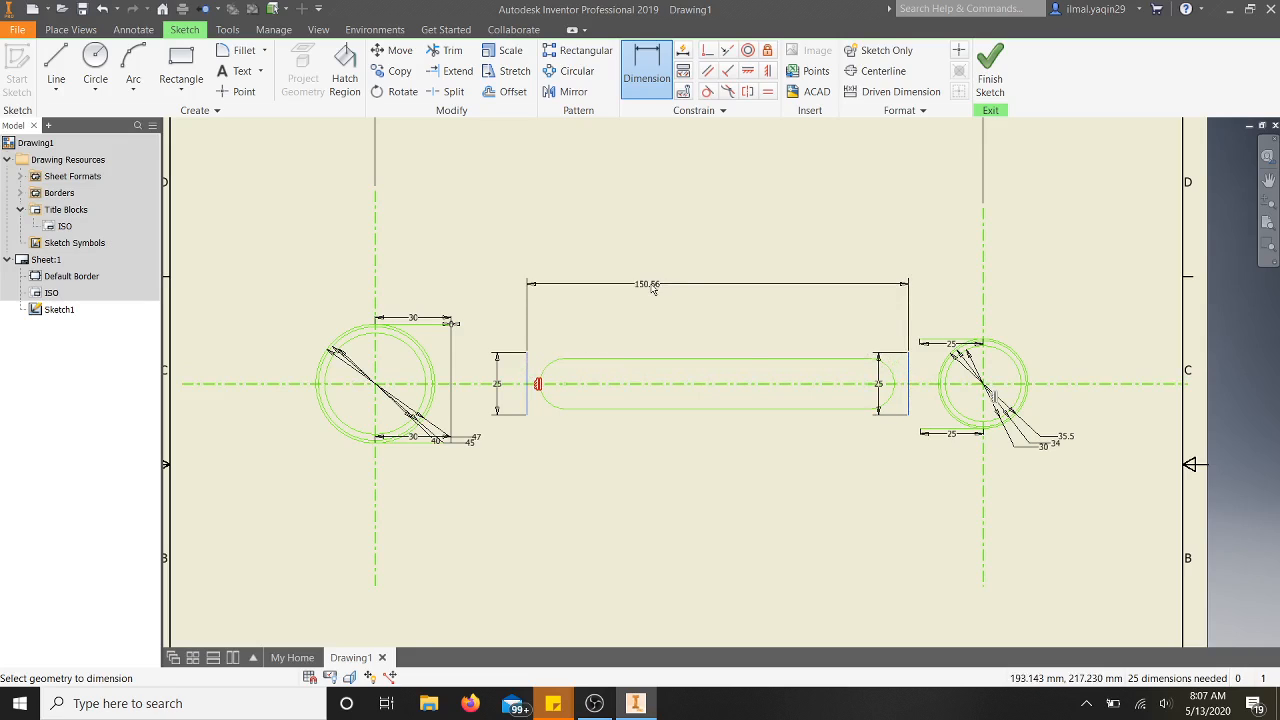
{"action": "left_click", "coordinate": [678, 278]}
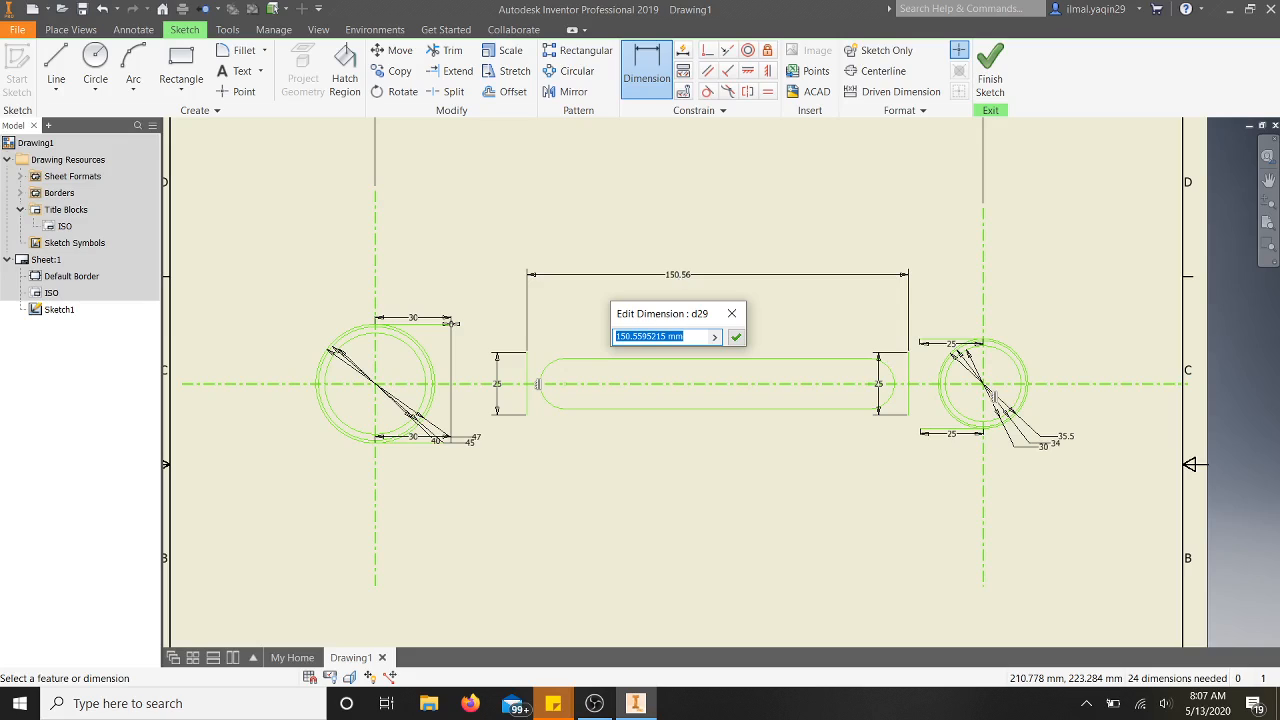
{"action": "type", "text": "160"}
{"action": "key", "text": "Return"}
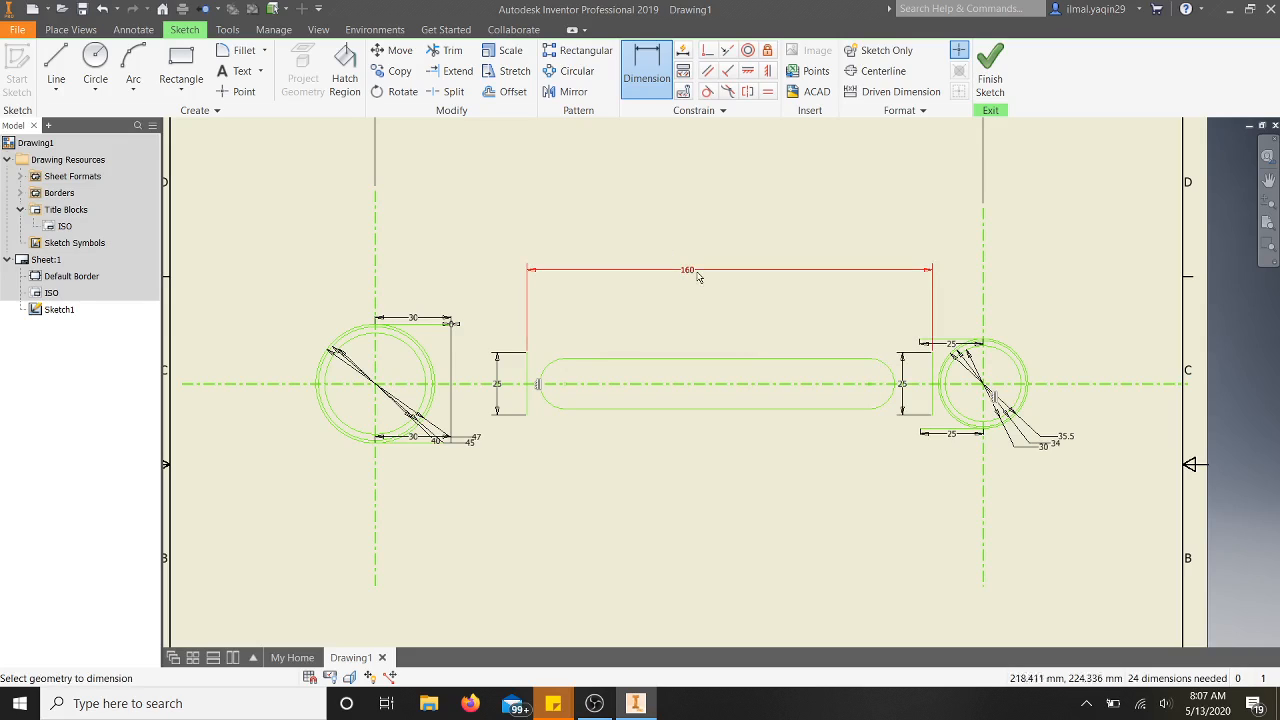
Set the horizontal distance between the two 25 mm vertical lines to 150 mm and remove that dimension.
{"action": "double_click", "coordinate": [688, 272]}
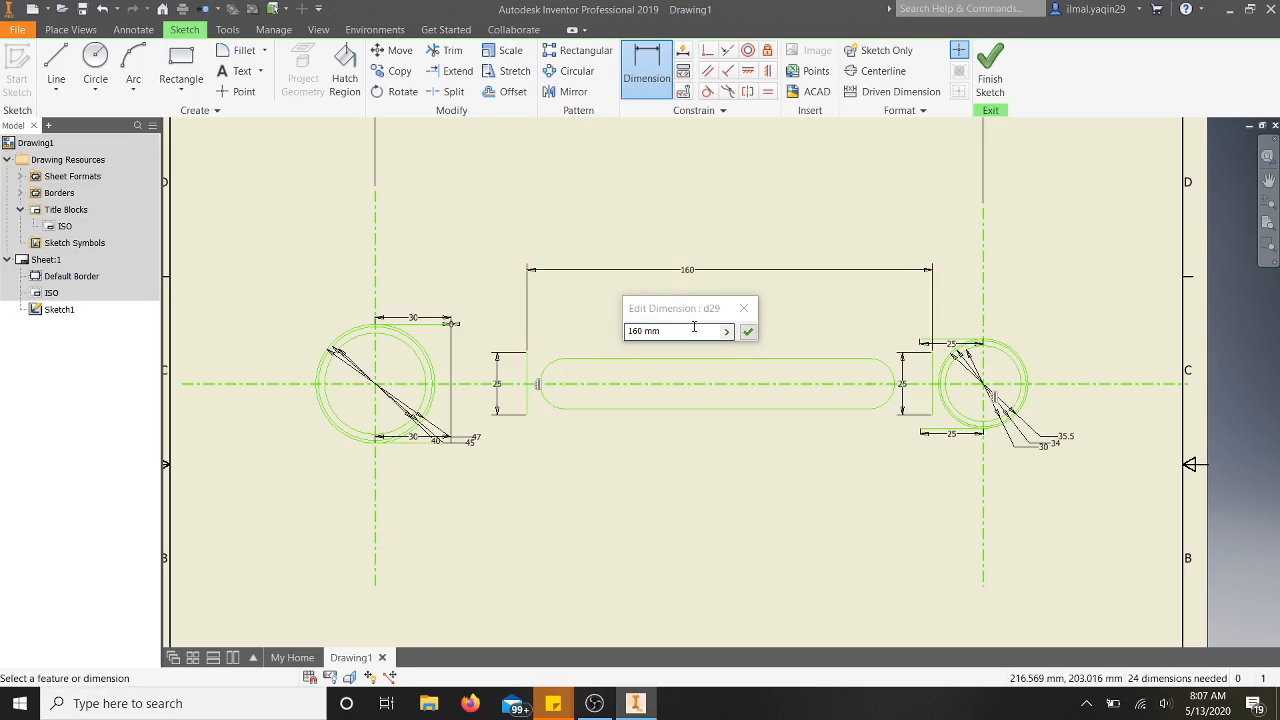
{"action": "type", "text": "1"}
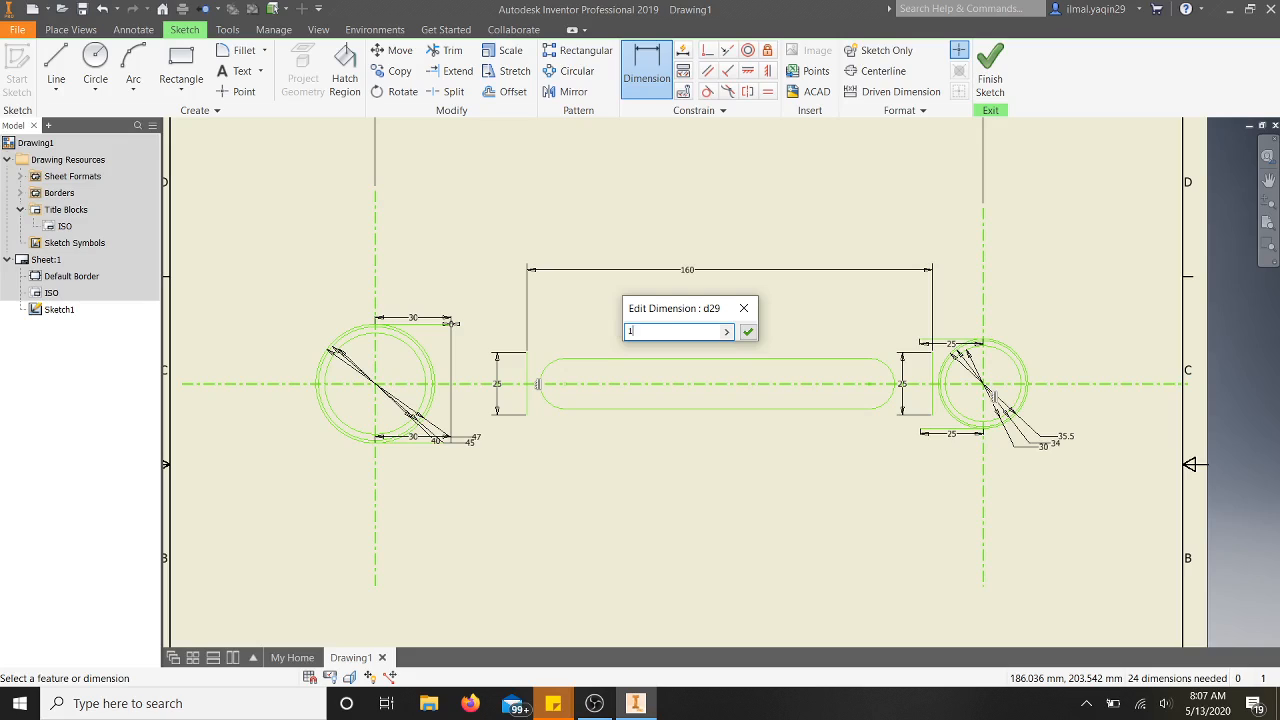
{"action": "type", "text": "50"}
{"action": "key", "text": "Return"}
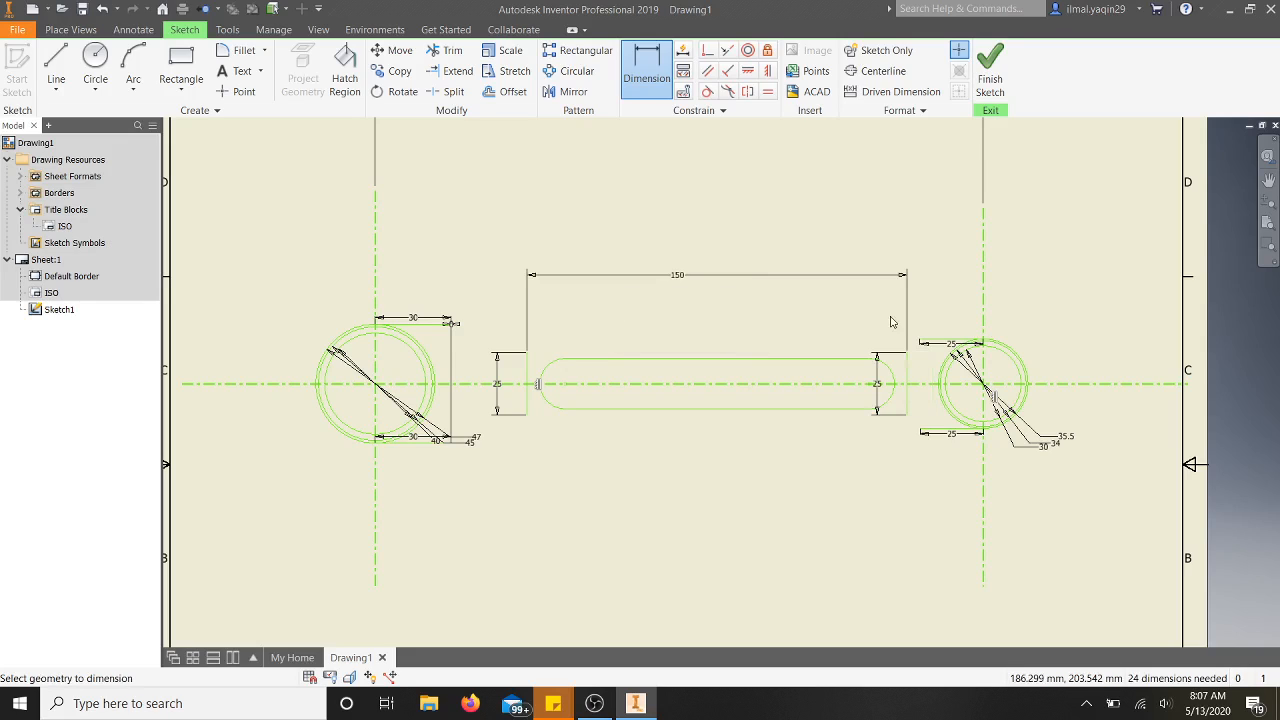
{"action": "key", "text": "Escape"}
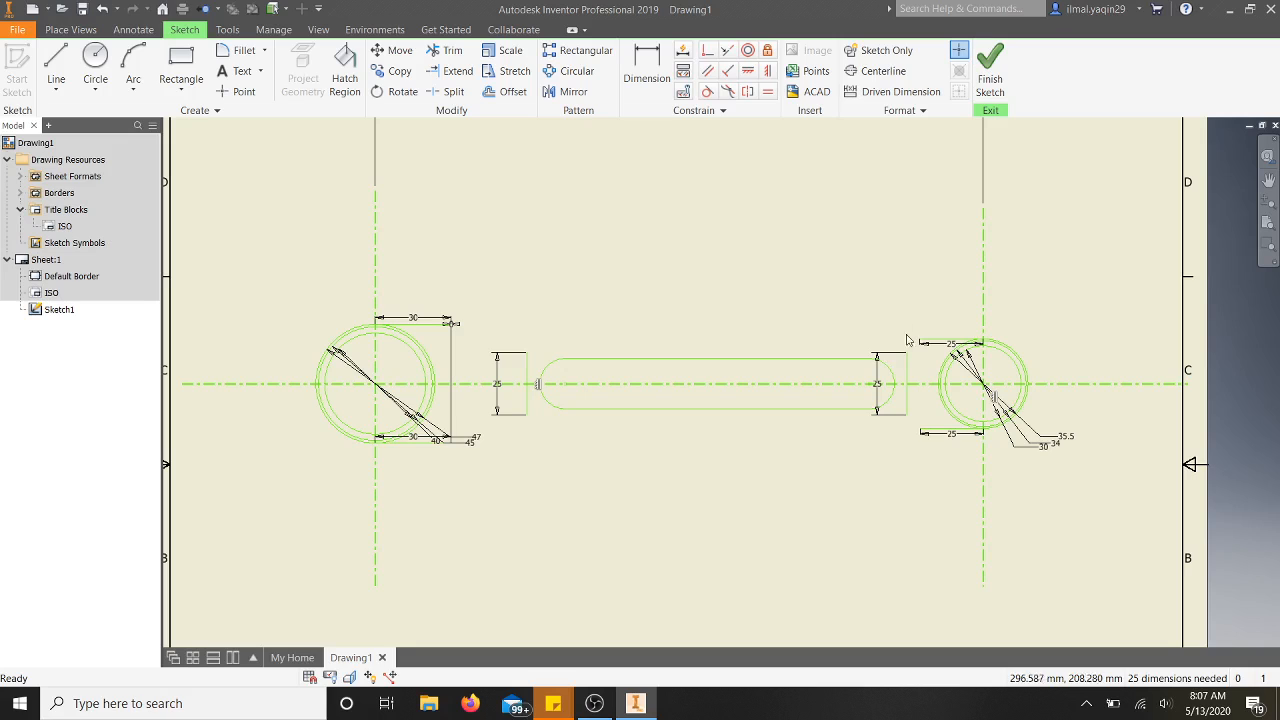
Try to shift the slot and both 25 mm vertical lines toward the larger circle group, and undo the move.
{"action": "left_click_drag", "start_coordinate": [917, 307], "coordinate": [470, 442]}
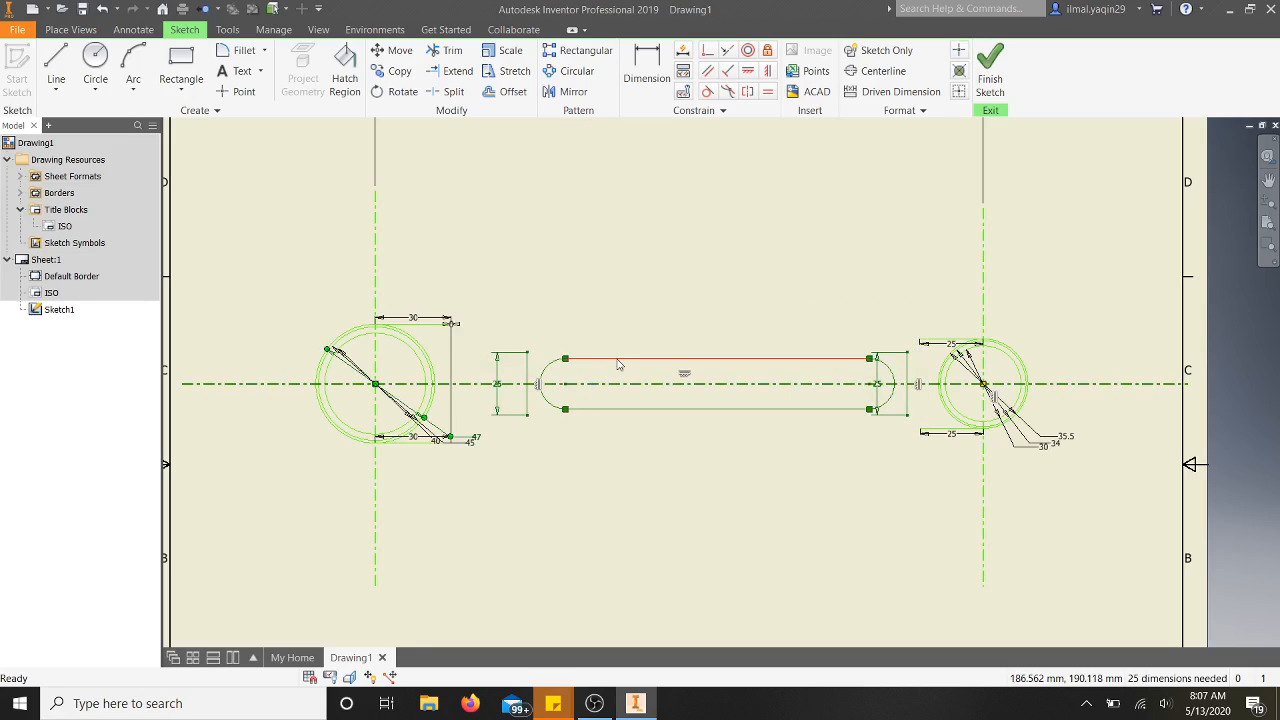
{"action": "mouse_move", "coordinate": [618, 364]}
{"action": "left_mouse_down"}
{"action": "mouse_move", "coordinate": [594, 353]}
{"action": "mouse_move", "coordinate": [605, 364]}
{"action": "left_mouse_up"}
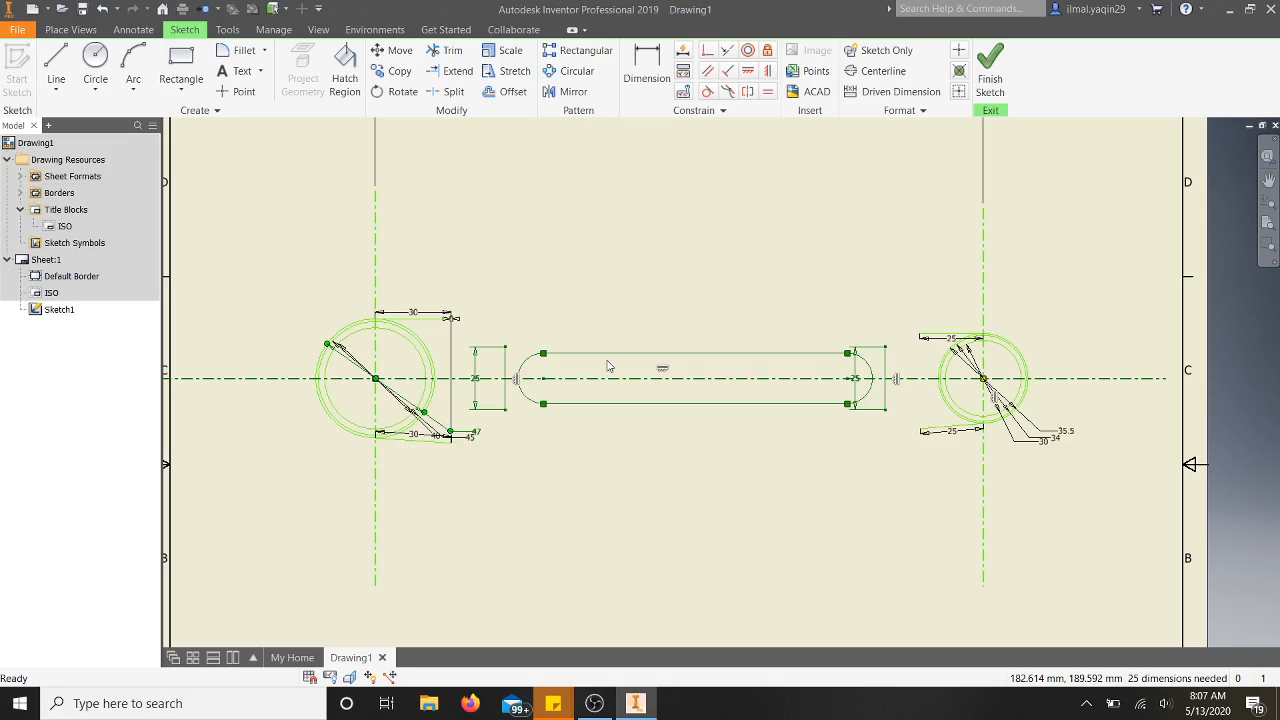
{"action": "key", "text": "ctrl+z"}
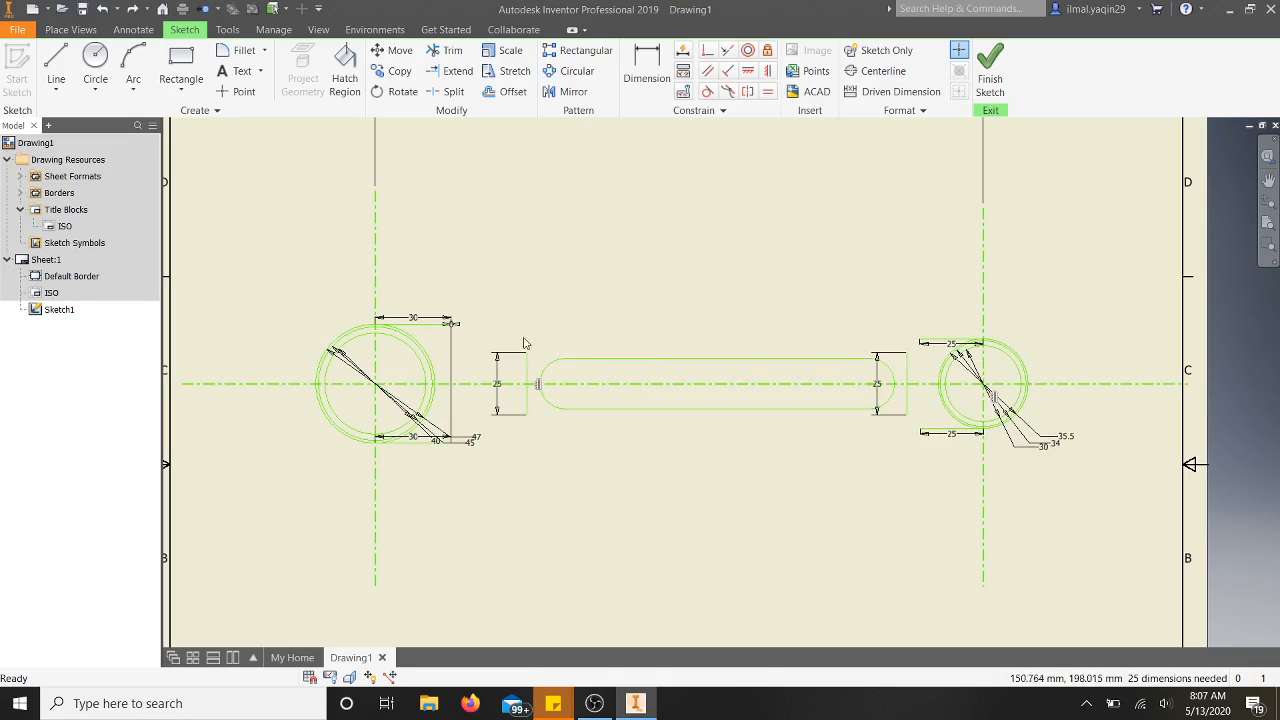
{"action": "left_click_drag", "start_coordinate": [507, 327], "coordinate": [921, 500]}
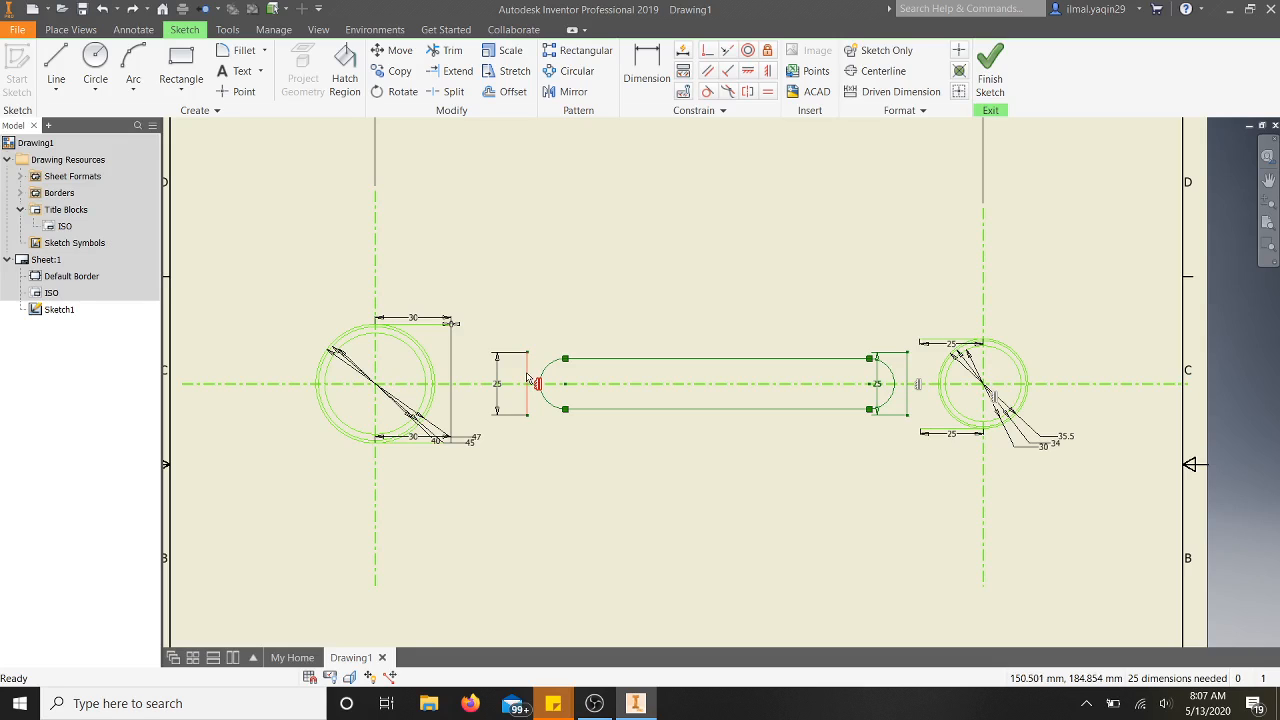
{"action": "left_click", "coordinate": [527, 374]}
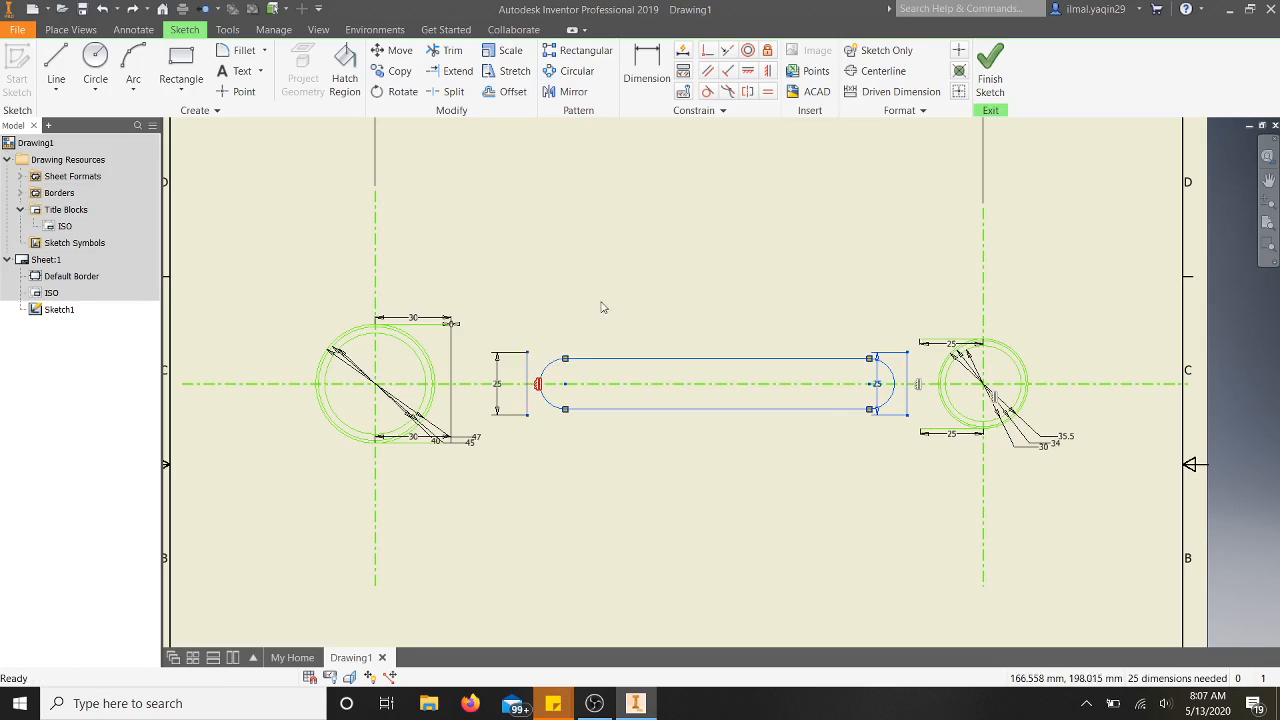
{"action": "left_click", "coordinate": [647, 70]}
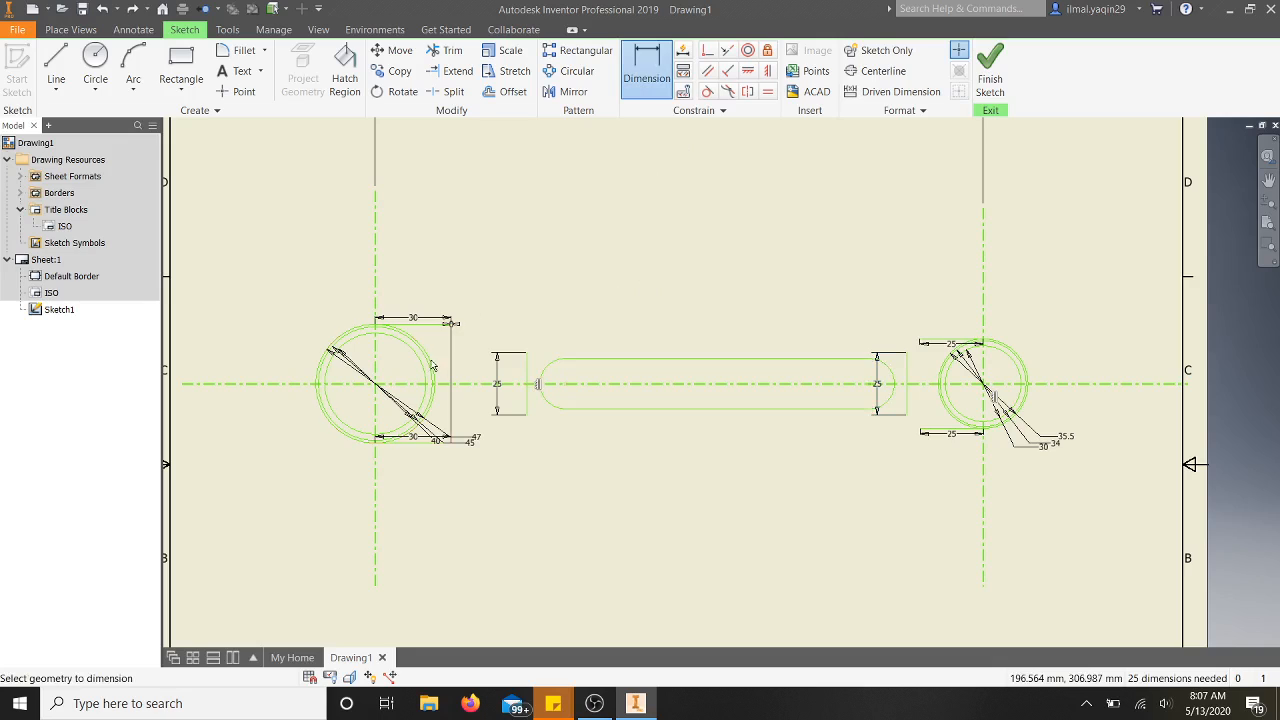
{"action": "left_click", "coordinate": [428, 376]}
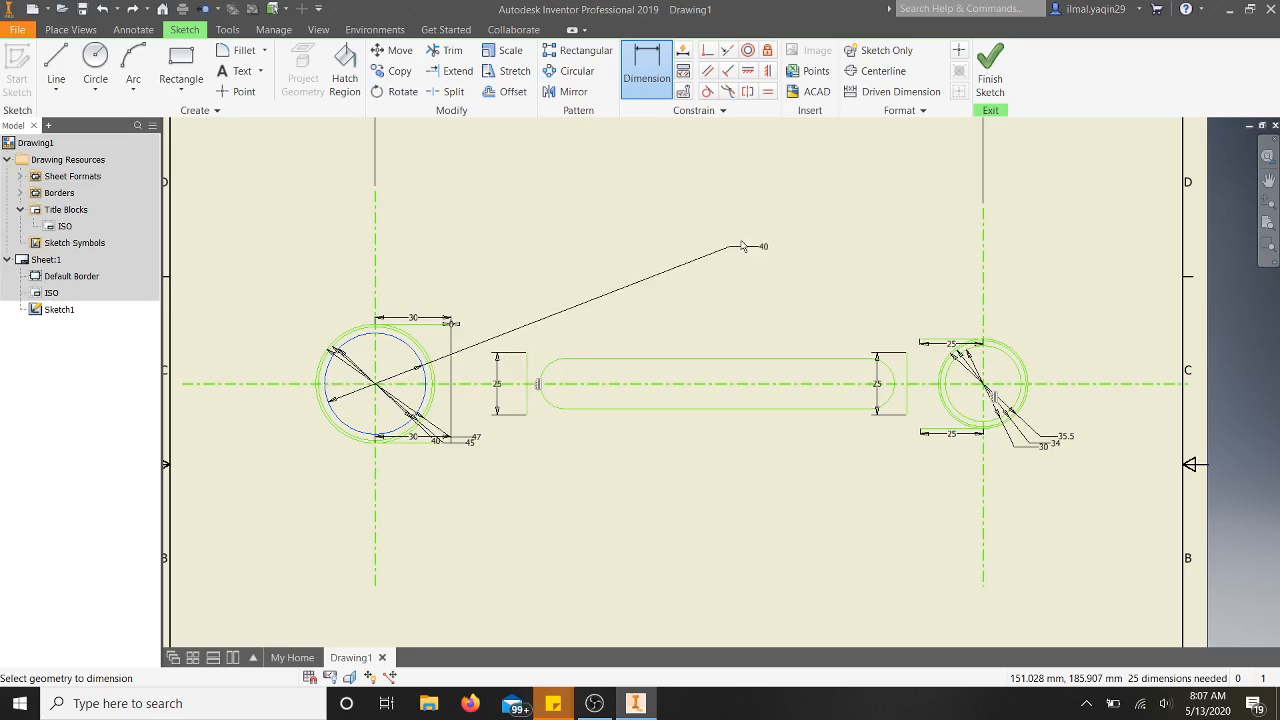
{"action": "key", "text": "Escape"}
{"action": "key", "text": "Escape"}
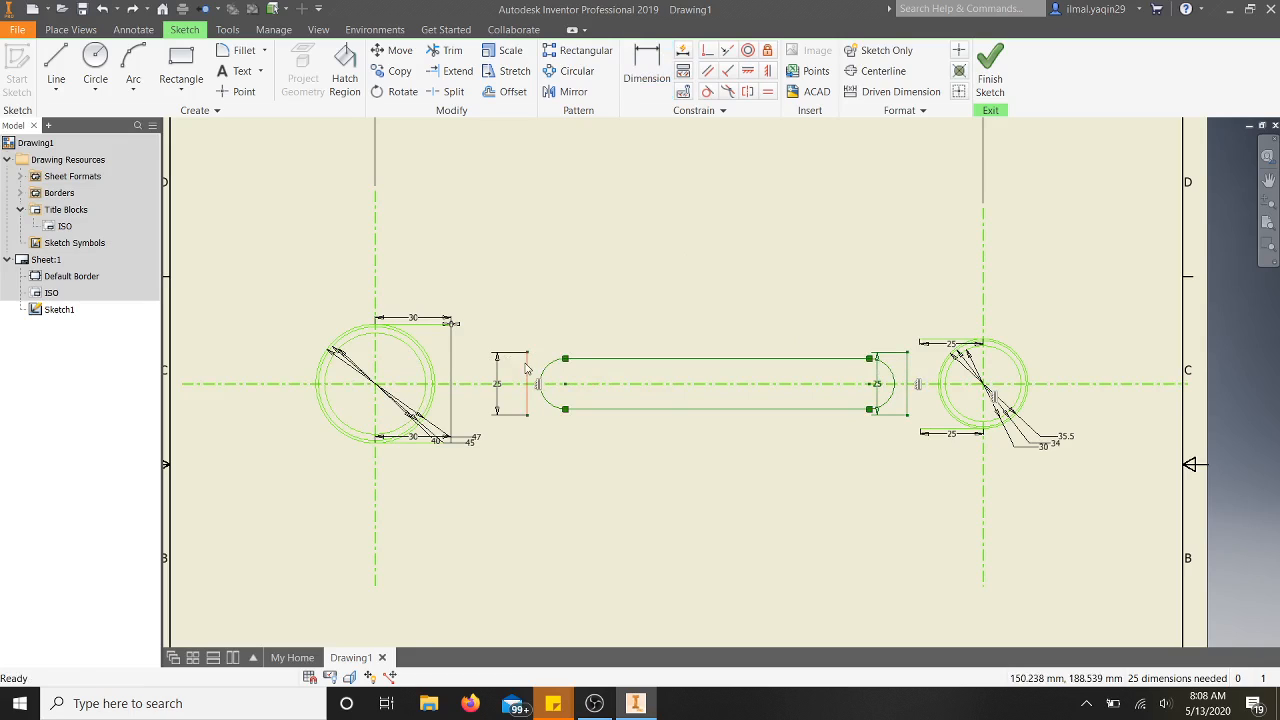
Dimension the horizontal distance between the two 25 mm vertical lines as 140 mm.
{"action": "key", "text": "d"}
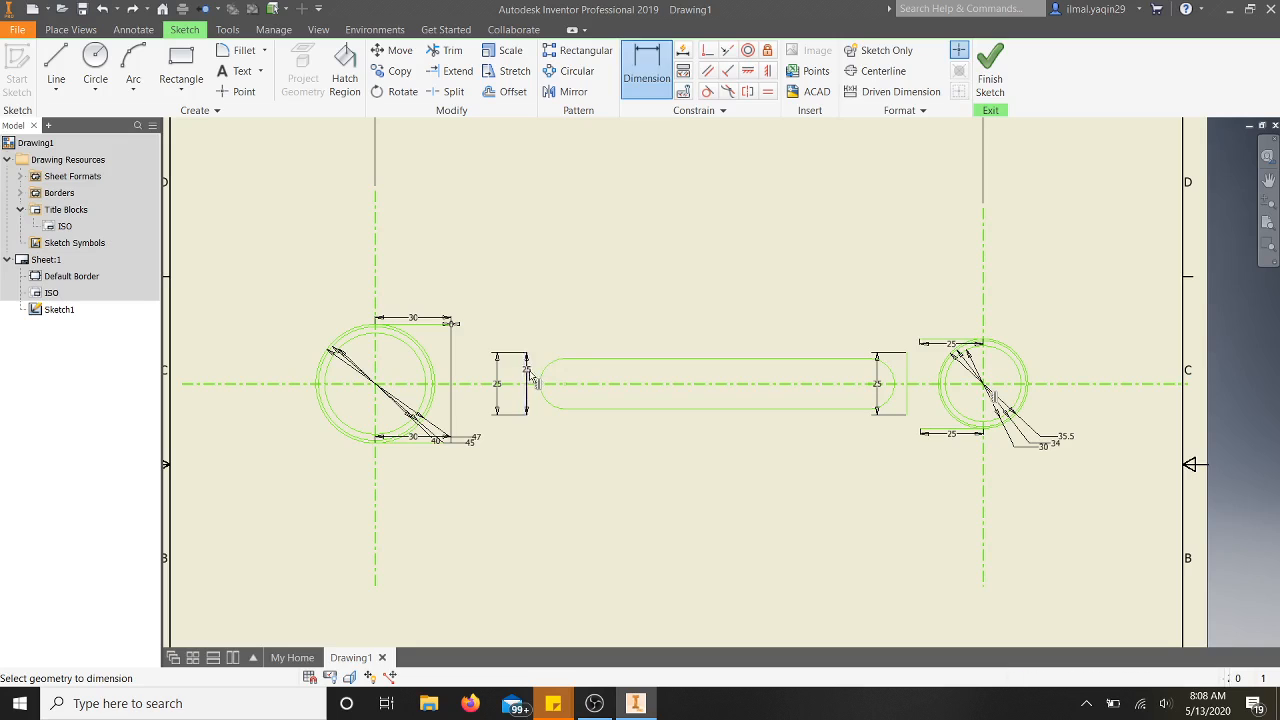
{"action": "left_click", "coordinate": [908, 394]}
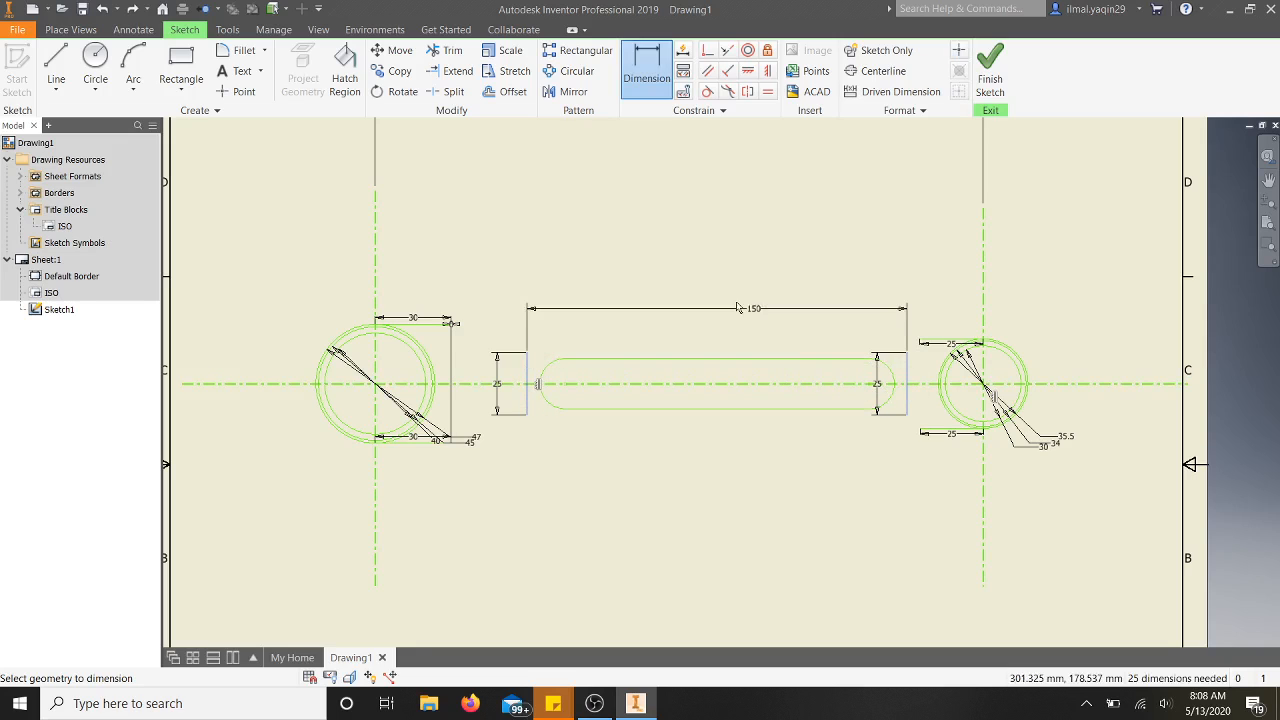
{"action": "left_click", "coordinate": [704, 300]}
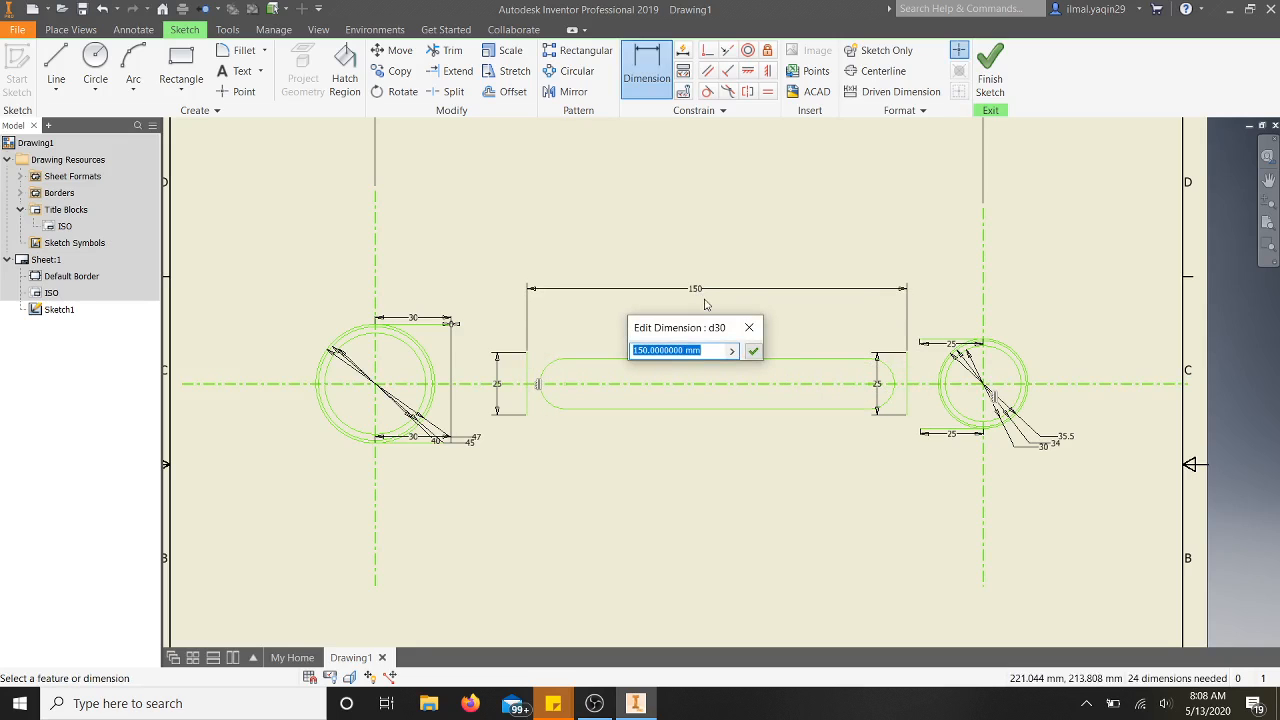
{"action": "type", "text": "140"}
{"action": "key", "text": "Return"}
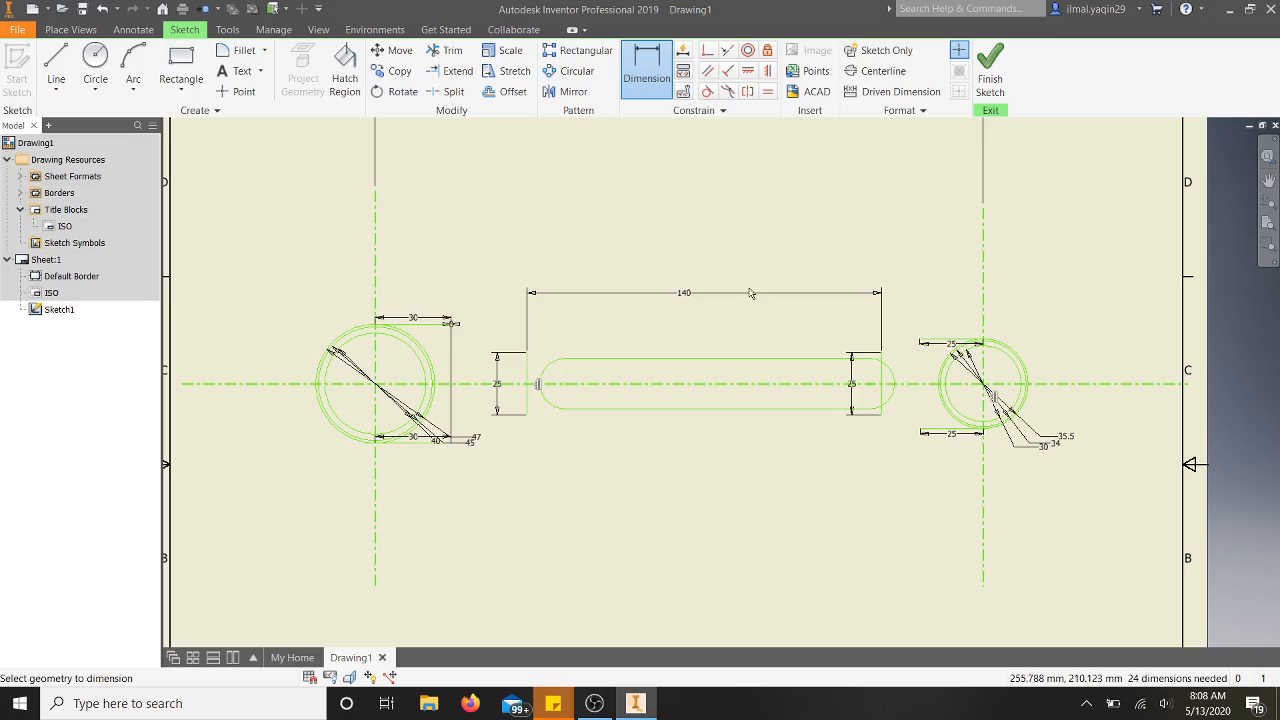
Dimension the slot's upper straight edge as 100 mm.
{"action": "double_click", "coordinate": [741, 294]}
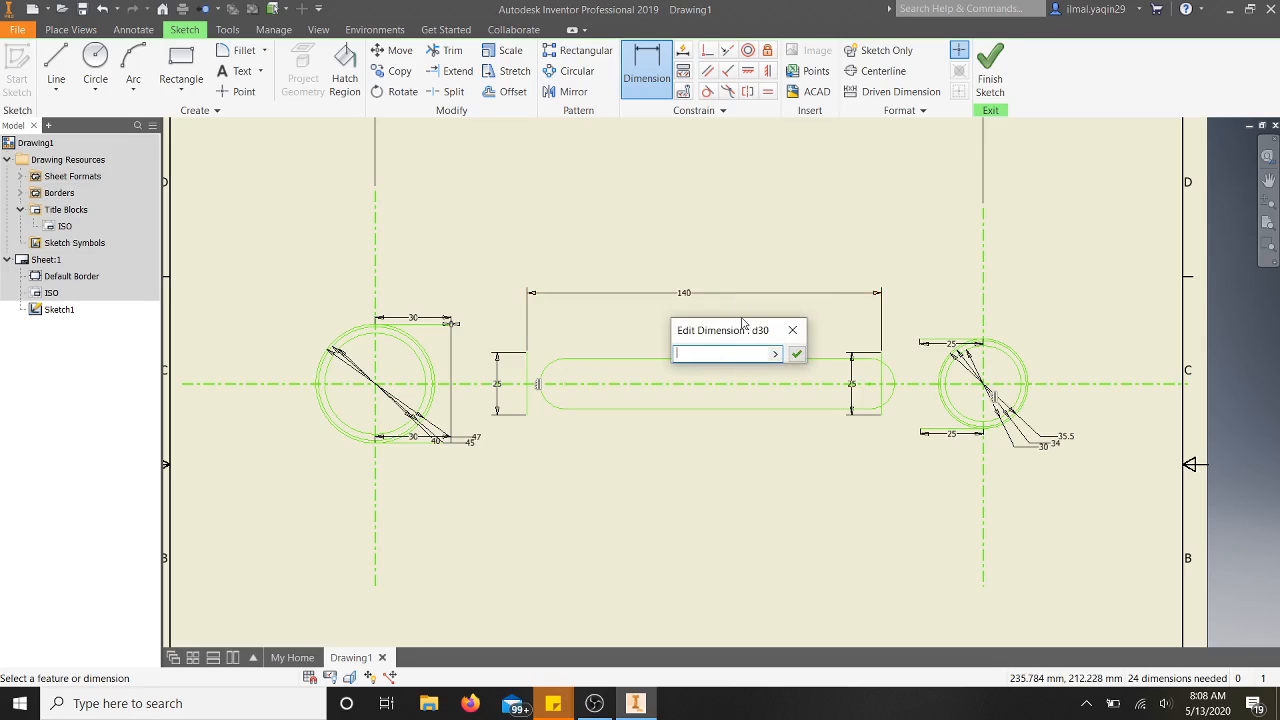
{"action": "left_click", "coordinate": [792, 330]}
{"action": "left_click", "coordinate": [788, 364]}
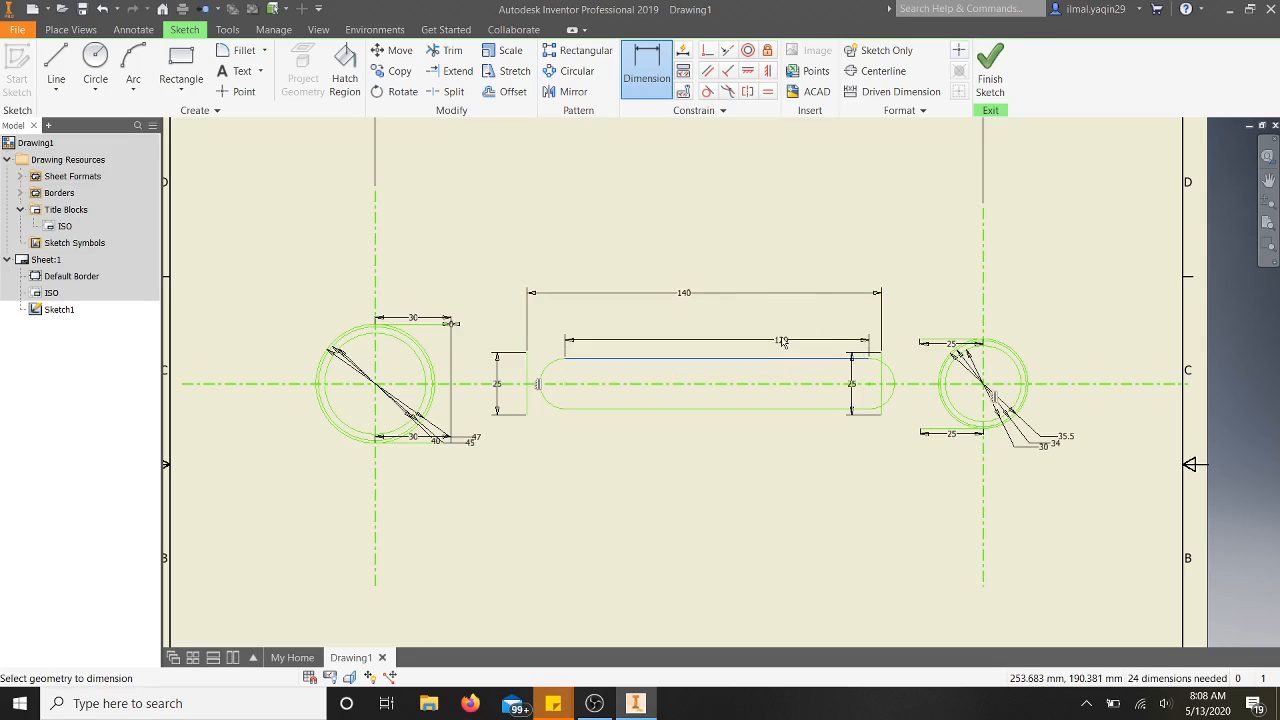
{"action": "left_click", "coordinate": [741, 316]}
{"action": "type", "text": "100"}
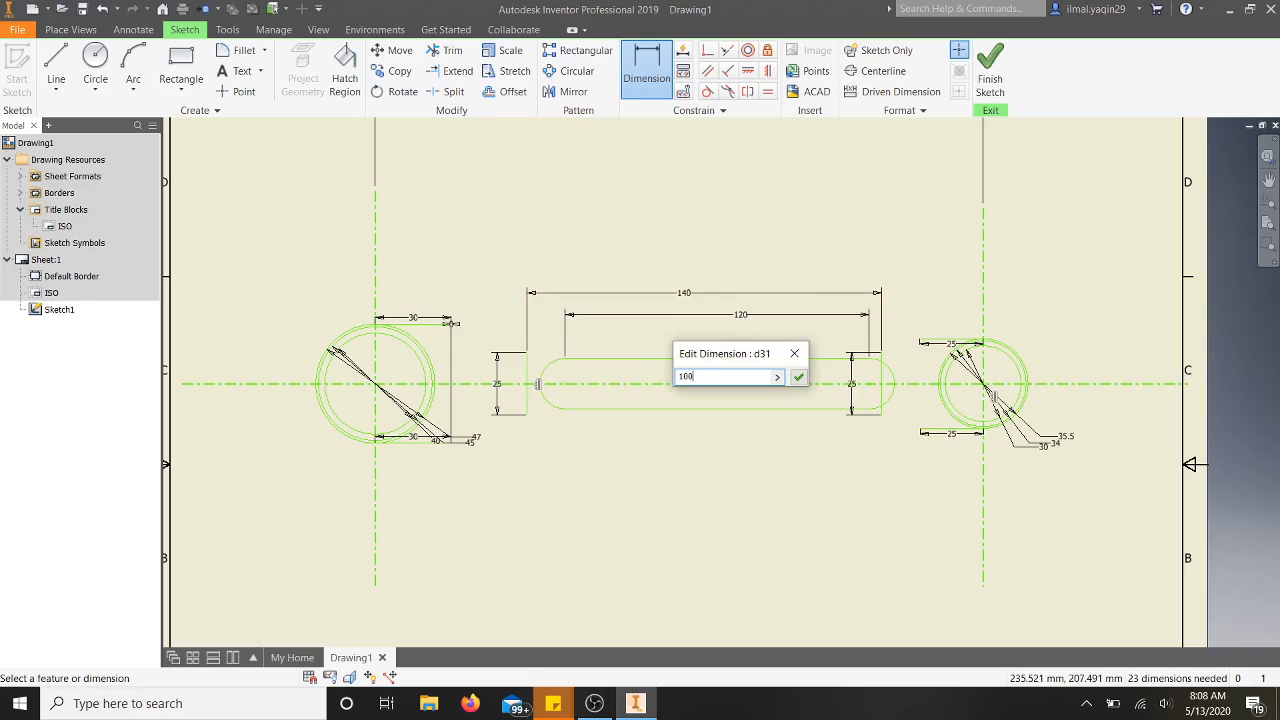
{"action": "key", "text": "Return"}
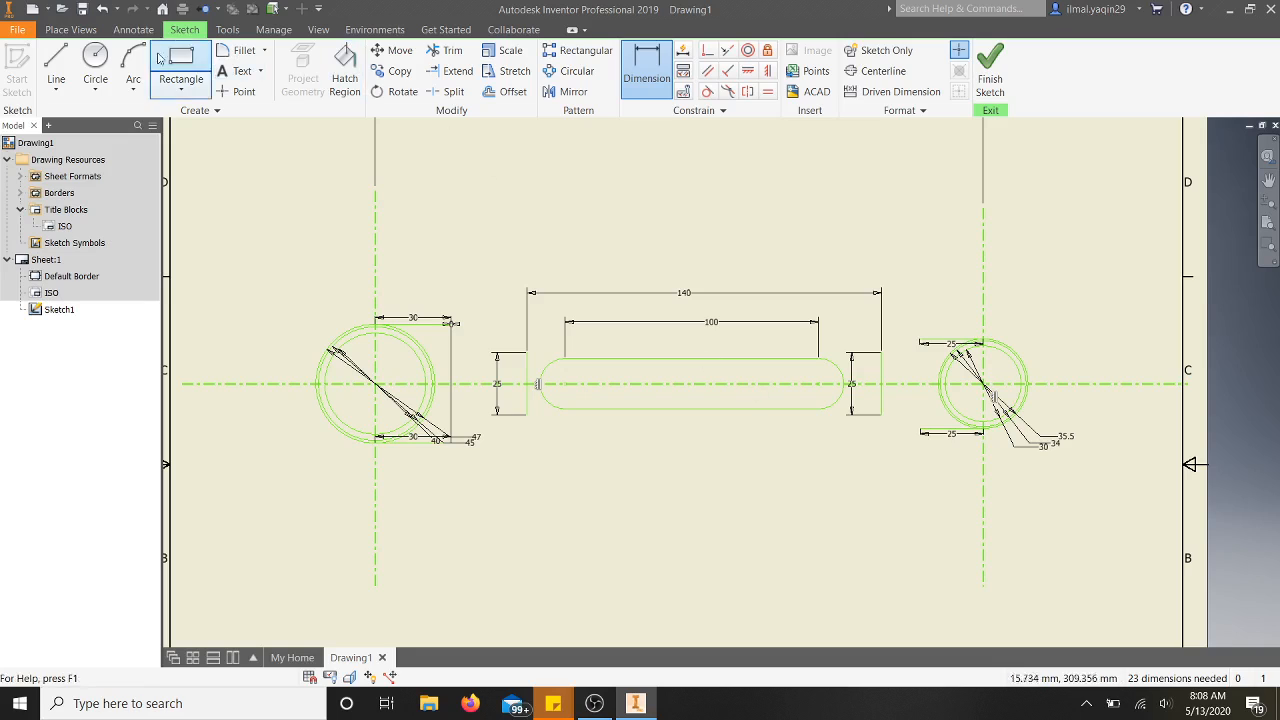
Convert the slot's straight edges and the two 25 mm vertical lines to centerlines.
{"action": "left_click", "coordinate": [56, 62]}
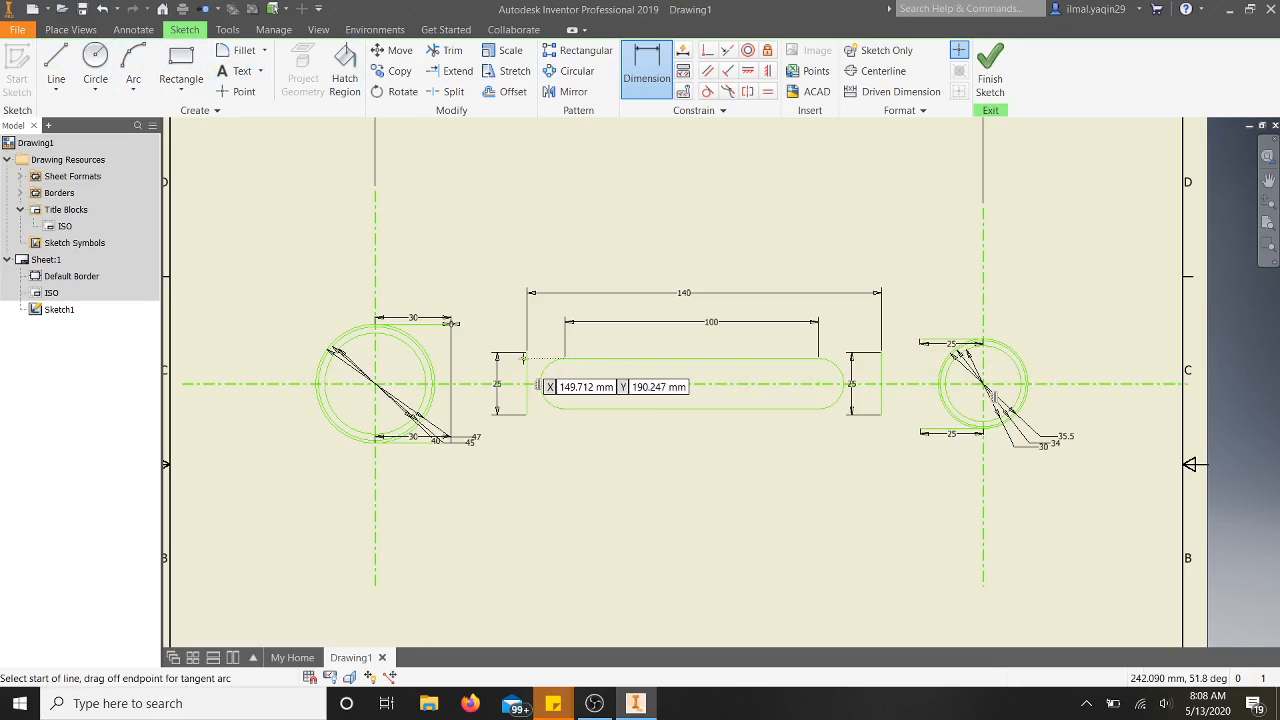
{"action": "key", "text": "Escape"}
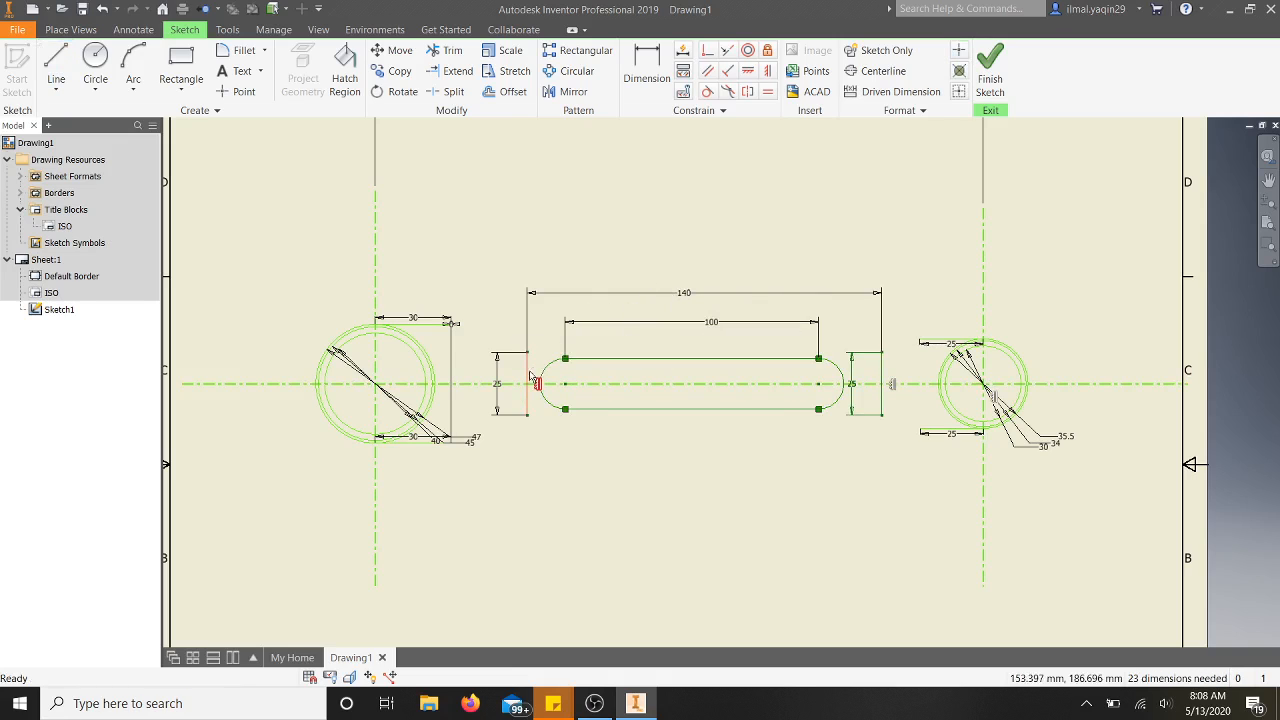
{"action": "left_click", "coordinate": [877, 71]}
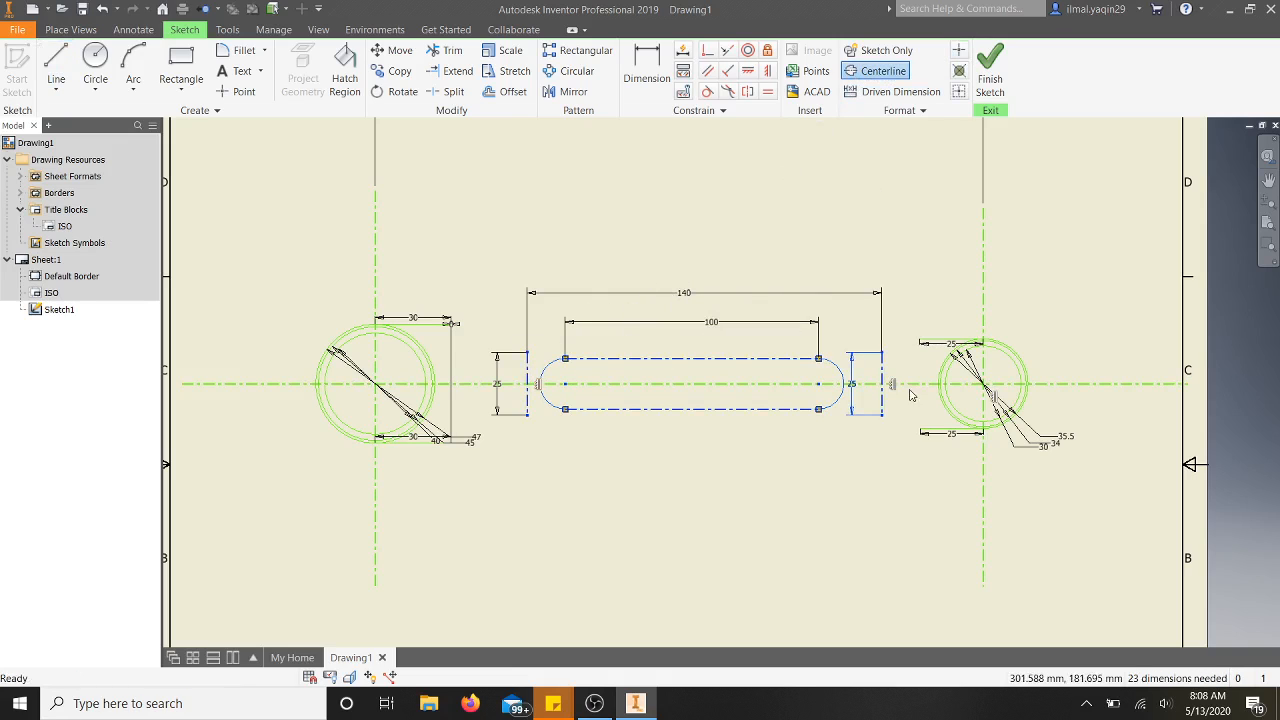
{"action": "double_click", "coordinate": [871, 294]}
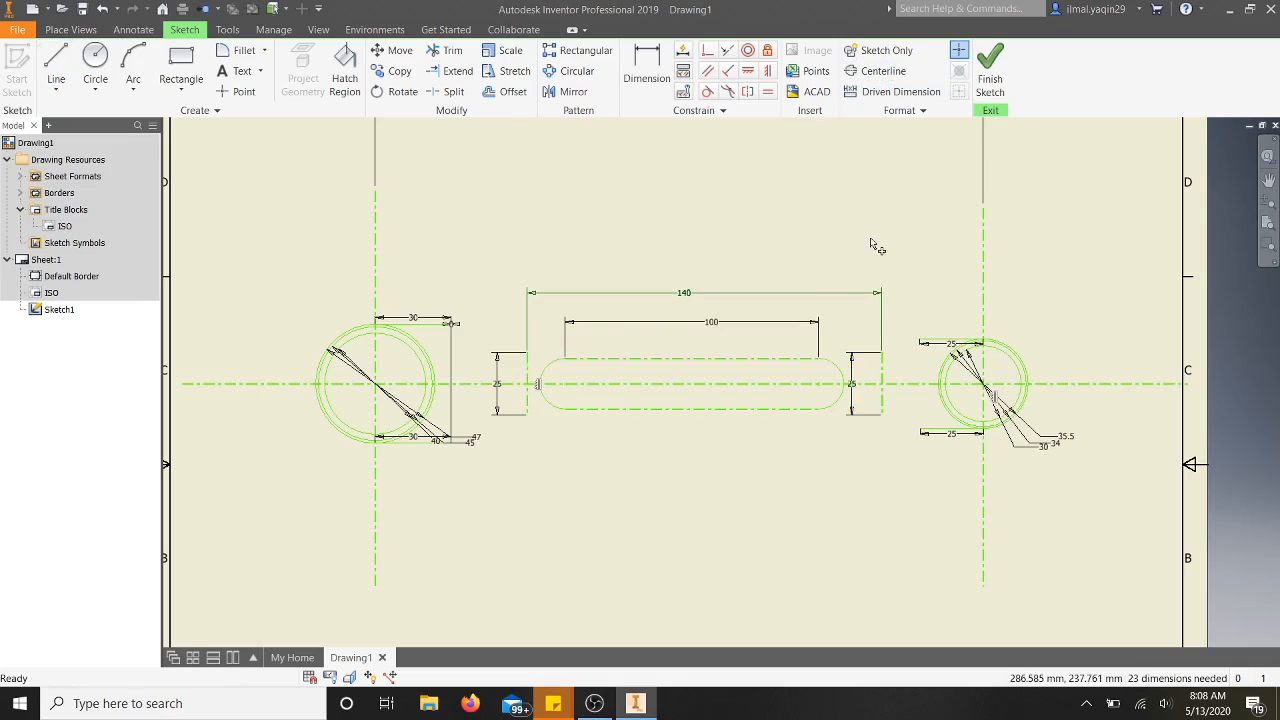
{"action": "left_click", "coordinate": [923, 277]}
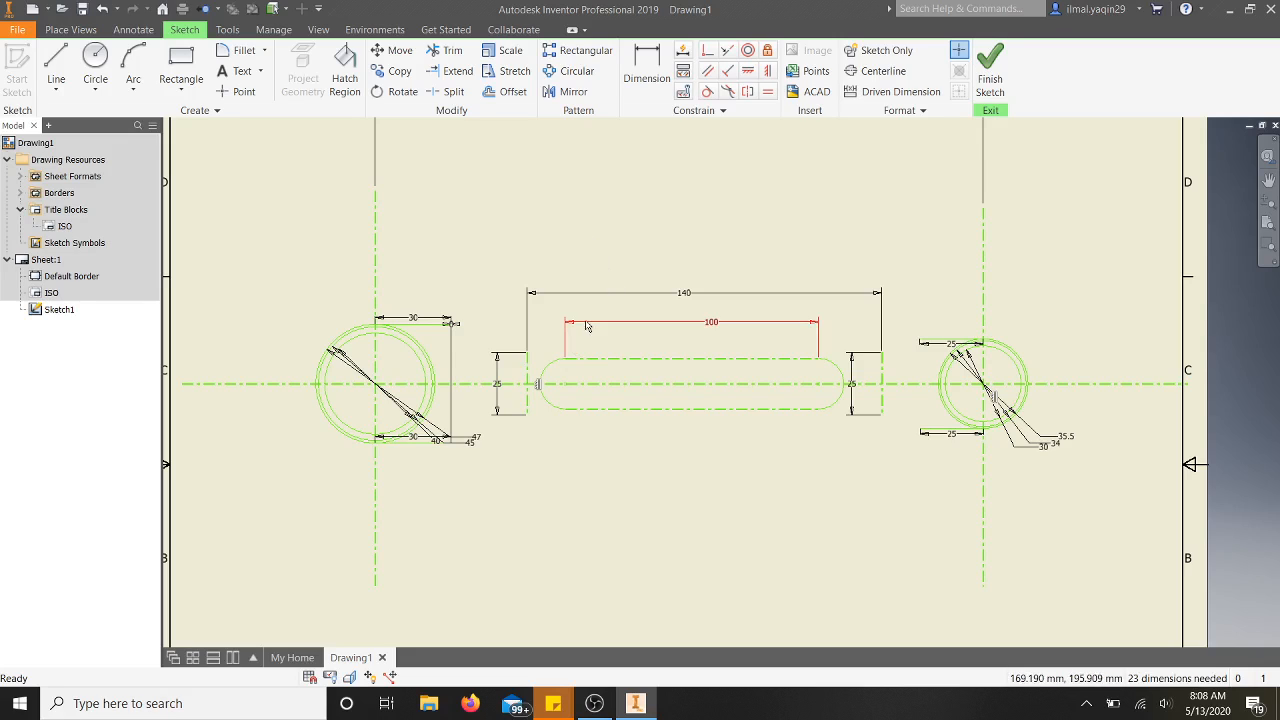
Delete the 140 mm and 100 mm dimensions, and undo back past the deletions and the centerline conversion.
{"action": "left_click", "coordinate": [603, 293]}
{"action": "key", "text": "Delete"}
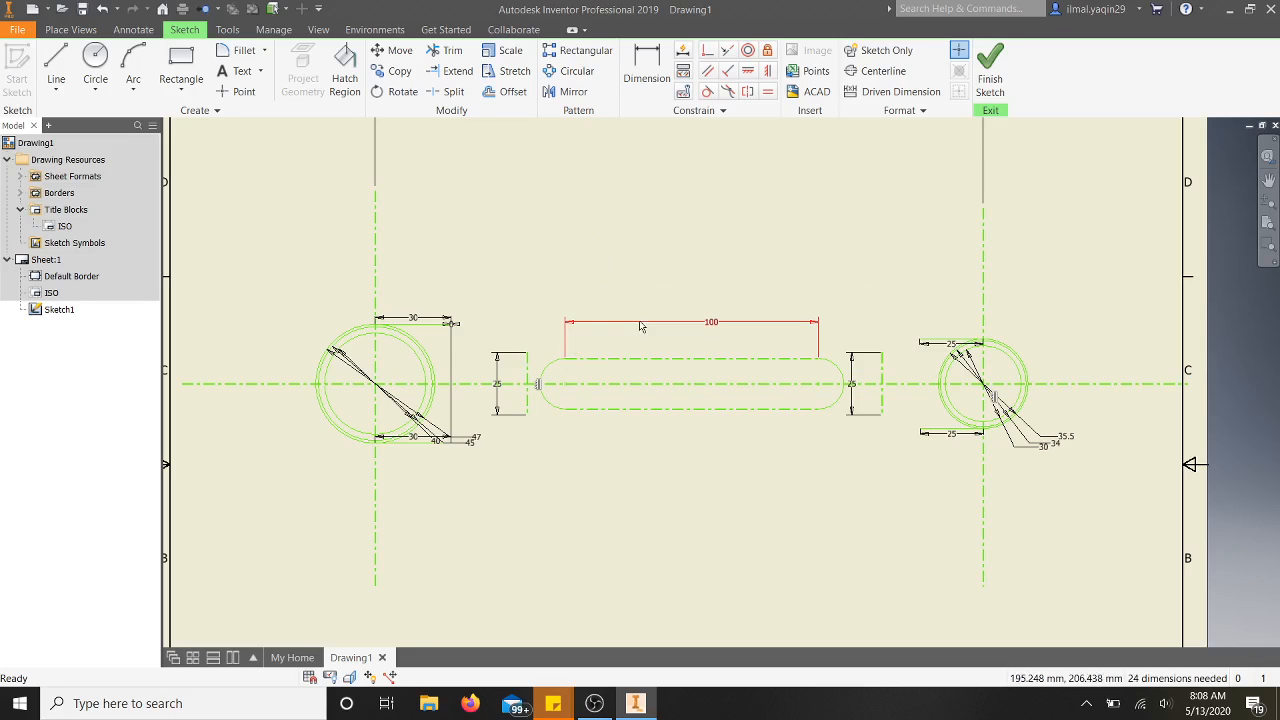
{"action": "left_click", "coordinate": [641, 323]}
{"action": "key", "text": "Delete"}
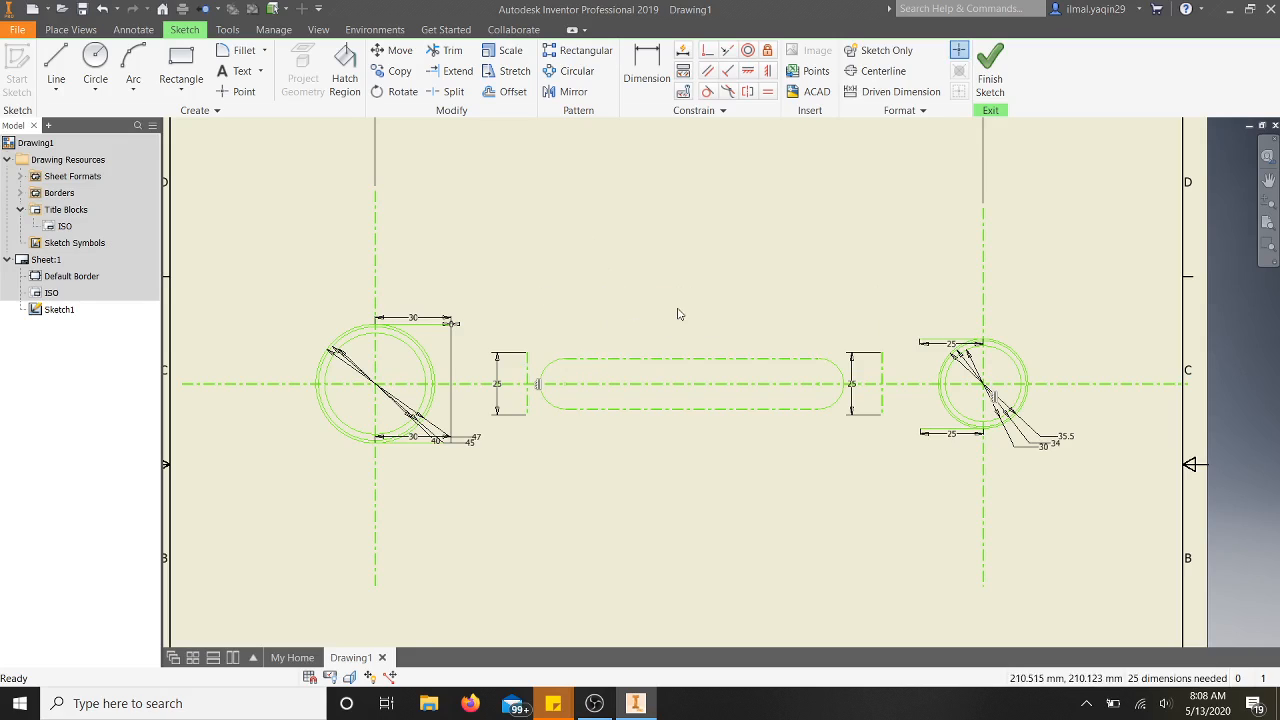
{"action": "key", "text": "ctrl+z"}
{"action": "key", "text": "ctrl+z"}
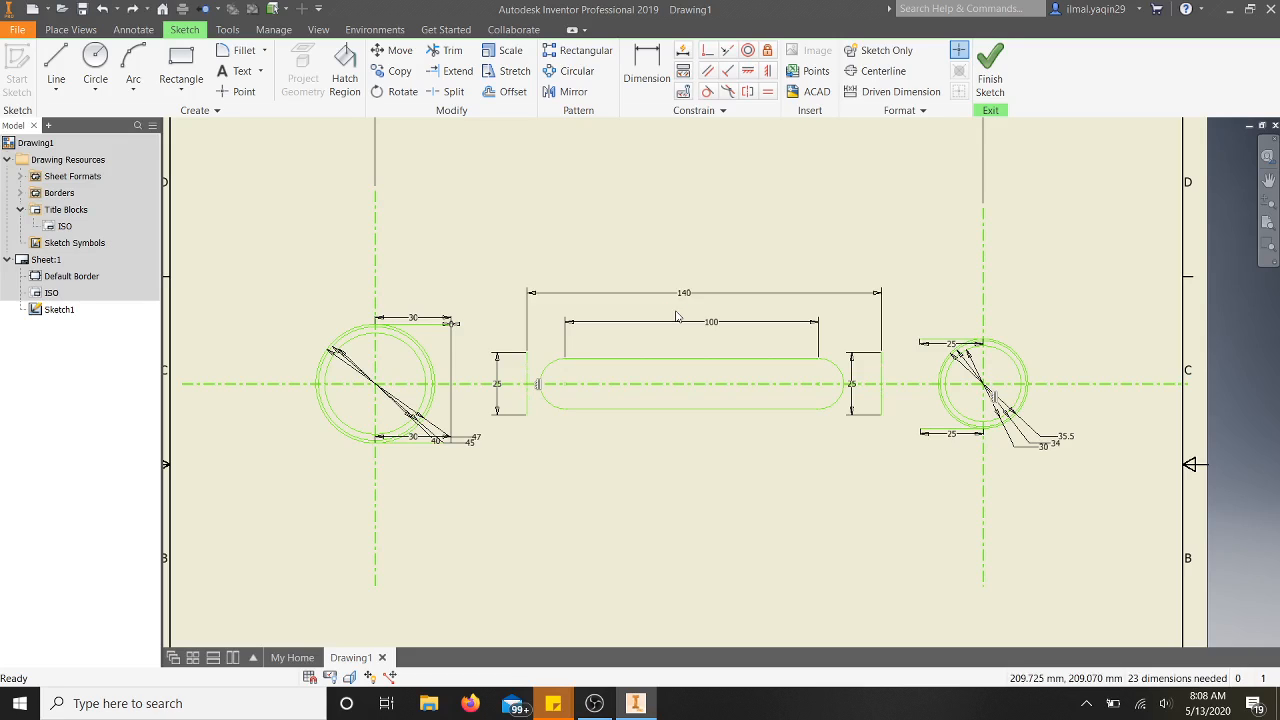
Delete the 140 mm dimension between the vertical lines and the slot's 100 mm length dimension.
{"action": "left_click", "coordinate": [764, 296]}
{"action": "key", "text": "Delete"}
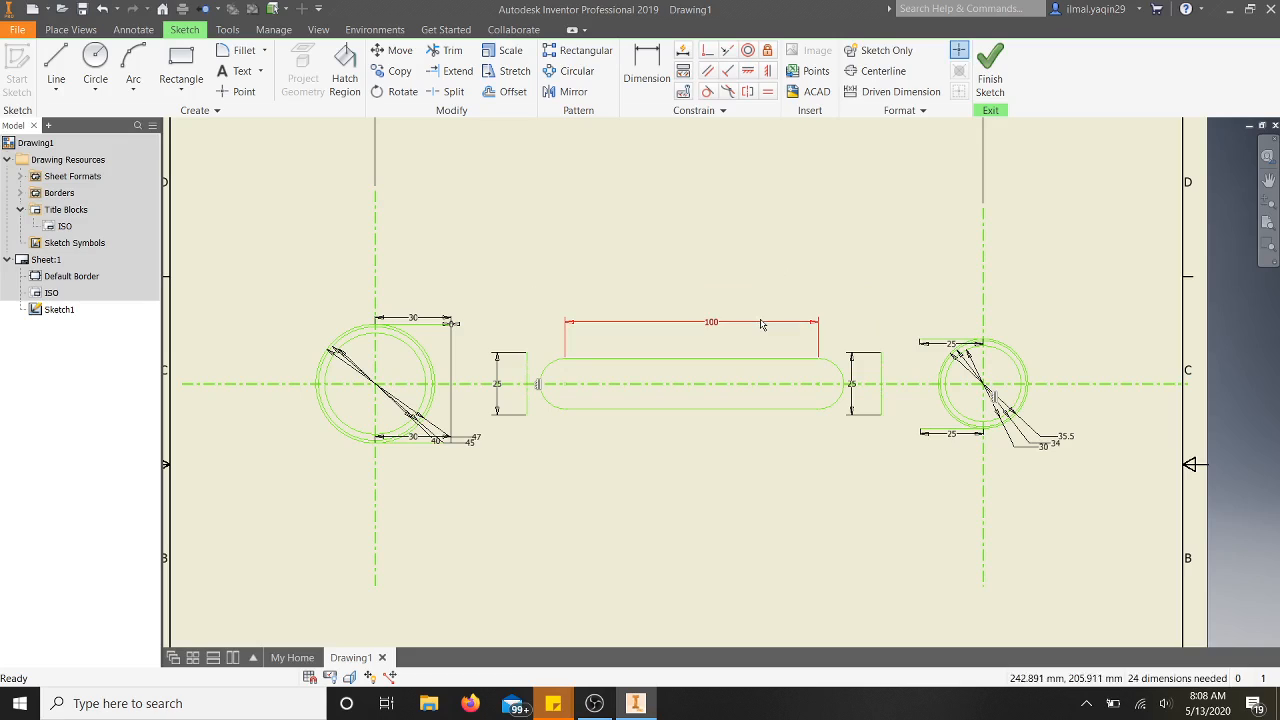
{"action": "left_click", "coordinate": [761, 323]}
{"action": "key", "text": "Delete"}
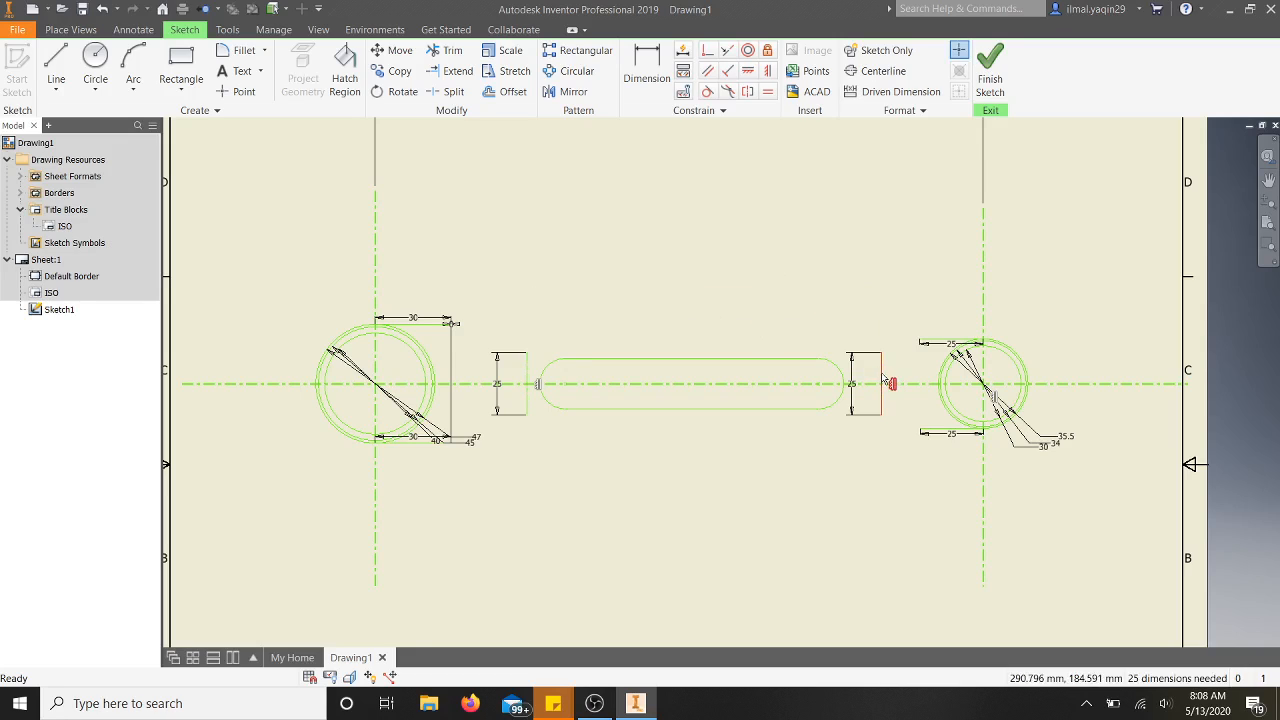
Delete the constraint on the right 25 mm vertical line and convert both 25 mm vertical lines to centerlines.
{"action": "right_click", "coordinate": [883, 378]}
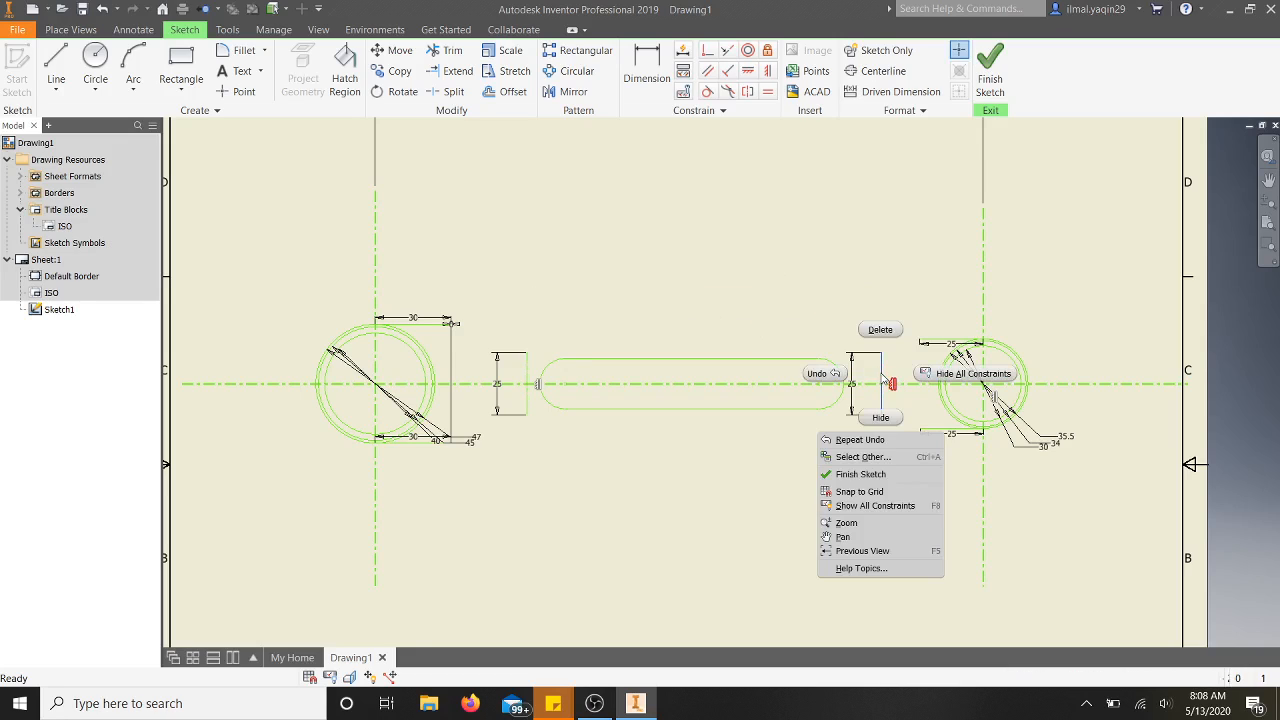
{"action": "left_click", "coordinate": [903, 255]}
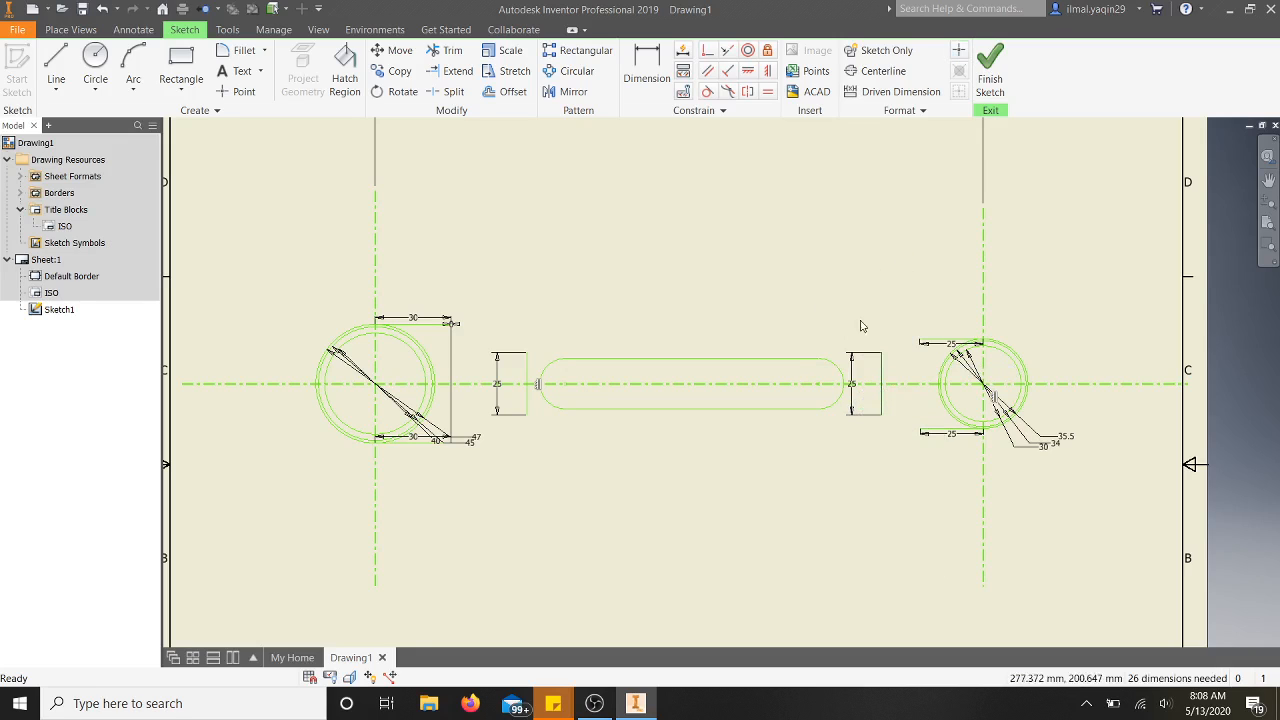
{"action": "left_click", "coordinate": [877, 75]}
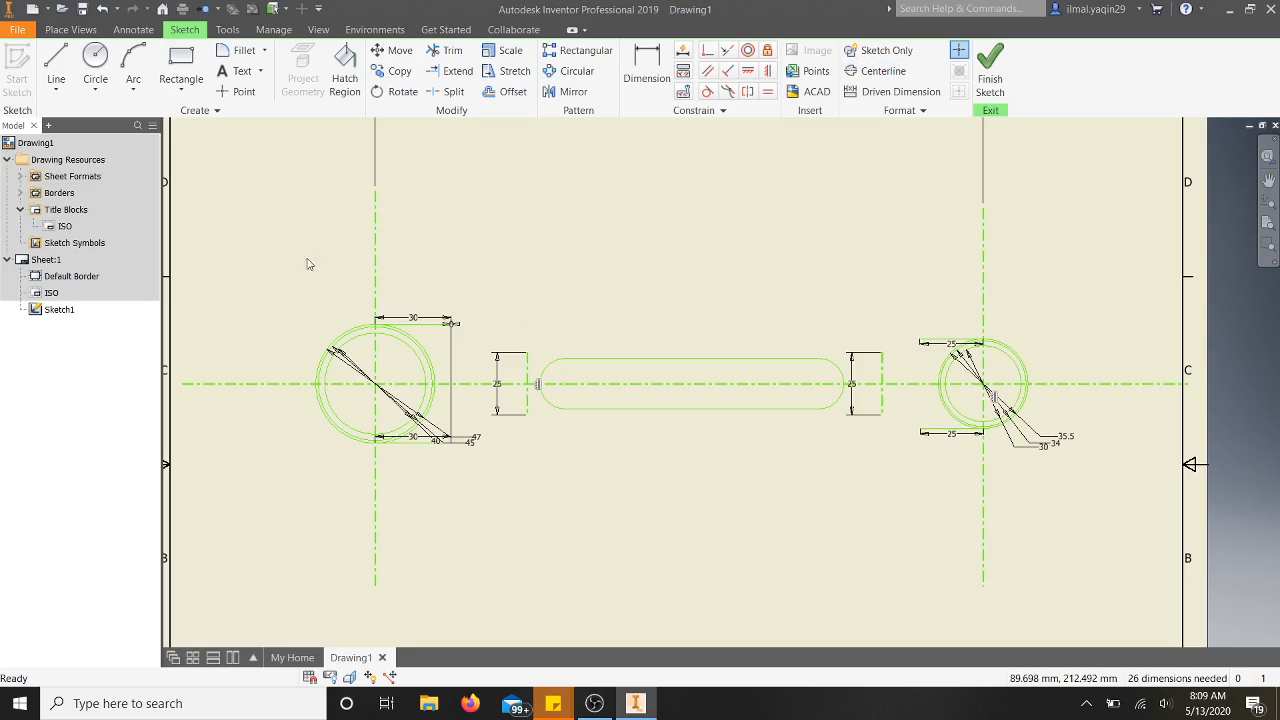
Draw two horizontal lines joining the upper and lower ends of the vertical centerlines on either side of the slot.
{"action": "key", "text": "l"}
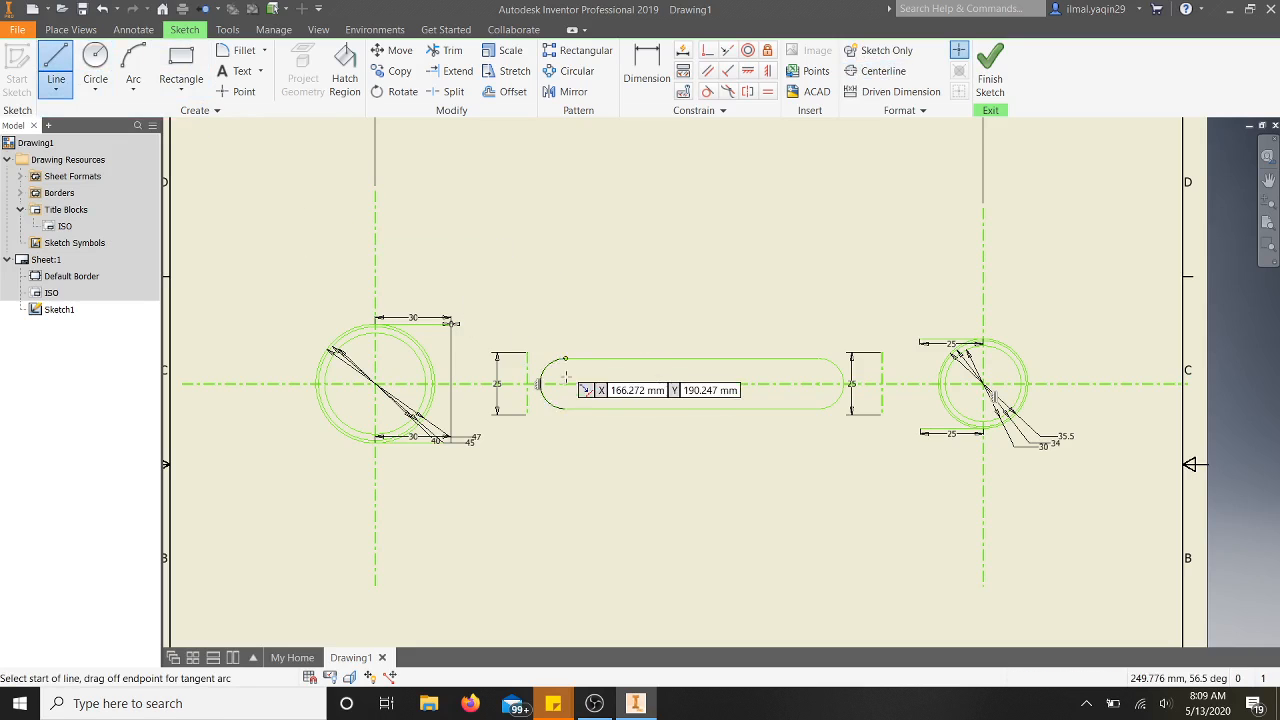
{"action": "left_click", "coordinate": [527, 352]}
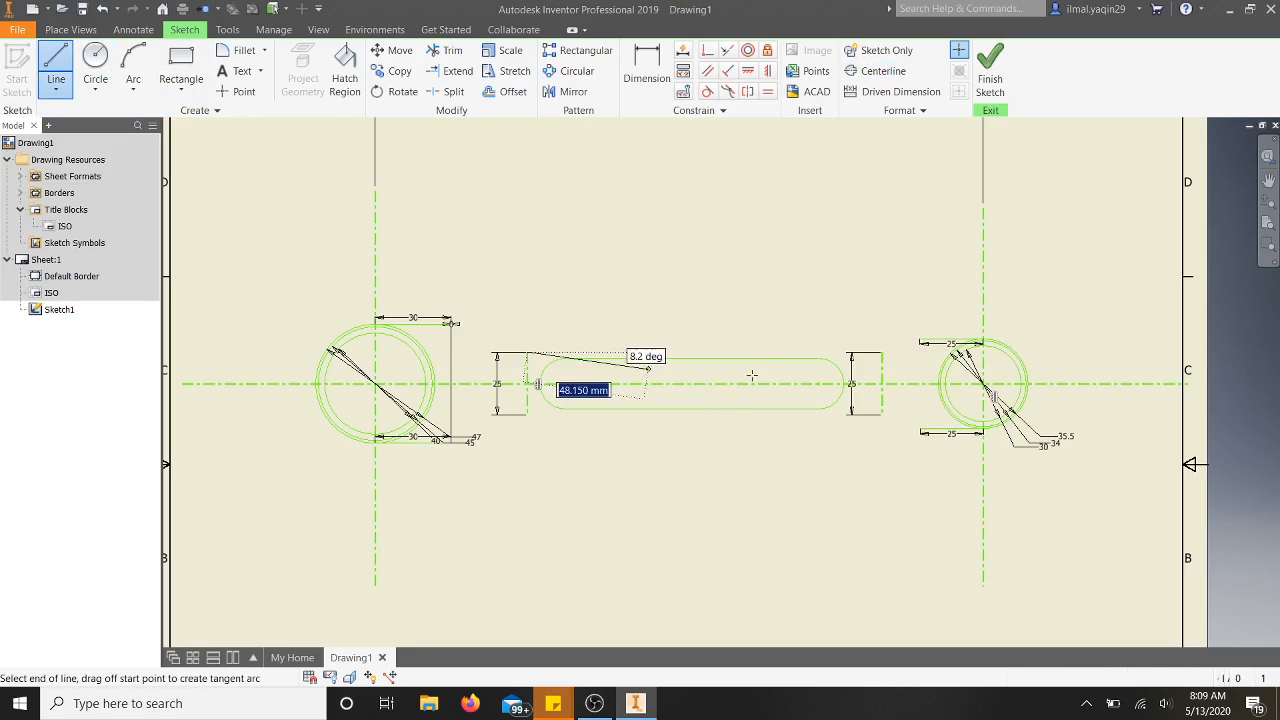
{"action": "left_click", "coordinate": [906, 381]}
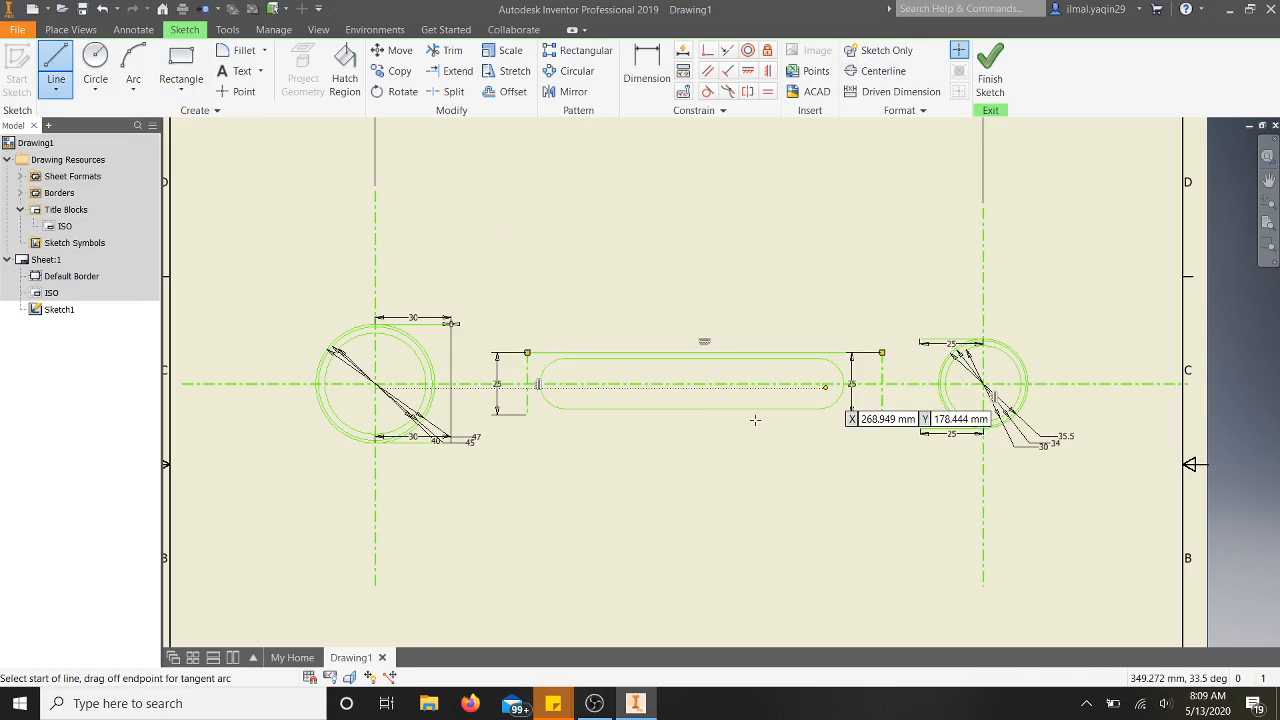
{"action": "left_click", "coordinate": [527, 413]}
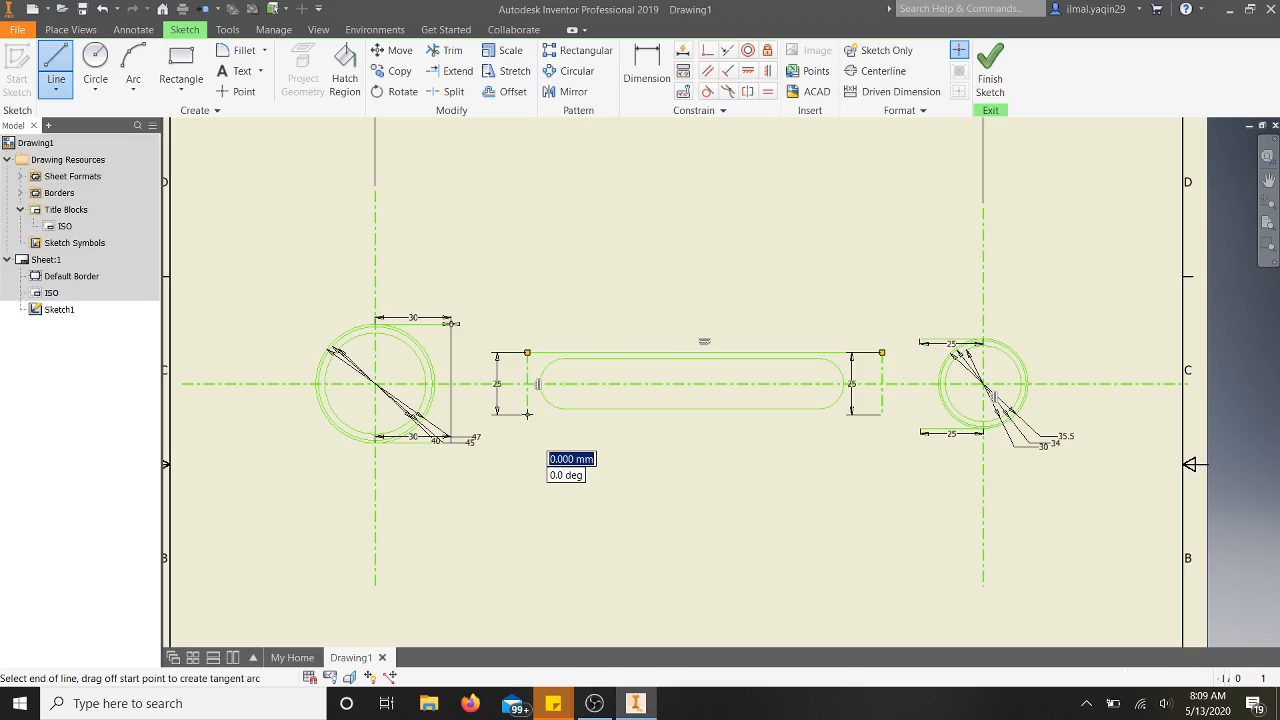
{"action": "left_click", "coordinate": [898, 432]}
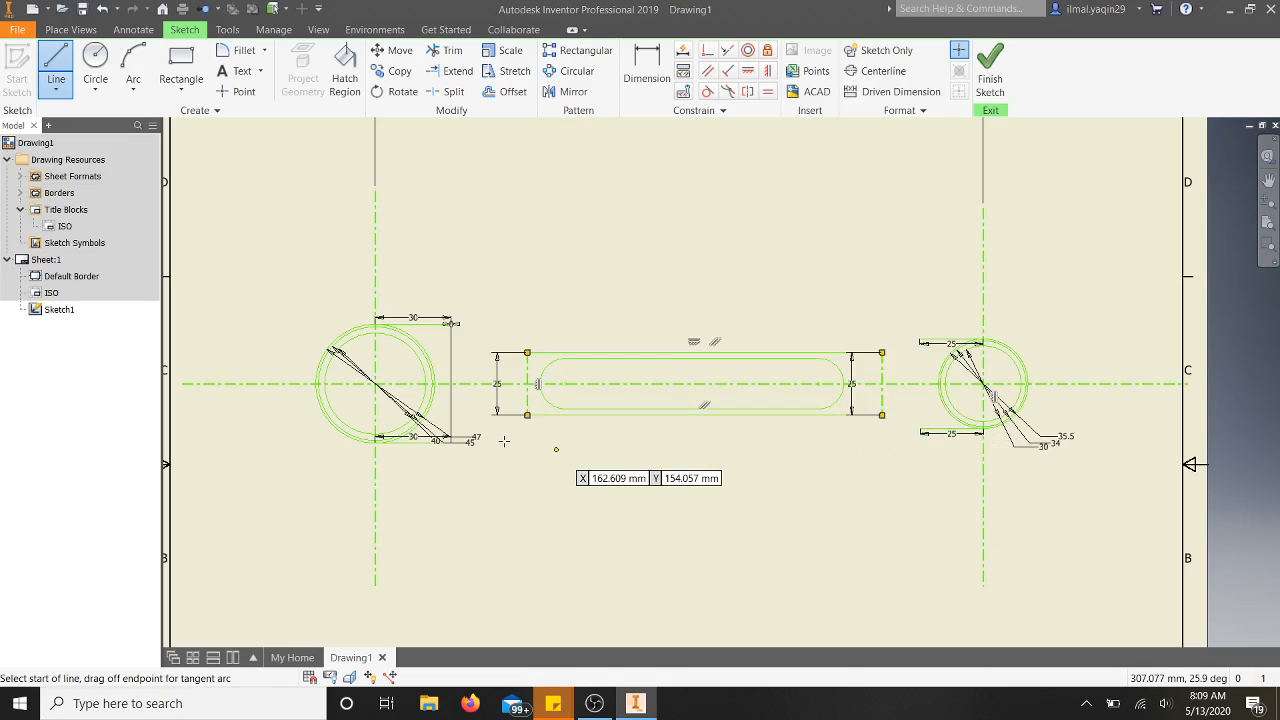
Connect the large end's outline to the shank with an upper and a lower three-point arc of 60 mm radius.
{"action": "left_click", "coordinate": [140, 68]}
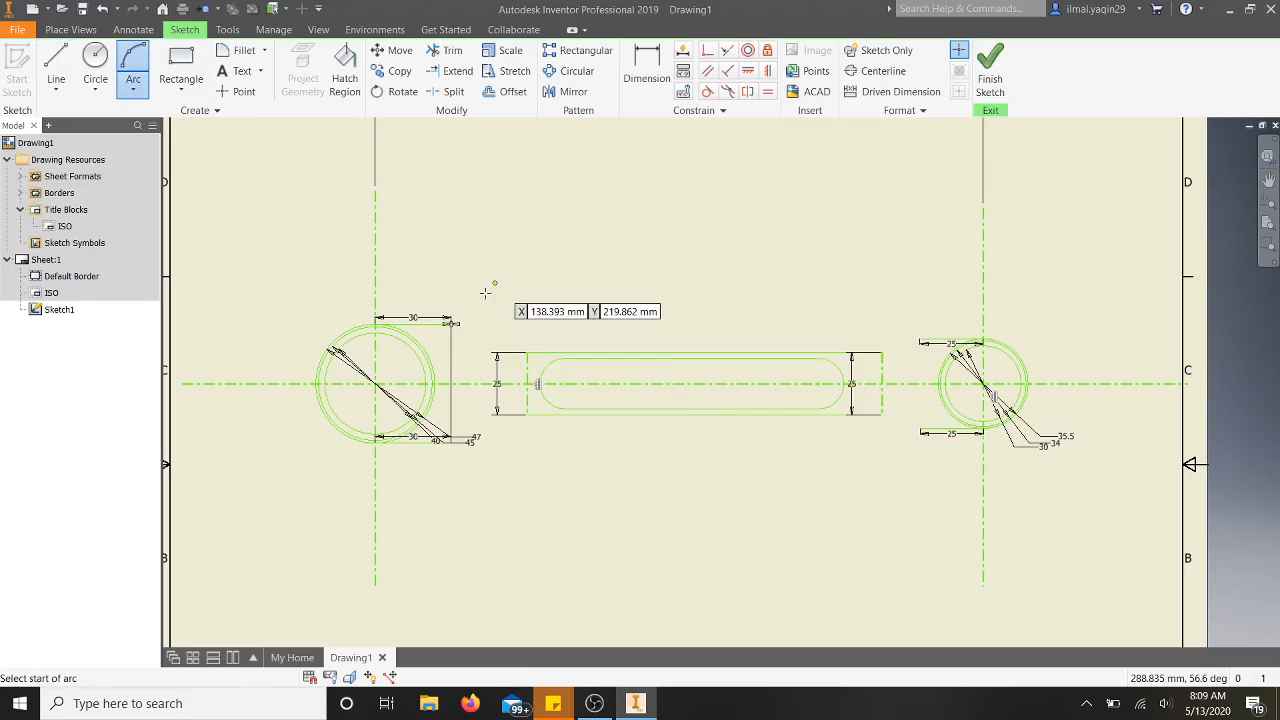
{"action": "left_click", "coordinate": [451, 323]}
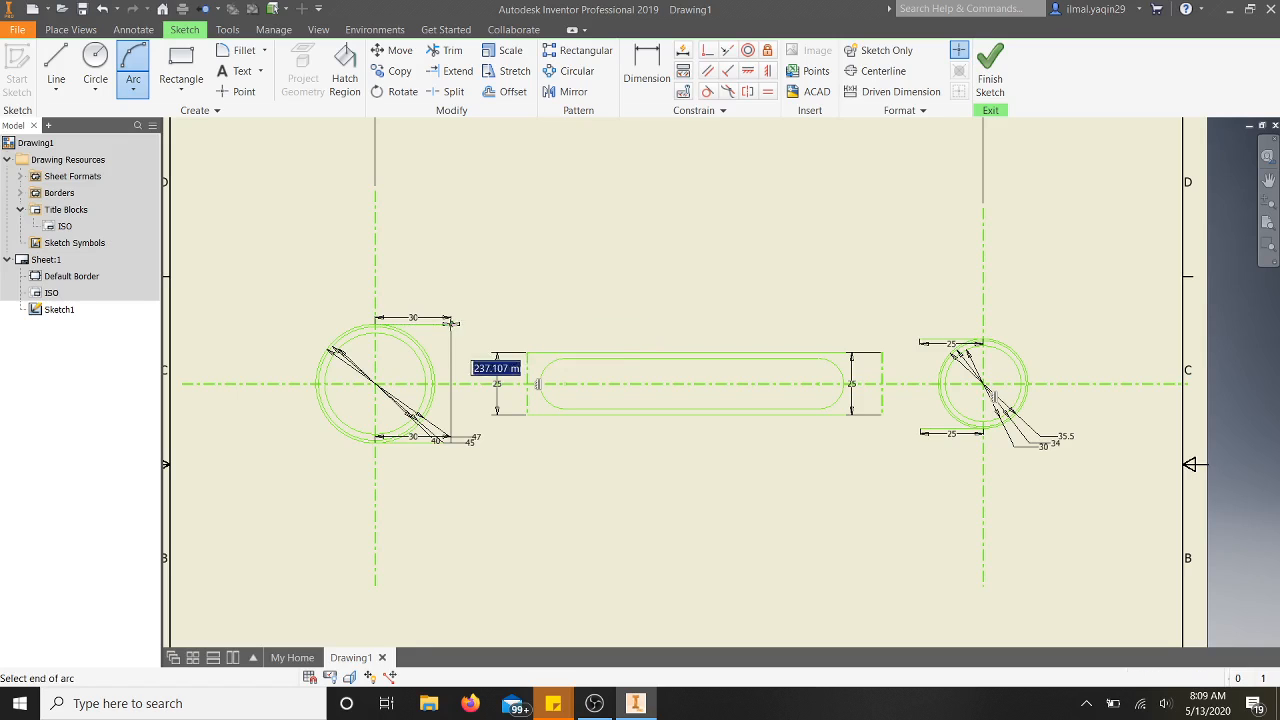
{"action": "left_click", "coordinate": [526, 352]}
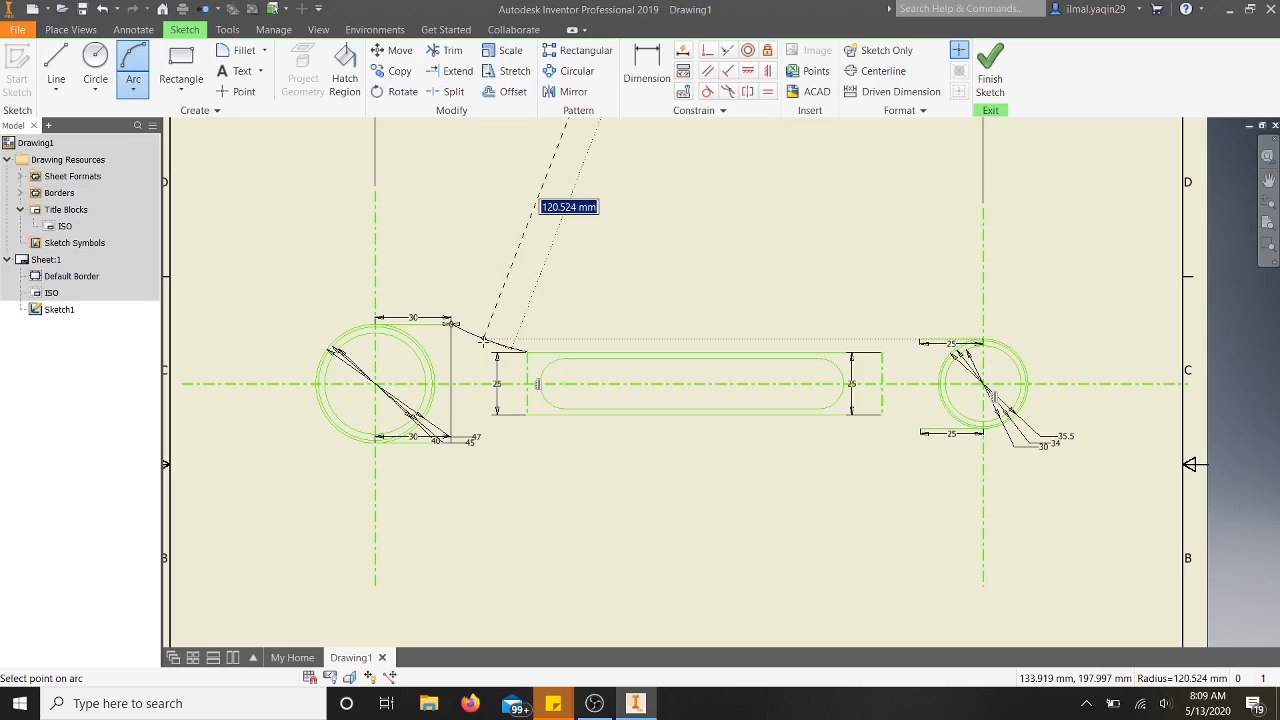
{"action": "type", "text": "60"}
{"action": "key", "text": "Return"}
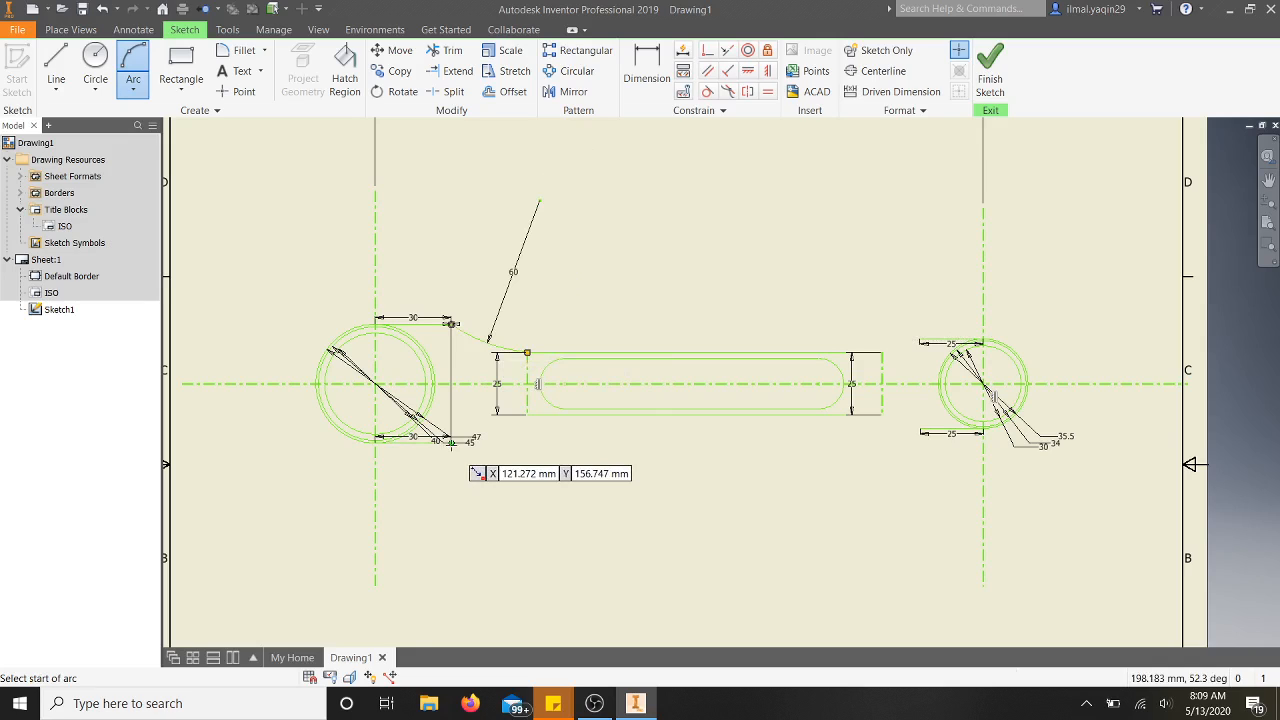
{"action": "left_click", "coordinate": [451, 441]}
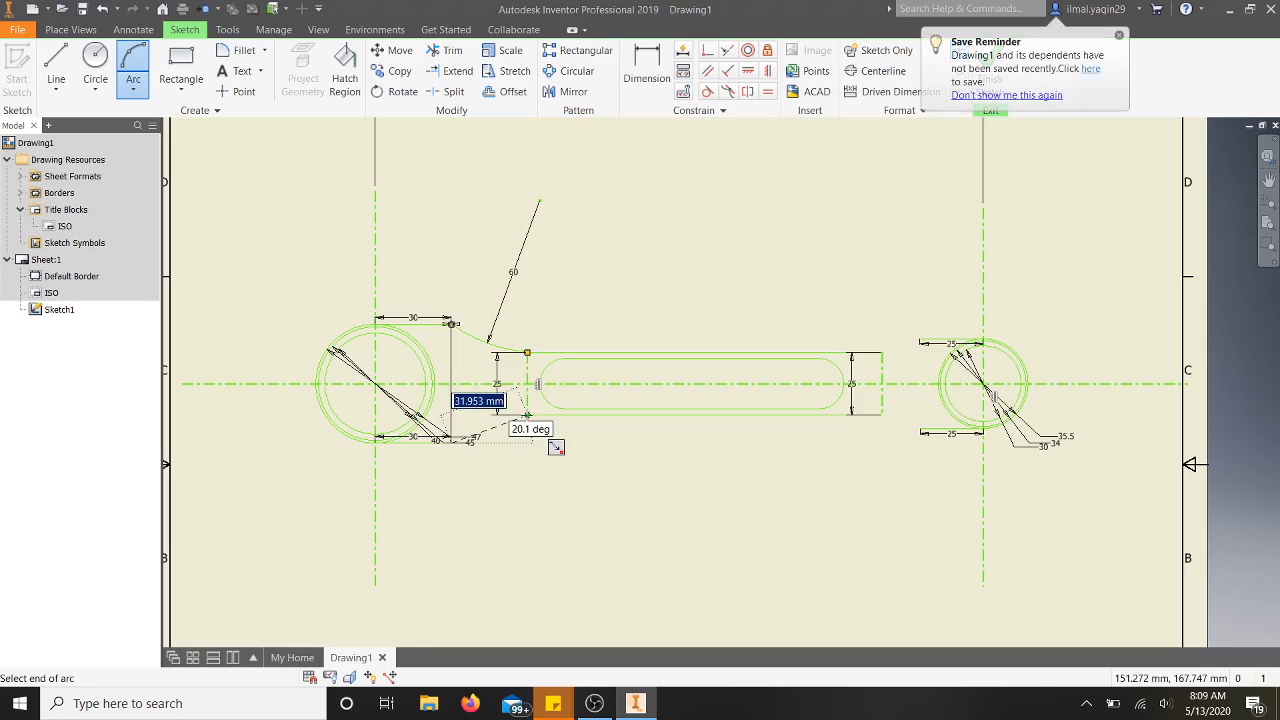
{"action": "left_click", "coordinate": [487, 418]}
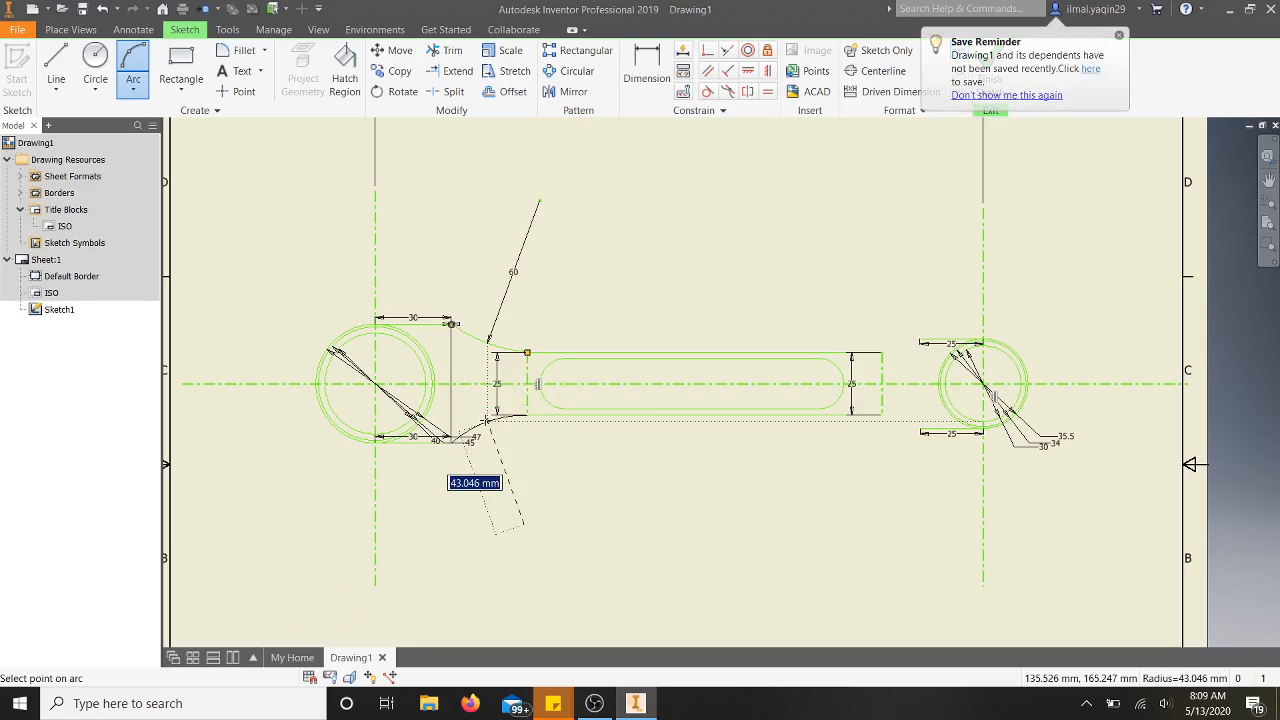
{"action": "type", "text": "60"}
{"action": "key", "text": "Return"}
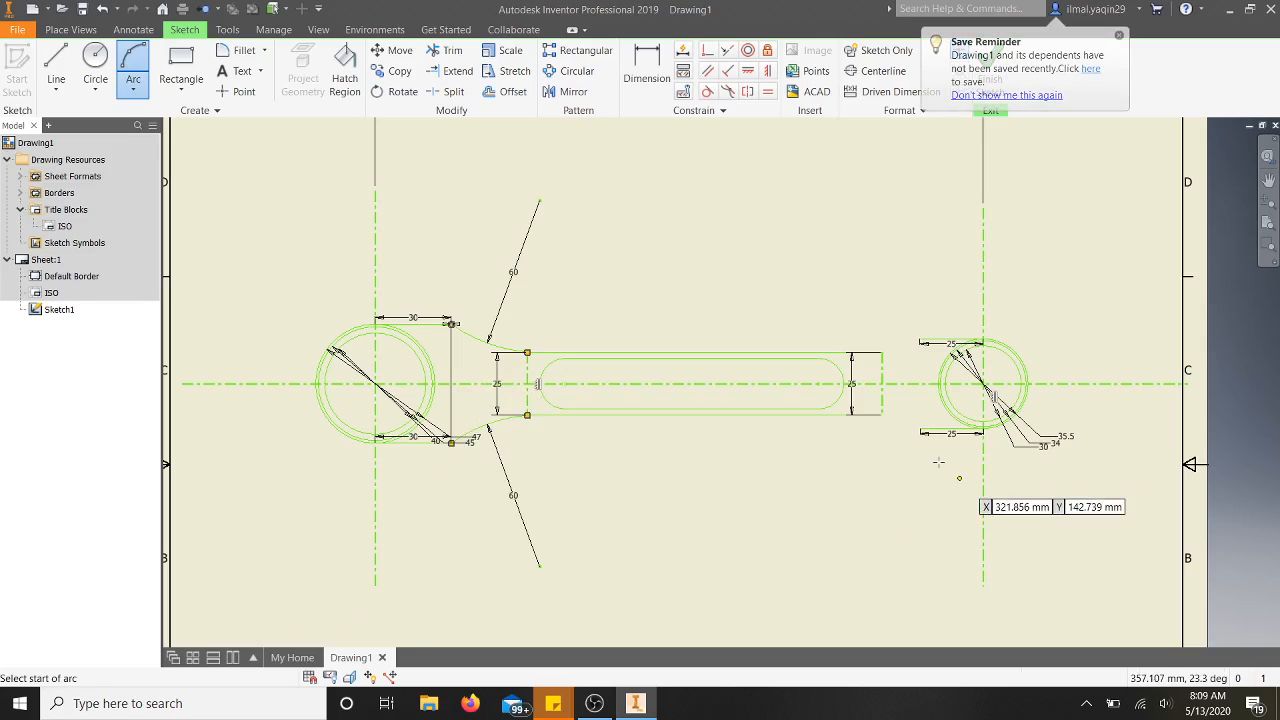
Connect the shank to the small end's outline with an upper and a lower three-point arc of 80 mm radius.
{"action": "left_click", "coordinate": [881, 352]}
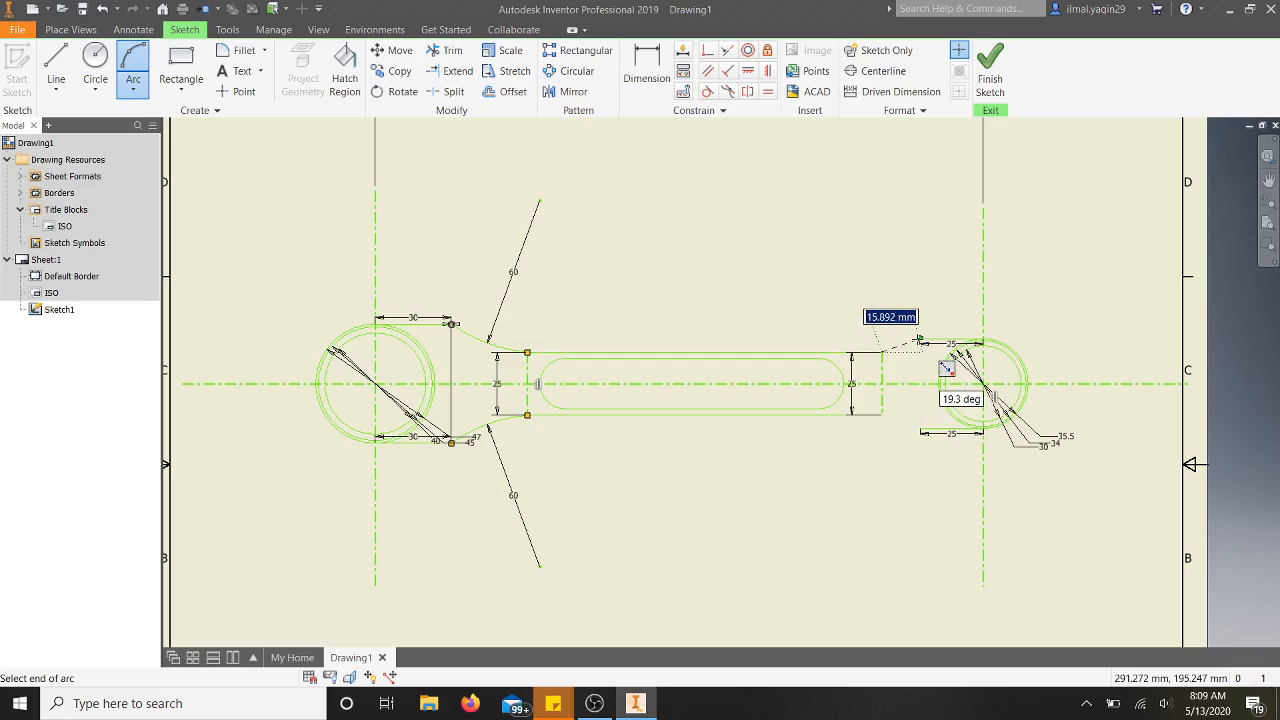
{"action": "left_click", "coordinate": [920, 338]}
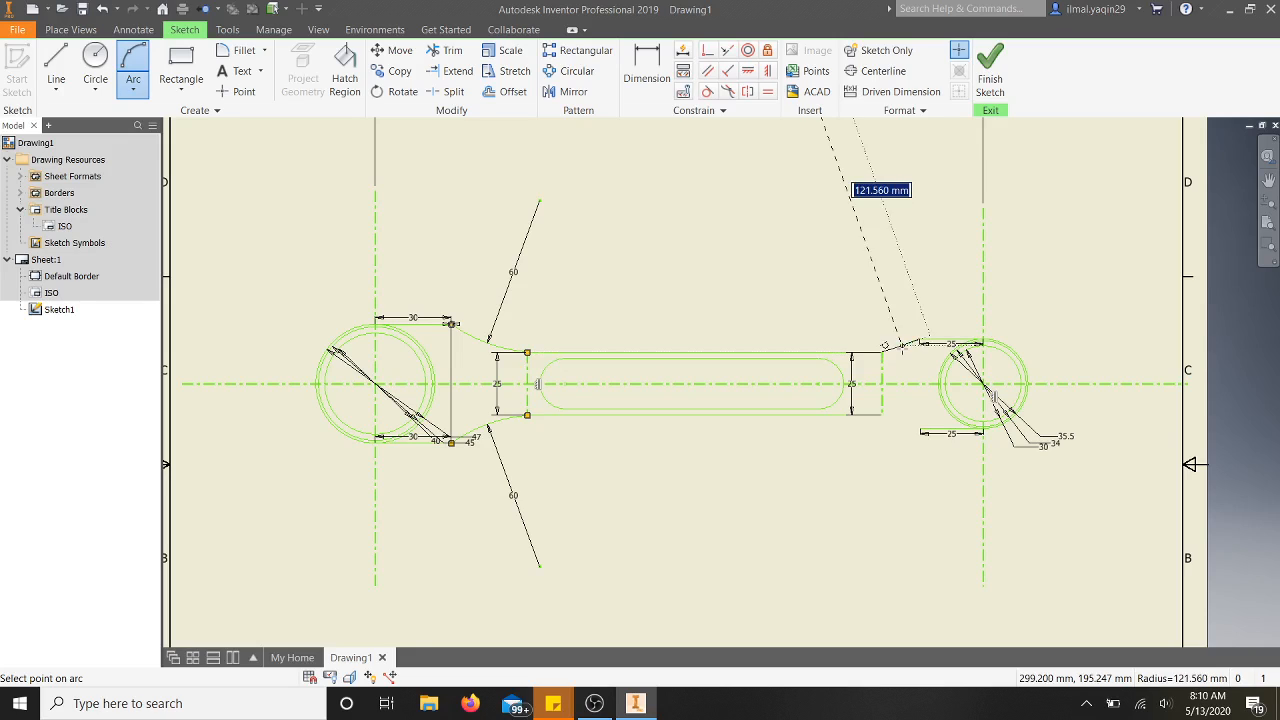
{"action": "type", "text": "8"}
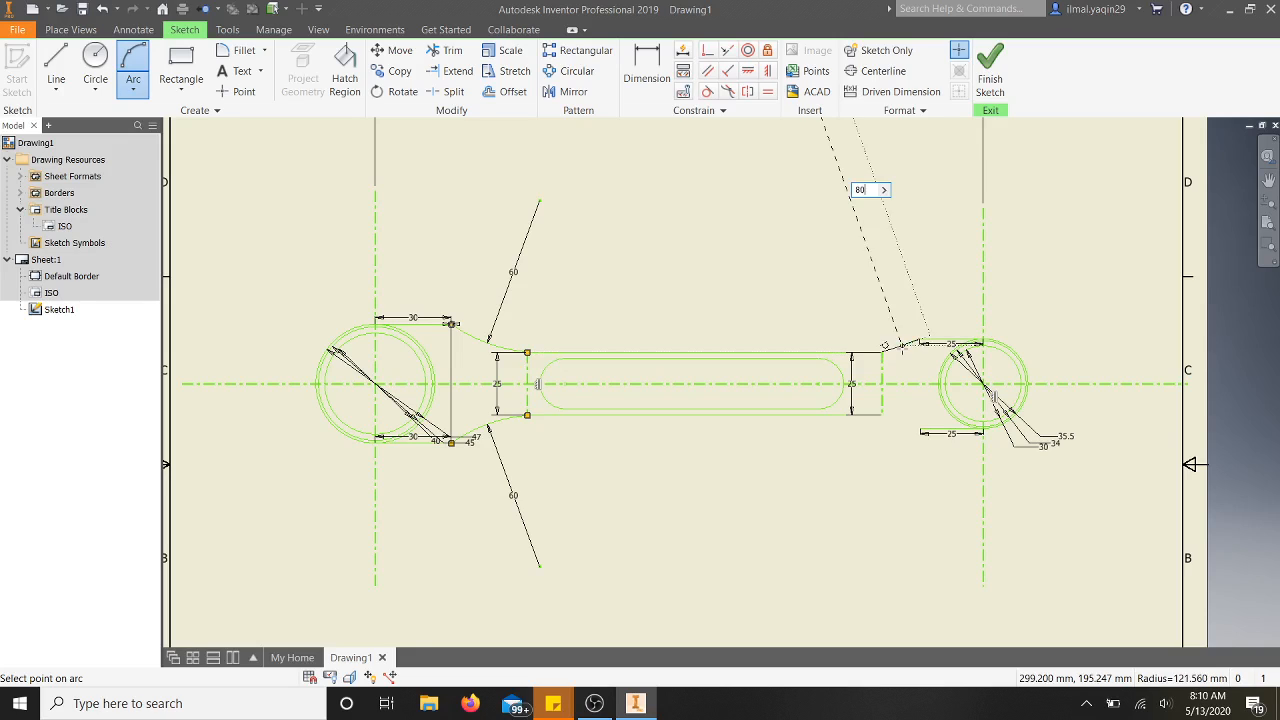
{"action": "type", "text": "0"}
{"action": "key", "text": "Return"}
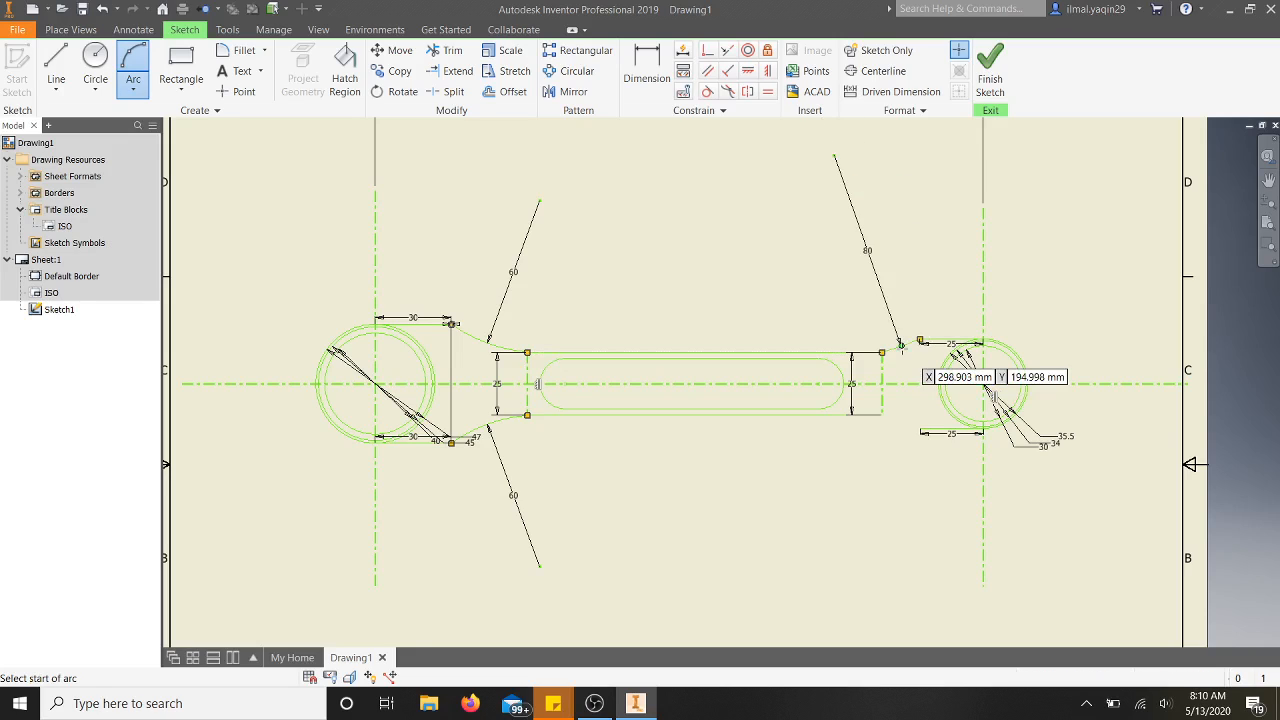
{"action": "left_click", "coordinate": [881, 414]}
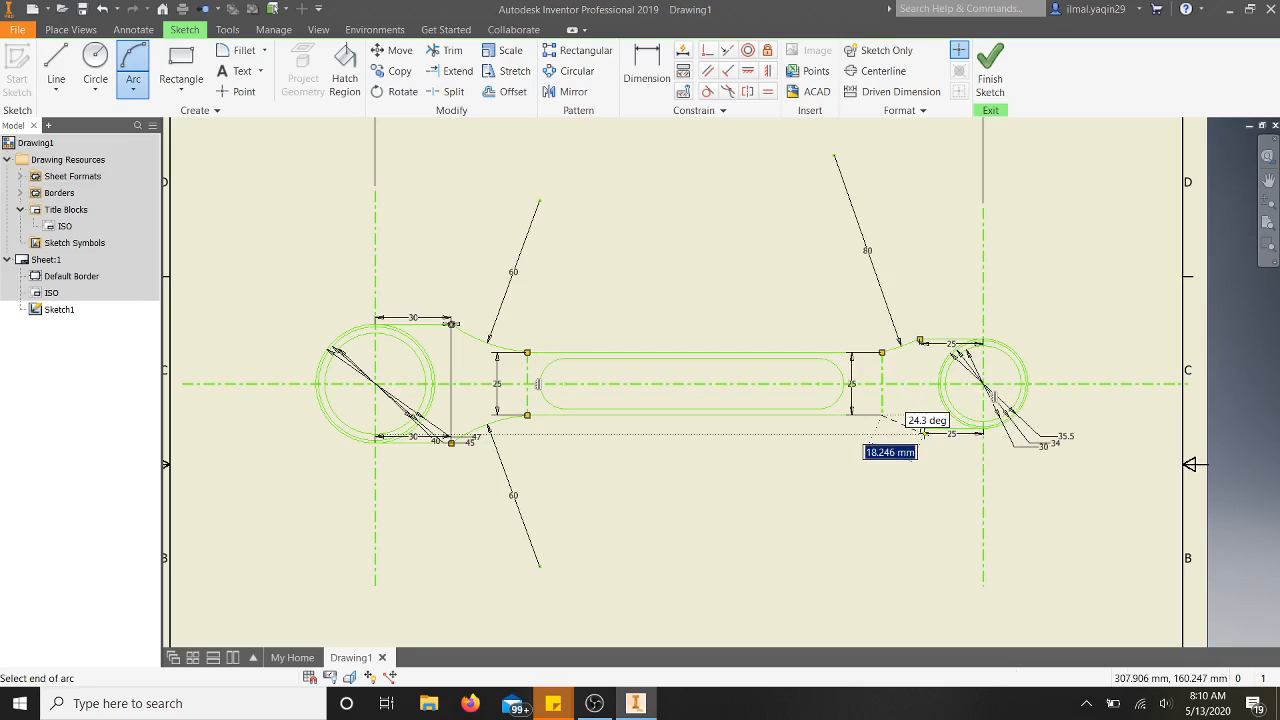
{"action": "left_click", "coordinate": [919, 428]}
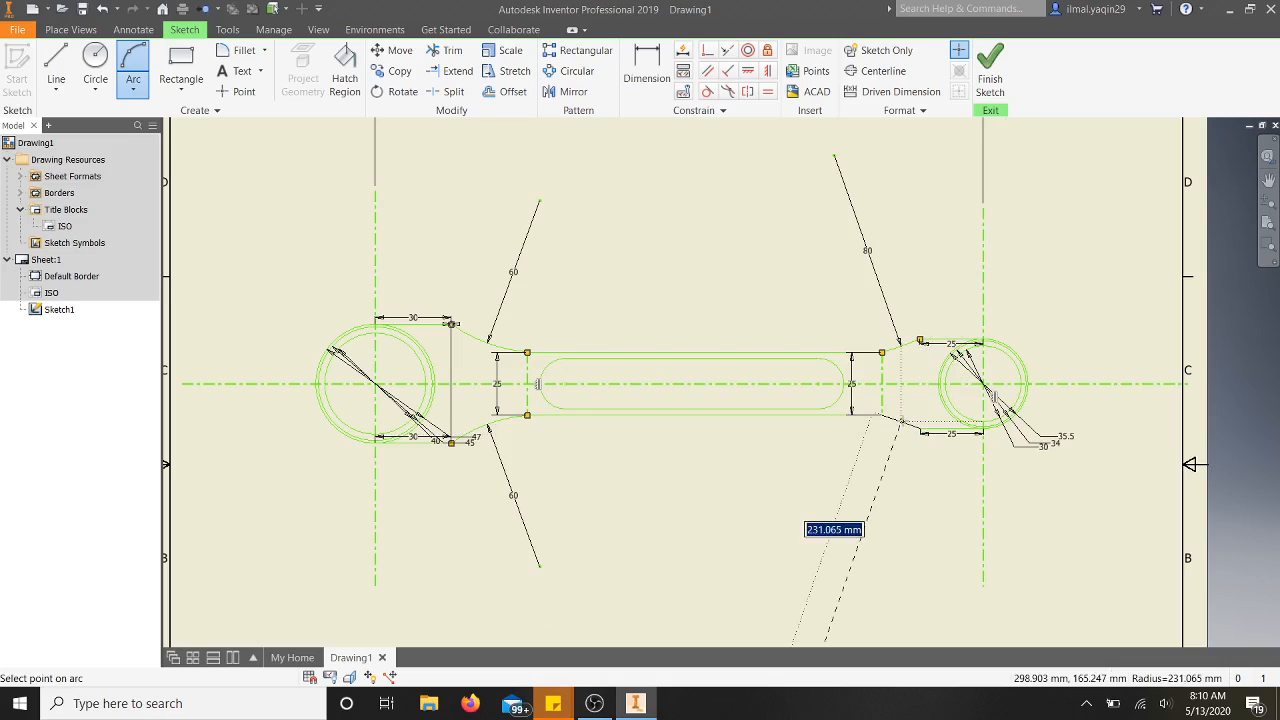
{"action": "type", "text": "80"}
{"action": "key", "text": "Return"}
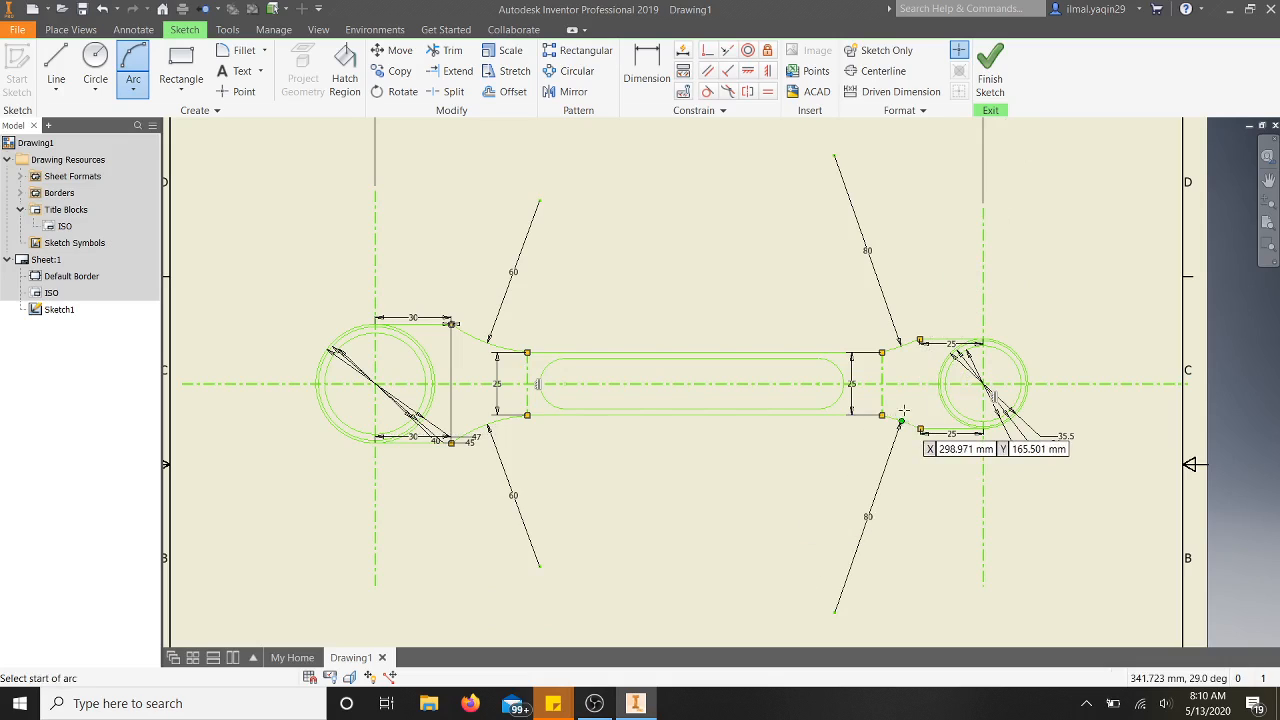
{"action": "key", "text": "Escape"}
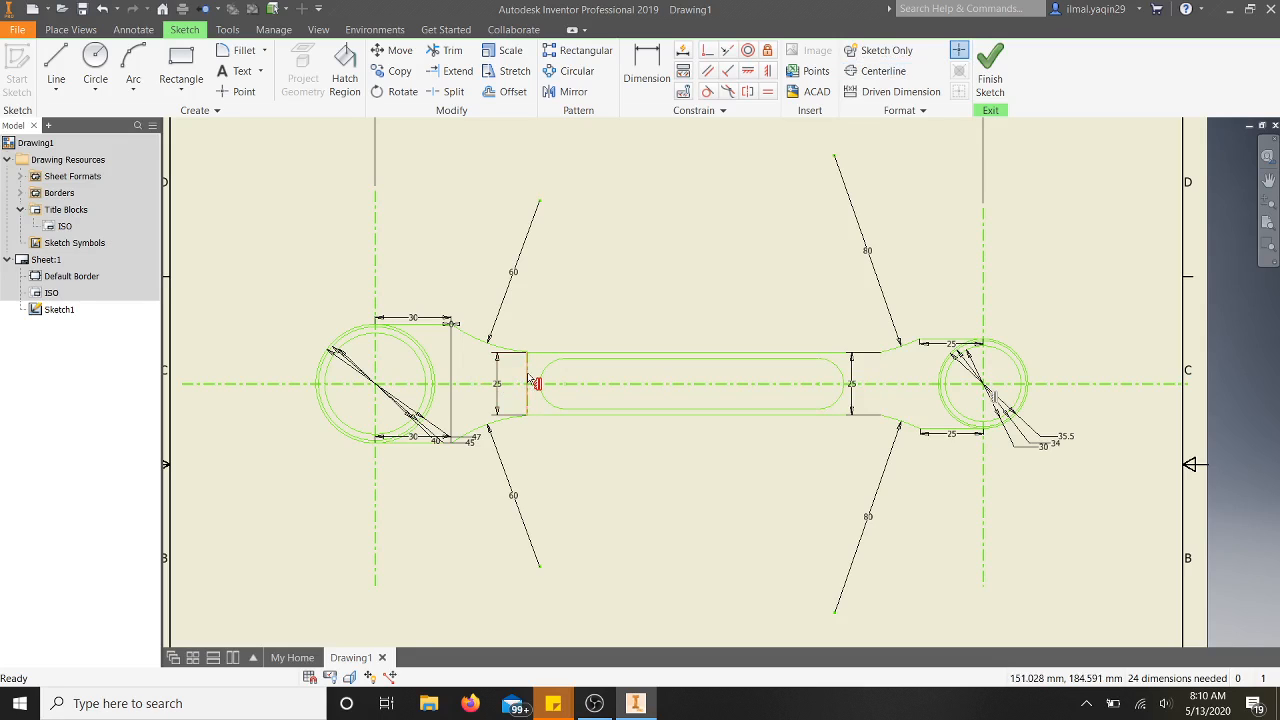
Delete the vertical centerlines at both ends of the shank.
{"action": "key", "text": "Delete"}
{"action": "scroll", "coordinate": [612, 286], "scroll_direction": "down", "scroll_amount": 4}
{"action": "scroll", "coordinate": [594, 246], "scroll_direction": "up", "scroll_amount": 2}
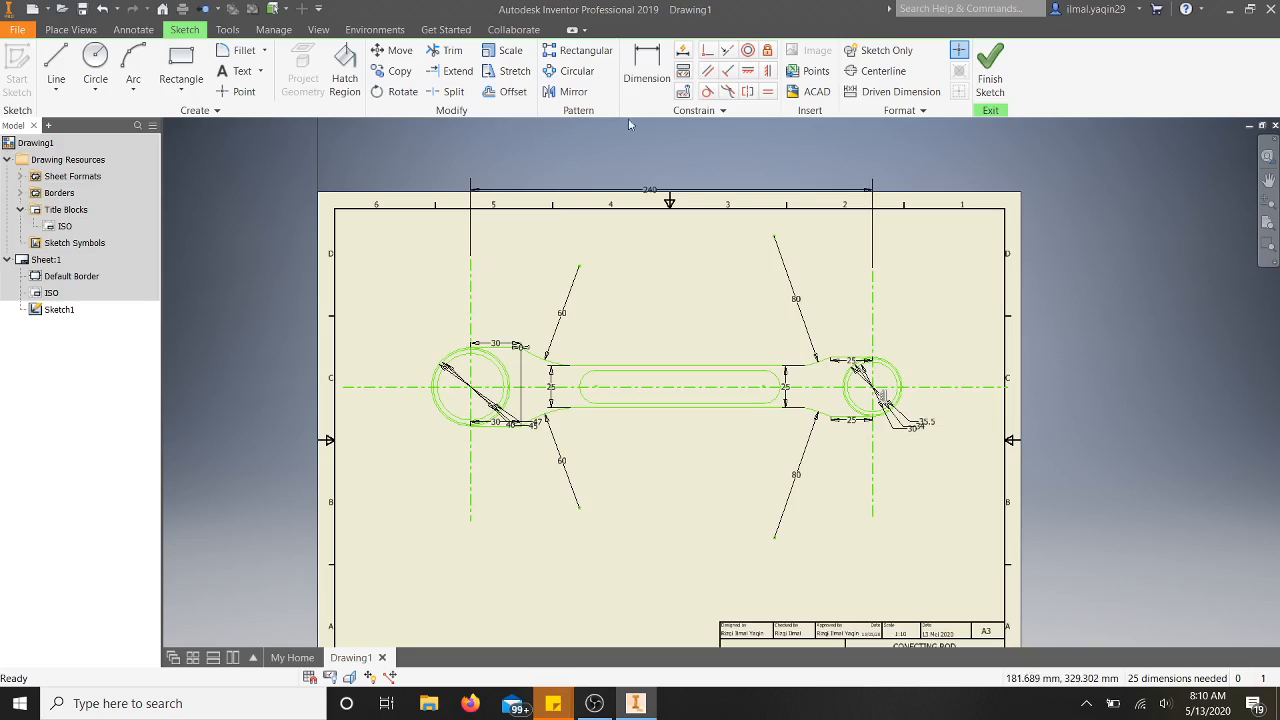
Dimension the radius of the slot's rounded end near the large ring and the length of the slot's straight edge.
{"action": "left_click", "coordinate": [647, 68]}
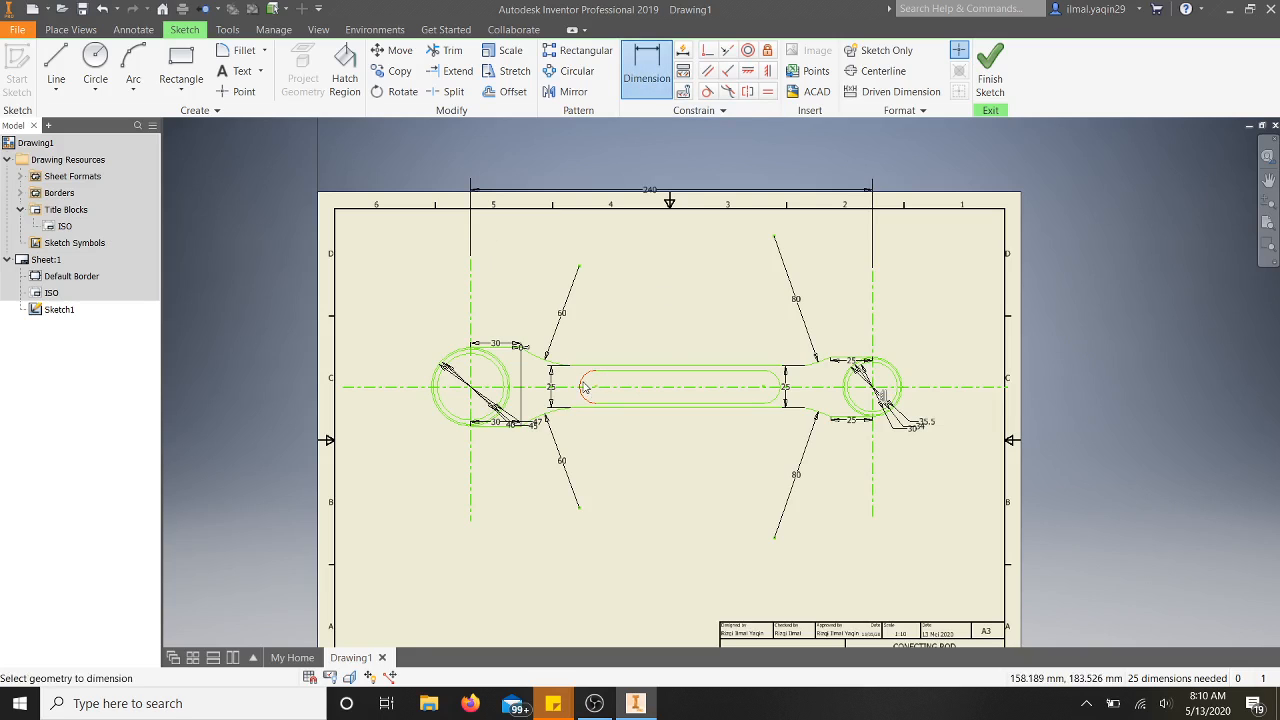
{"action": "left_click", "coordinate": [585, 388]}
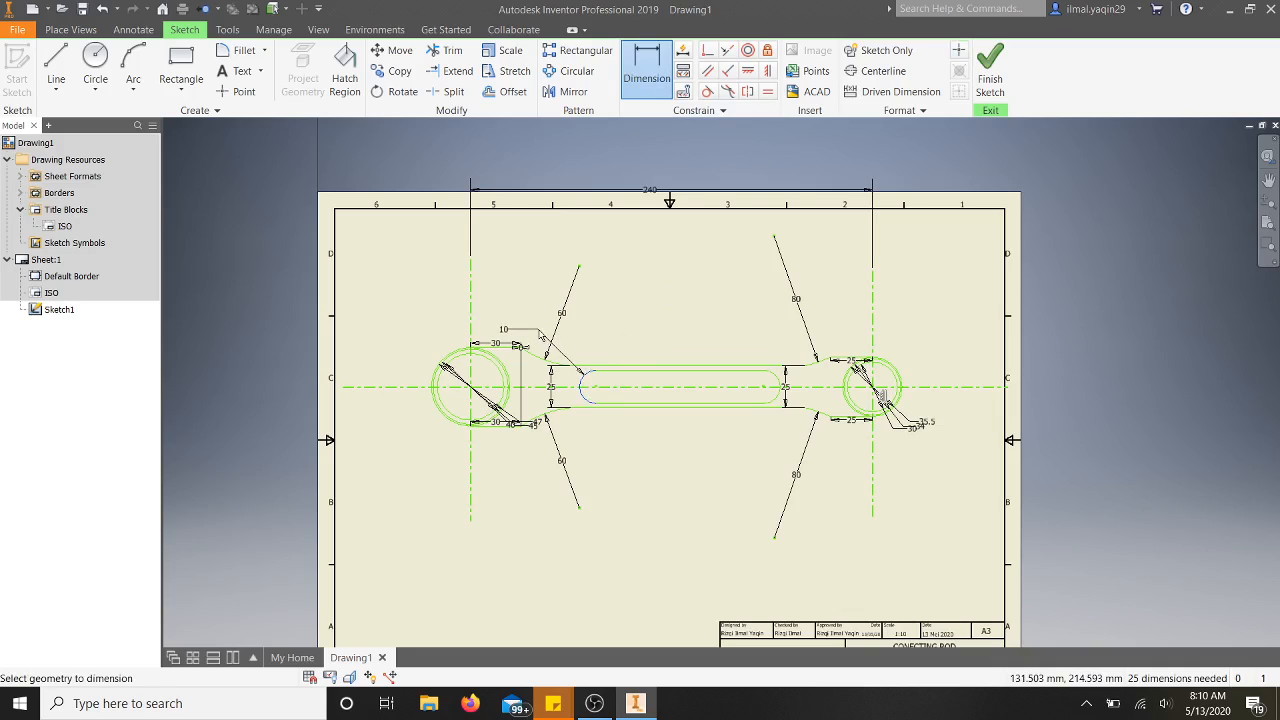
{"action": "left_click", "coordinate": [541, 335]}
{"action": "key", "text": "Return"}
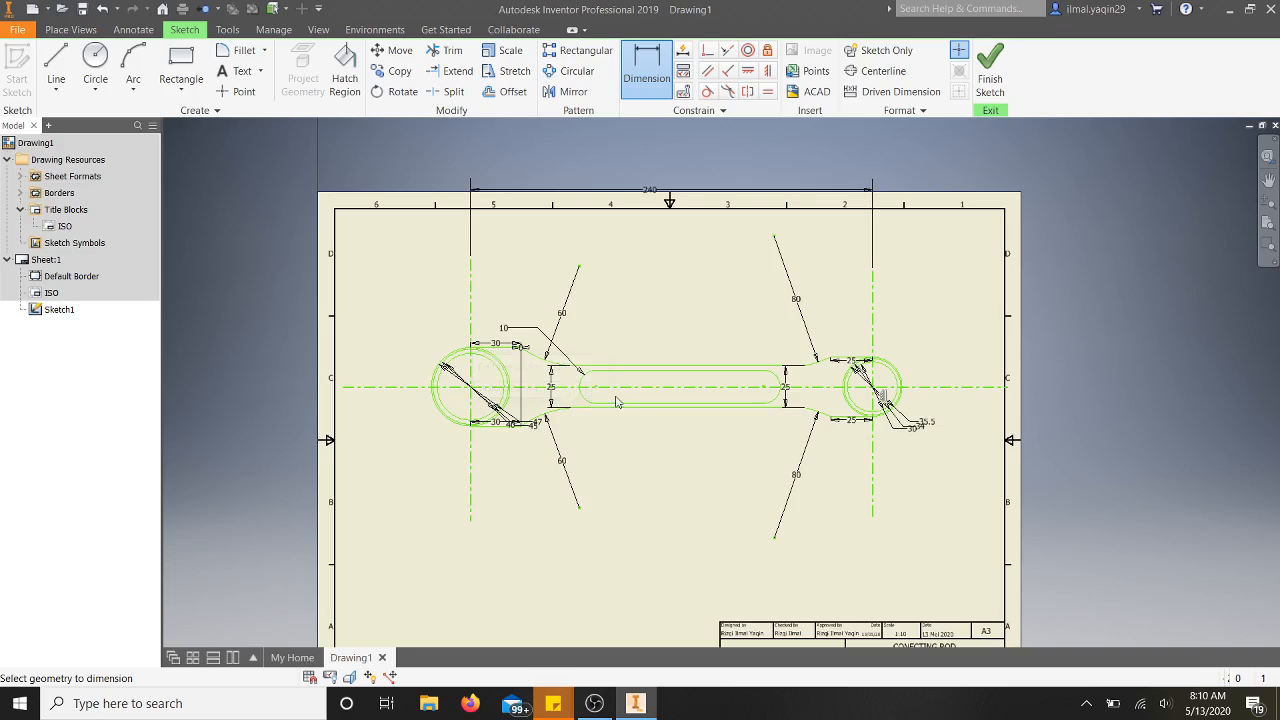
{"action": "left_click", "coordinate": [693, 379]}
{"action": "left_click", "coordinate": [680, 310]}
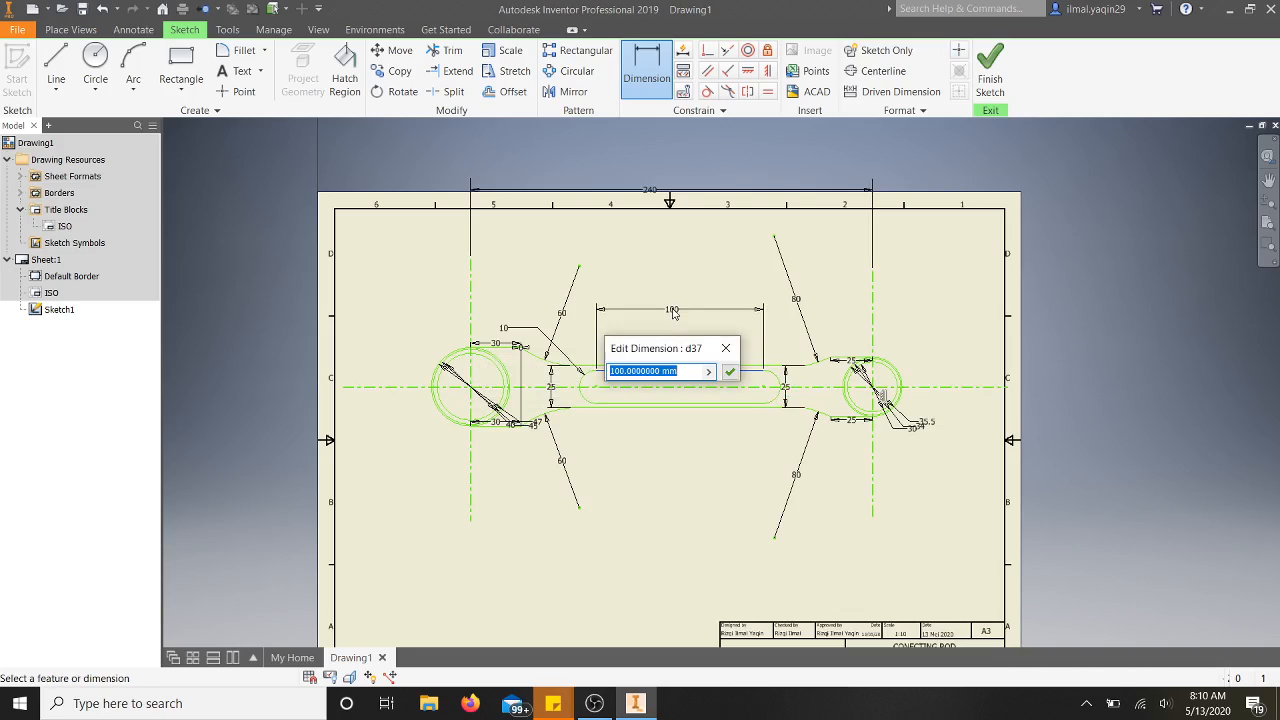
{"action": "left_click", "coordinate": [730, 371]}
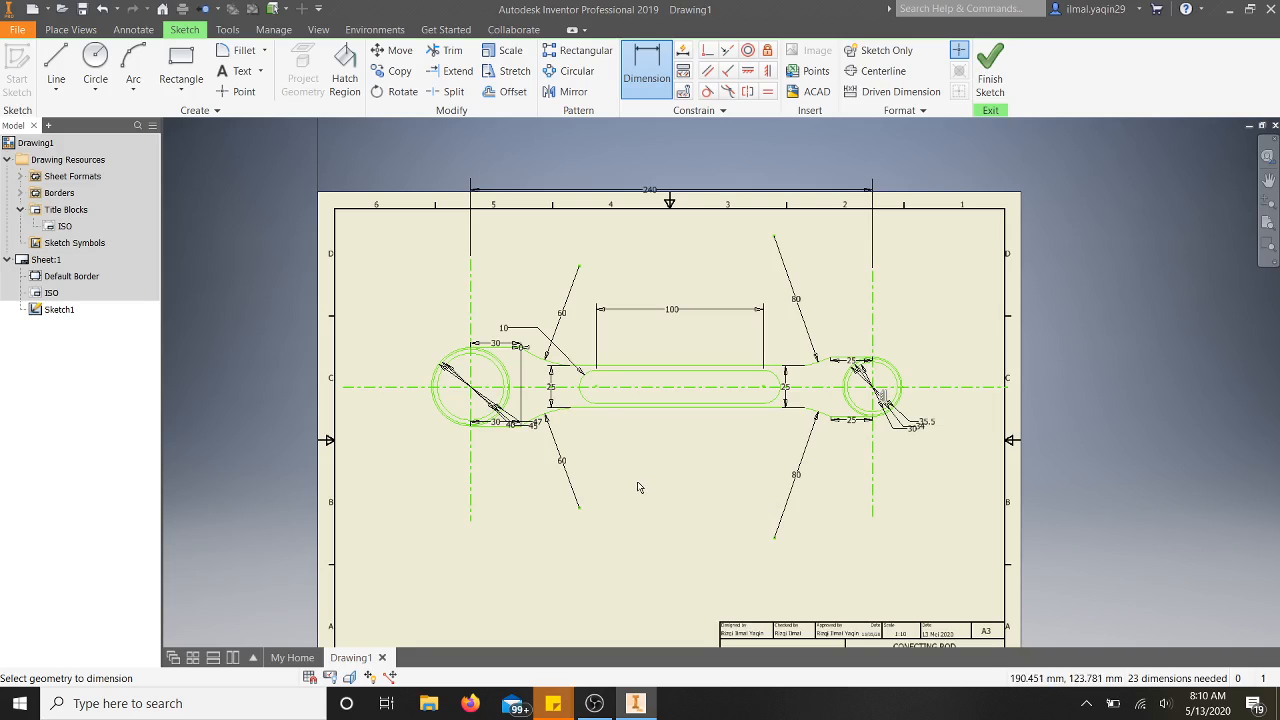
{"action": "scroll", "coordinate": [638, 487], "scroll_direction": "up", "scroll_amount": 3}
{"action": "scroll", "coordinate": [638, 487], "scroll_direction": "down", "scroll_amount": 2}
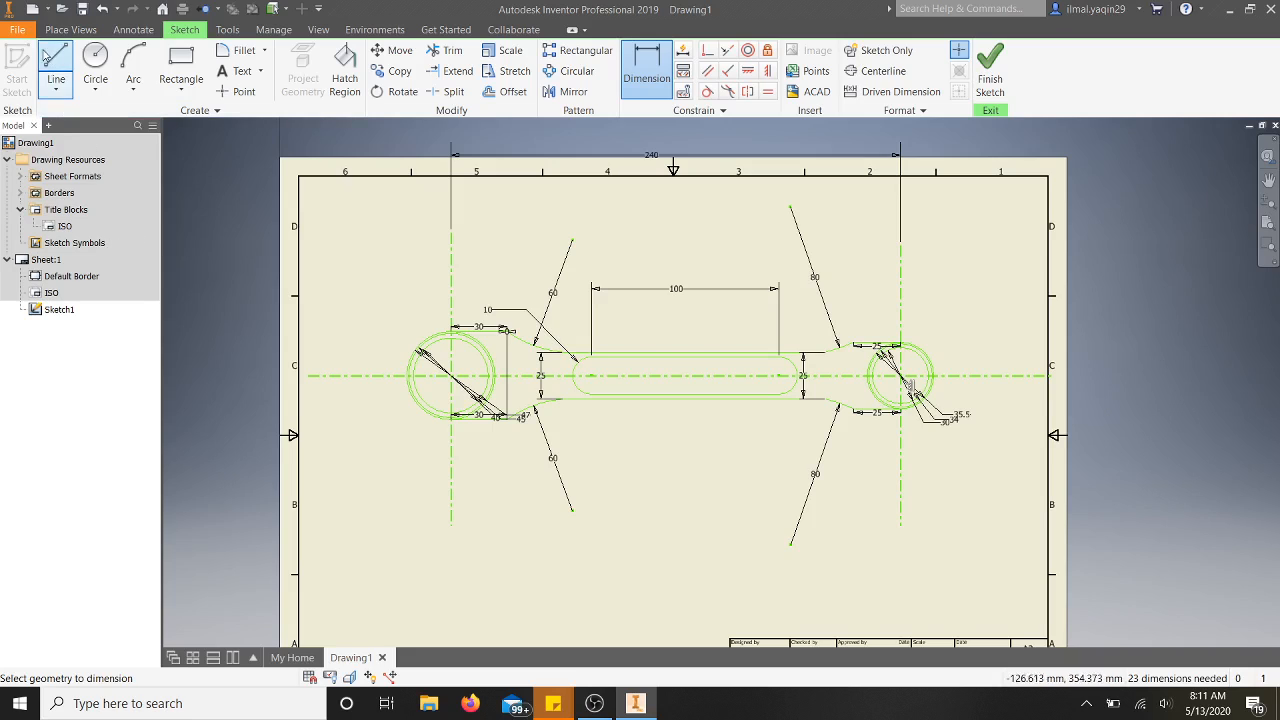
Export the drawing as a PDF named "Conecting rod" in the Documents folder, closing the sketch to allow saving.
{"action": "left_click", "coordinate": [17, 29]}
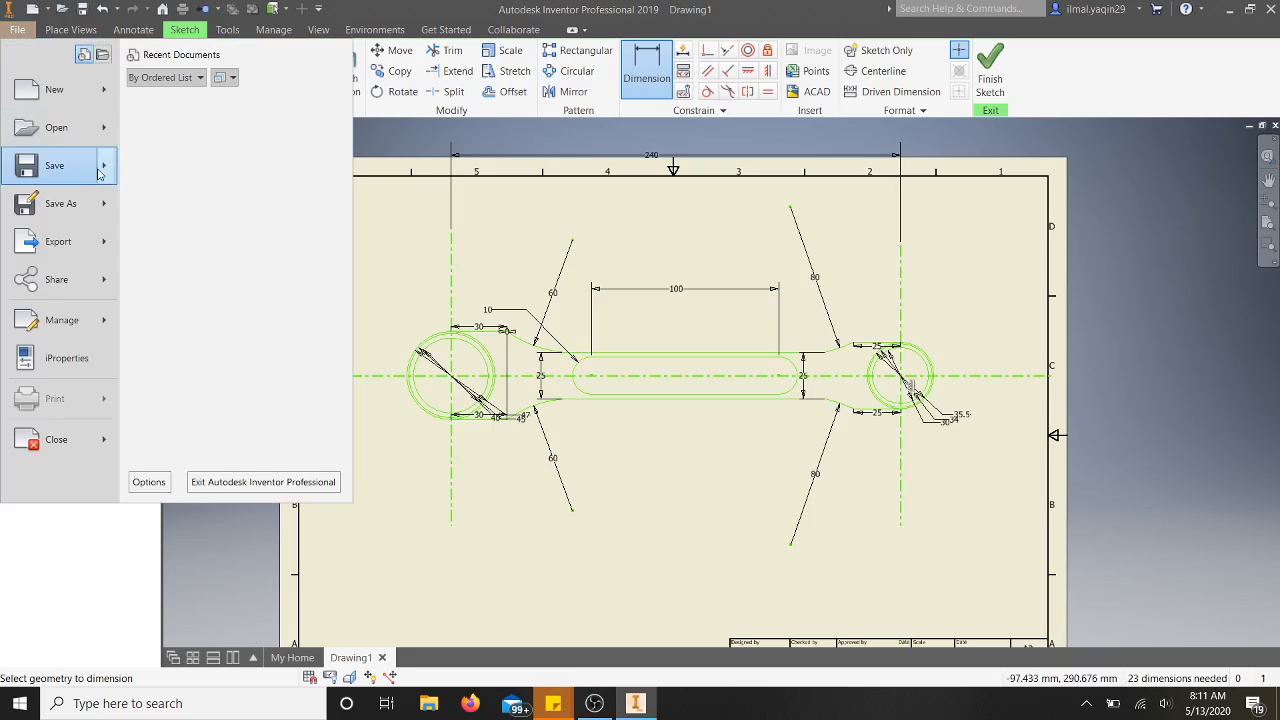
{"action": "mouse_move", "coordinate": [98, 173]}
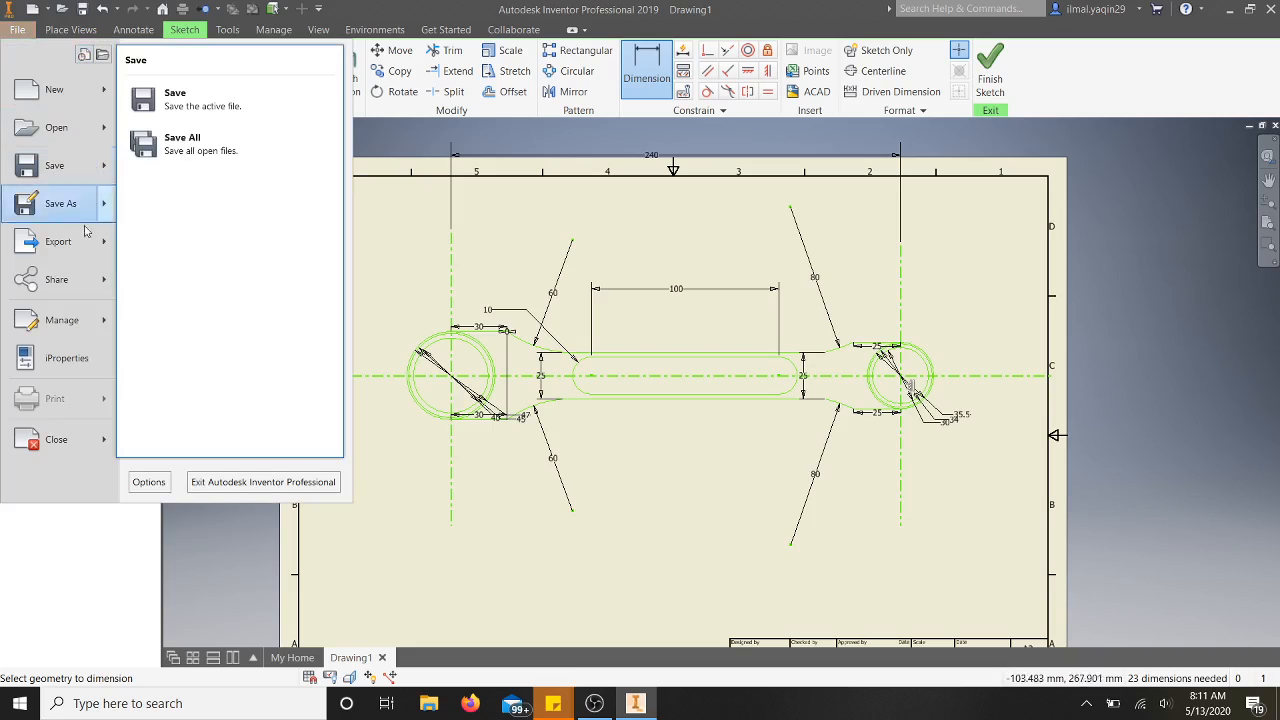
{"action": "mouse_move", "coordinate": [98, 241]}
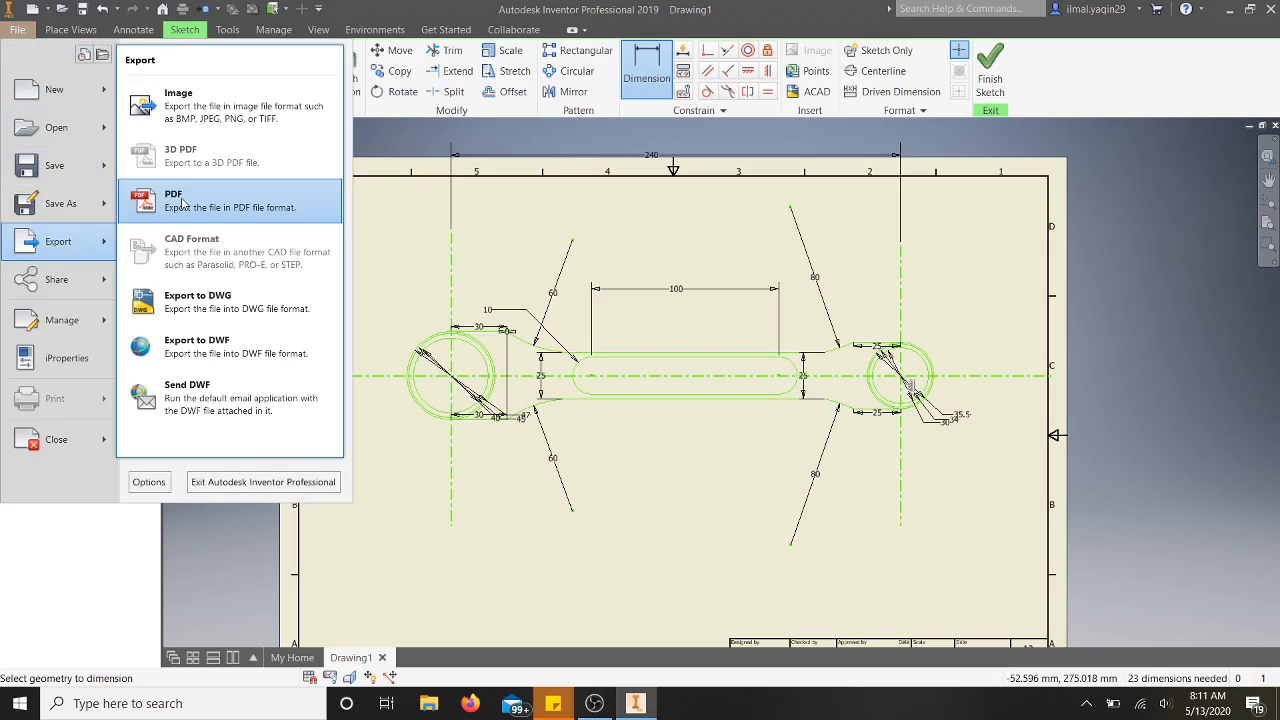
{"action": "left_click", "coordinate": [183, 203]}
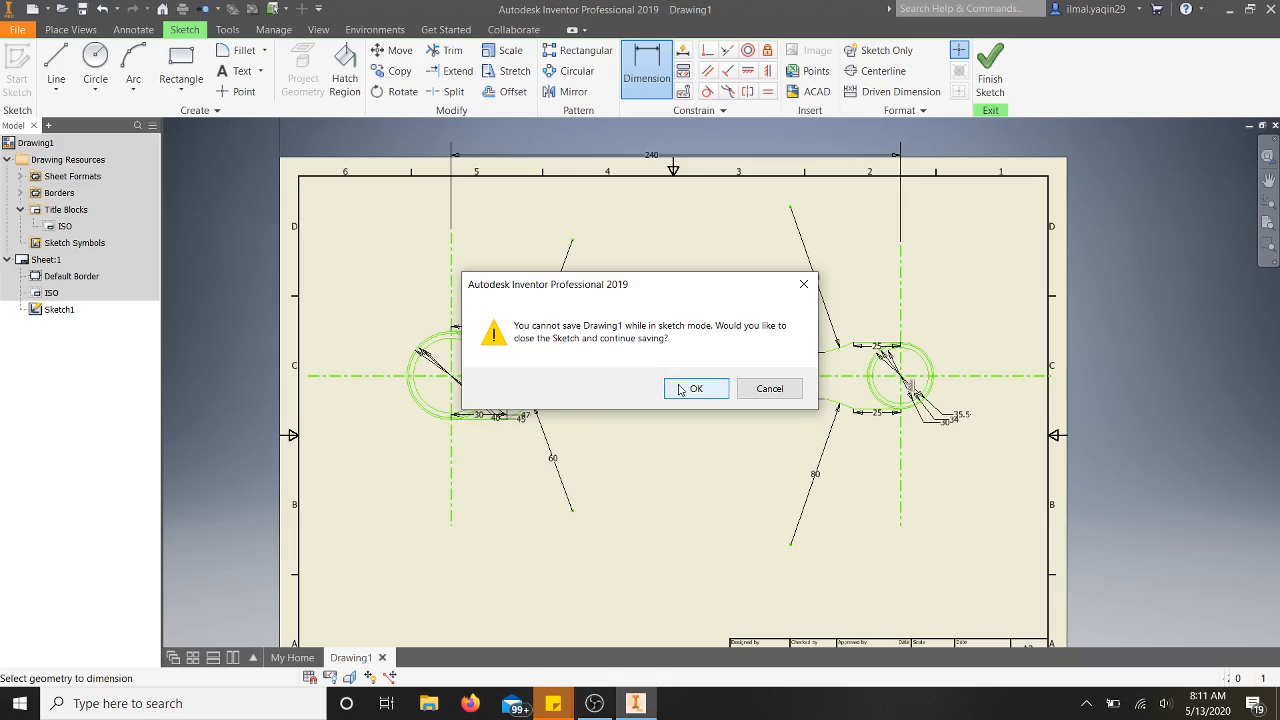
{"action": "left_click", "coordinate": [692, 389]}
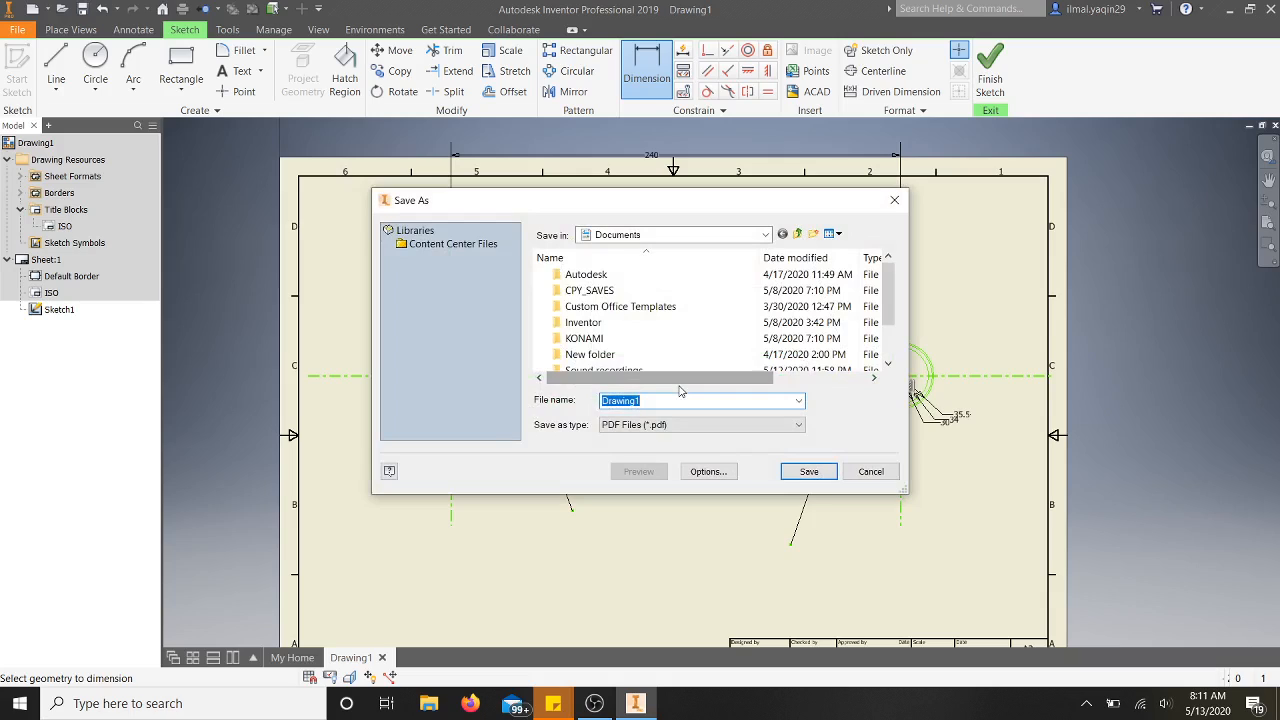
{"action": "type", "text": "Conecting rod"}
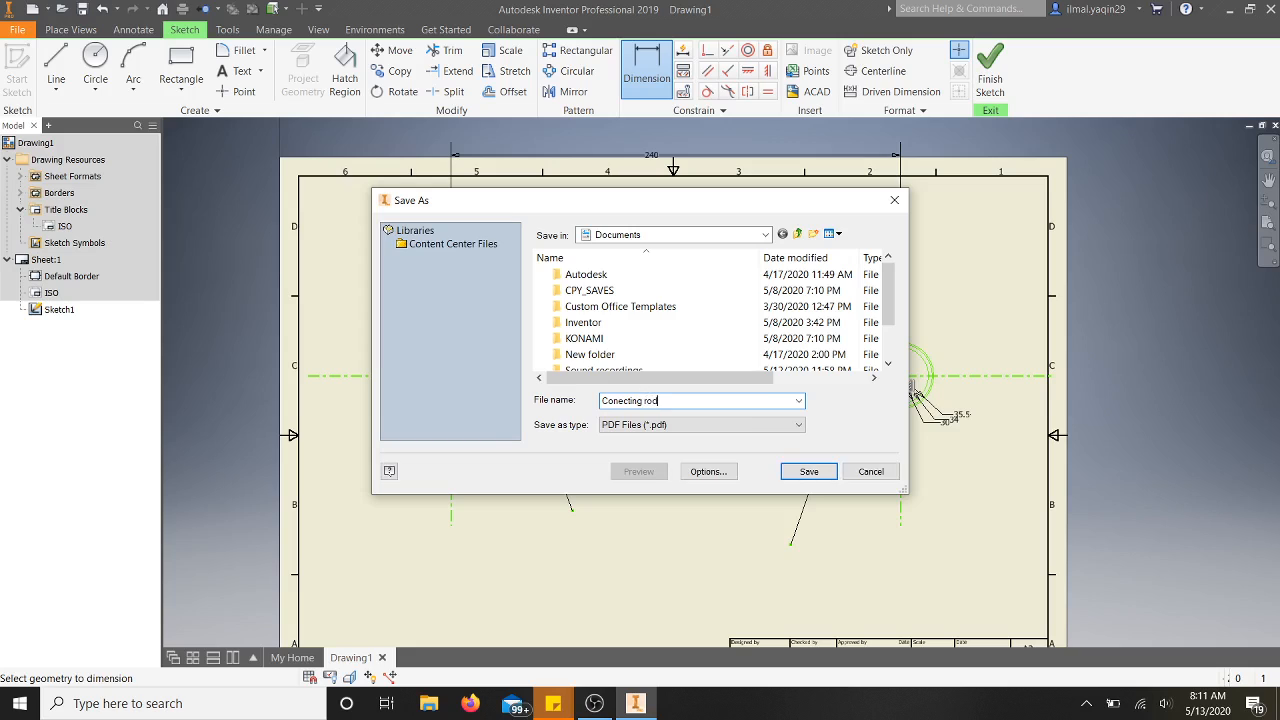
{"action": "left_click", "coordinate": [700, 234]}
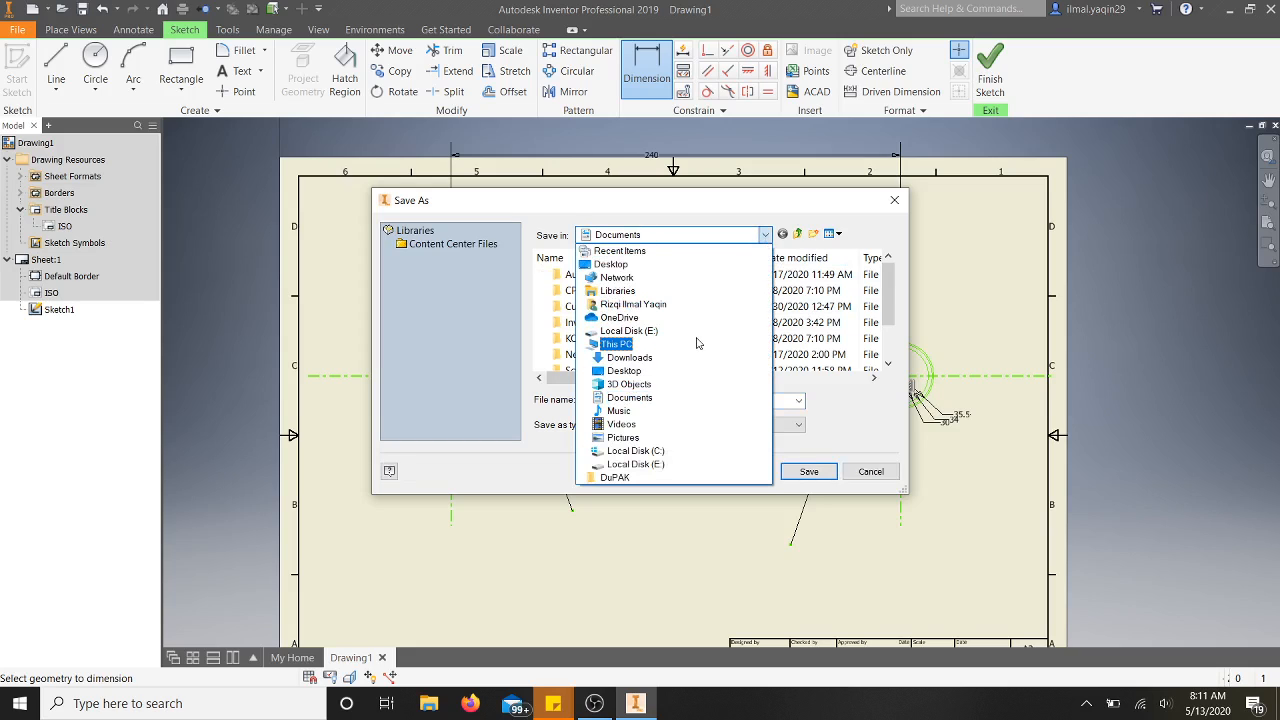
{"action": "left_click", "coordinate": [869, 401]}
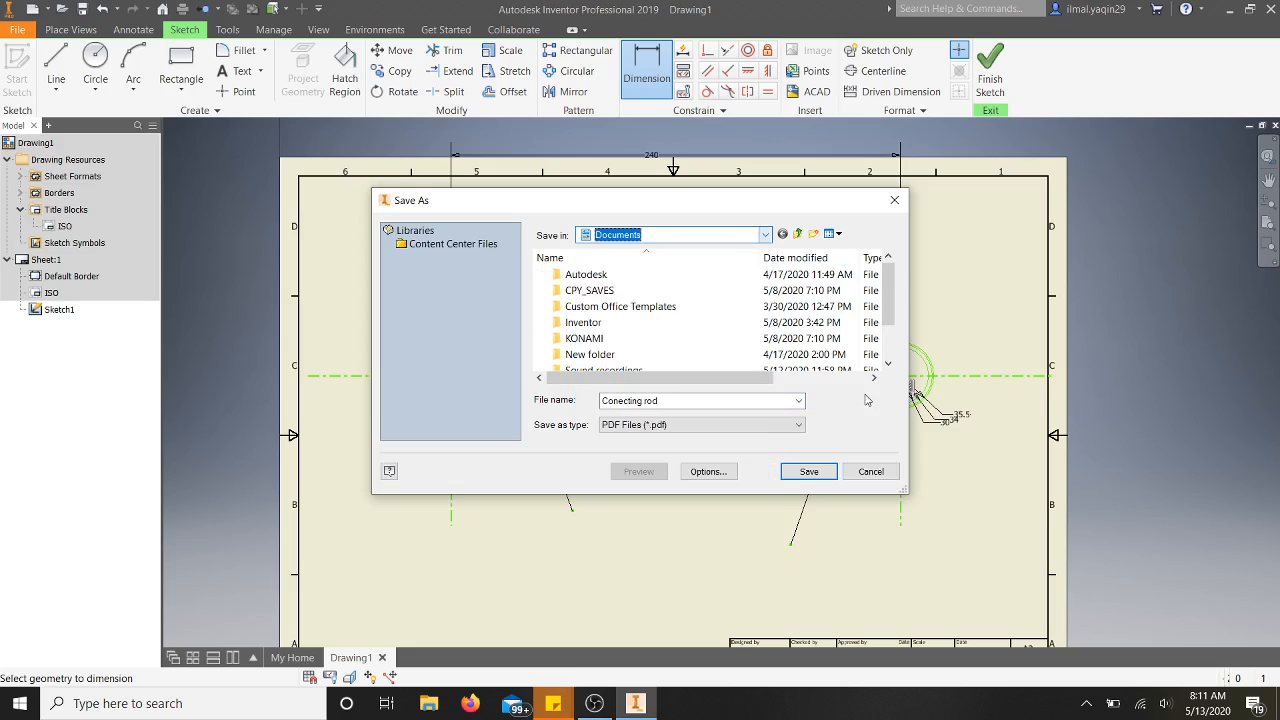
{"action": "left_click", "coordinate": [801, 474]}
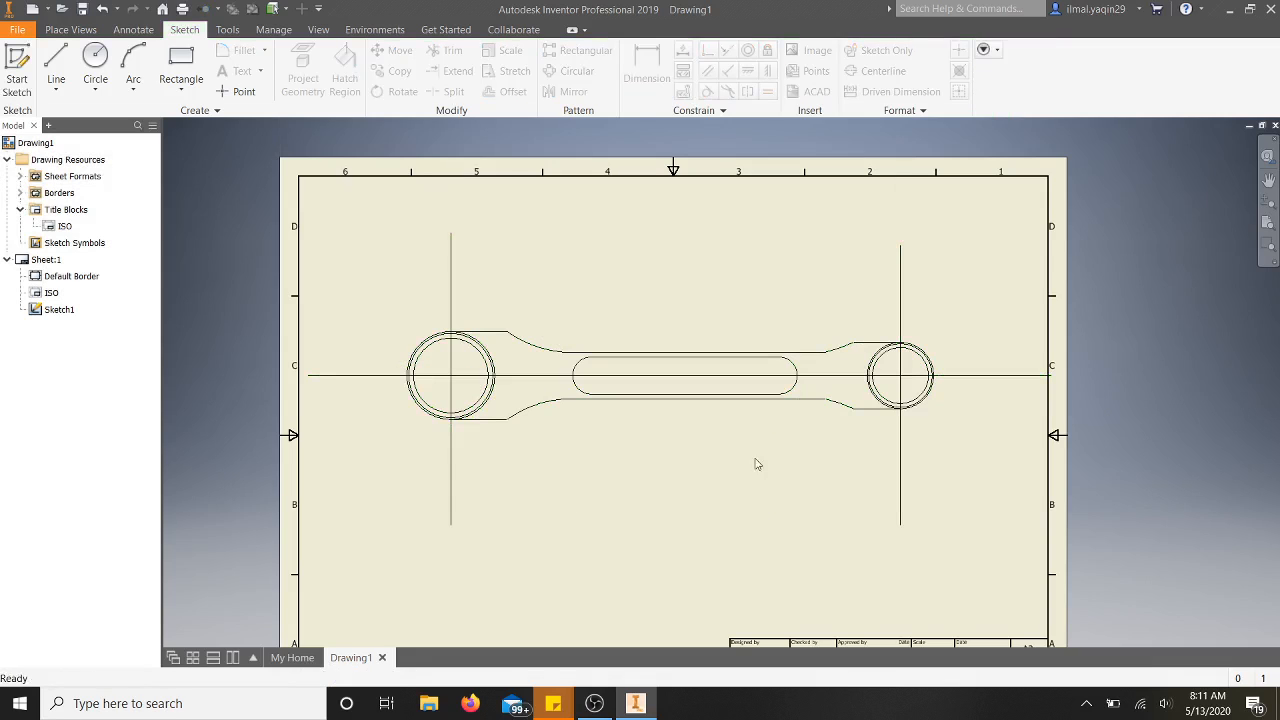
Inspect the connecting rod outline up close, examining the rings, the shank transitions and the centerlines on the sheet.
{"action": "scroll", "coordinate": [711, 448], "scroll_direction": "down", "scroll_amount": 3}
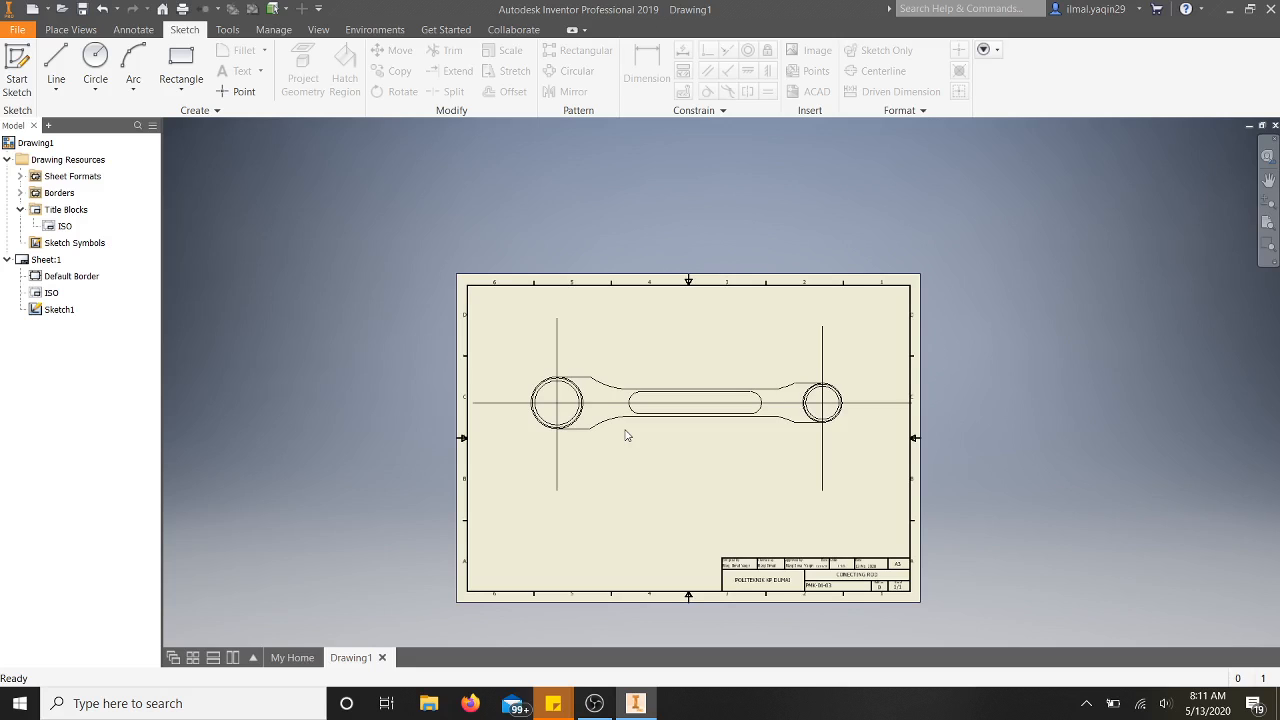
{"action": "scroll", "coordinate": [563, 391], "scroll_direction": "up", "scroll_amount": 5}
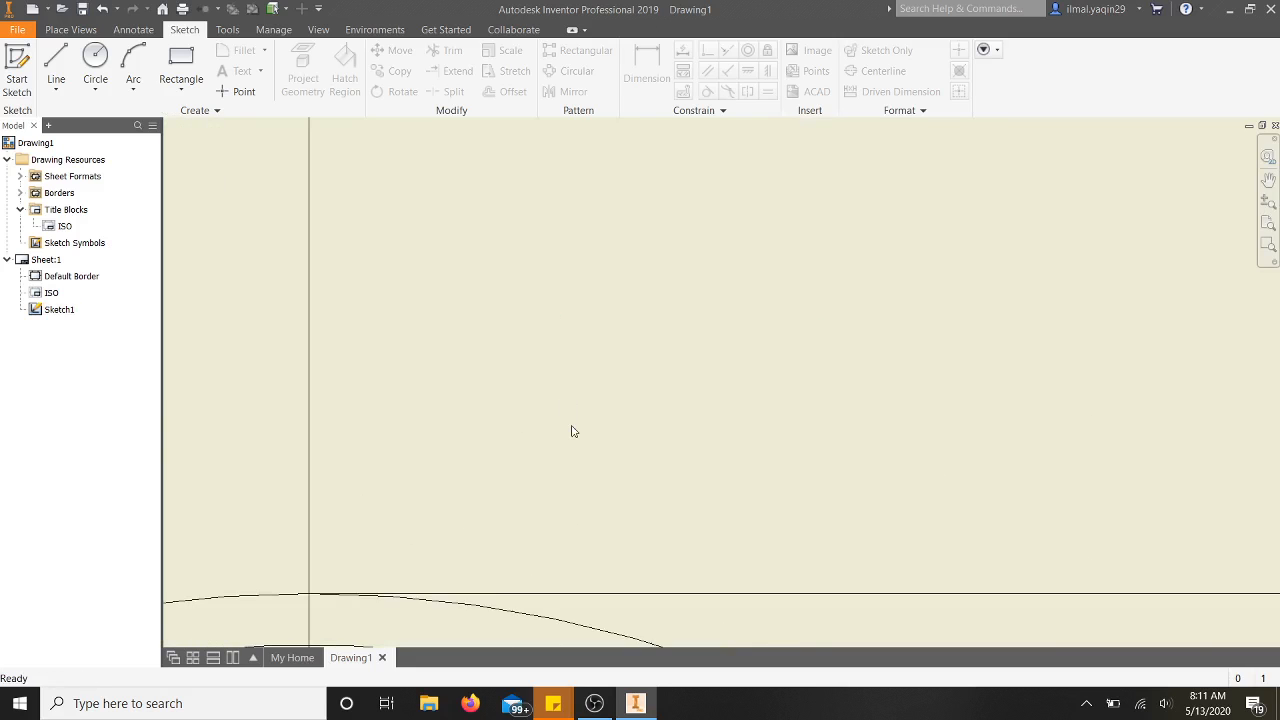
{"action": "scroll", "coordinate": [571, 431], "scroll_direction": "down", "scroll_amount": 6}
{"action": "scroll", "coordinate": [588, 567], "scroll_direction": "up", "scroll_amount": 4}
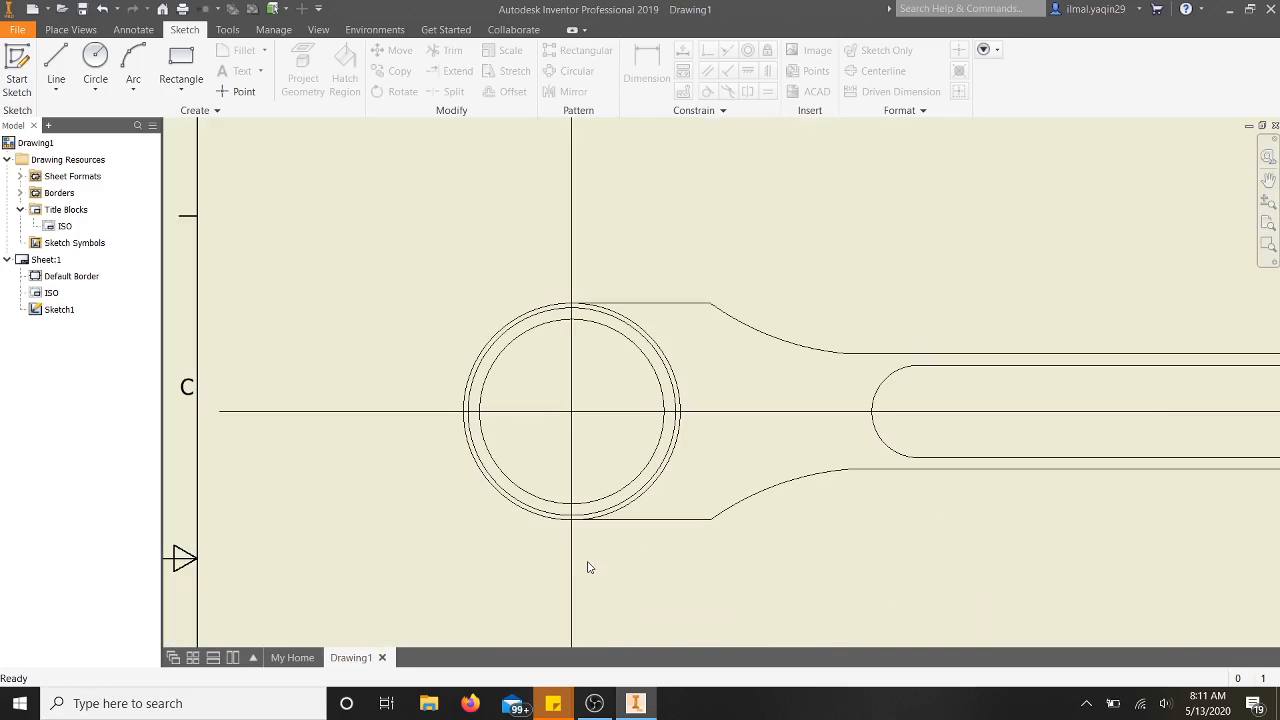
{"action": "scroll", "coordinate": [757, 563], "scroll_direction": "down", "scroll_amount": 6}
{"action": "scroll", "coordinate": [940, 540], "scroll_direction": "up", "scroll_amount": 5}
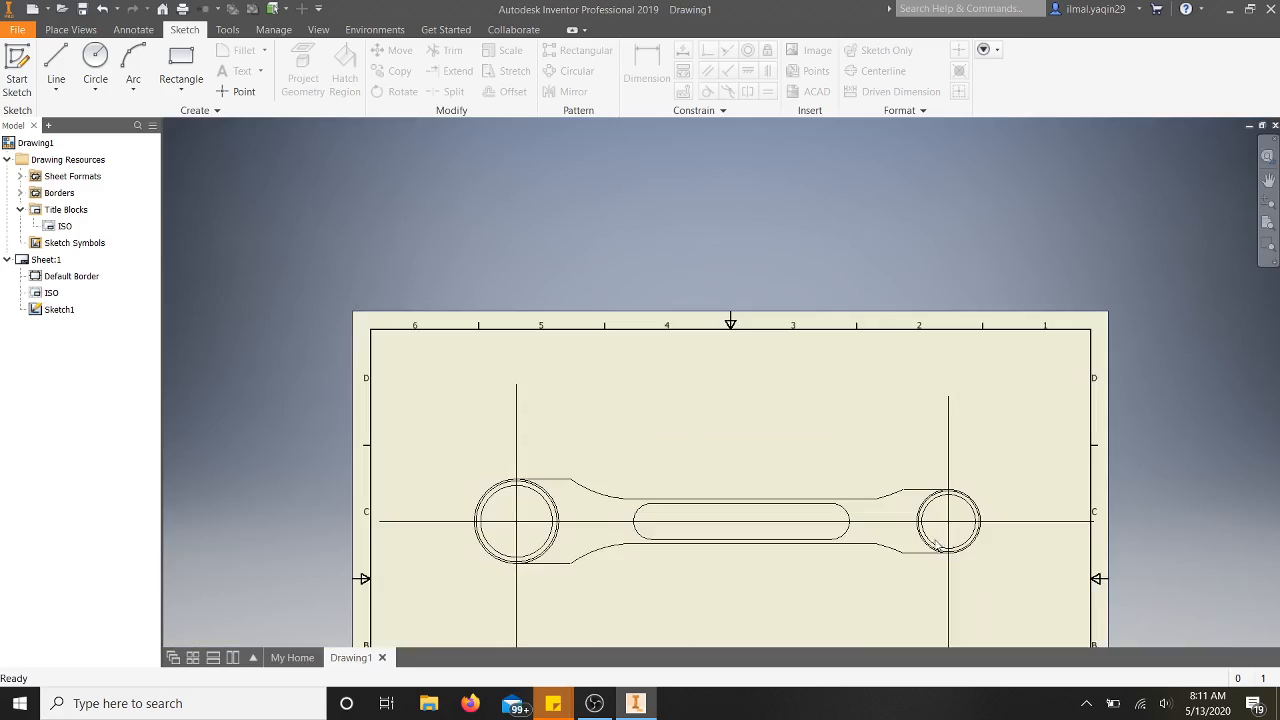
{"action": "scroll", "coordinate": [757, 579], "scroll_direction": "down", "scroll_amount": 5}
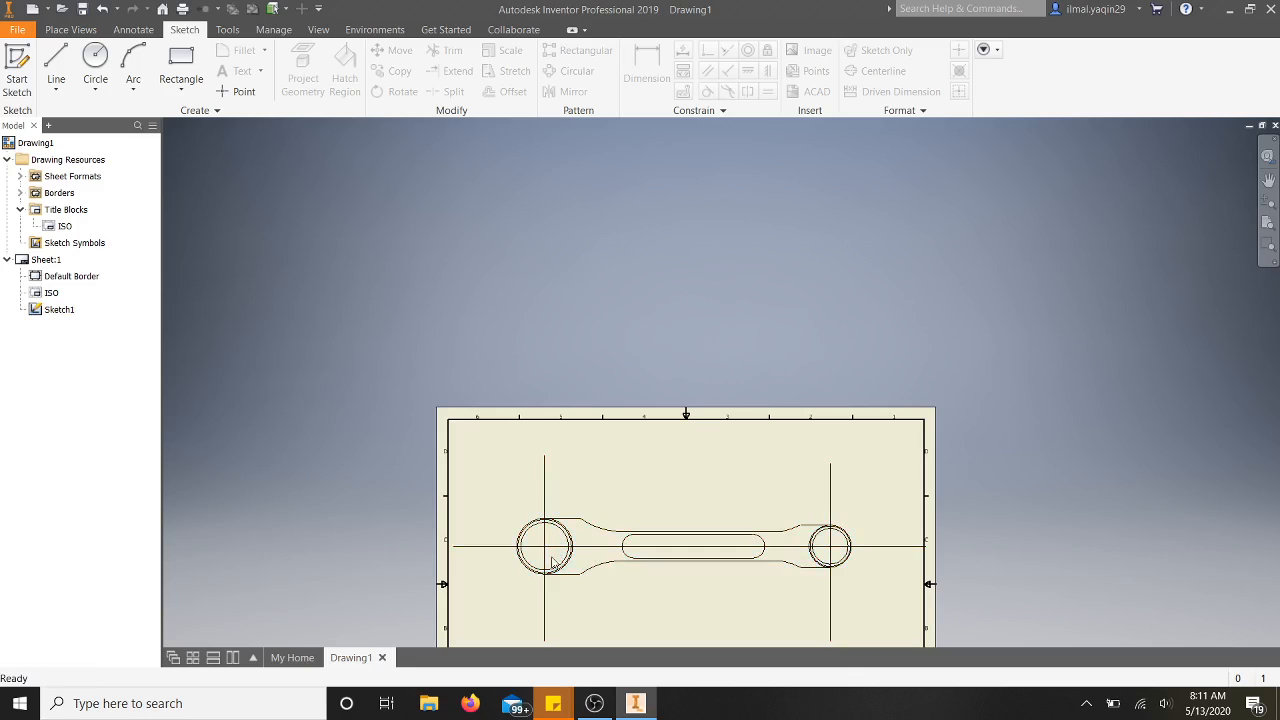
{"action": "scroll", "coordinate": [552, 564], "scroll_direction": "up", "scroll_amount": 5}
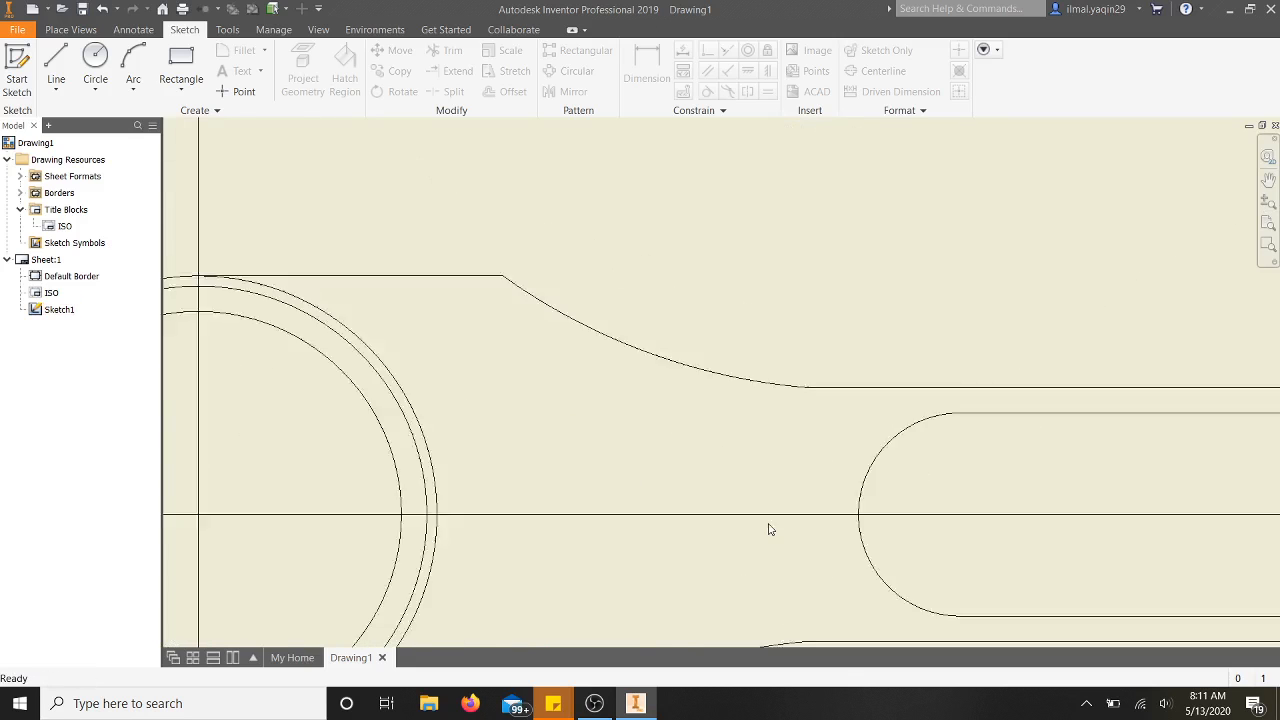
{"action": "scroll", "coordinate": [766, 526], "scroll_direction": "down", "scroll_amount": 5}
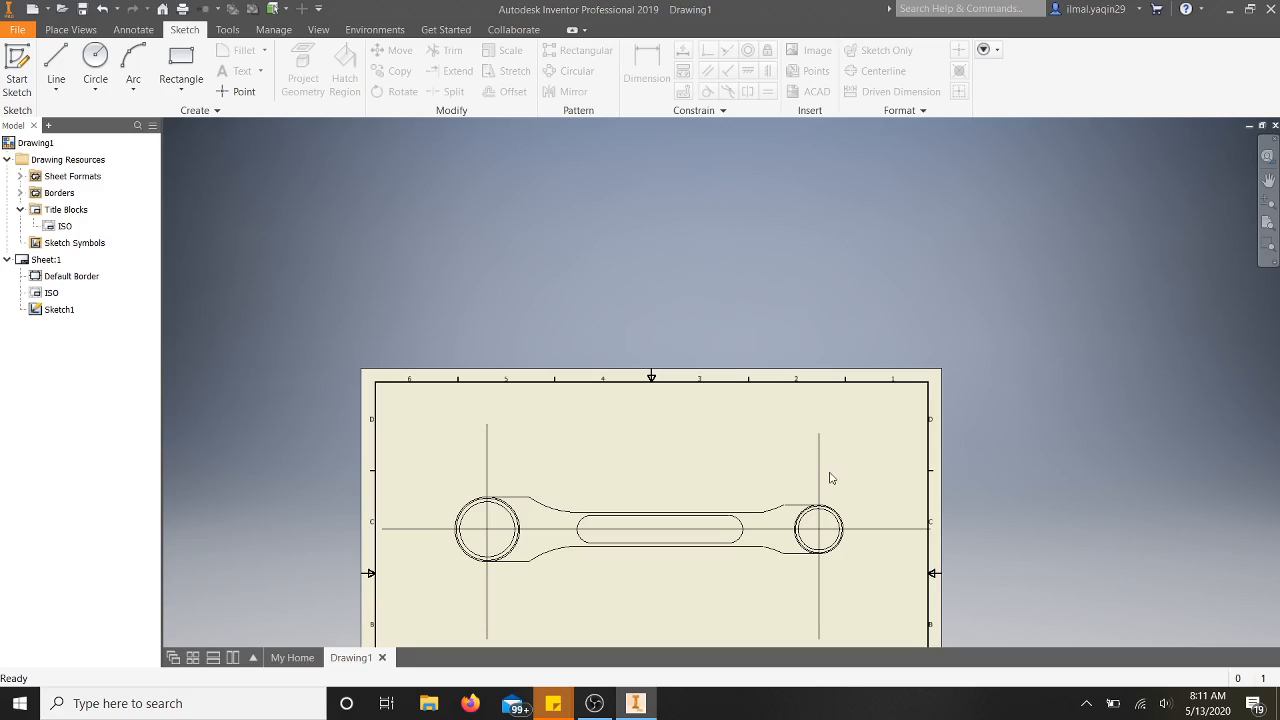
Reopen Sketch1, delete the horizontal centerline and the vertical centerlines through both rings, and finish the sketch.
{"action": "double_click", "coordinate": [60, 309]}
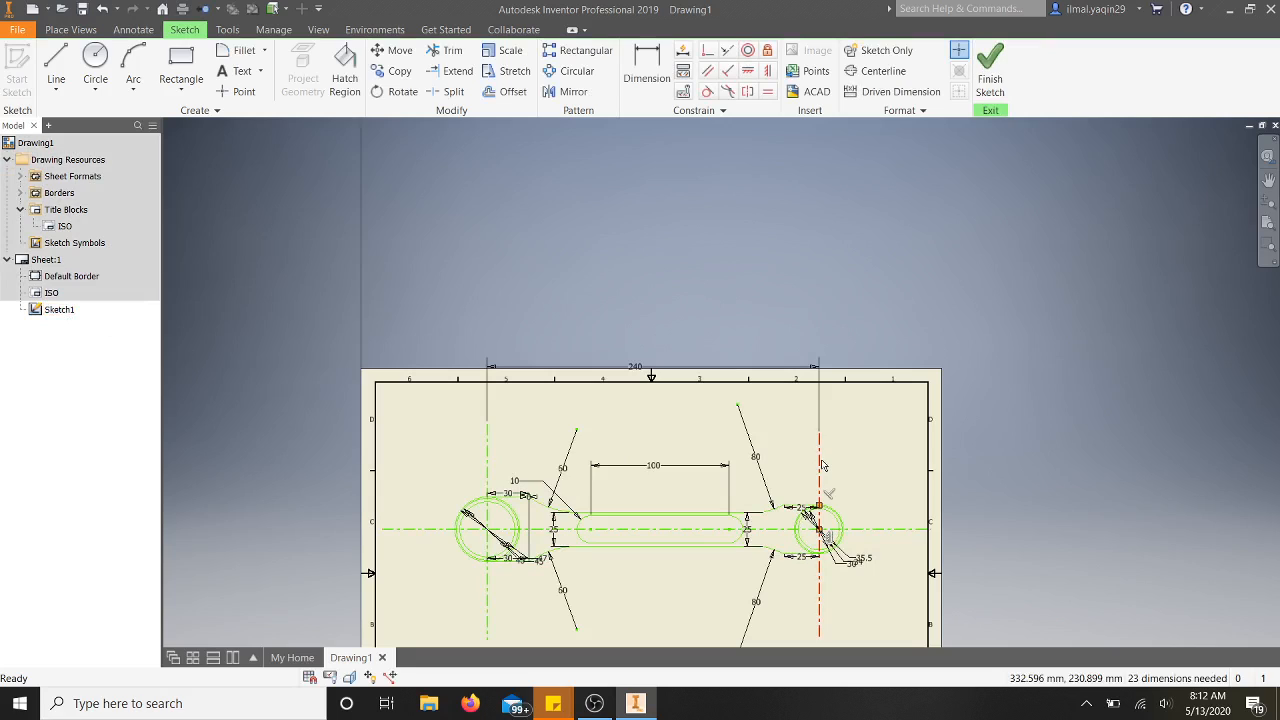
{"action": "key", "text": "Delete"}
{"action": "left_click", "coordinate": [894, 530]}
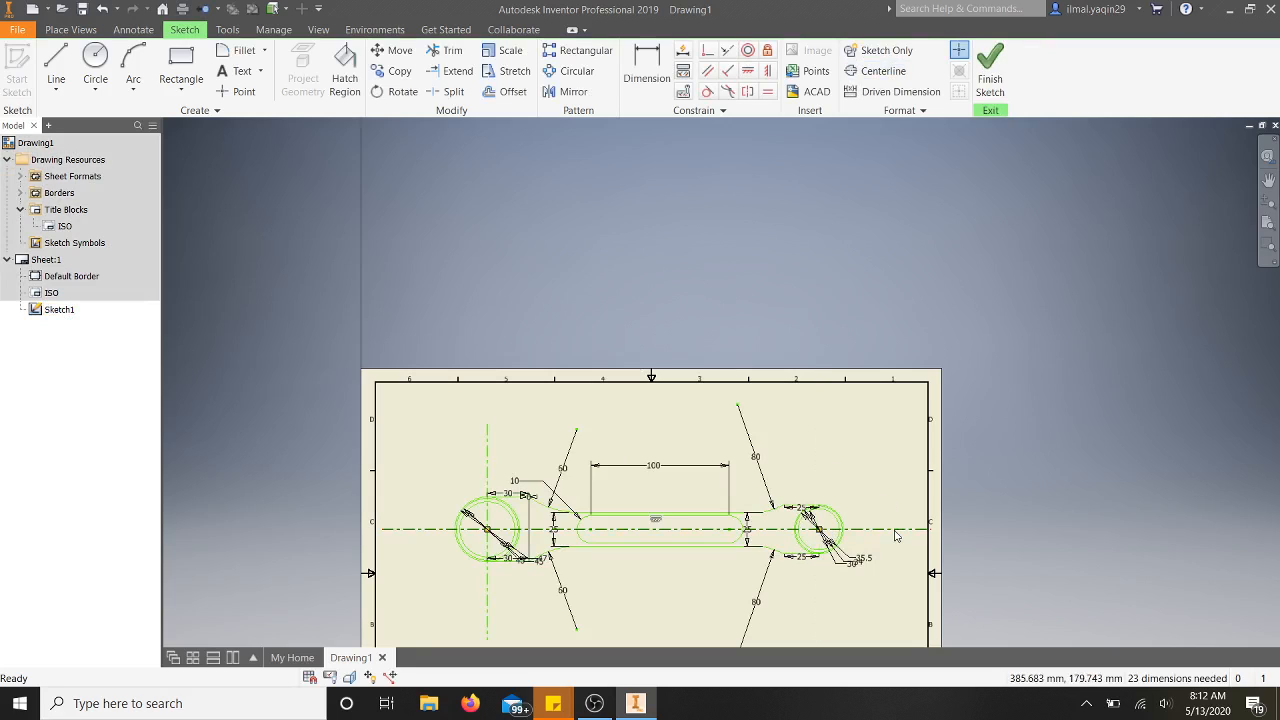
{"action": "key", "text": "Delete"}
{"action": "left_click", "coordinate": [488, 455]}
{"action": "key", "text": "Delete"}
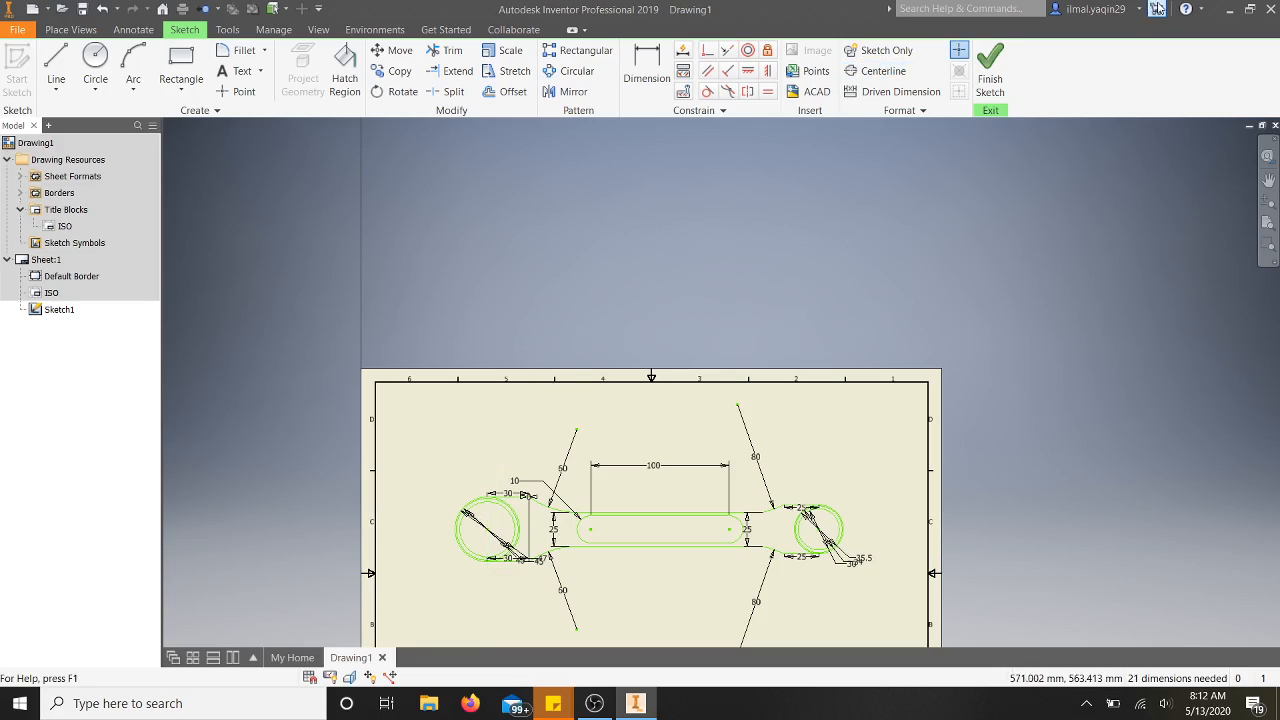
{"action": "left_click", "coordinate": [990, 68]}
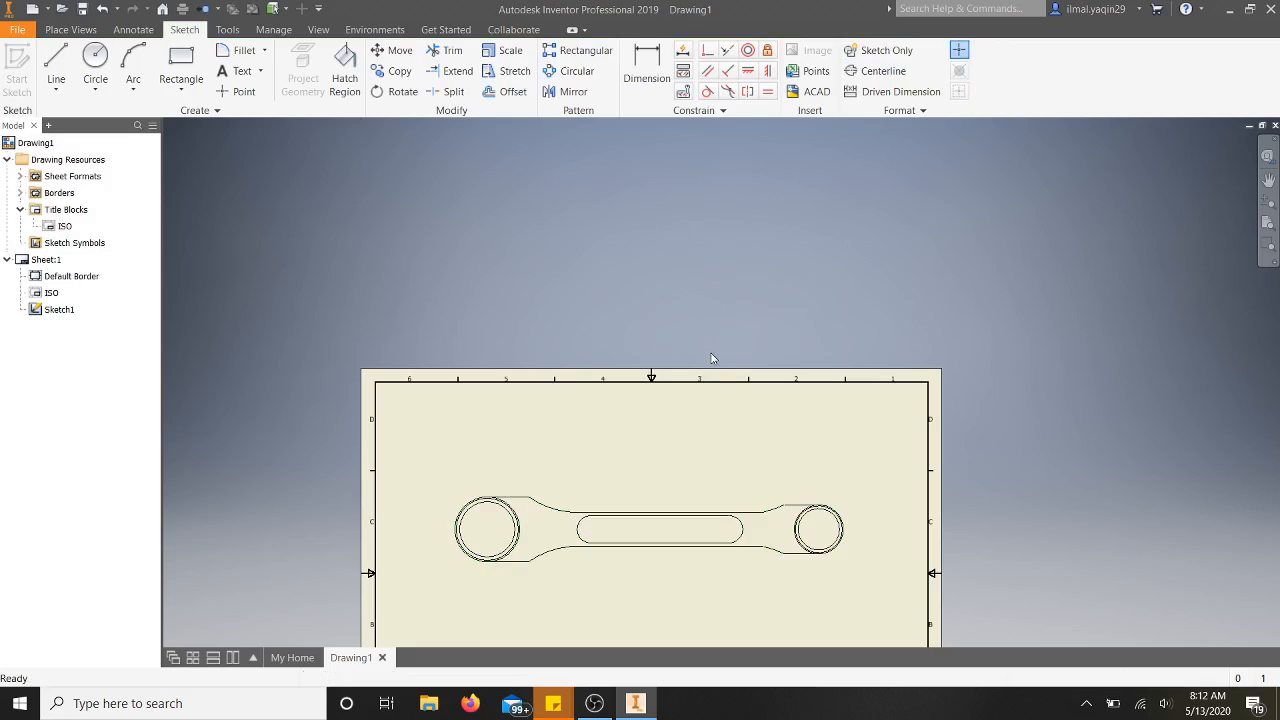
Review the full drawing sheet, examining the connecting rod without centerlines and the title block.
{"action": "scroll", "coordinate": [739, 455], "scroll_direction": "down", "scroll_amount": 3}
{"action": "scroll", "coordinate": [739, 455], "scroll_direction": "down", "scroll_amount": 2}
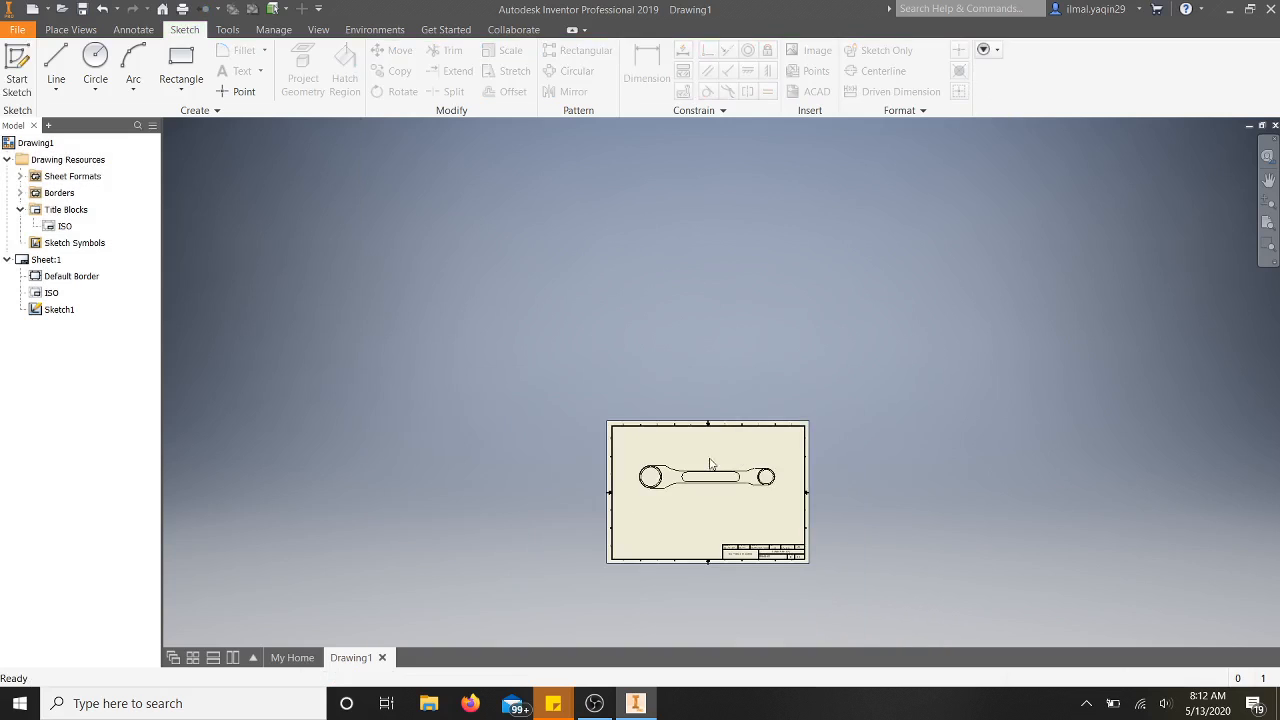
{"action": "scroll", "coordinate": [711, 463], "scroll_direction": "up", "scroll_amount": 3}
{"action": "scroll", "coordinate": [685, 530], "scroll_direction": "up", "scroll_amount": 3}
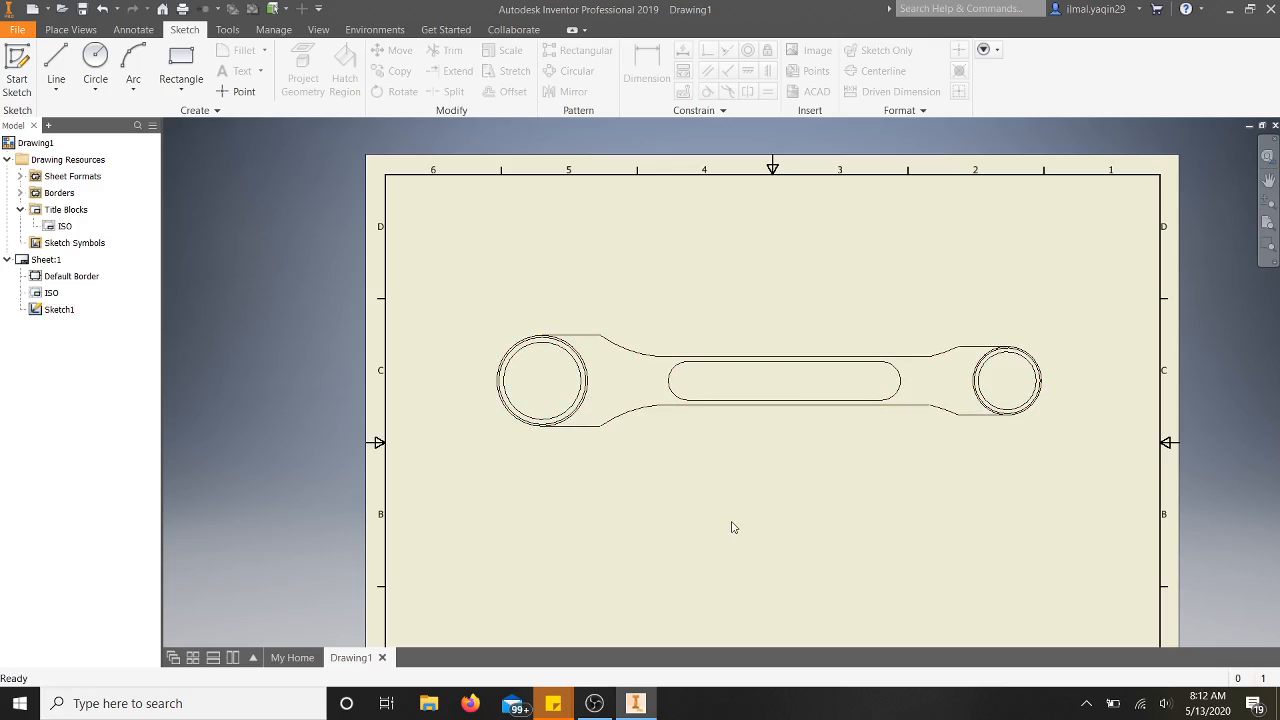
{"action": "scroll", "coordinate": [732, 528], "scroll_direction": "up", "scroll_amount": 5}
{"action": "scroll", "coordinate": [836, 606], "scroll_direction": "down", "scroll_amount": 4}
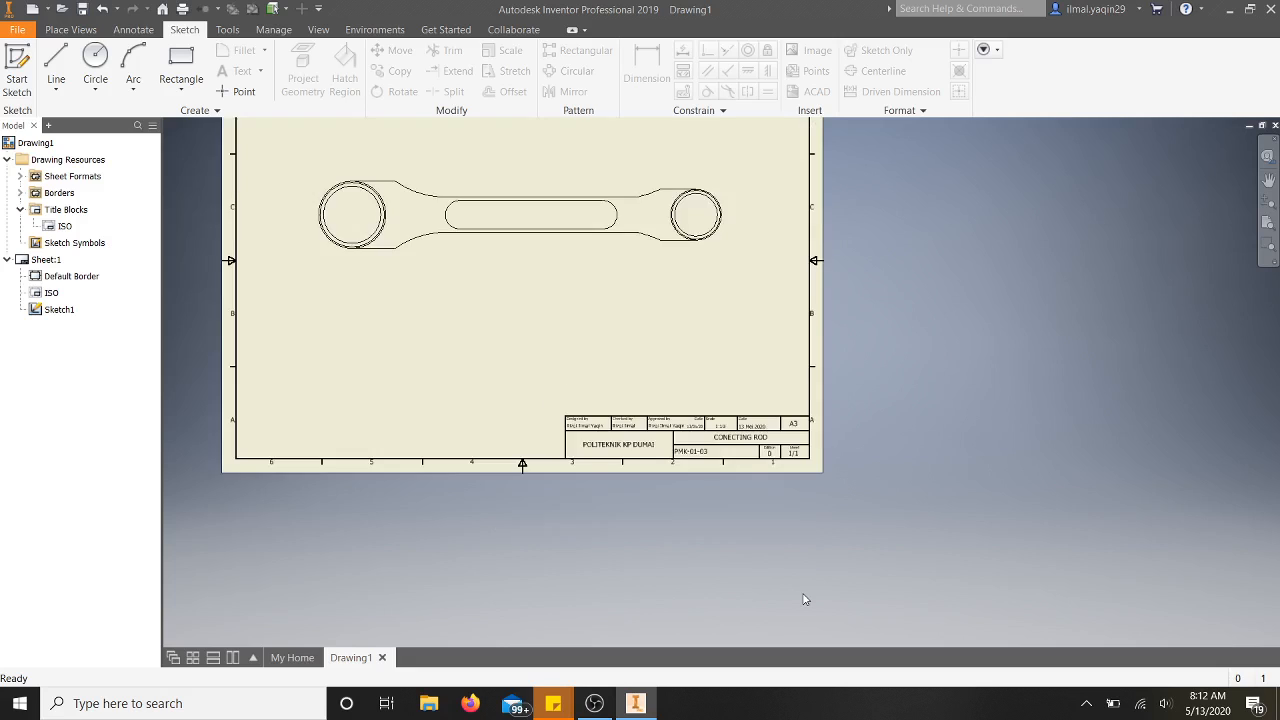
{"action": "scroll", "coordinate": [631, 390], "scroll_direction": "up", "scroll_amount": 3}
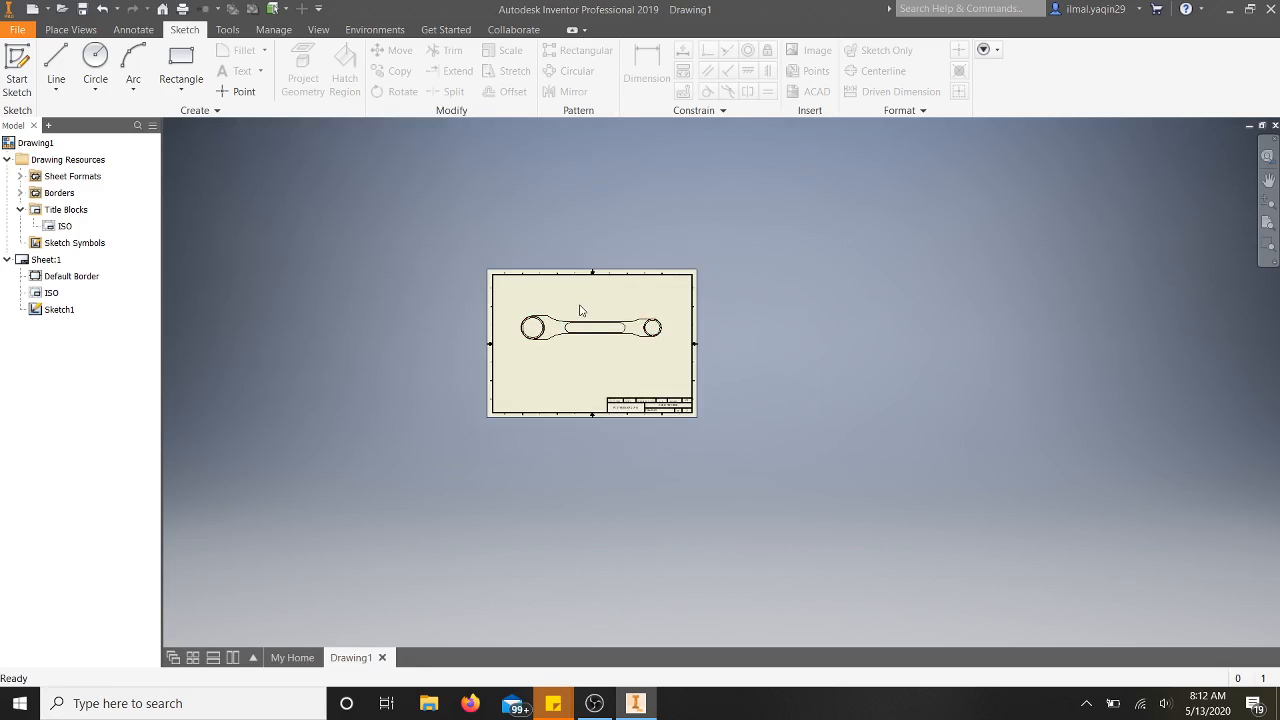
{"action": "scroll", "coordinate": [580, 311], "scroll_direction": "up", "scroll_amount": 2}
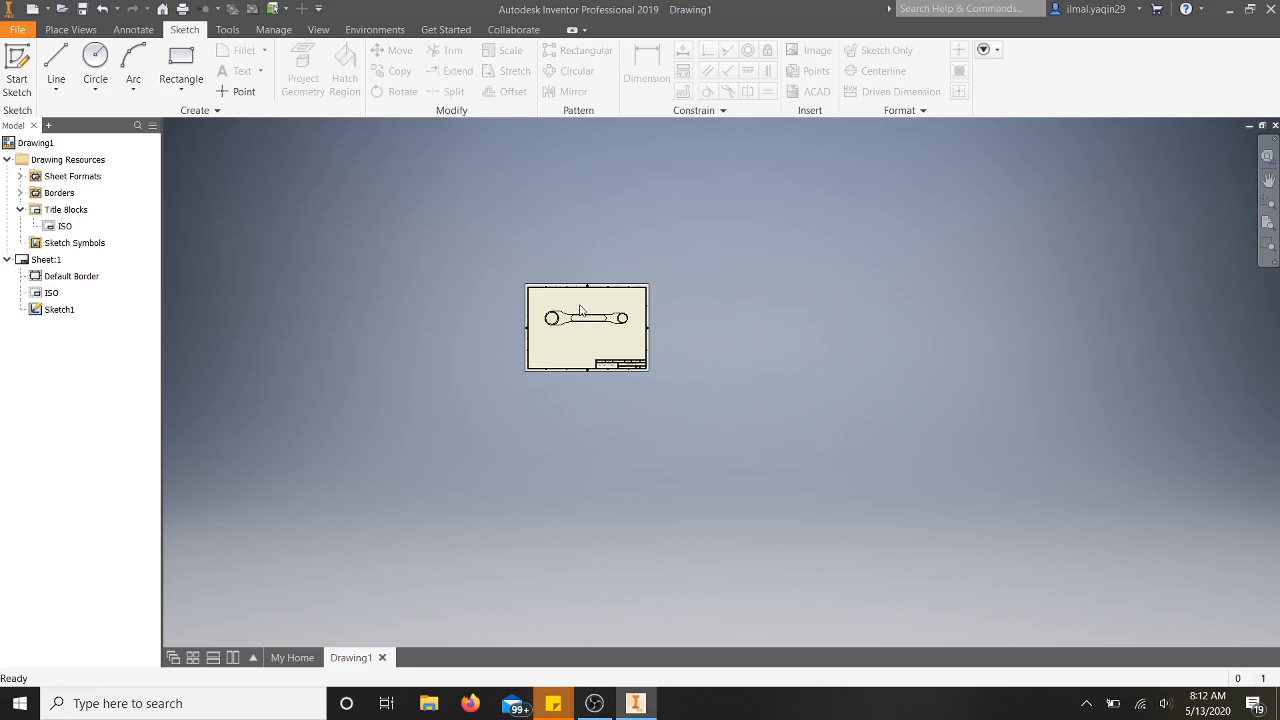
{"action": "scroll", "coordinate": [580, 311], "scroll_direction": "down", "scroll_amount": 5}
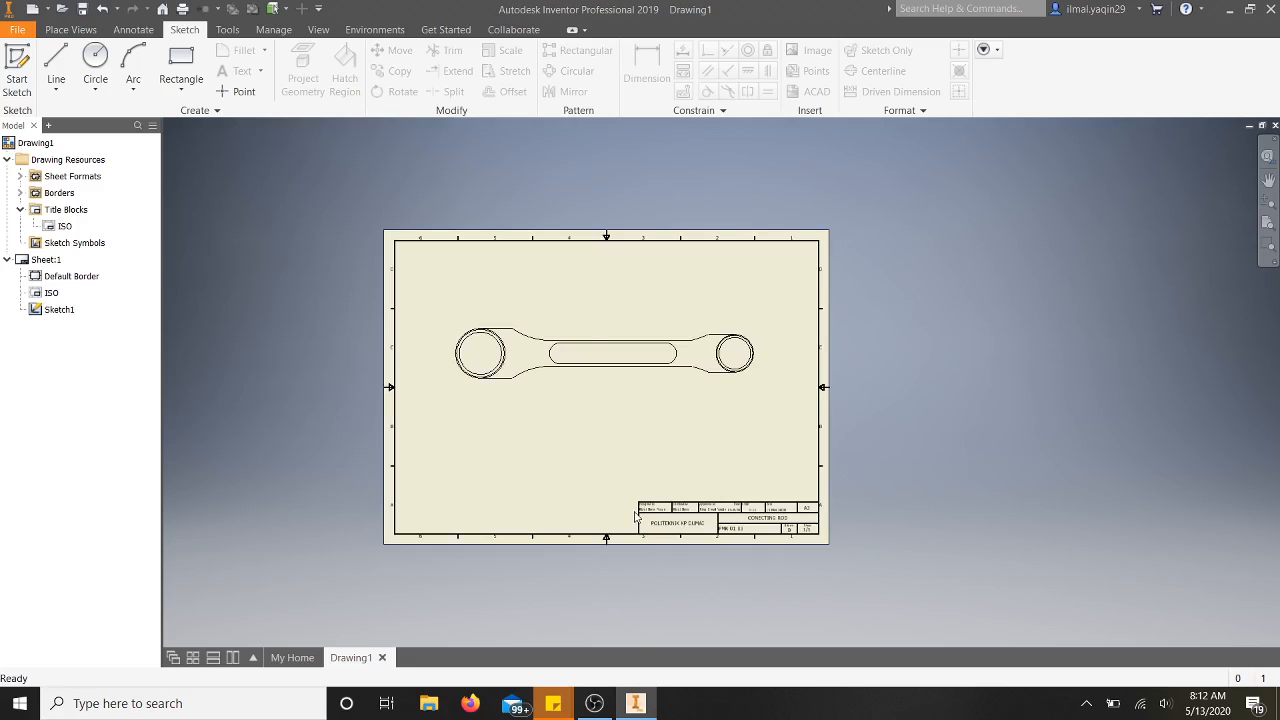
{"action": "left_click", "coordinate": [594, 703]}
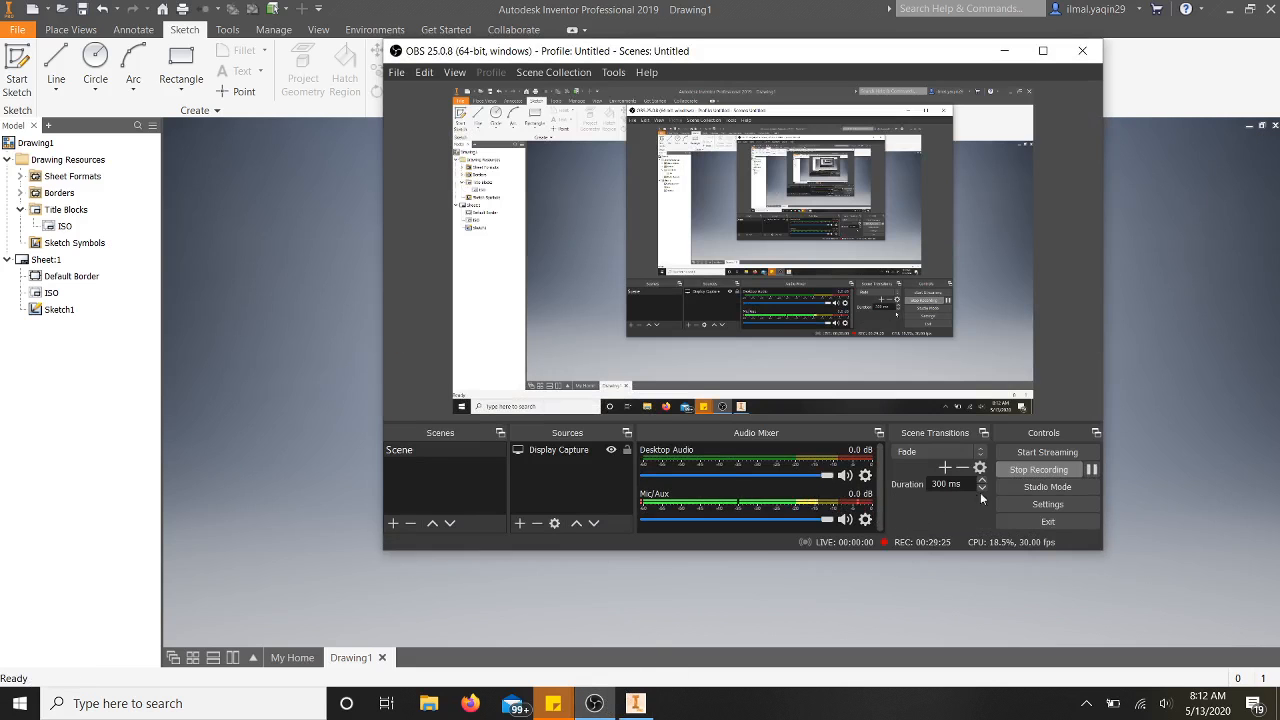